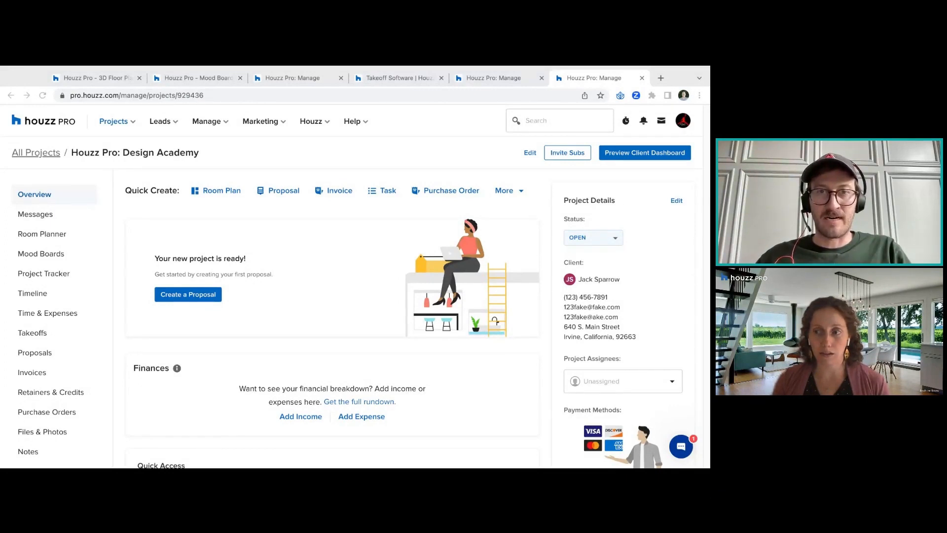
Go to the 3D Floor Planner and start a new floor plan by importing a 2D plan
{"action": "left_click", "coordinate": [253, 80]}
{"action": "left_click", "coordinate": [96, 78]}
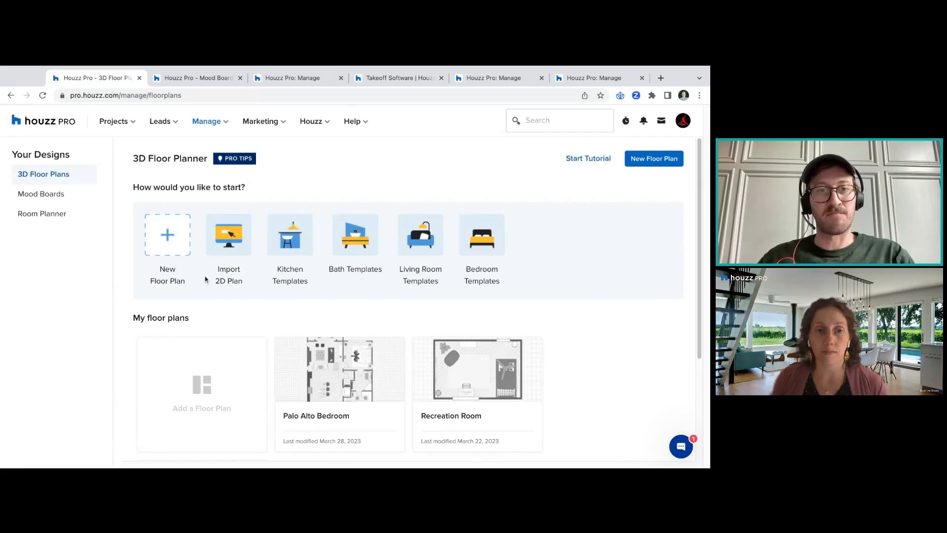
{"action": "left_click", "coordinate": [241, 240]}
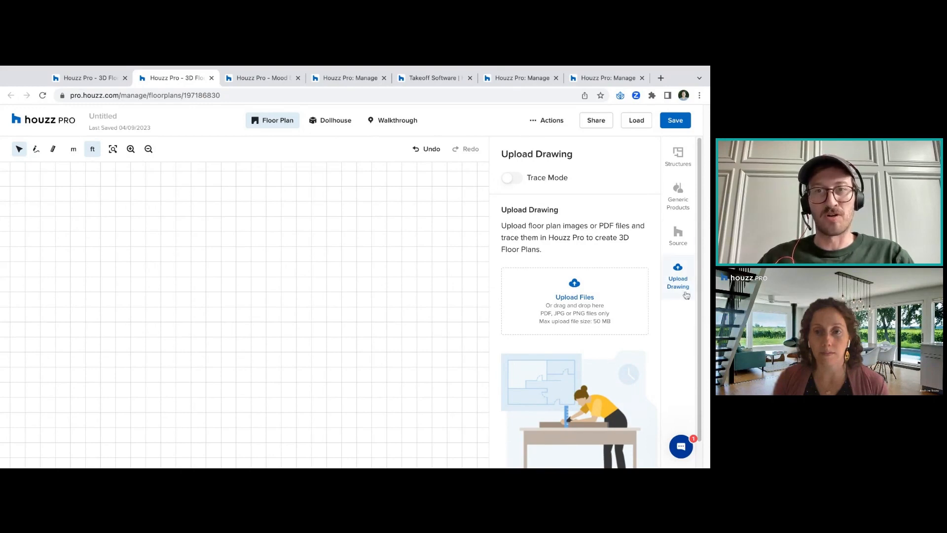
Upload the drawing floorplan.png as the image to trace in the new floor plan
{"action": "double_click", "coordinate": [682, 288]}
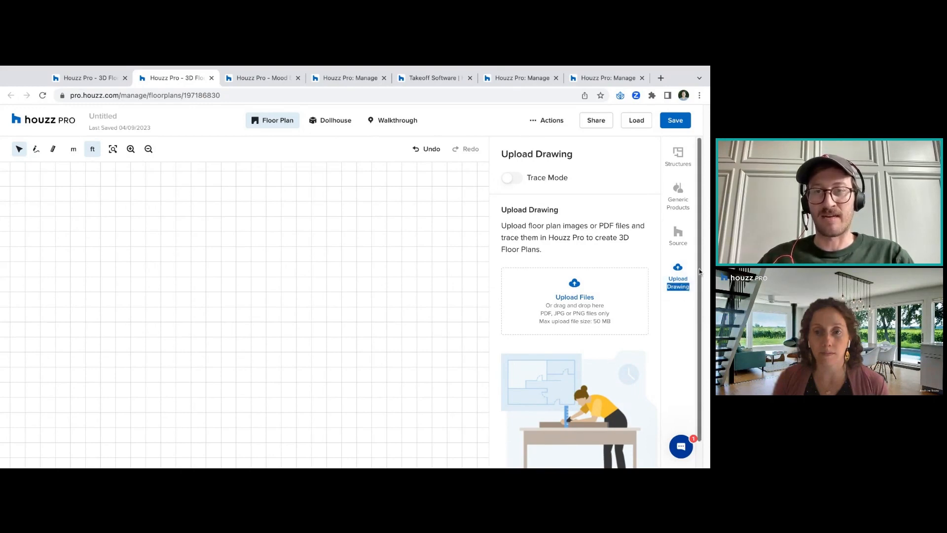
{"action": "left_click", "coordinate": [601, 237]}
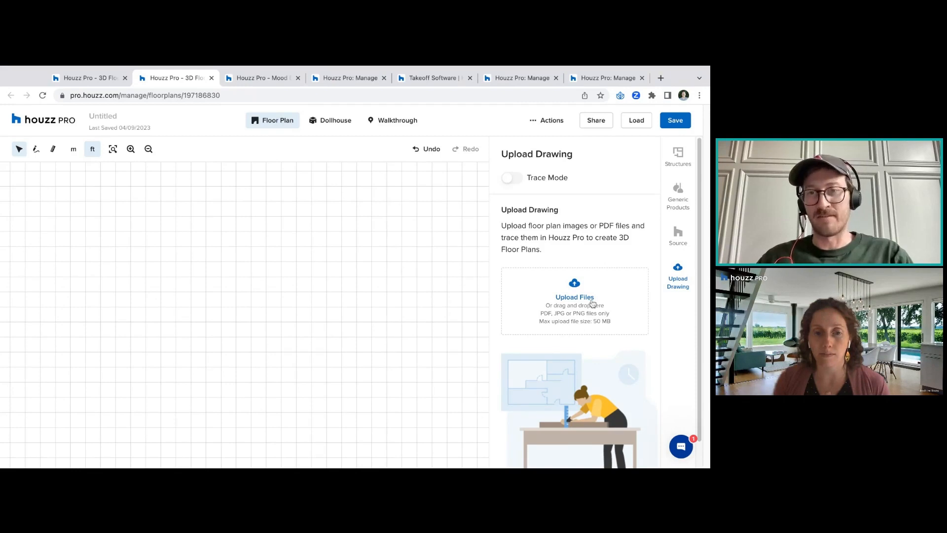
{"action": "left_click", "coordinate": [593, 303]}
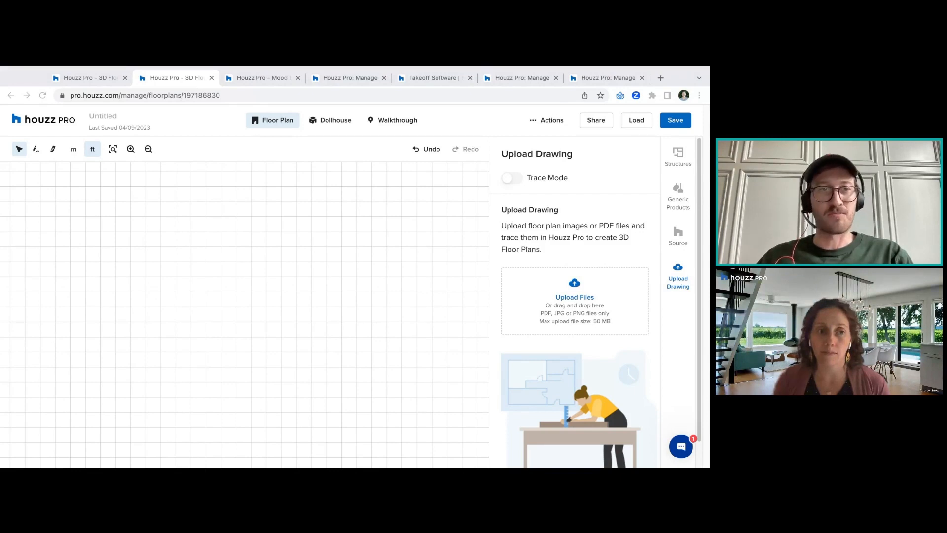
{"action": "double_click", "coordinate": [365, 247]}
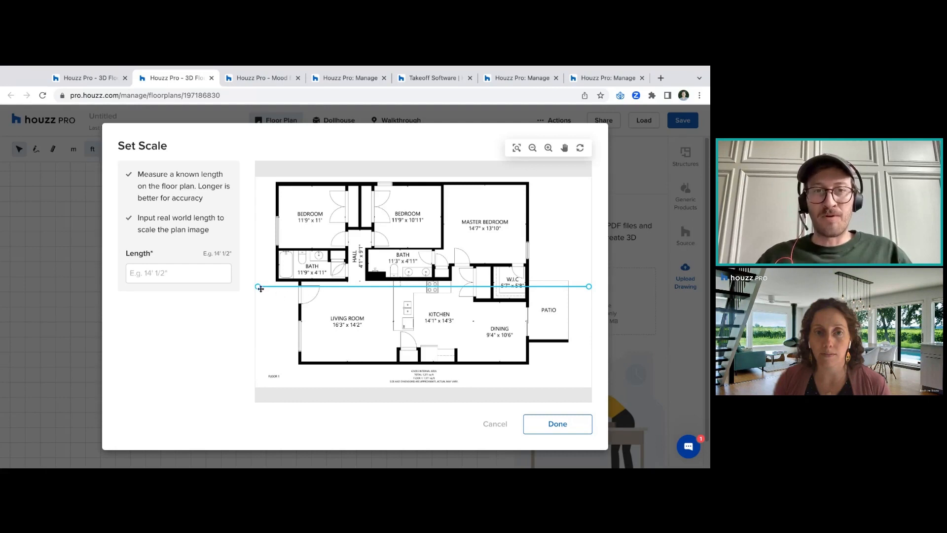
Scale the uploaded plan by spanning the living room's width with the measuring line and setting its length to 16'
{"action": "left_click_drag", "start_coordinate": [258, 287], "coordinate": [300, 311]}
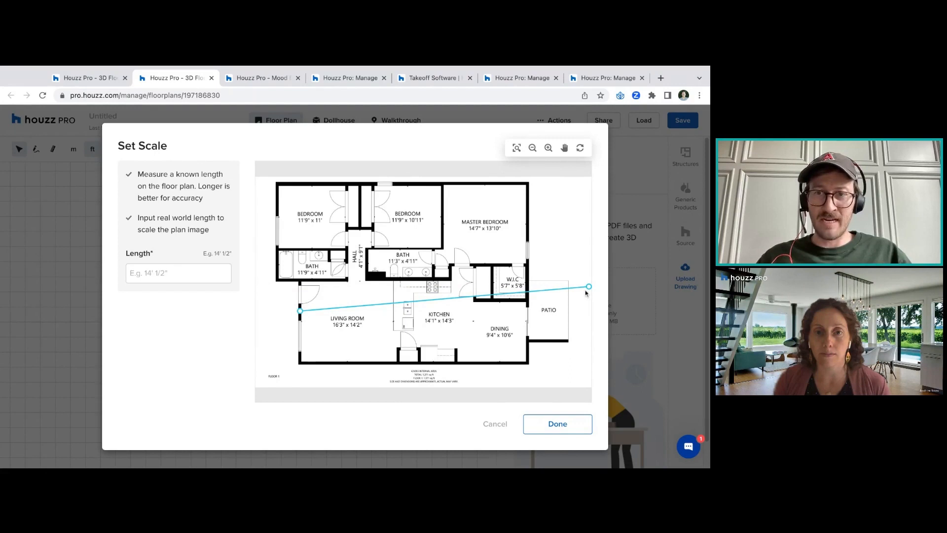
{"action": "left_click_drag", "start_coordinate": [589, 288], "coordinate": [393, 311]}
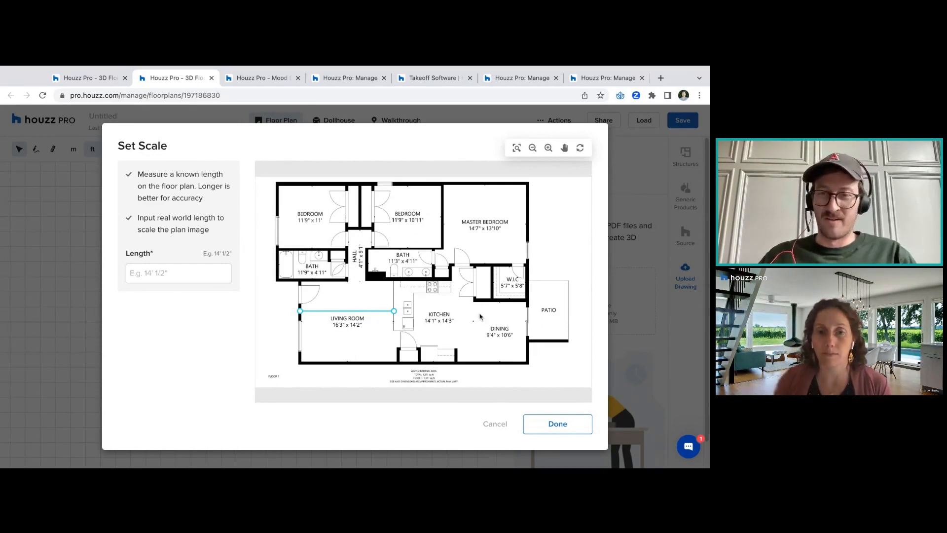
{"action": "left_click", "coordinate": [194, 268]}
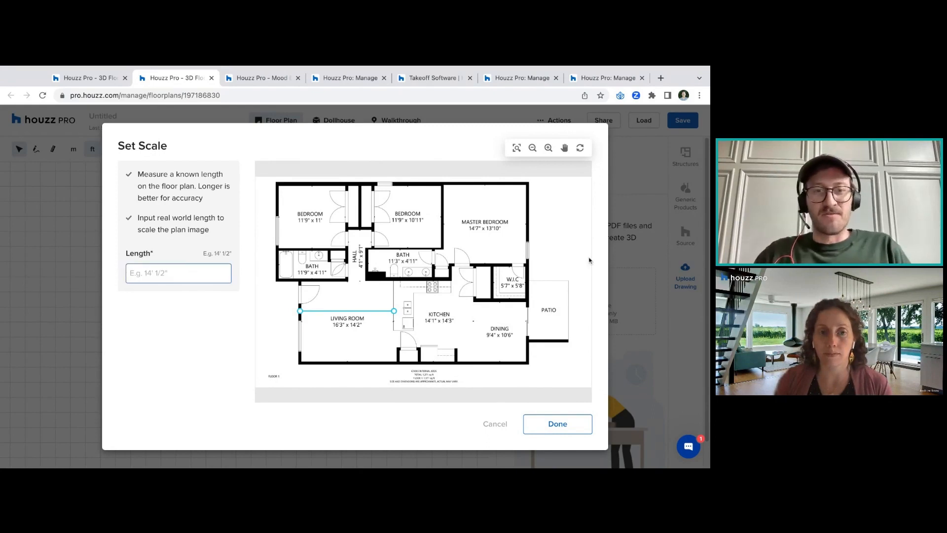
{"action": "type", "text": "16"}
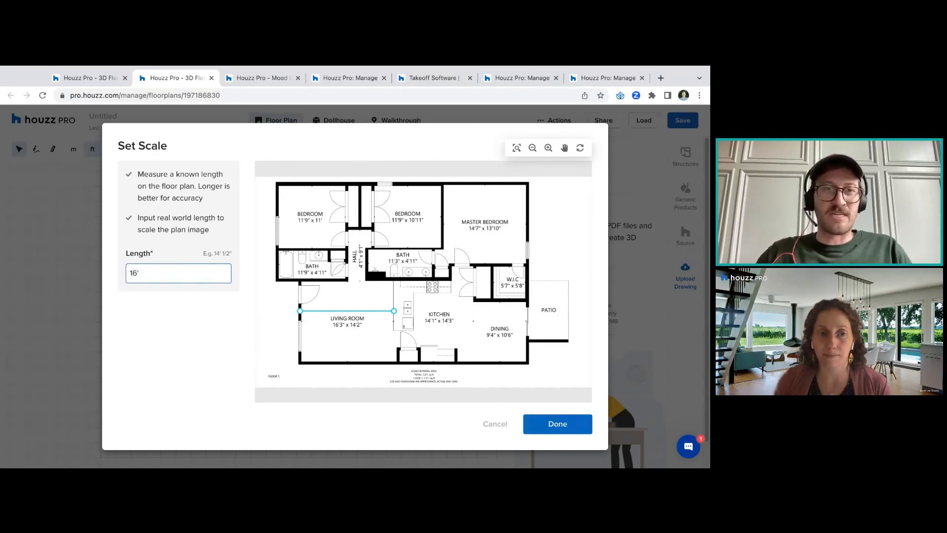
{"action": "left_click", "coordinate": [558, 424]}
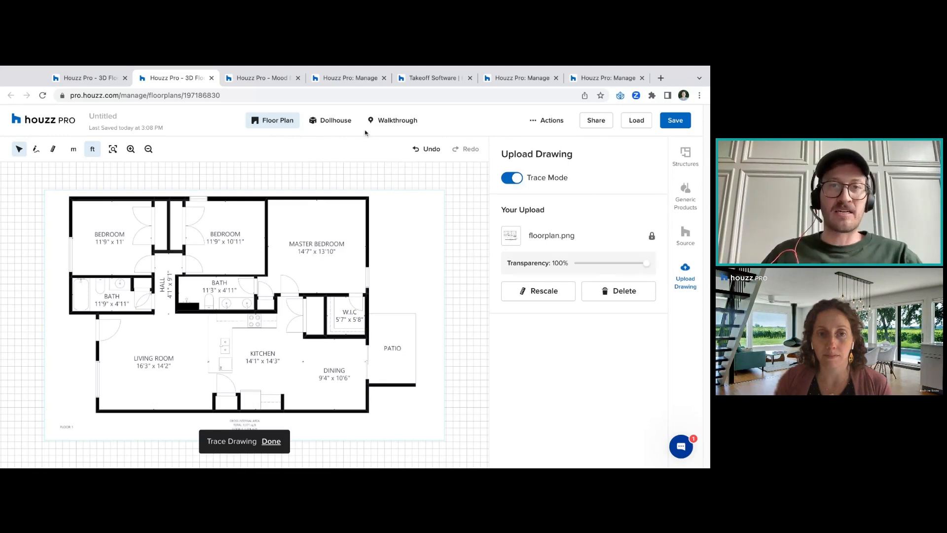
Set the transparency of the uploaded floorplan.png drawing to 48% for tracing
{"action": "left_click", "coordinate": [346, 124]}
{"action": "left_click", "coordinate": [288, 125]}
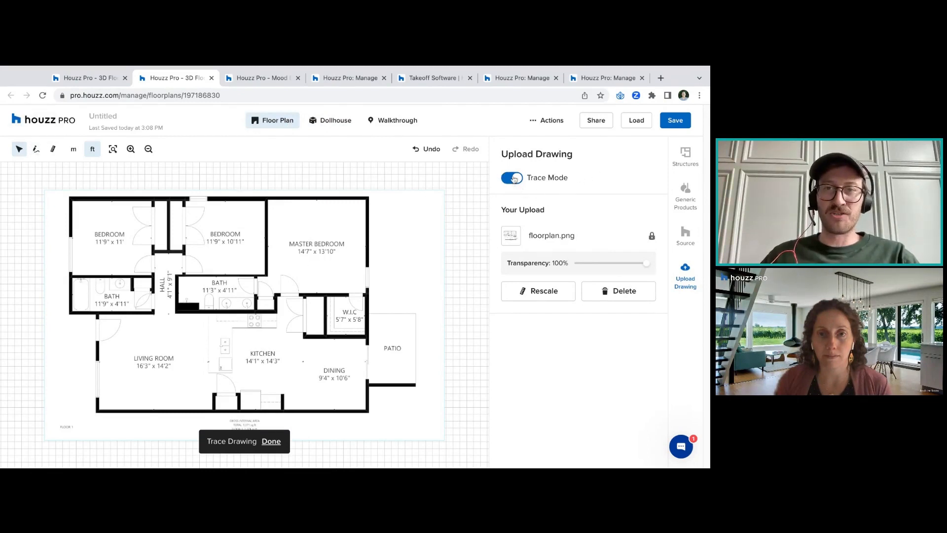
{"action": "left_click_drag", "start_coordinate": [648, 264], "coordinate": [609, 264]}
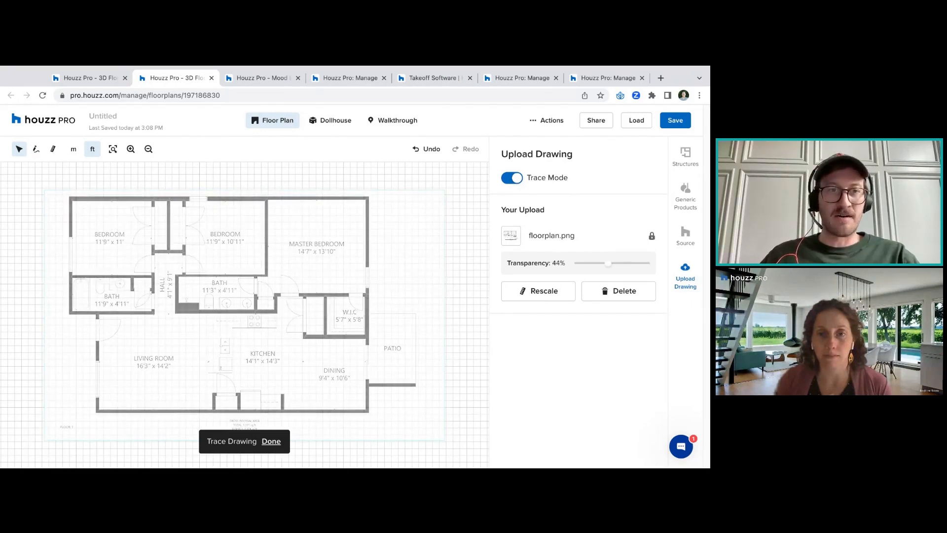
{"action": "left_click_drag", "start_coordinate": [605, 264], "coordinate": [614, 263]}
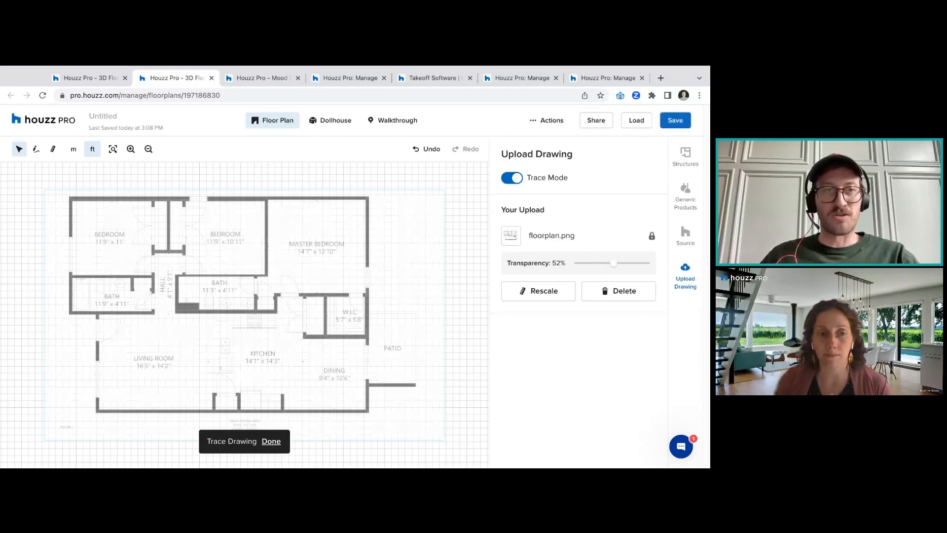
{"action": "left_click_drag", "start_coordinate": [613, 264], "coordinate": [610, 263]}
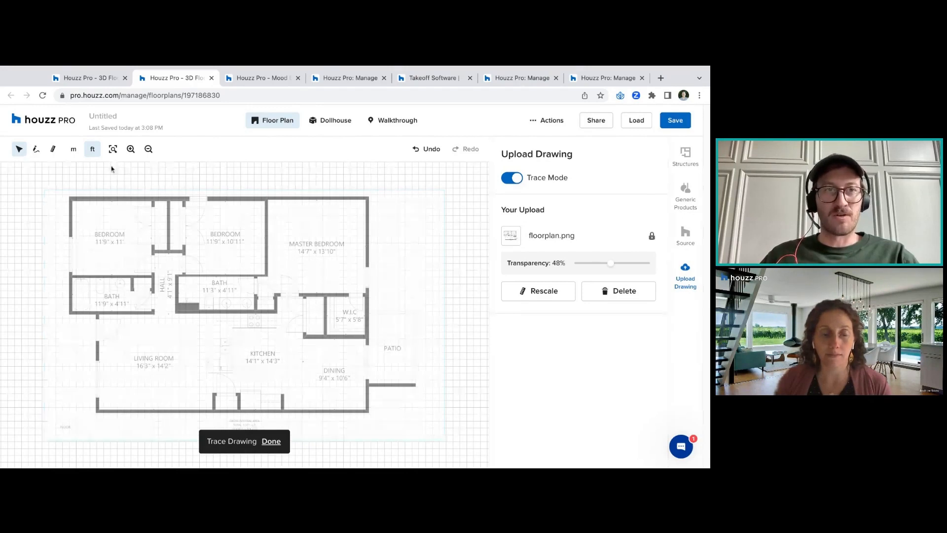
Trace the closed outline of the house's exterior walls over the drawing, following the step between the bath and living room
{"action": "left_click", "coordinate": [35, 152]}
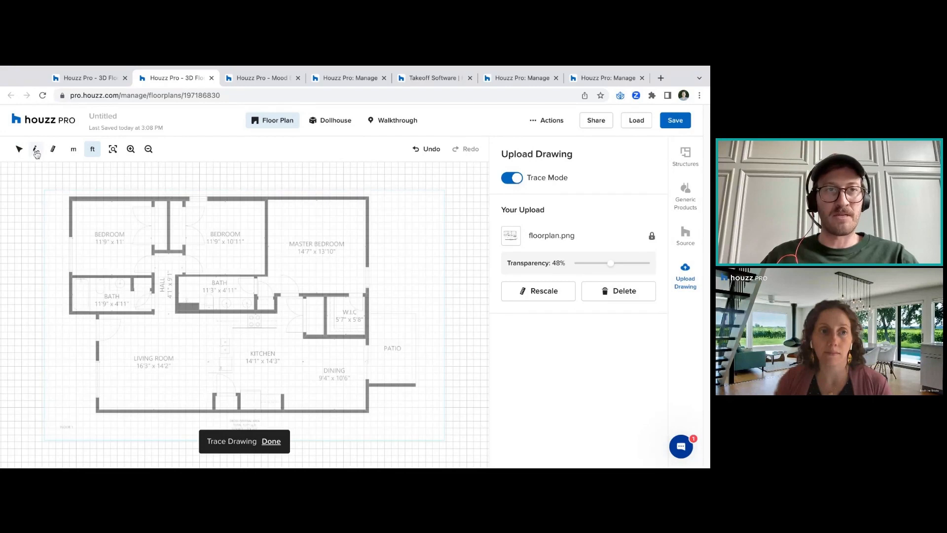
{"action": "left_click", "coordinate": [71, 198]}
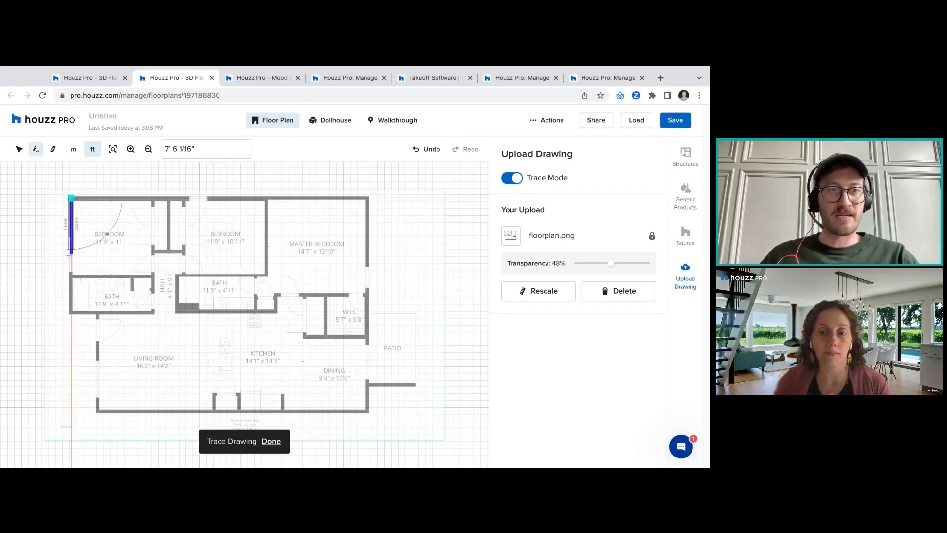
{"action": "left_click", "coordinate": [69, 313]}
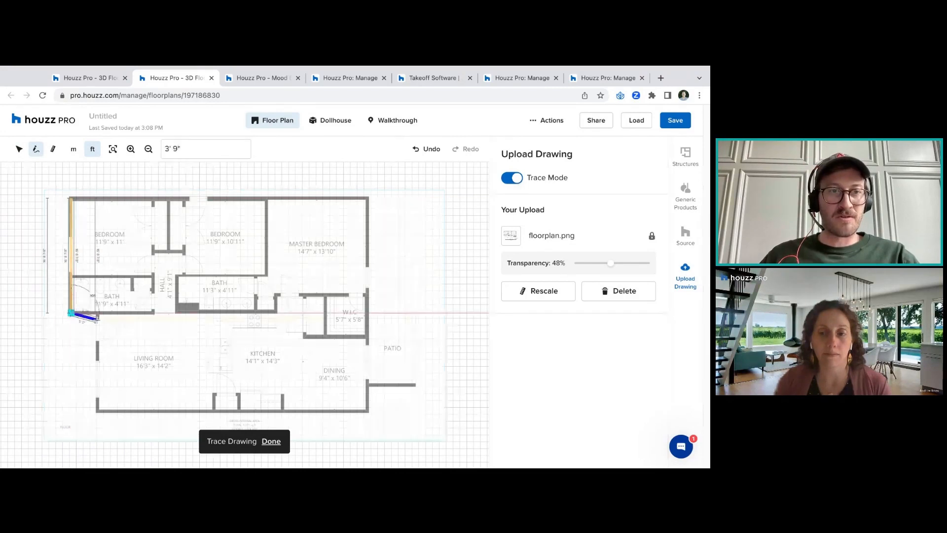
{"action": "double_click", "coordinate": [98, 314]}
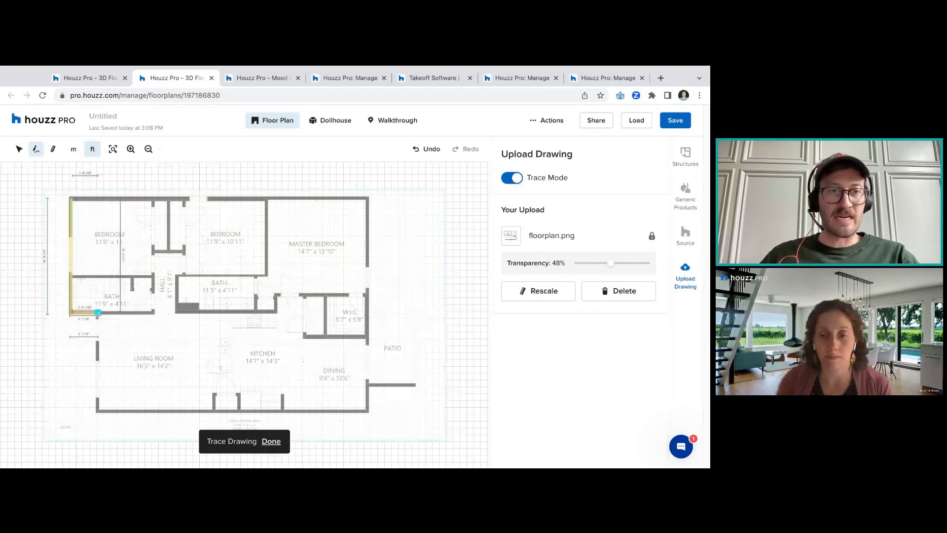
{"action": "left_click", "coordinate": [98, 312]}
{"action": "left_click", "coordinate": [97, 411]}
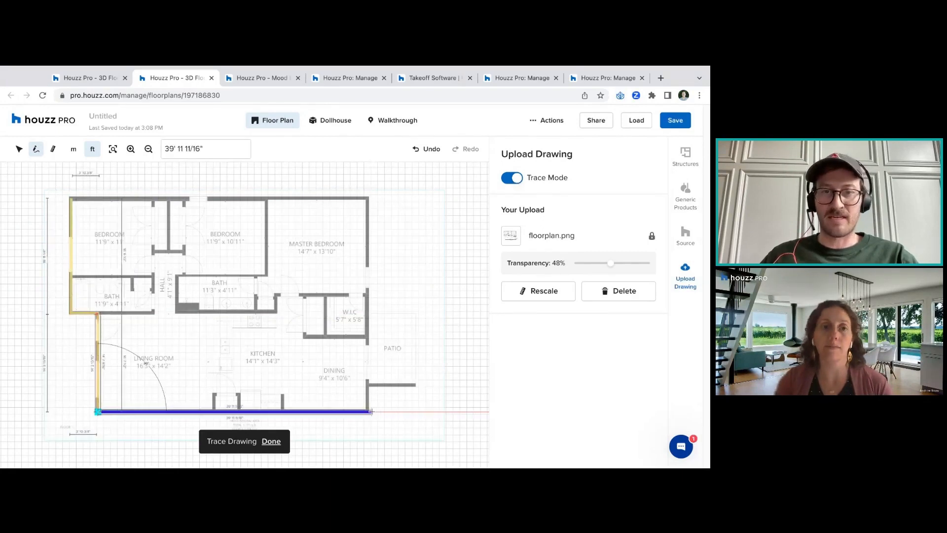
{"action": "left_click", "coordinate": [368, 411]}
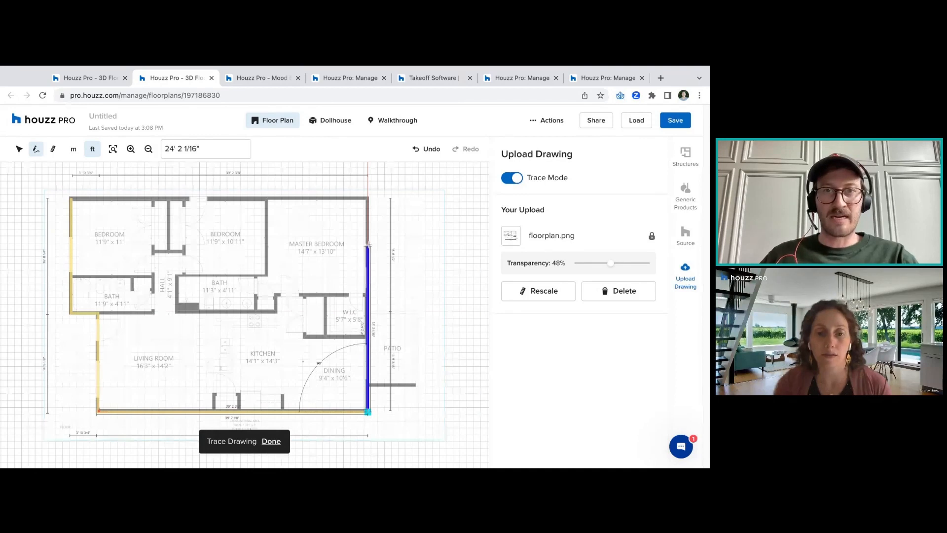
{"action": "left_click", "coordinate": [367, 199]}
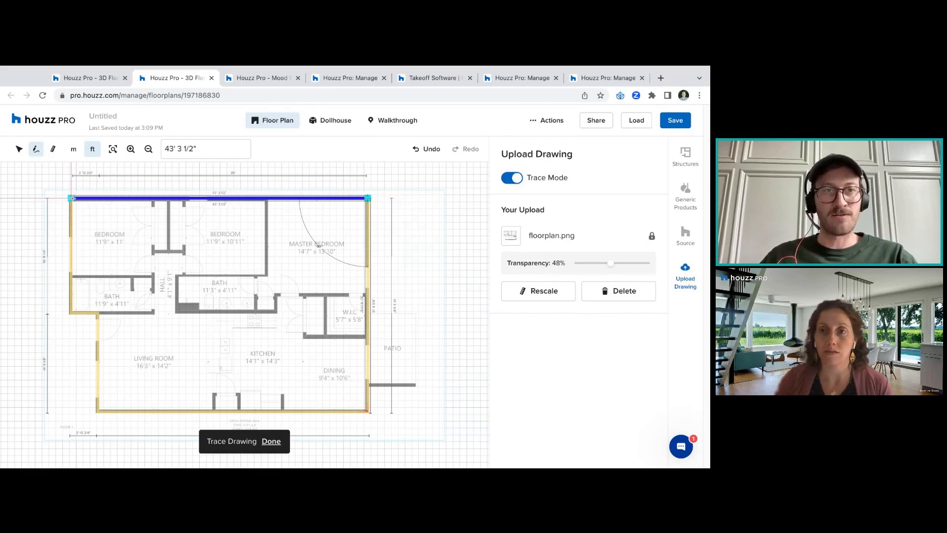
{"action": "left_click", "coordinate": [71, 198]}
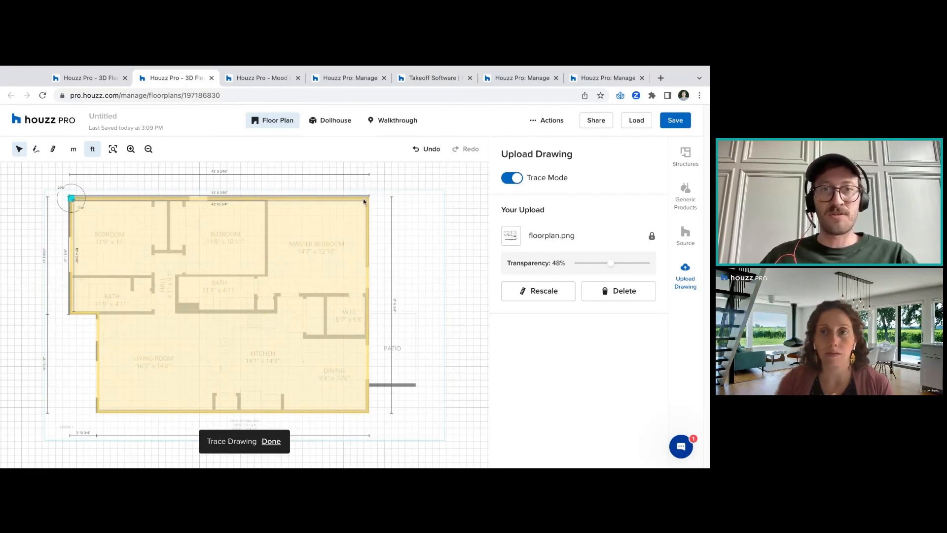
{"action": "left_click", "coordinate": [19, 148]}
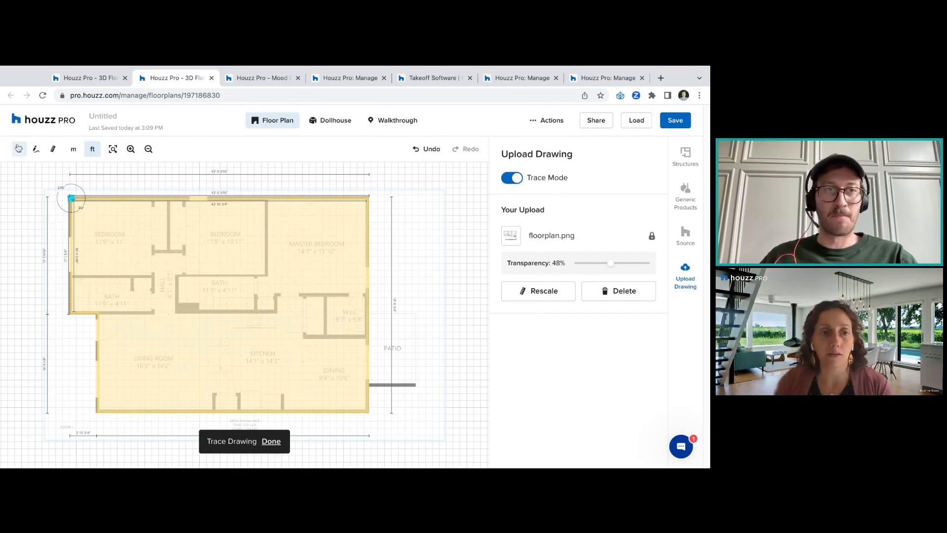
Trace the interior walls from the upper exterior wall beside the master bedroom, around the bath, and across to the W.I.C.'s exterior wall
{"action": "left_click", "coordinate": [37, 149]}
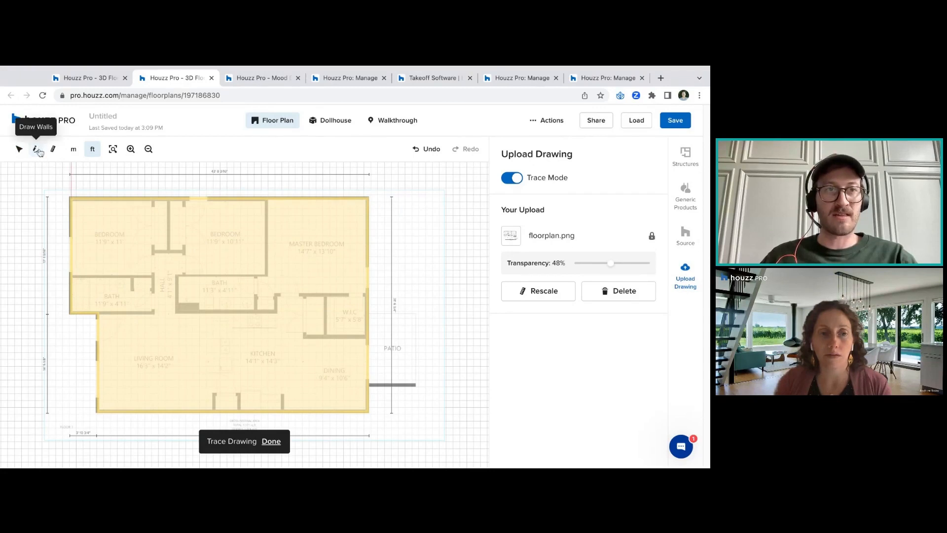
{"action": "left_click", "coordinate": [267, 200]}
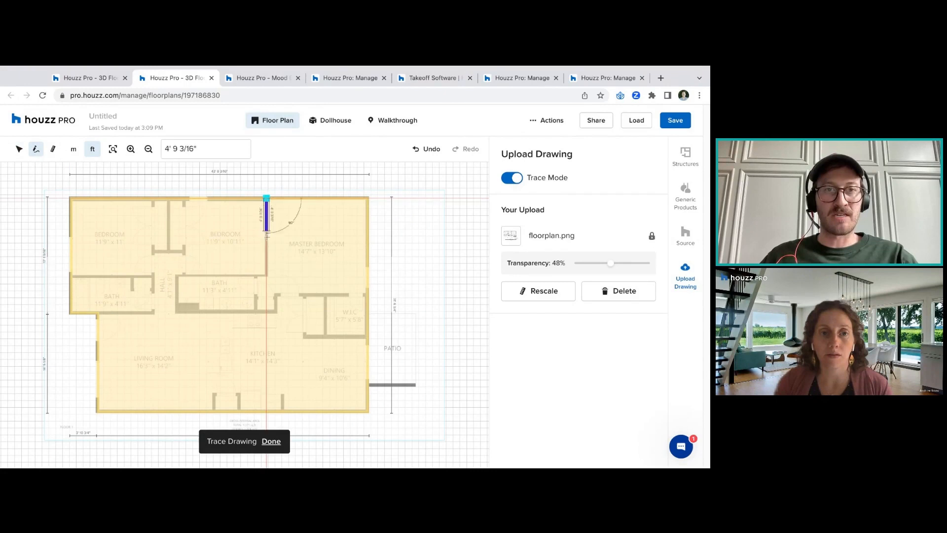
{"action": "left_click", "coordinate": [267, 275]}
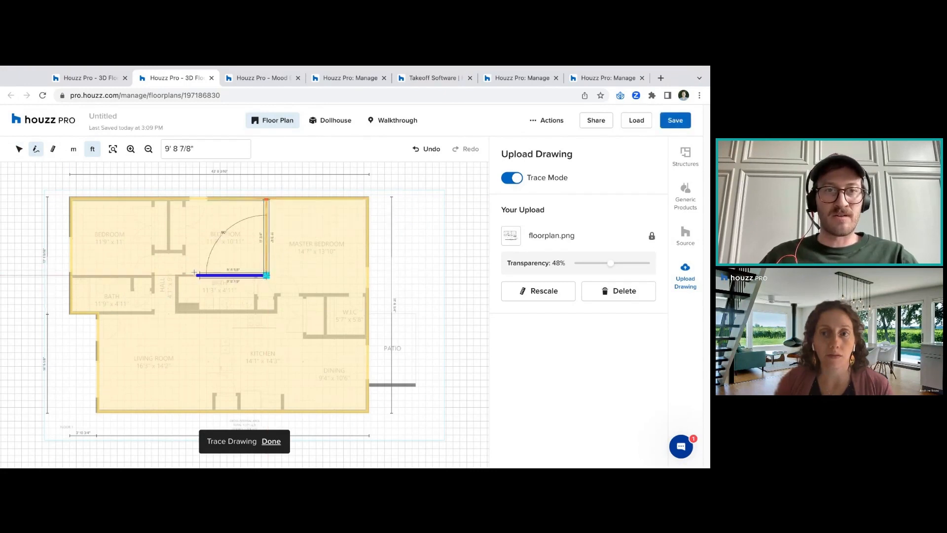
{"action": "left_click", "coordinate": [177, 275]}
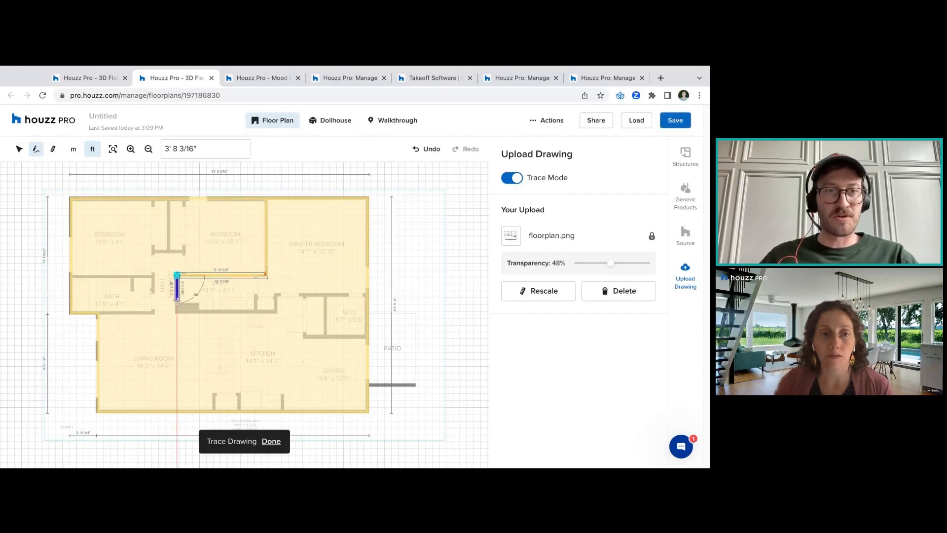
{"action": "left_click", "coordinate": [177, 311]}
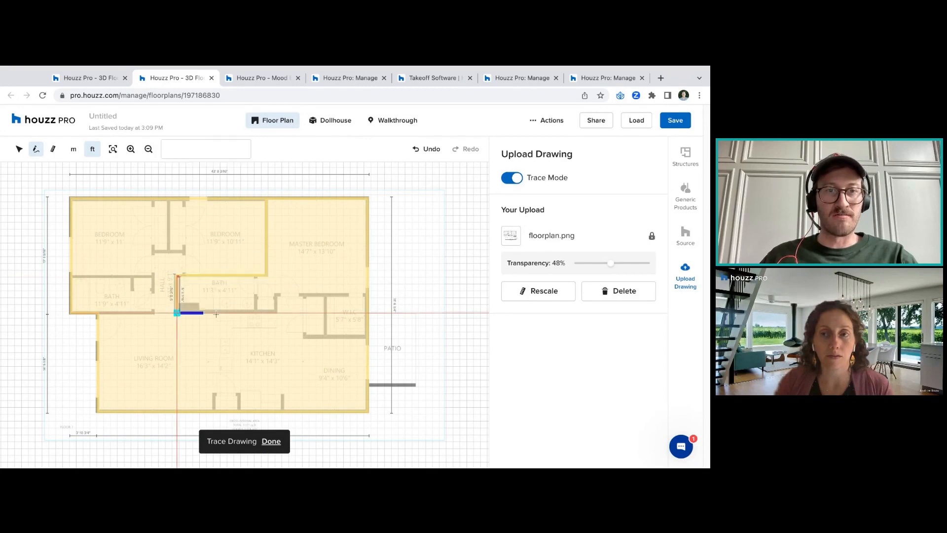
{"action": "left_click", "coordinate": [278, 312]}
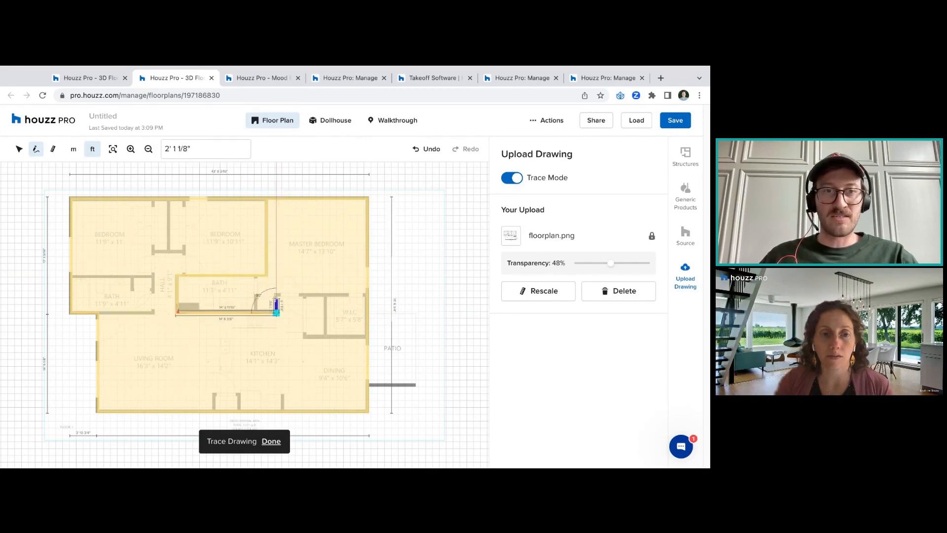
{"action": "left_click", "coordinate": [289, 295]}
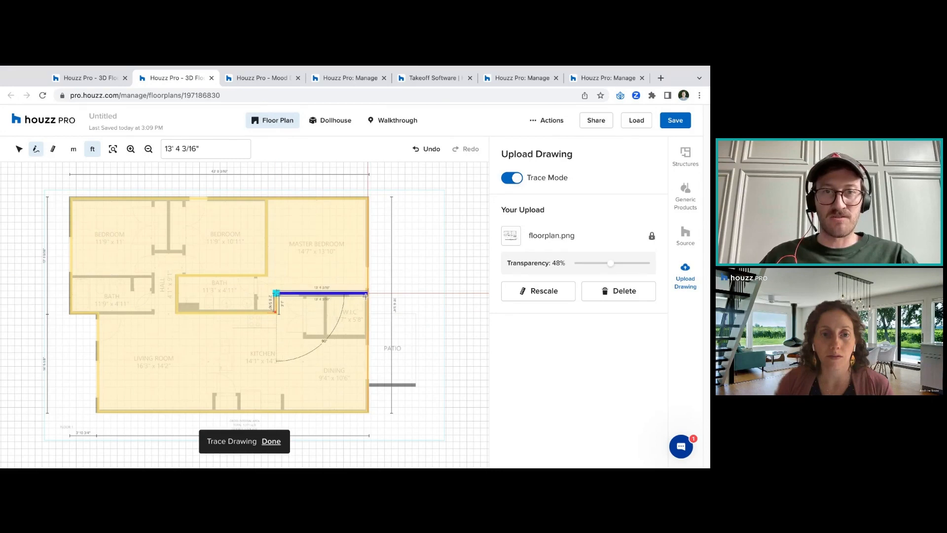
{"action": "left_click", "coordinate": [367, 295]}
Trace the closet's walls beside the W.I.C., from the master bedroom's lower wall down, across, and back up along the divider
{"action": "left_click", "coordinate": [36, 149]}
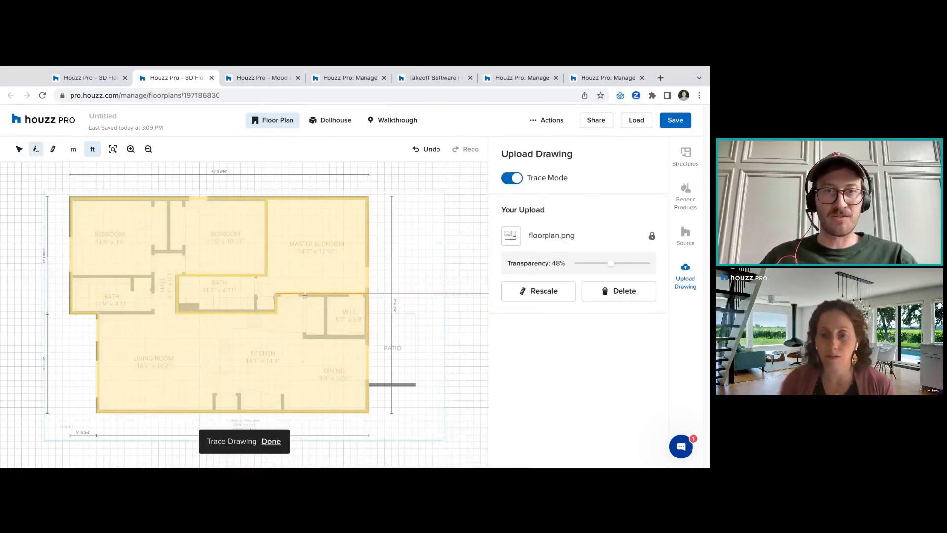
{"action": "left_click", "coordinate": [305, 293]}
{"action": "left_click", "coordinate": [306, 336]}
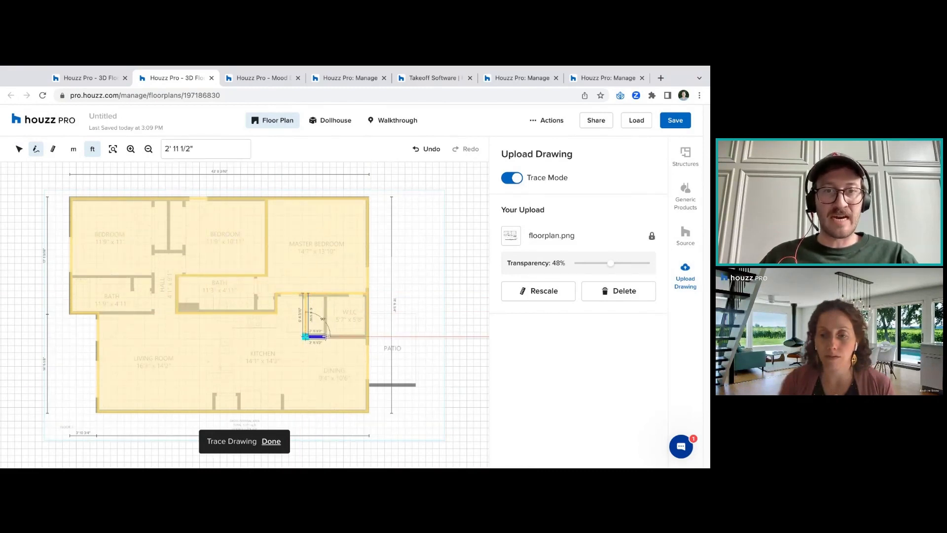
{"action": "left_click", "coordinate": [326, 336]}
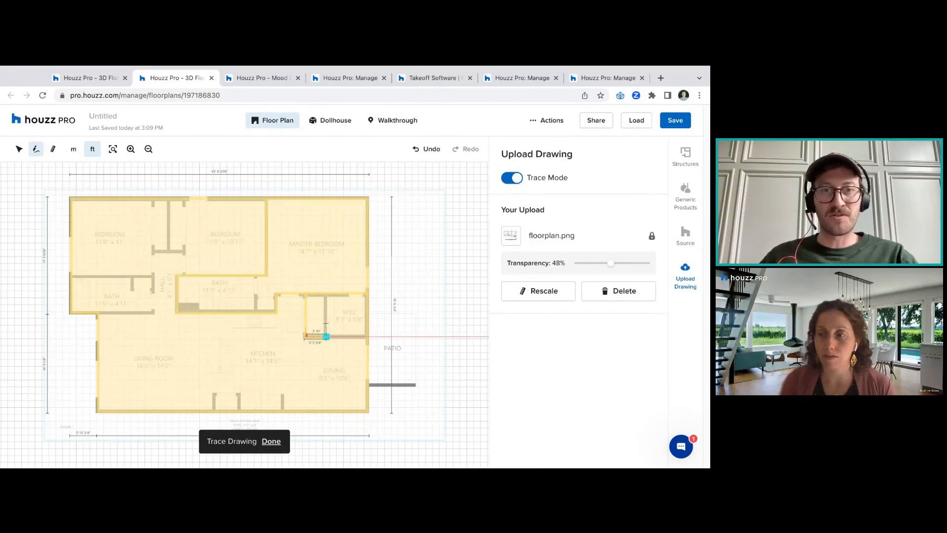
{"action": "left_click", "coordinate": [326, 293]}
{"action": "left_click", "coordinate": [21, 150]}
Trace the W.I.C.'s lower wall from the closet divider to the exterior wall on the patio side
{"action": "left_click", "coordinate": [35, 149]}
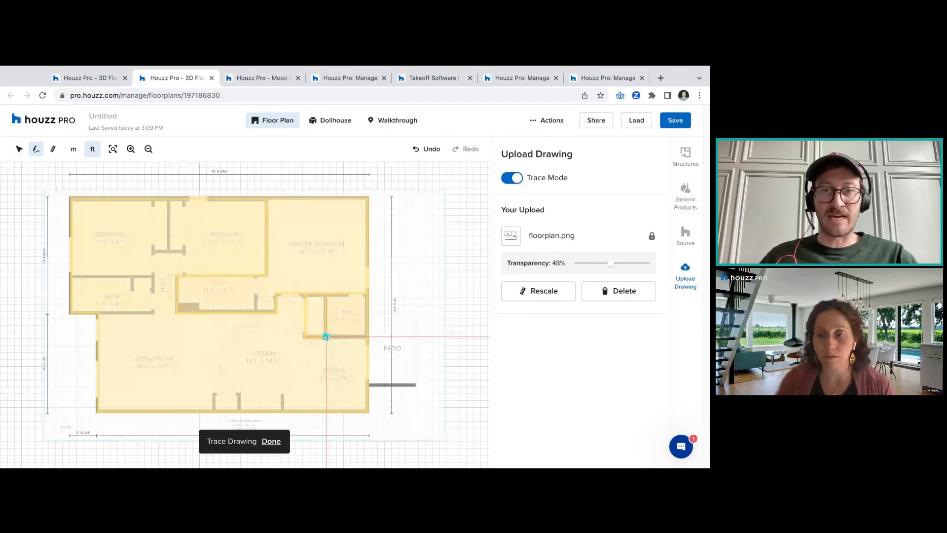
{"action": "left_click", "coordinate": [367, 337]}
{"action": "left_click", "coordinate": [23, 150]}
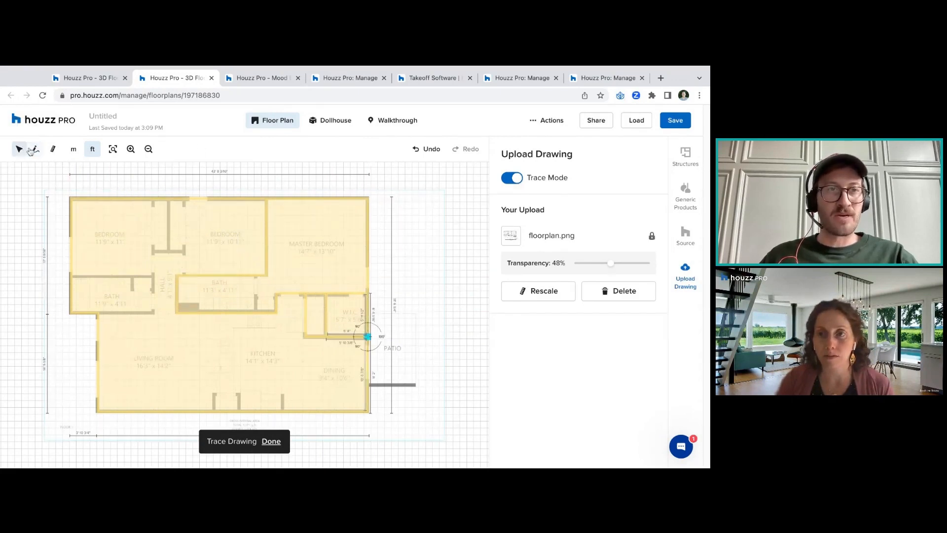
Trace the 11'9" x 4'11" bath's walls from the exterior wall below the bedroom, down the hall side, and back to the living room corner
{"action": "left_click", "coordinate": [35, 150]}
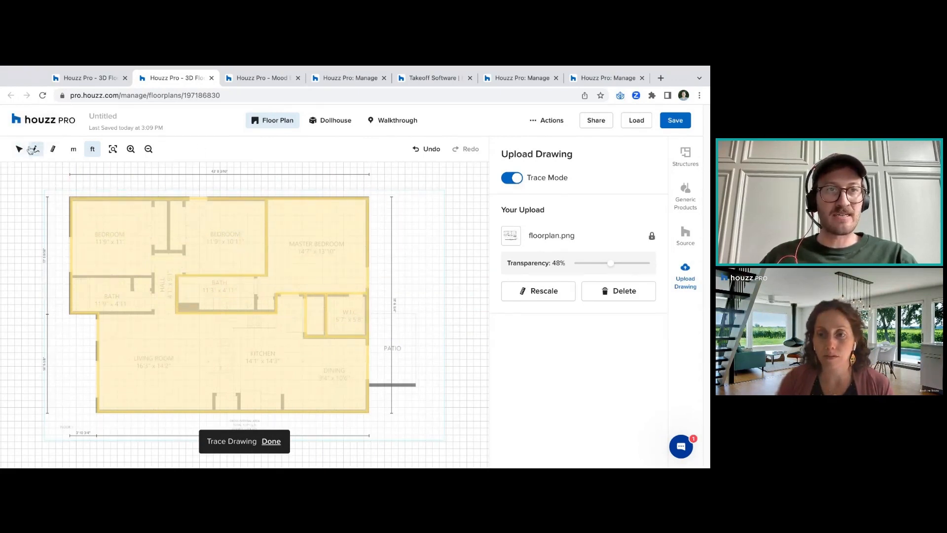
{"action": "left_click", "coordinate": [71, 275]}
{"action": "left_click", "coordinate": [154, 275]}
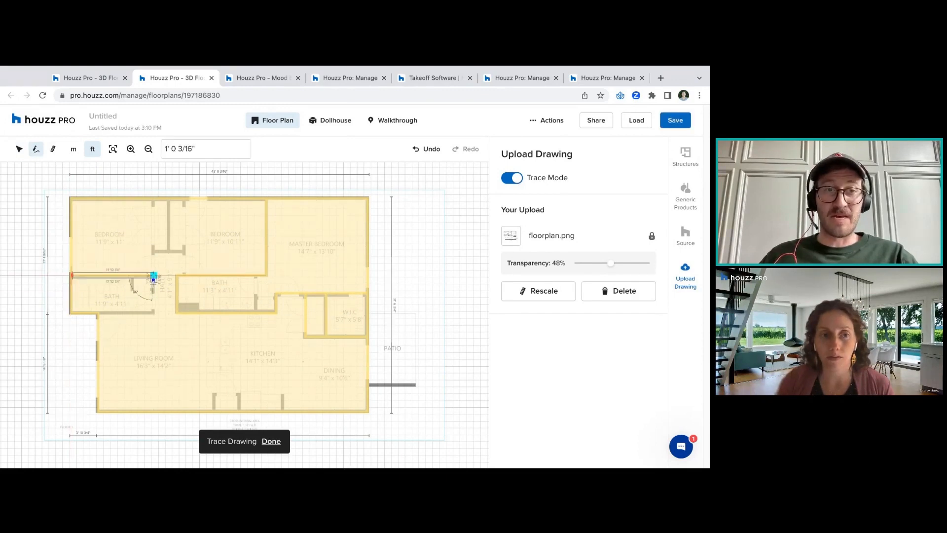
{"action": "left_click", "coordinate": [155, 313]}
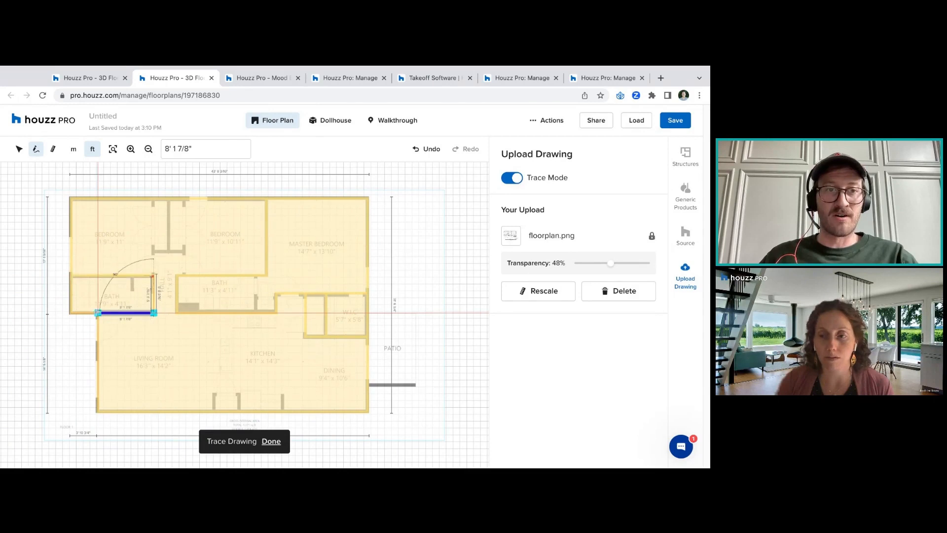
{"action": "left_click", "coordinate": [98, 312]}
{"action": "left_click", "coordinate": [685, 156]}
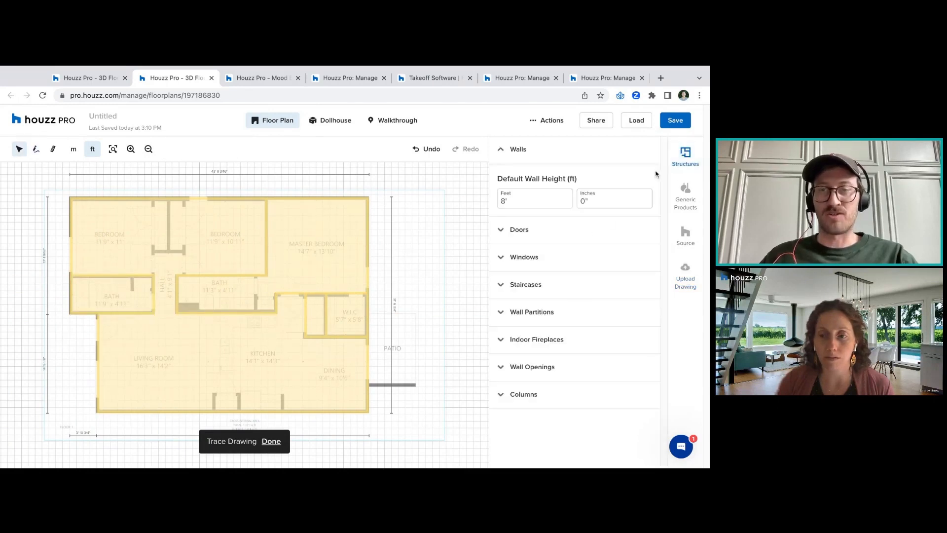
{"action": "left_click", "coordinate": [580, 230]}
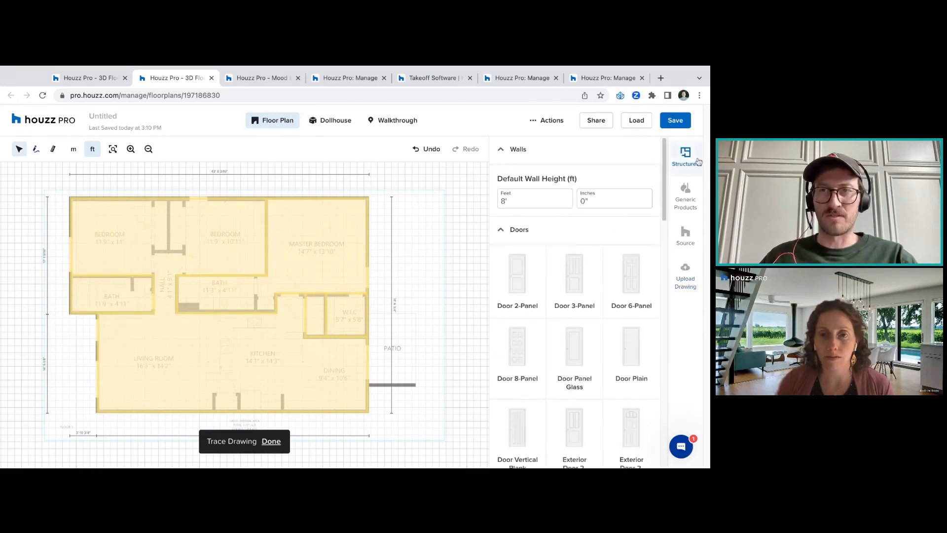
{"action": "left_click", "coordinate": [687, 271]}
Trace the outline of the closets between the two upper bedrooms, starting and ending at the upper exterior wall
{"action": "left_click", "coordinate": [36, 149]}
{"action": "left_click", "coordinate": [153, 199]}
{"action": "left_click", "coordinate": [154, 255]}
{"action": "left_click", "coordinate": [185, 255]}
{"action": "double_click", "coordinate": [185, 198]}
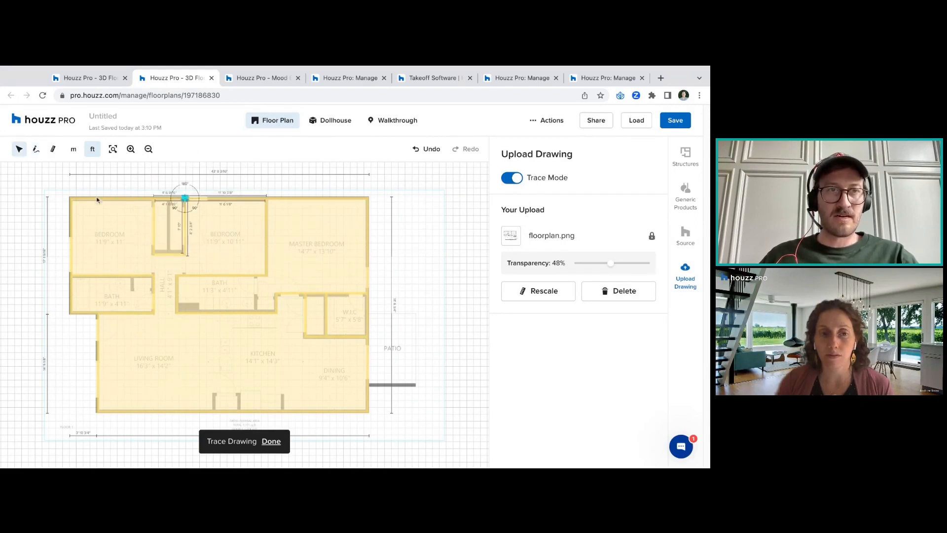
Extend both side walls of the bedroom closets down along the hall to the bedrooms' lower walls
{"action": "left_click", "coordinate": [36, 148]}
{"action": "left_click", "coordinate": [153, 255]}
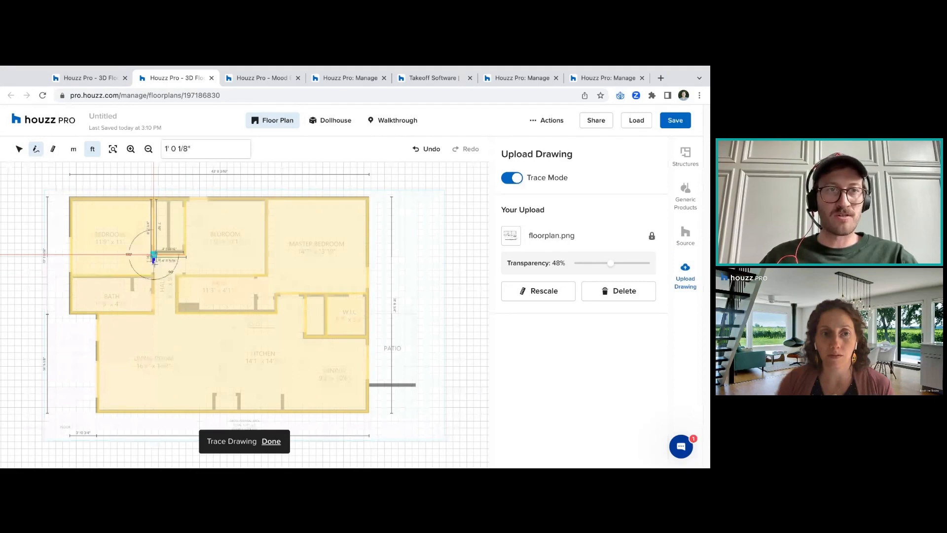
{"action": "left_click", "coordinate": [36, 148]}
{"action": "left_click", "coordinate": [185, 255]}
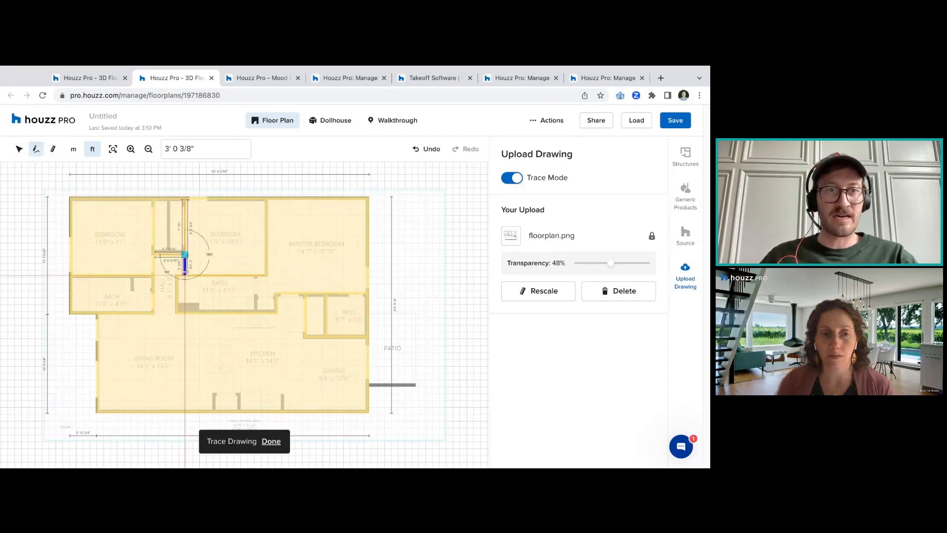
{"action": "key", "text": "Escape"}
Trace the wall between the closets' lower corners, and the divider from the upper exterior wall down to it
{"action": "left_click", "coordinate": [36, 148]}
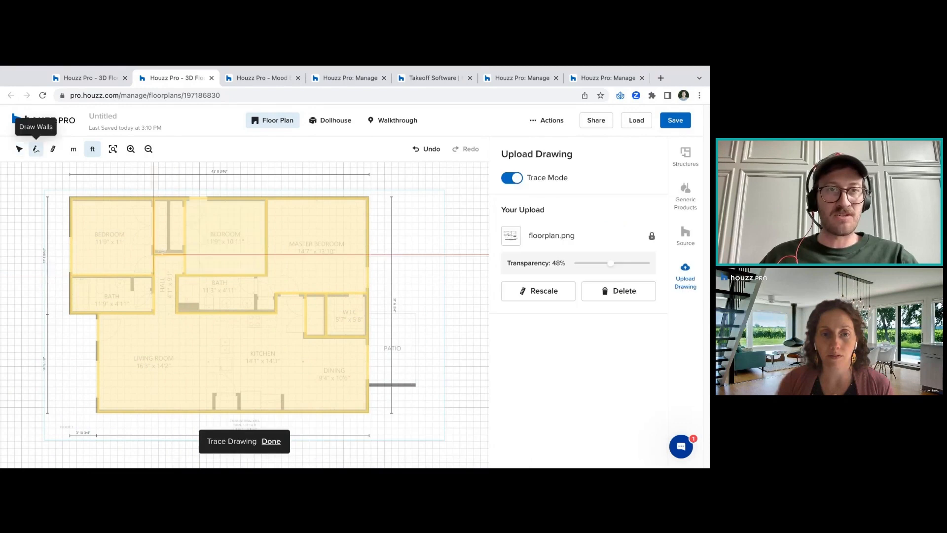
{"action": "left_click", "coordinate": [154, 255]}
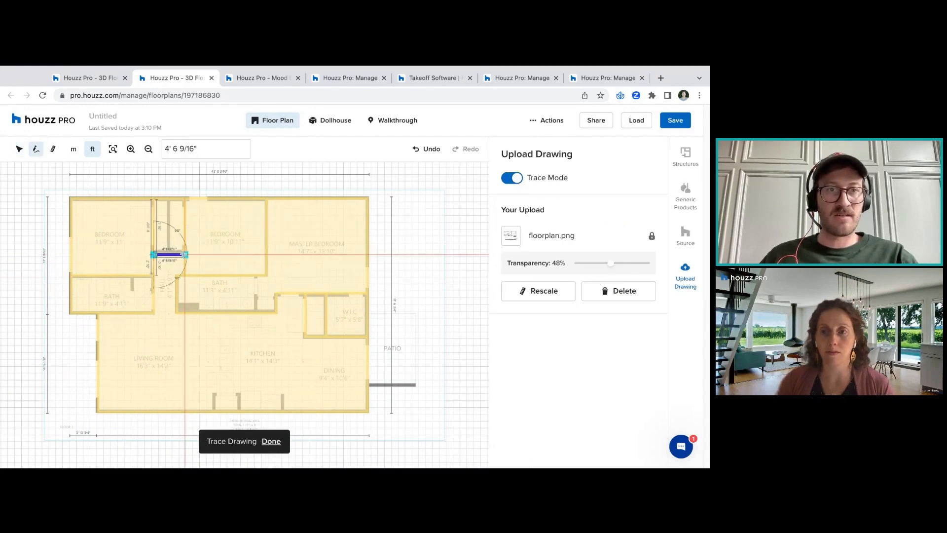
{"action": "left_click", "coordinate": [36, 148]}
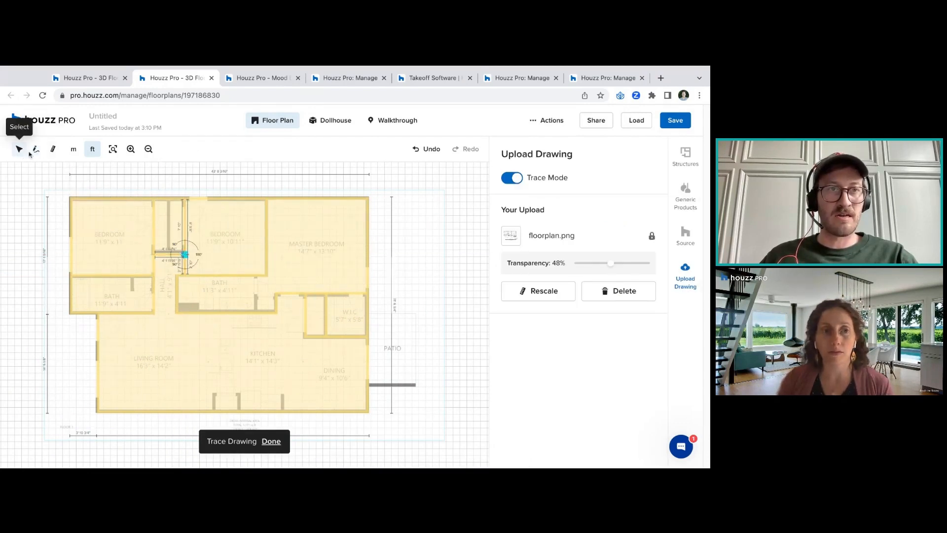
{"action": "left_click", "coordinate": [168, 198]}
{"action": "double_click", "coordinate": [168, 254]}
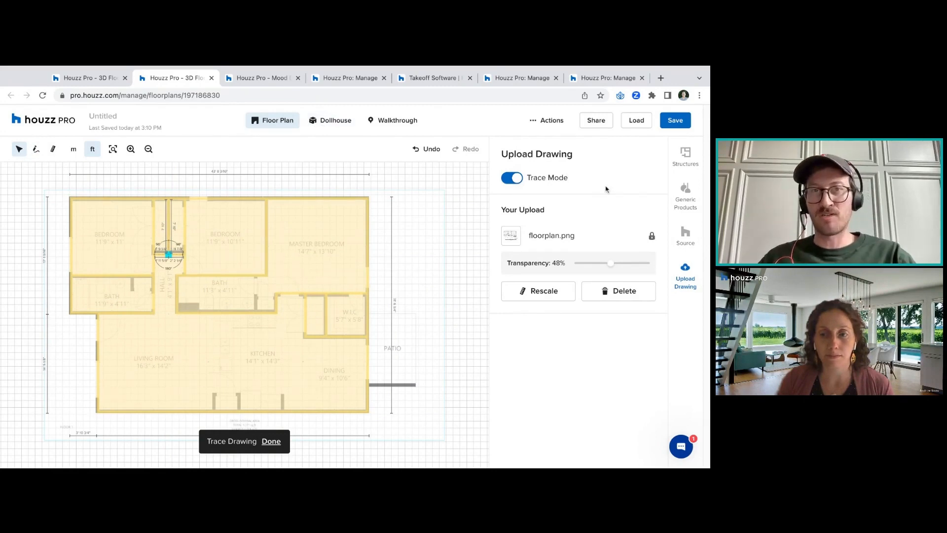
Check the whole traced house in the 3D Dollhouse view, and return to the 2D floor plan
{"action": "left_click", "coordinate": [334, 122]}
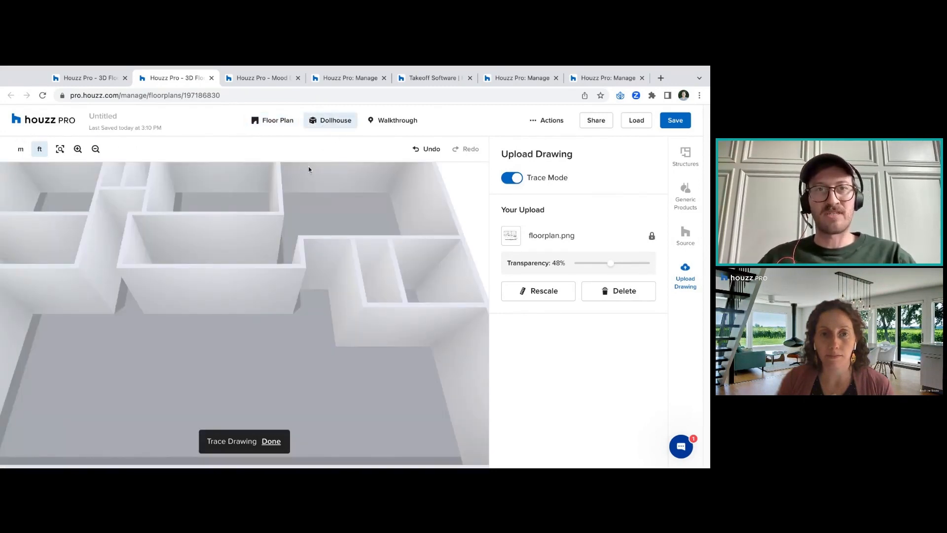
{"action": "left_click", "coordinate": [96, 149]}
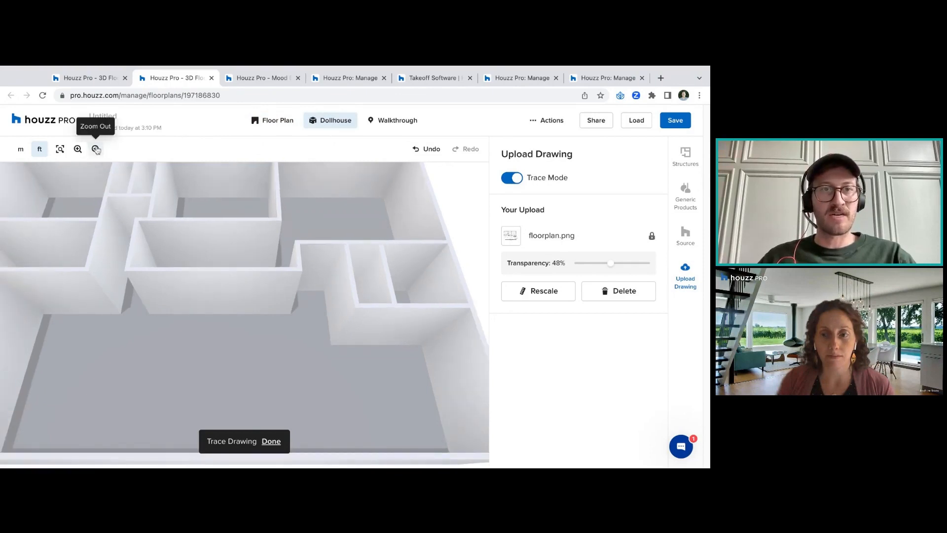
{"action": "left_click", "coordinate": [96, 148]}
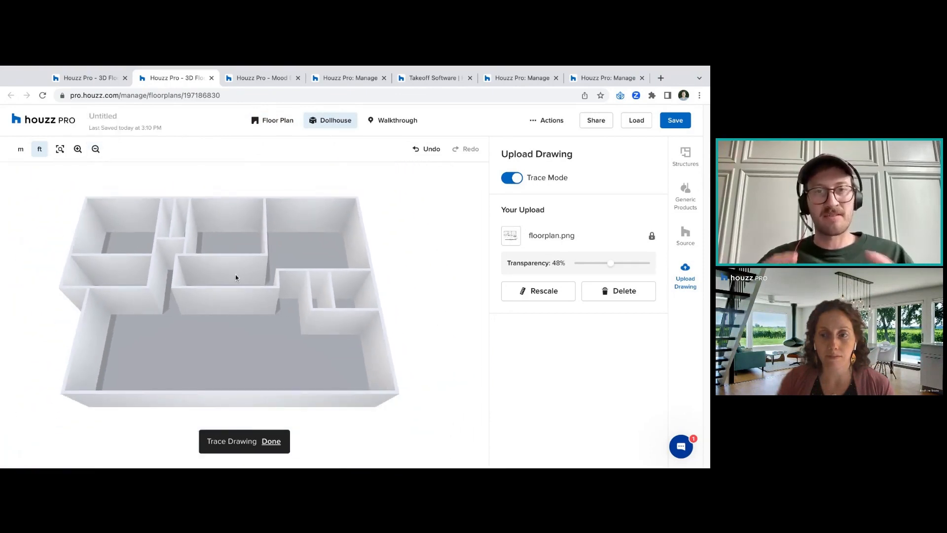
{"action": "left_click", "coordinate": [262, 126]}
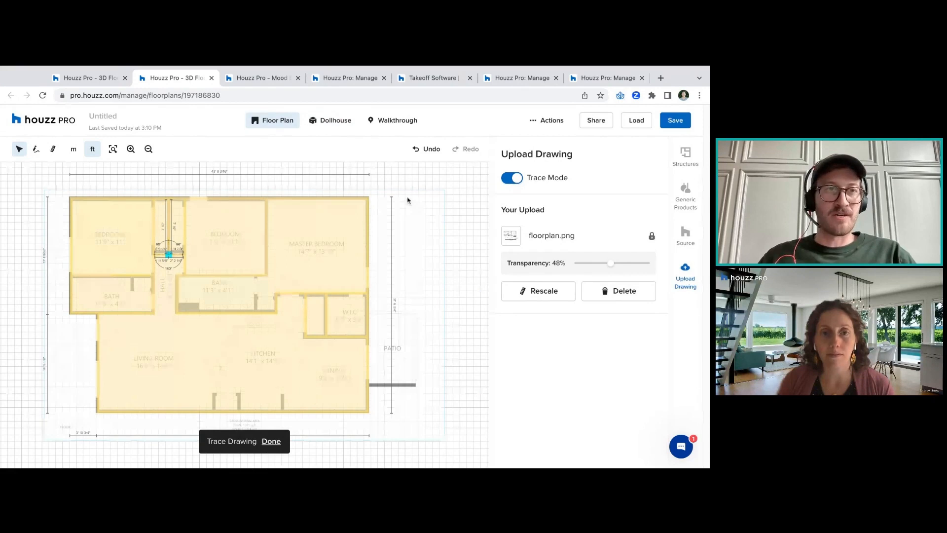
Hide the uploaded drawing to examine the traced walls alone, and turn Trace Mode back on
{"action": "left_click", "coordinate": [36, 149]}
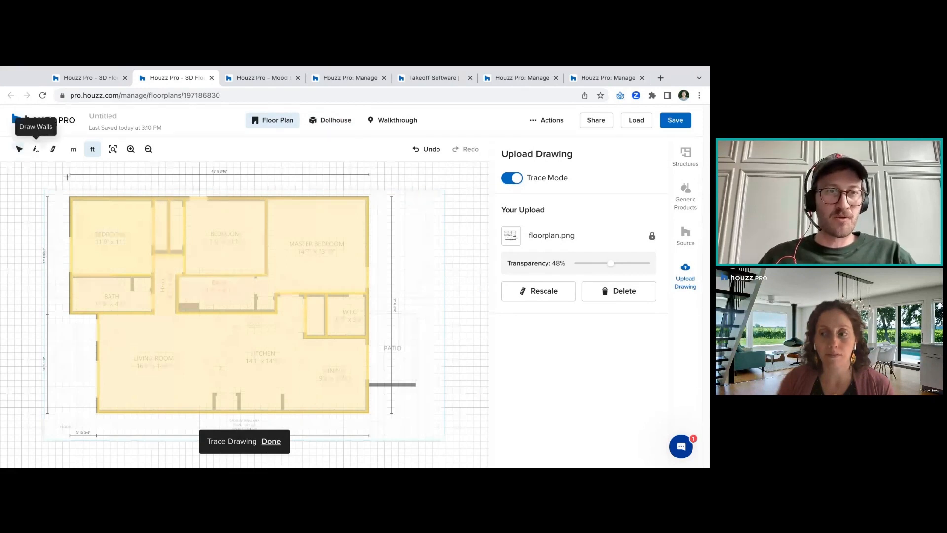
{"action": "left_click", "coordinate": [691, 164]}
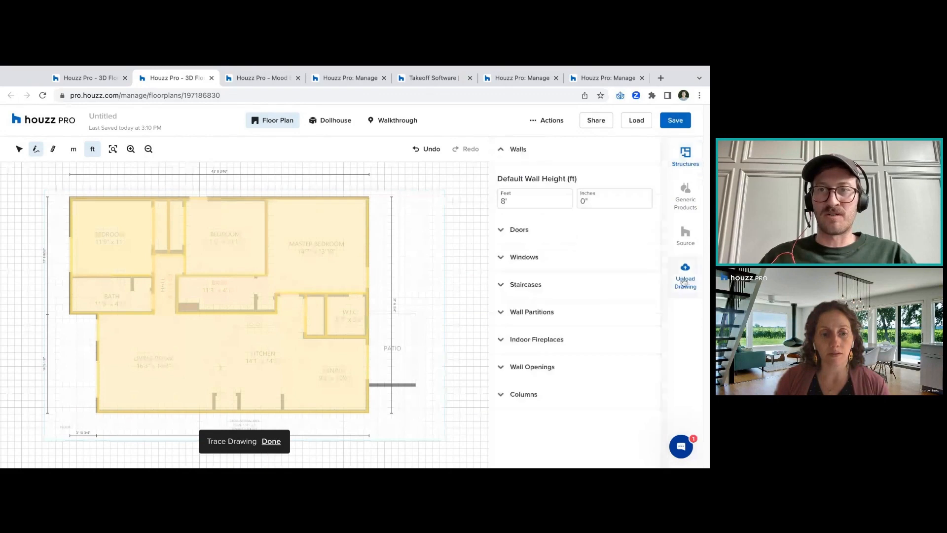
{"action": "left_click", "coordinate": [686, 282]}
{"action": "left_click", "coordinate": [513, 179]}
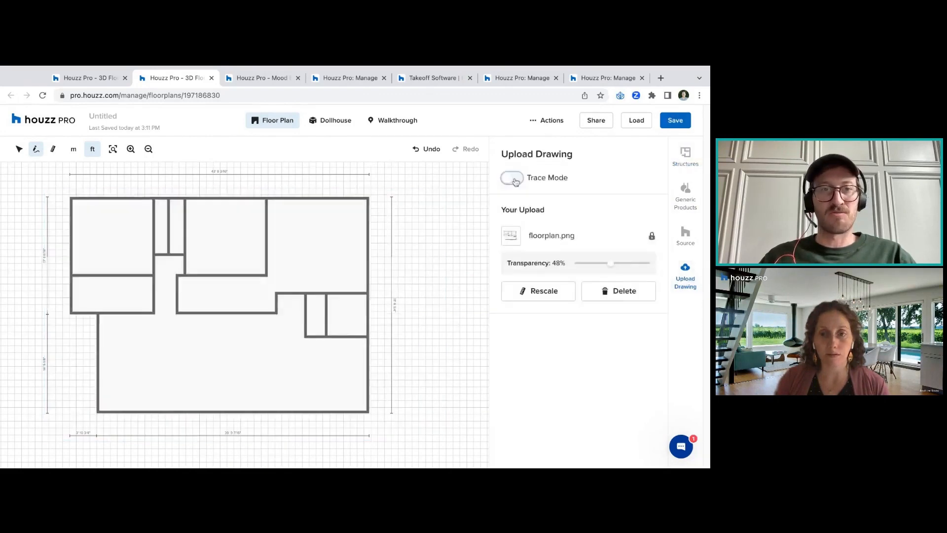
{"action": "left_click", "coordinate": [513, 179]}
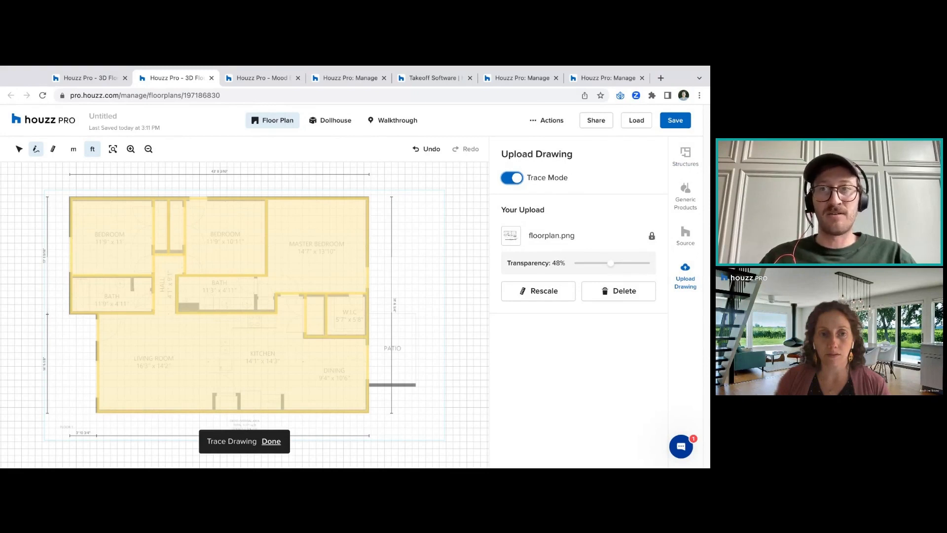
Set the transparency of the uploaded floorplan.png drawing to 78%
{"action": "left_click", "coordinate": [686, 157]}
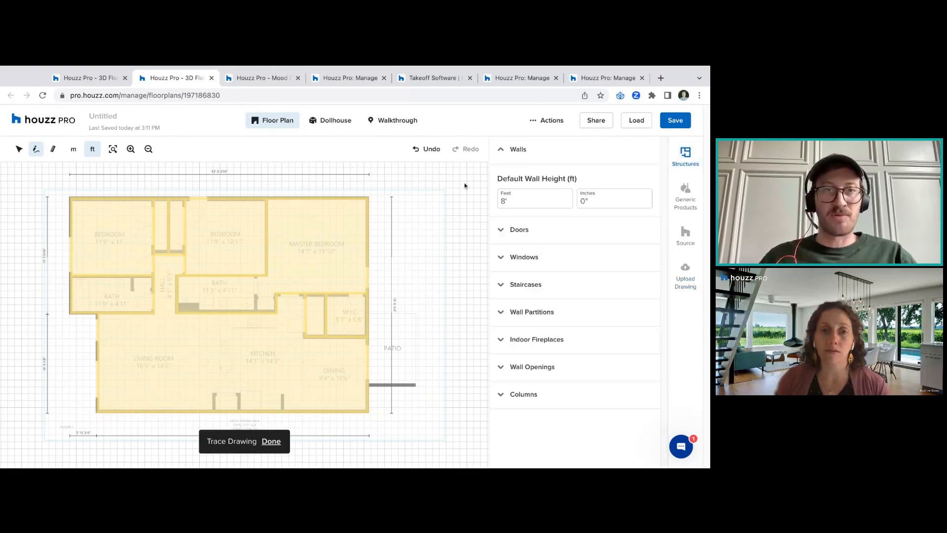
{"action": "left_click", "coordinate": [685, 274]}
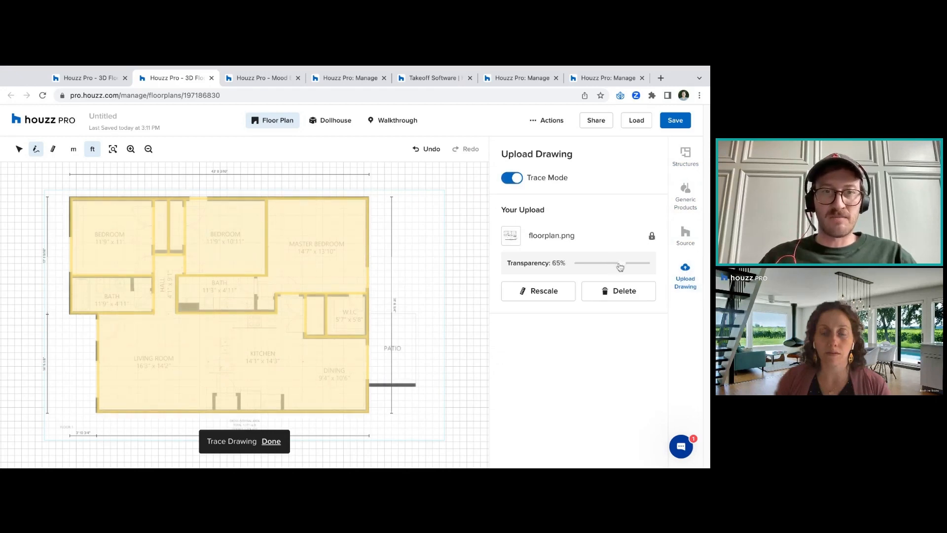
{"action": "left_click_drag", "start_coordinate": [622, 264], "coordinate": [625, 268]}
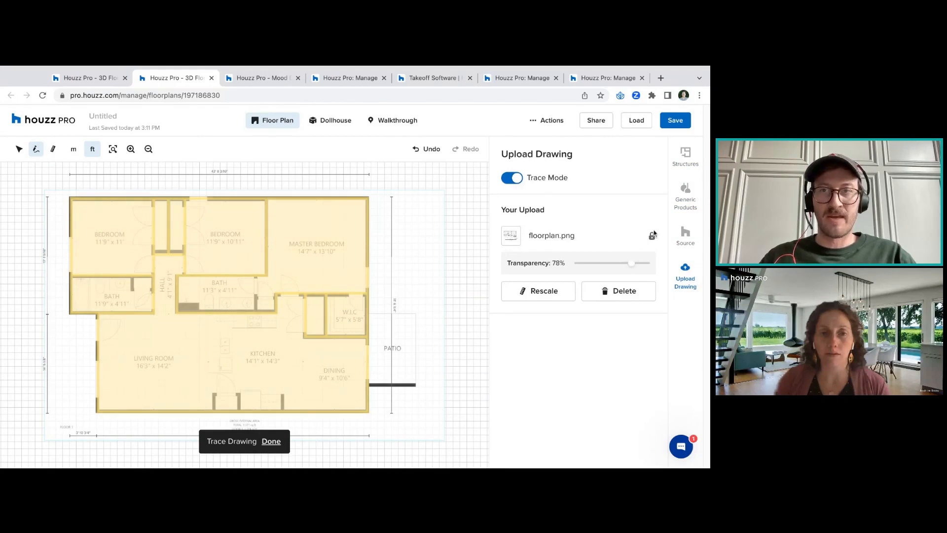
Add a Door 2-Panel and place it in the master bedroom's lower wall, between the bath and the closet
{"action": "left_click", "coordinate": [681, 162]}
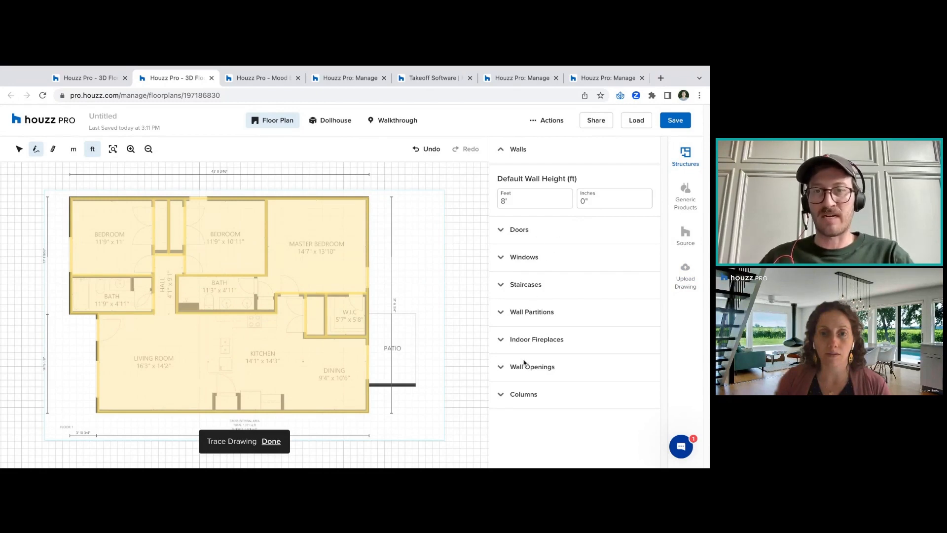
{"action": "left_click", "coordinate": [524, 229]}
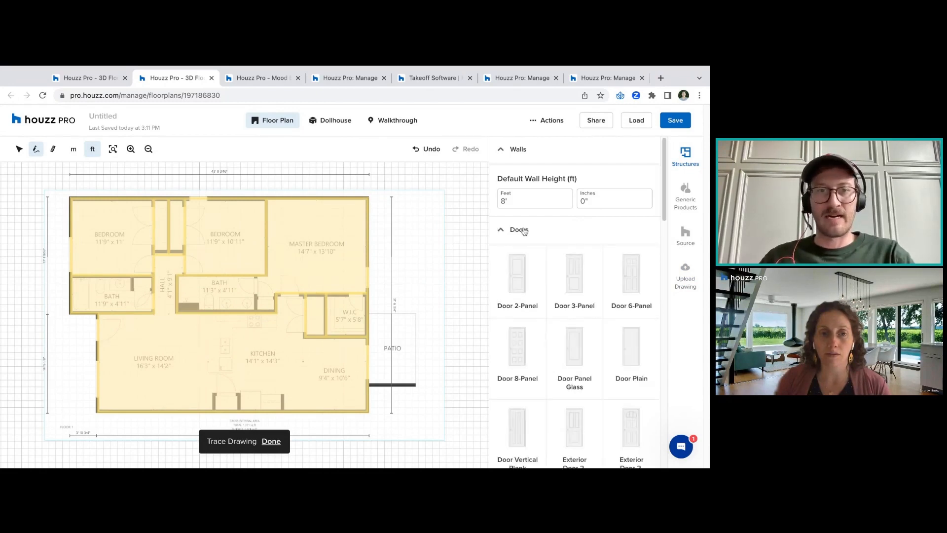
{"action": "left_click", "coordinate": [522, 286]}
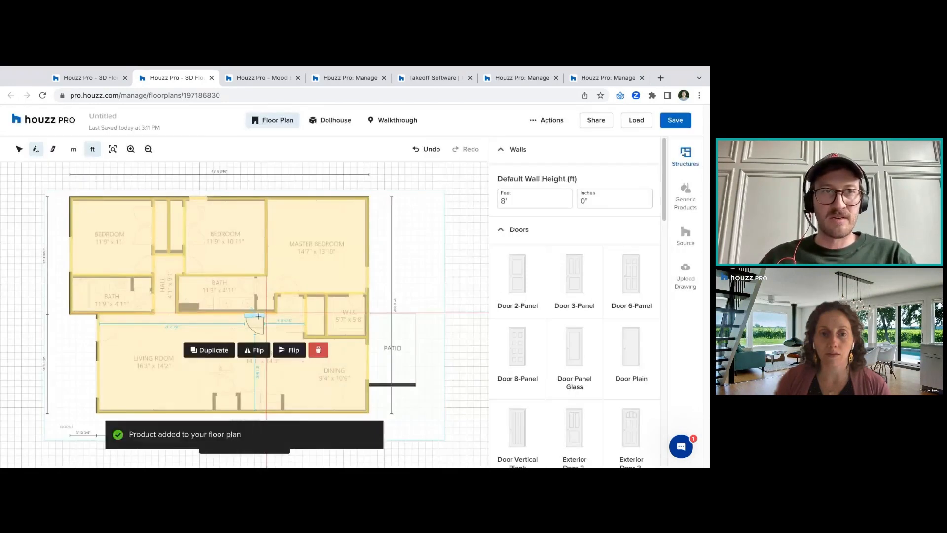
{"action": "mouse_move", "coordinate": [260, 317]}
{"action": "left_mouse_down"}
{"action": "mouse_move", "coordinate": [301, 291]}
{"action": "mouse_move", "coordinate": [291, 294]}
{"action": "left_mouse_up"}
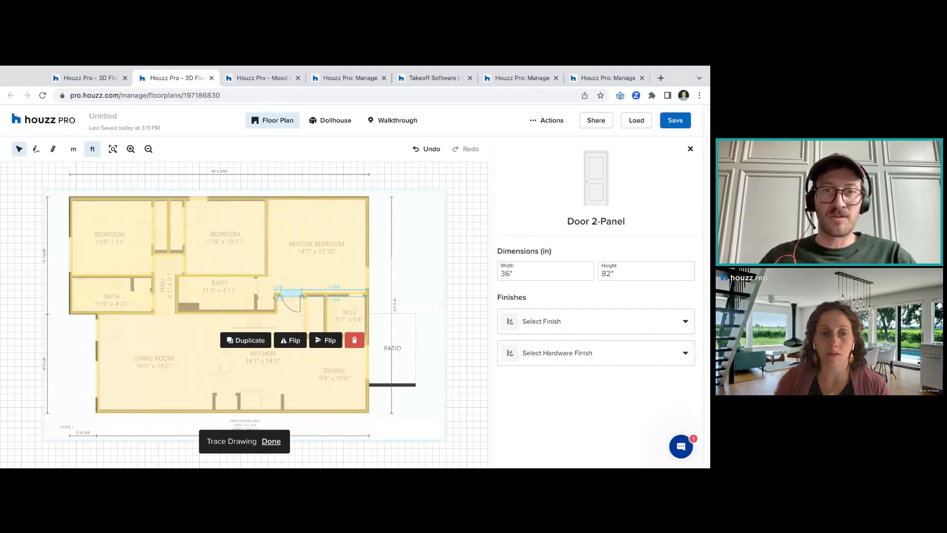
Flip the master bedroom door's opening direction and hinge side to match the drawing, and nudge it into position in the wall
{"action": "left_click", "coordinate": [325, 340]}
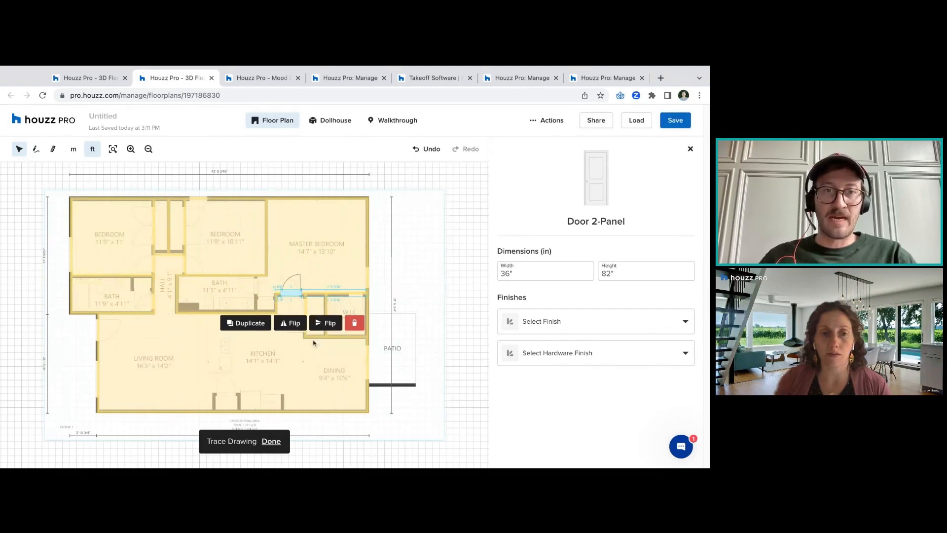
{"action": "left_click", "coordinate": [294, 325]}
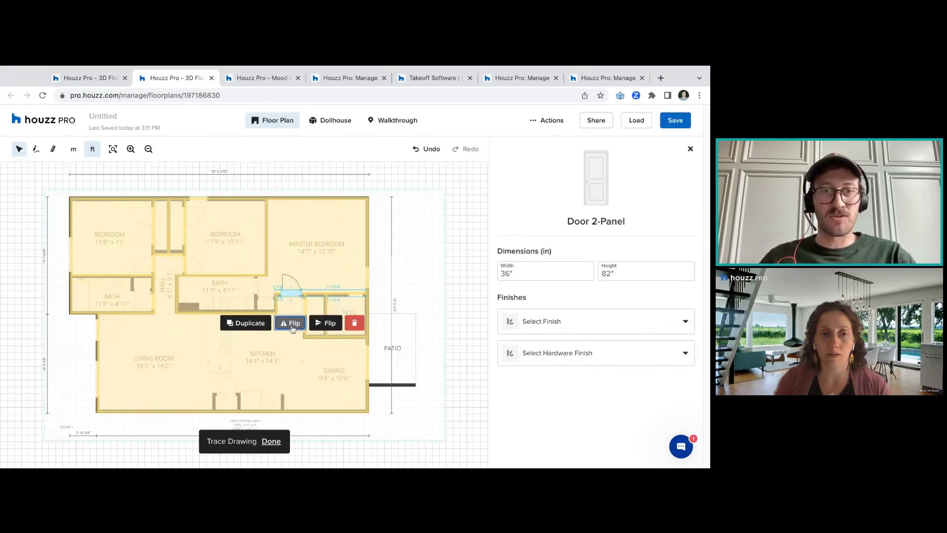
{"action": "left_click_drag", "start_coordinate": [298, 296], "coordinate": [295, 295]}
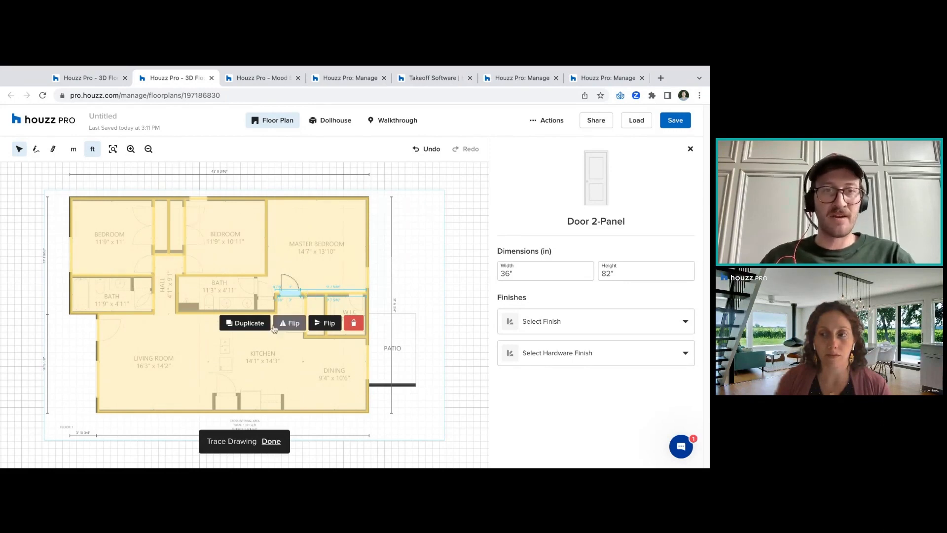
Duplicate the master bedroom door into the wall above the W.I.C. closet, flip its opening direction, and nudge it to match the drawing
{"action": "left_click", "coordinate": [258, 326]}
{"action": "left_click_drag", "start_coordinate": [298, 305], "coordinate": [354, 293]}
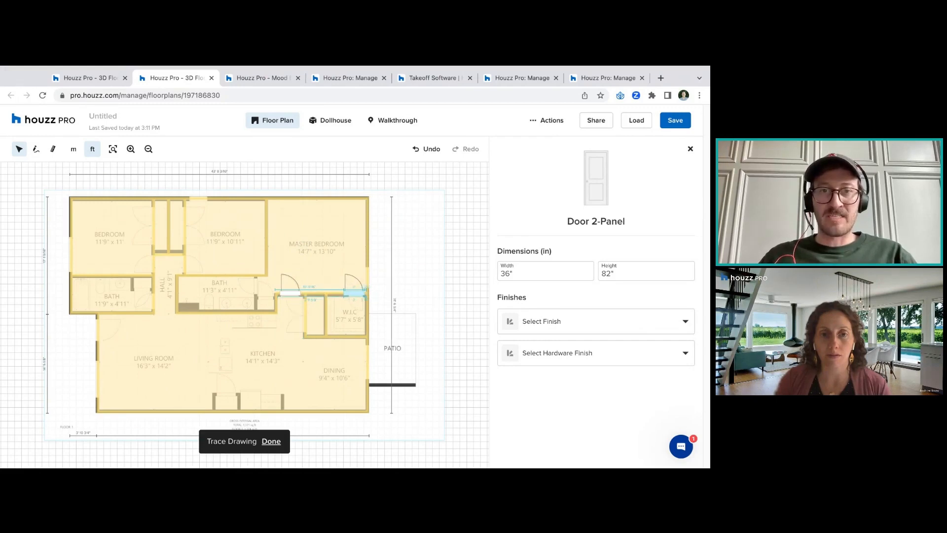
{"action": "left_click", "coordinate": [350, 341]}
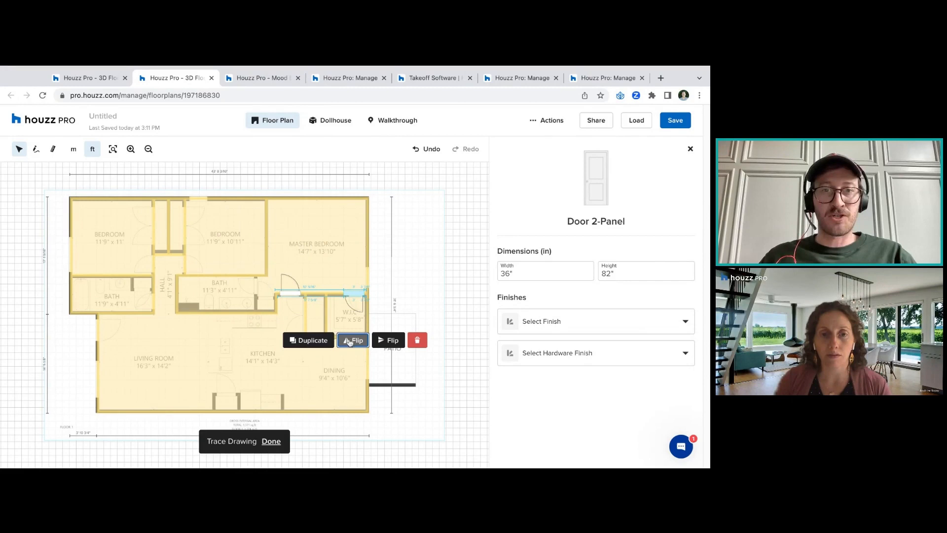
{"action": "left_click_drag", "start_coordinate": [356, 296], "coordinate": [355, 296]}
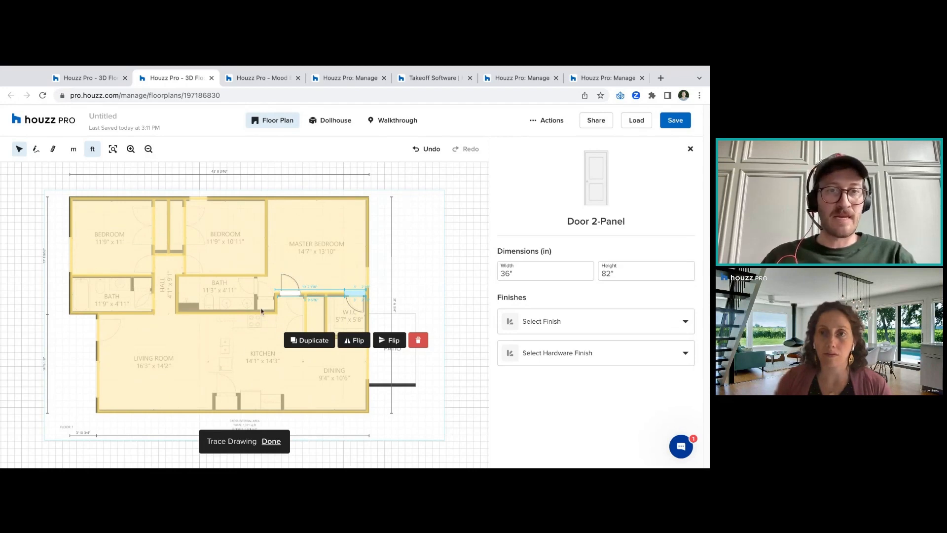
Duplicate the closet door into the living room's left exterior wall near its upper corner, and flip it to open inward
{"action": "left_click", "coordinate": [309, 340]}
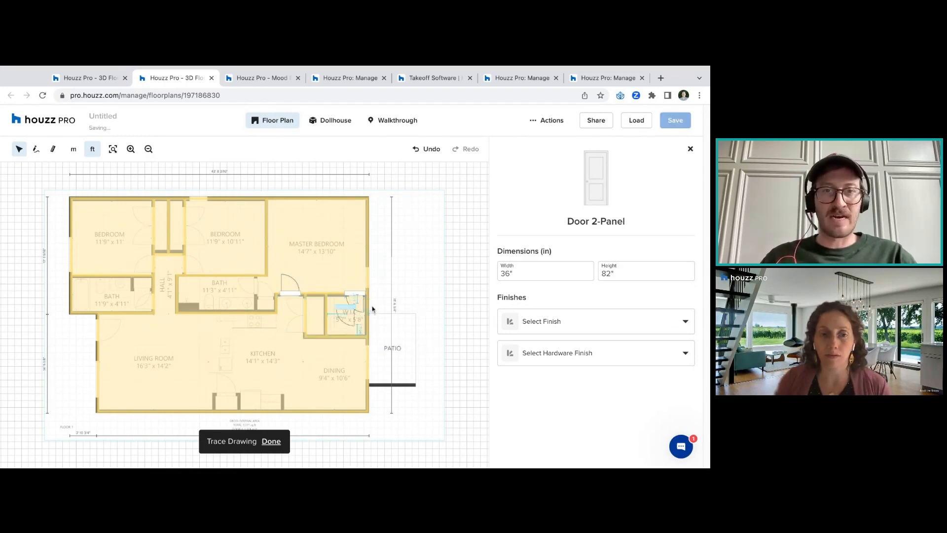
{"action": "left_click_drag", "start_coordinate": [372, 309], "coordinate": [97, 330]}
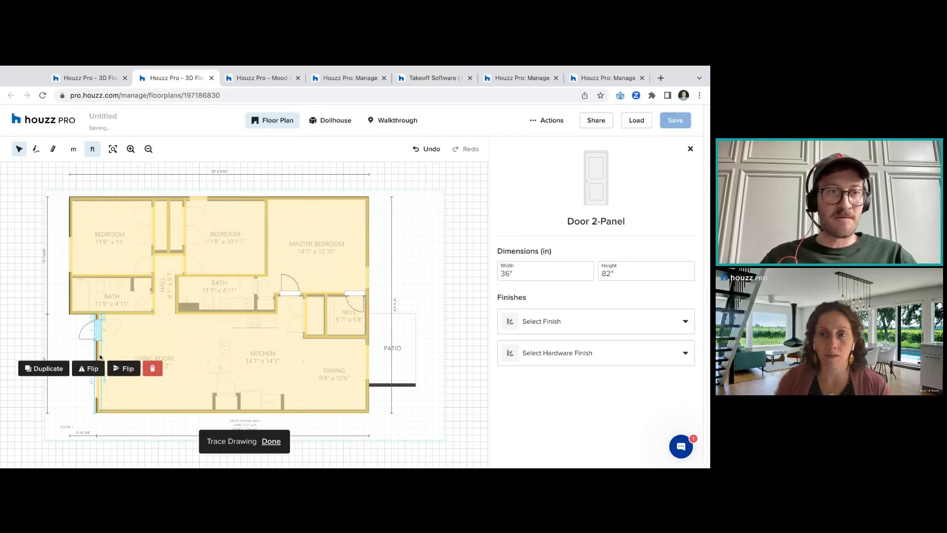
{"action": "left_click", "coordinate": [123, 369]}
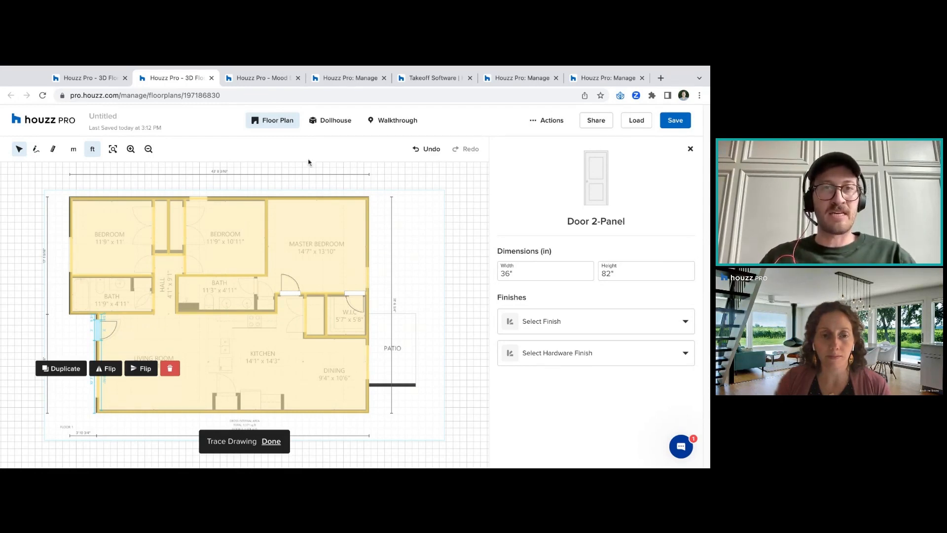
Examine the walls and placed doors in the 3D Dollhouse view, and return to the Floor Plan view
{"action": "left_click", "coordinate": [343, 123]}
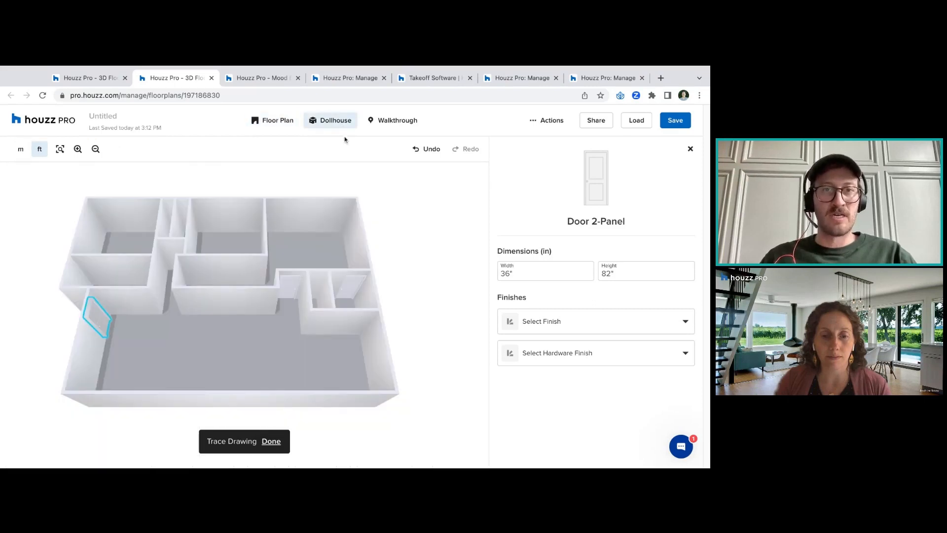
{"action": "left_click", "coordinate": [271, 121]}
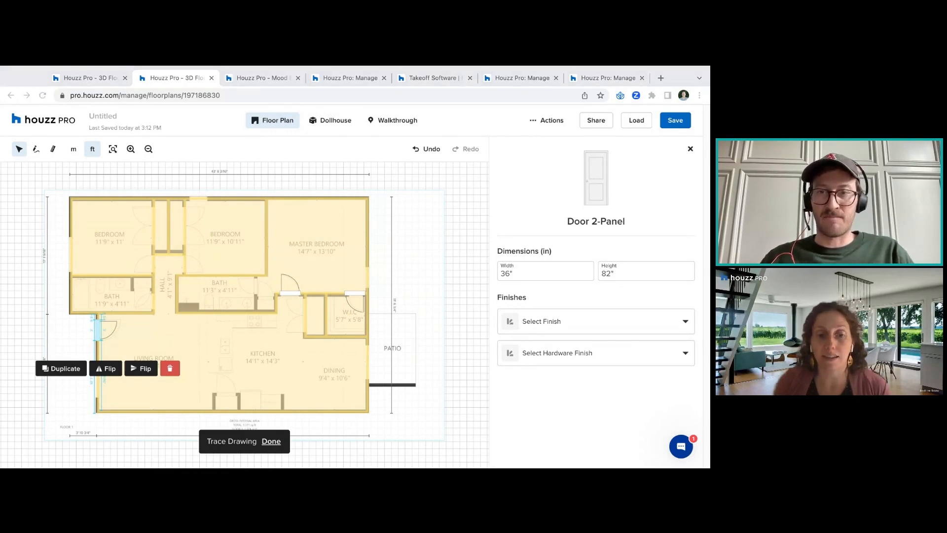
{"action": "left_click", "coordinate": [546, 272]}
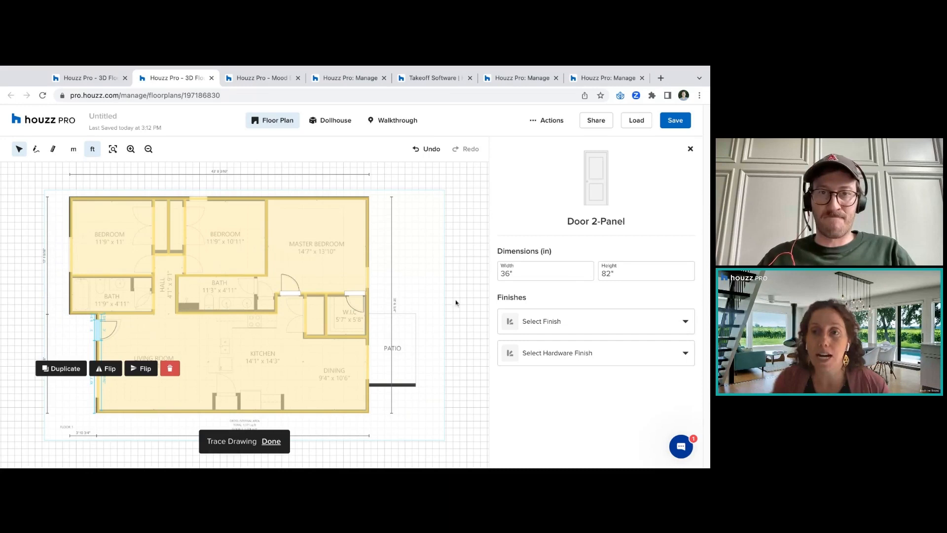
Set the transparency of the uploaded floorplan.png drawing to 93%
{"action": "left_click", "coordinate": [690, 149]}
{"action": "left_click", "coordinate": [686, 276]}
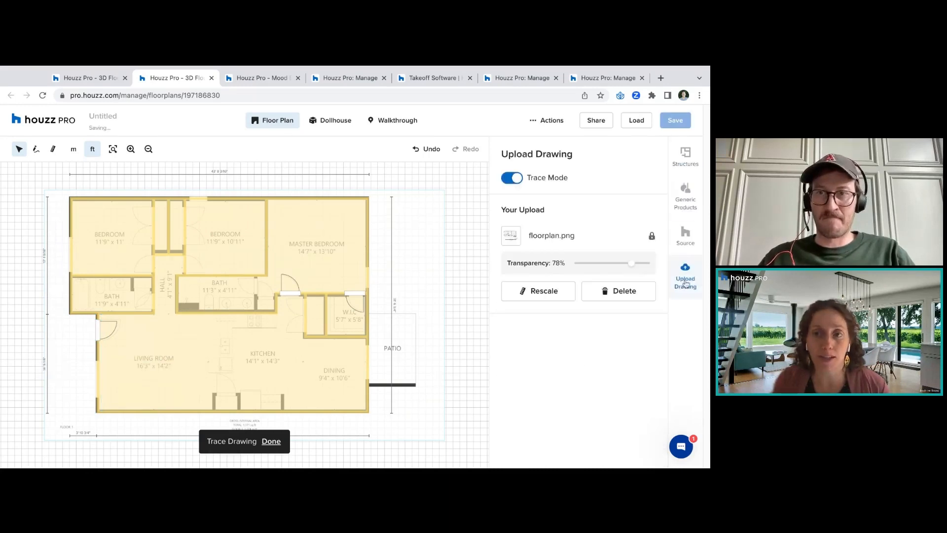
{"action": "left_click_drag", "start_coordinate": [631, 263], "coordinate": [644, 264]}
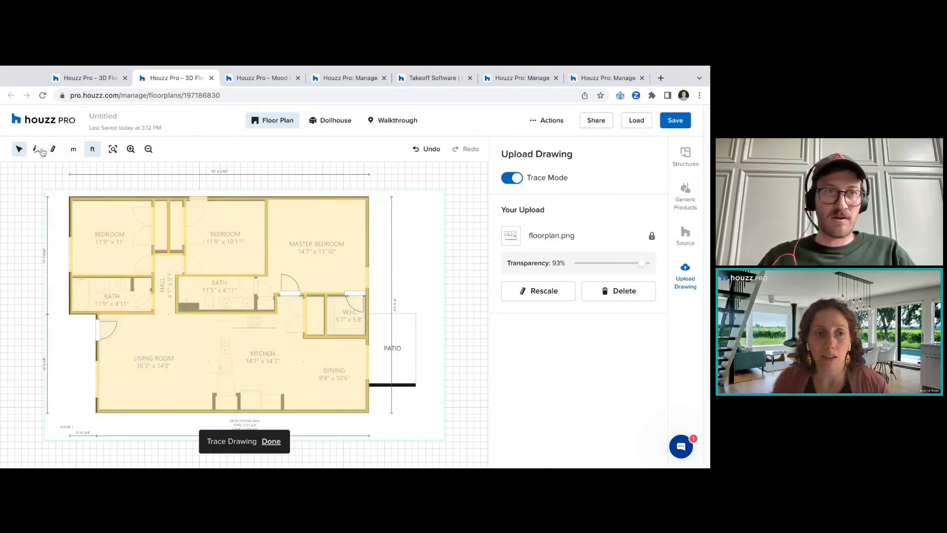
Review the default wall height and the thickness setting of the upper-left bedroom's top exterior wall
{"action": "left_click", "coordinate": [40, 150]}
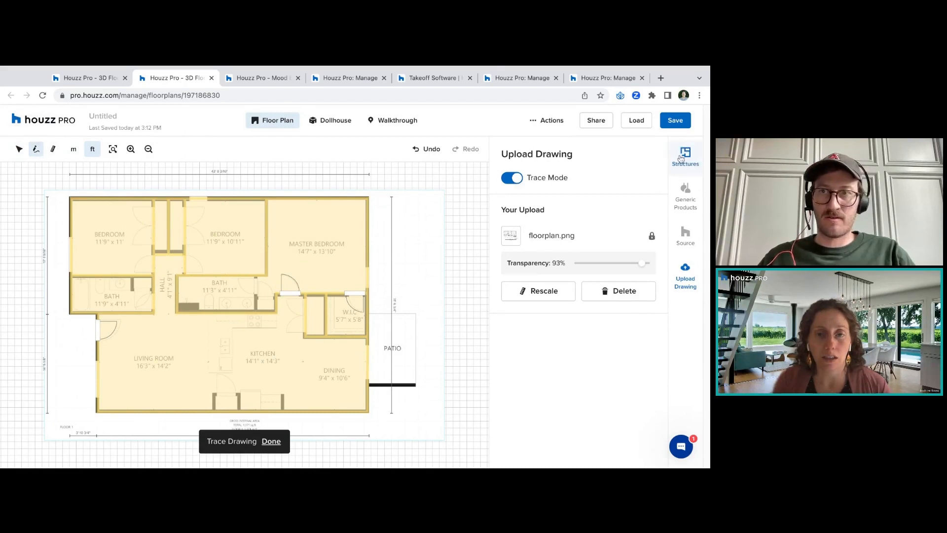
{"action": "left_click", "coordinate": [681, 157]}
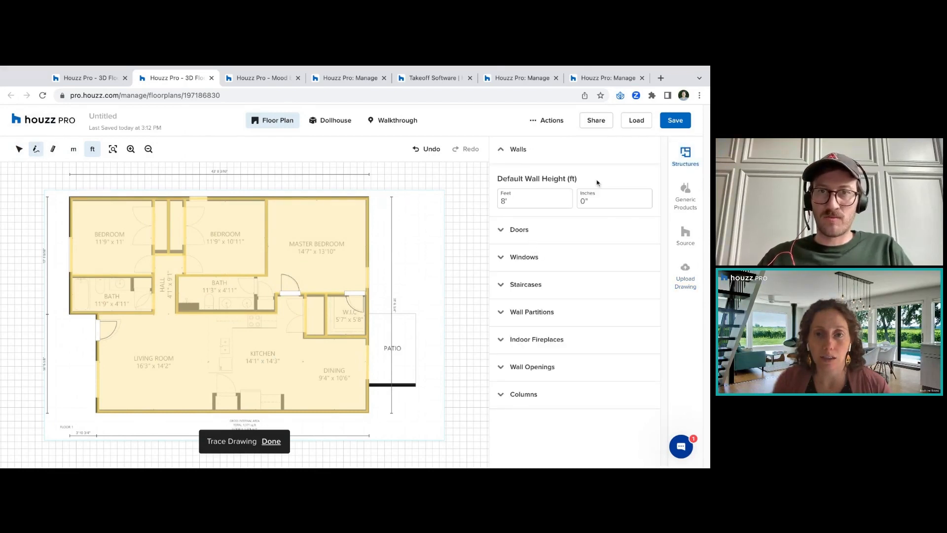
{"action": "left_click", "coordinate": [19, 151]}
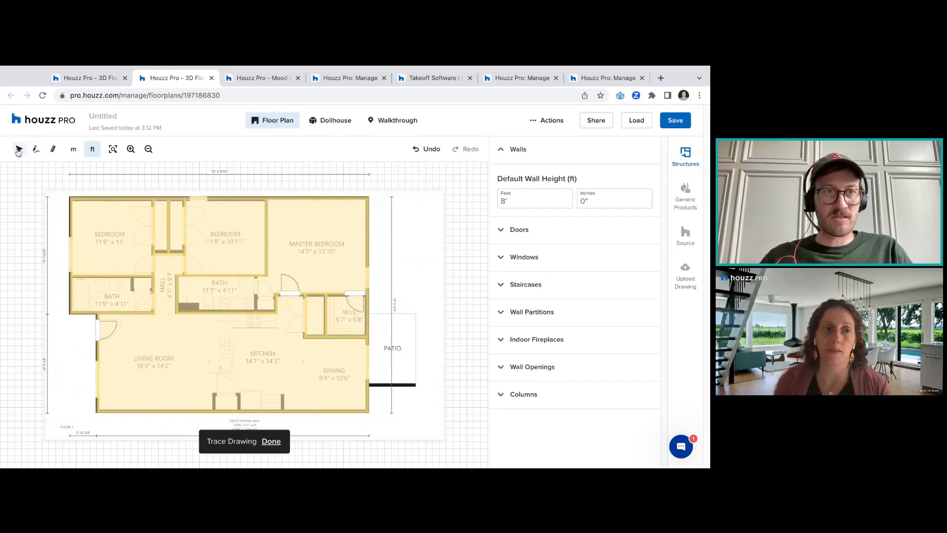
{"action": "left_click", "coordinate": [113, 200]}
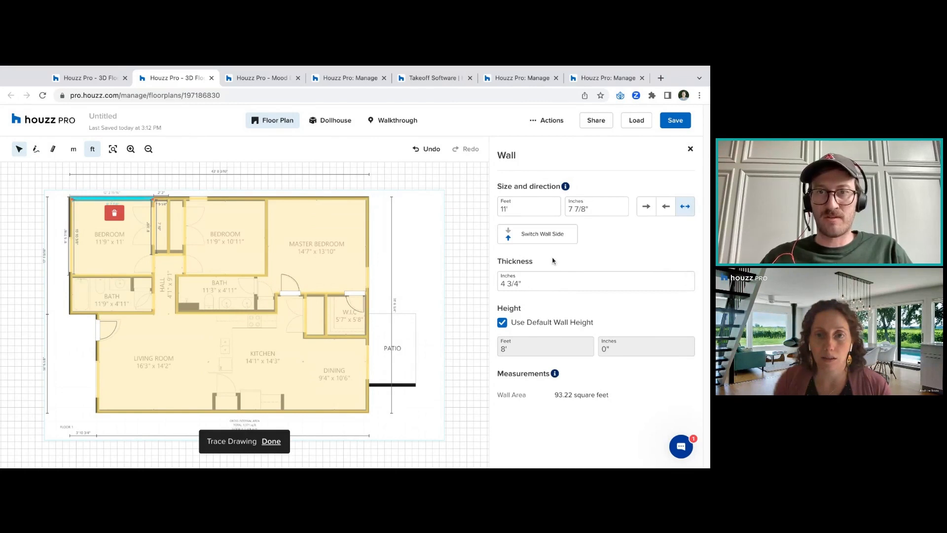
{"action": "left_click_drag", "start_coordinate": [551, 261], "coordinate": [498, 262]}
{"action": "left_click", "coordinate": [513, 262]}
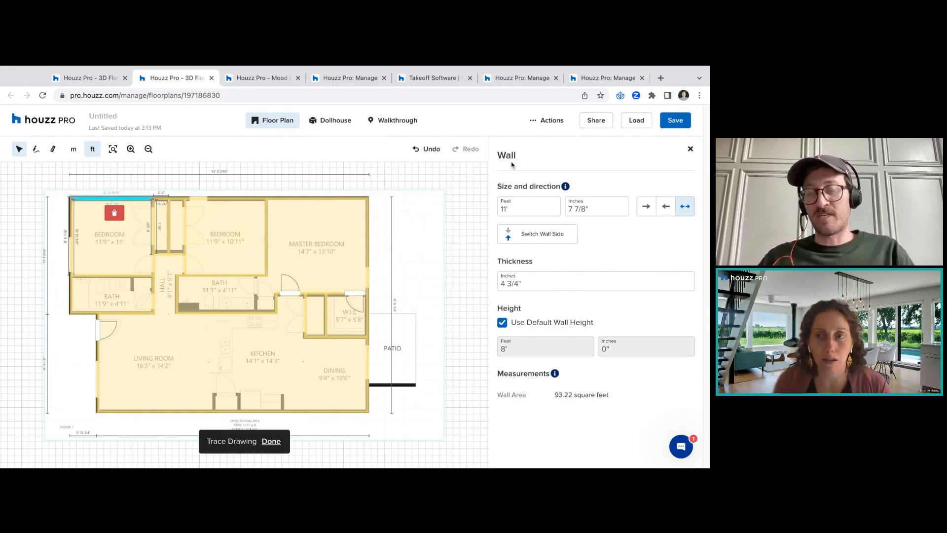
Undo the latest floor plan changes and redo all of them
{"action": "left_click", "coordinate": [426, 148]}
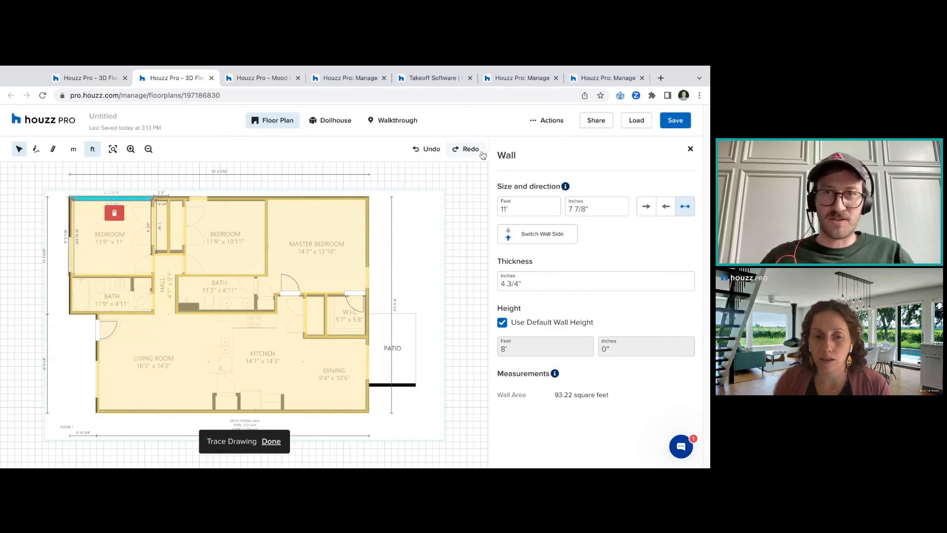
{"action": "left_click", "coordinate": [467, 149]}
{"action": "left_click", "coordinate": [417, 150]}
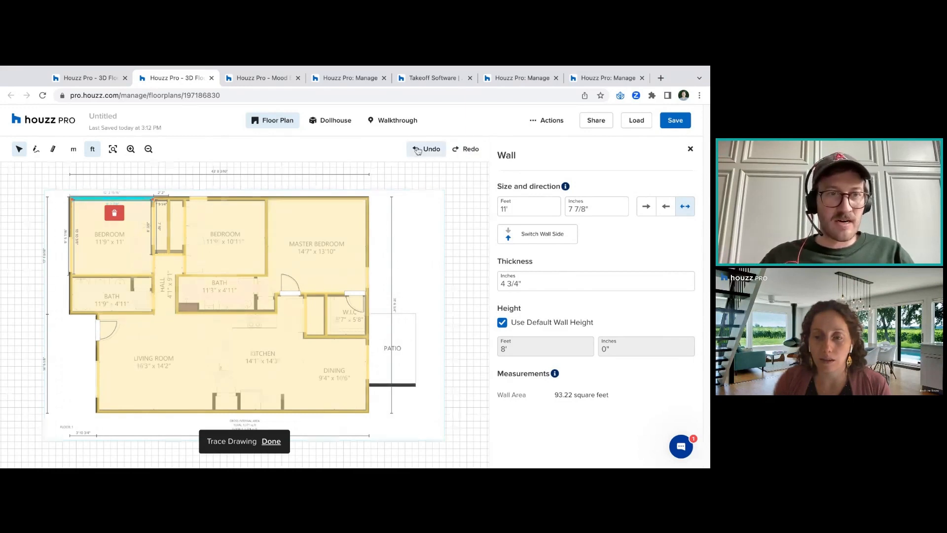
{"action": "double_click", "coordinate": [461, 153]}
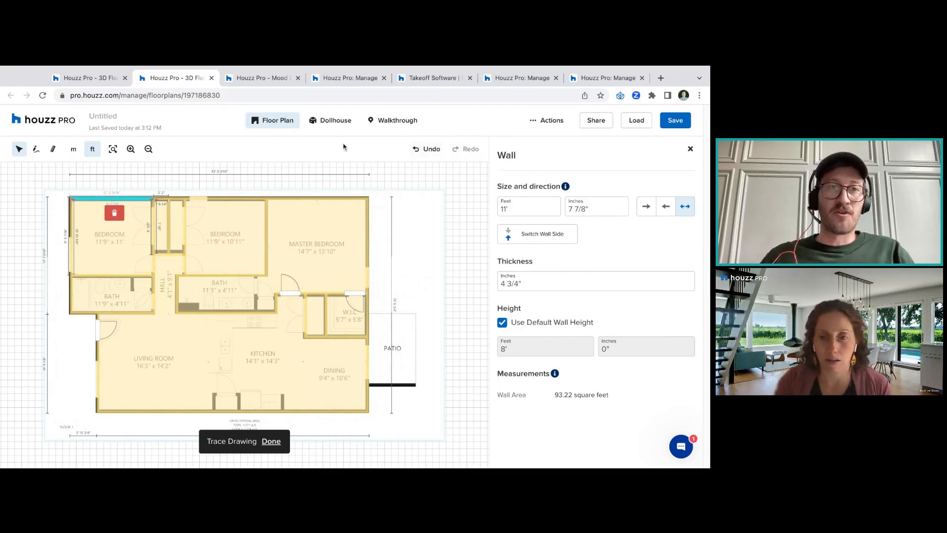
Inspect the properties of the master bedroom's top exterior wall, first over the drawing and again with Trace Mode turned off
{"action": "left_click", "coordinate": [307, 208]}
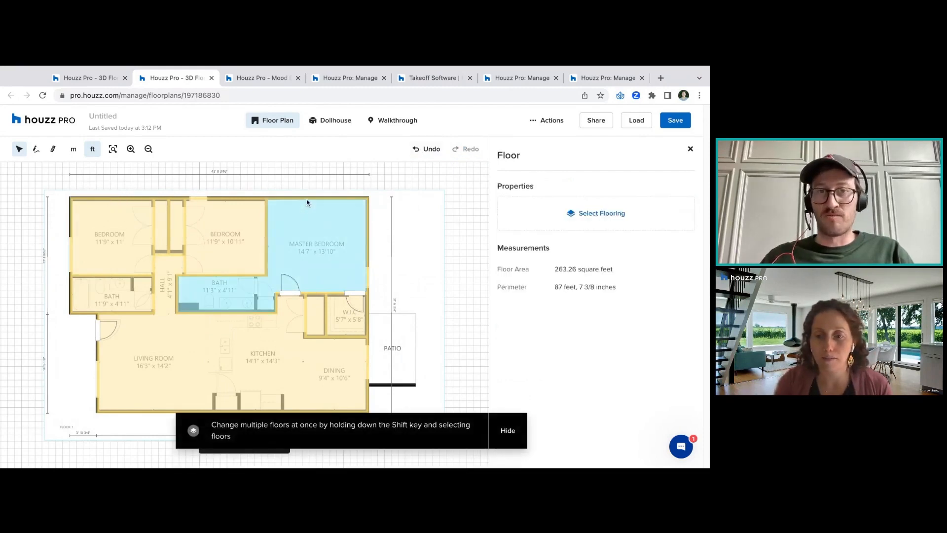
{"action": "left_click", "coordinate": [307, 200]}
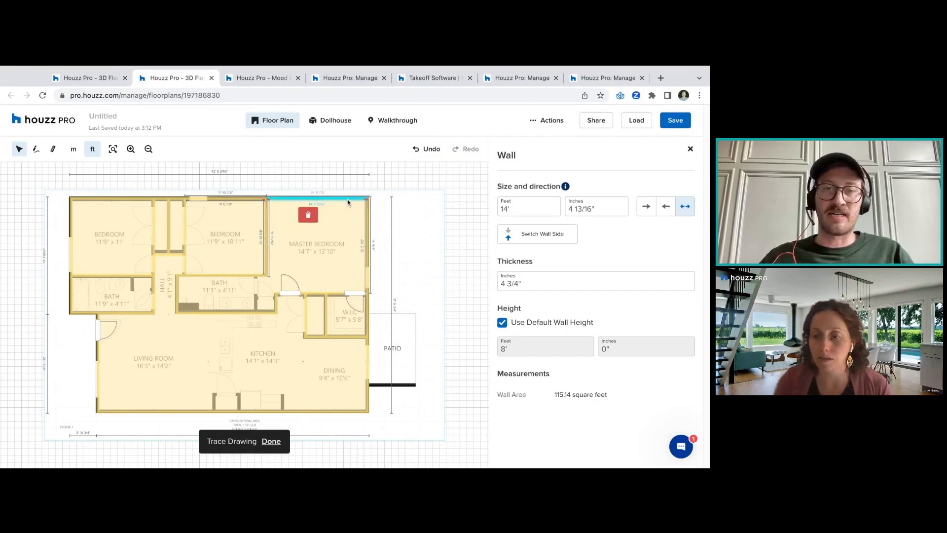
{"action": "left_click", "coordinate": [690, 150]}
{"action": "left_click", "coordinate": [685, 276]}
{"action": "left_click", "coordinate": [512, 177]}
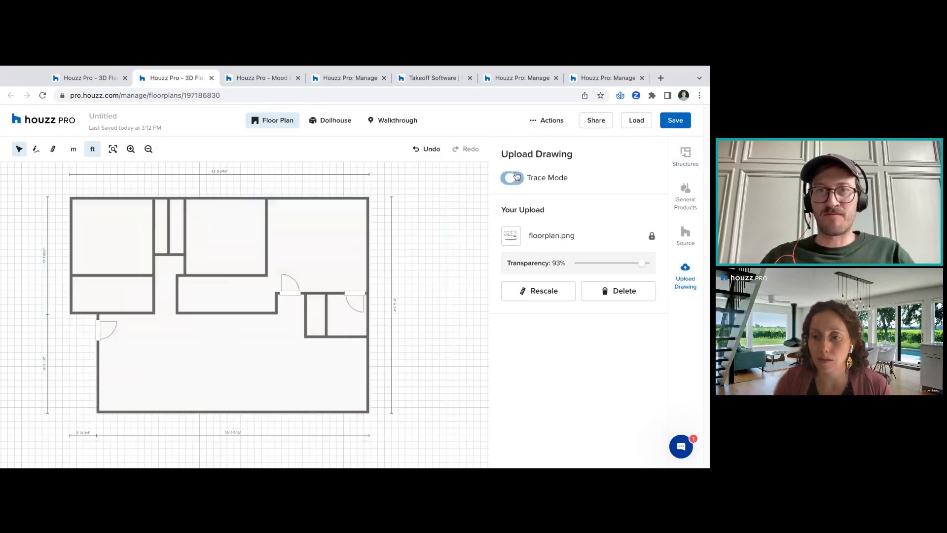
{"action": "left_click", "coordinate": [321, 205]}
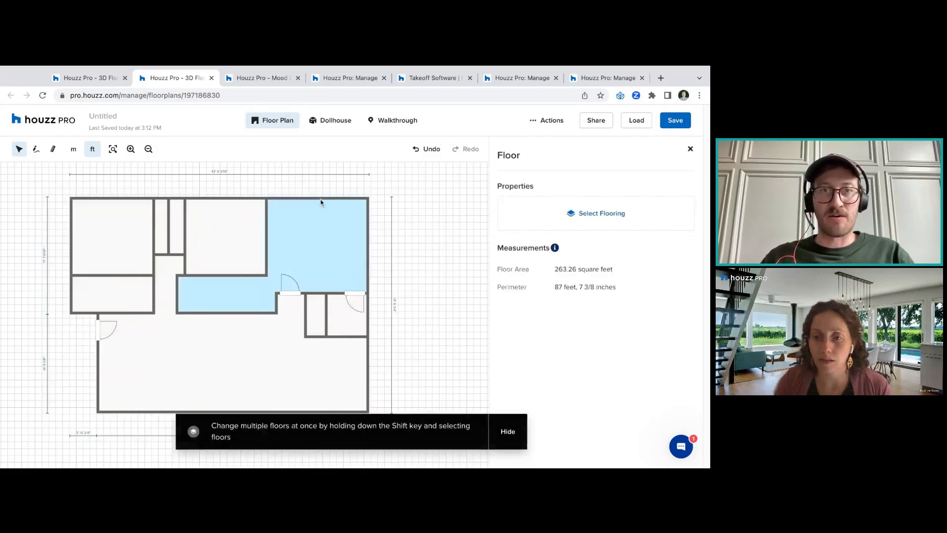
{"action": "left_click", "coordinate": [311, 202]}
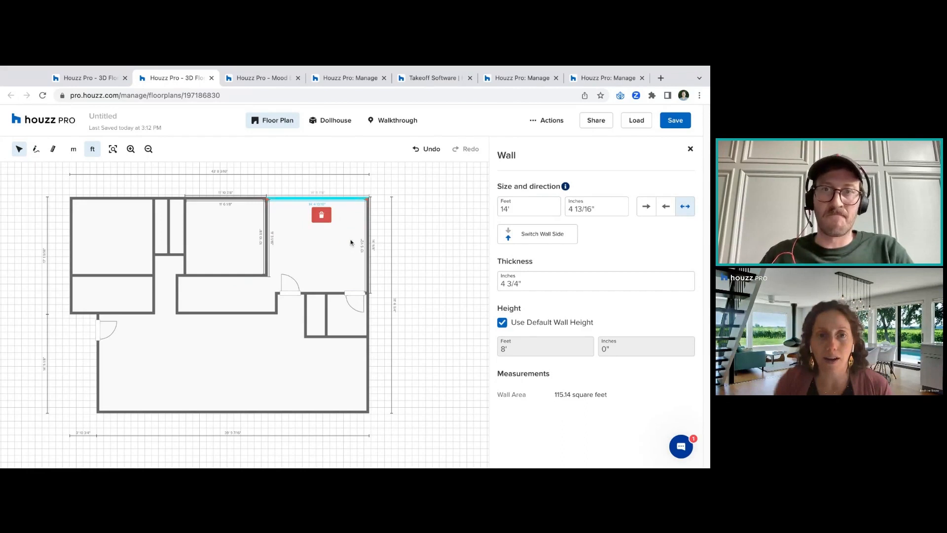
{"action": "left_click", "coordinate": [691, 150]}
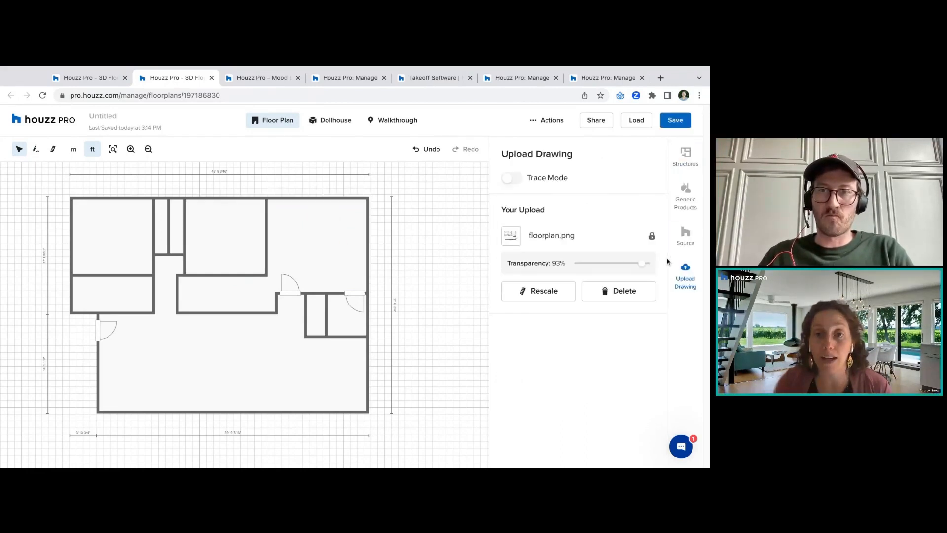
View the available structure categories, and turn Trace Mode back on for the uploaded drawing
{"action": "left_click", "coordinate": [678, 169]}
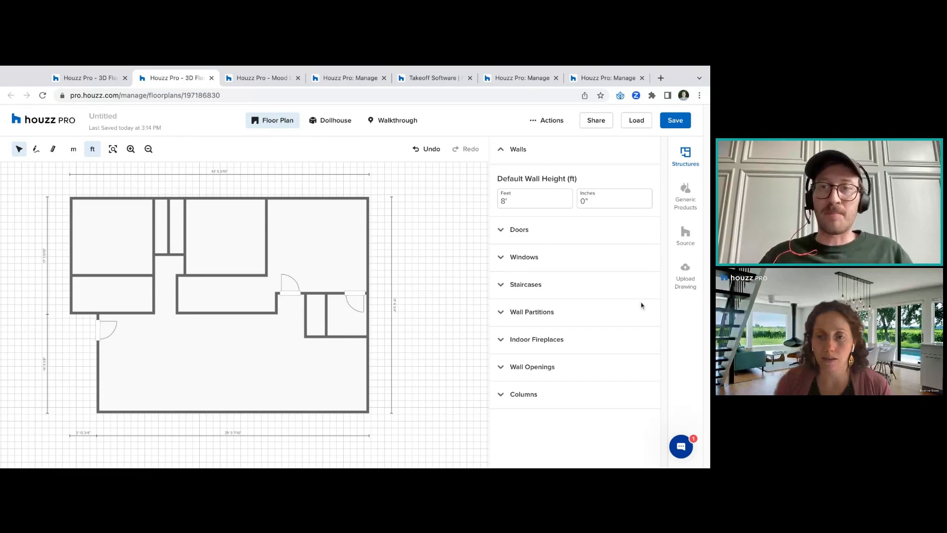
{"action": "left_click", "coordinate": [685, 279]}
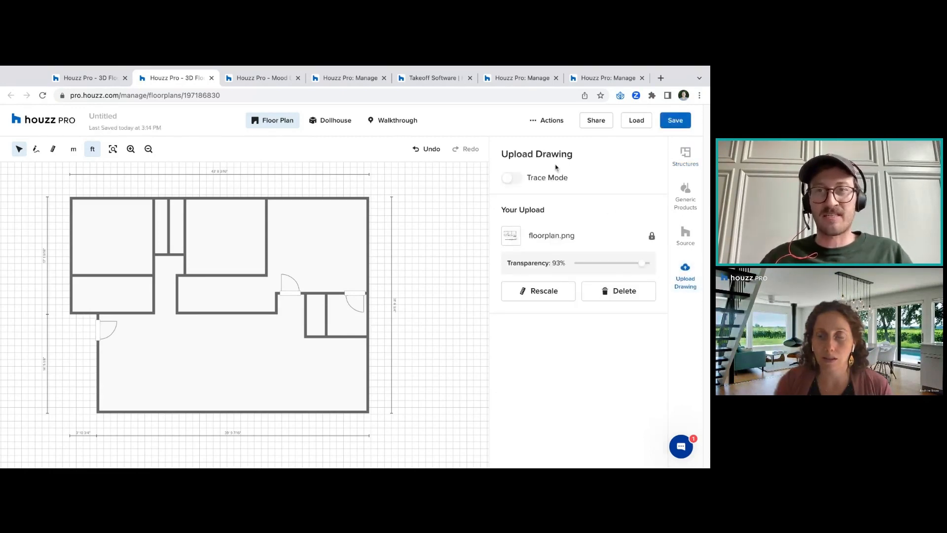
{"action": "left_click", "coordinate": [550, 177]}
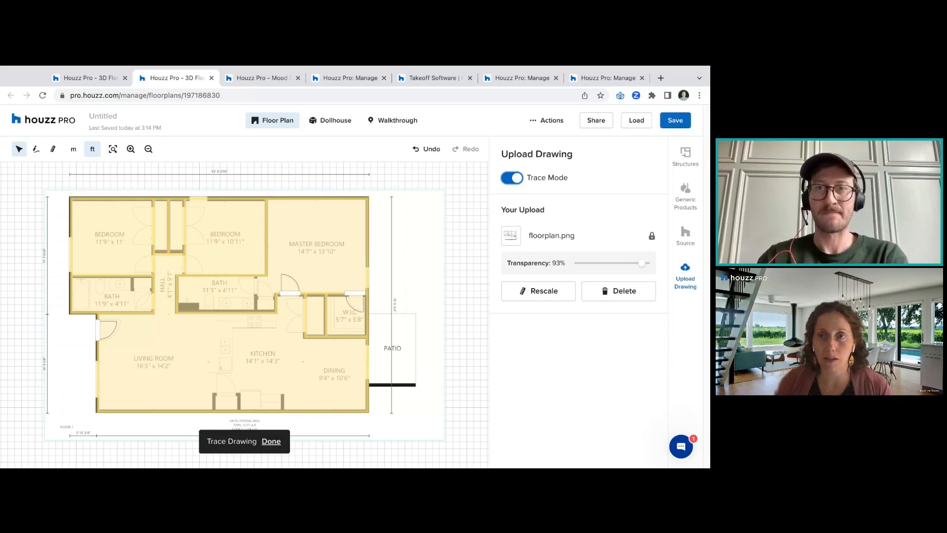
Close the floor plan, and look through the 3D Floor Planner's starting options and saved floor plans
{"action": "left_click", "coordinate": [211, 78]}
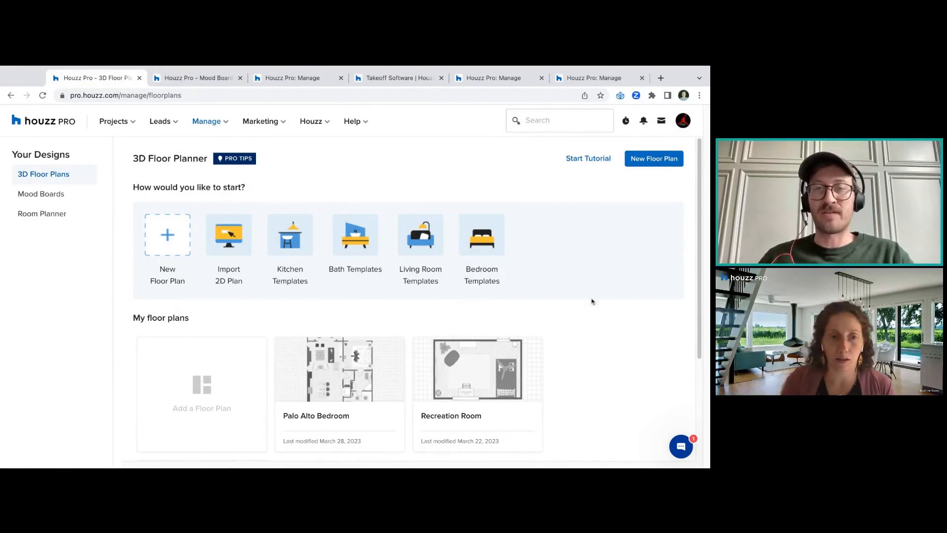
{"action": "scroll", "coordinate": [698, 300], "scroll_direction": "down", "scroll_amount": 2}
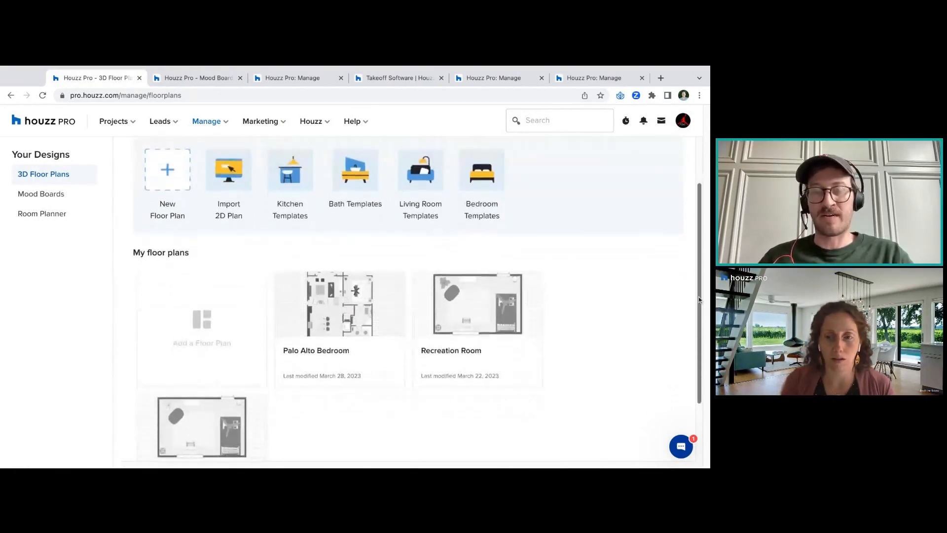
{"action": "scroll", "coordinate": [698, 299], "scroll_direction": "up", "scroll_amount": 1}
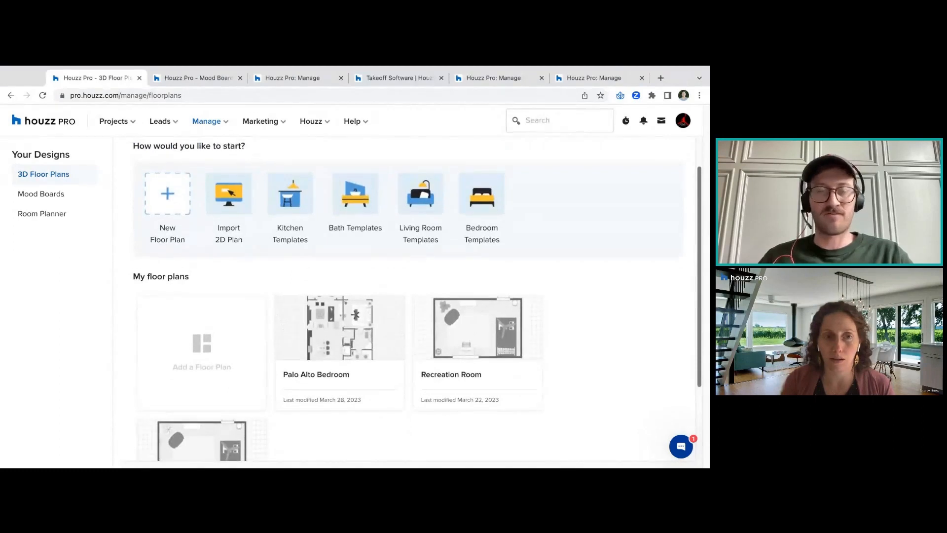
{"action": "scroll", "coordinate": [608, 280], "scroll_direction": "up", "scroll_amount": 1}
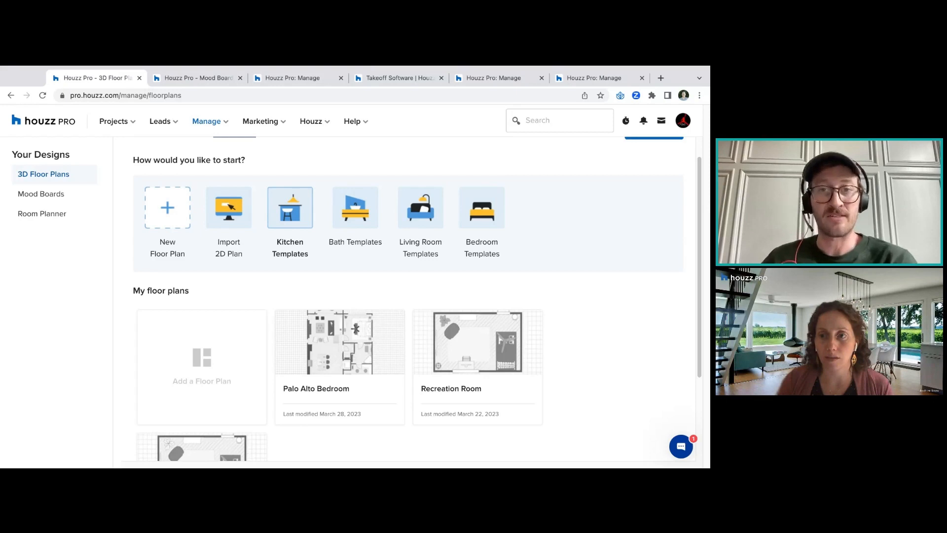
Show the Kitchen Templates available for starting a floor plan
{"action": "left_click", "coordinate": [290, 207]}
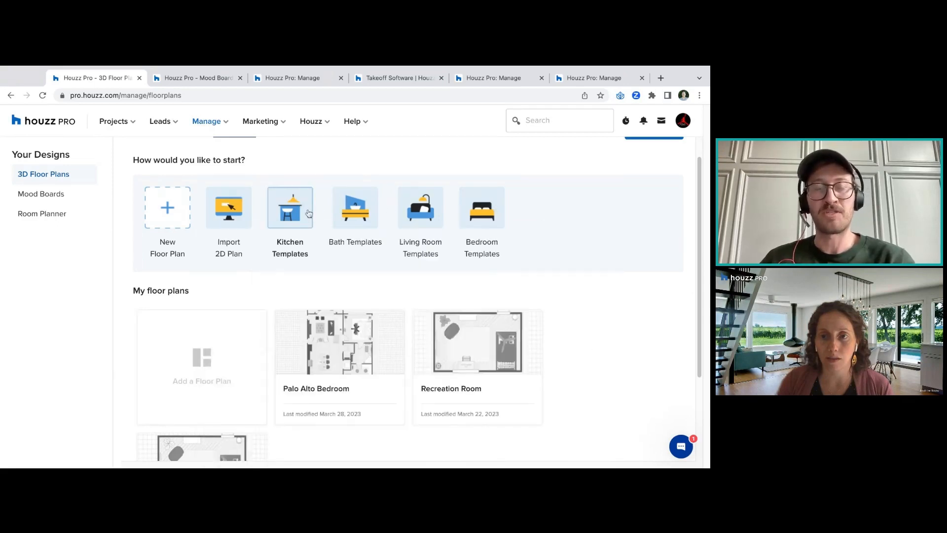
{"action": "mouse_move", "coordinate": [309, 213]}
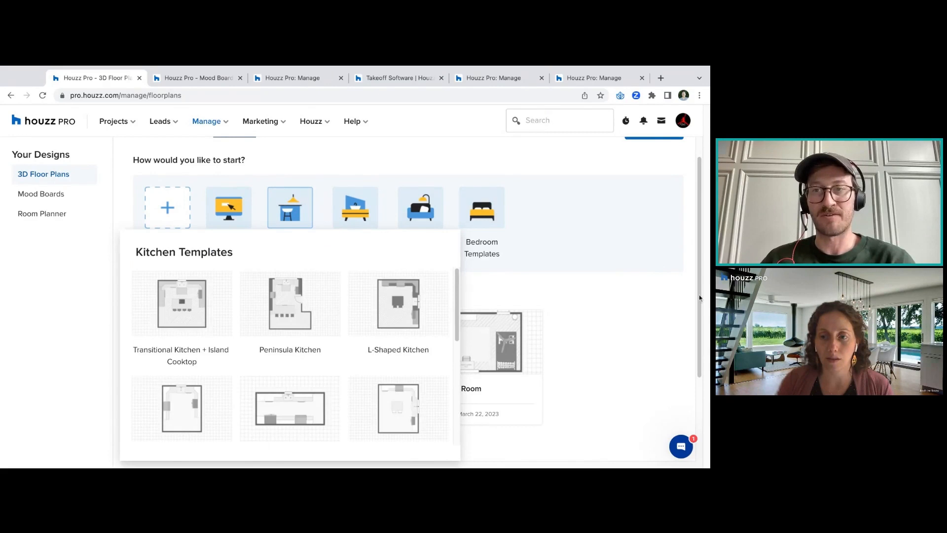
{"action": "key", "text": "ctrl+a"}
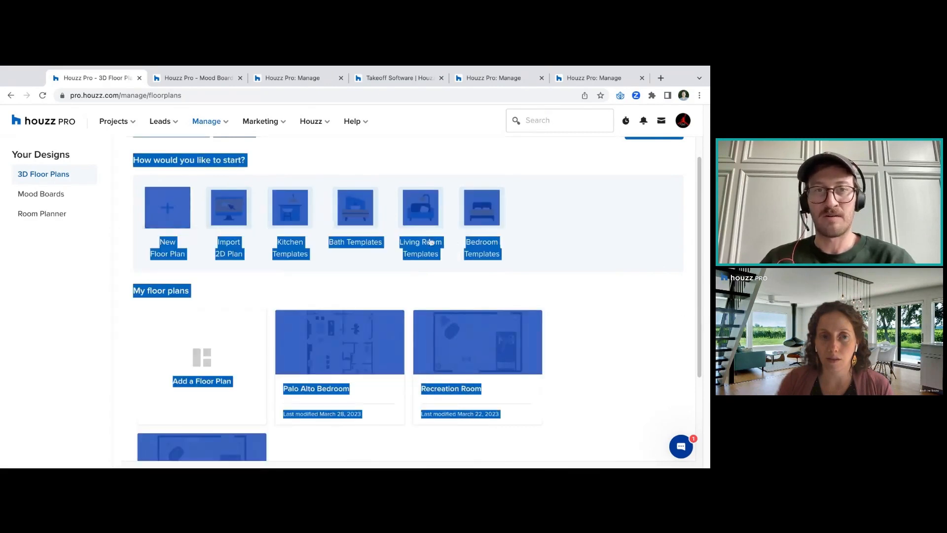
Browse the Kitchen Templates offered for starting a floor plan
{"action": "left_click", "coordinate": [319, 162]}
{"action": "scroll", "coordinate": [677, 250], "scroll_direction": "down", "scroll_amount": 1}
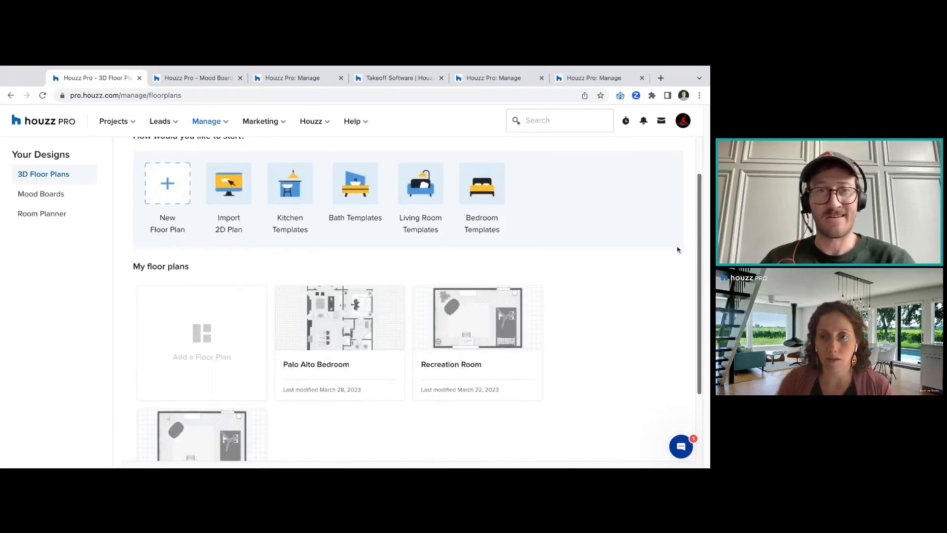
{"action": "mouse_move", "coordinate": [293, 184]}
{"action": "scroll", "coordinate": [456, 298], "scroll_direction": "down", "scroll_amount": 3}
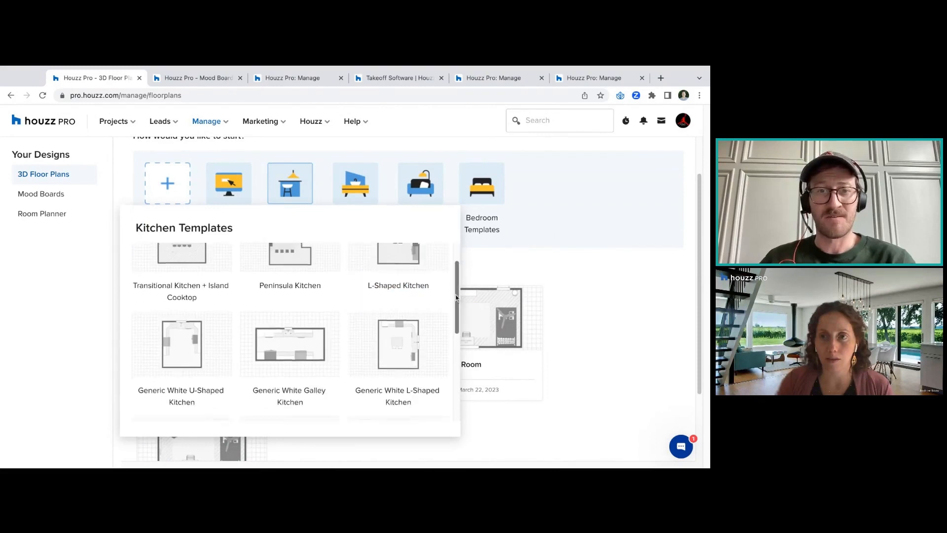
{"action": "scroll", "coordinate": [457, 298], "scroll_direction": "down", "scroll_amount": 2}
{"action": "scroll", "coordinate": [457, 298], "scroll_direction": "up", "scroll_amount": 5}
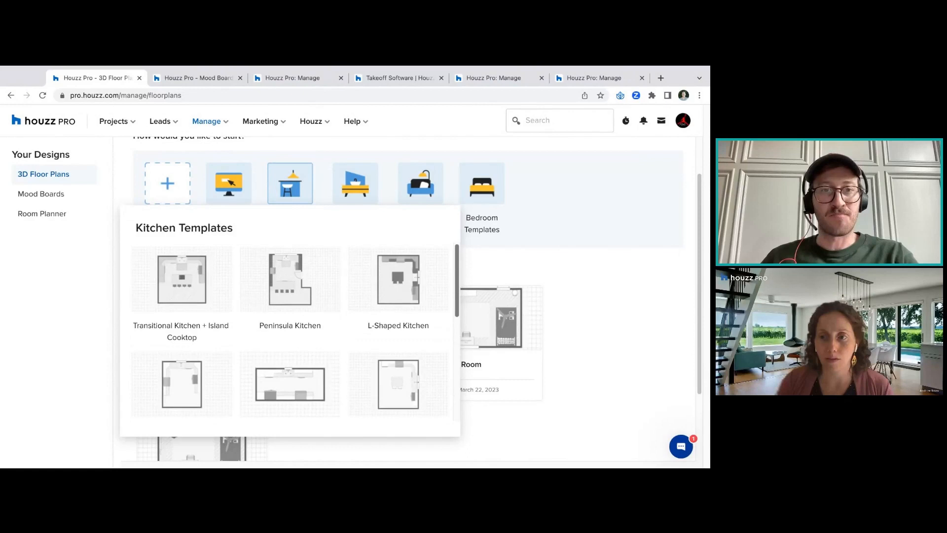
Preview the L-Shaped Kitchen template in Floor Plan and Dollhouse views, and close it without using it
{"action": "mouse_move", "coordinate": [372, 267]}
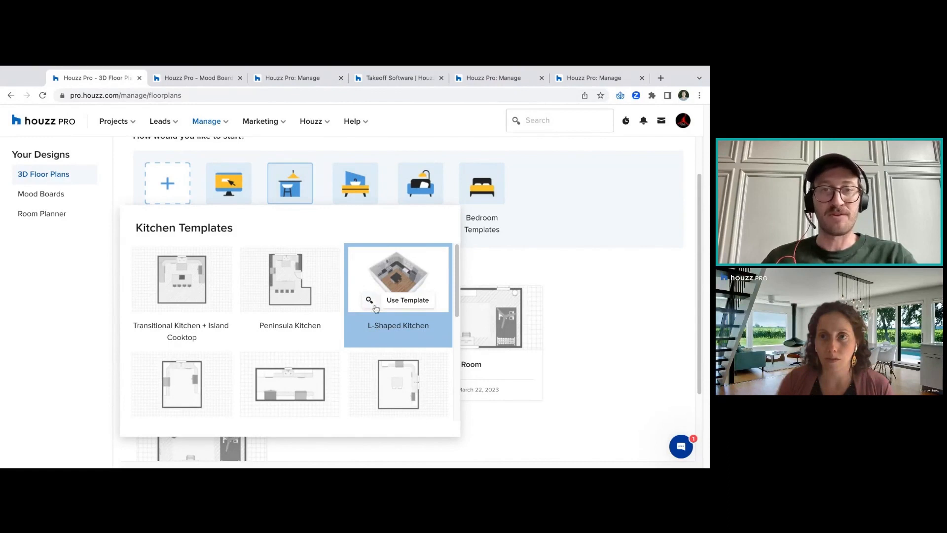
{"action": "left_click", "coordinate": [373, 305]}
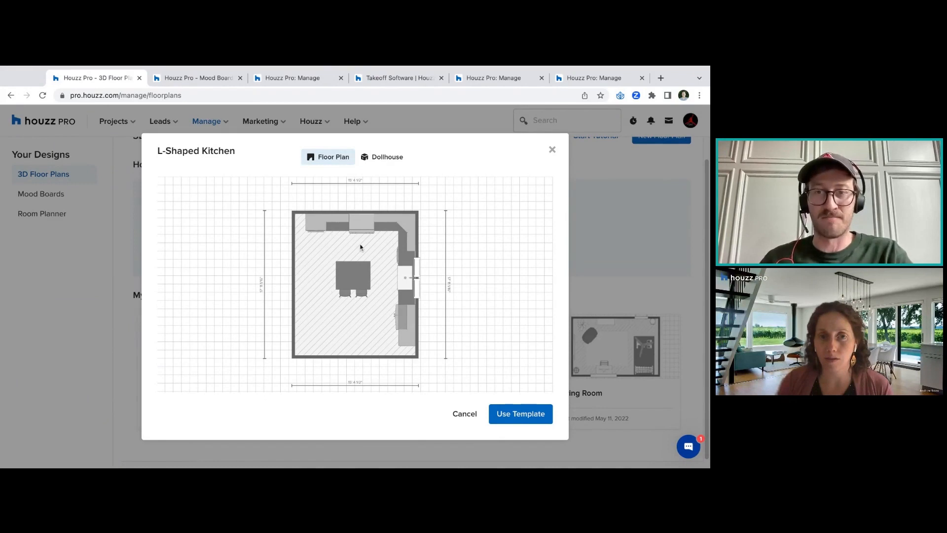
{"action": "left_click", "coordinate": [374, 158]}
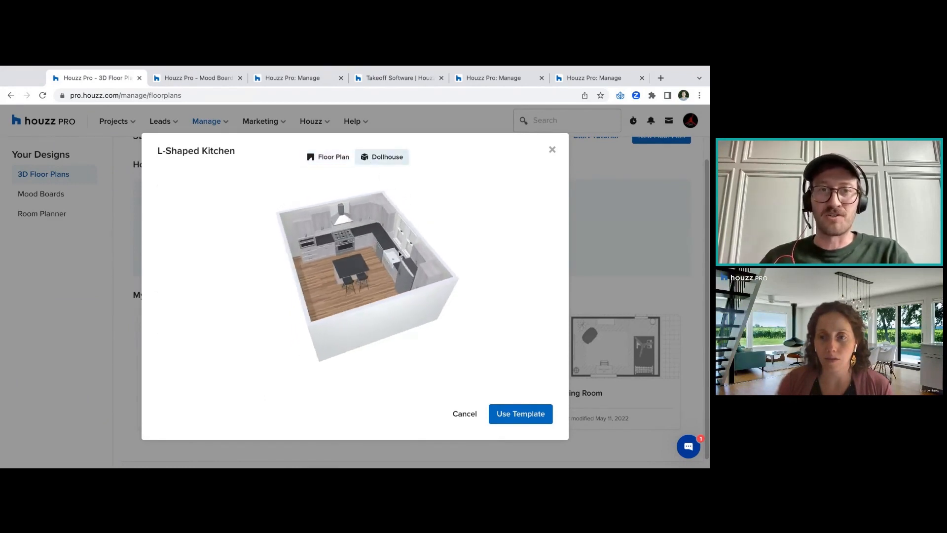
{"action": "left_click_drag", "start_coordinate": [329, 247], "coordinate": [329, 255]}
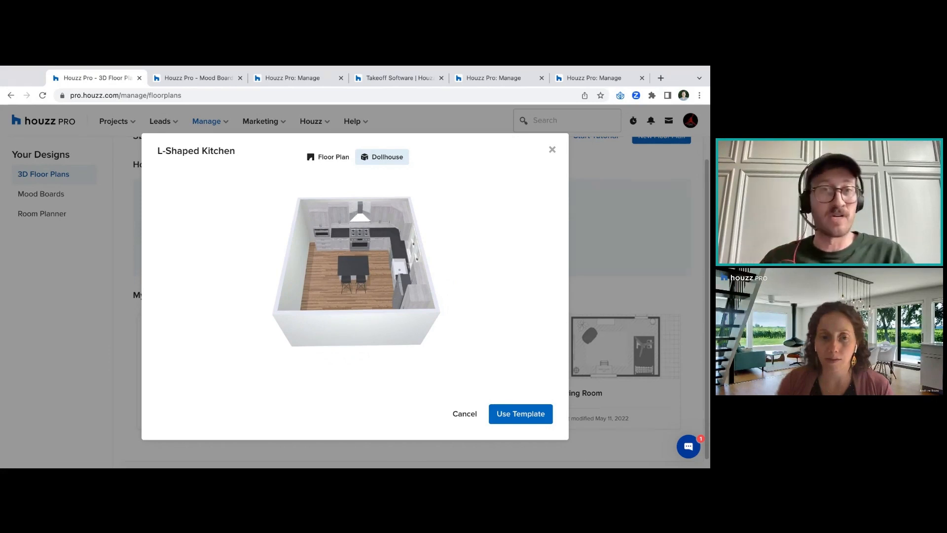
{"action": "left_click", "coordinate": [336, 157]}
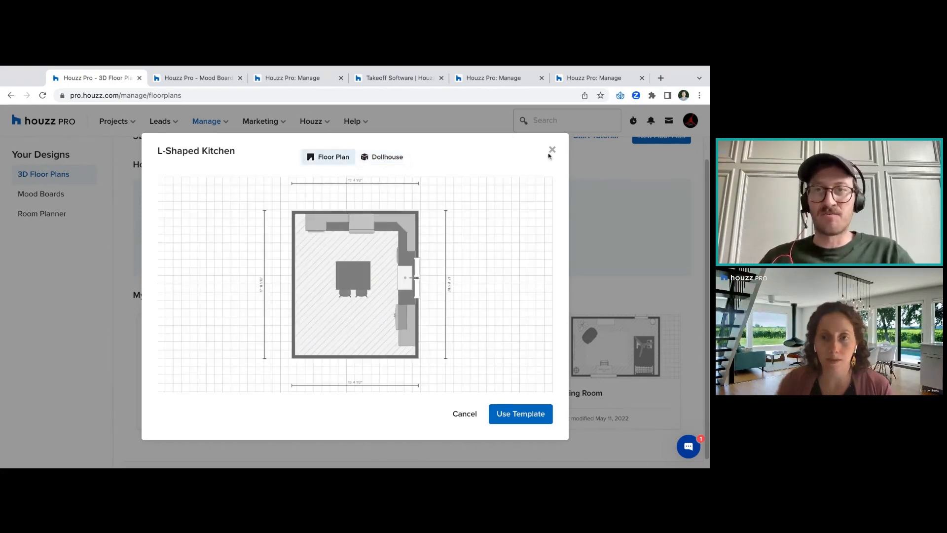
{"action": "left_click", "coordinate": [466, 414]}
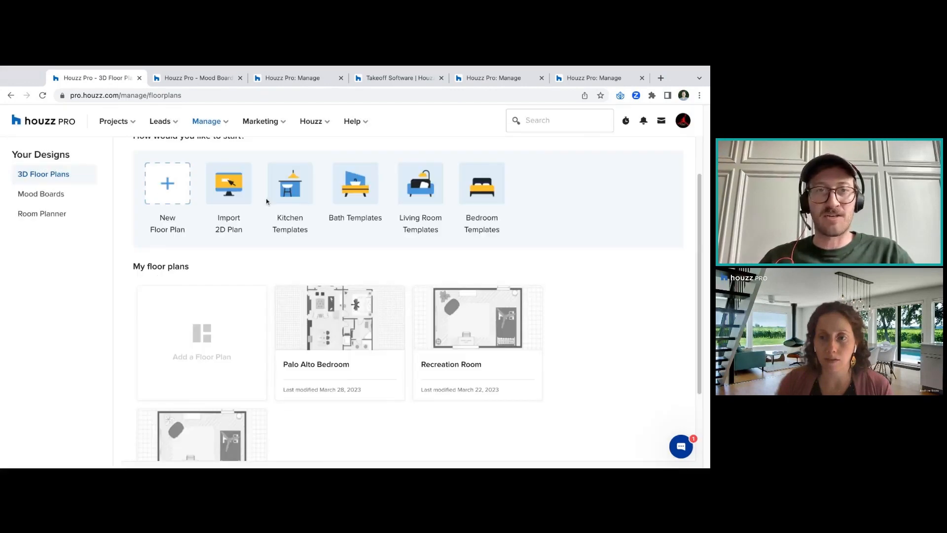
Preview the Transitional Kitchen + Island Cooktop template in Floor Plan and Dollhouse views, and close the preview
{"action": "left_click", "coordinate": [290, 195]}
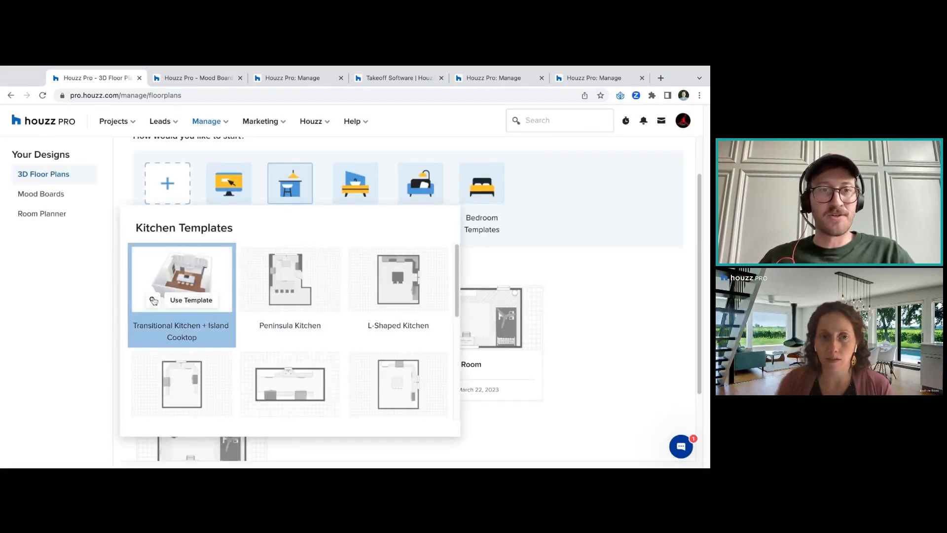
{"action": "left_click", "coordinate": [153, 301]}
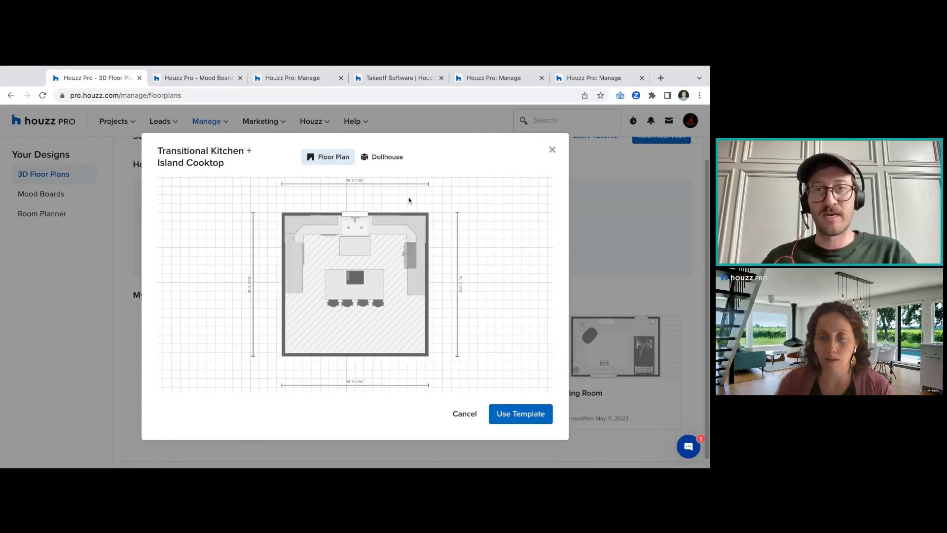
{"action": "left_click", "coordinate": [385, 157]}
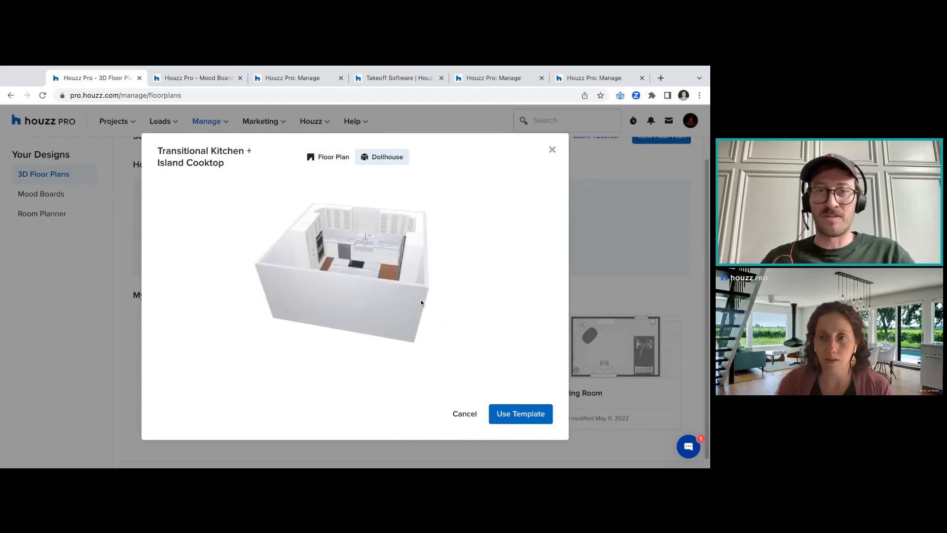
{"action": "left_click", "coordinate": [552, 149]}
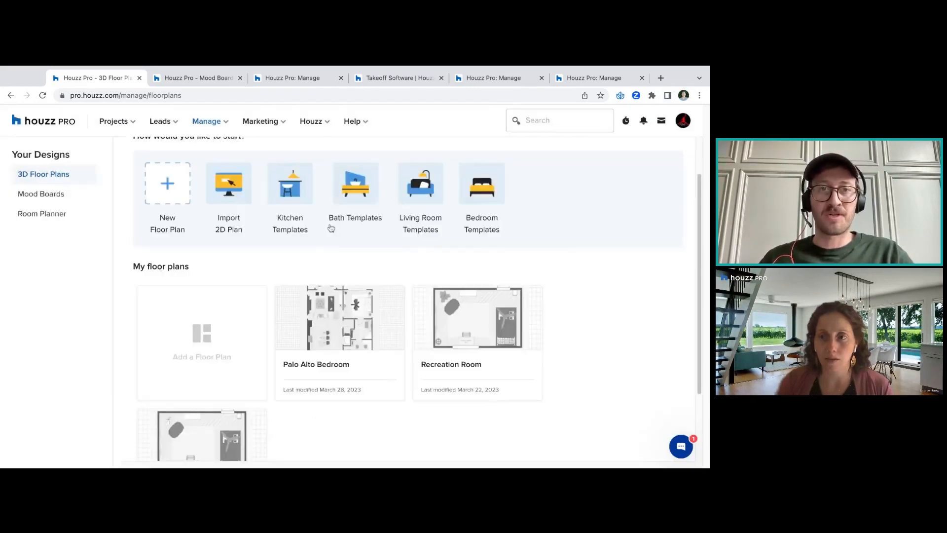
Add a new floor plan and name it "Living Room + Kitchen Floorplan"
{"action": "left_click", "coordinate": [204, 341]}
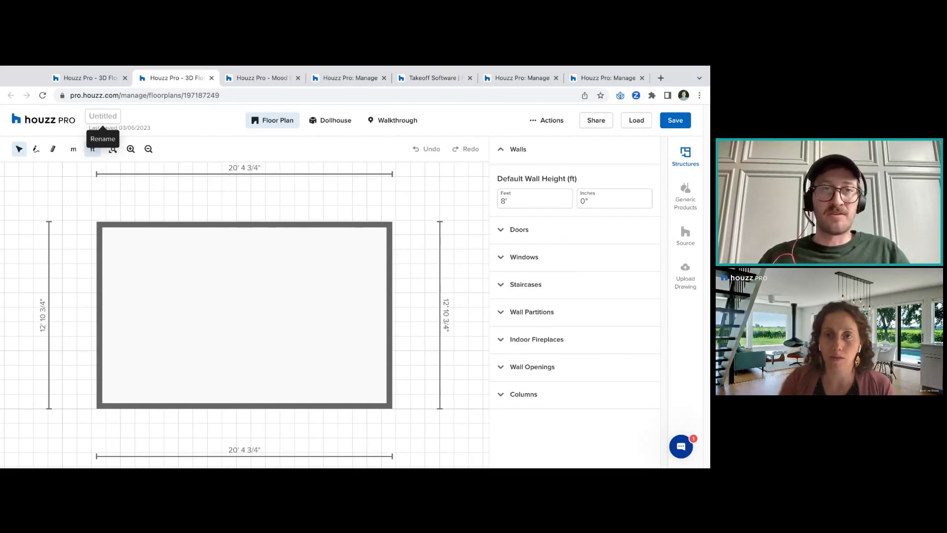
{"action": "left_click", "coordinate": [102, 118]}
{"action": "type", "text": "Living Room"}
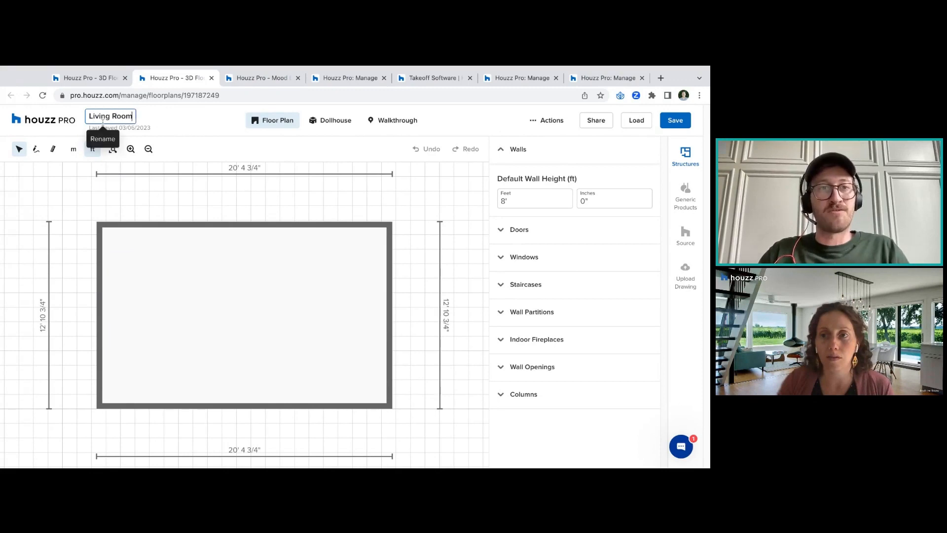
{"action": "type", "text": " + Kitchen Floorplan"}
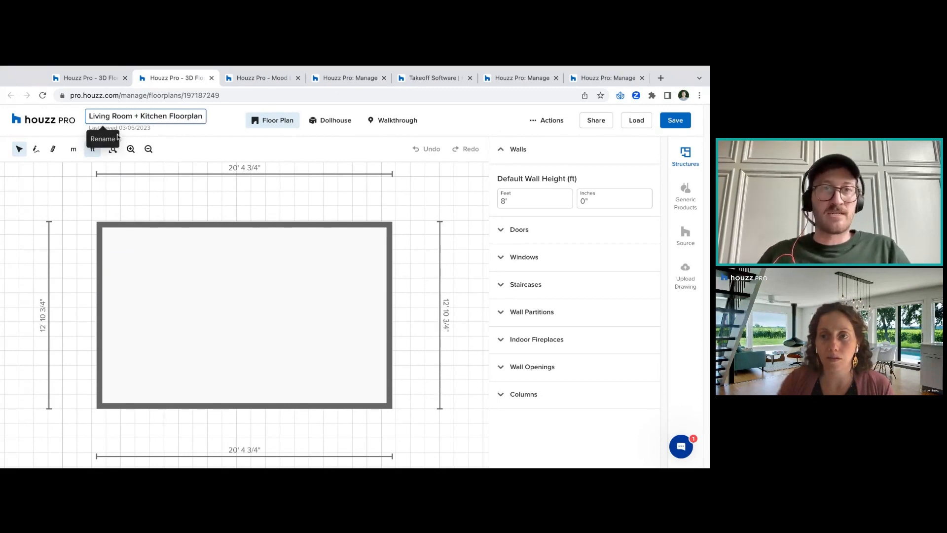
{"action": "left_click", "coordinate": [228, 203]}
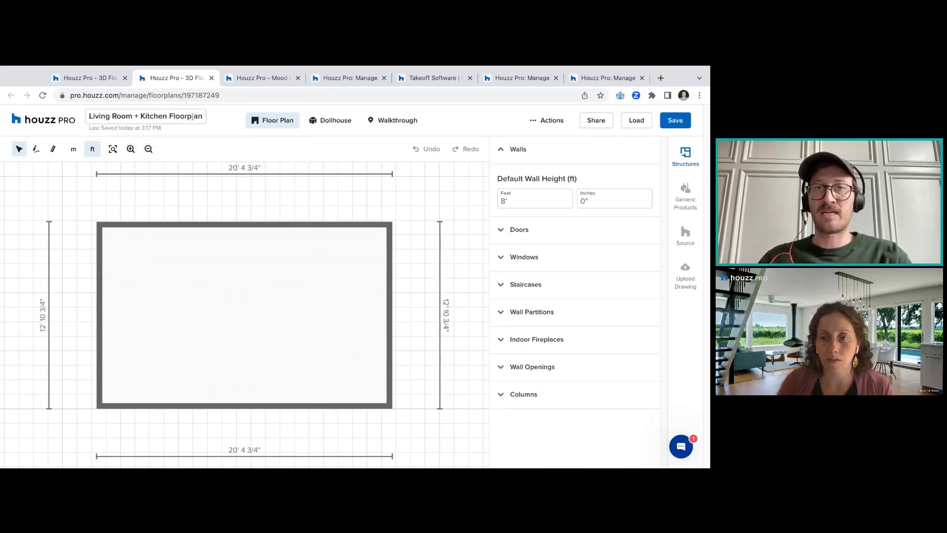
Examine the empty room in Floor Plan view, from several angles in Dollhouse view, and from inside in Walkthrough view
{"action": "left_click", "coordinate": [261, 124]}
{"action": "left_click_drag", "start_coordinate": [258, 192], "coordinate": [245, 177]}
{"action": "left_click", "coordinate": [149, 149]}
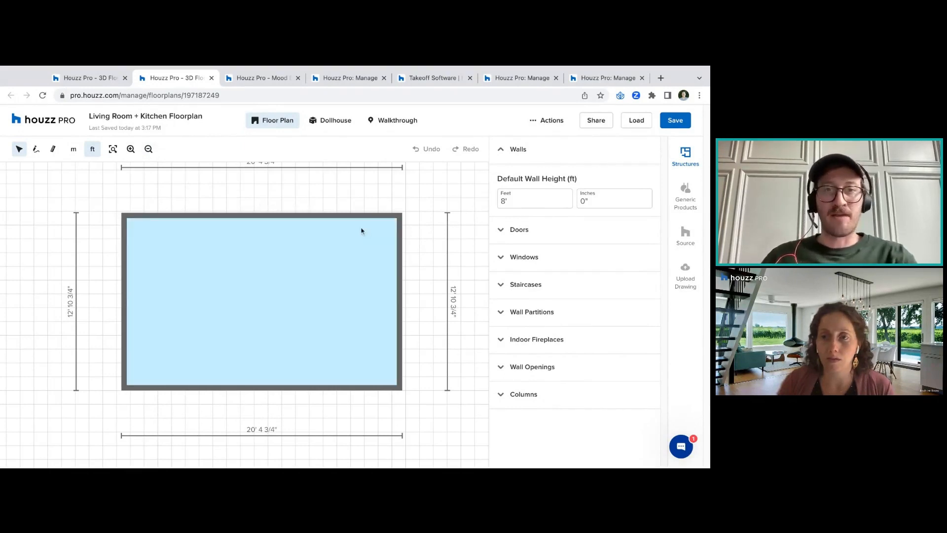
{"action": "left_click", "coordinate": [149, 149]}
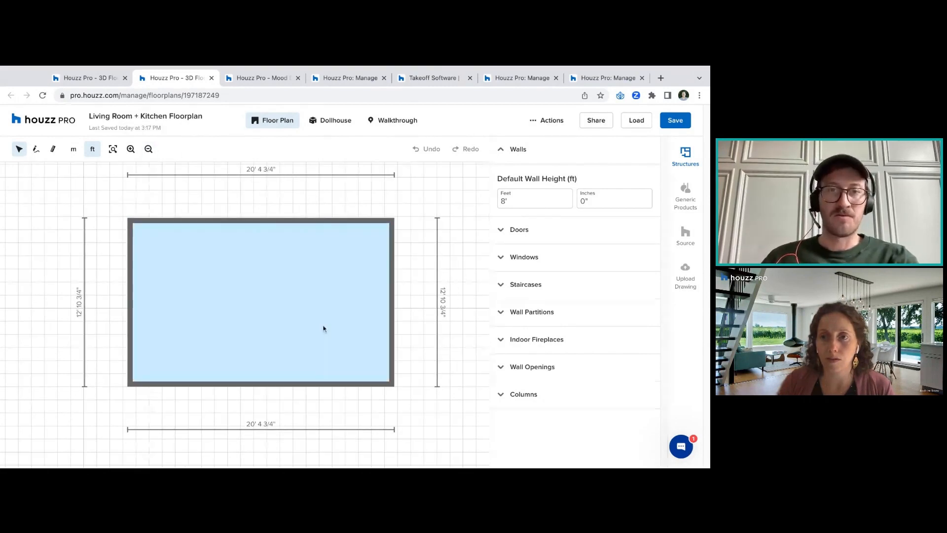
{"action": "left_click", "coordinate": [322, 124]}
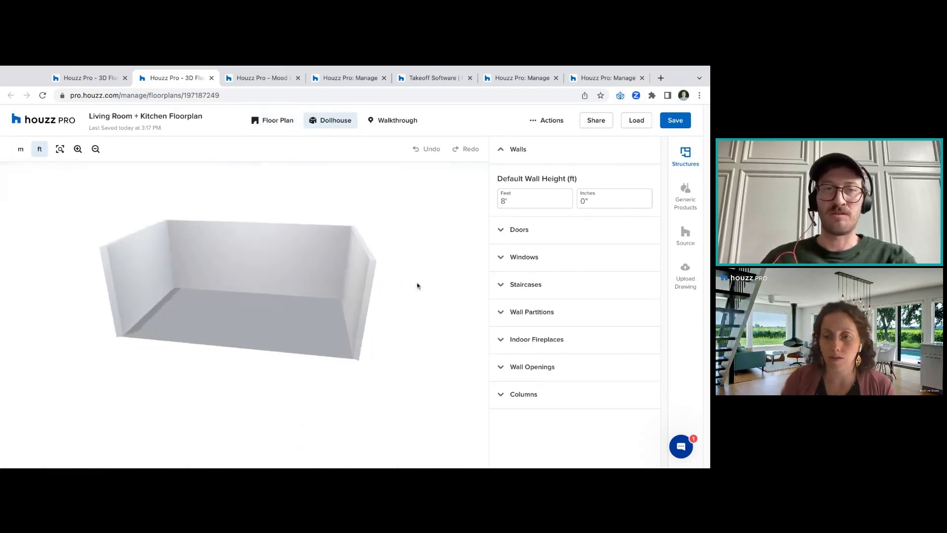
{"action": "left_click_drag", "start_coordinate": [418, 286], "coordinate": [418, 286]}
{"action": "left_click_drag", "start_coordinate": [250, 246], "coordinate": [250, 245]}
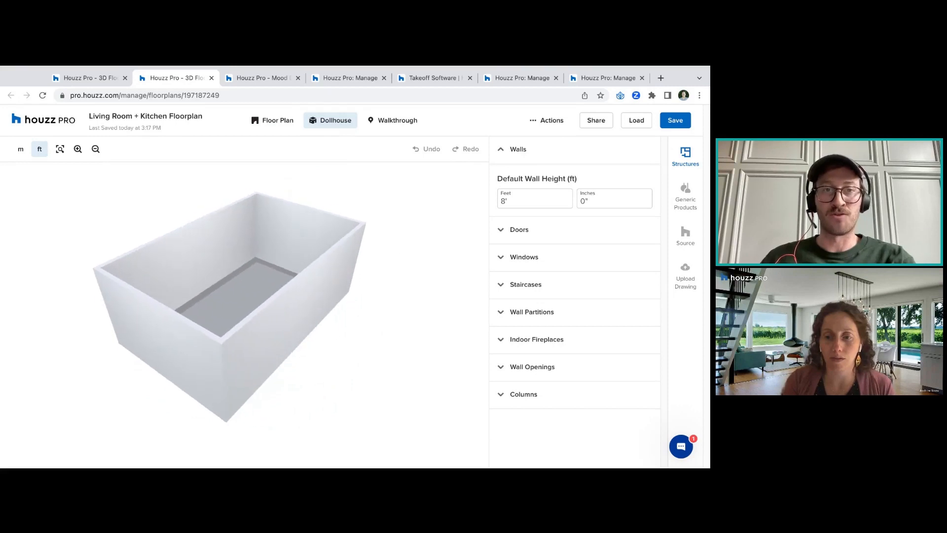
{"action": "left_click_drag", "start_coordinate": [273, 237], "coordinate": [256, 246]}
{"action": "mouse_move", "coordinate": [242, 286]}
{"action": "left_mouse_down"}
{"action": "mouse_move", "coordinate": [242, 345]}
{"action": "mouse_move", "coordinate": [259, 293]}
{"action": "left_mouse_up"}
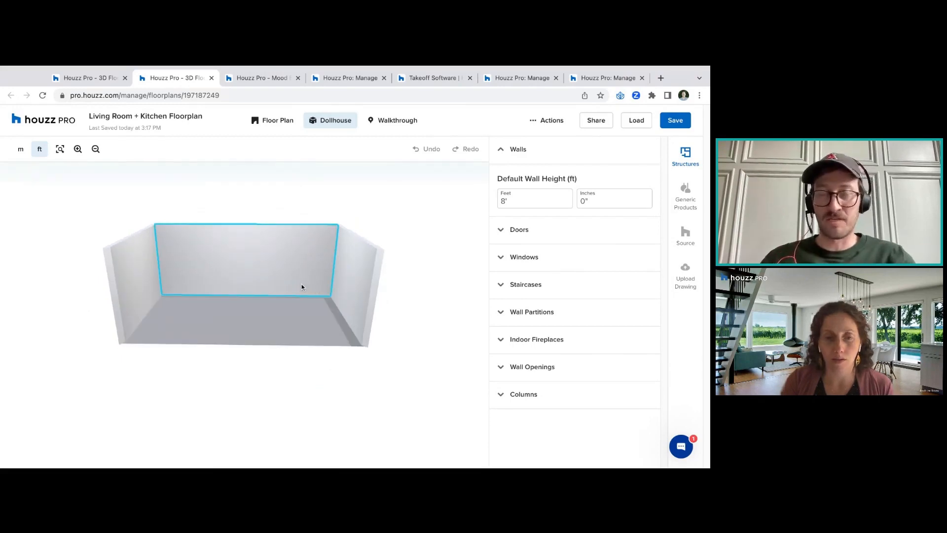
{"action": "left_click_drag", "start_coordinate": [302, 285], "coordinate": [303, 288]}
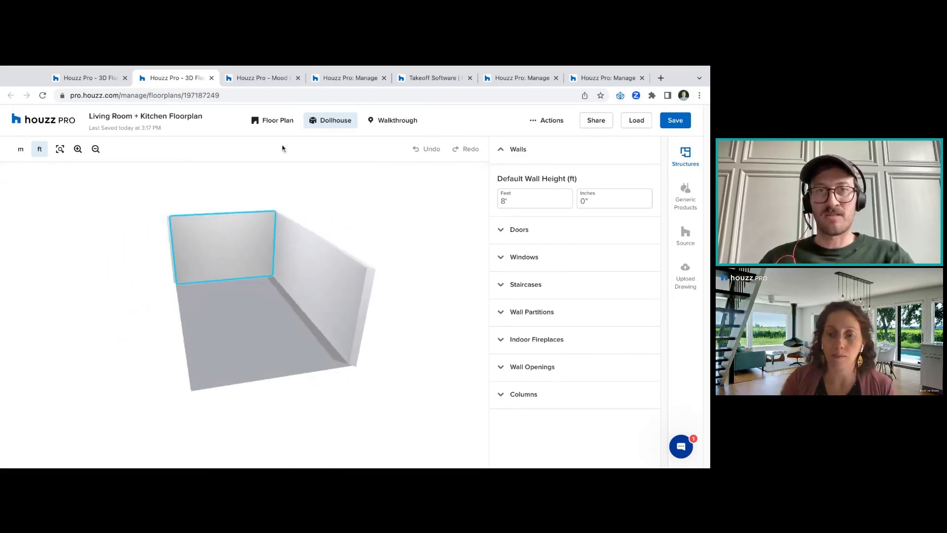
{"action": "left_click", "coordinate": [399, 122]}
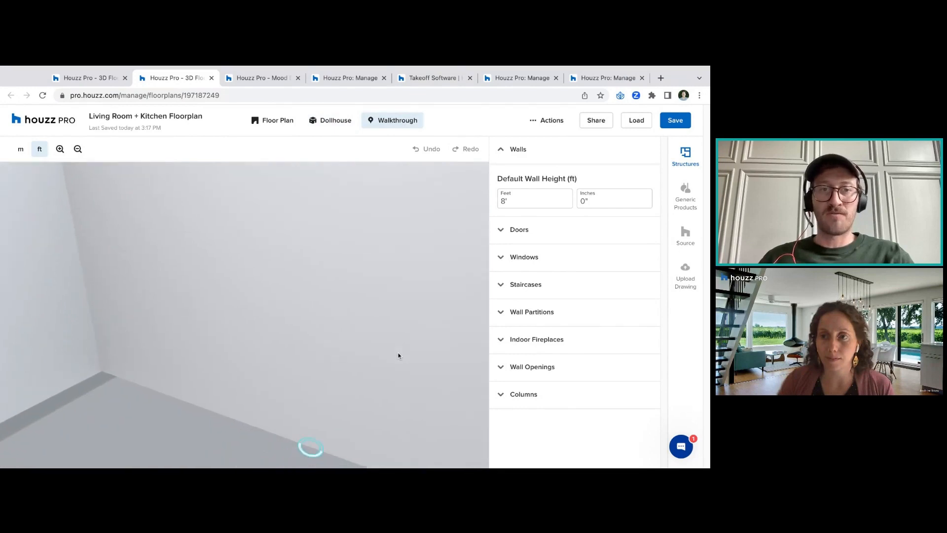
{"action": "left_click_drag", "start_coordinate": [210, 349], "coordinate": [300, 334]}
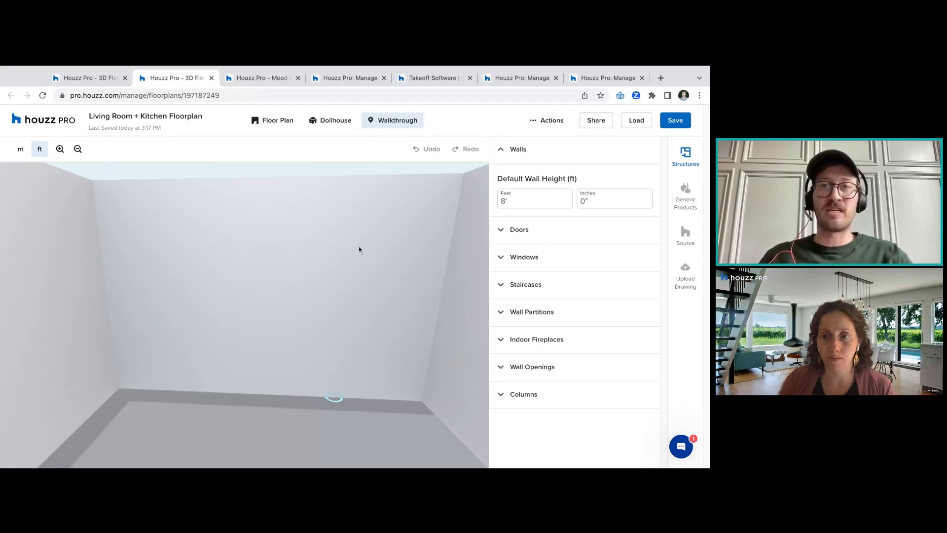
View the floor plan's shareable link from Walkthrough and Floor Plan views, and the list of available plan actions
{"action": "left_click", "coordinate": [595, 121]}
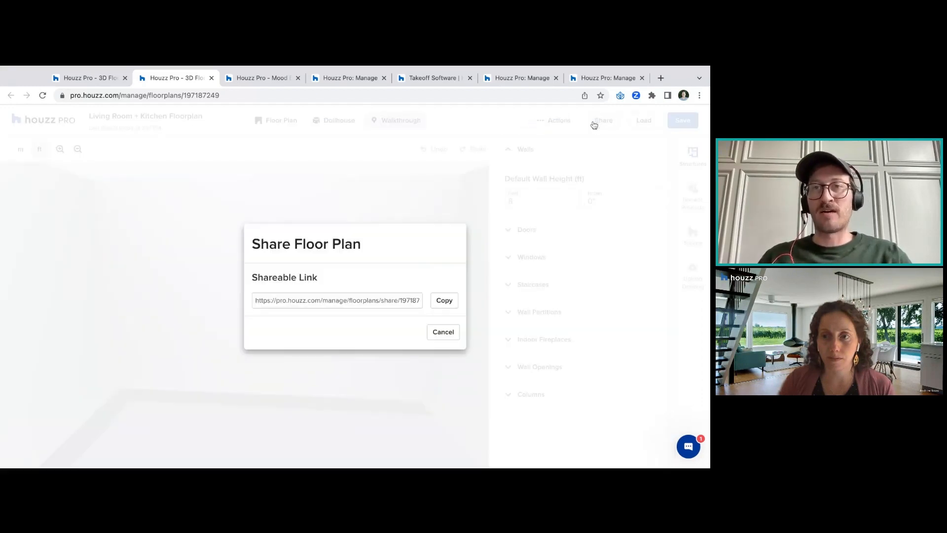
{"action": "left_click", "coordinate": [440, 336]}
{"action": "left_click", "coordinate": [290, 121]}
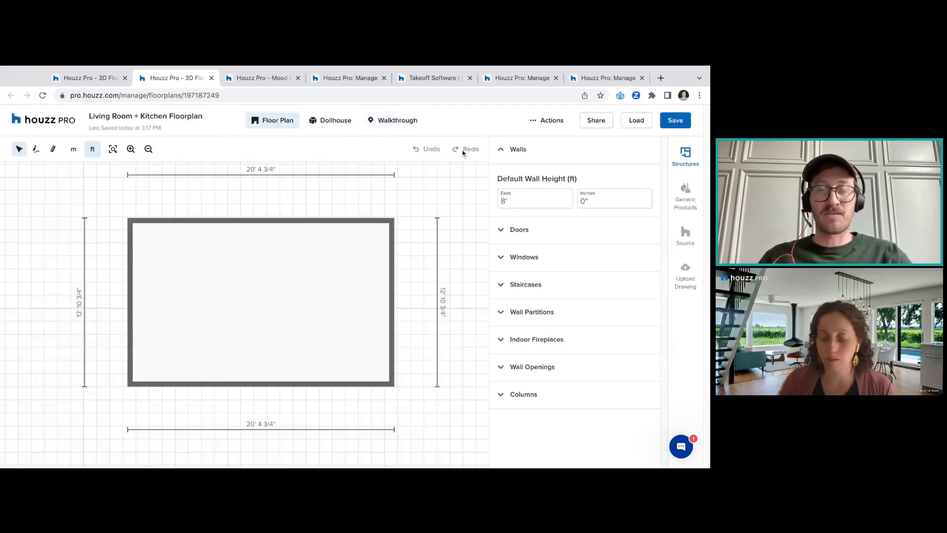
{"action": "left_click", "coordinate": [598, 121]}
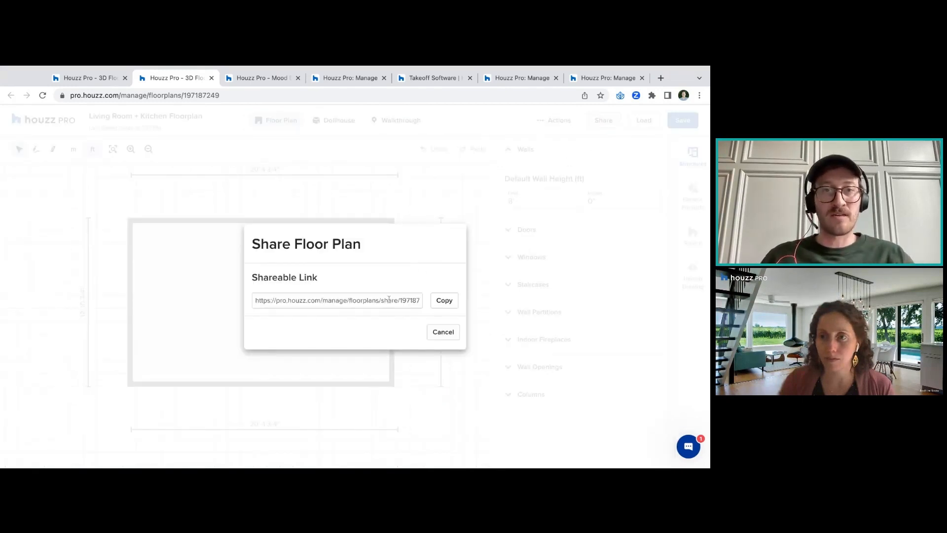
{"action": "left_click", "coordinate": [443, 332]}
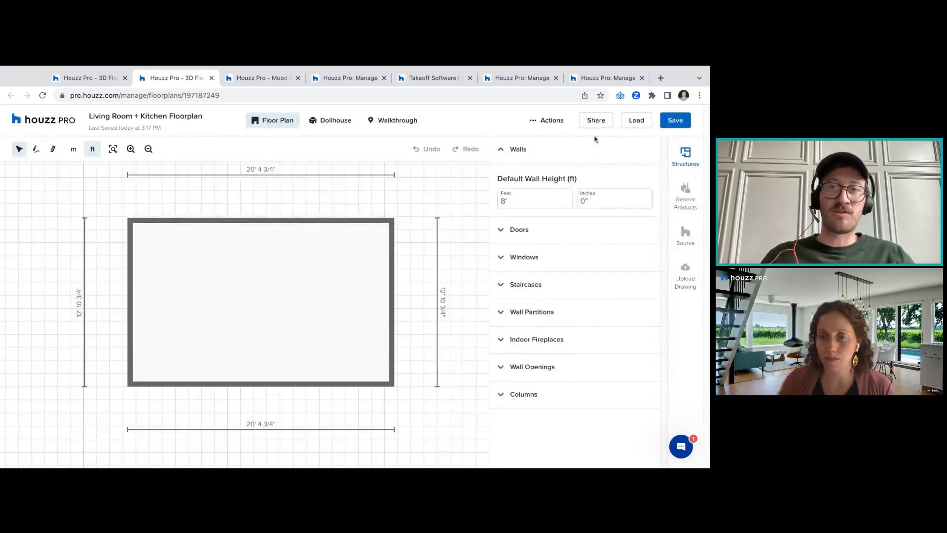
{"action": "left_click", "coordinate": [533, 120]}
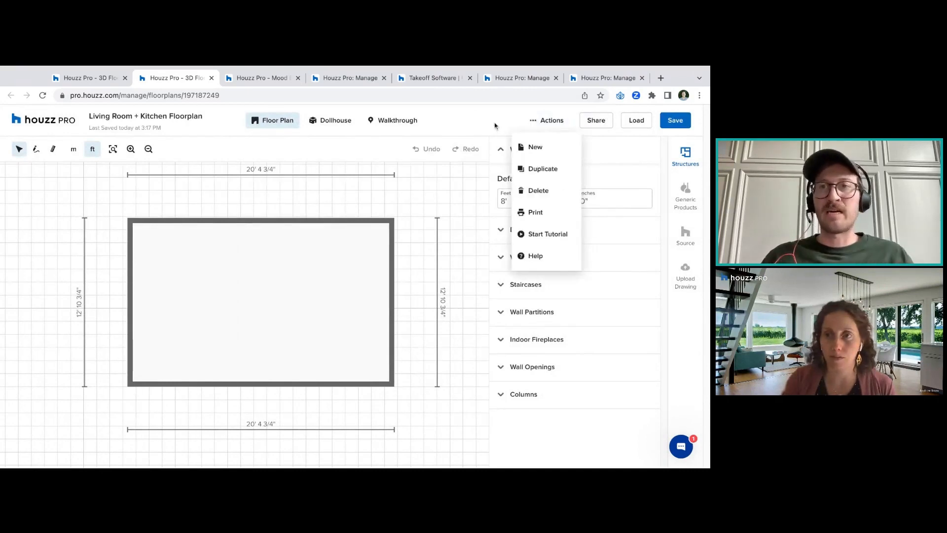
{"action": "left_click", "coordinate": [494, 123]}
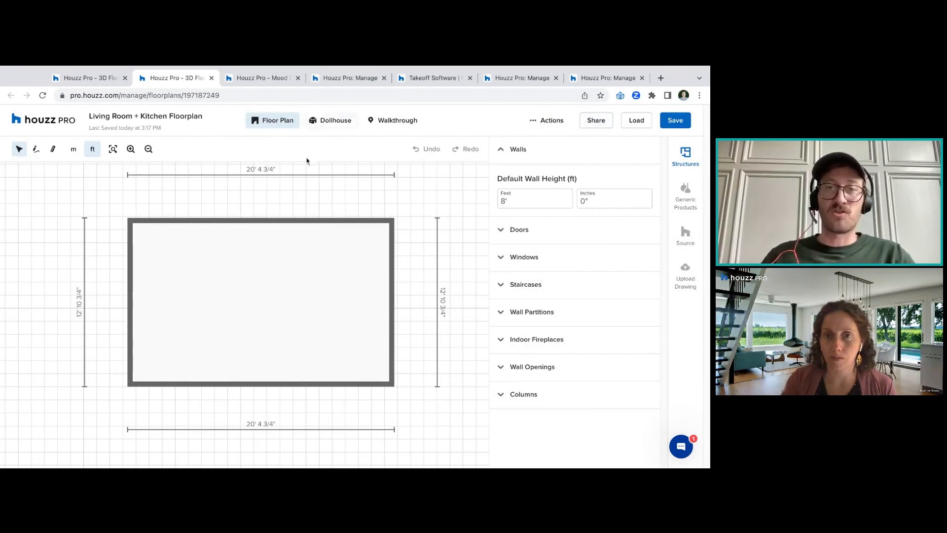
View the room in Dollhouse and Walkthrough views, and open a print version of the plan from Floor Plan view
{"action": "left_click", "coordinate": [337, 124]}
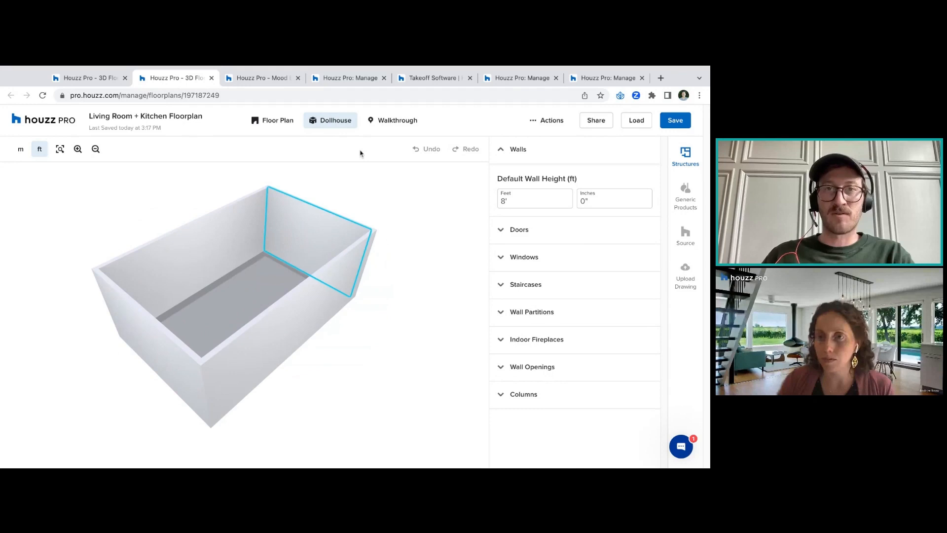
{"action": "left_click", "coordinate": [375, 121]}
{"action": "left_click", "coordinate": [271, 127]}
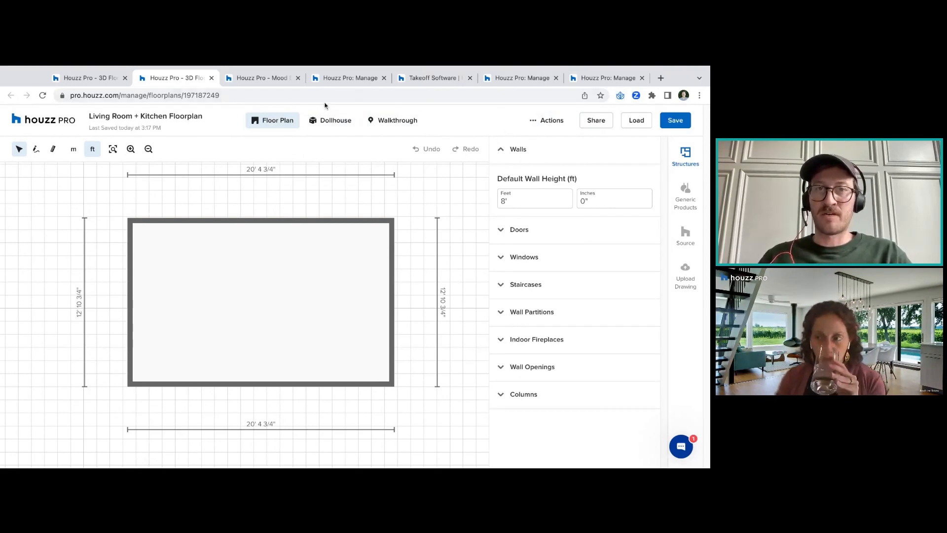
{"action": "left_click", "coordinate": [561, 126]}
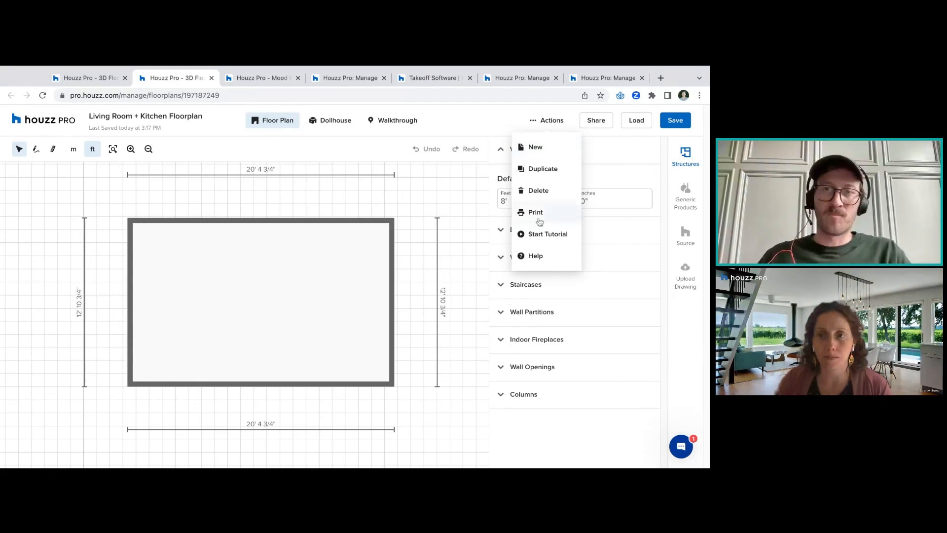
{"action": "left_click", "coordinate": [556, 220]}
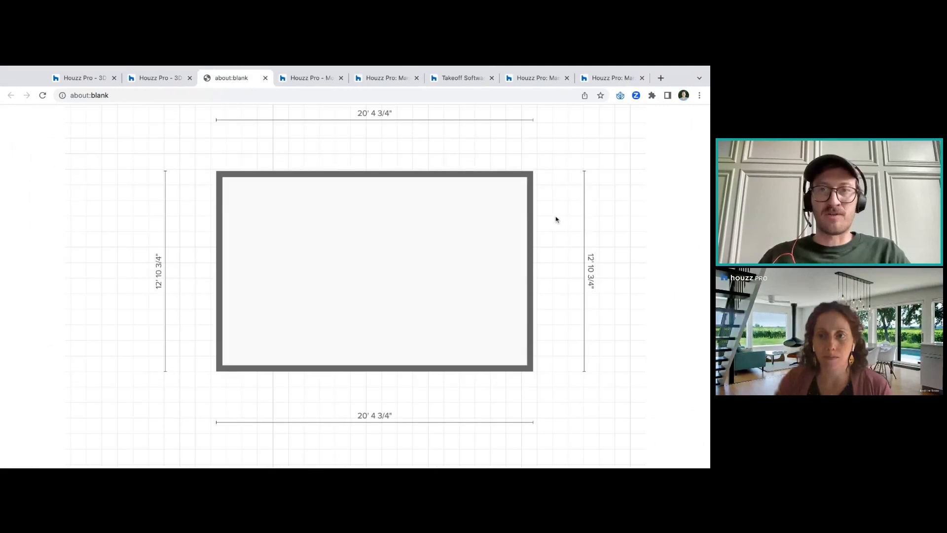
Close the print version of the plan and view the list of available plan actions
{"action": "left_click", "coordinate": [266, 78]}
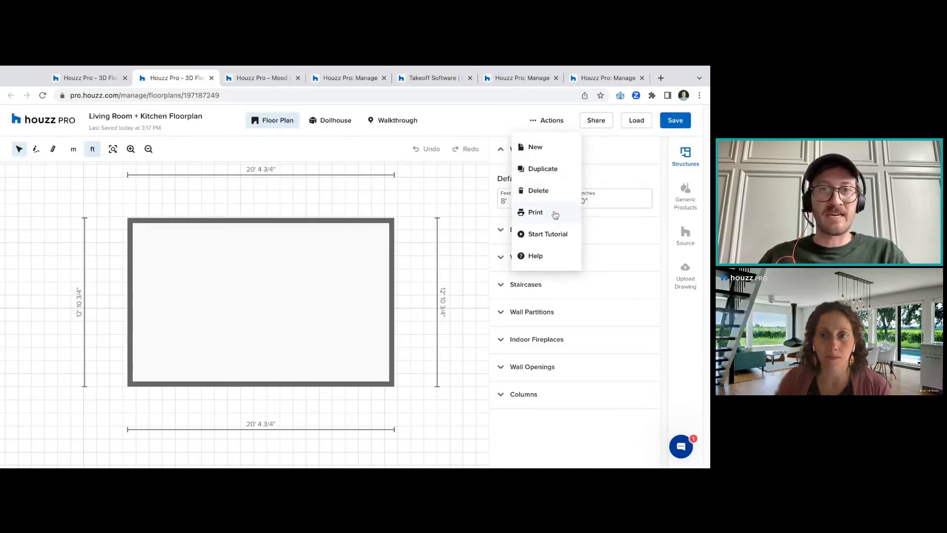
{"action": "left_click", "coordinate": [527, 120]}
{"action": "left_click", "coordinate": [530, 121]}
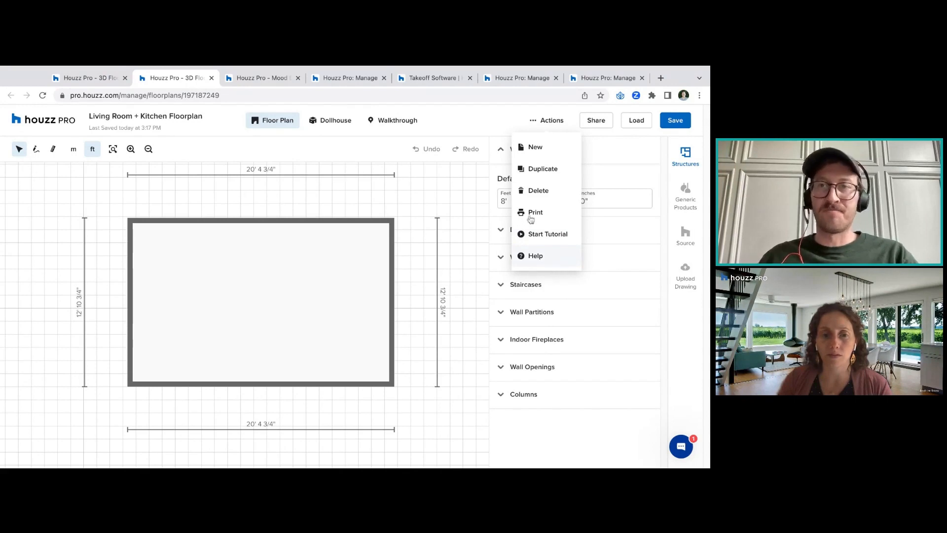
{"action": "left_click", "coordinate": [509, 125]}
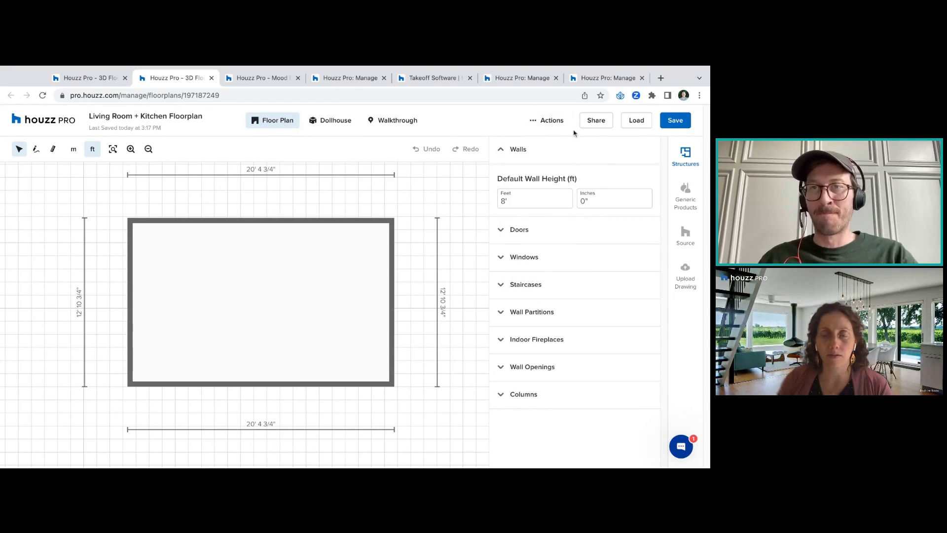
View the floor plan's shareable link, close it, and bring it up once more
{"action": "left_click", "coordinate": [603, 126]}
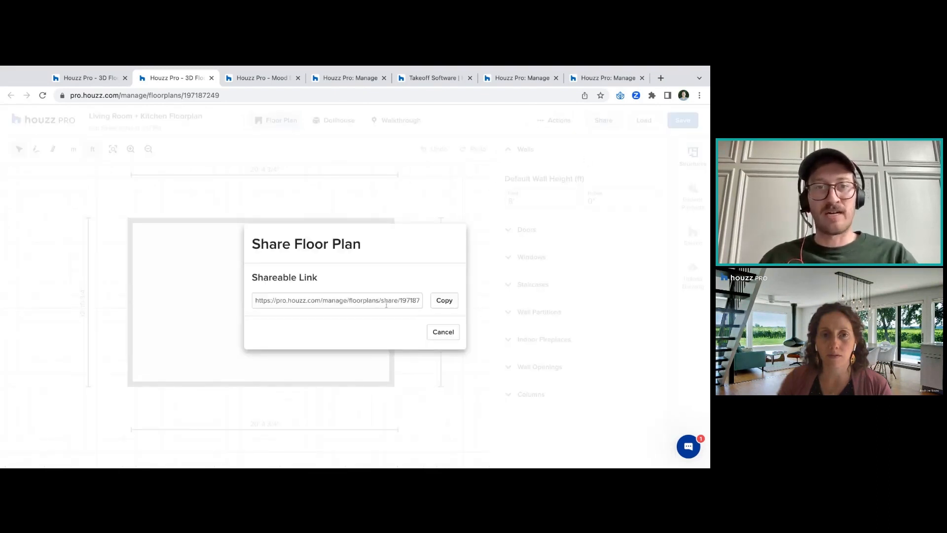
{"action": "left_click", "coordinate": [444, 332]}
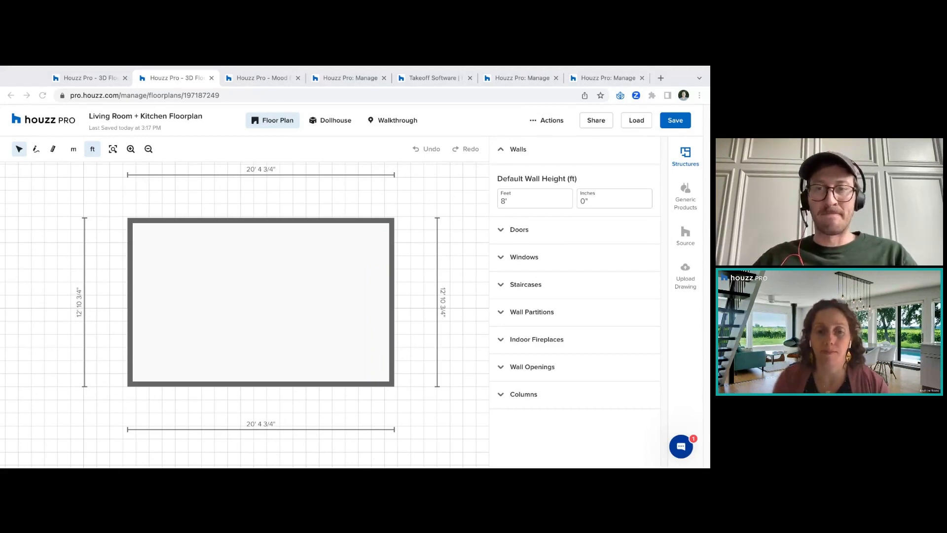
{"action": "left_click", "coordinate": [391, 220]}
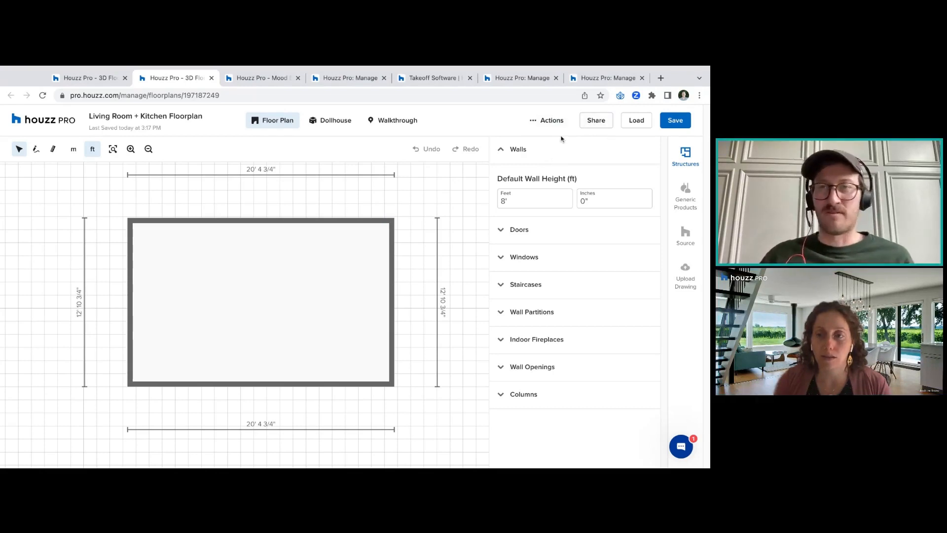
{"action": "left_click", "coordinate": [595, 125]}
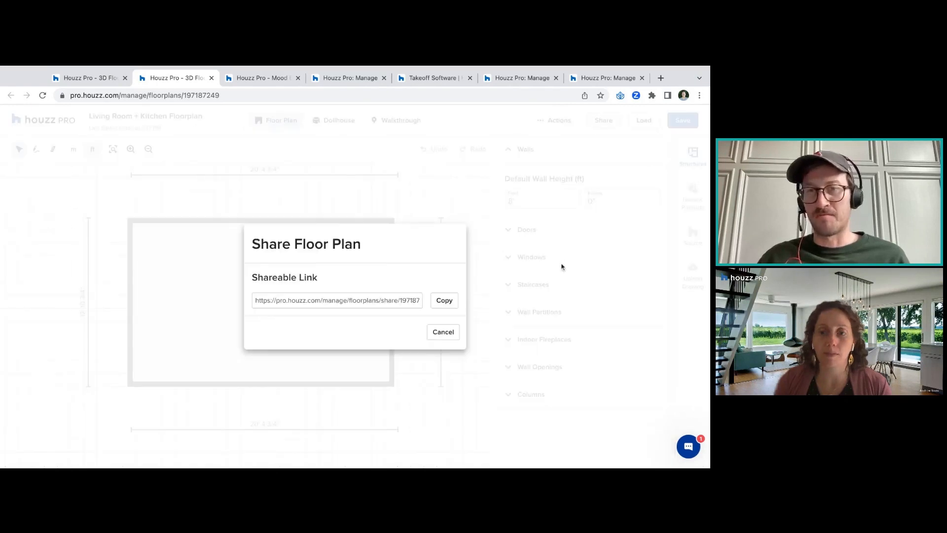
{"action": "left_click", "coordinate": [443, 332]}
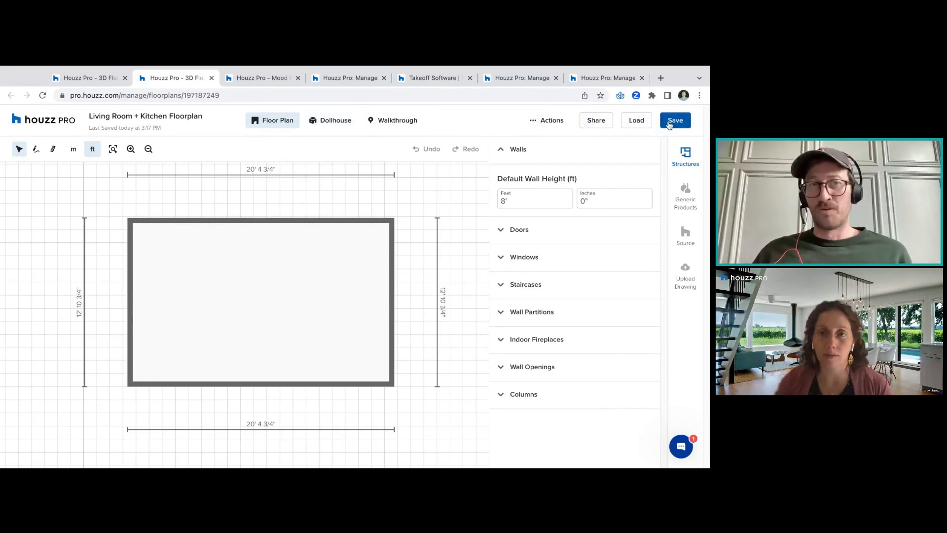
Highlight the last-saved time under the floor plan's name
{"action": "triple_click", "coordinate": [176, 130]}
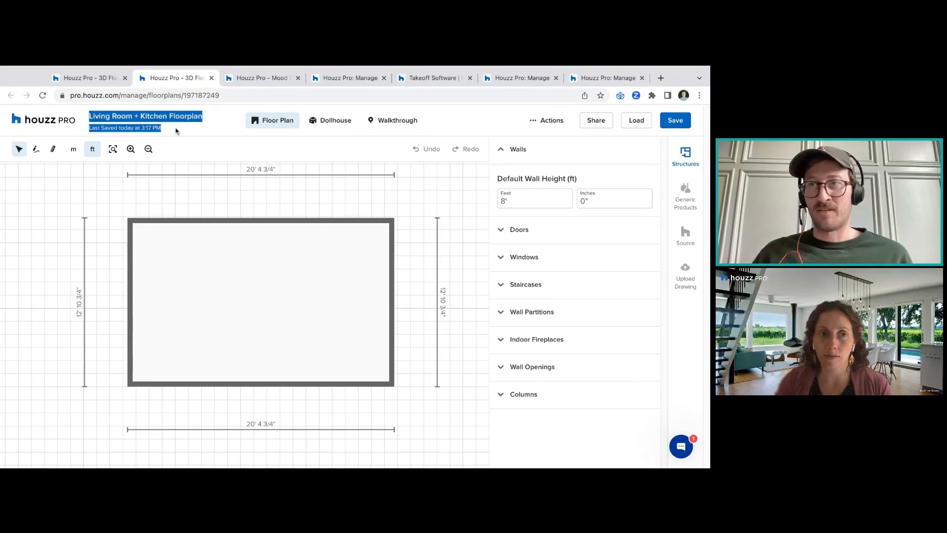
{"action": "triple_click", "coordinate": [176, 131]}
{"action": "left_click_drag", "start_coordinate": [88, 128], "coordinate": [163, 129]}
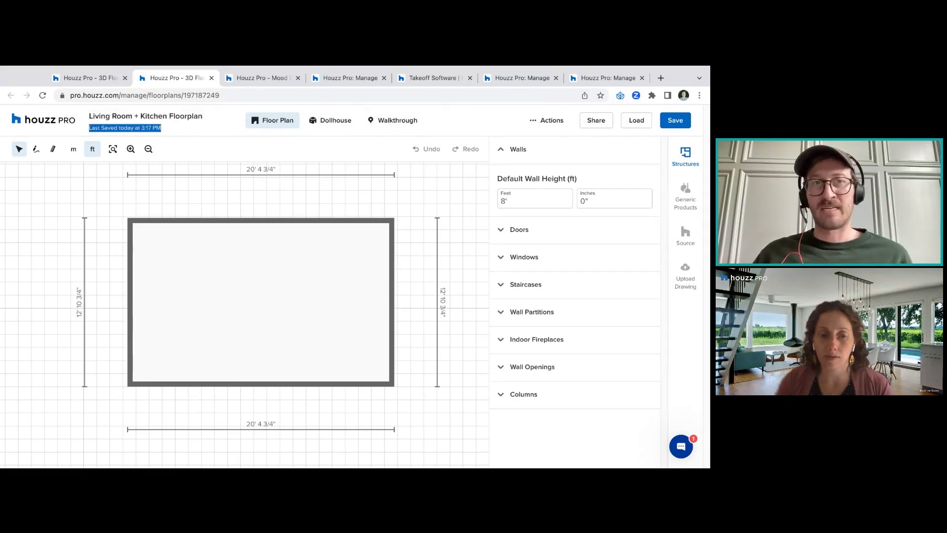
{"action": "left_click", "coordinate": [168, 130]}
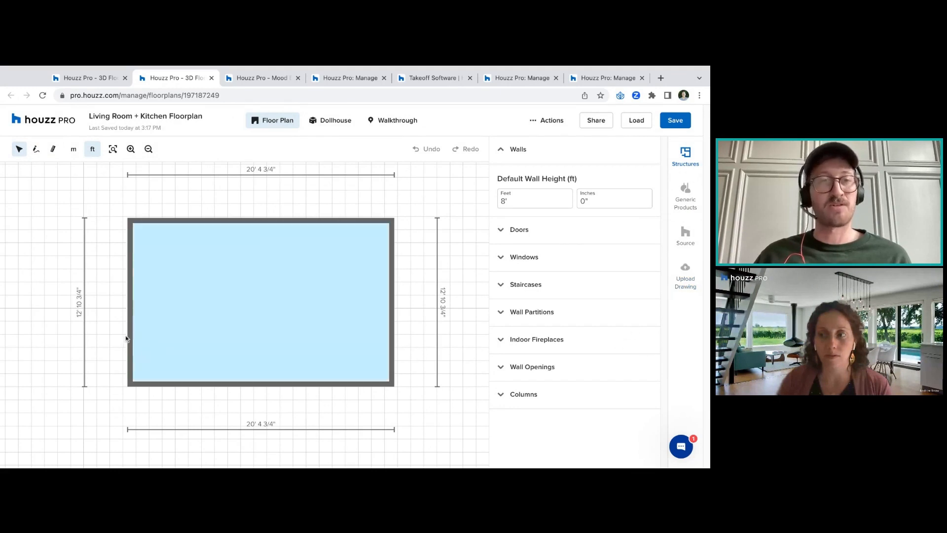
{"action": "scroll", "coordinate": [363, 188], "scroll_direction": "left", "scroll_amount": 1}
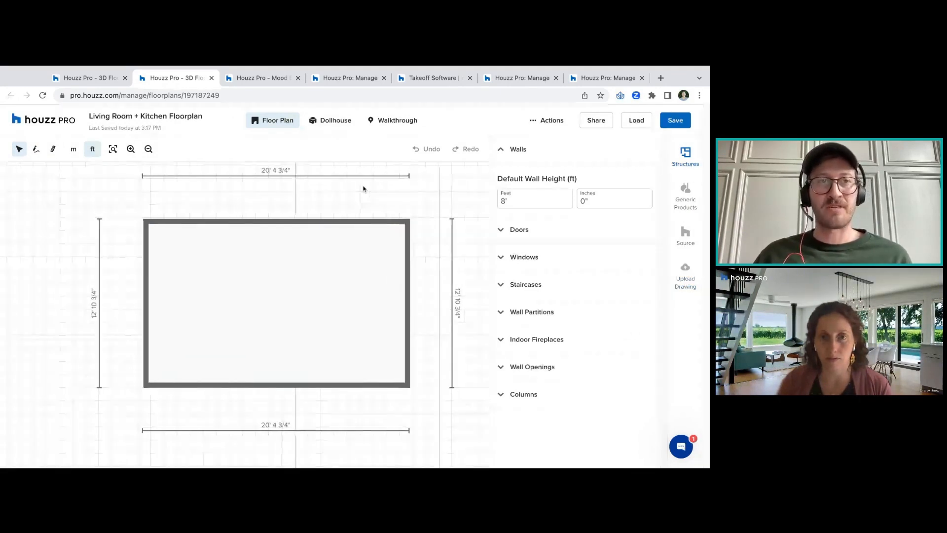
{"action": "left_click", "coordinate": [18, 149]}
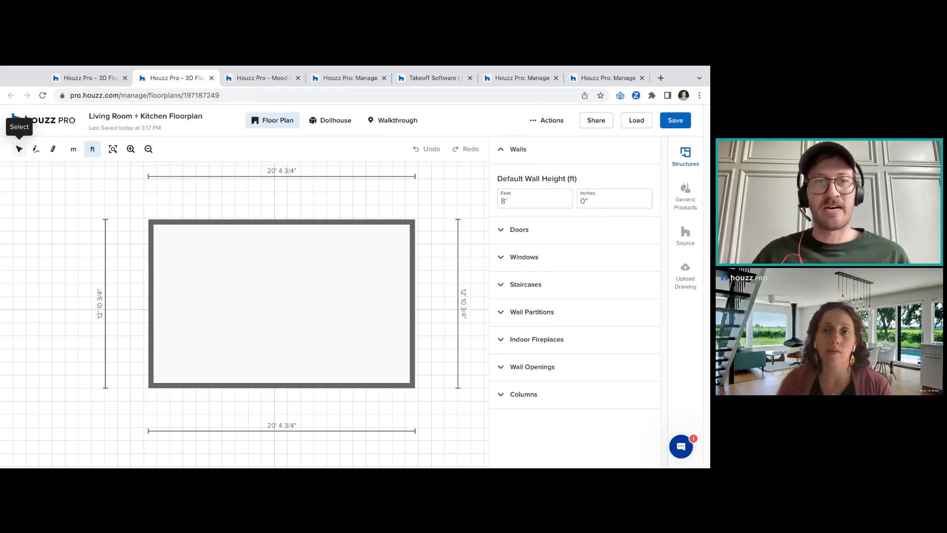
{"action": "left_click", "coordinate": [37, 151]}
{"action": "left_click", "coordinate": [19, 150]}
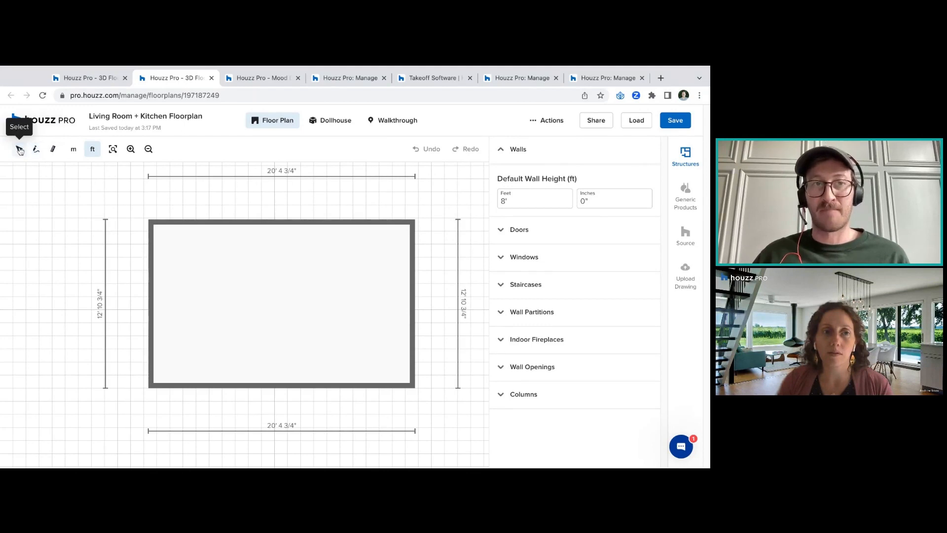
{"action": "left_click", "coordinate": [148, 150]}
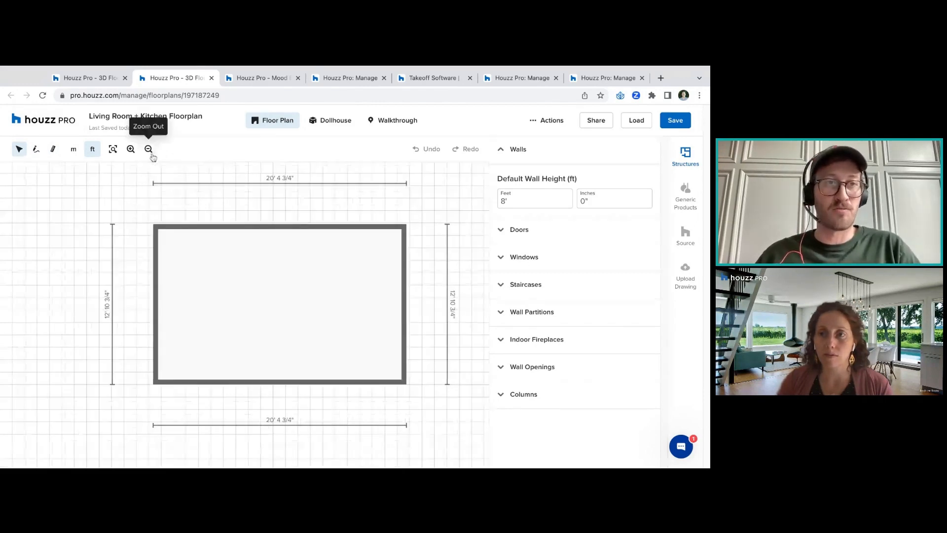
{"action": "left_click", "coordinate": [153, 156]}
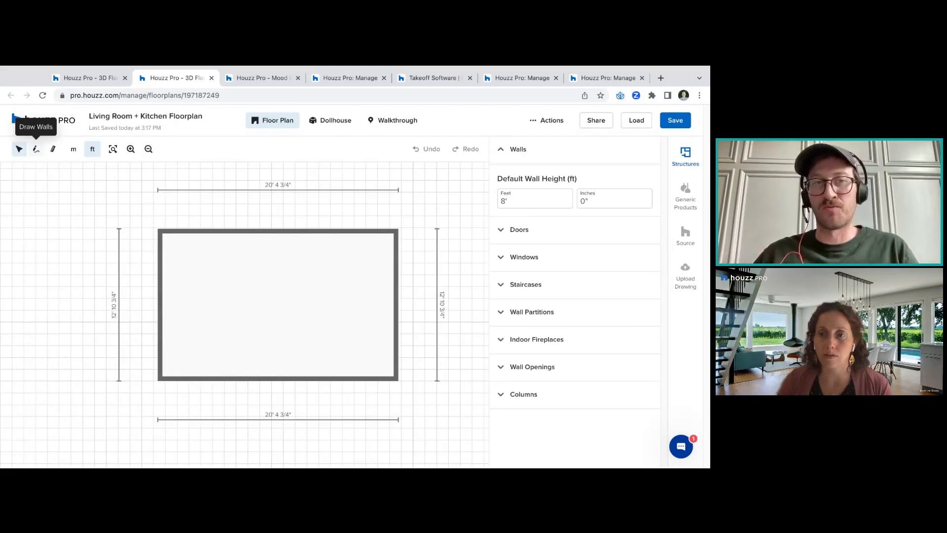
{"action": "left_click", "coordinate": [36, 148]}
{"action": "left_click", "coordinate": [161, 231]}
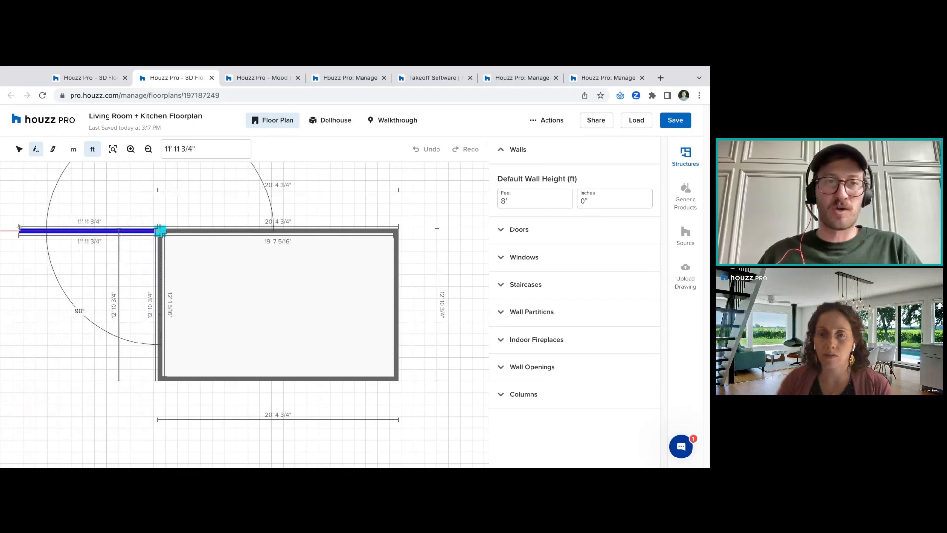
{"action": "key", "text": "Escape"}
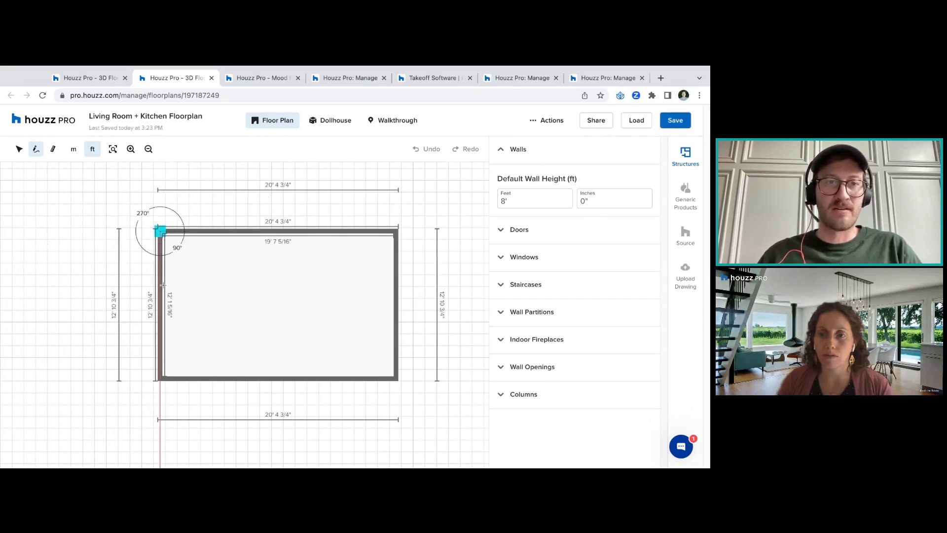
Draw four walls enclosing a second room about 18' 5" by 16' 5", overlapping the upper-left corner of the existing room
{"action": "left_click", "coordinate": [160, 298]}
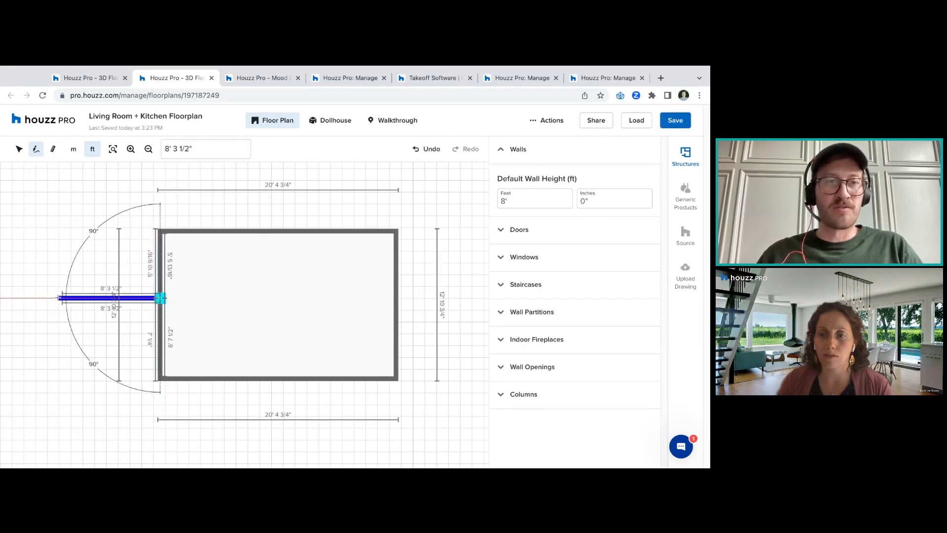
{"action": "left_click", "coordinate": [9, 297]}
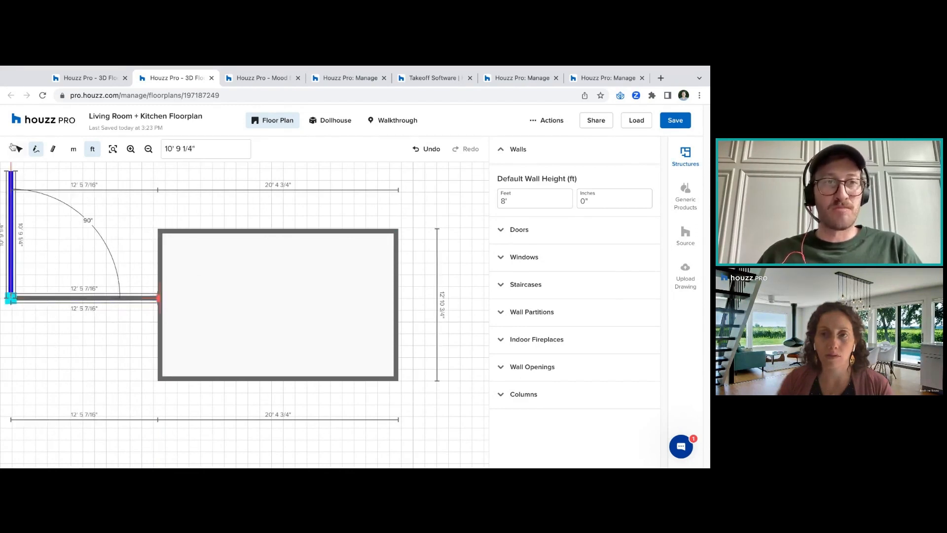
{"action": "left_click", "coordinate": [146, 151]}
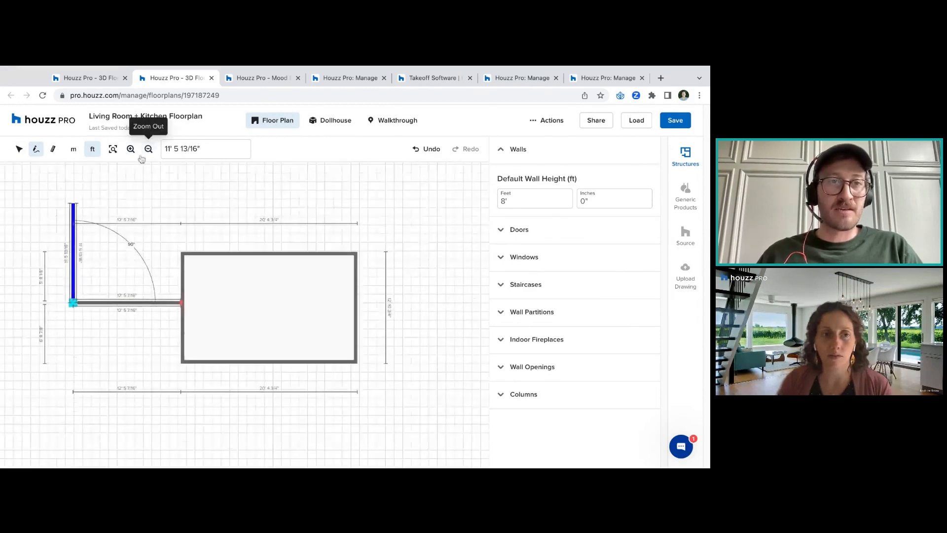
{"action": "left_click", "coordinate": [73, 164]}
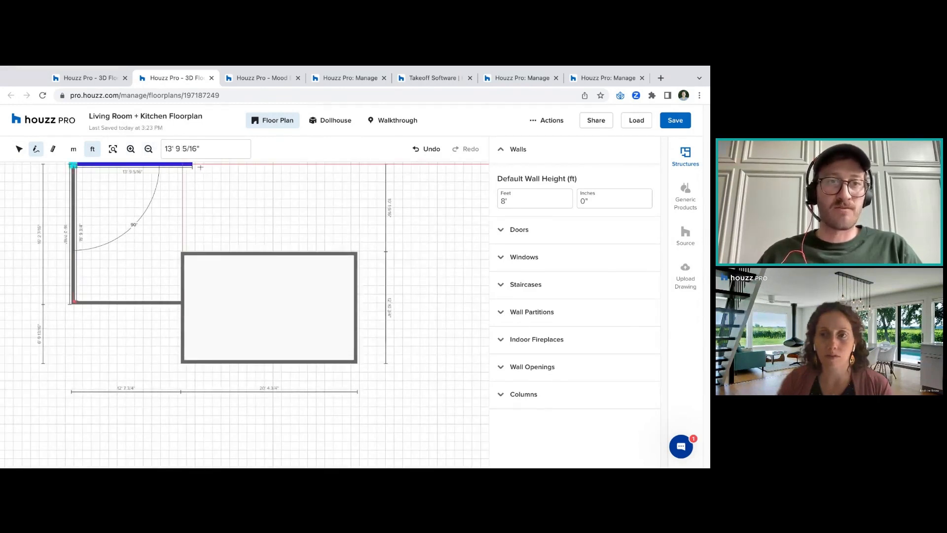
{"action": "left_click", "coordinate": [230, 165]}
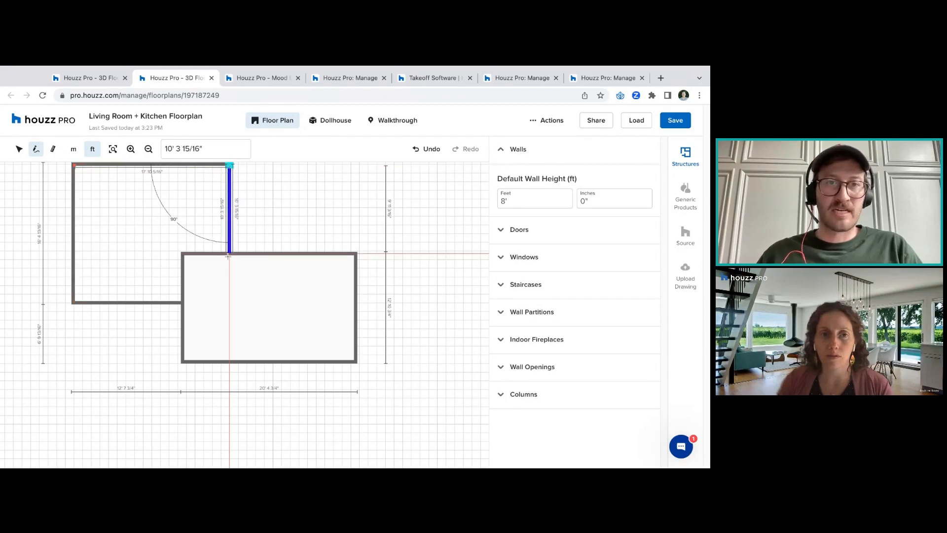
{"action": "left_click", "coordinate": [228, 256]}
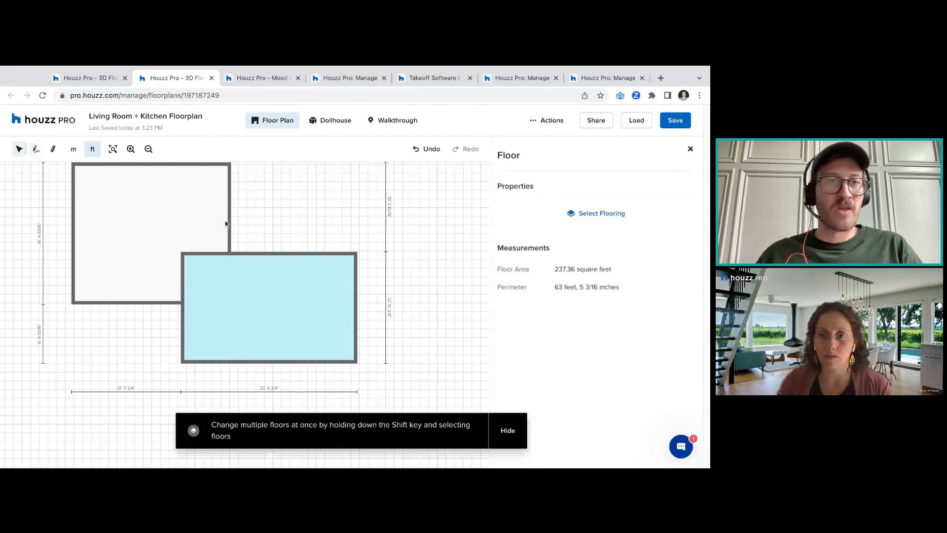
{"action": "left_click", "coordinate": [21, 150]}
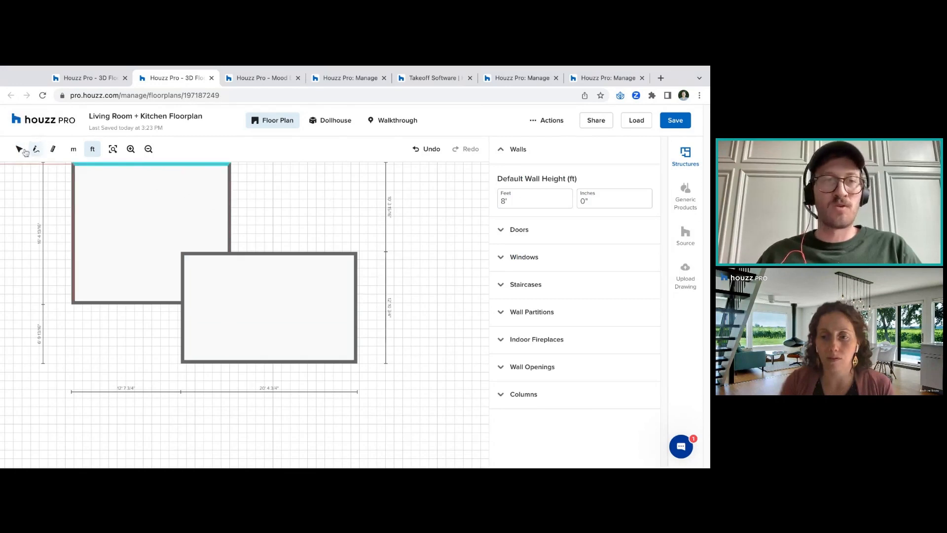
{"action": "left_click", "coordinate": [17, 150]}
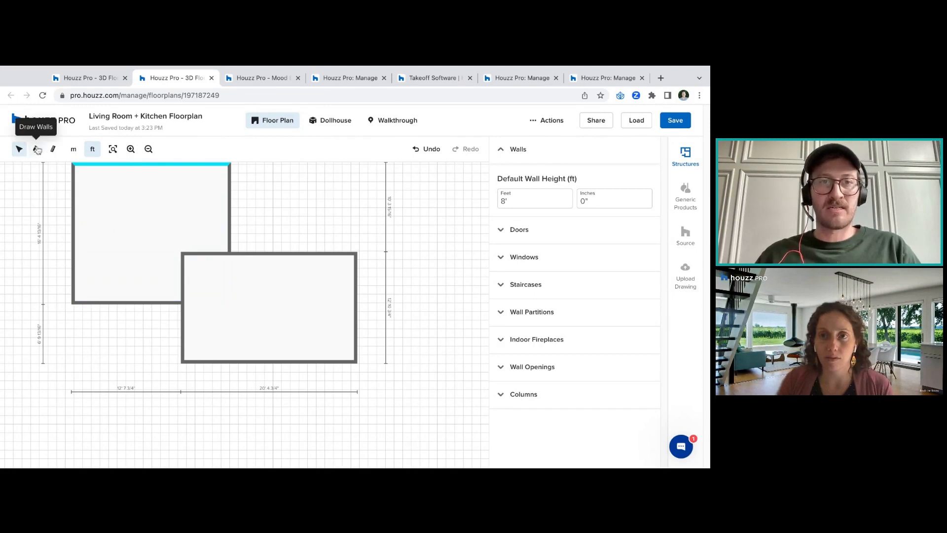
Draw a horizontal measurement line about 4' long inside the original room and delete it
{"action": "left_click", "coordinate": [129, 149]}
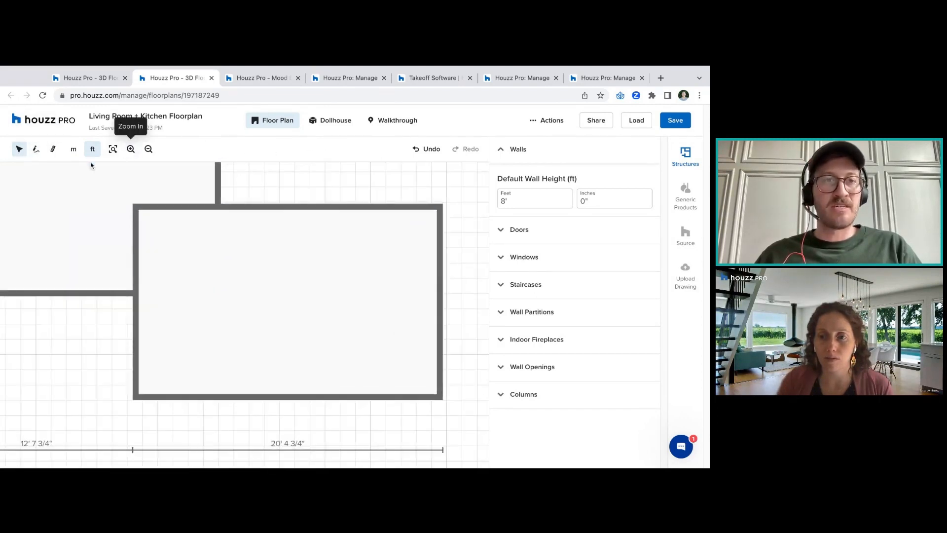
{"action": "left_click", "coordinate": [52, 153]}
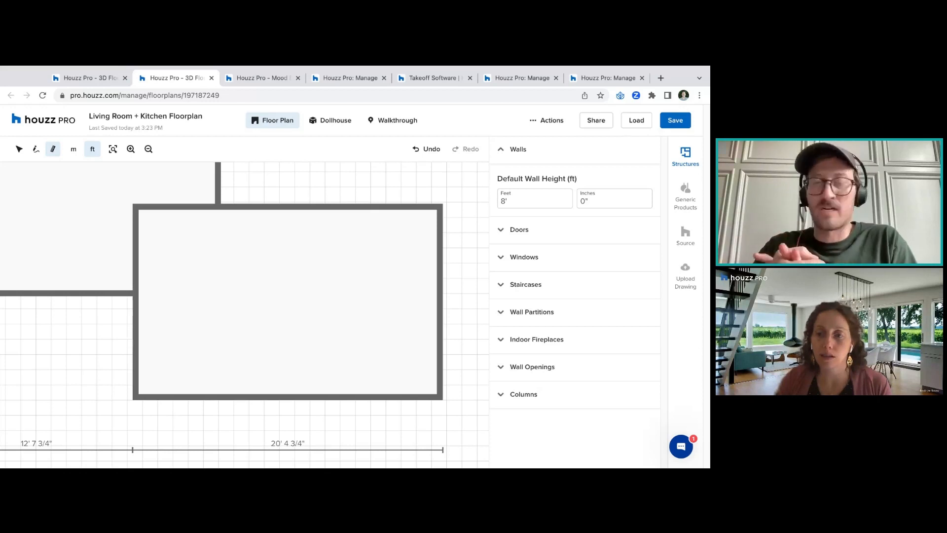
{"action": "left_click", "coordinate": [241, 302]}
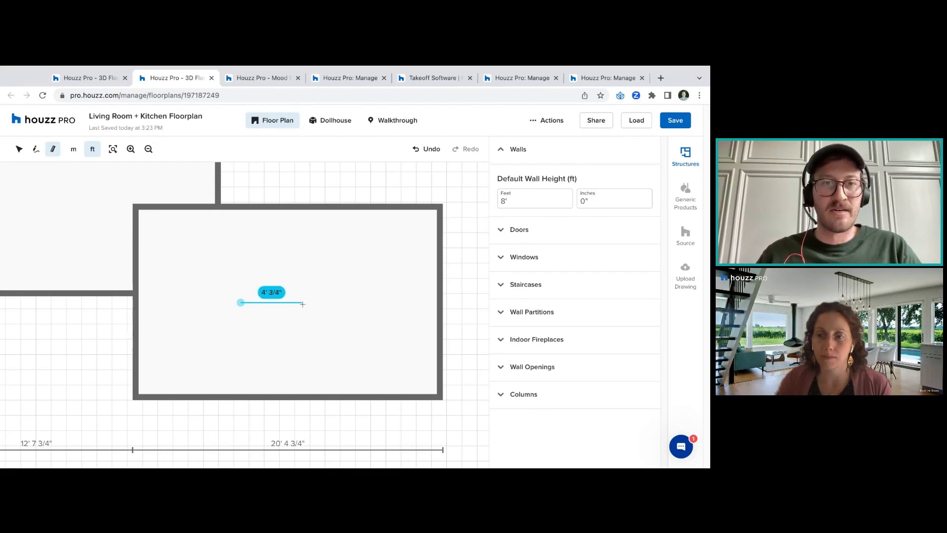
{"action": "left_click", "coordinate": [302, 304]}
{"action": "left_click", "coordinate": [275, 294]}
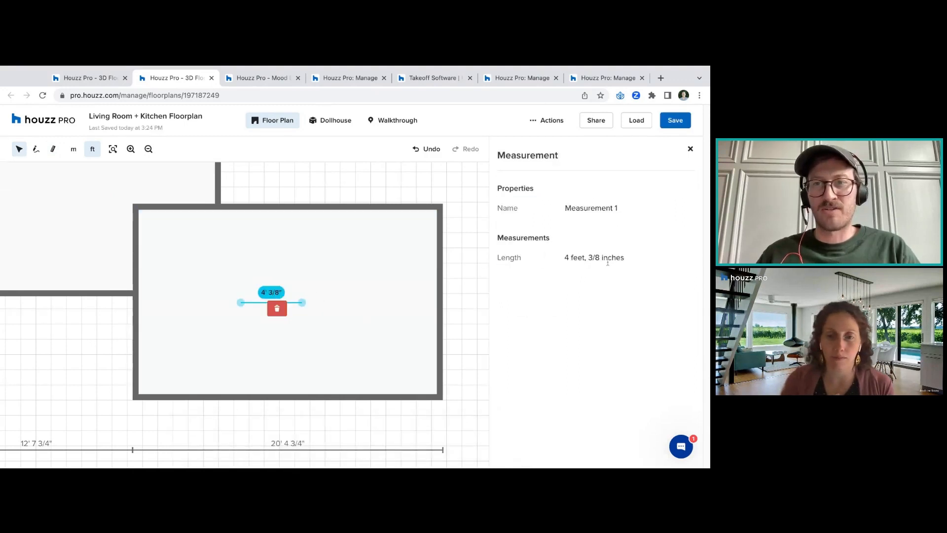
{"action": "left_click_drag", "start_coordinate": [303, 303], "coordinate": [302, 302]}
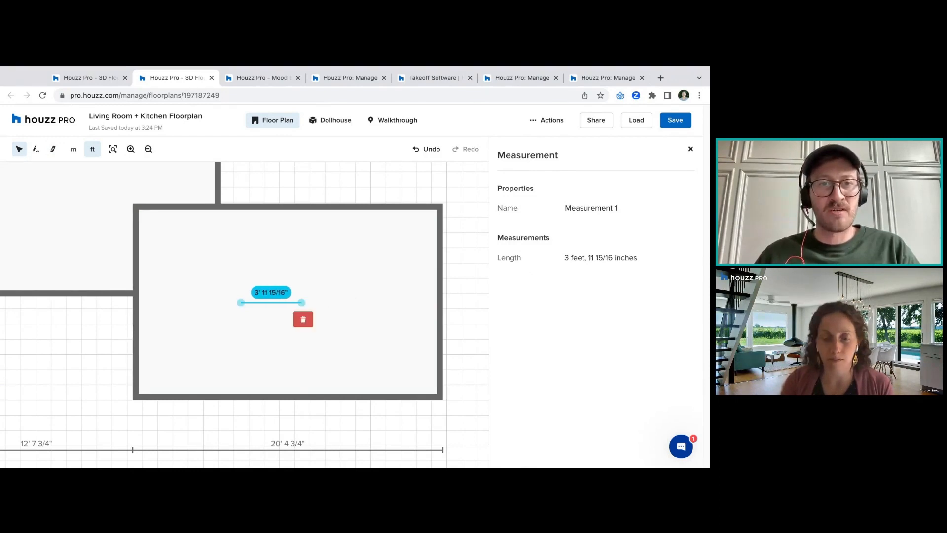
{"action": "left_click", "coordinate": [311, 324]}
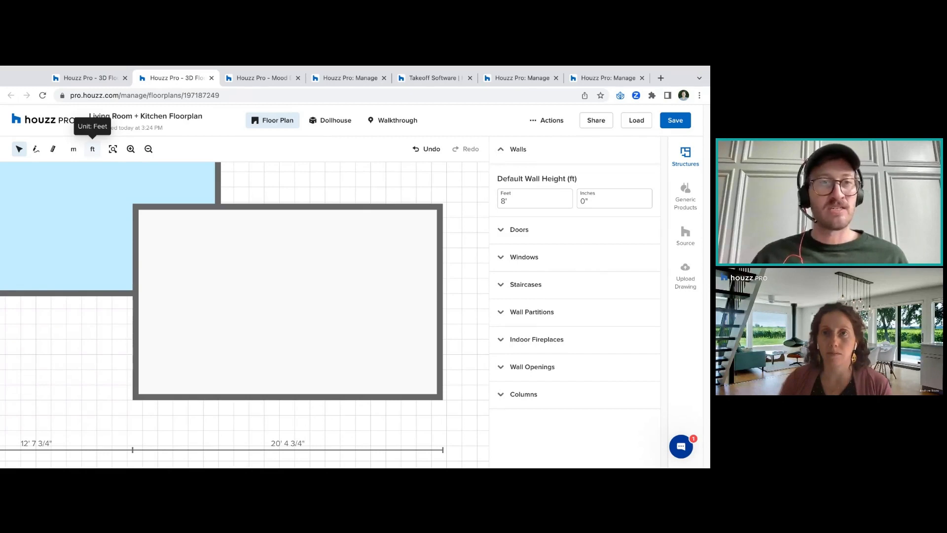
Switch the plan's units between metres and feet, ending on feet
{"action": "left_click", "coordinate": [74, 150]}
{"action": "left_click", "coordinate": [91, 150]}
{"action": "left_click", "coordinate": [74, 149]}
{"action": "left_click", "coordinate": [92, 149]}
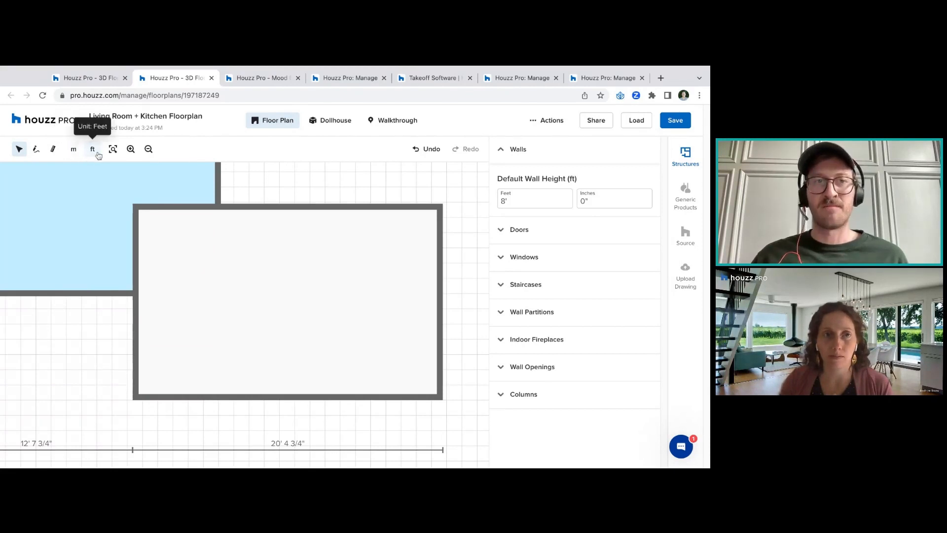
Fit both rooms of the floor plan in the view
{"action": "left_click", "coordinate": [115, 153]}
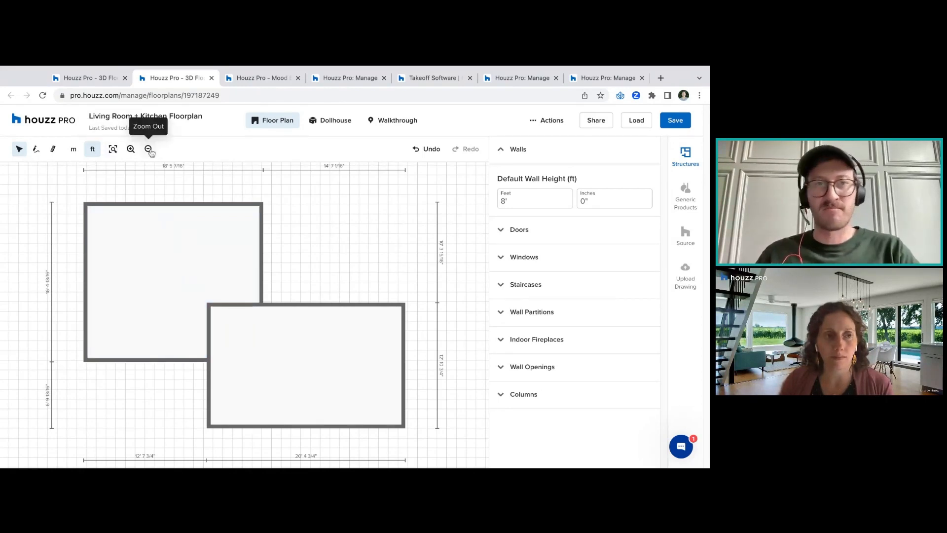
{"action": "mouse_move", "coordinate": [305, 252]}
{"action": "left_mouse_down"}
{"action": "mouse_move", "coordinate": [253, 219]}
{"action": "mouse_move", "coordinate": [302, 236]}
{"action": "left_mouse_up"}
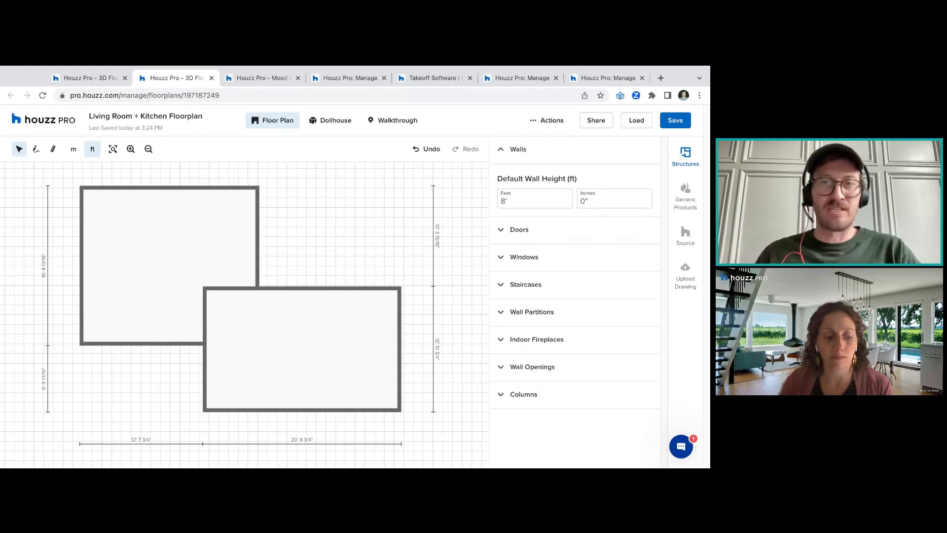
Undo the deletion of the measurement line in the lower-right room and redo it
{"action": "left_click", "coordinate": [113, 150]}
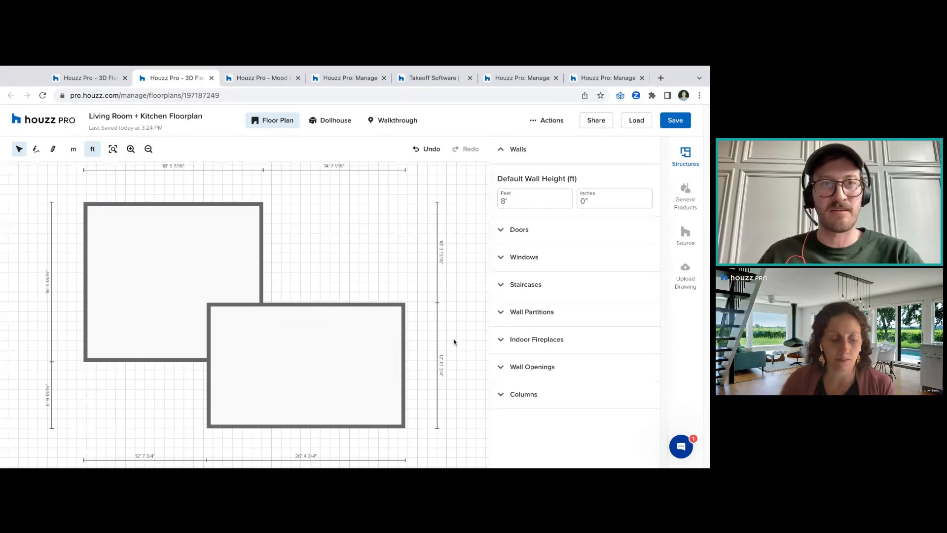
{"action": "left_click", "coordinate": [130, 149]}
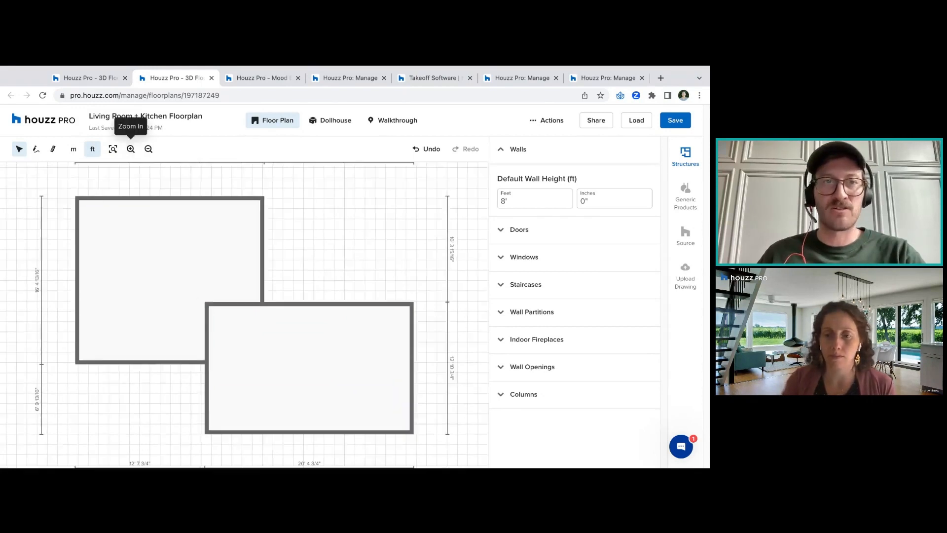
{"action": "left_click", "coordinate": [148, 149]}
{"action": "left_click", "coordinate": [131, 149]}
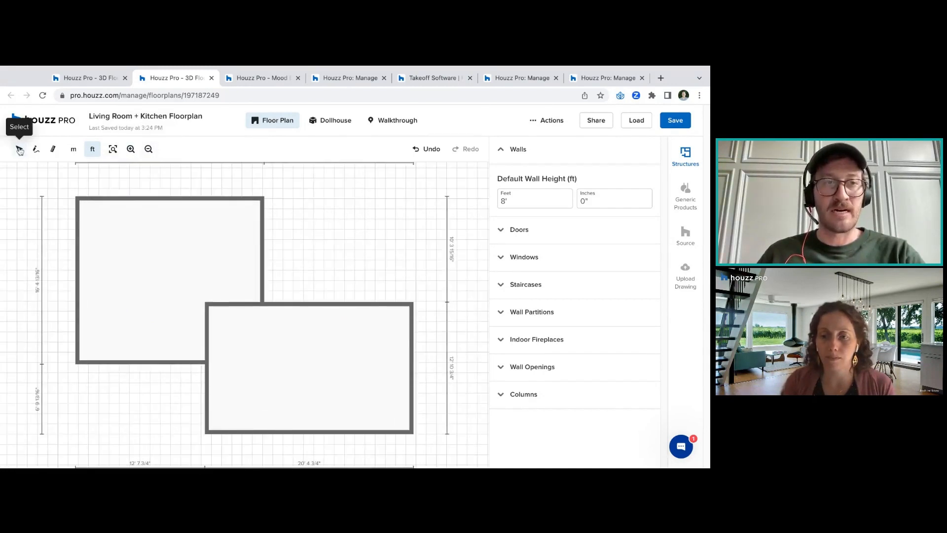
{"action": "left_click", "coordinate": [95, 149]}
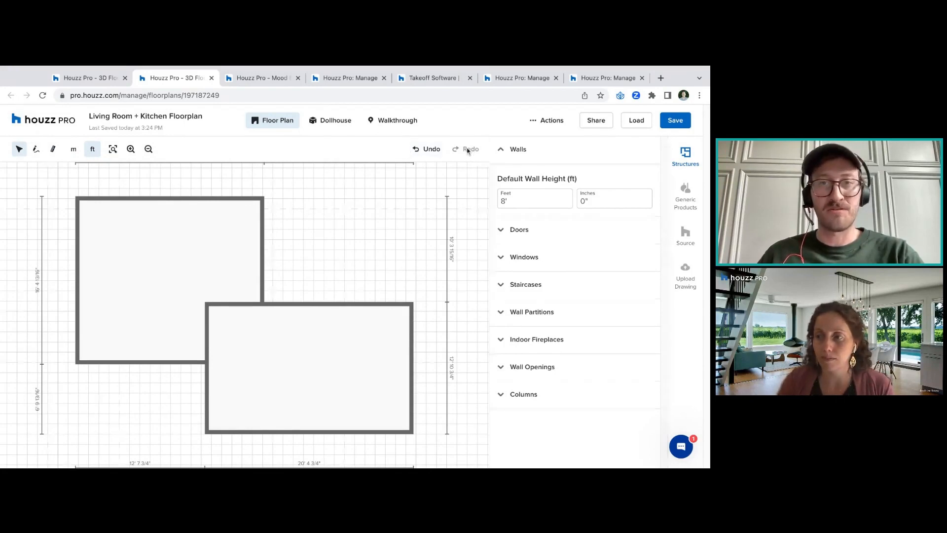
{"action": "left_click", "coordinate": [428, 149]}
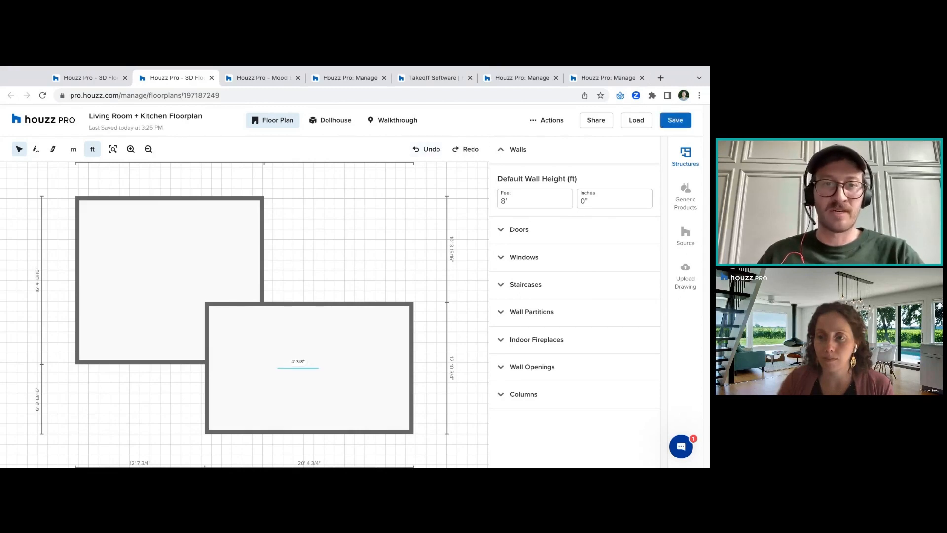
{"action": "left_click", "coordinate": [459, 150]}
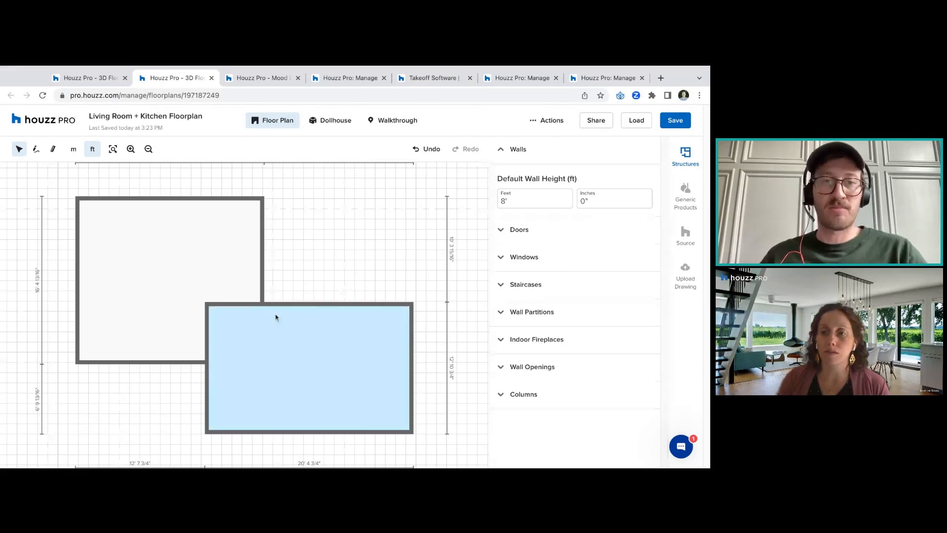
Delete the four walls of the upper-left room, keeping only the closed rectangular lower-right room
{"action": "scroll", "coordinate": [294, 277], "scroll_direction": "down", "scroll_amount": 2}
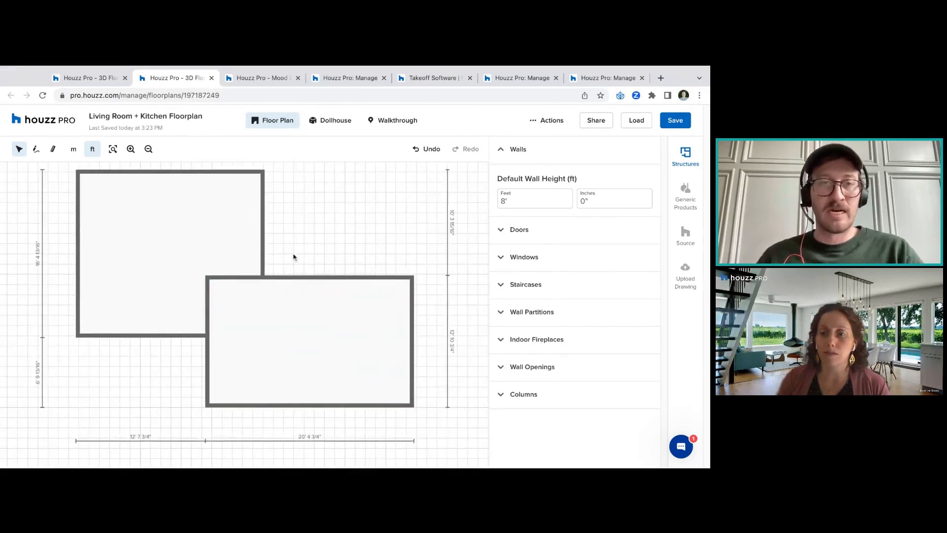
{"action": "left_click", "coordinate": [264, 259]}
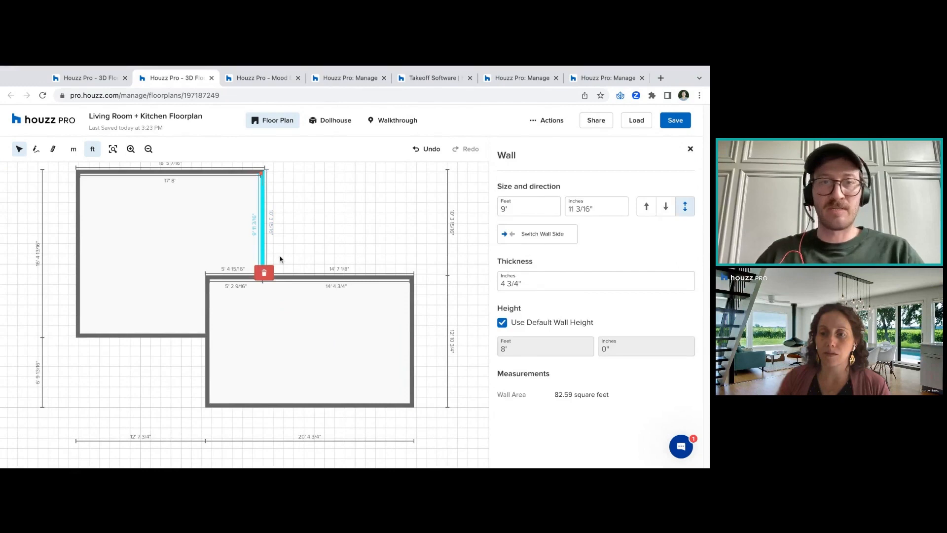
{"action": "key", "text": "Delete"}
{"action": "left_click", "coordinate": [221, 173]}
{"action": "key", "text": "Delete"}
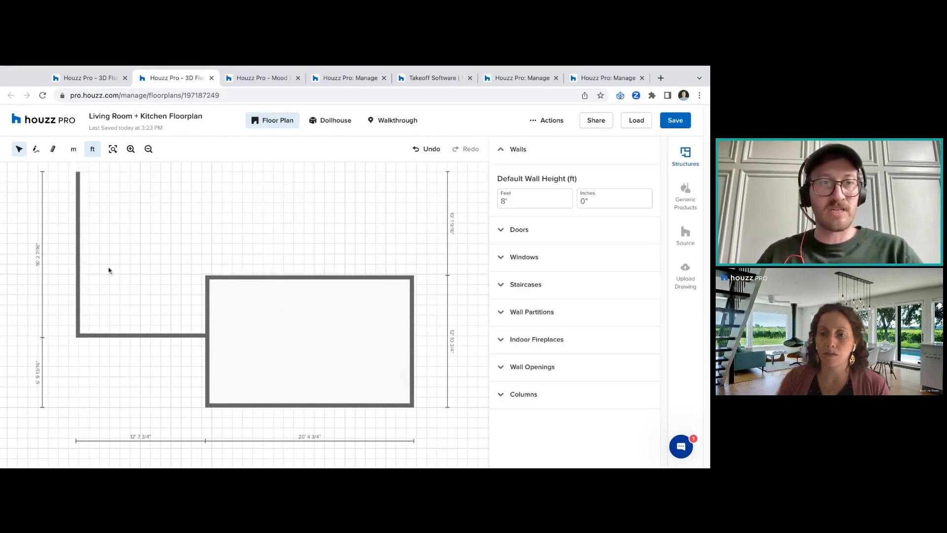
{"action": "left_click", "coordinate": [78, 268]}
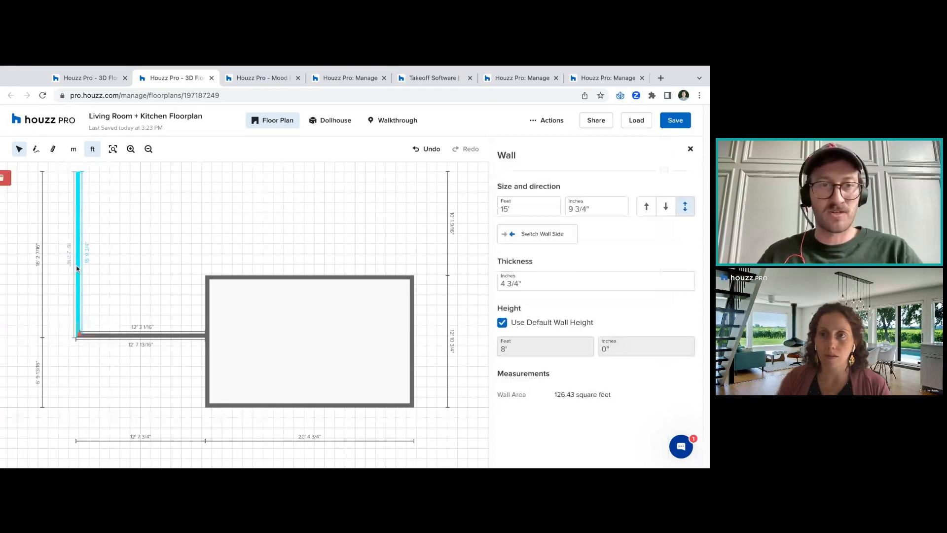
{"action": "key", "text": "Delete"}
{"action": "left_click", "coordinate": [182, 336]}
{"action": "key", "text": "Delete"}
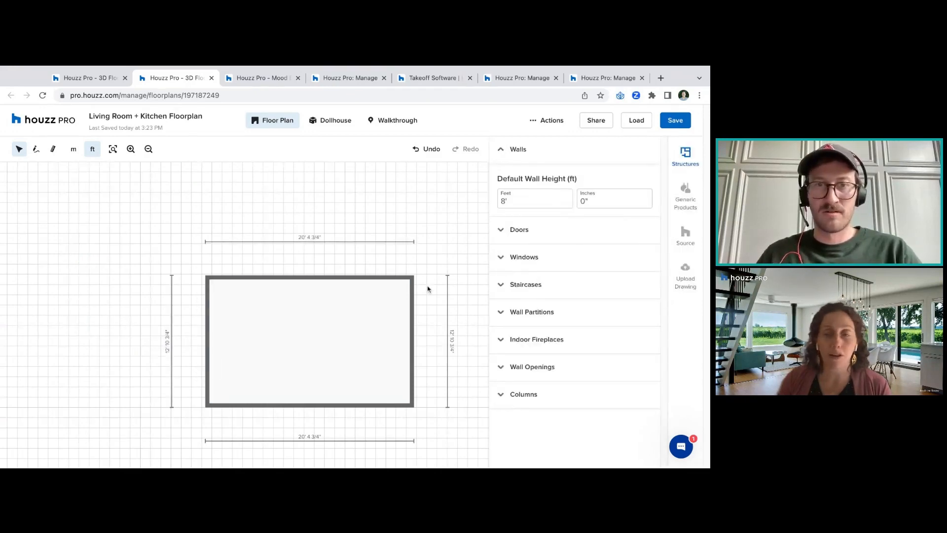
Draw an interior wall about 5' 9" long, perpendicular to the room's upper wall and about 14' 6" from its left end
{"action": "left_click", "coordinate": [114, 151]}
{"action": "left_click", "coordinate": [130, 150]}
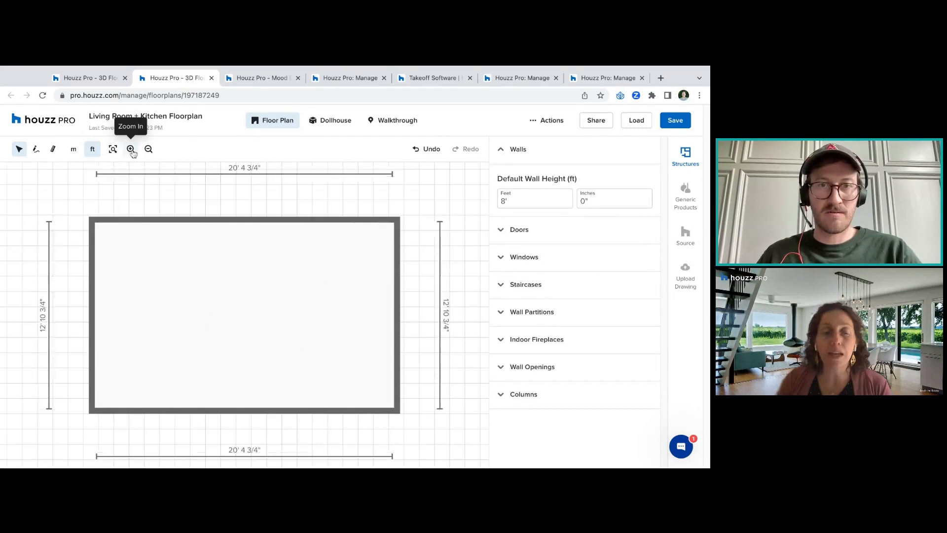
{"action": "left_click", "coordinate": [148, 150]}
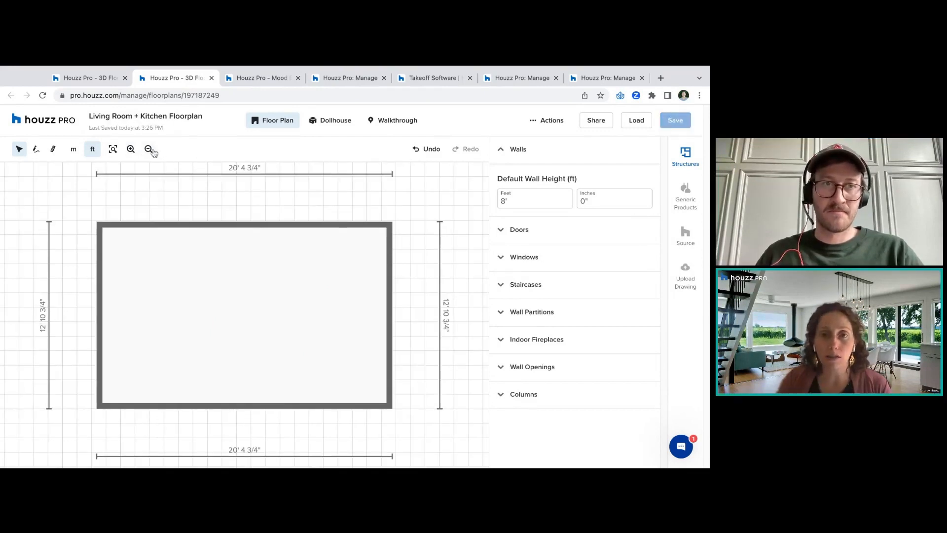
{"action": "left_click", "coordinate": [148, 149]}
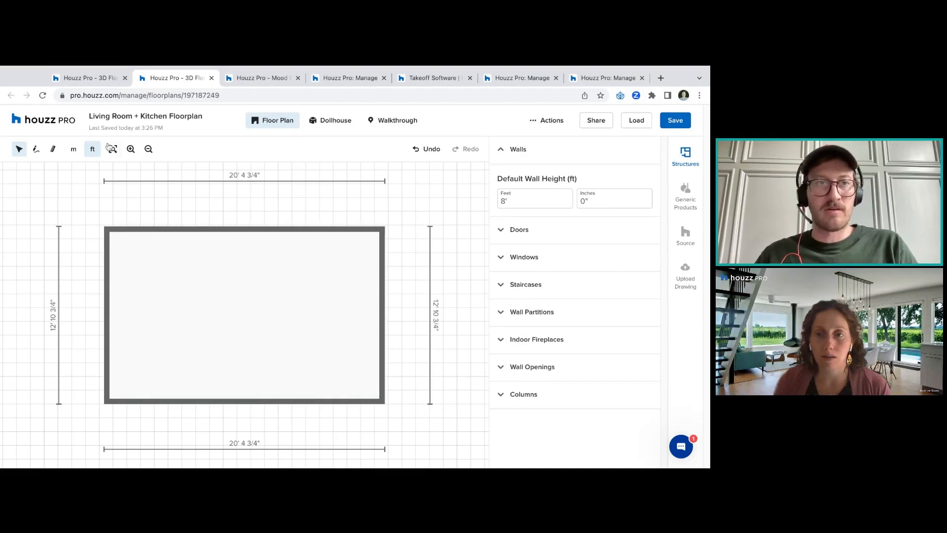
{"action": "left_click", "coordinate": [36, 149]}
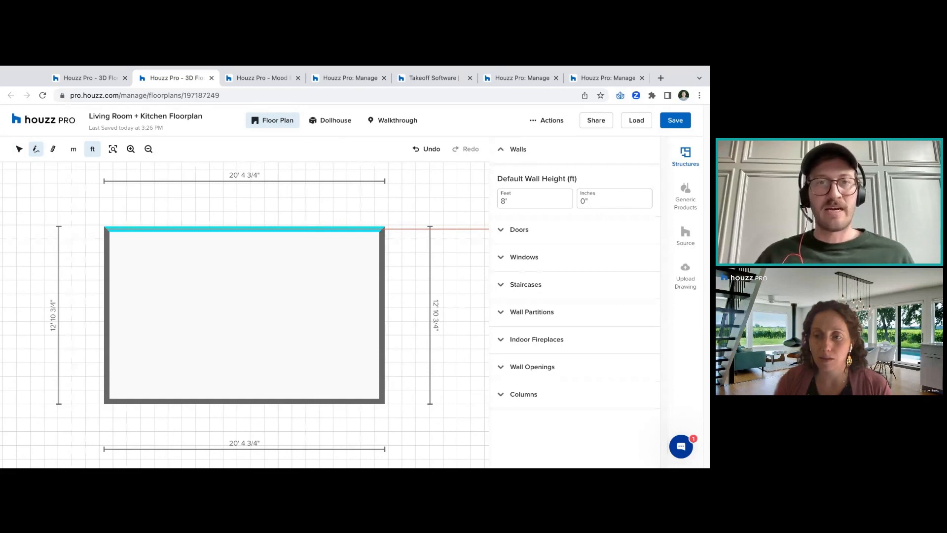
{"action": "left_click", "coordinate": [304, 228]}
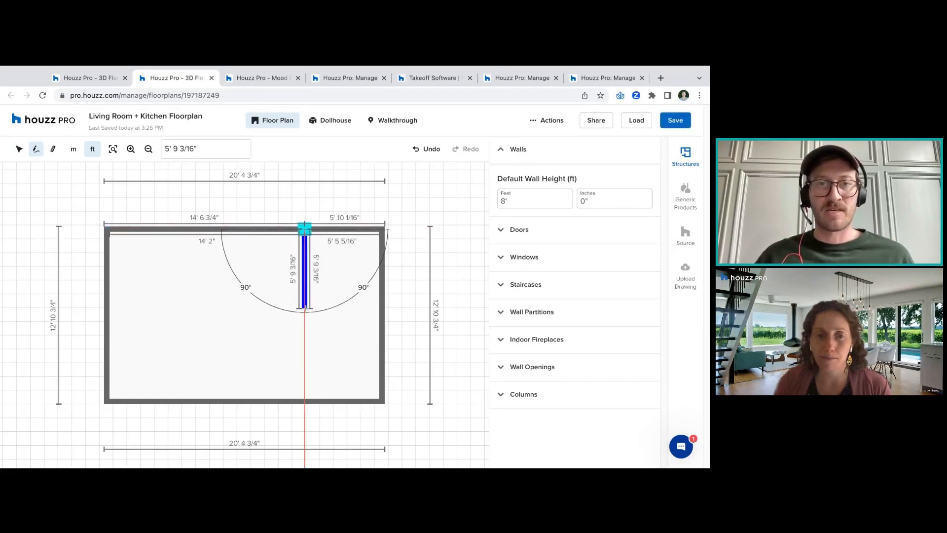
{"action": "left_click", "coordinate": [304, 309]}
{"action": "left_click", "coordinate": [19, 149]}
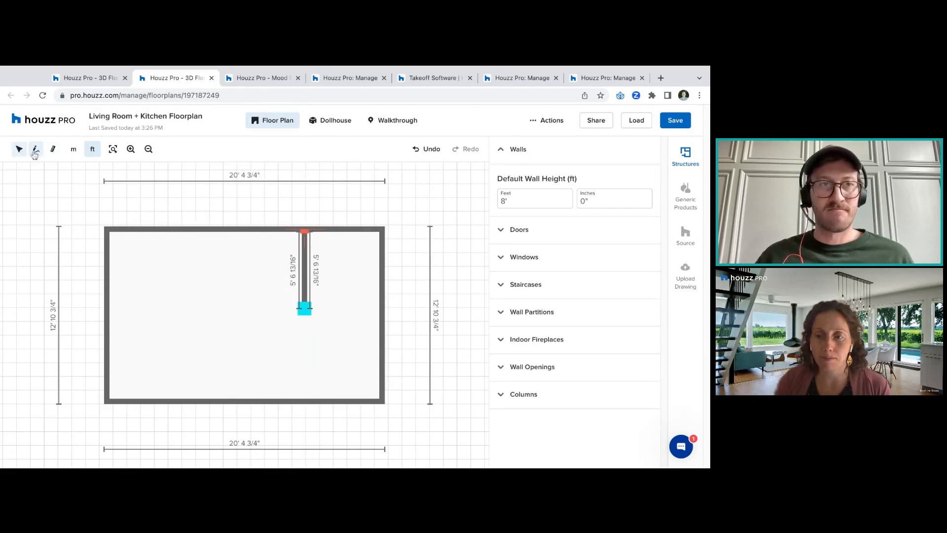
Turn off the default wall height for the short interior wall
{"action": "left_click", "coordinate": [305, 270]}
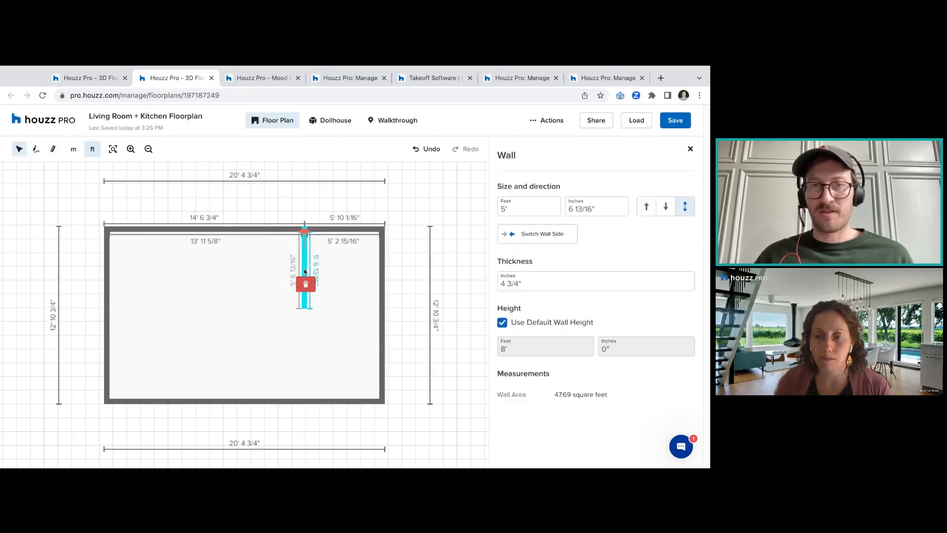
{"action": "left_click", "coordinate": [503, 324]}
{"action": "left_click", "coordinate": [419, 217]}
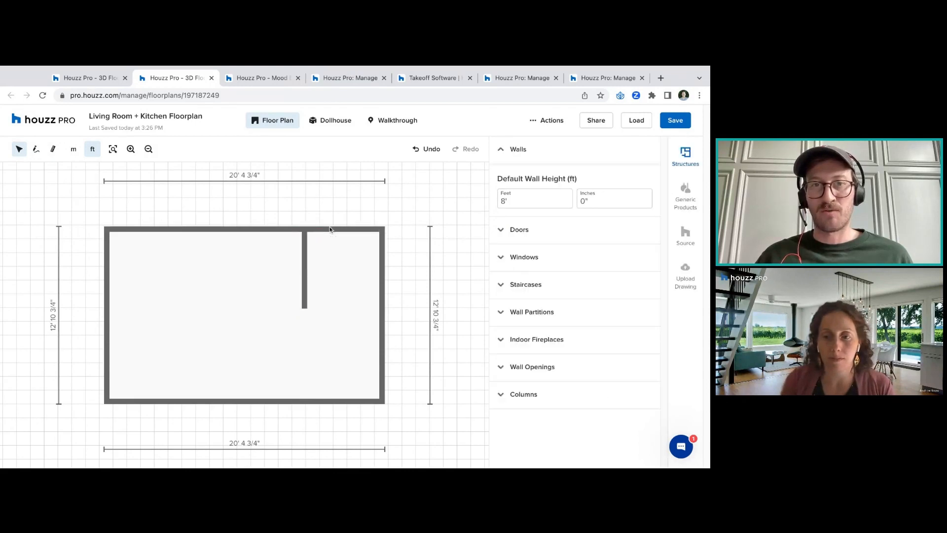
Set the plan's default wall height to 9 feet
{"action": "left_click", "coordinate": [332, 231]}
{"action": "left_click", "coordinate": [318, 202]}
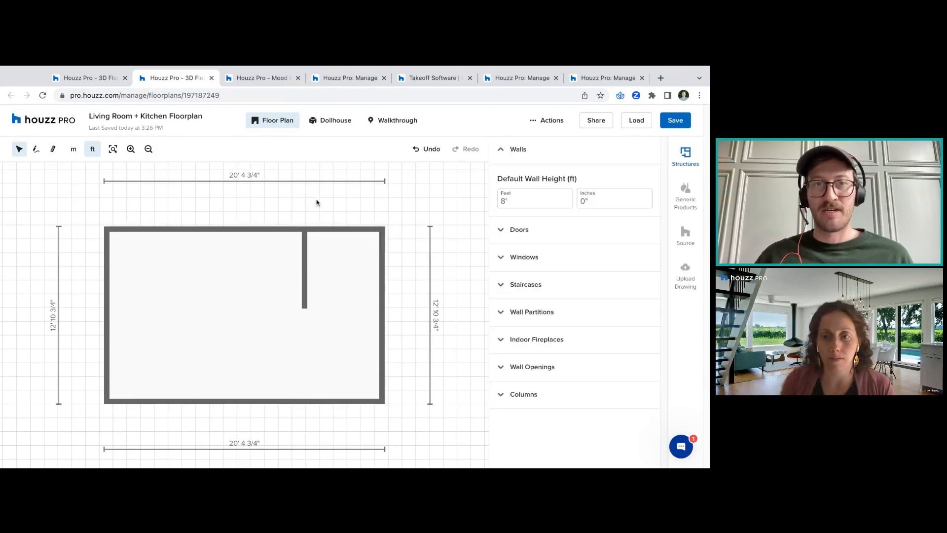
{"action": "left_click", "coordinate": [514, 200]}
{"action": "key", "text": "BackSpace"}
{"action": "type", "text": "9"}
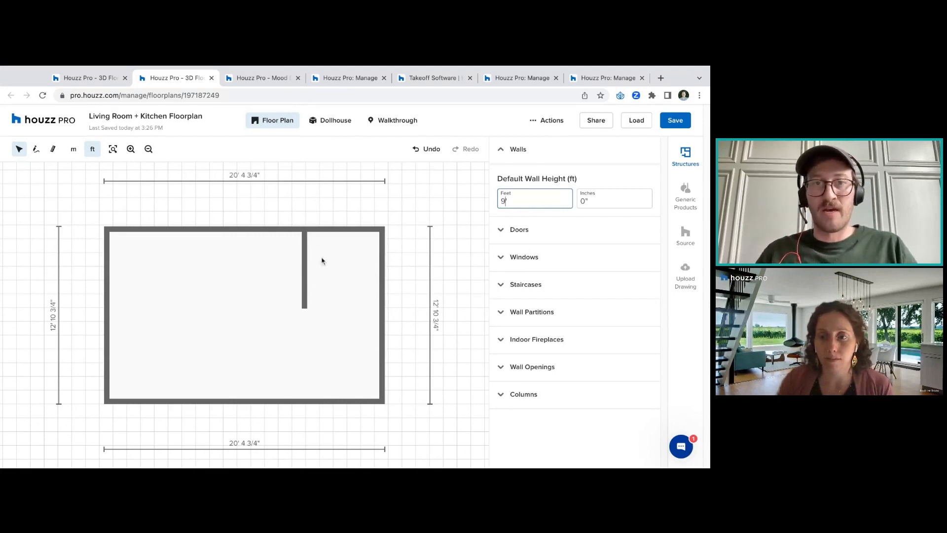
Set the short interior wall's custom height to 3' 2"
{"action": "left_click", "coordinate": [305, 269]}
{"action": "left_click", "coordinate": [304, 269]}
{"action": "left_click", "coordinate": [514, 345]}
{"action": "key", "text": "BackSpace"}
{"action": "type", "text": "3"}
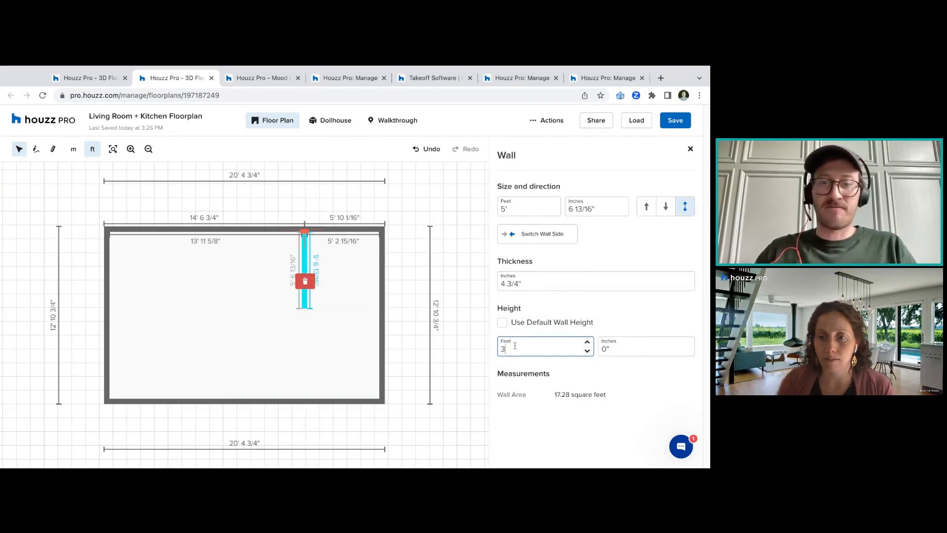
{"action": "key", "text": "Tab"}
{"action": "type", "text": "2"}
{"action": "left_click", "coordinate": [606, 320]}
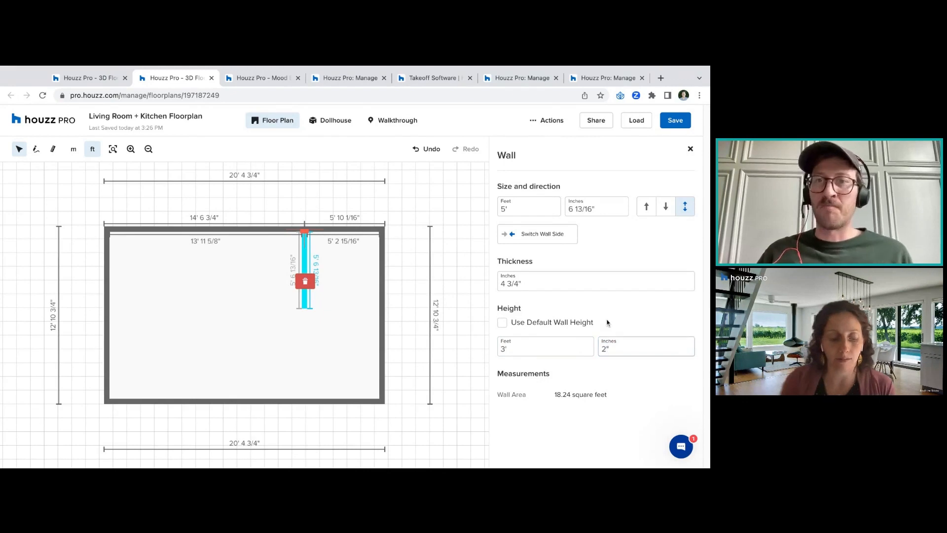
View the low interior wall in the dollhouse and walkthrough views, ending on the 2D floor plan
{"action": "left_click", "coordinate": [333, 124]}
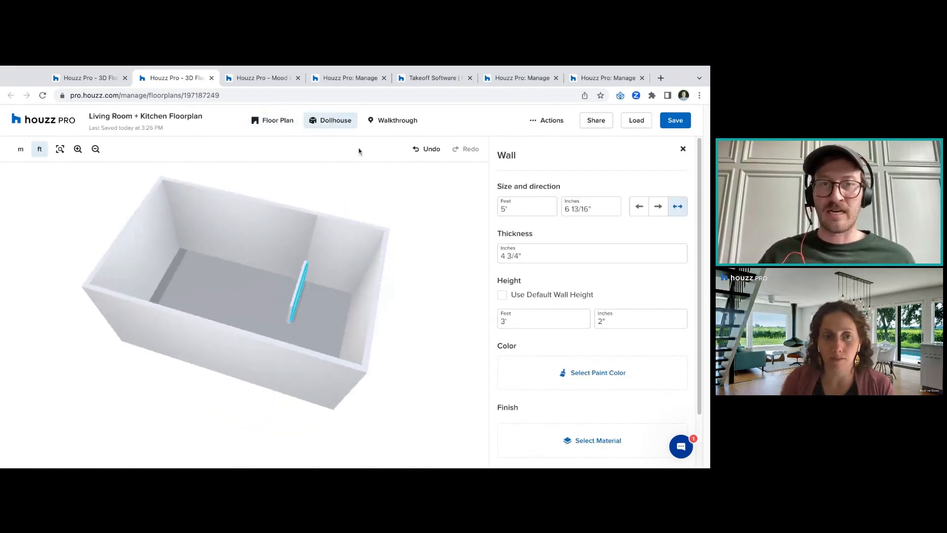
{"action": "left_click", "coordinate": [394, 121]}
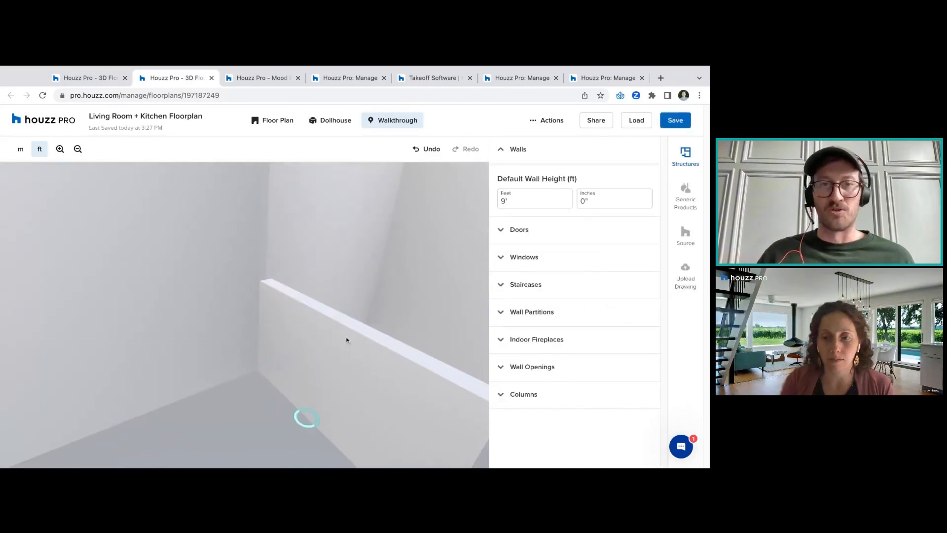
{"action": "left_click", "coordinate": [274, 121]}
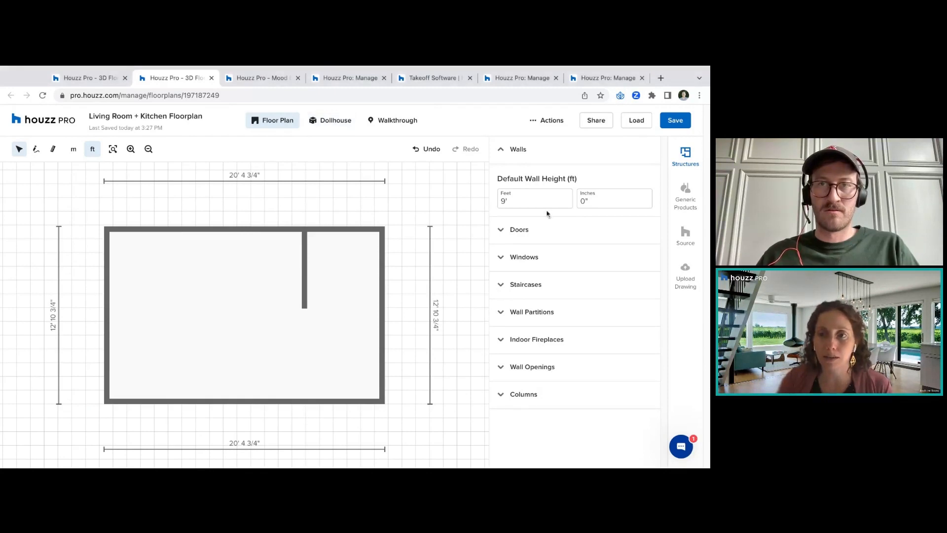
Browse the saved floor plans available for loading and return to the Living Room + Kitchen Floorplan
{"action": "left_click", "coordinate": [640, 126]}
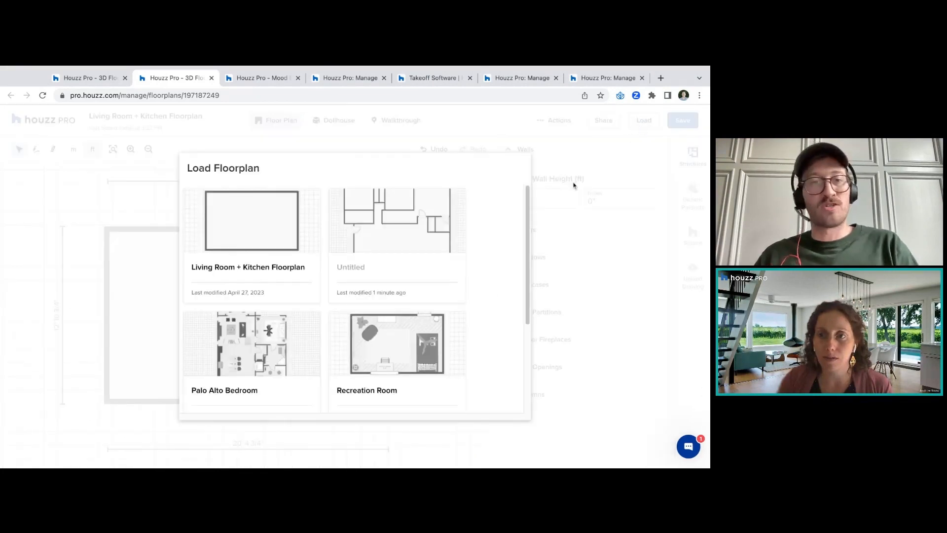
{"action": "mouse_move", "coordinate": [522, 307]}
{"action": "left_mouse_down"}
{"action": "mouse_move", "coordinate": [528, 402]}
{"action": "mouse_move", "coordinate": [528, 318]}
{"action": "left_mouse_up"}
{"action": "left_click", "coordinate": [521, 311]}
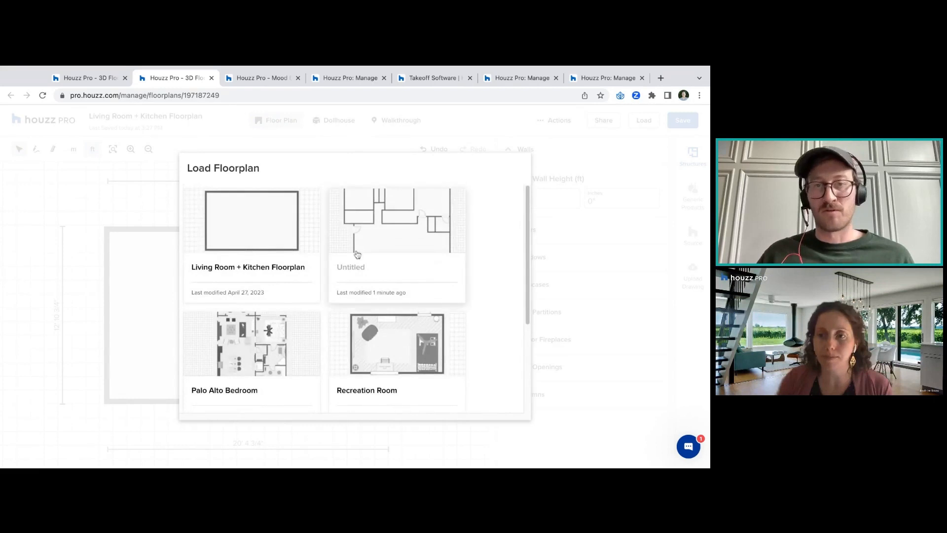
{"action": "left_click", "coordinate": [301, 190]}
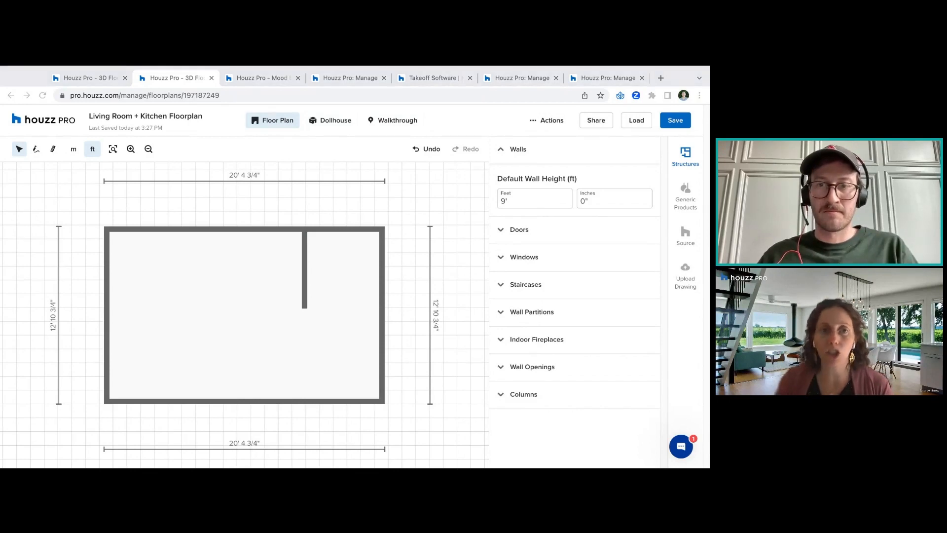
{"action": "left_click", "coordinate": [565, 199]}
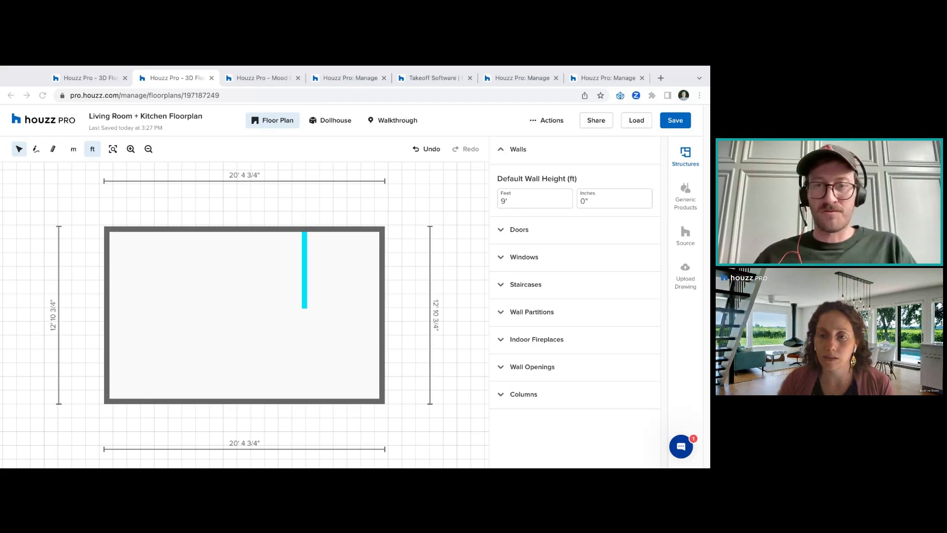
{"action": "key", "text": "super+Tab"}
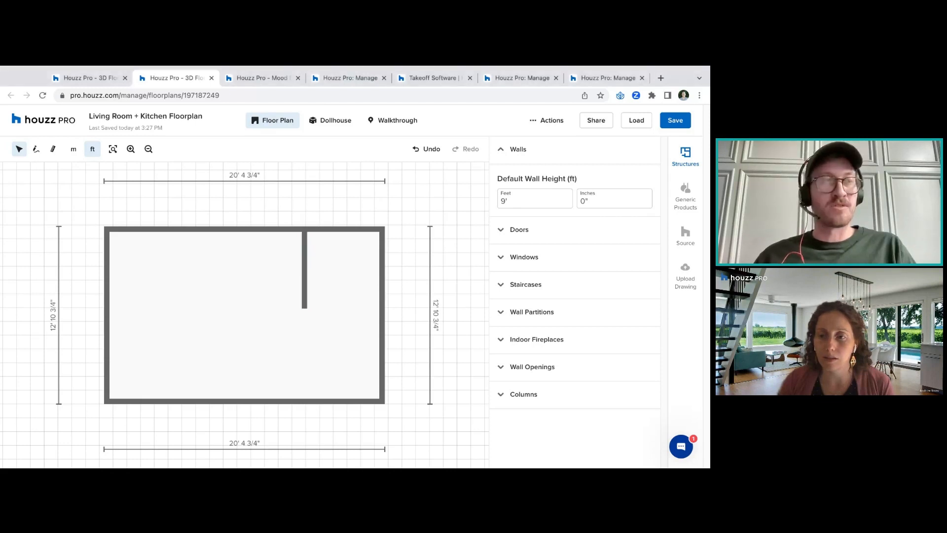
Examine the size, thickness, height and area properties of the room's upper wall and lower wall
{"action": "left_click", "coordinate": [138, 231]}
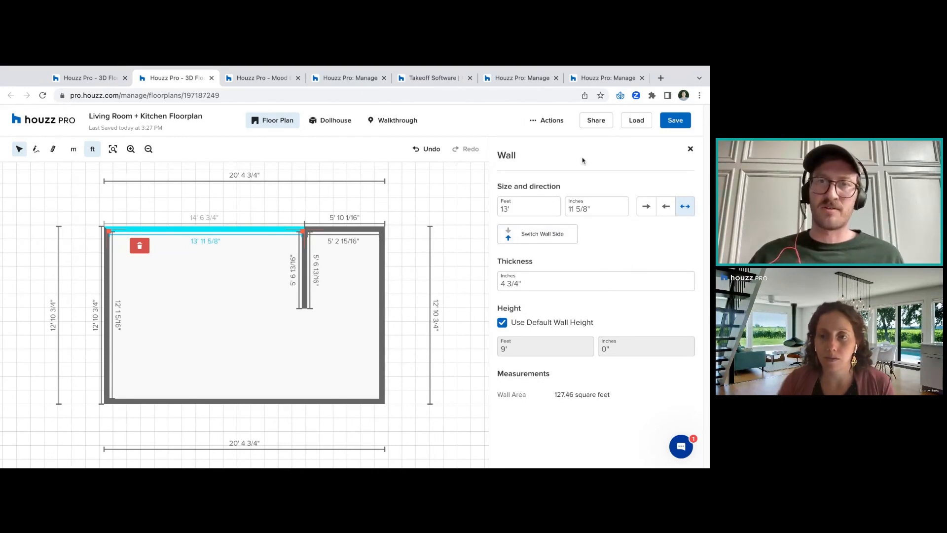
{"action": "left_click", "coordinate": [689, 150]}
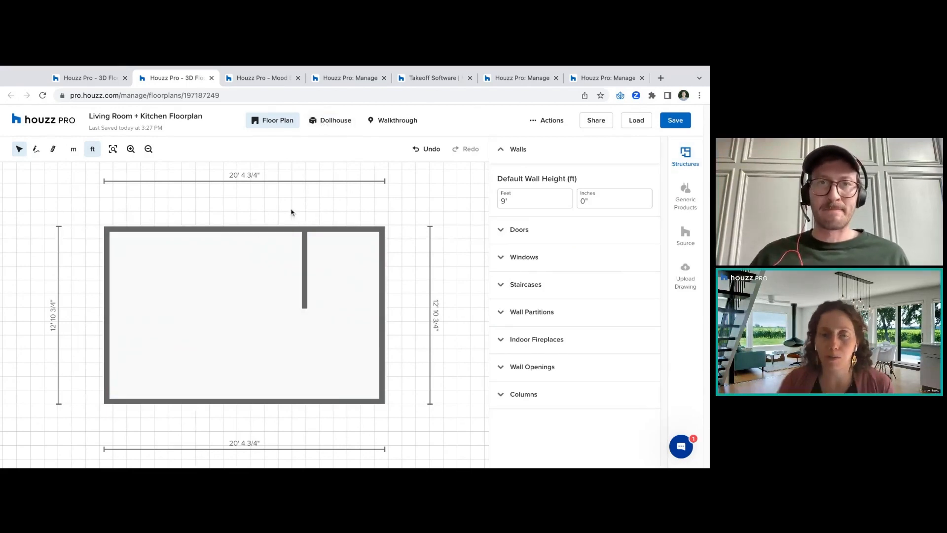
{"action": "left_click", "coordinate": [288, 228]}
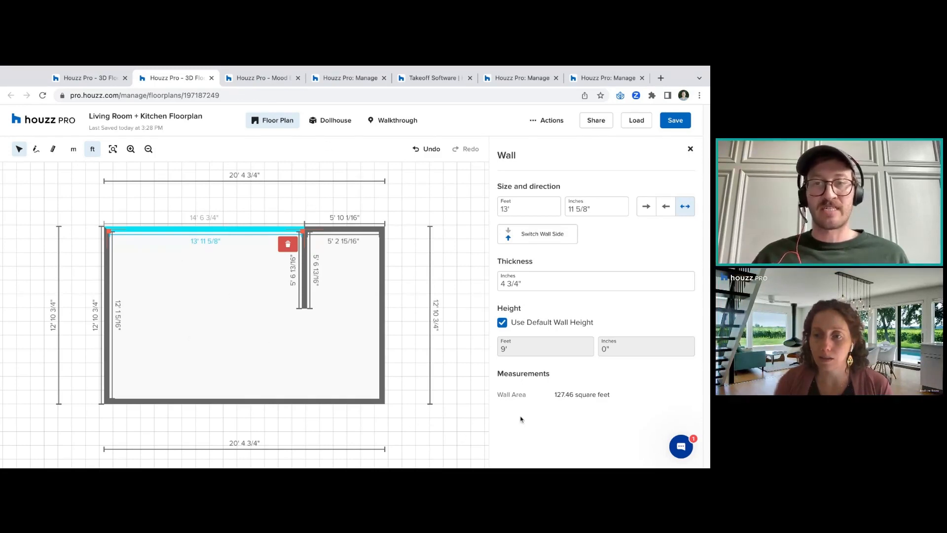
{"action": "left_click", "coordinate": [329, 402]}
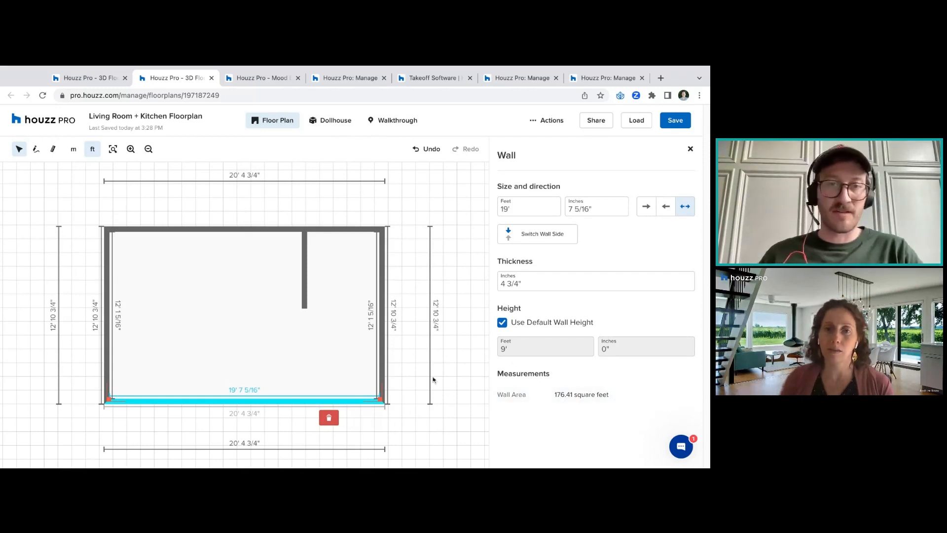
Examine the size, thickness, height and area properties of the right wall and the longer upper wall segment
{"action": "left_click", "coordinate": [382, 336]}
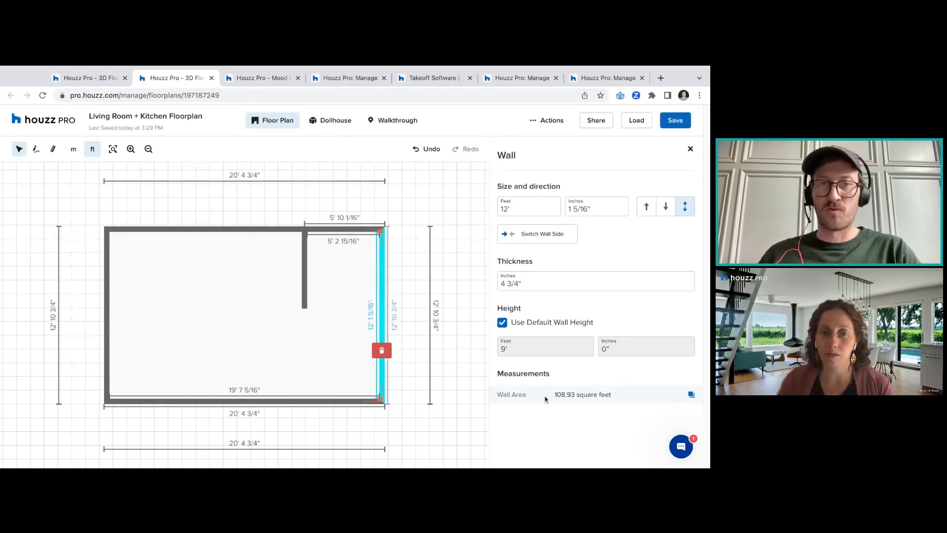
{"action": "left_click", "coordinate": [260, 231]}
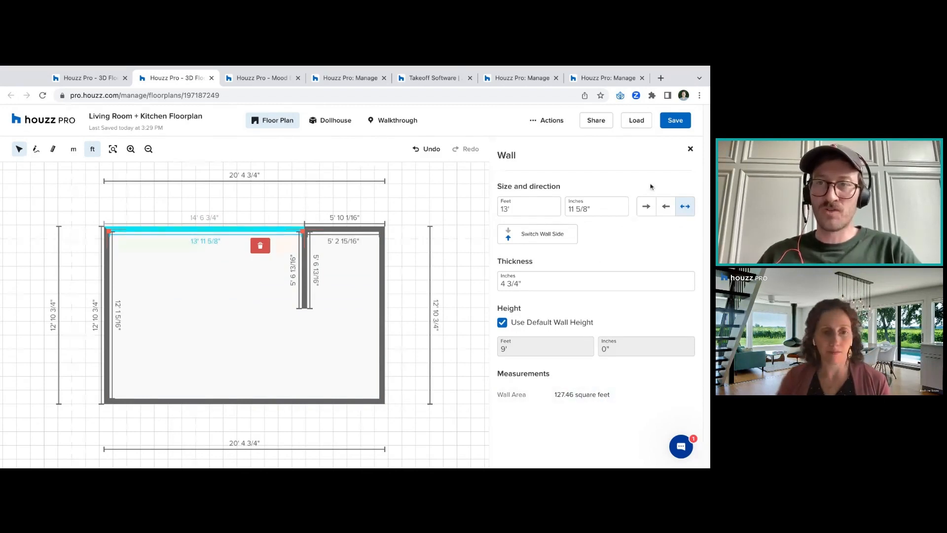
{"action": "key", "text": "Escape"}
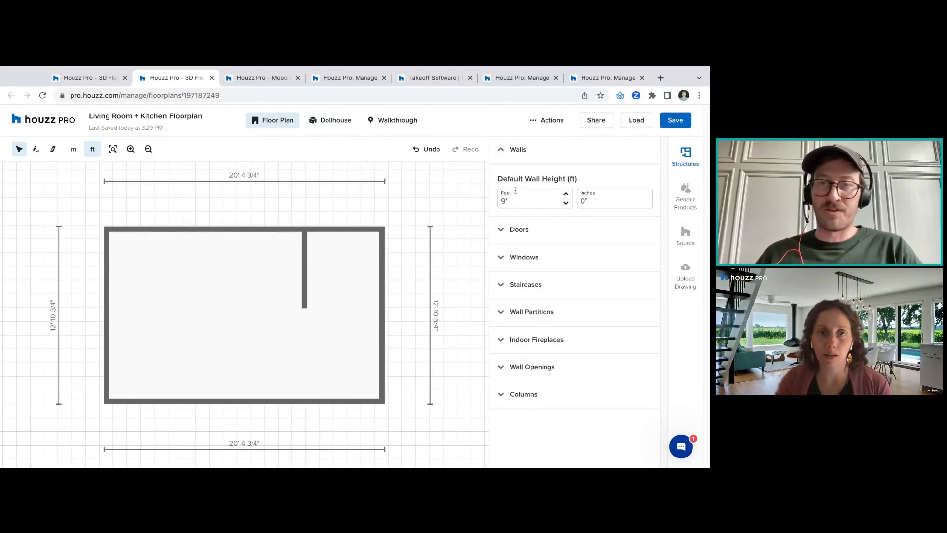
Delete the short interior wall and show the empty room in the dollhouse view
{"action": "left_click", "coordinate": [304, 285]}
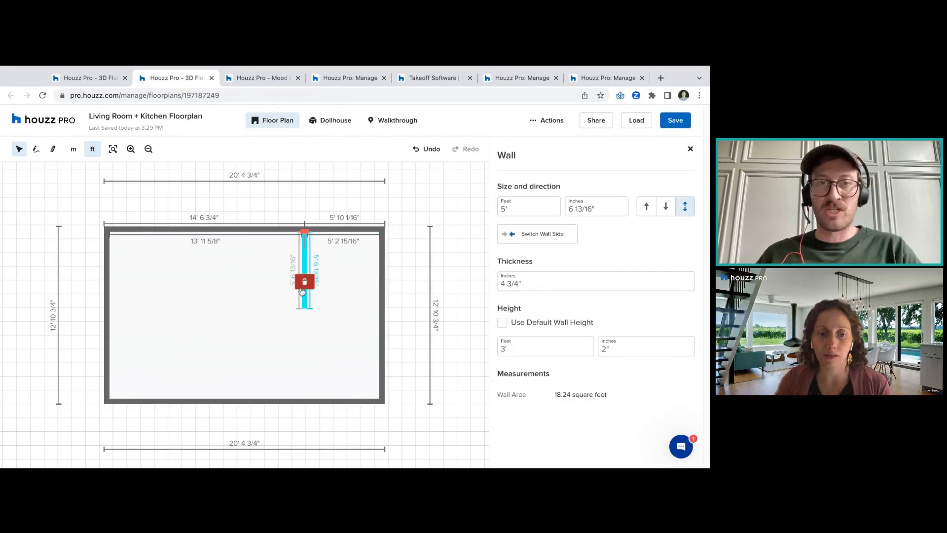
{"action": "left_click", "coordinate": [304, 285]}
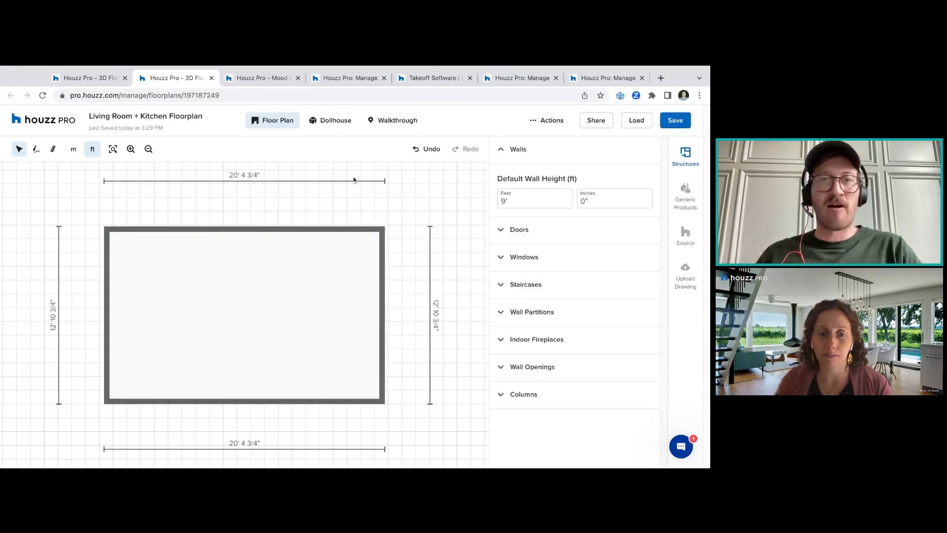
{"action": "left_click", "coordinate": [334, 126]}
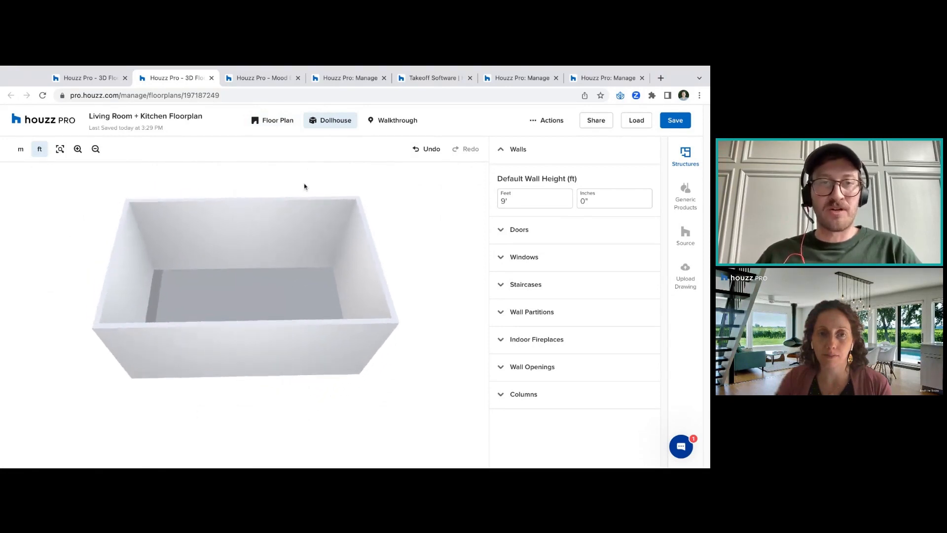
Examine the back wall's paint color and finish options, including its tile materials, and return to the wall properties
{"action": "left_click", "coordinate": [300, 252]}
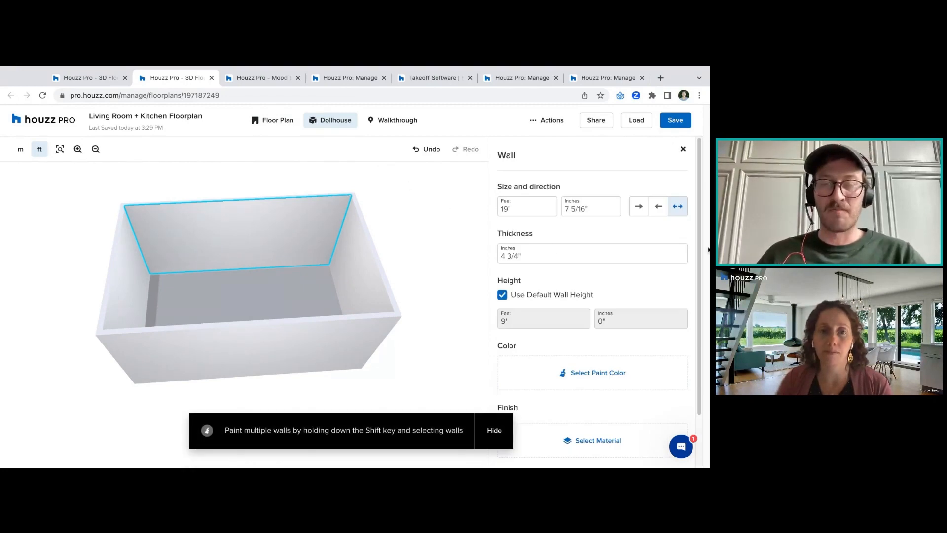
{"action": "scroll", "coordinate": [699, 248], "scroll_direction": "down", "scroll_amount": 1}
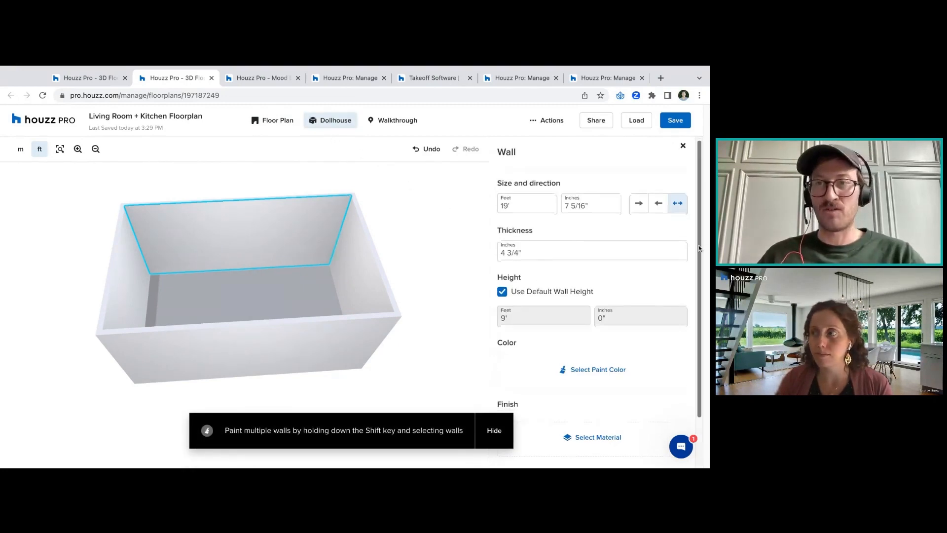
{"action": "scroll", "coordinate": [699, 249], "scroll_direction": "down", "scroll_amount": 1}
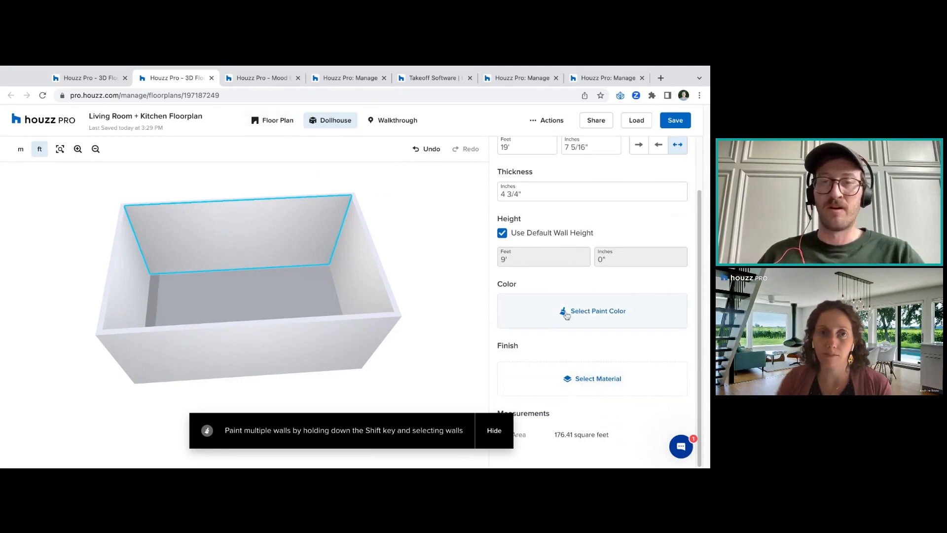
{"action": "left_click_drag", "start_coordinate": [526, 283], "coordinate": [503, 284]}
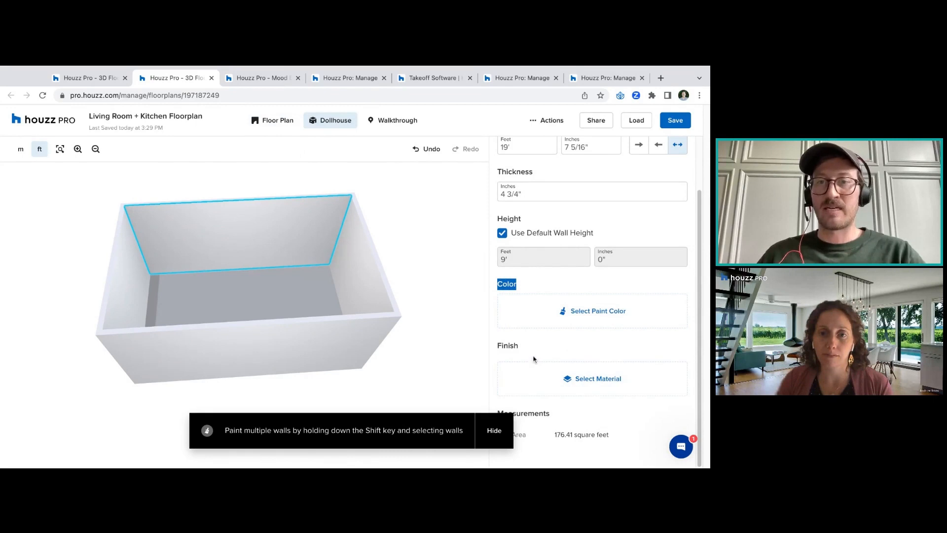
{"action": "left_click_drag", "start_coordinate": [530, 354], "coordinate": [530, 355]}
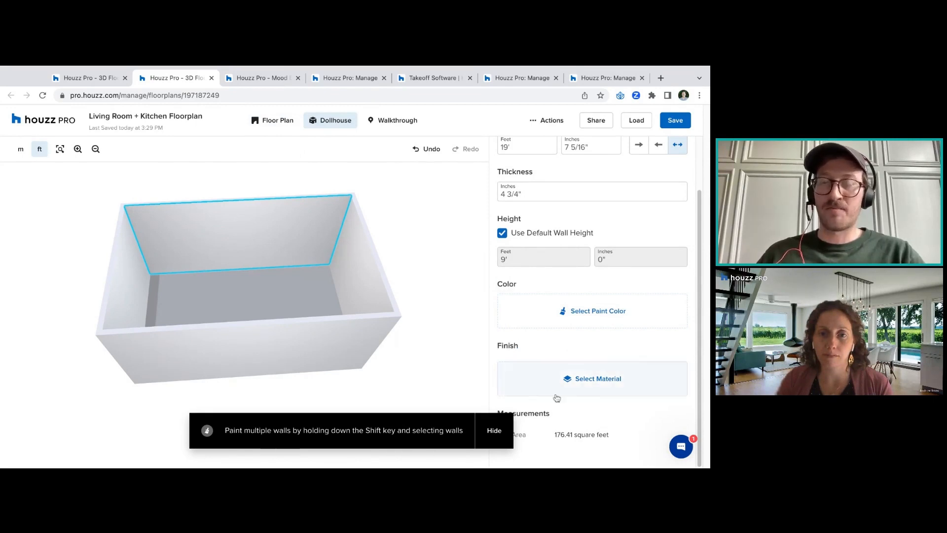
{"action": "left_click", "coordinate": [568, 384]}
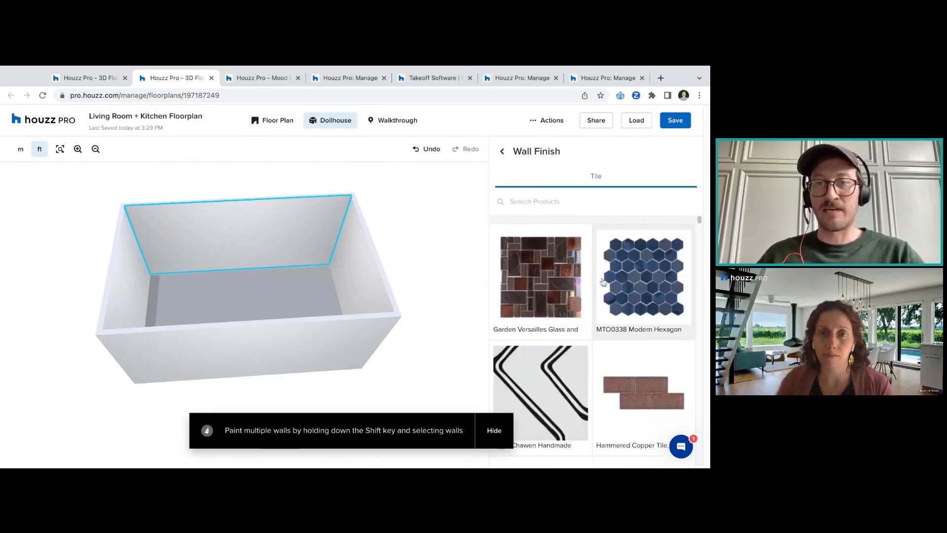
{"action": "left_click", "coordinate": [502, 152]}
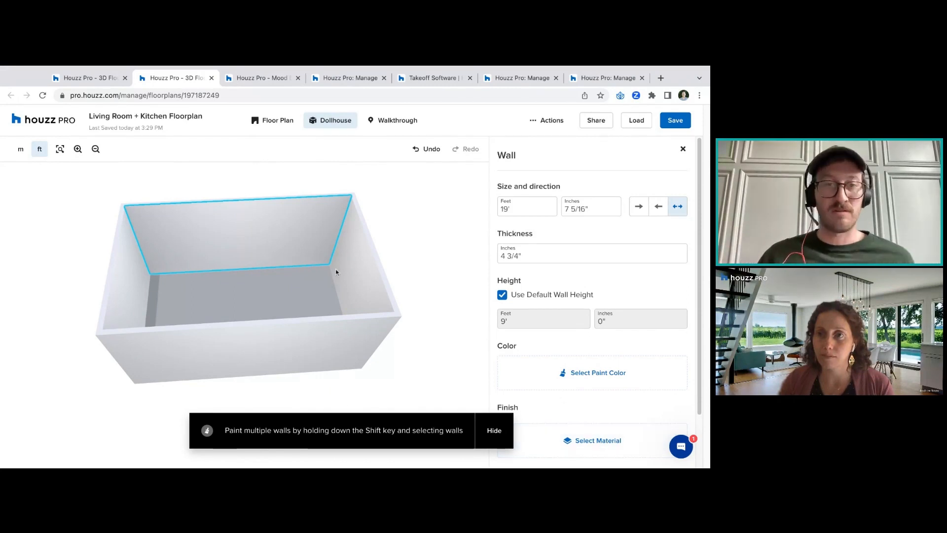
Browse the catalogue of tile finishes available for the back wall and return to the wall properties
{"action": "left_click", "coordinate": [577, 440]}
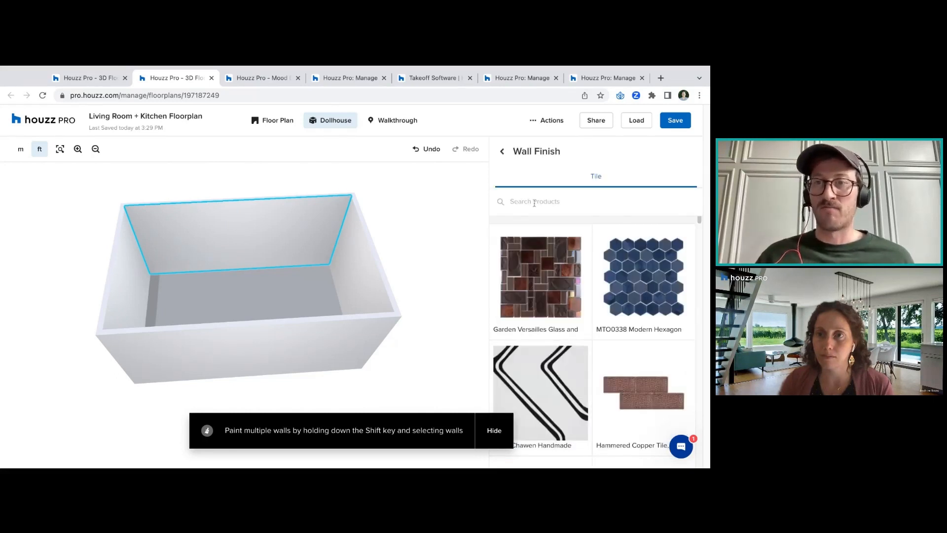
{"action": "left_click_drag", "start_coordinate": [700, 223], "coordinate": [700, 336]}
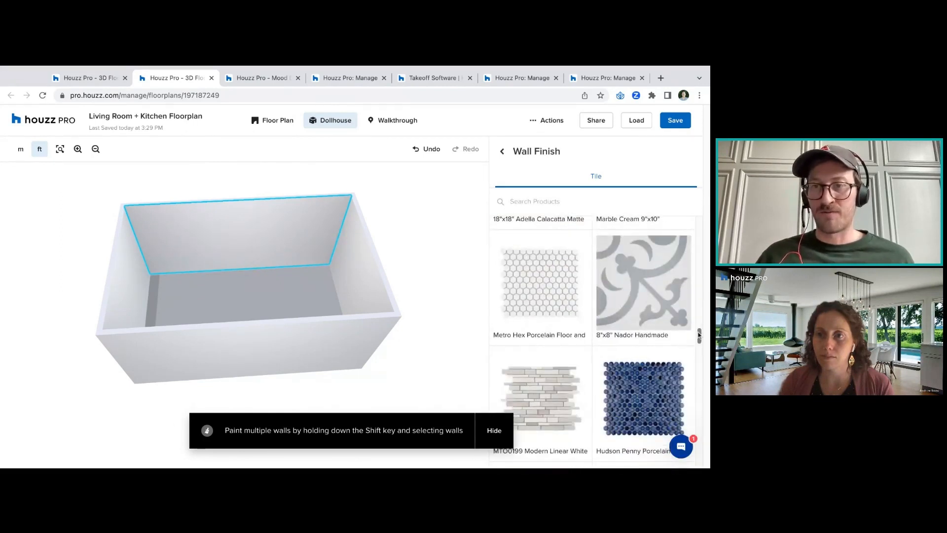
{"action": "scroll", "coordinate": [705, 380], "scroll_direction": "down", "scroll_amount": 10}
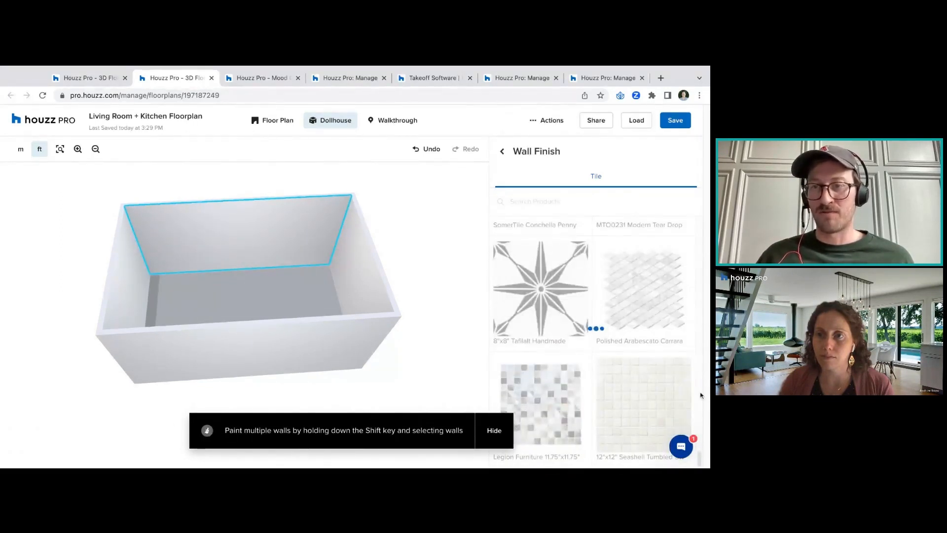
{"action": "scroll", "coordinate": [698, 372], "scroll_direction": "up", "scroll_amount": 10}
{"action": "scroll", "coordinate": [698, 373], "scroll_direction": "up", "scroll_amount": 10}
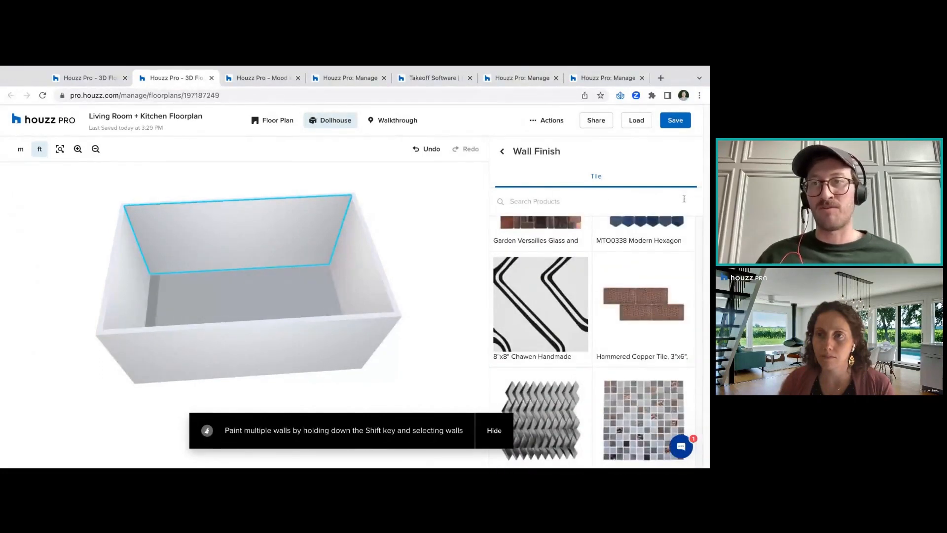
{"action": "scroll", "coordinate": [699, 222], "scroll_direction": "up", "scroll_amount": 5}
{"action": "left_click_drag", "start_coordinate": [700, 225], "coordinate": [699, 219]}
{"action": "left_click", "coordinate": [615, 198]}
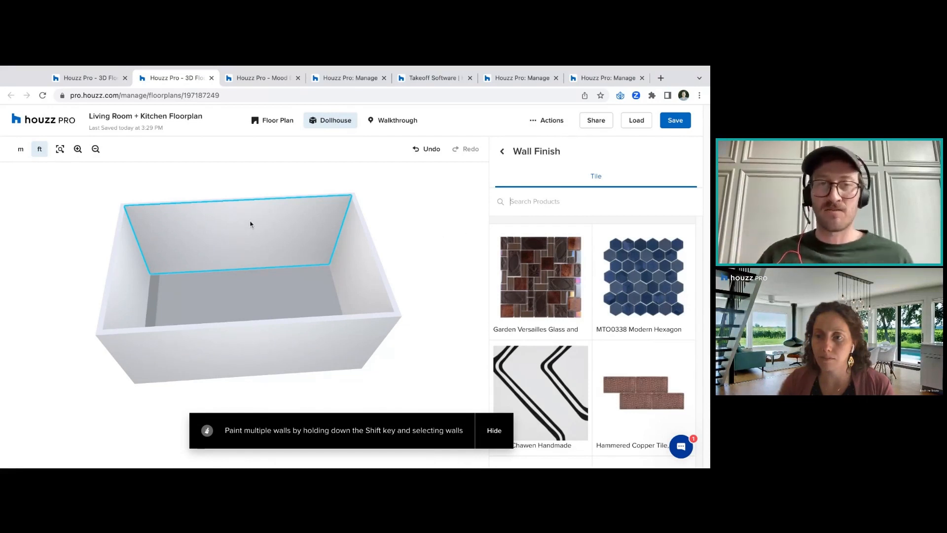
{"action": "left_click", "coordinate": [504, 152]}
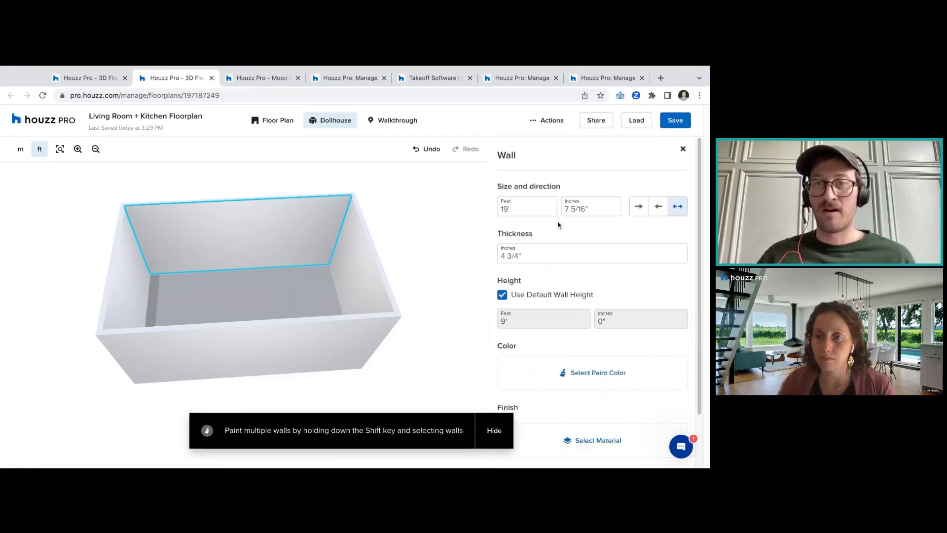
View the Benjamin Moore paint colors offered for the back wall and return to the wall properties
{"action": "left_click", "coordinate": [612, 379]}
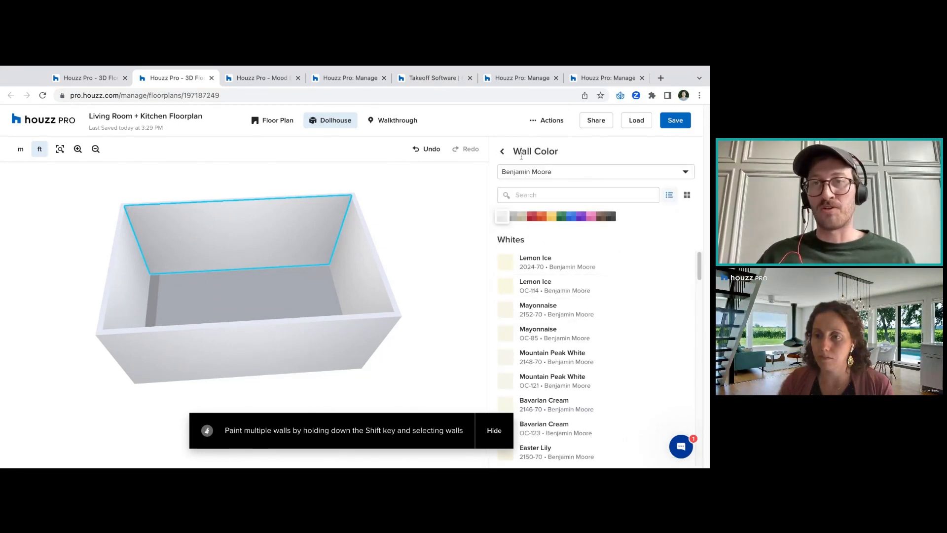
{"action": "left_click", "coordinate": [502, 152]}
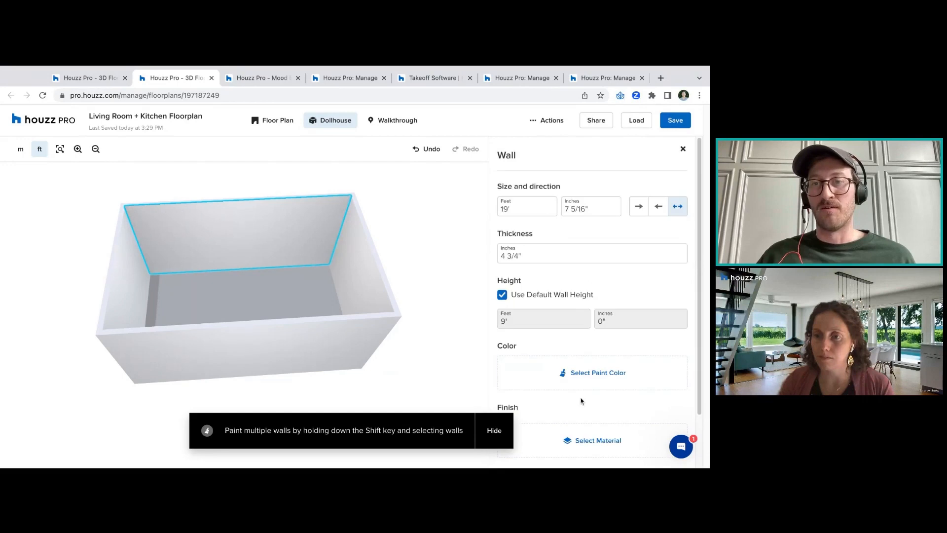
{"action": "double_click", "coordinate": [531, 352]}
{"action": "left_click", "coordinate": [553, 347]}
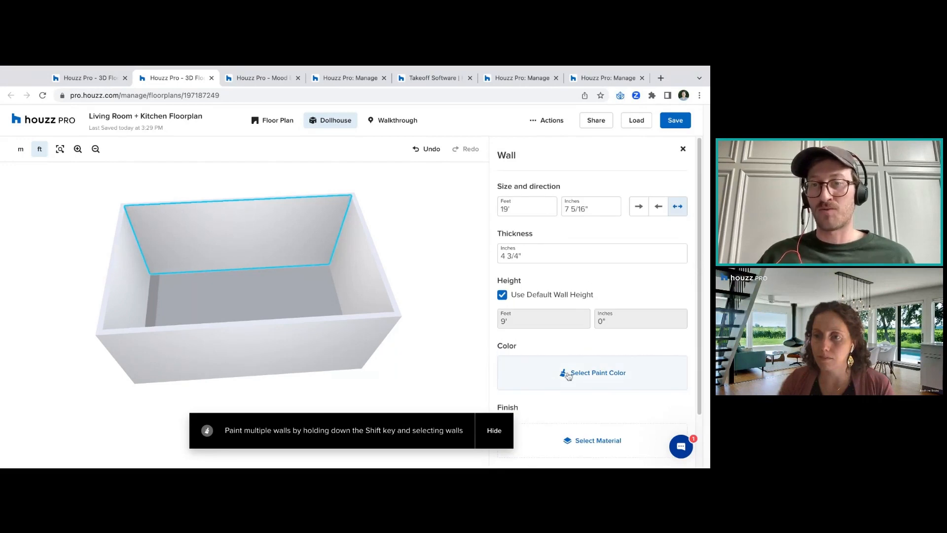
Open the back wall's paint color selection and choose Sherwin-Williams as the paint brand
{"action": "left_click", "coordinate": [569, 376]}
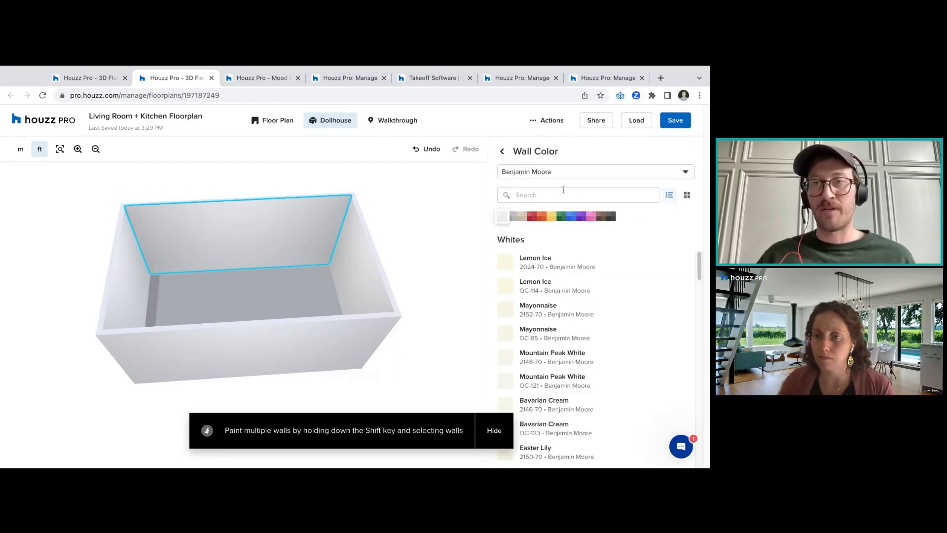
{"action": "left_click", "coordinate": [556, 174]}
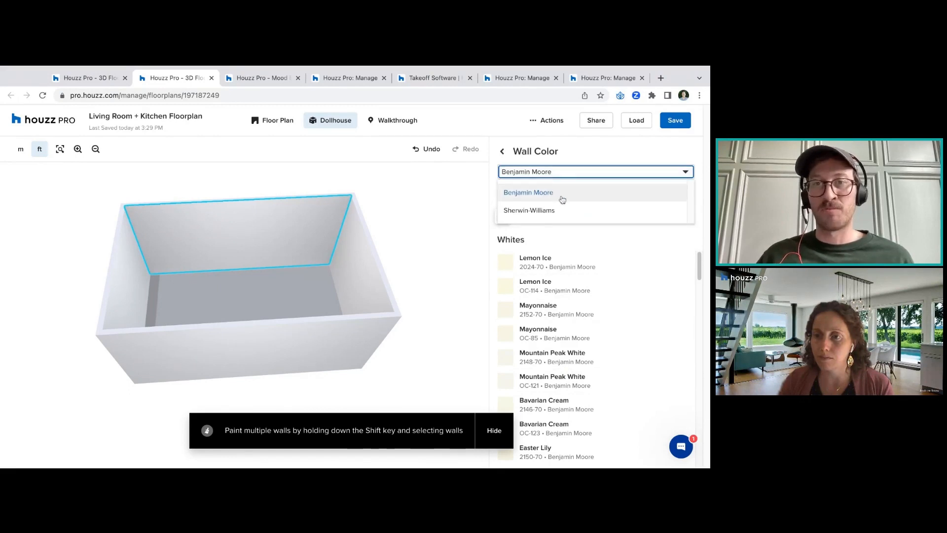
{"action": "left_click", "coordinate": [545, 211]}
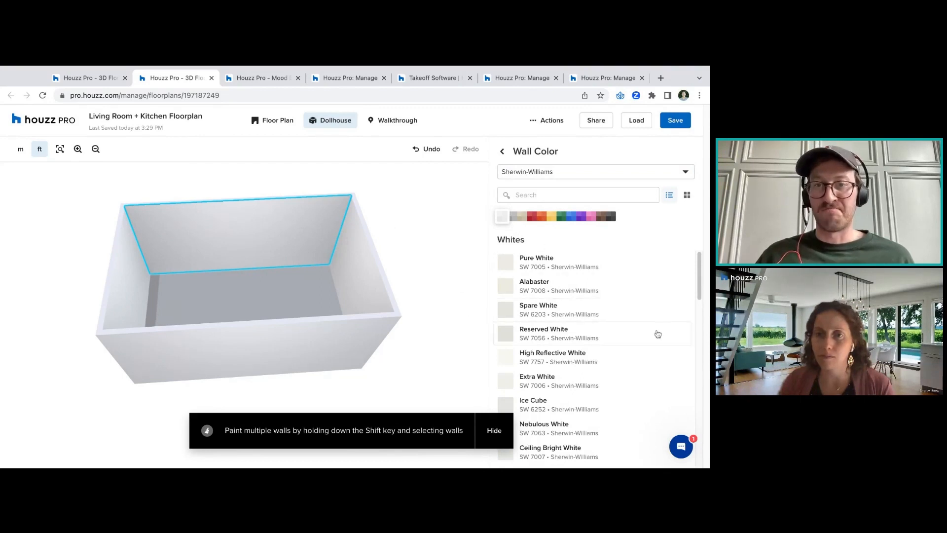
Try the white paints Ice Cube SW 6252 and High Reflective White SW 7757 on the back wall
{"action": "left_click", "coordinate": [630, 398]}
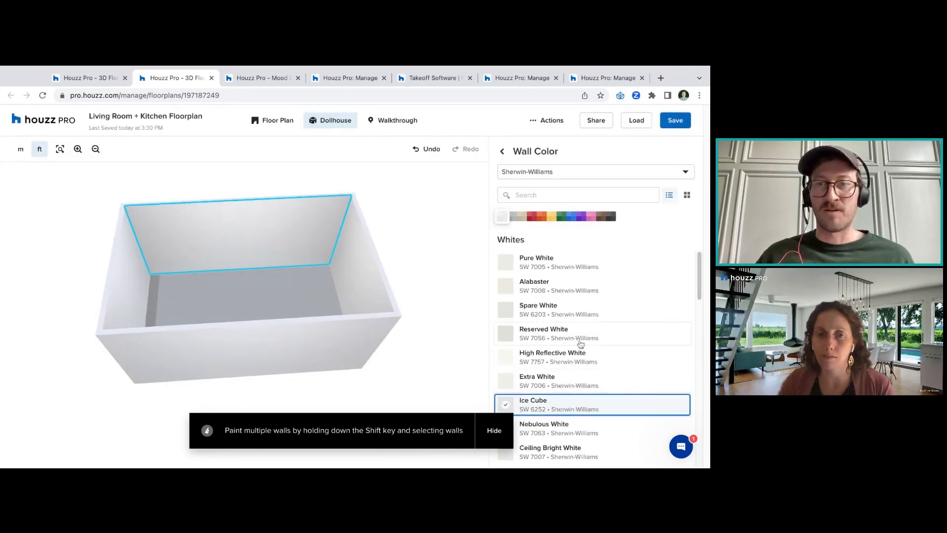
{"action": "left_click", "coordinate": [581, 362]}
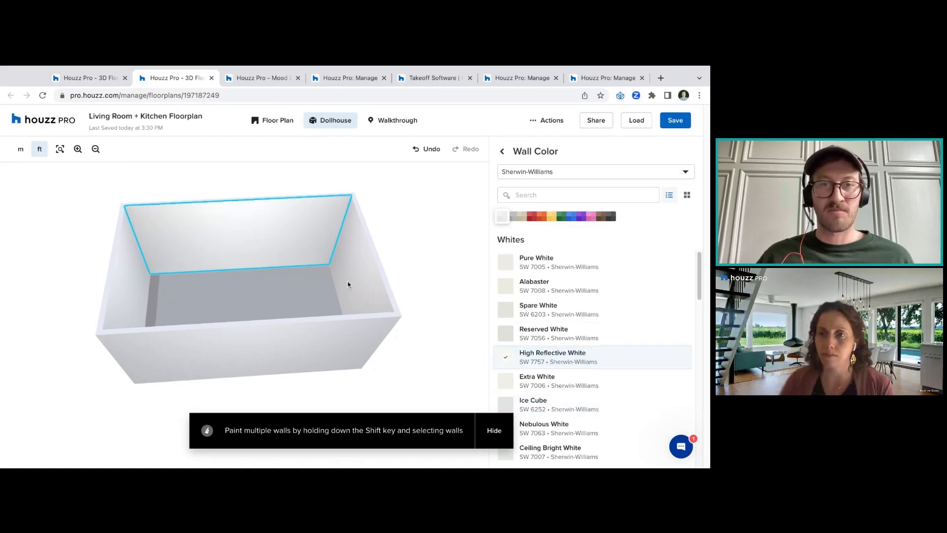
{"action": "left_click", "coordinate": [363, 302]}
{"action": "left_click", "coordinate": [341, 237]}
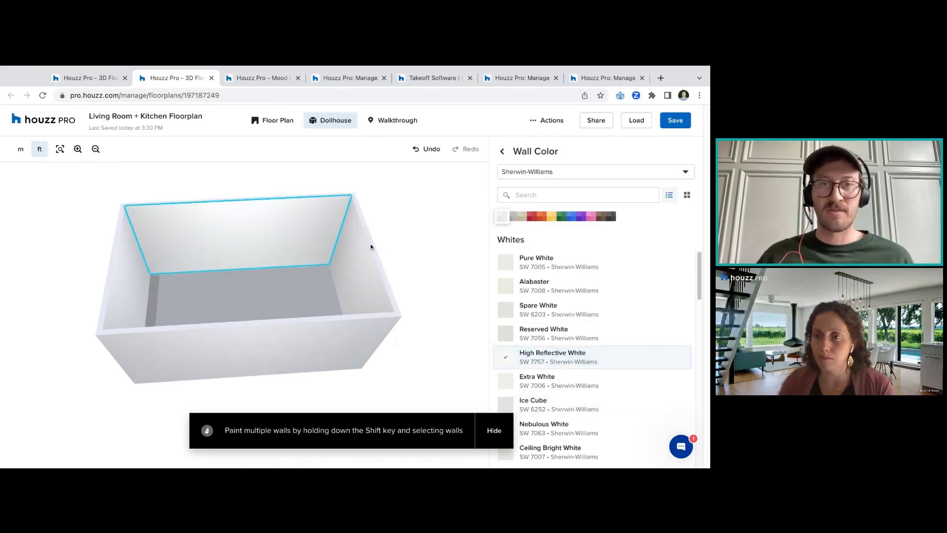
Paint the back wall with Queen Anne's Lace SW 6420 from the Sherwin-Williams neutrals
{"action": "left_click", "coordinate": [562, 218]}
{"action": "left_click", "coordinate": [524, 221]}
{"action": "left_click", "coordinate": [512, 219]}
{"action": "left_click", "coordinate": [523, 221]}
{"action": "left_click", "coordinate": [542, 336]}
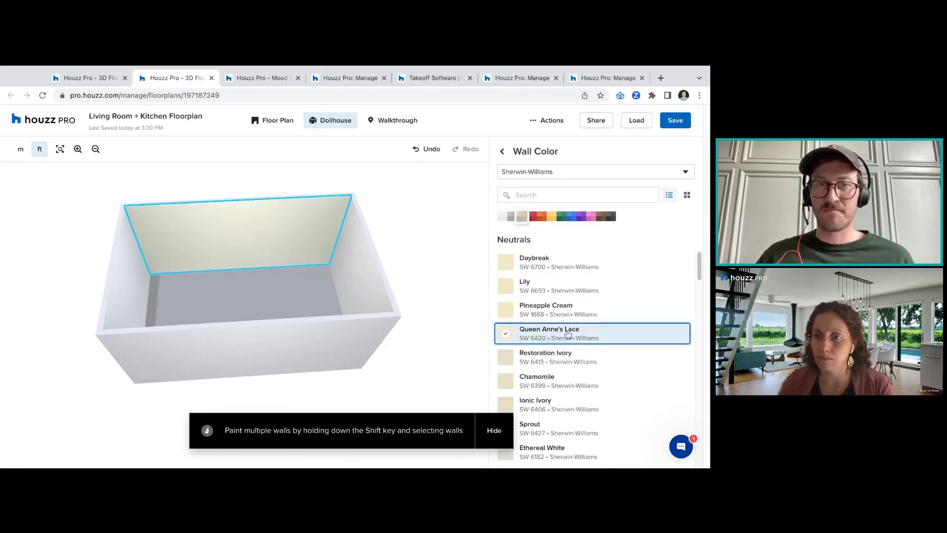
Paint the inner faces of the remaining three walls with the same Queen Anne's Lace color
{"action": "left_click_drag", "start_coordinate": [311, 273], "coordinate": [282, 237]}
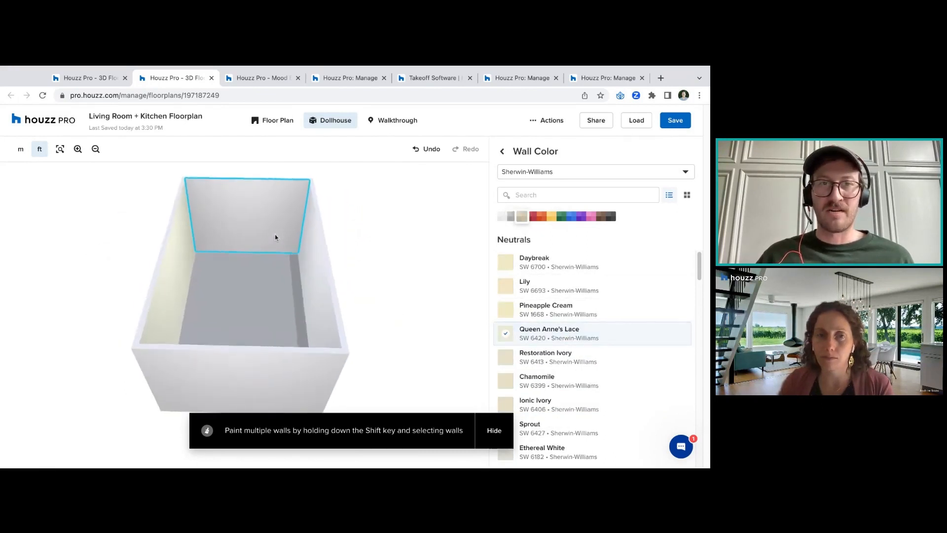
{"action": "left_click", "coordinate": [547, 338]}
{"action": "mouse_move", "coordinate": [288, 276]}
{"action": "left_mouse_down"}
{"action": "mouse_move", "coordinate": [227, 275]}
{"action": "mouse_move", "coordinate": [242, 262]}
{"action": "mouse_move", "coordinate": [305, 290]}
{"action": "mouse_move", "coordinate": [316, 231]}
{"action": "left_mouse_up"}
{"action": "left_click", "coordinate": [277, 241]}
{"action": "left_click", "coordinate": [528, 336]}
{"action": "left_click", "coordinate": [317, 232]}
{"action": "left_click", "coordinate": [512, 334]}
{"action": "left_click_drag", "start_coordinate": [289, 288], "coordinate": [258, 231]}
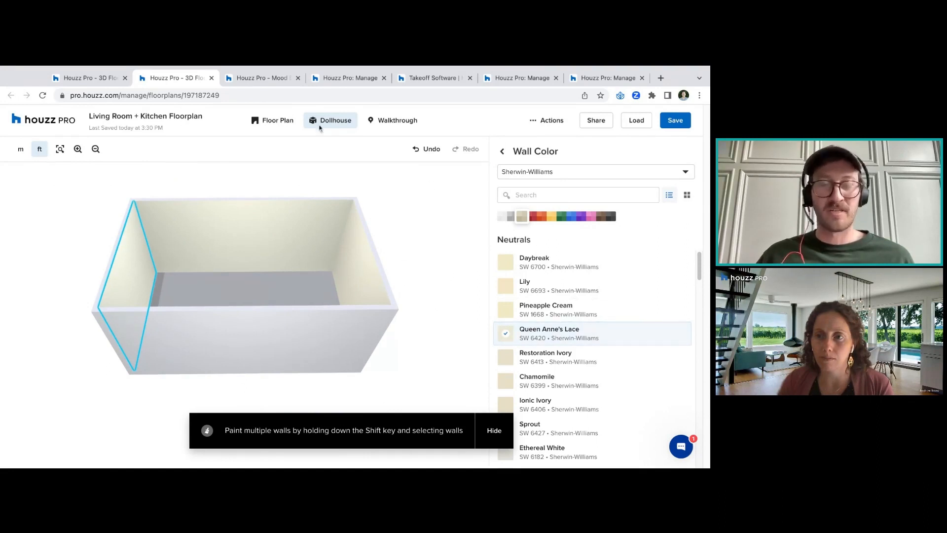
Return to the 2D floor plan and switch the wall paint brand to Benjamin Moore
{"action": "left_click", "coordinate": [281, 121]}
{"action": "left_click", "coordinate": [329, 120]}
{"action": "left_click", "coordinate": [269, 121]}
{"action": "left_click", "coordinate": [521, 173]}
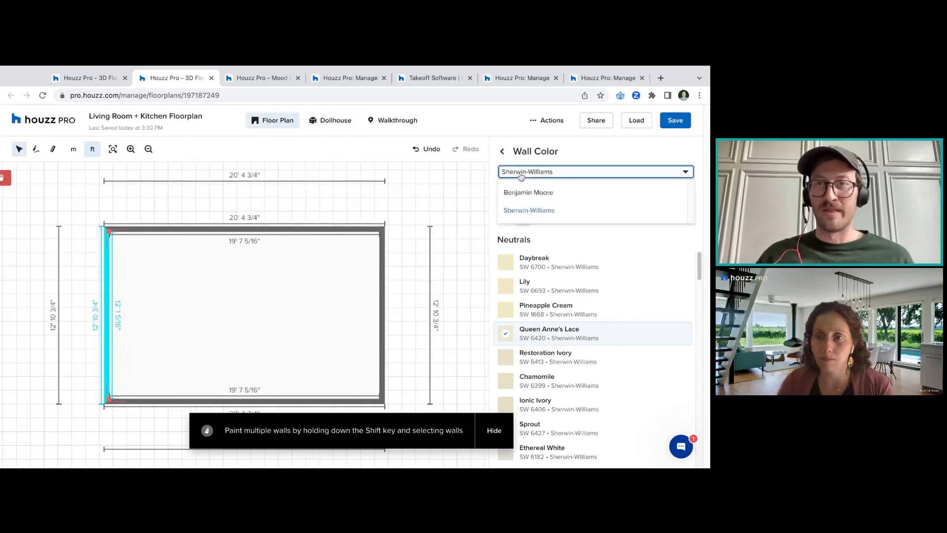
{"action": "left_click", "coordinate": [528, 192]}
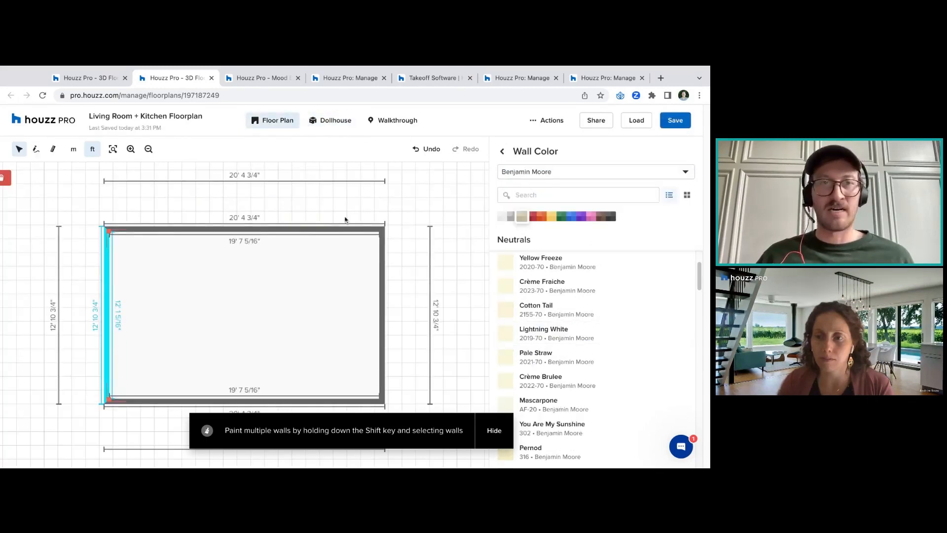
Inspect the painted back wall in the dollhouse view and return to the 2D floor plan
{"action": "left_click", "coordinate": [330, 121]}
{"action": "left_click", "coordinate": [291, 223]}
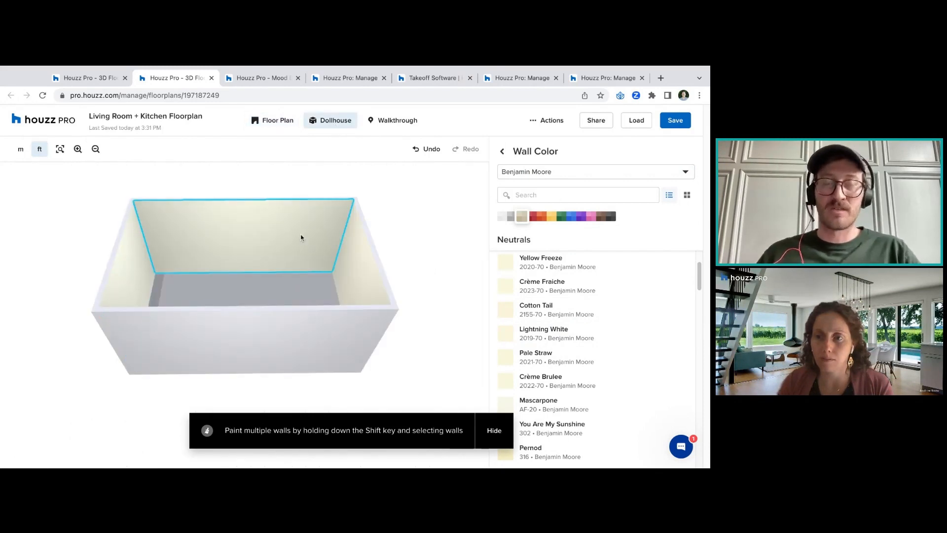
{"action": "left_click", "coordinate": [279, 123]}
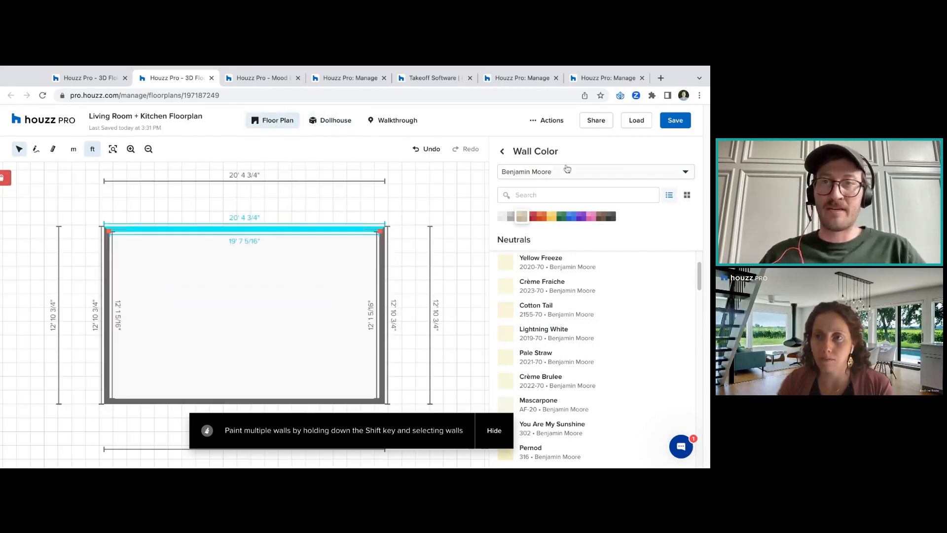
Leave the wall color choices and set the back wall's inner length to 22 feet, 0 inches
{"action": "left_click", "coordinate": [504, 152]}
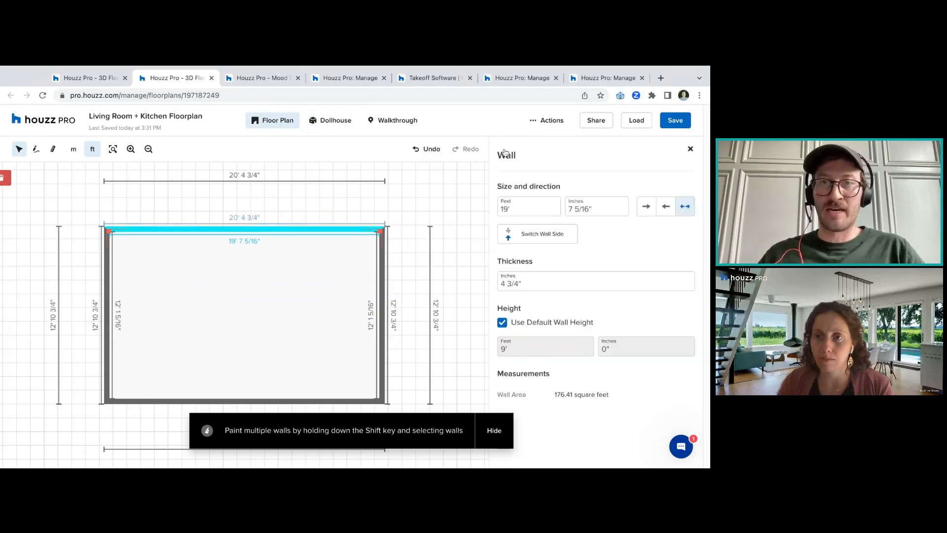
{"action": "left_click", "coordinate": [528, 209]}
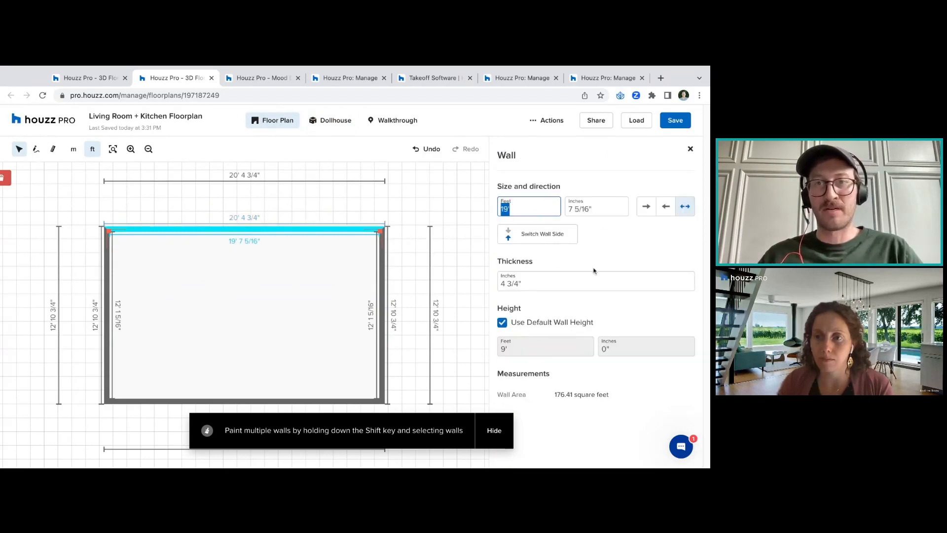
{"action": "type", "text": "2"}
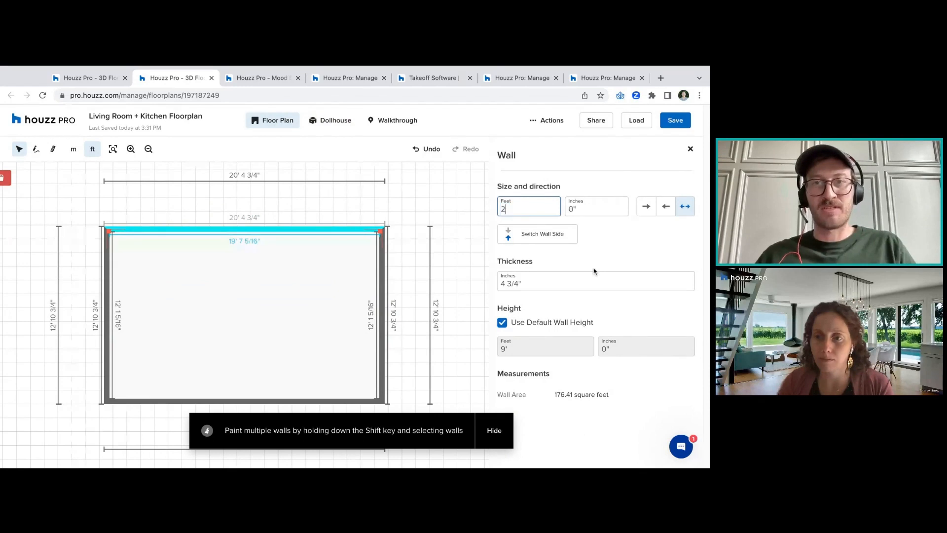
{"action": "type", "text": "2"}
{"action": "key", "text": "Return"}
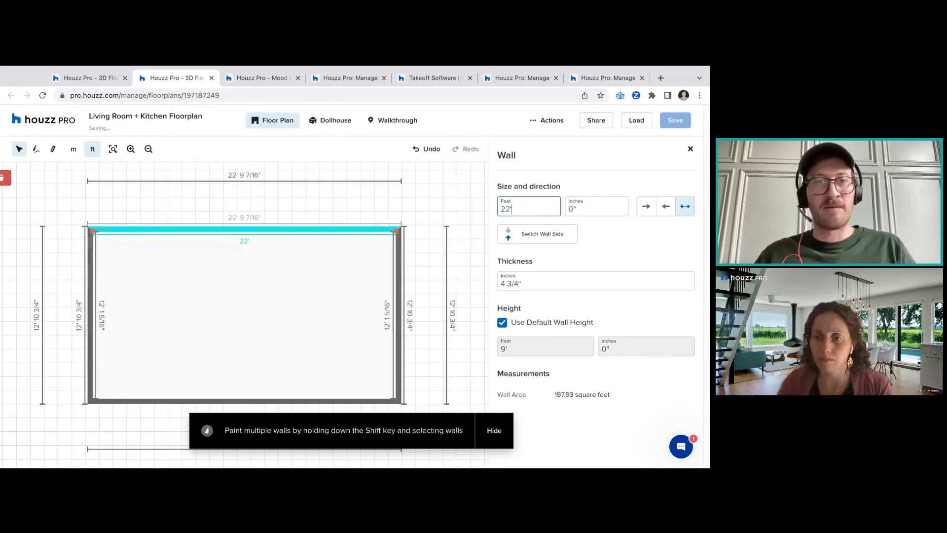
{"action": "left_click", "coordinate": [634, 242]}
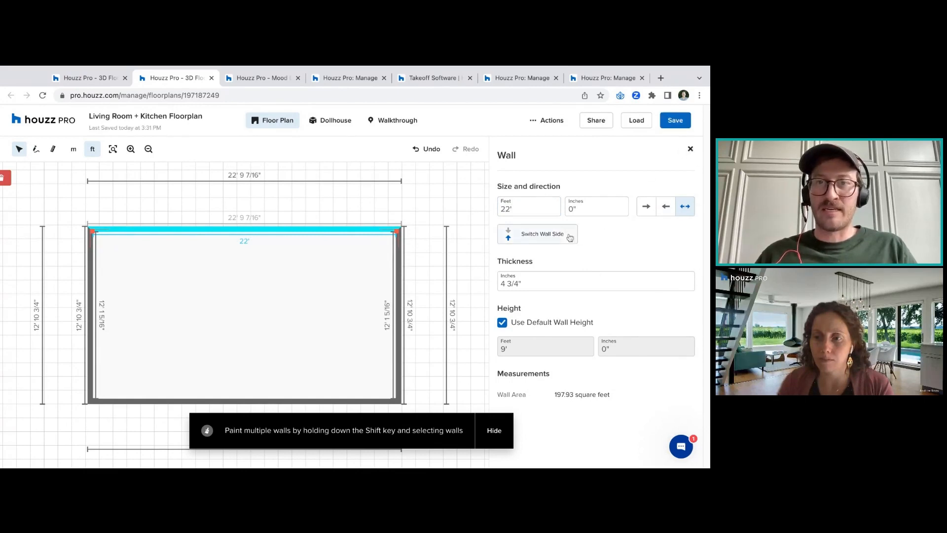
{"action": "triple_click", "coordinate": [535, 284]}
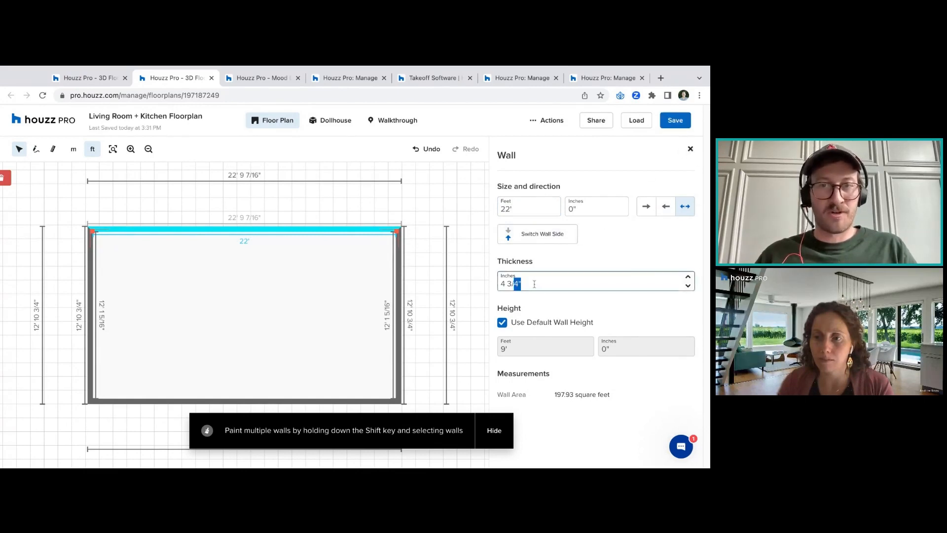
{"action": "left_click", "coordinate": [513, 266]}
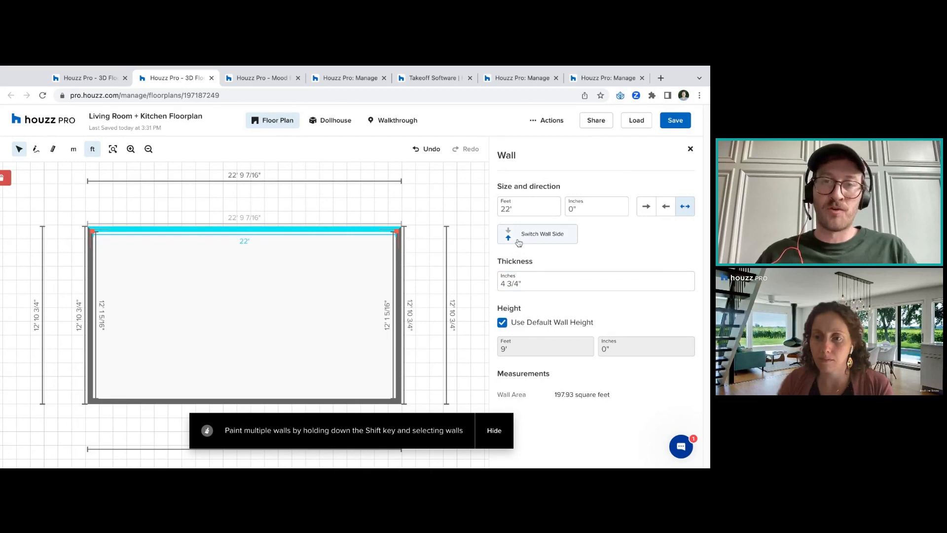
{"action": "left_click", "coordinate": [519, 241]}
{"action": "left_click", "coordinate": [520, 241]}
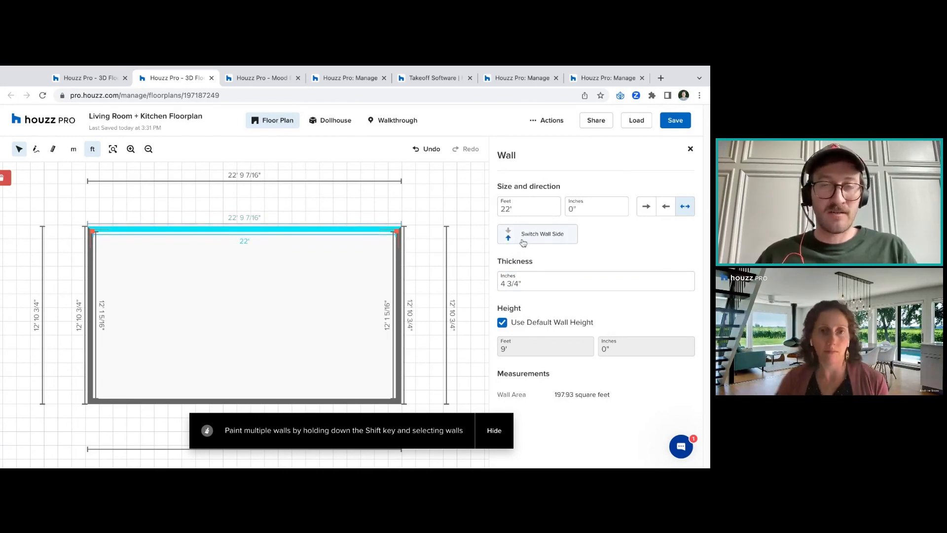
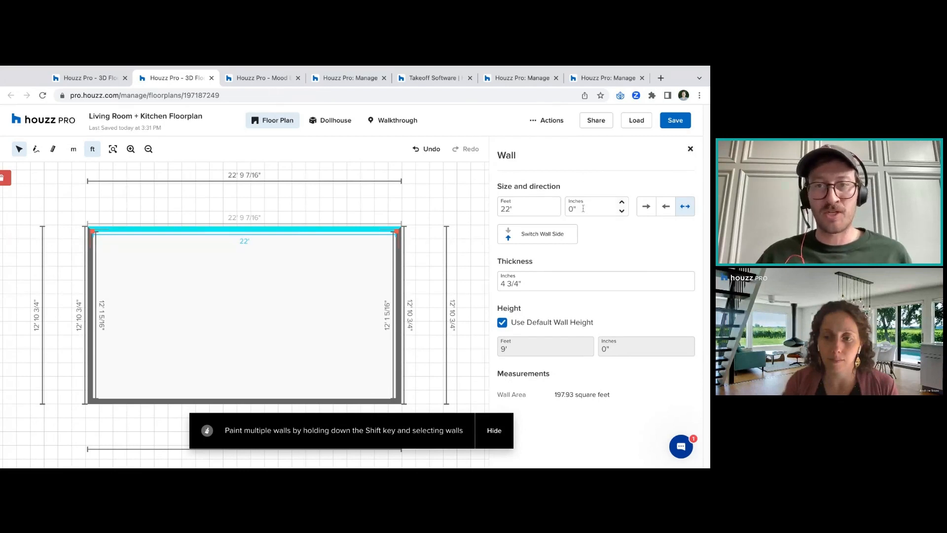
Inspect the lengthened room in the dollhouse view, then return to the 2D floor plan and close the wall's settings
{"action": "left_click", "coordinate": [334, 125]}
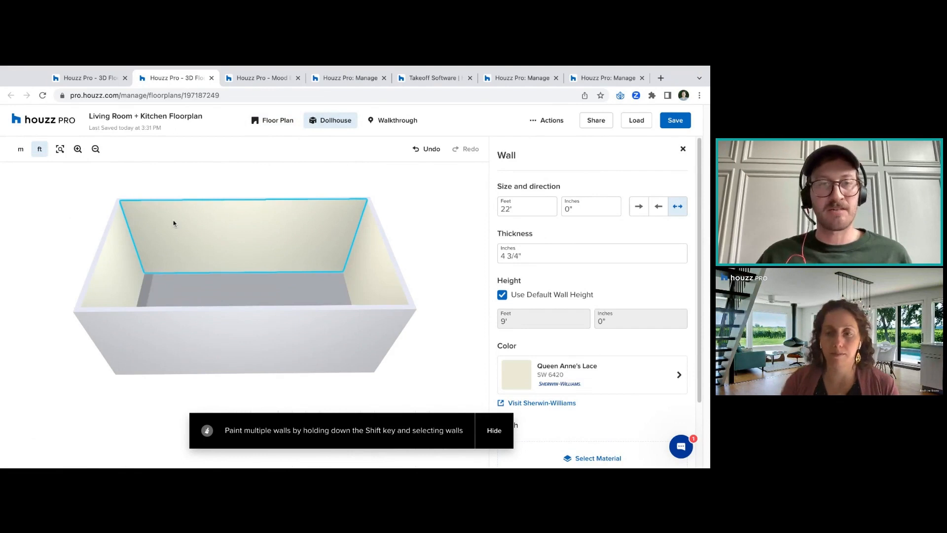
{"action": "left_click", "coordinate": [272, 120]}
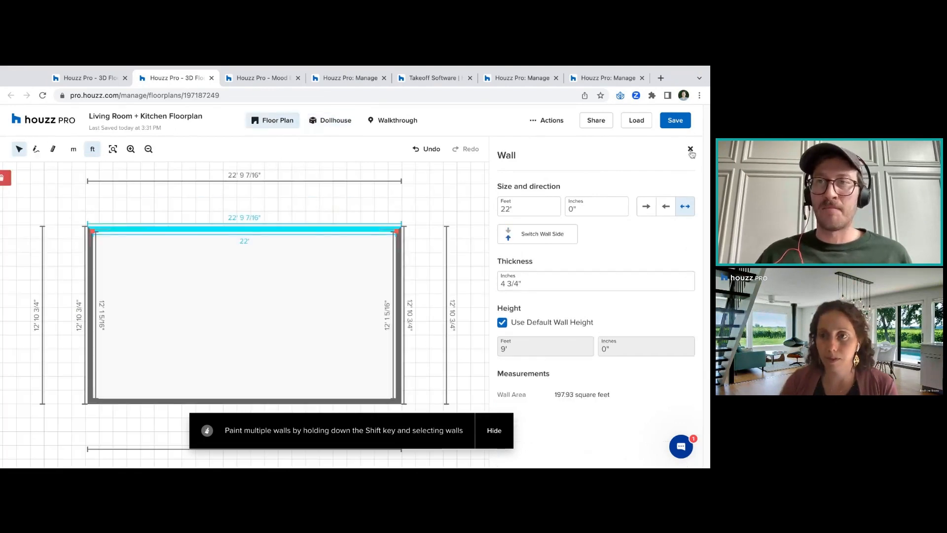
{"action": "left_click", "coordinate": [691, 155]}
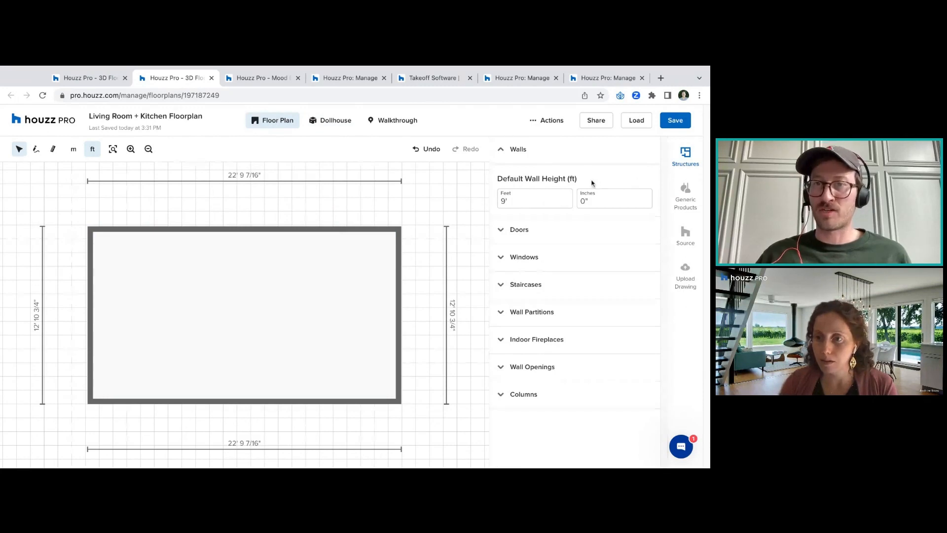
Browse the door catalog and add an Exterior Door Modern 2 - 4-Horizontal to the floor plan
{"action": "left_click", "coordinate": [544, 155]}
{"action": "left_click", "coordinate": [544, 156]}
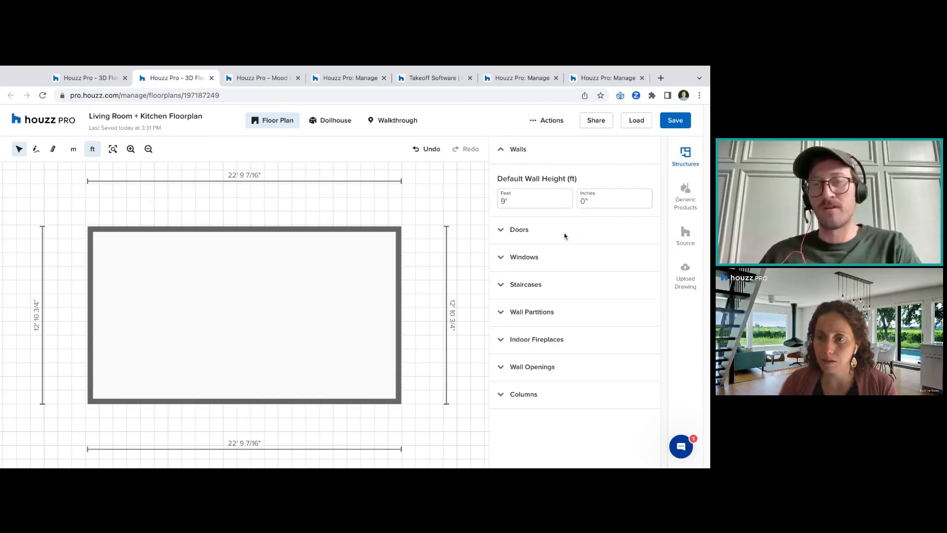
{"action": "left_click", "coordinate": [545, 233]}
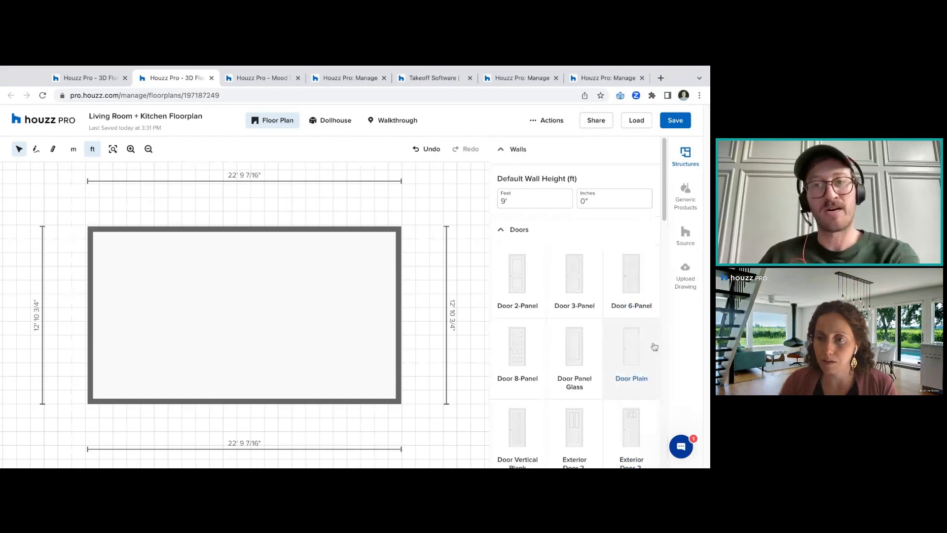
{"action": "mouse_move", "coordinate": [664, 216]}
{"action": "left_mouse_down"}
{"action": "mouse_move", "coordinate": [664, 244]}
{"action": "mouse_move", "coordinate": [664, 225]}
{"action": "left_mouse_up"}
{"action": "left_click", "coordinate": [548, 191]}
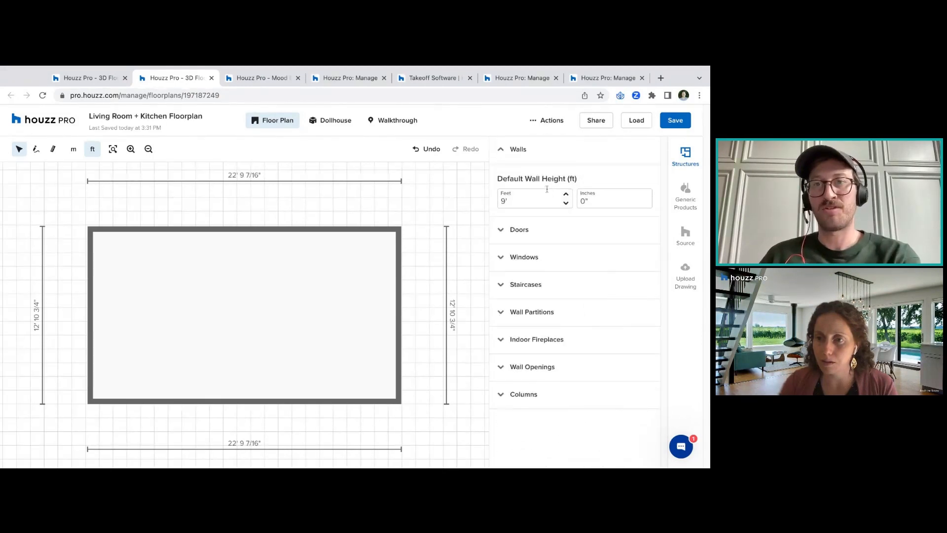
{"action": "left_click", "coordinate": [519, 232]}
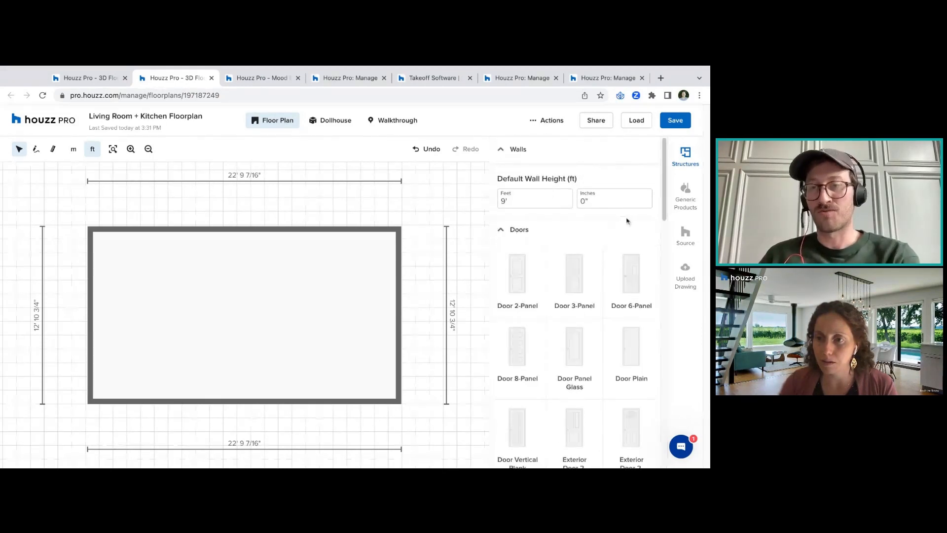
{"action": "scroll", "coordinate": [627, 220], "scroll_direction": "down", "scroll_amount": 3}
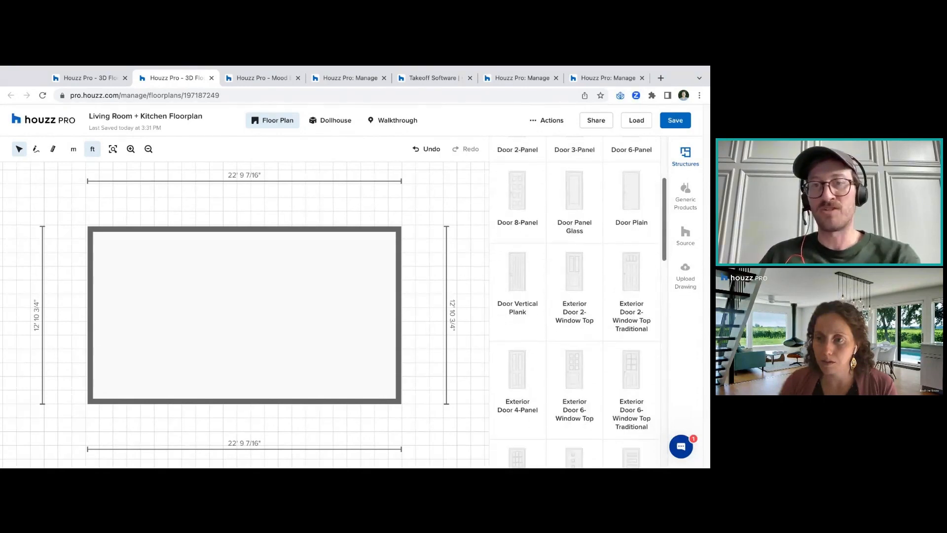
{"action": "scroll", "coordinate": [575, 301], "scroll_direction": "down", "scroll_amount": 2}
{"action": "scroll", "coordinate": [575, 300], "scroll_direction": "down", "scroll_amount": 2}
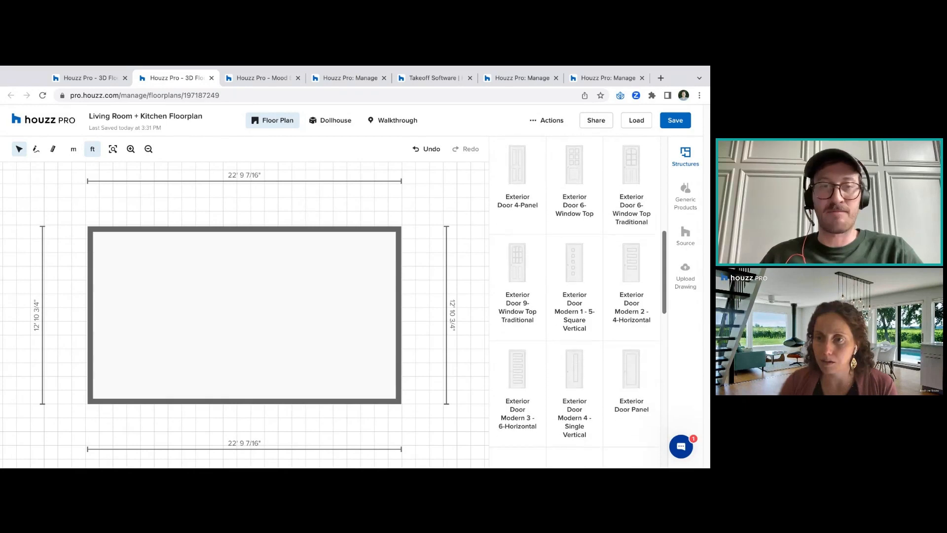
{"action": "scroll", "coordinate": [575, 301], "scroll_direction": "down", "scroll_amount": 1}
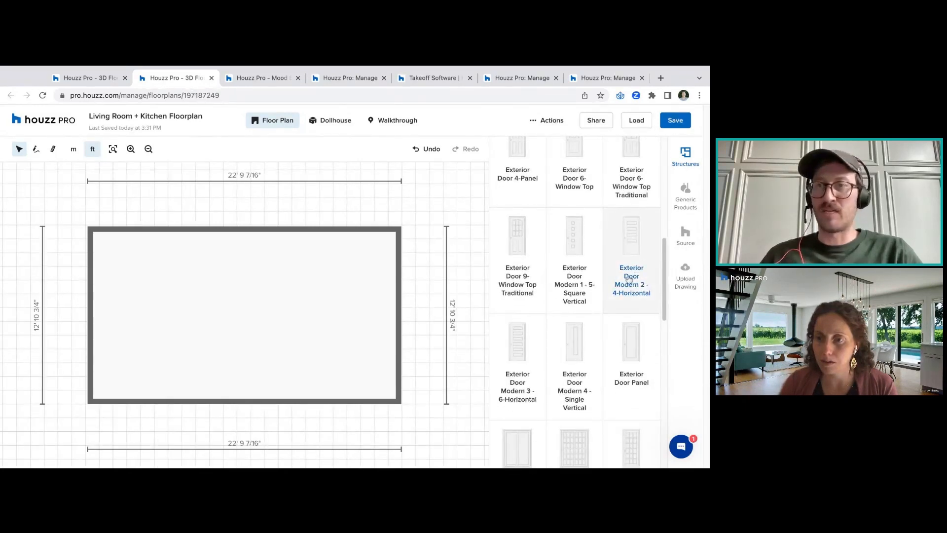
{"action": "left_click_drag", "start_coordinate": [665, 299], "coordinate": [665, 375]}
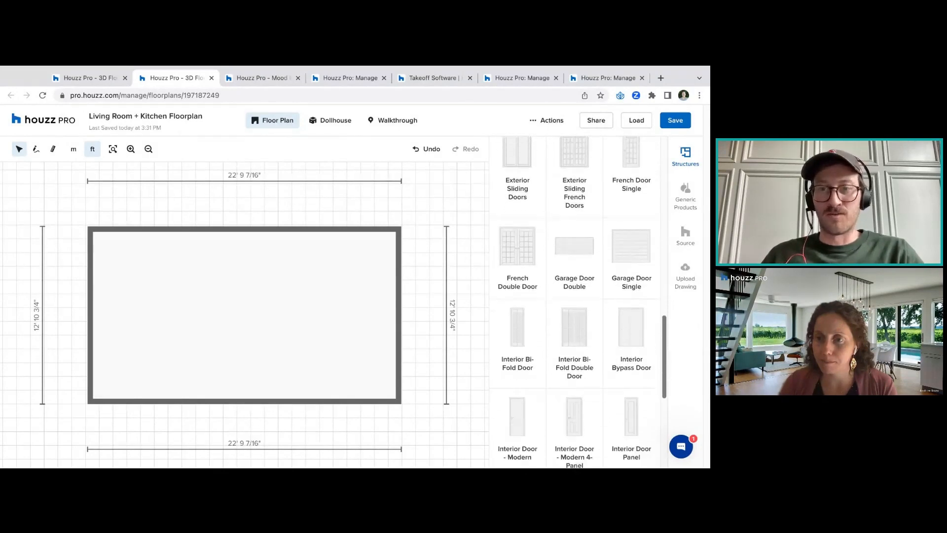
{"action": "scroll", "coordinate": [662, 352], "scroll_direction": "up", "scroll_amount": 8}
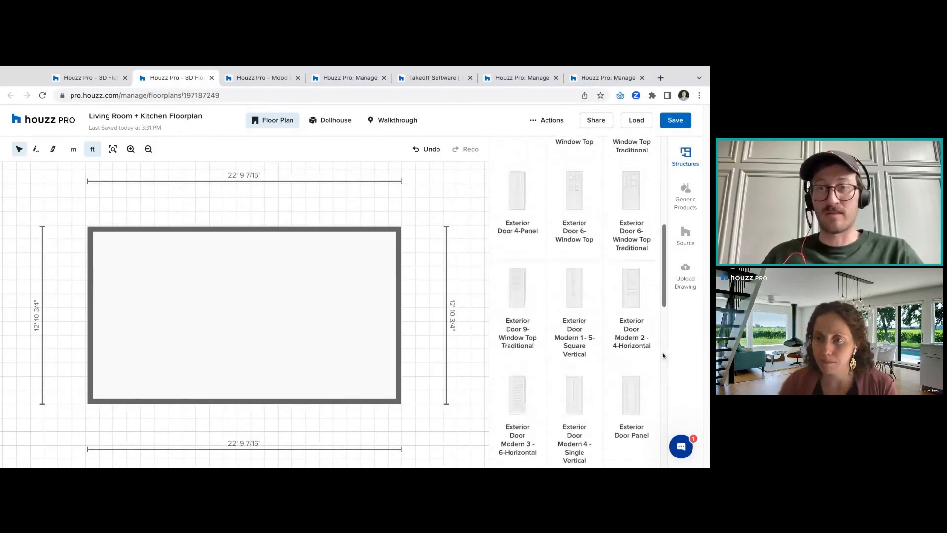
{"action": "scroll", "coordinate": [663, 355], "scroll_direction": "up", "scroll_amount": 2}
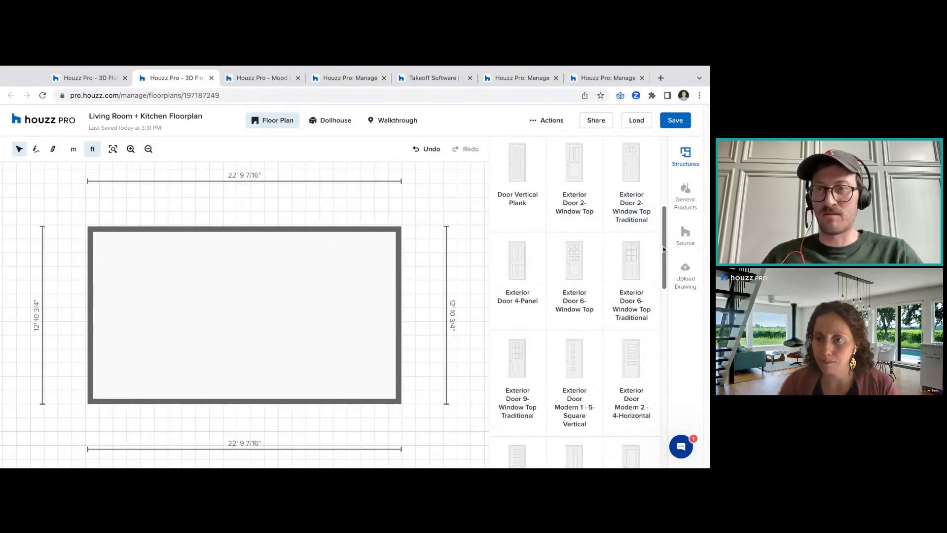
{"action": "scroll", "coordinate": [663, 250], "scroll_direction": "down", "scroll_amount": 1}
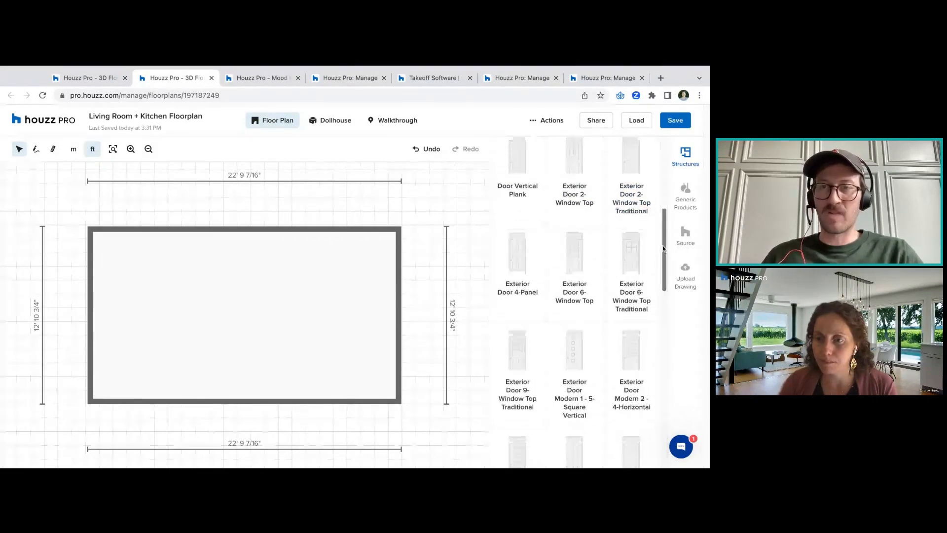
{"action": "left_click", "coordinate": [637, 338]}
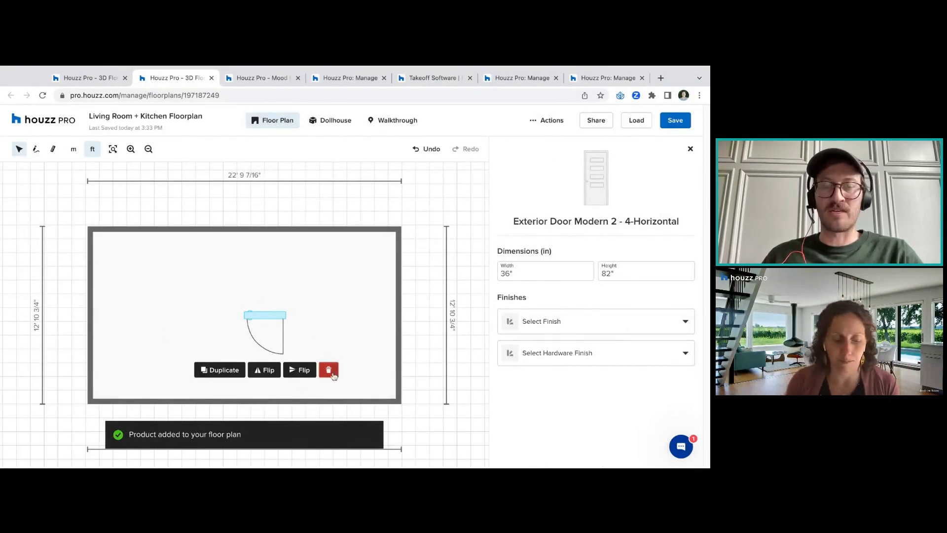
Move the new door into the back wall, about 4 feet from the right-hand inner corner, and deselect it
{"action": "left_click", "coordinate": [267, 319]}
{"action": "left_click_drag", "start_coordinate": [266, 318], "coordinate": [266, 319]}
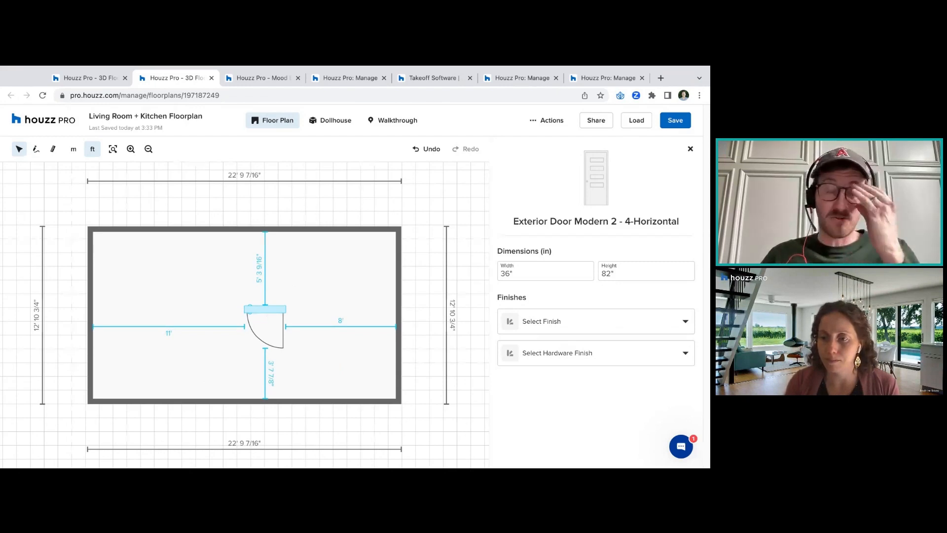
{"action": "left_click_drag", "start_coordinate": [266, 319], "coordinate": [262, 318]}
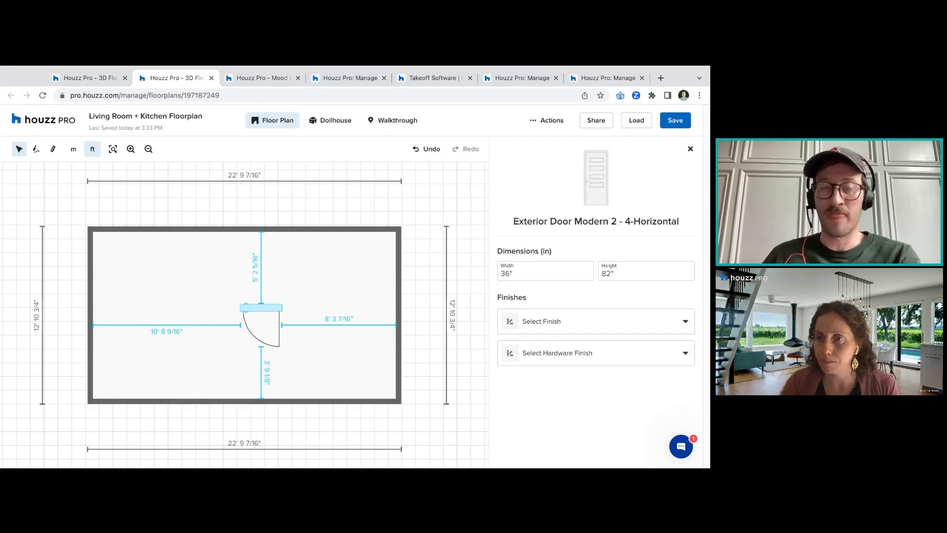
{"action": "left_click_drag", "start_coordinate": [262, 318], "coordinate": [310, 231]}
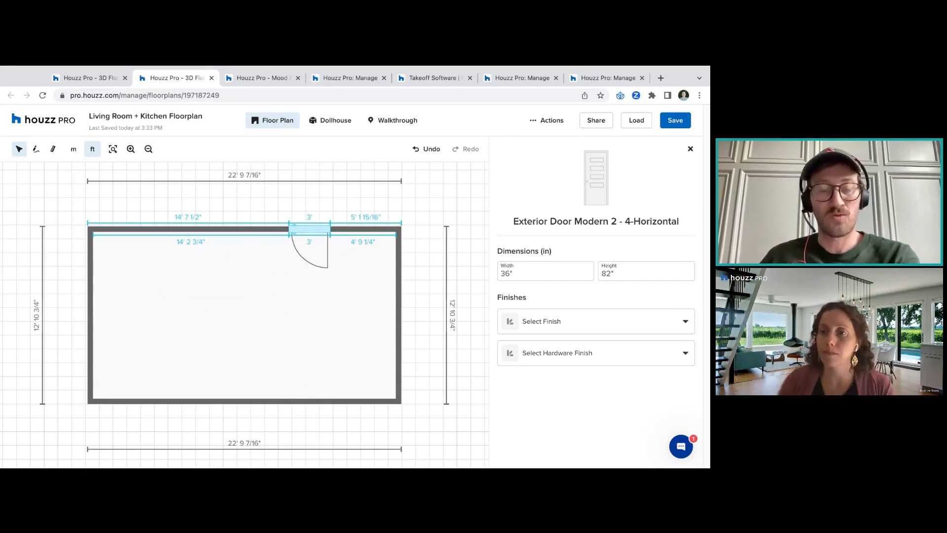
{"action": "left_click_drag", "start_coordinate": [310, 230], "coordinate": [321, 230]}
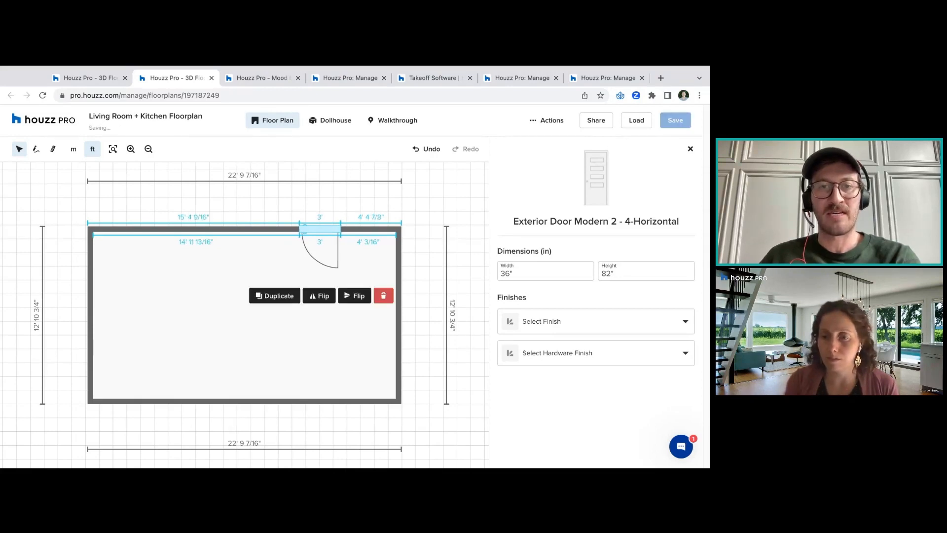
{"action": "left_click", "coordinate": [375, 250]}
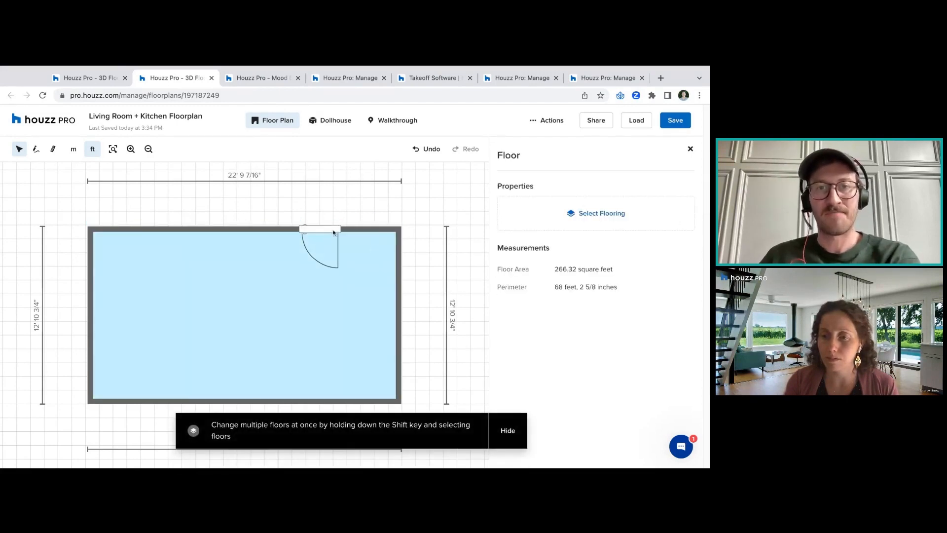
Inspect the placed door in the walkthrough and dollhouse views and return to the 2D floor plan
{"action": "left_click", "coordinate": [325, 231]}
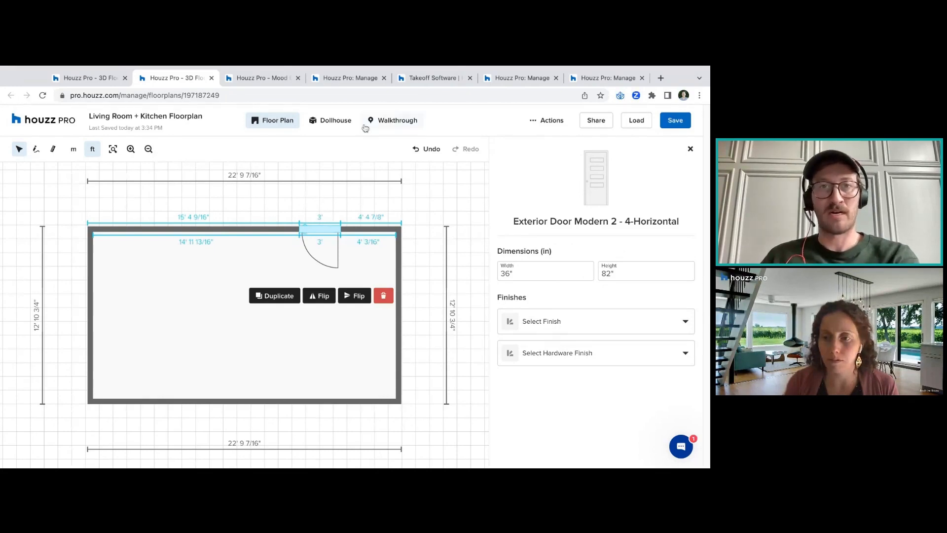
{"action": "left_click", "coordinate": [340, 125]}
{"action": "left_click", "coordinate": [385, 125]}
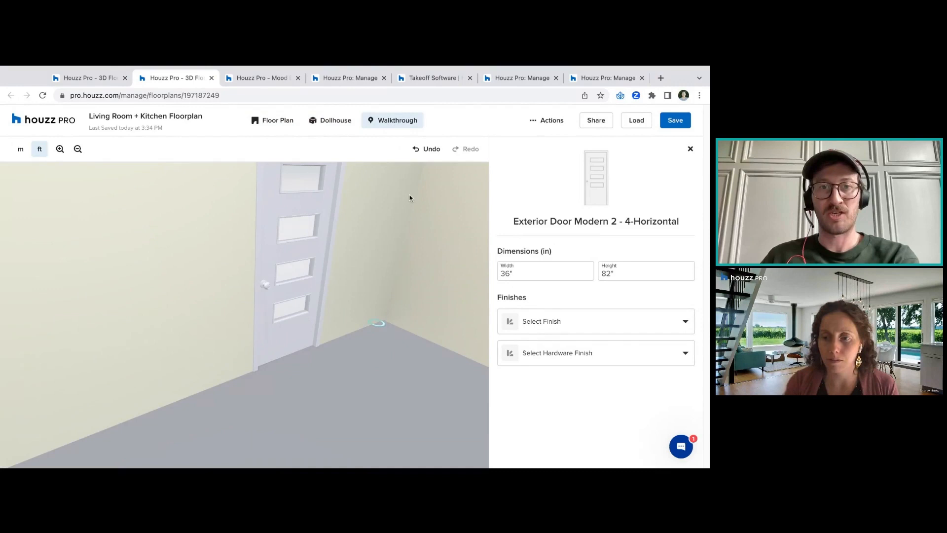
{"action": "left_click", "coordinate": [382, 359]}
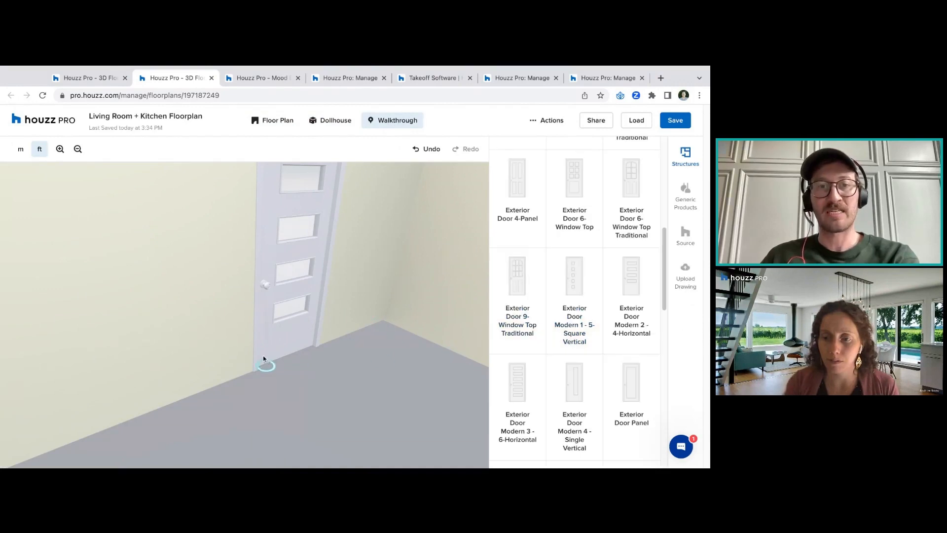
{"action": "left_click", "coordinate": [330, 119]}
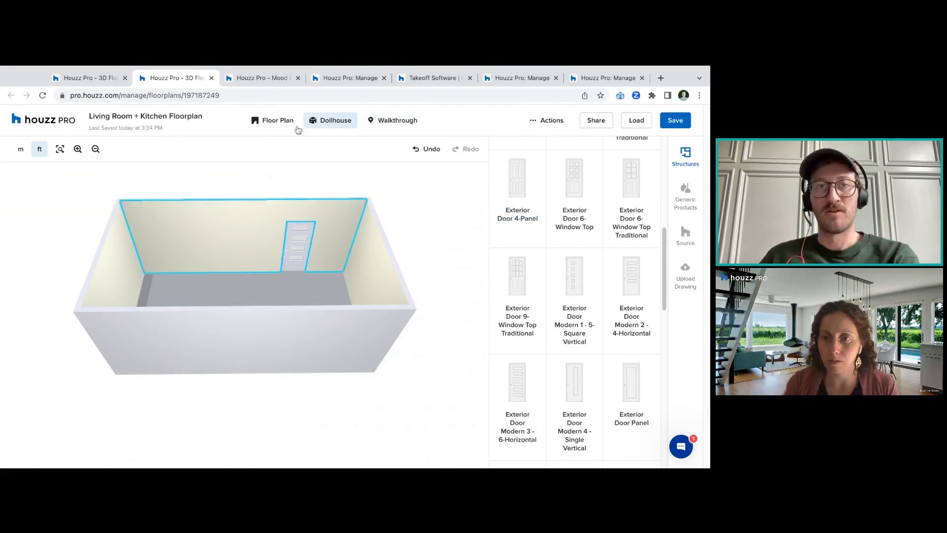
{"action": "left_click", "coordinate": [295, 126]}
Select the door in the back wall and set its finish to Weathered Grey
{"action": "left_click", "coordinate": [319, 228]}
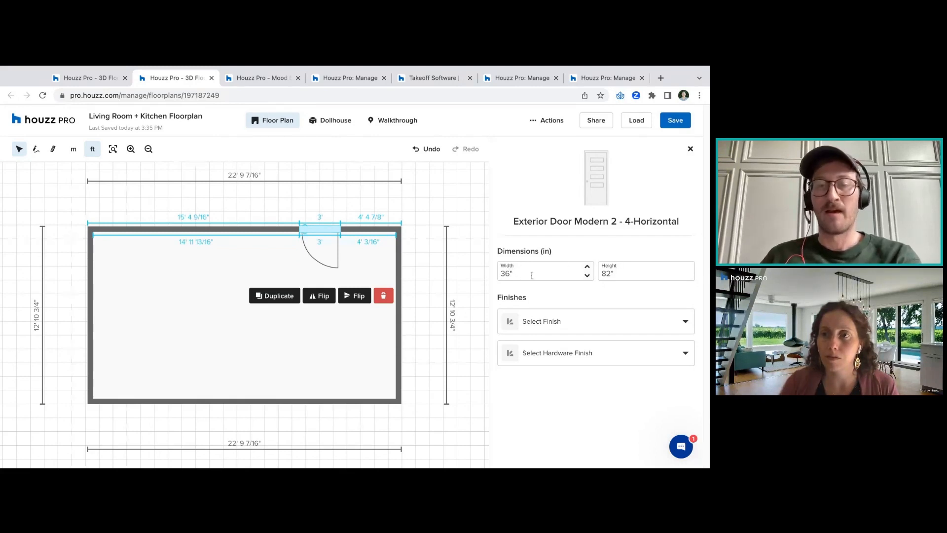
{"action": "left_click", "coordinate": [552, 327]}
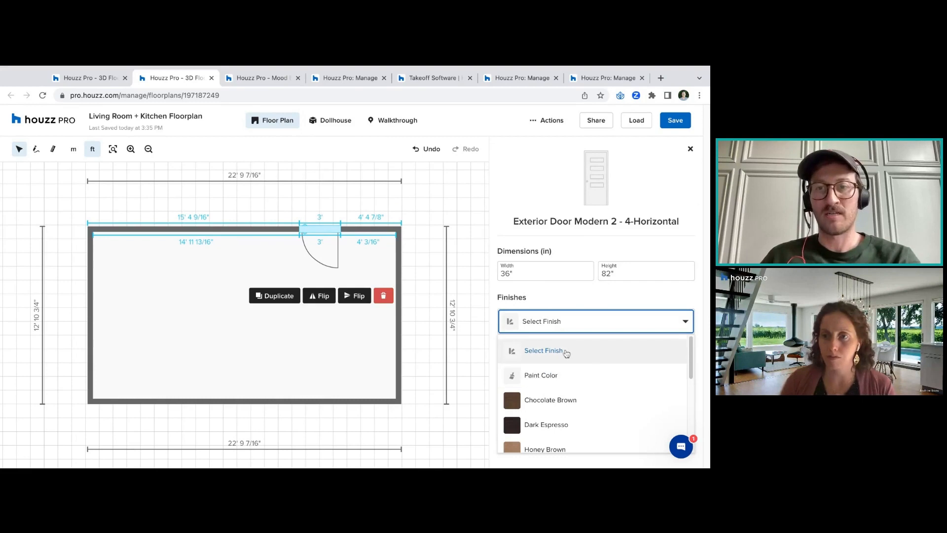
{"action": "left_click", "coordinate": [595, 378]}
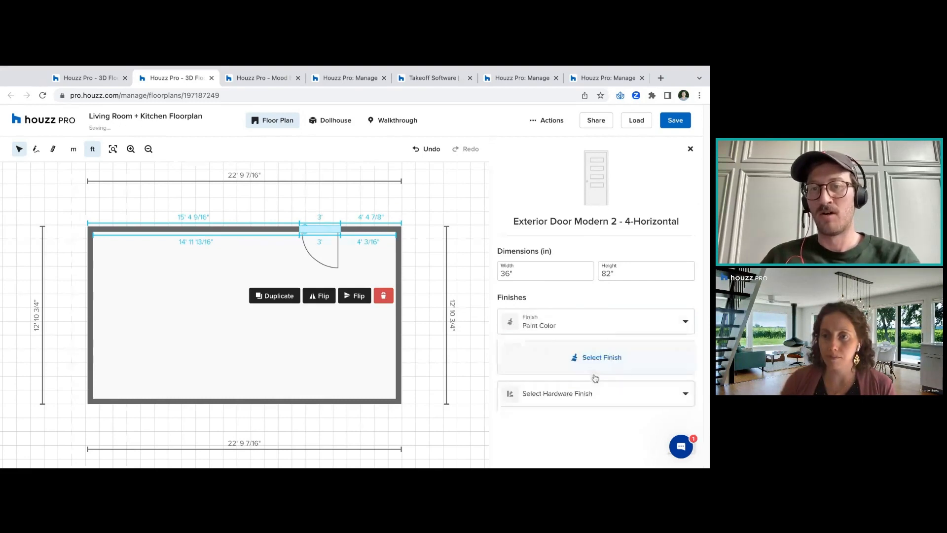
{"action": "left_click", "coordinate": [596, 378]}
{"action": "scroll", "coordinate": [690, 376], "scroll_direction": "down", "scroll_amount": 5}
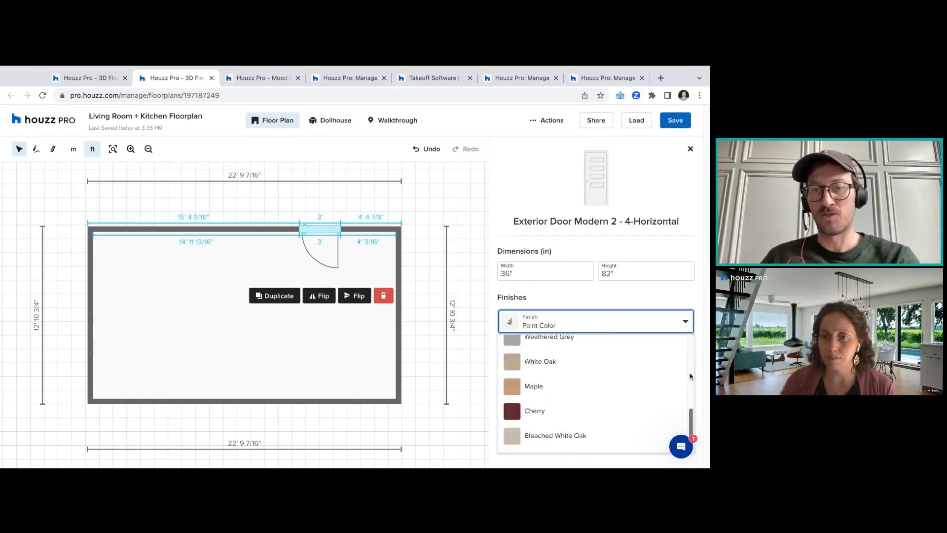
{"action": "scroll", "coordinate": [690, 376], "scroll_direction": "up", "scroll_amount": 2}
{"action": "left_click", "coordinate": [592, 416]}
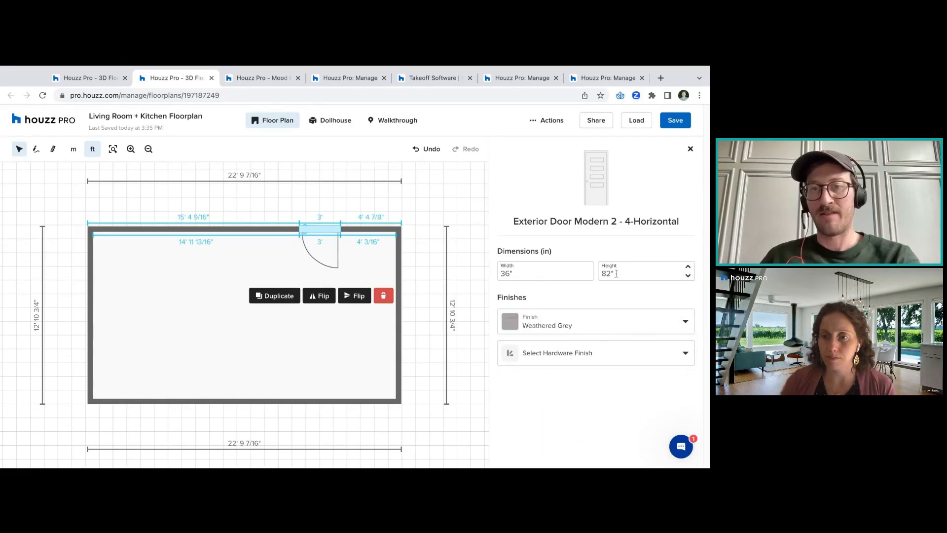
Set the door's hardware finish to Brushed Metal, then check it in the walkthrough view and return to the 2D floor plan
{"action": "left_click", "coordinate": [599, 357]}
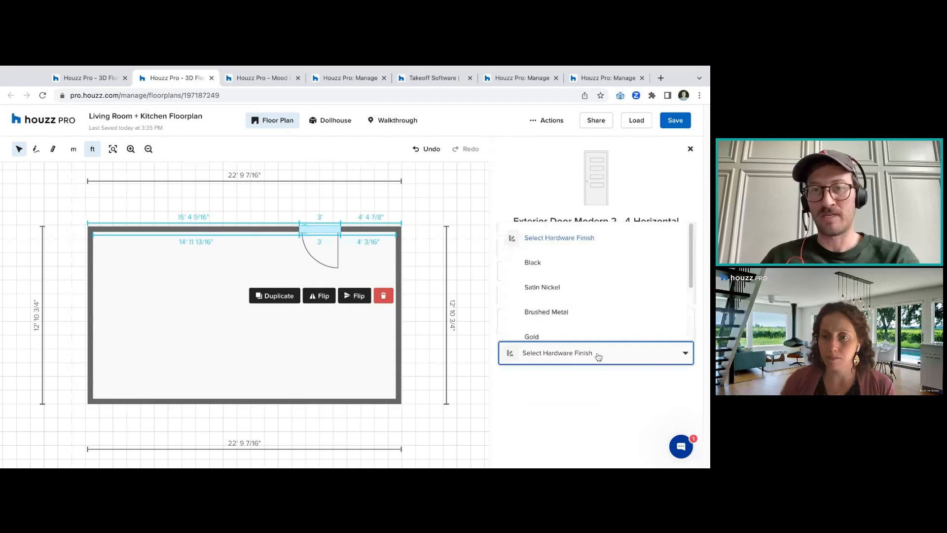
{"action": "left_click", "coordinate": [564, 316]}
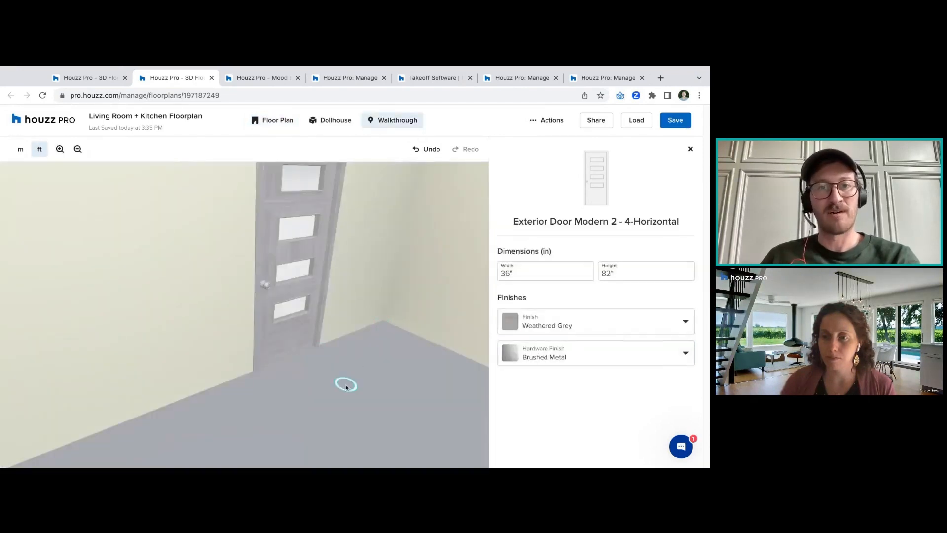
{"action": "key", "text": "Escape"}
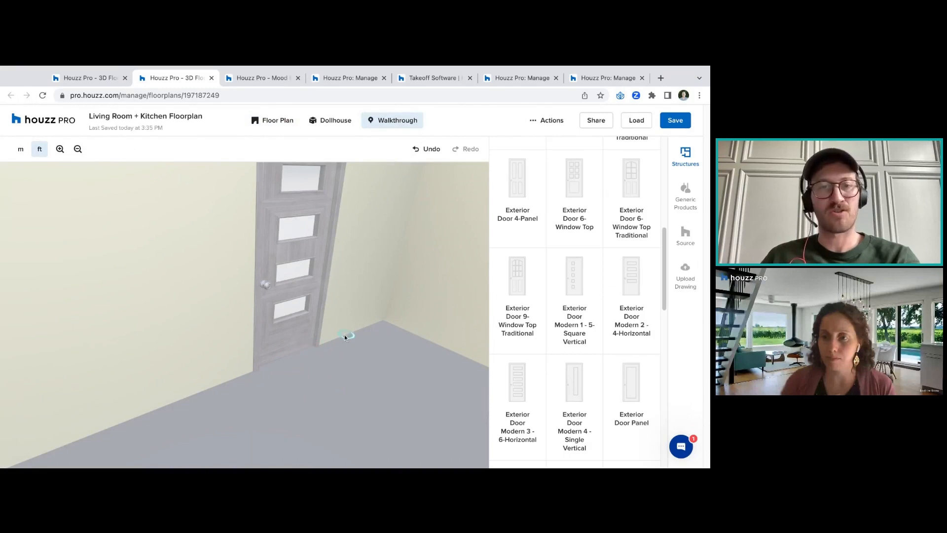
{"action": "left_click", "coordinate": [270, 120]}
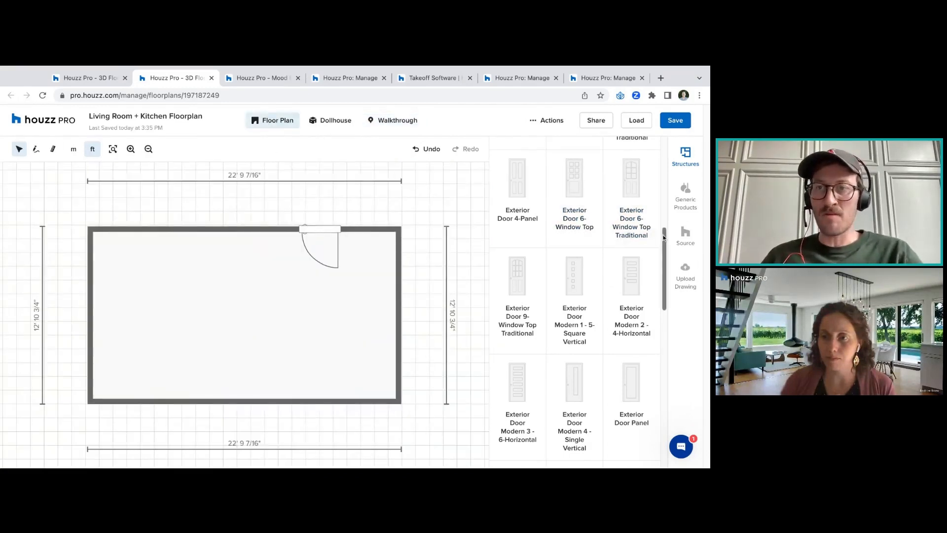
Add a Window Picture with 2 Casement from the window catalog and place it in the front wall, about 6' 7" from the left inner corner
{"action": "scroll", "coordinate": [648, 219], "scroll_direction": "up", "scroll_amount": 5}
{"action": "left_click", "coordinate": [552, 231]}
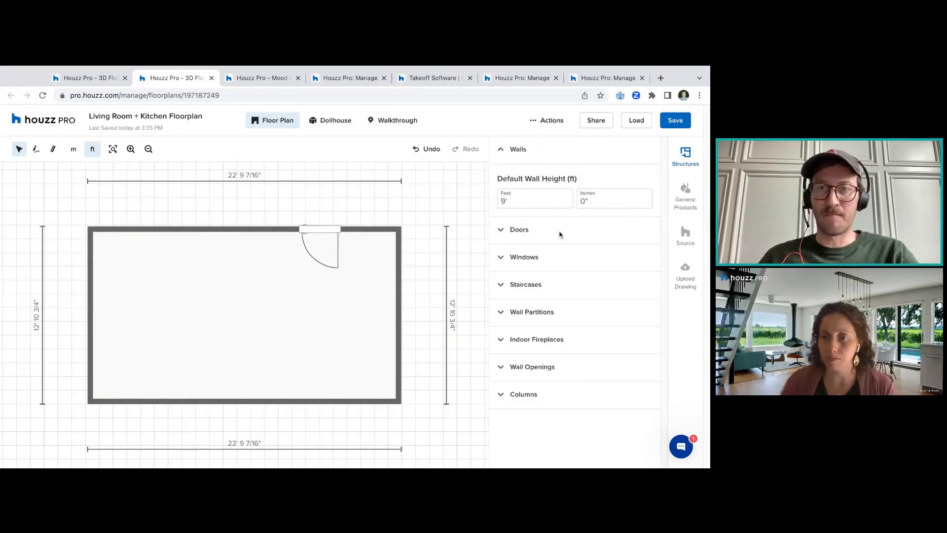
{"action": "left_click", "coordinate": [530, 259]}
{"action": "scroll", "coordinate": [665, 205], "scroll_direction": "down", "scroll_amount": 2}
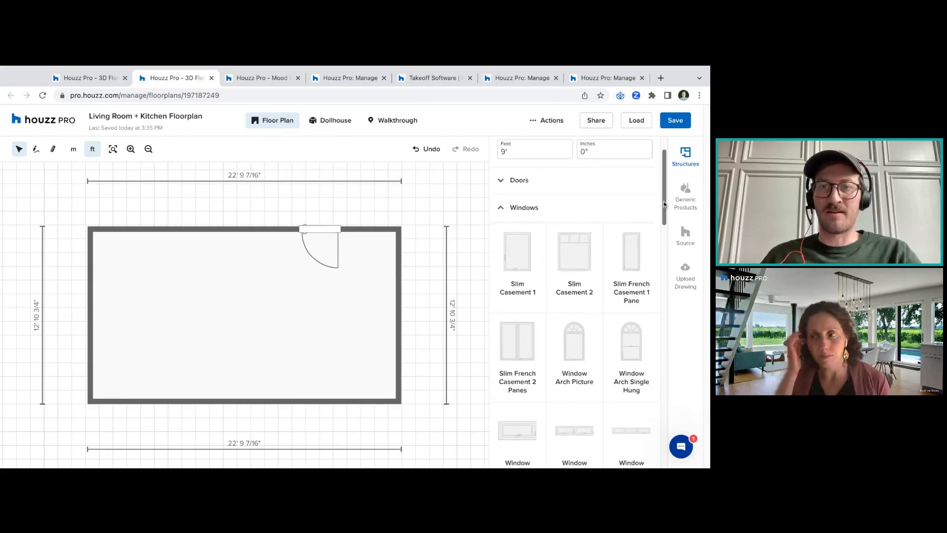
{"action": "scroll", "coordinate": [665, 205], "scroll_direction": "down", "scroll_amount": 1}
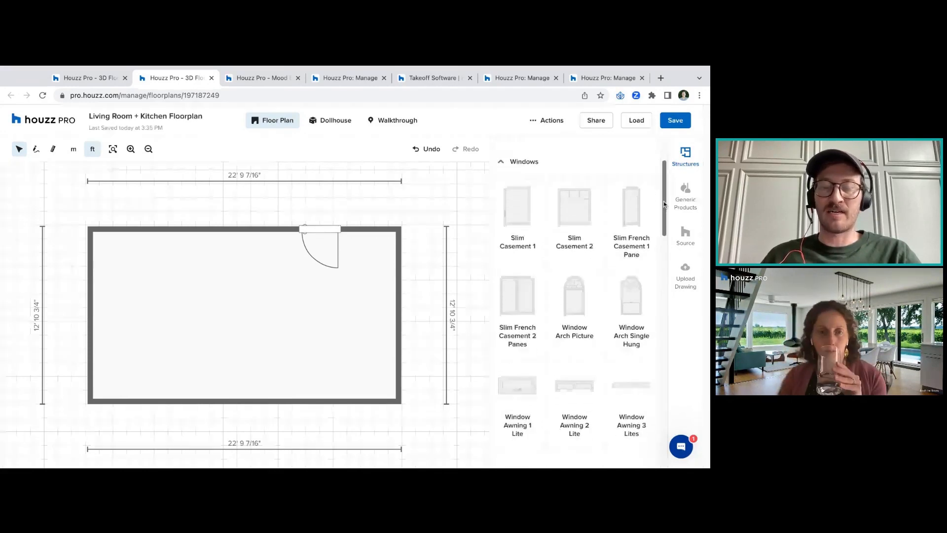
{"action": "scroll", "coordinate": [665, 205], "scroll_direction": "down", "scroll_amount": 1}
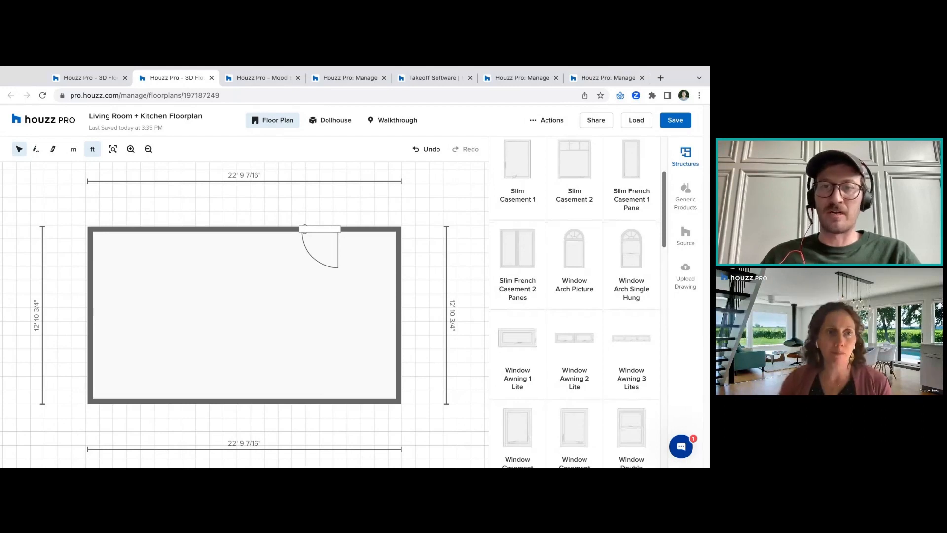
{"action": "scroll", "coordinate": [578, 302], "scroll_direction": "down", "scroll_amount": 5}
{"action": "scroll", "coordinate": [577, 302], "scroll_direction": "down", "scroll_amount": 3}
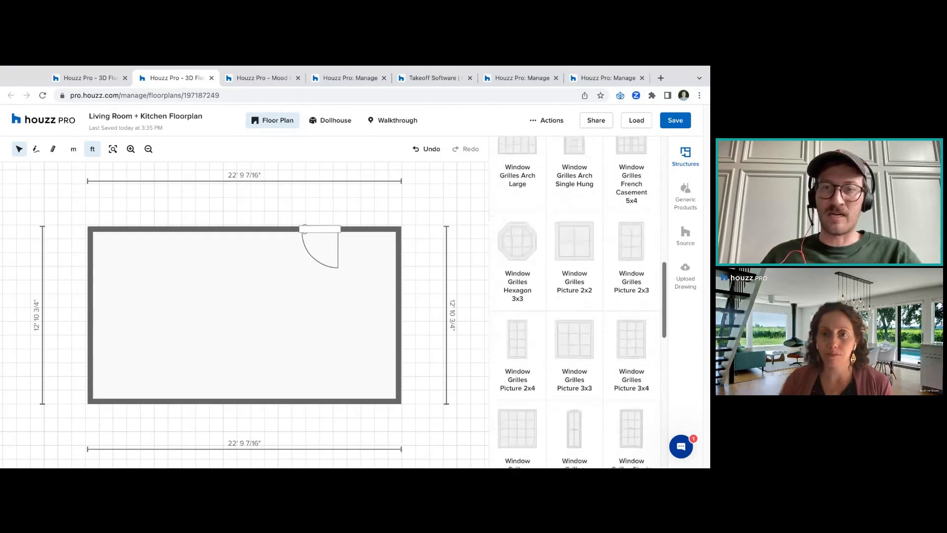
{"action": "scroll", "coordinate": [577, 302], "scroll_direction": "down", "scroll_amount": 3}
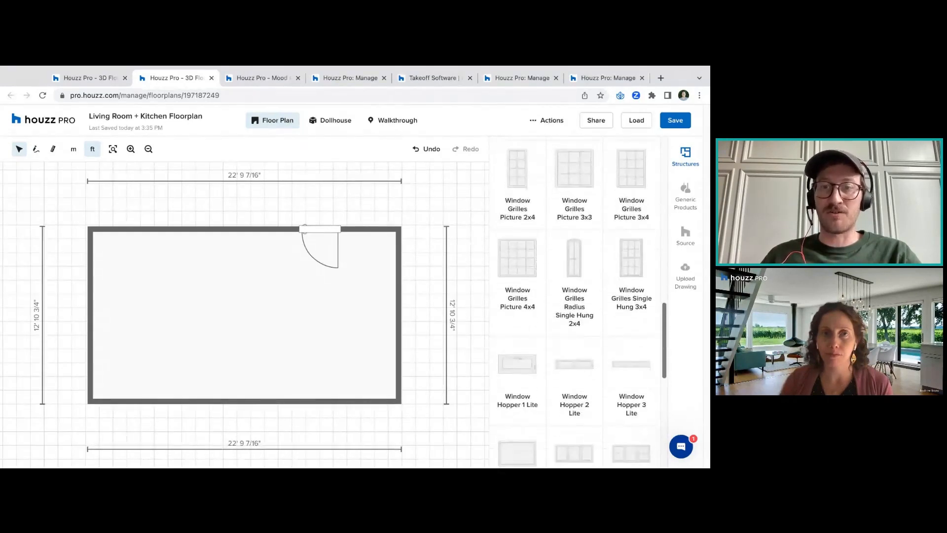
{"action": "scroll", "coordinate": [577, 302], "scroll_direction": "down", "scroll_amount": 1}
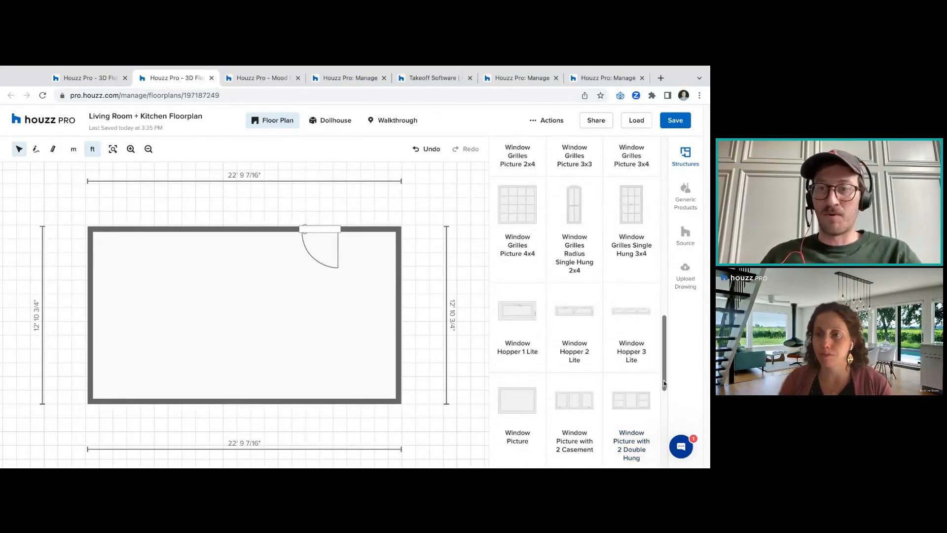
{"action": "scroll", "coordinate": [664, 384], "scroll_direction": "down", "scroll_amount": 3}
{"action": "left_click", "coordinate": [561, 233]}
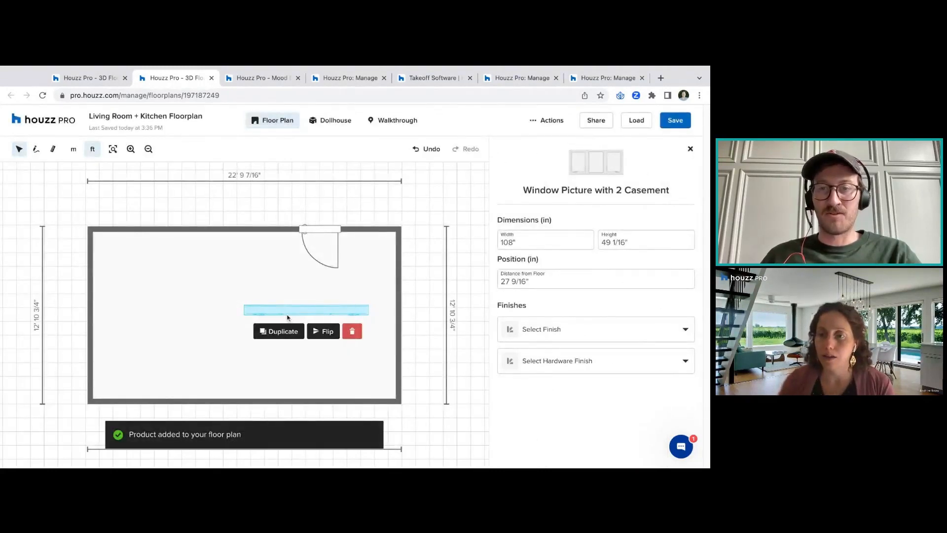
{"action": "mouse_move", "coordinate": [287, 314]}
{"action": "left_mouse_down"}
{"action": "mouse_move", "coordinate": [246, 392]}
{"action": "mouse_move", "coordinate": [227, 404]}
{"action": "left_mouse_up"}
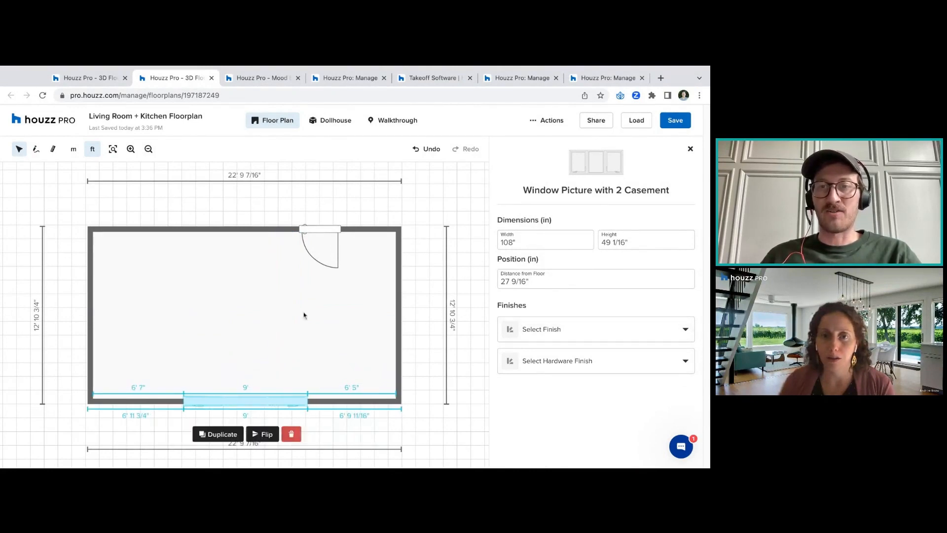
Set the front-wall window's finish to Weathered Grey and its hardware finish to Brushed Metal
{"action": "left_click", "coordinate": [552, 342]}
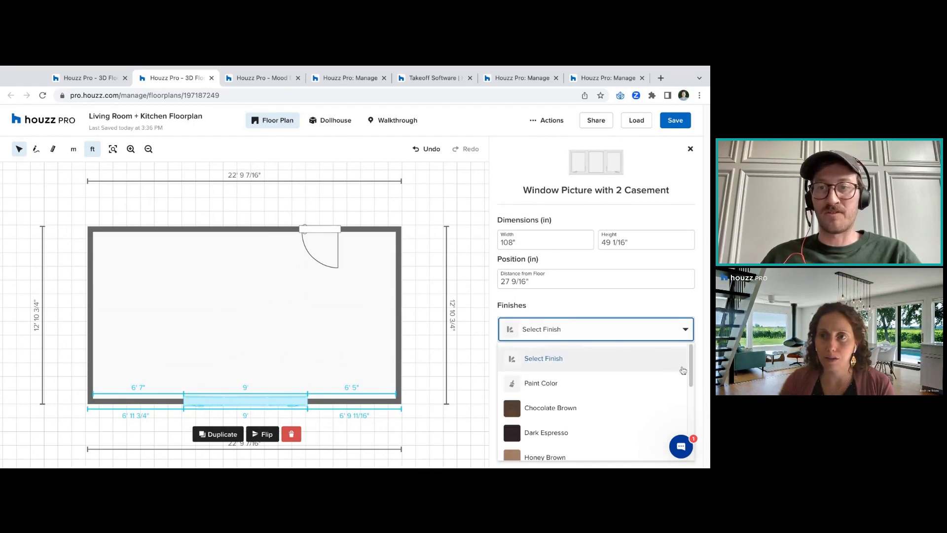
{"action": "scroll", "coordinate": [688, 372], "scroll_direction": "down", "scroll_amount": 5}
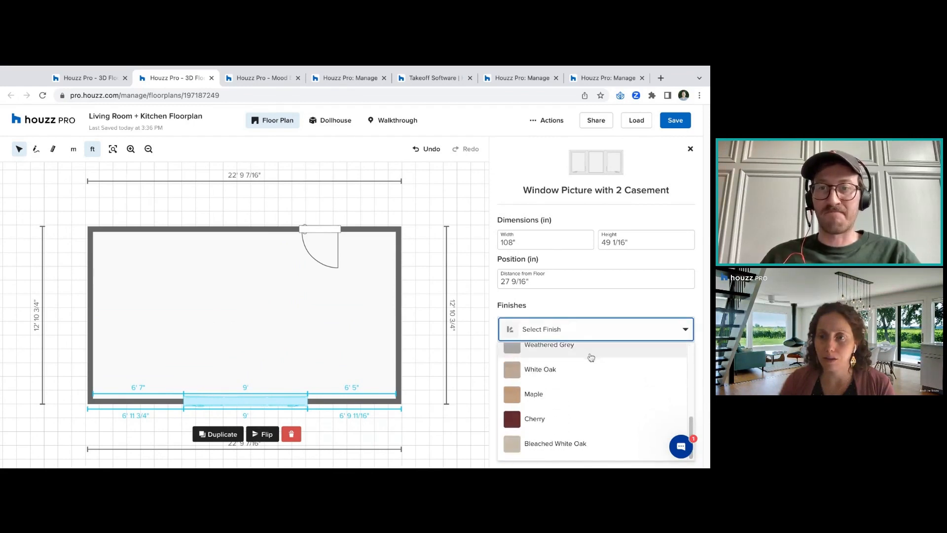
{"action": "left_click", "coordinate": [593, 351]}
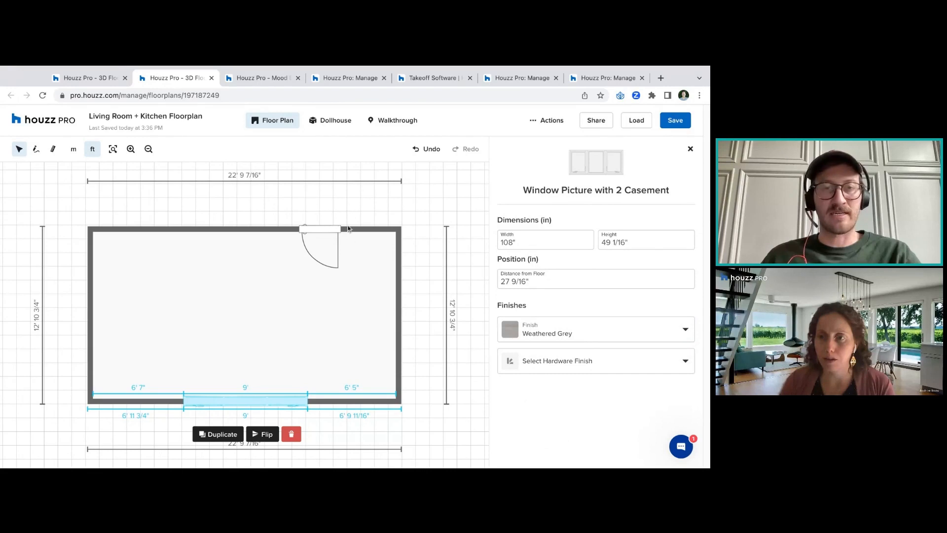
{"action": "left_click", "coordinate": [588, 368]}
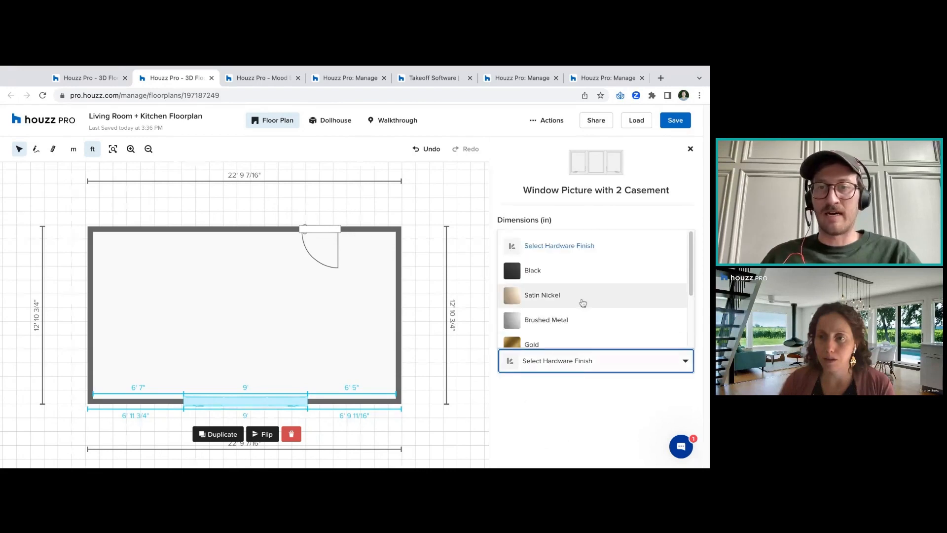
{"action": "left_click", "coordinate": [577, 320]}
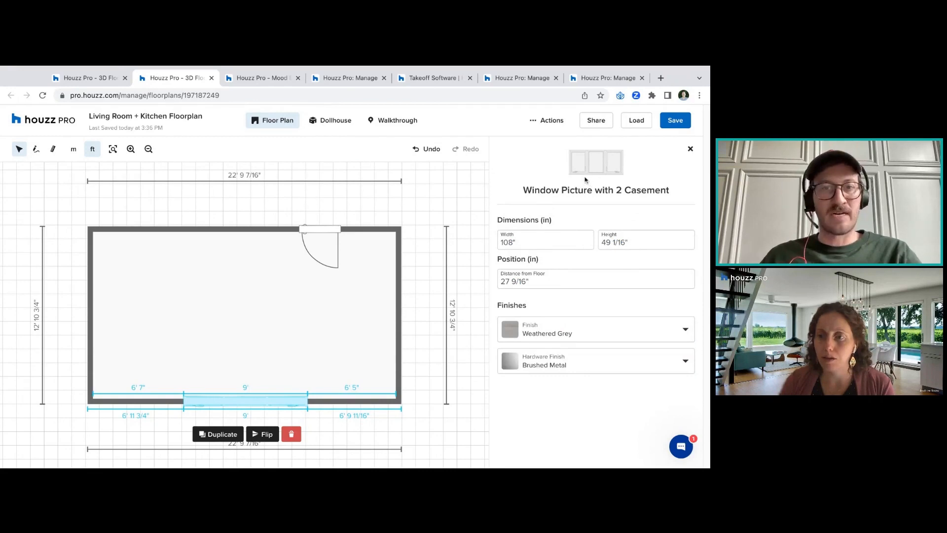
Inspect the front-wall window in the dollhouse view, then return to the 2D floor plan and close the window's settings
{"action": "left_click", "coordinate": [354, 122]}
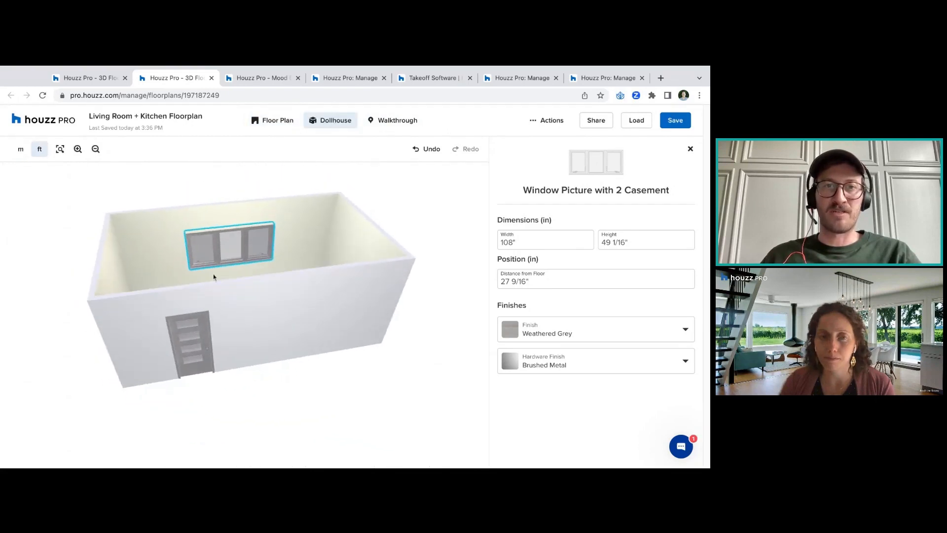
{"action": "left_click", "coordinate": [277, 123]}
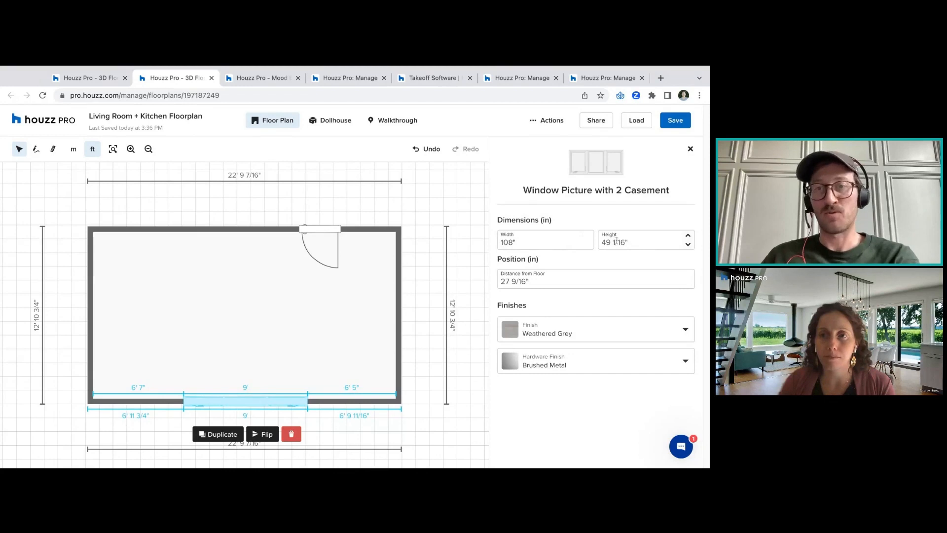
{"action": "left_click", "coordinate": [690, 149]}
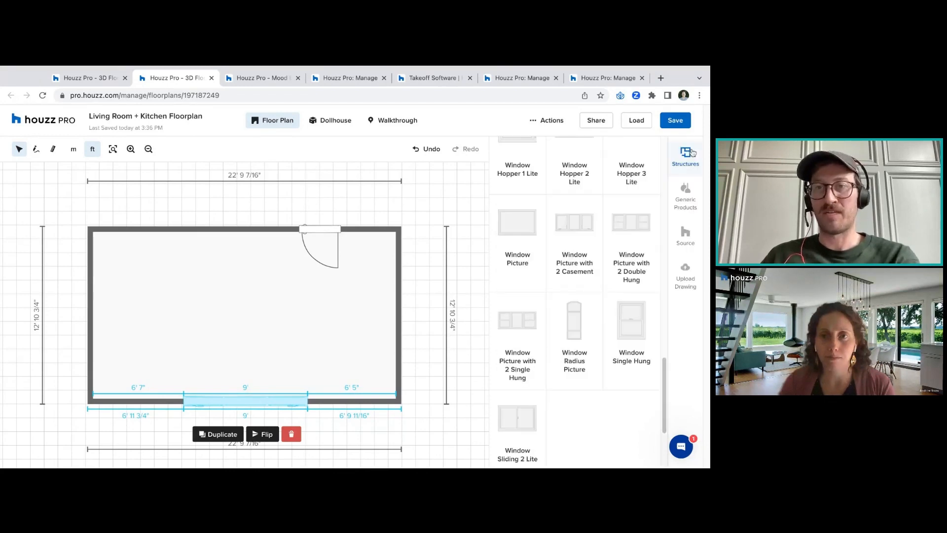
Browse the window catalog and place a Window Picture in the left wall, about 5' 10" from the back inner corner
{"action": "scroll", "coordinate": [666, 377], "scroll_direction": "up", "scroll_amount": 5}
{"action": "scroll", "coordinate": [666, 377], "scroll_direction": "down", "scroll_amount": 2}
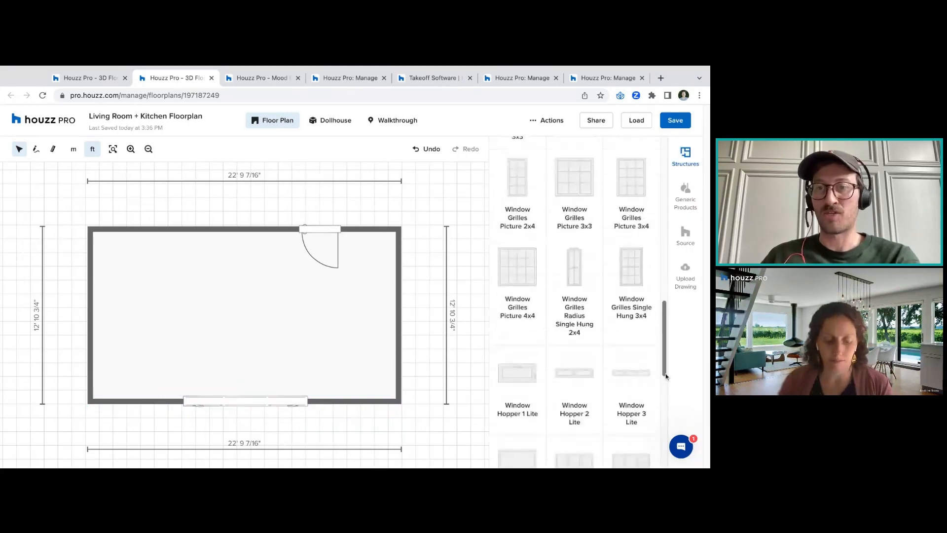
{"action": "scroll", "coordinate": [666, 377], "scroll_direction": "up", "scroll_amount": 7}
{"action": "scroll", "coordinate": [578, 301], "scroll_direction": "up", "scroll_amount": 5}
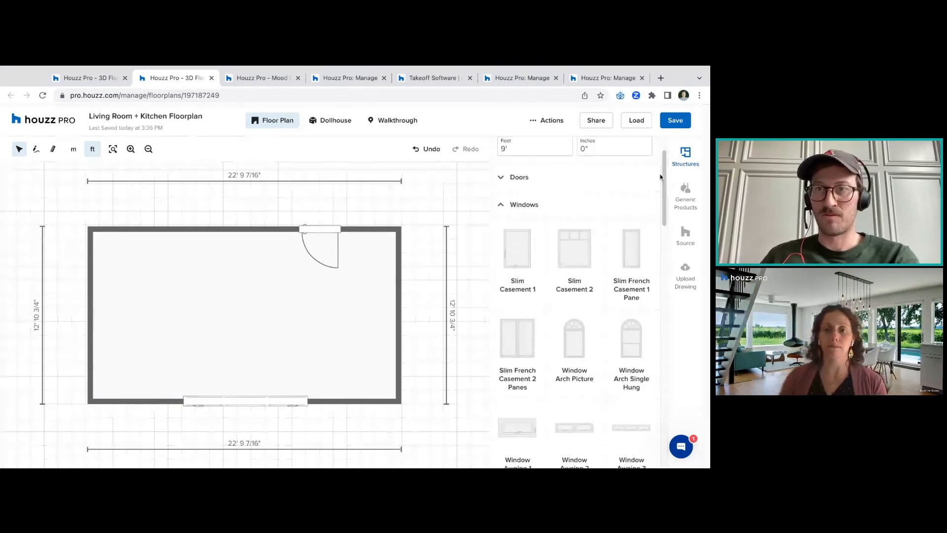
{"action": "left_click_drag", "start_coordinate": [664, 177], "coordinate": [665, 363]}
{"action": "mouse_move", "coordinate": [517, 314]}
{"action": "left_mouse_down"}
{"action": "mouse_move", "coordinate": [349, 285]}
{"action": "mouse_move", "coordinate": [292, 314]}
{"action": "mouse_move", "coordinate": [103, 343]}
{"action": "mouse_move", "coordinate": [94, 336]}
{"action": "mouse_move", "coordinate": [93, 356]}
{"action": "left_mouse_up"}
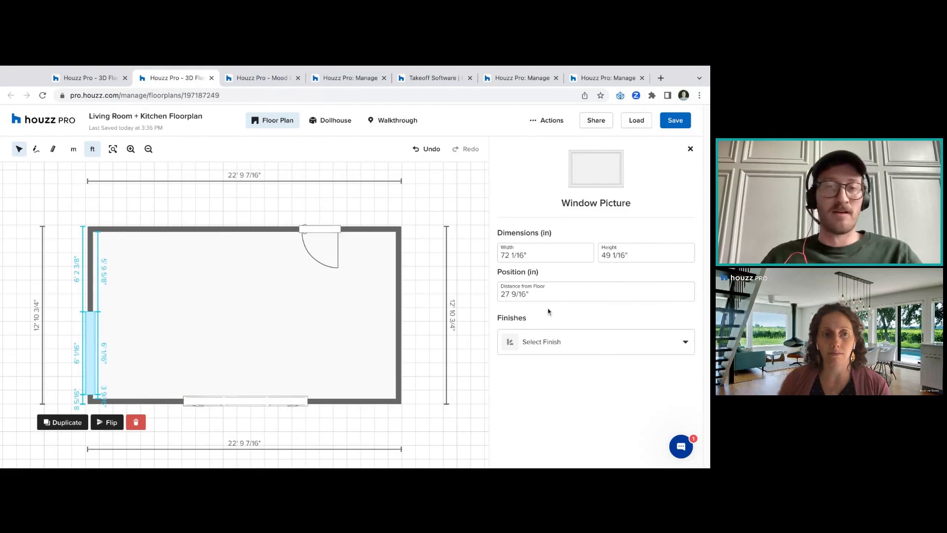
Set the left-wall picture window's distance from the floor to 1" and its height to 96"
{"action": "left_click", "coordinate": [550, 293]}
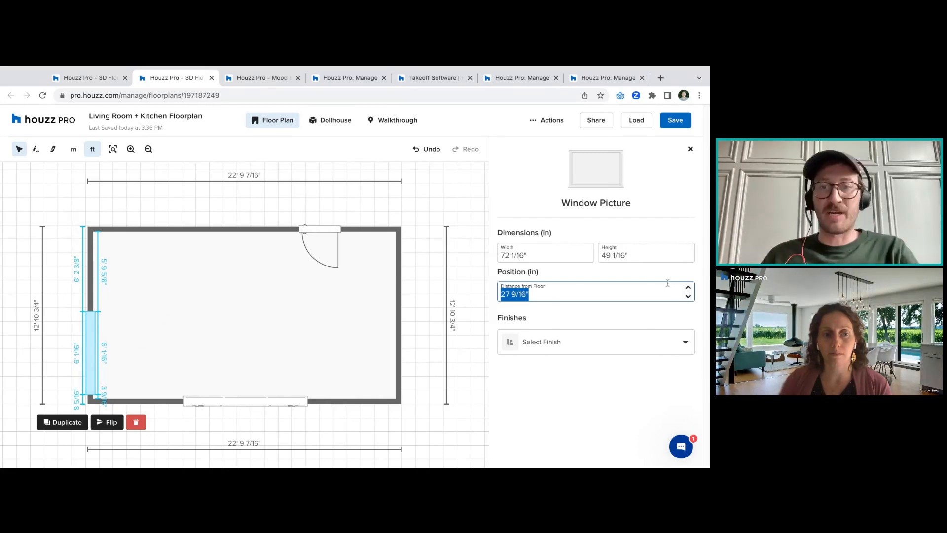
{"action": "type", "text": "1"}
{"action": "key", "text": "Return"}
{"action": "left_click", "coordinate": [630, 255]}
{"action": "key", "text": "ctrl+a"}
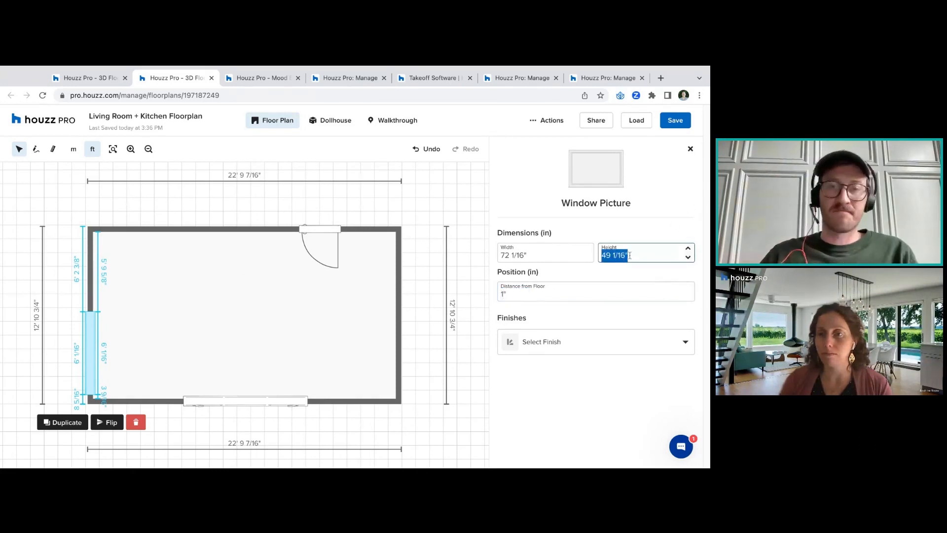
{"action": "type", "text": "96"}
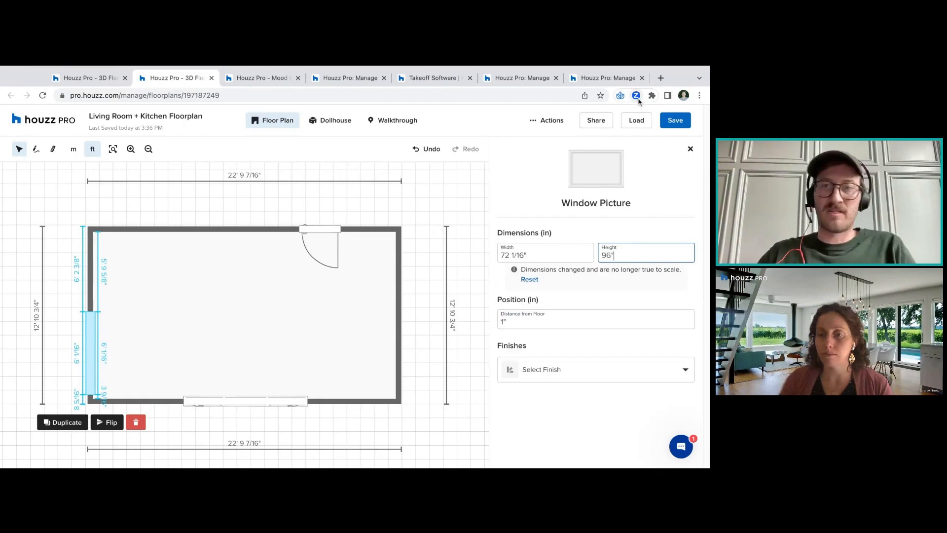
{"action": "key", "text": "Return"}
Inspect the tall picture window in the dollhouse view, then remove it from the left wall in the 2D floor plan
{"action": "left_click", "coordinate": [339, 122]}
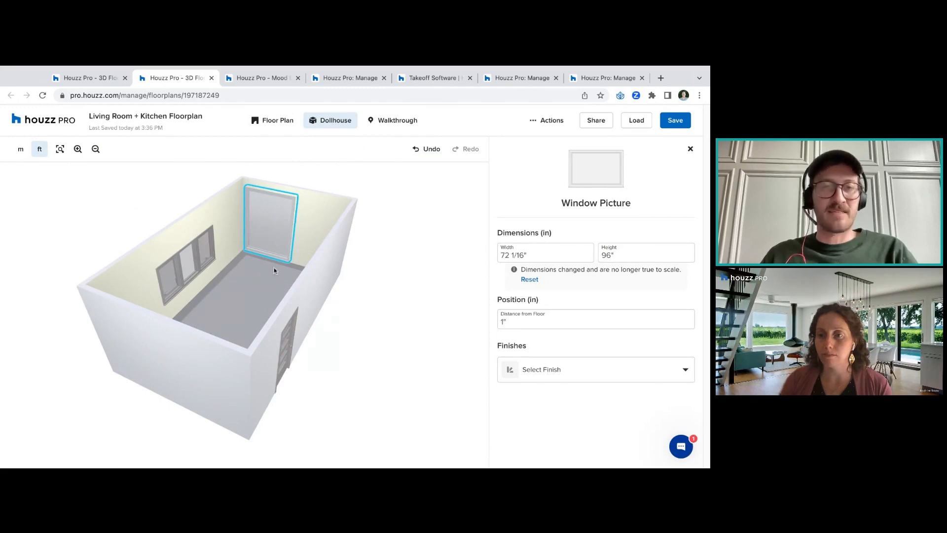
{"action": "left_click", "coordinate": [282, 123]}
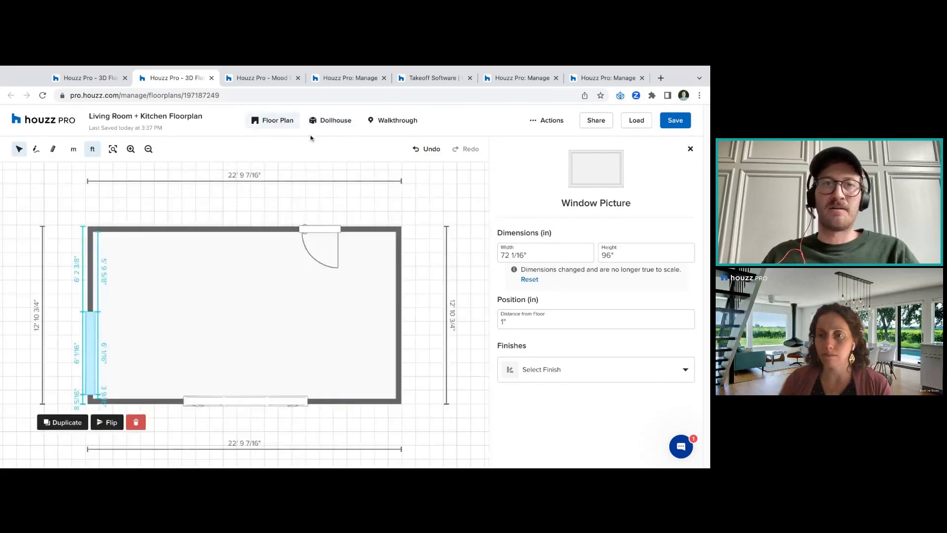
{"action": "left_click", "coordinate": [97, 370]}
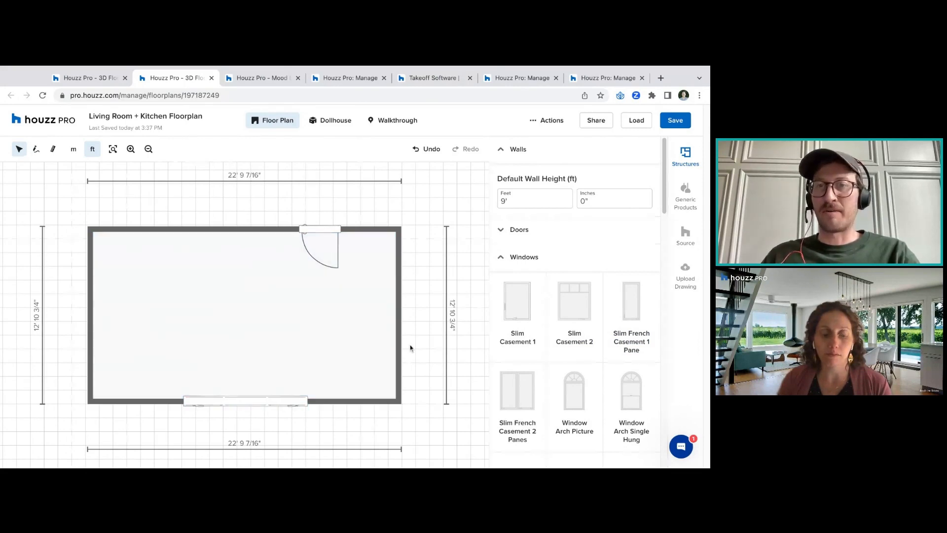
{"action": "left_click", "coordinate": [276, 401]}
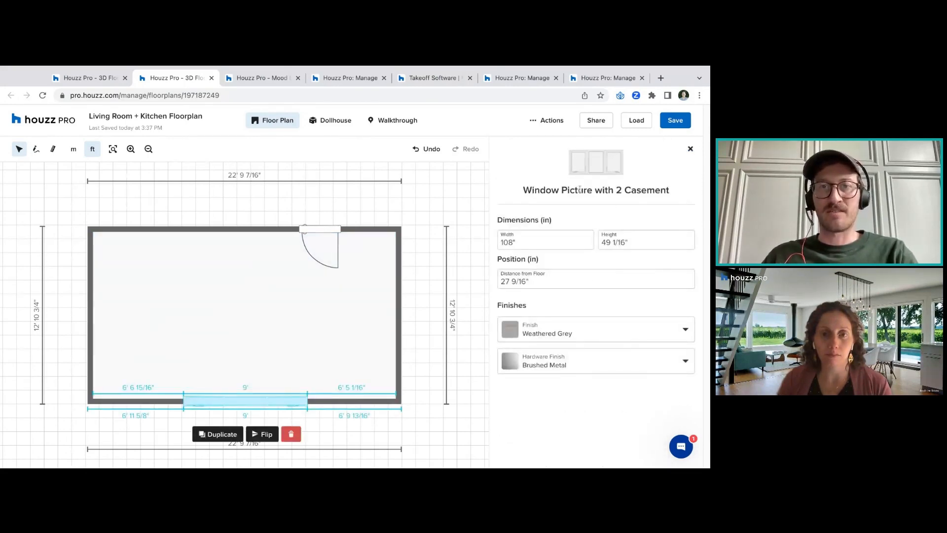
{"action": "left_click", "coordinate": [691, 149]}
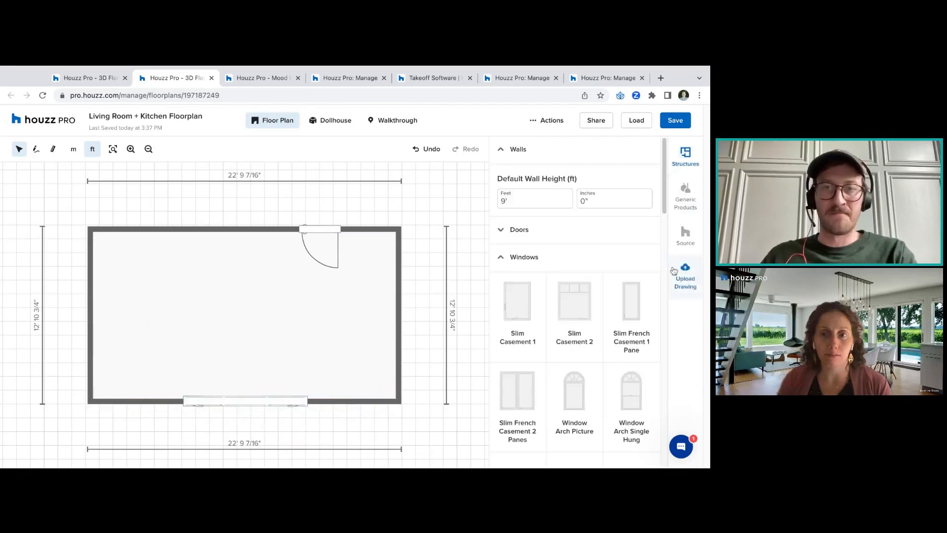
Open the staircase catalog and move the front wall outward so the room's outer depth is 14' 10"
{"action": "left_click", "coordinate": [523, 255]}
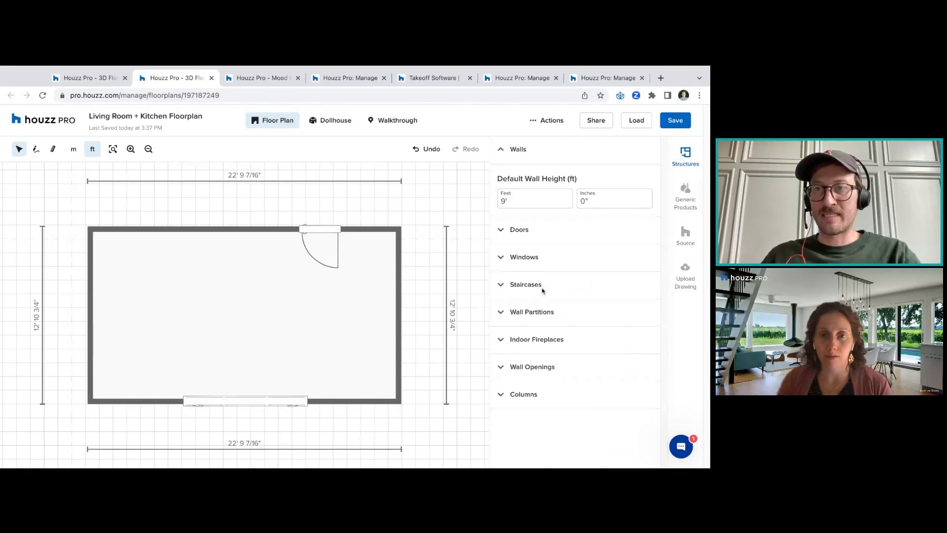
{"action": "left_click", "coordinate": [542, 290]}
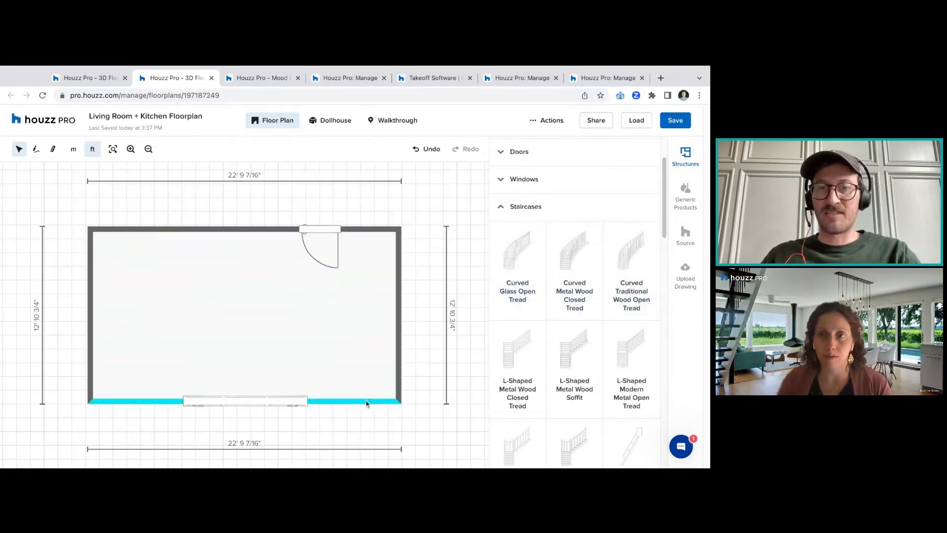
{"action": "left_click_drag", "start_coordinate": [367, 403], "coordinate": [368, 421]}
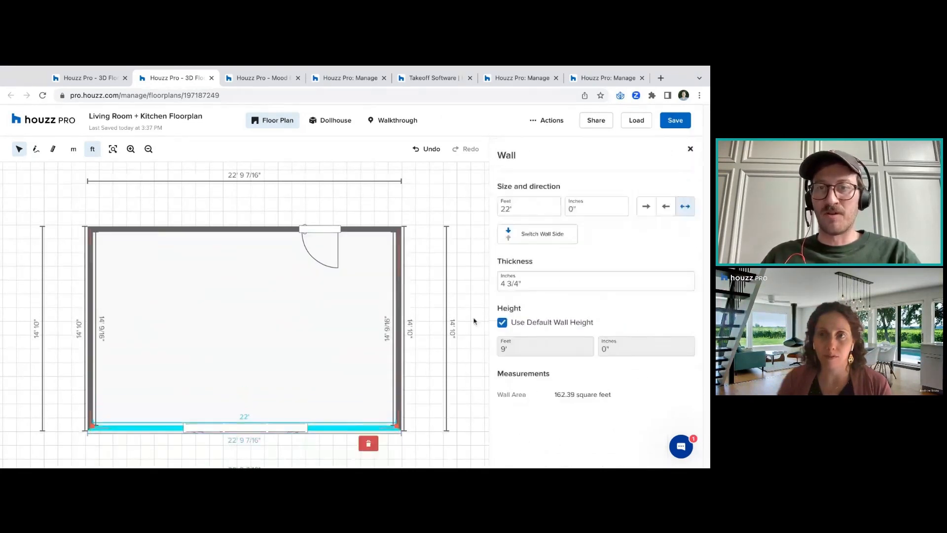
{"action": "left_click", "coordinate": [691, 150]}
Add the L-Shaped Metal Wood Soffit staircase and fit it into the room's back-left corner
{"action": "scroll", "coordinate": [665, 200], "scroll_direction": "down", "scroll_amount": 3}
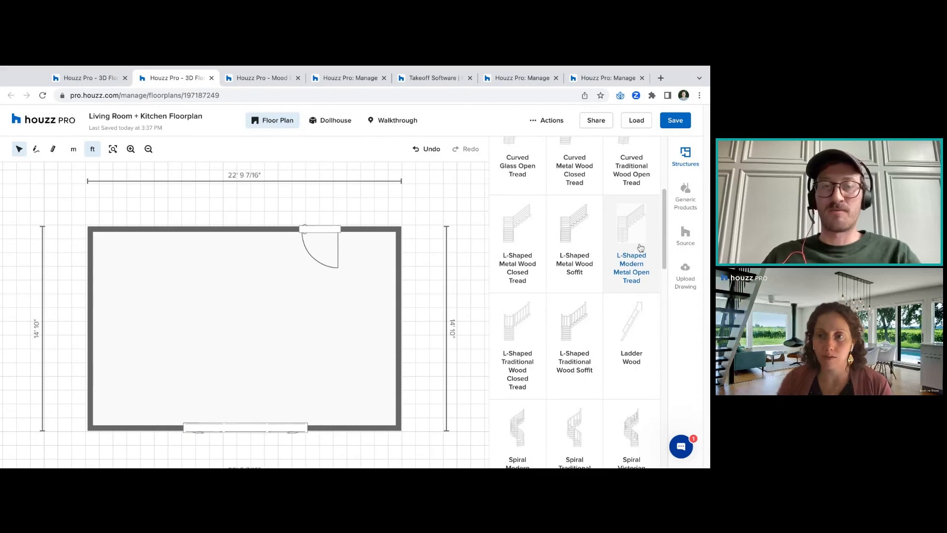
{"action": "left_click", "coordinate": [586, 291]}
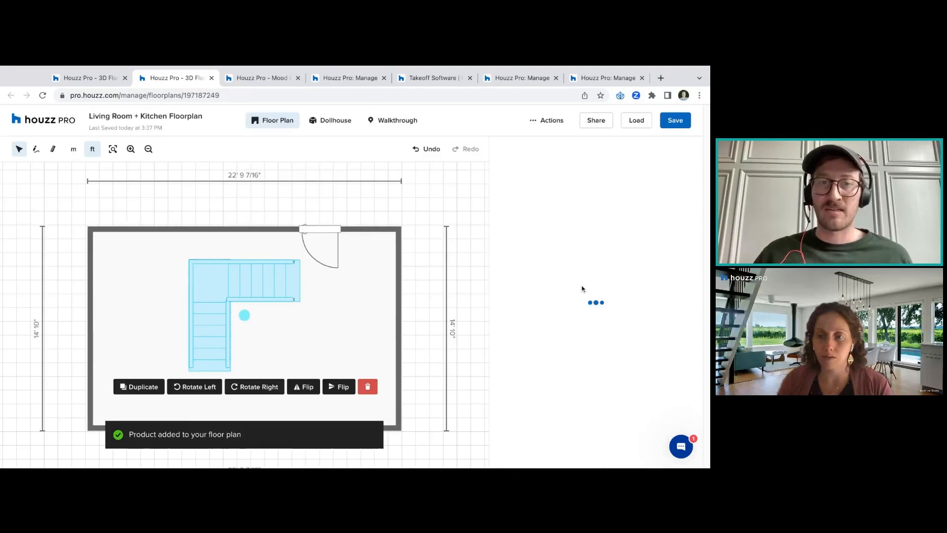
{"action": "left_click_drag", "start_coordinate": [226, 288], "coordinate": [154, 257]}
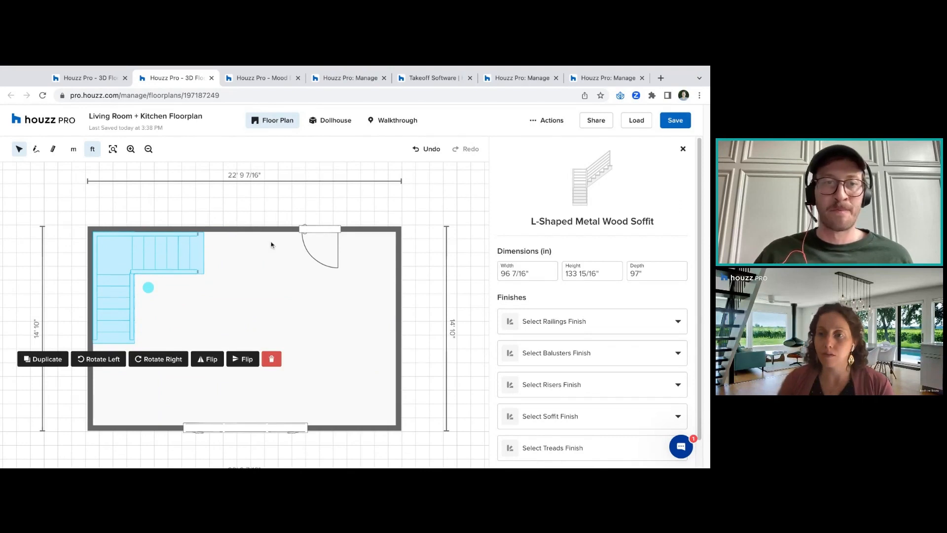
Inspect the L-shaped staircase from different angles in the dollhouse view
{"action": "left_click", "coordinate": [326, 121]}
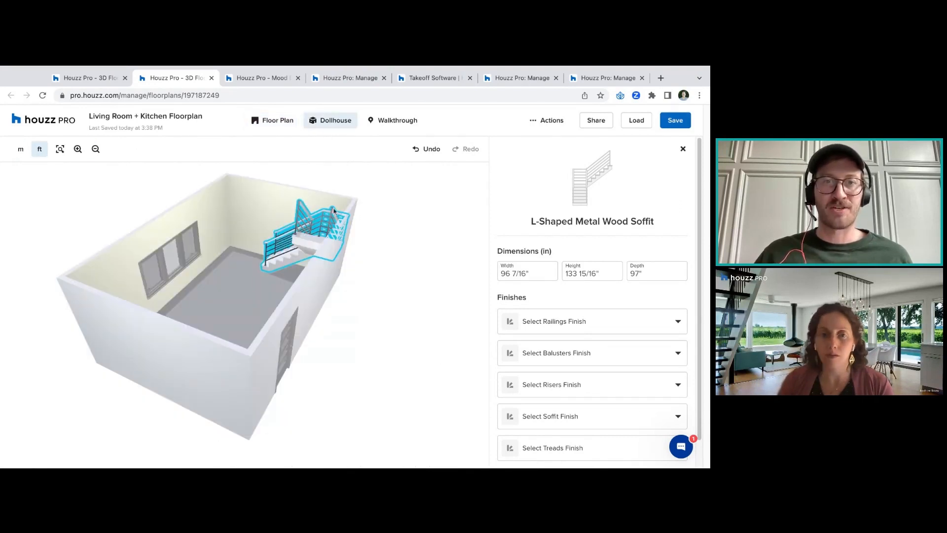
{"action": "left_click_drag", "start_coordinate": [203, 230], "coordinate": [276, 217]}
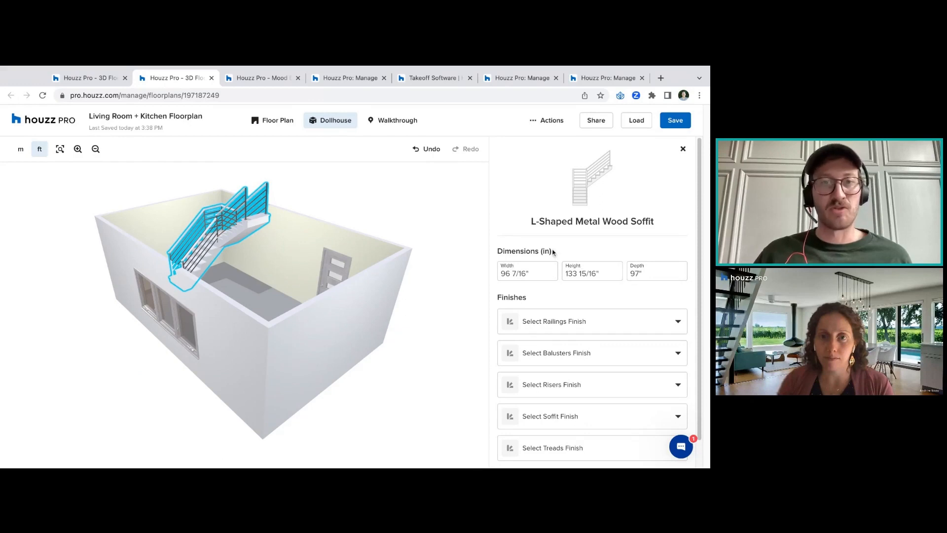
{"action": "left_click_drag", "start_coordinate": [318, 240], "coordinate": [319, 240]}
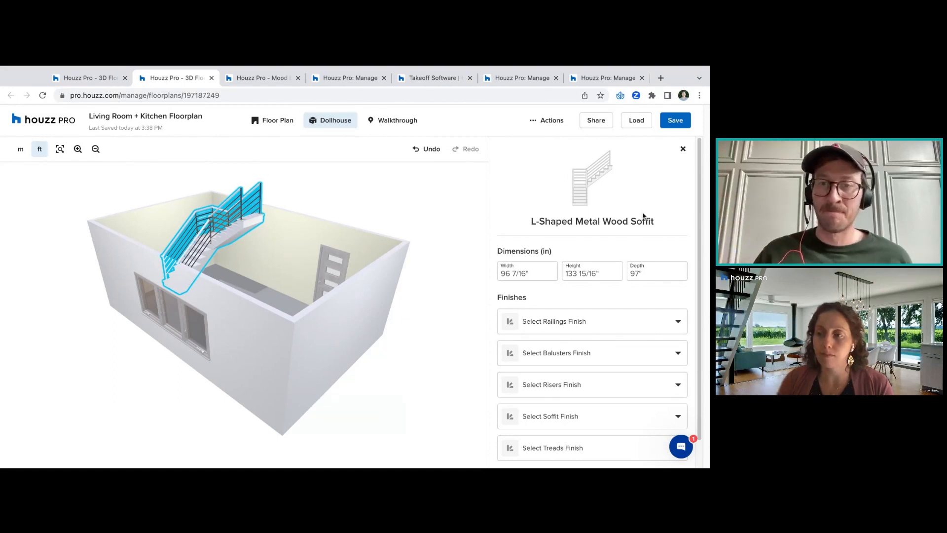
Look through the staircase's finish options for railings, balusters and treads without choosing any
{"action": "scroll", "coordinate": [698, 188], "scroll_direction": "down", "scroll_amount": 1}
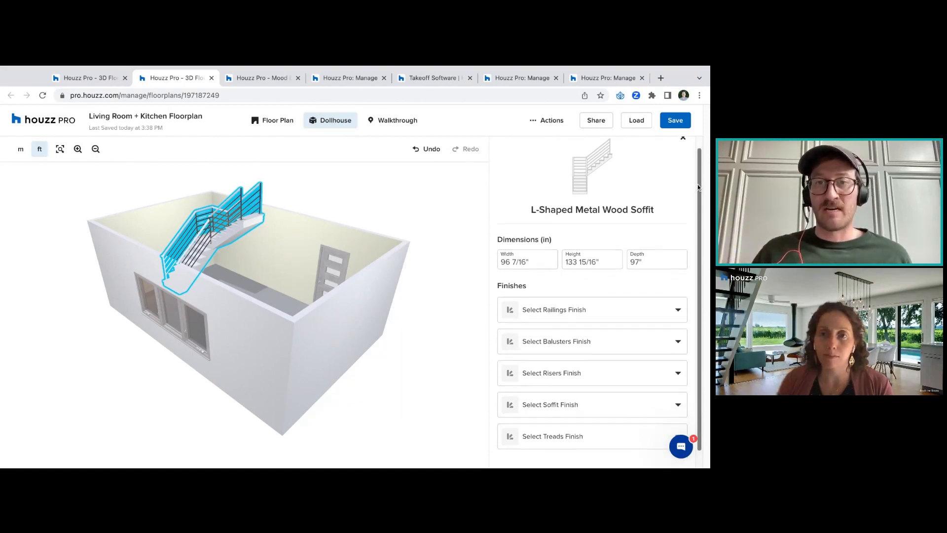
{"action": "scroll", "coordinate": [698, 187], "scroll_direction": "down", "scroll_amount": 2}
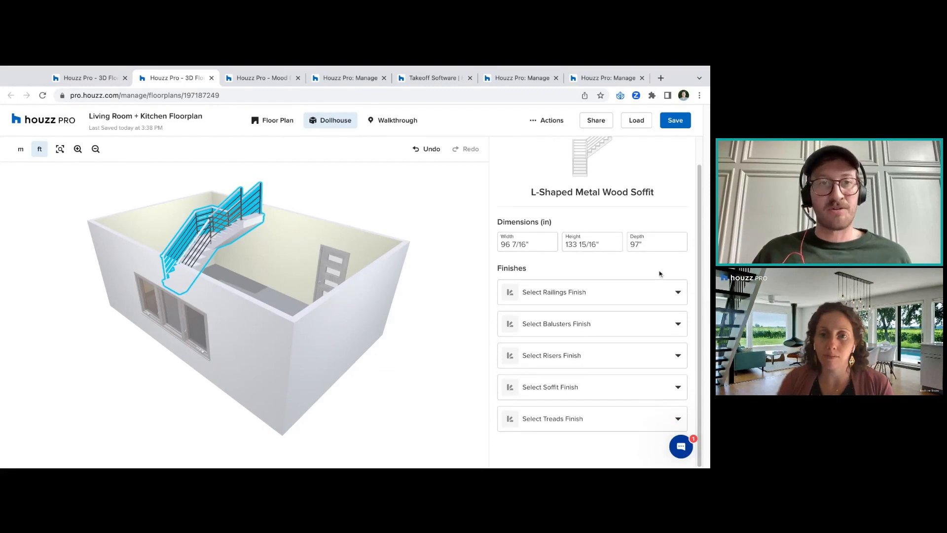
{"action": "left_click", "coordinate": [549, 302]}
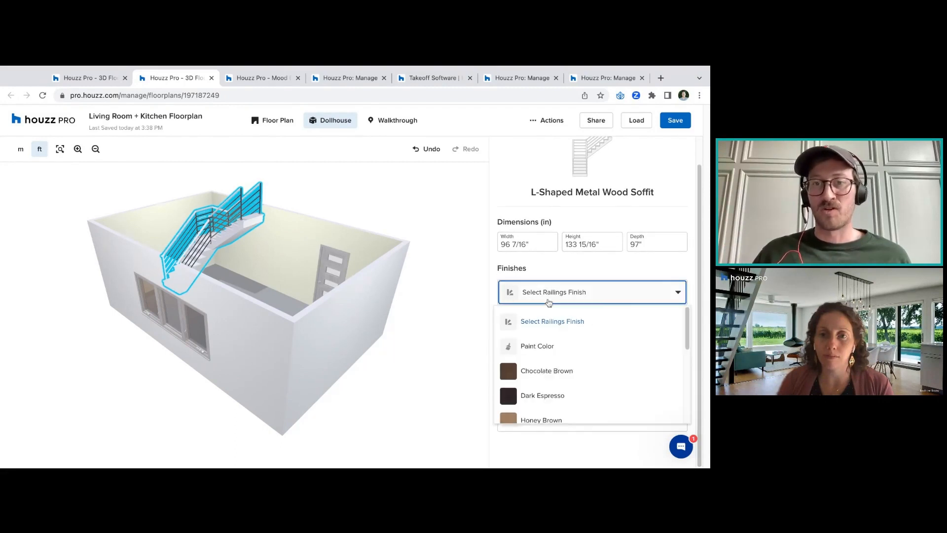
{"action": "left_click", "coordinate": [540, 280]}
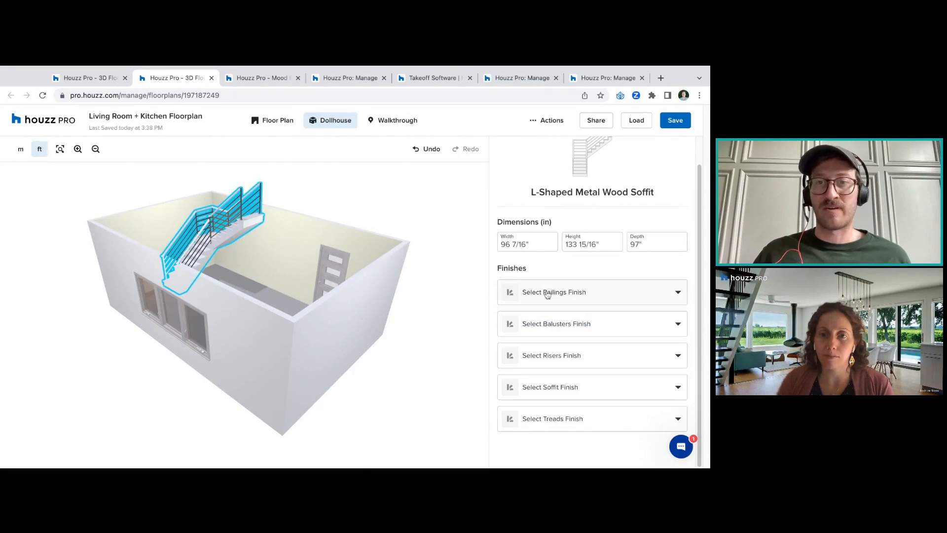
{"action": "left_click", "coordinate": [548, 295]}
{"action": "left_click", "coordinate": [547, 289]}
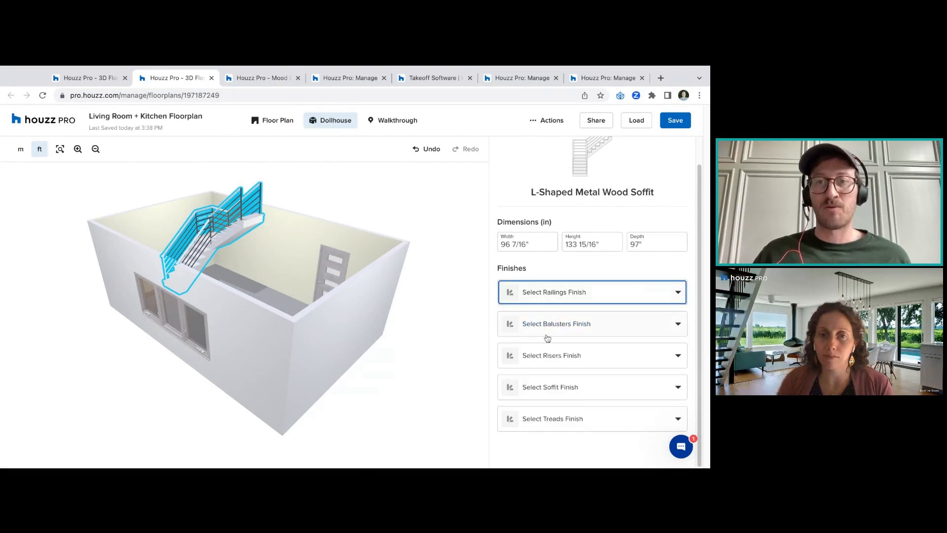
{"action": "left_click", "coordinate": [546, 333]}
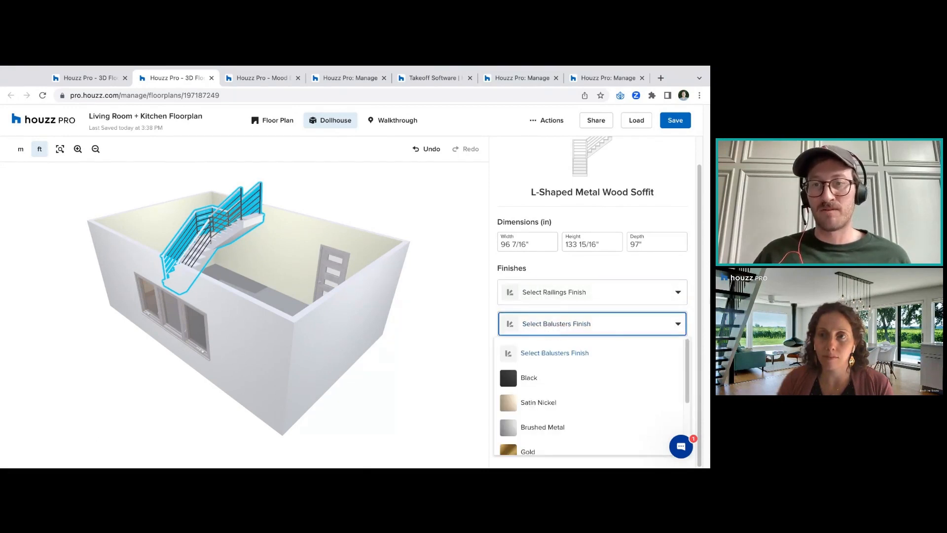
{"action": "left_click", "coordinate": [682, 294]}
{"action": "left_click", "coordinate": [682, 294]}
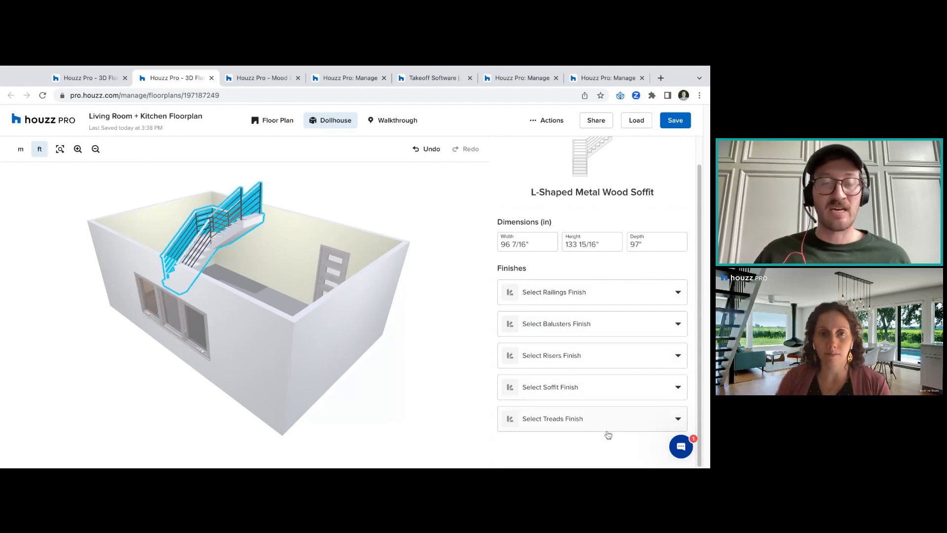
{"action": "left_click", "coordinate": [608, 426]}
{"action": "left_click", "coordinate": [599, 399]}
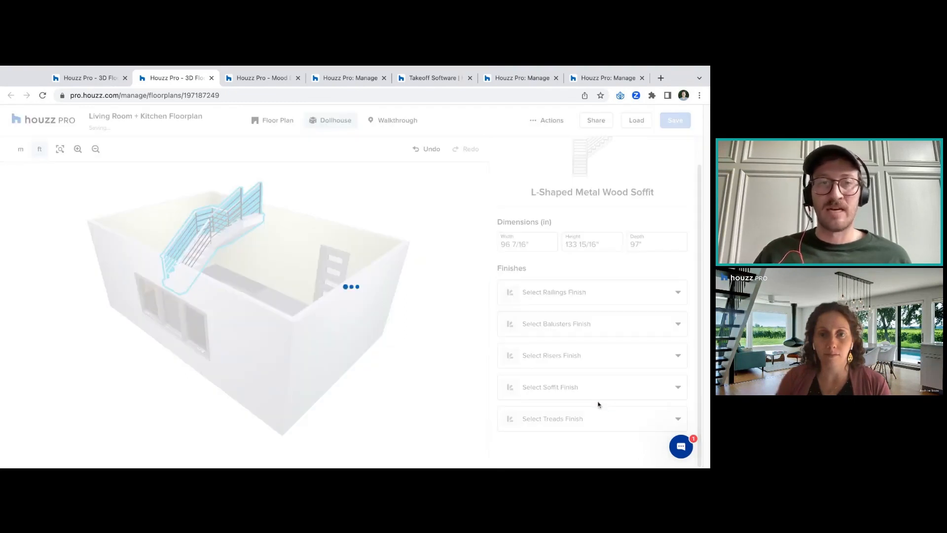
Delete the L-Shaped Metal Wood Soffit staircase from the corner of the room in the floor plan
{"action": "left_click_drag", "start_coordinate": [326, 280], "coordinate": [185, 299]}
{"action": "left_click_drag", "start_coordinate": [264, 291], "coordinate": [241, 256]}
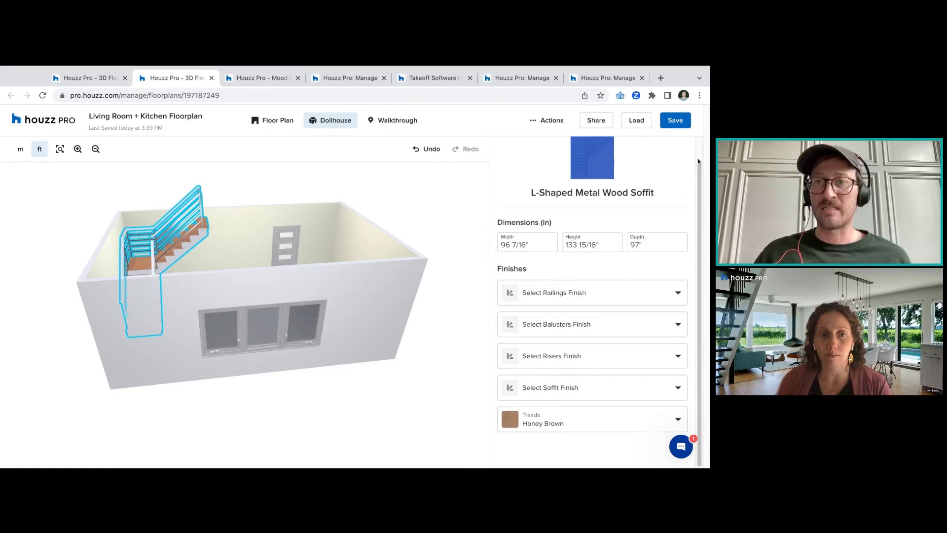
{"action": "scroll", "coordinate": [692, 168], "scroll_direction": "up", "scroll_amount": 1}
{"action": "left_click", "coordinate": [683, 149]}
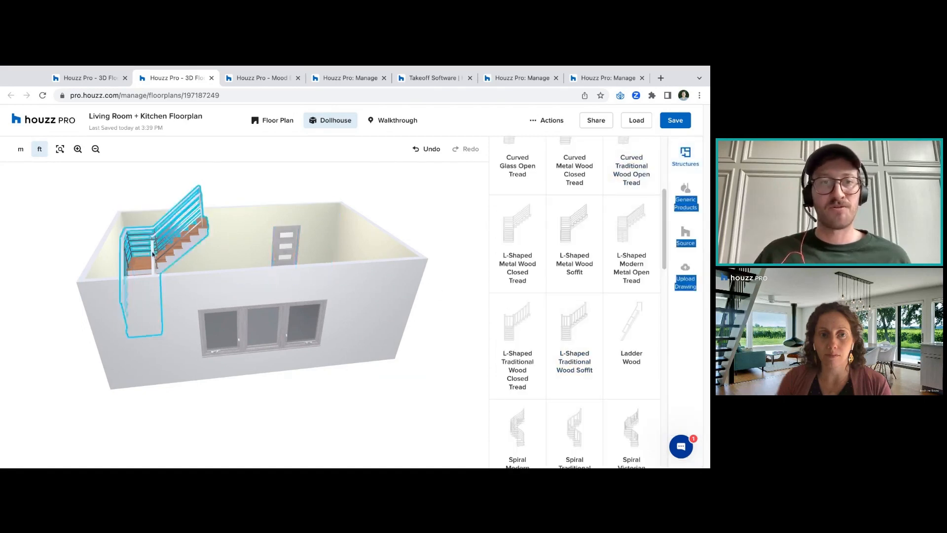
{"action": "left_click", "coordinate": [274, 122]}
{"action": "left_click", "coordinate": [174, 256]}
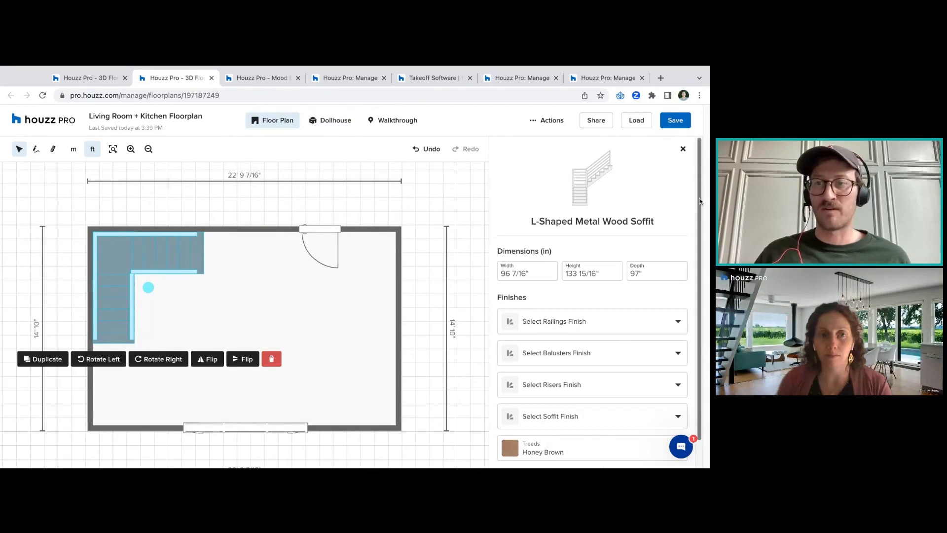
{"action": "scroll", "coordinate": [695, 197], "scroll_direction": "down", "scroll_amount": 1}
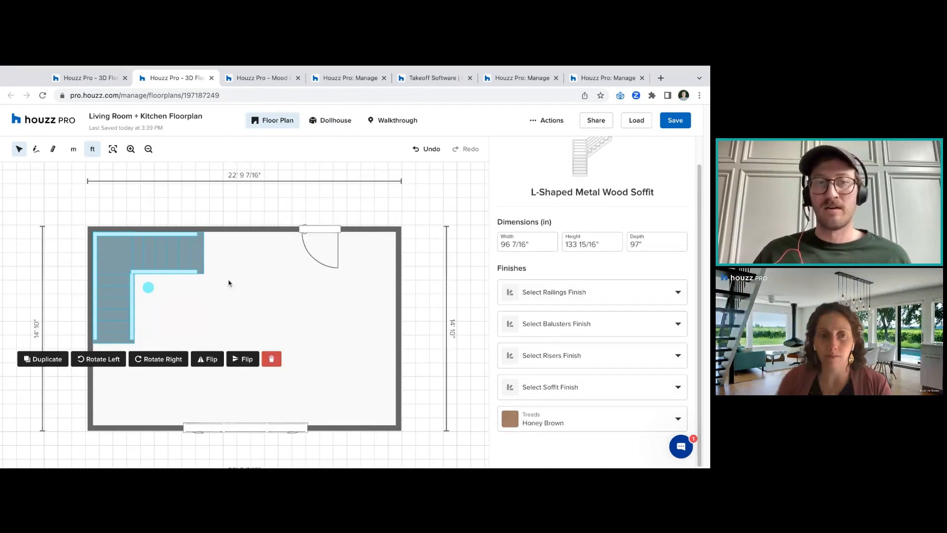
{"action": "left_click", "coordinate": [272, 358]}
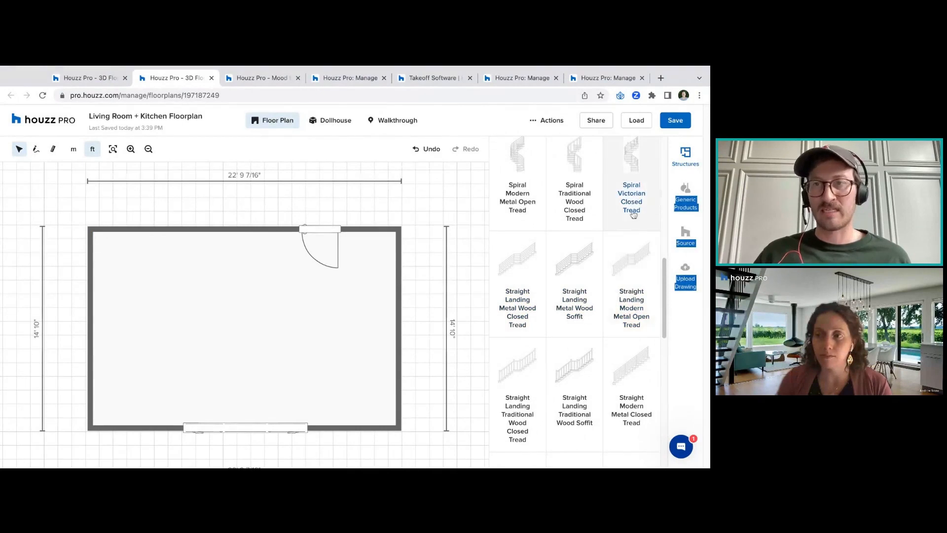
Browse the remaining staircase models in the structures catalogue, from the spiral to the winder types
{"action": "scroll", "coordinate": [661, 281], "scroll_direction": "down", "scroll_amount": 5}
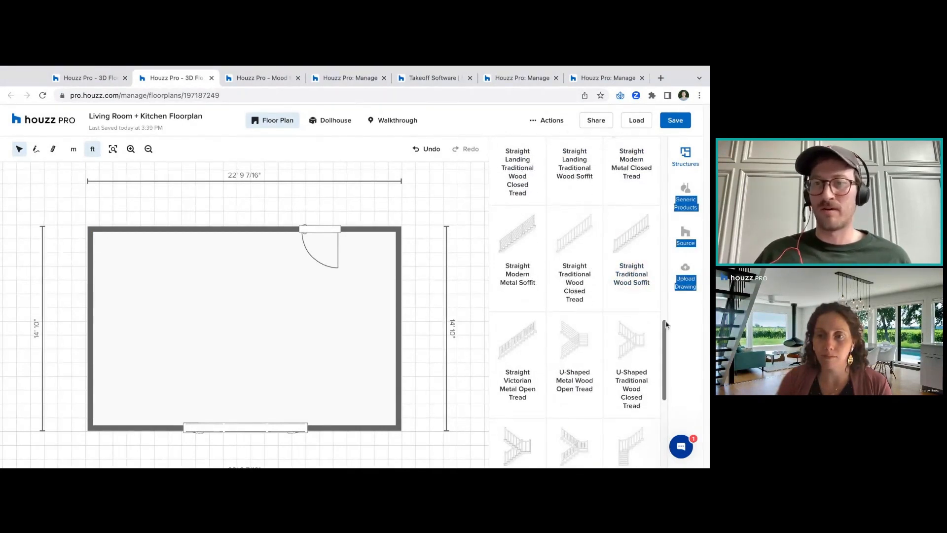
{"action": "scroll", "coordinate": [627, 252], "scroll_direction": "down", "scroll_amount": 3}
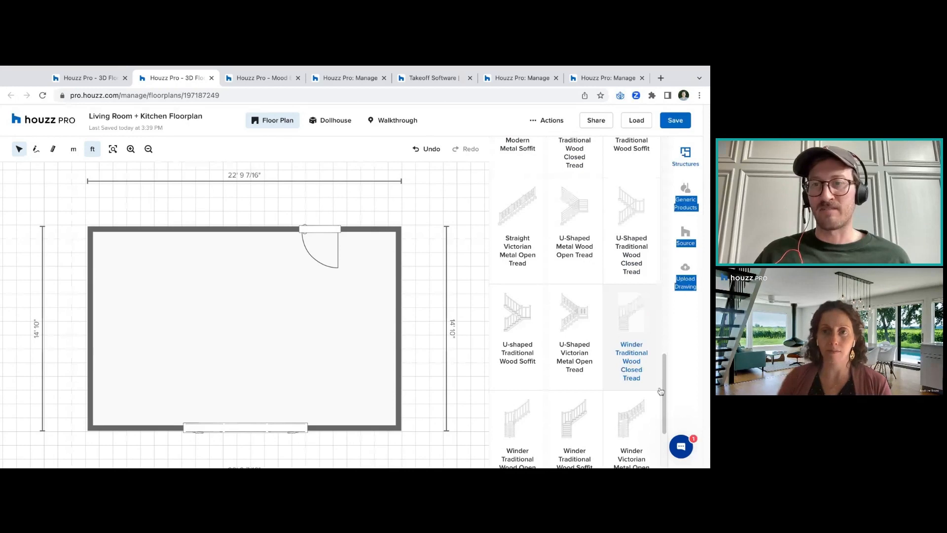
{"action": "scroll", "coordinate": [618, 312], "scroll_direction": "down", "scroll_amount": 2}
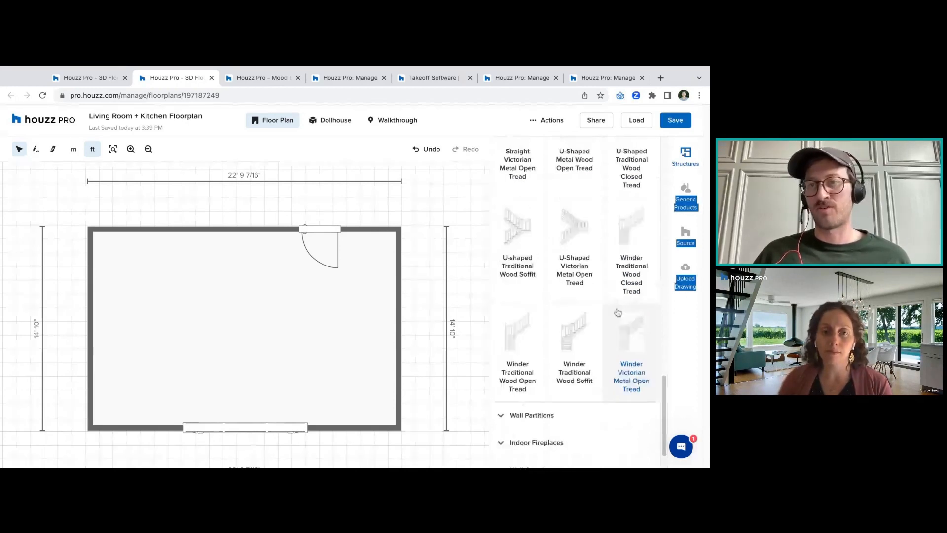
{"action": "scroll", "coordinate": [619, 312], "scroll_direction": "up", "scroll_amount": 5}
{"action": "scroll", "coordinate": [596, 285], "scroll_direction": "up", "scroll_amount": 3}
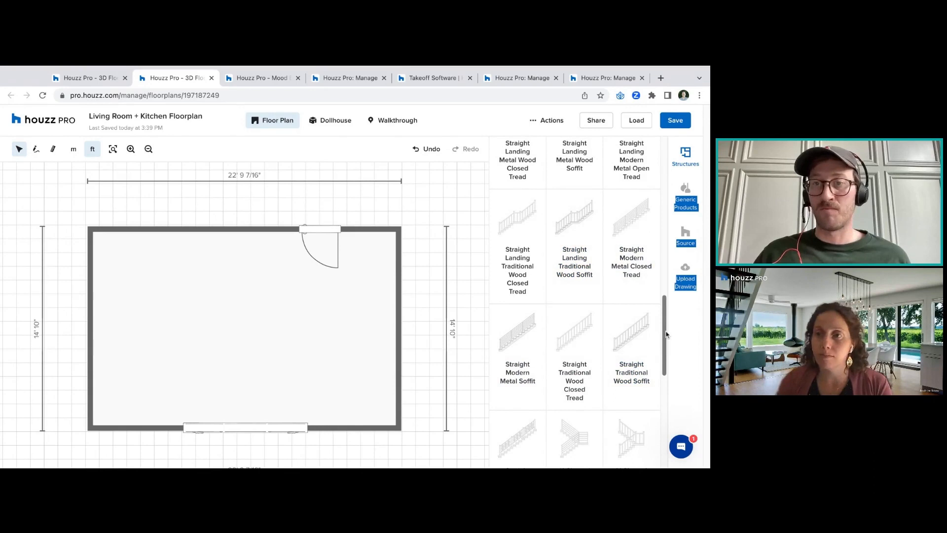
{"action": "scroll", "coordinate": [666, 334], "scroll_direction": "up", "scroll_amount": 10}
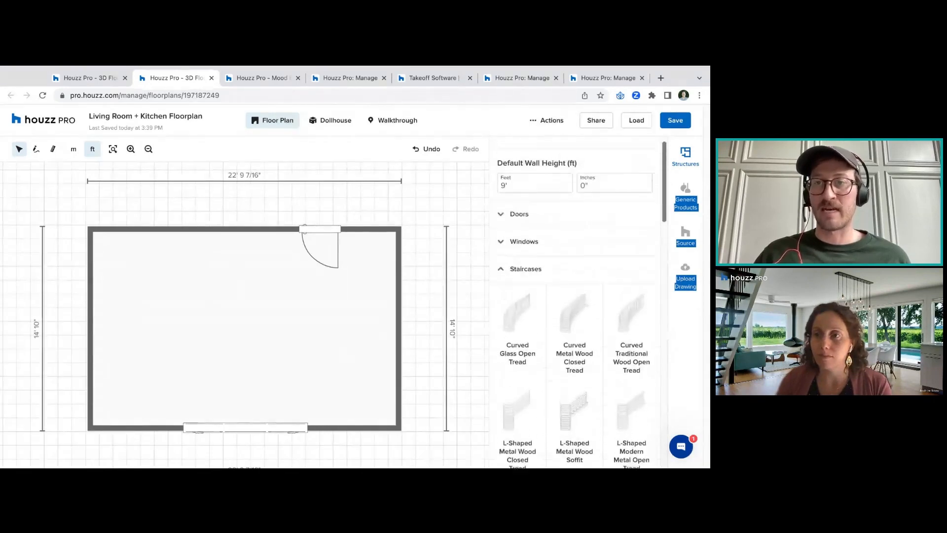
{"action": "left_click", "coordinate": [563, 291]}
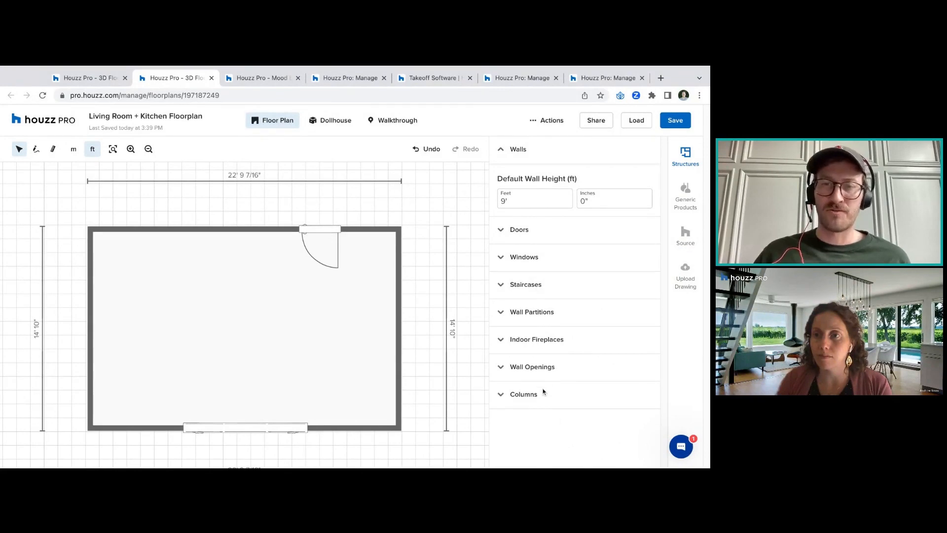
Add a Glass Partition With Square Panes to the middle of the room and check it in the Dollhouse view
{"action": "left_click", "coordinate": [536, 317]}
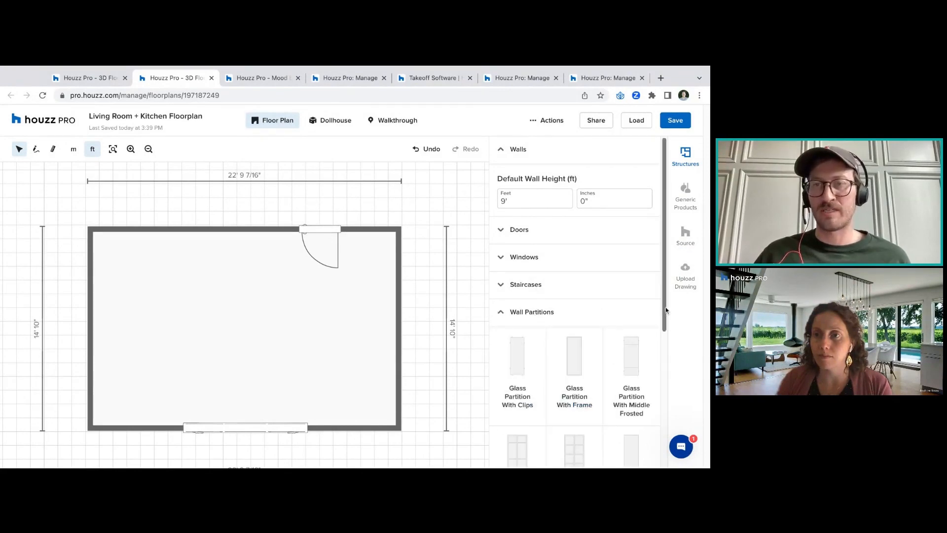
{"action": "scroll", "coordinate": [665, 311], "scroll_direction": "down", "scroll_amount": 2}
{"action": "scroll", "coordinate": [665, 311], "scroll_direction": "down", "scroll_amount": 2}
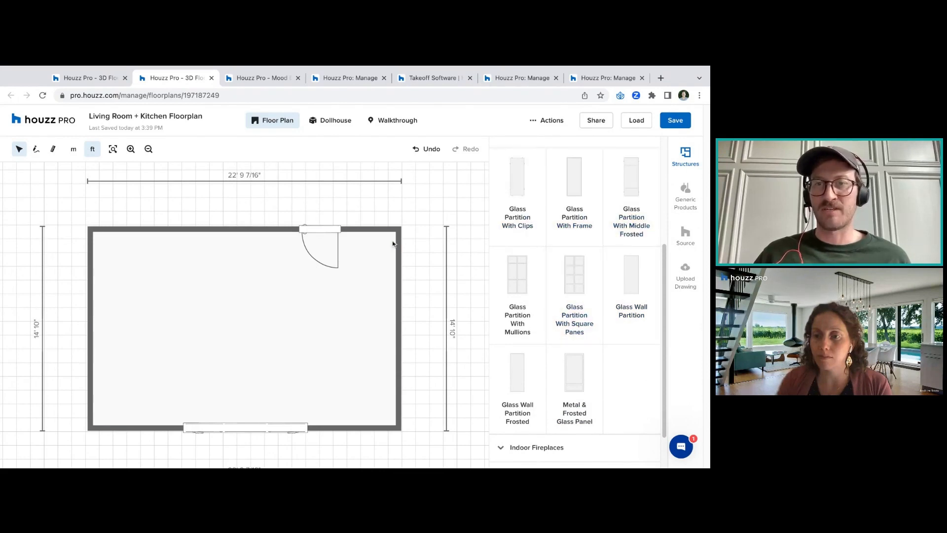
{"action": "left_click", "coordinate": [572, 296]}
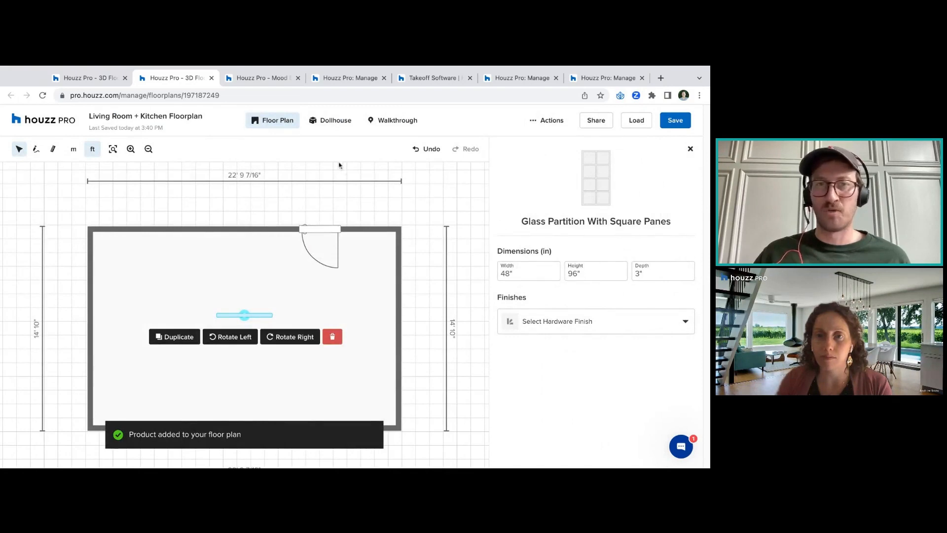
{"action": "left_click", "coordinate": [326, 121]}
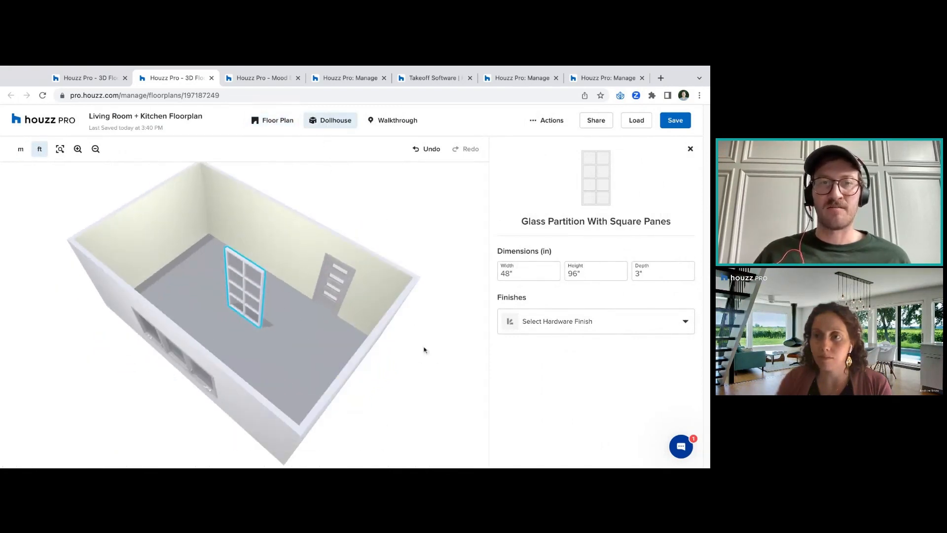
{"action": "left_click", "coordinate": [278, 121]}
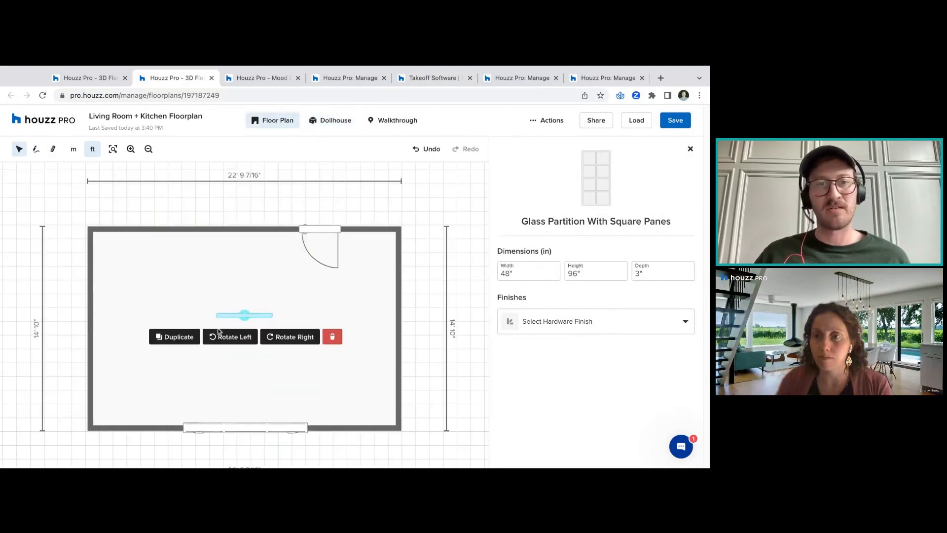
Duplicate the glass partition to extend it alongside the original, and delete the copy
{"action": "left_click", "coordinate": [175, 337]}
{"action": "mouse_move", "coordinate": [271, 337]}
{"action": "left_mouse_down"}
{"action": "mouse_move", "coordinate": [311, 331]}
{"action": "mouse_move", "coordinate": [313, 315]}
{"action": "mouse_move", "coordinate": [284, 335]}
{"action": "left_mouse_up"}
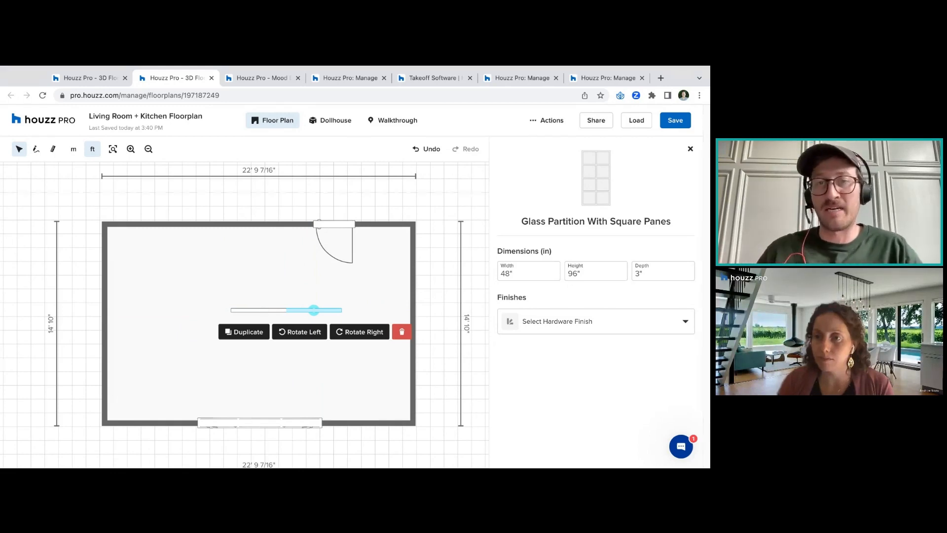
{"action": "left_click", "coordinate": [401, 333]}
Review the remaining glass partition's dimensions and its available hardware finishes
{"action": "left_click", "coordinate": [259, 315]}
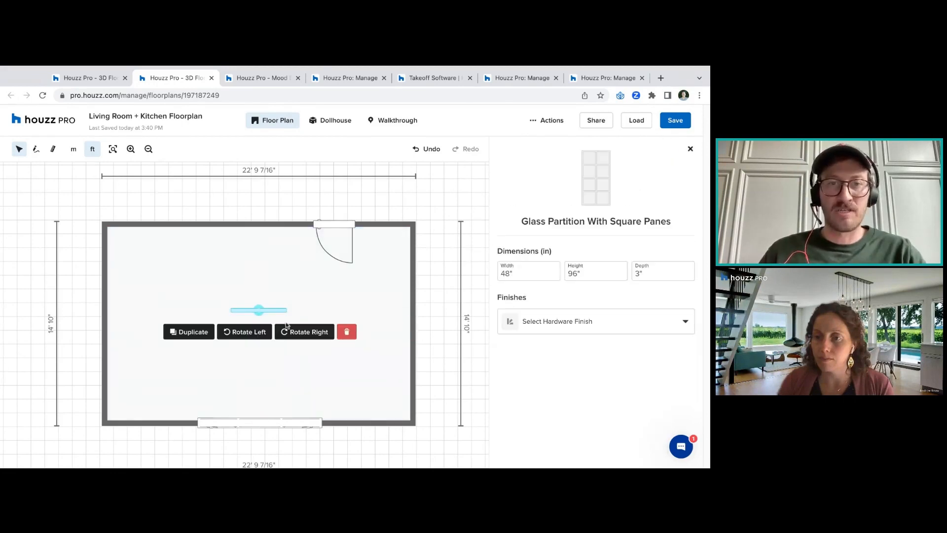
{"action": "left_click", "coordinate": [541, 321]}
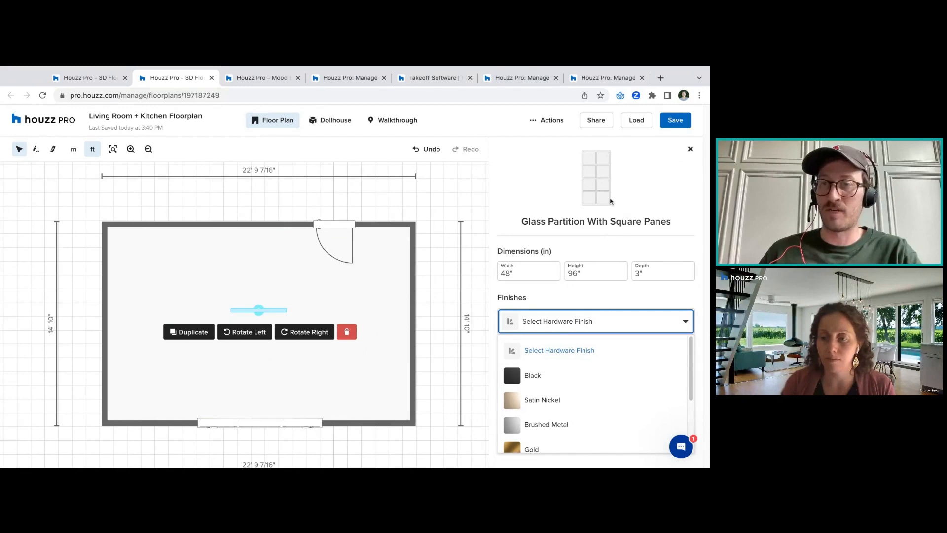
{"action": "left_click", "coordinate": [648, 246]}
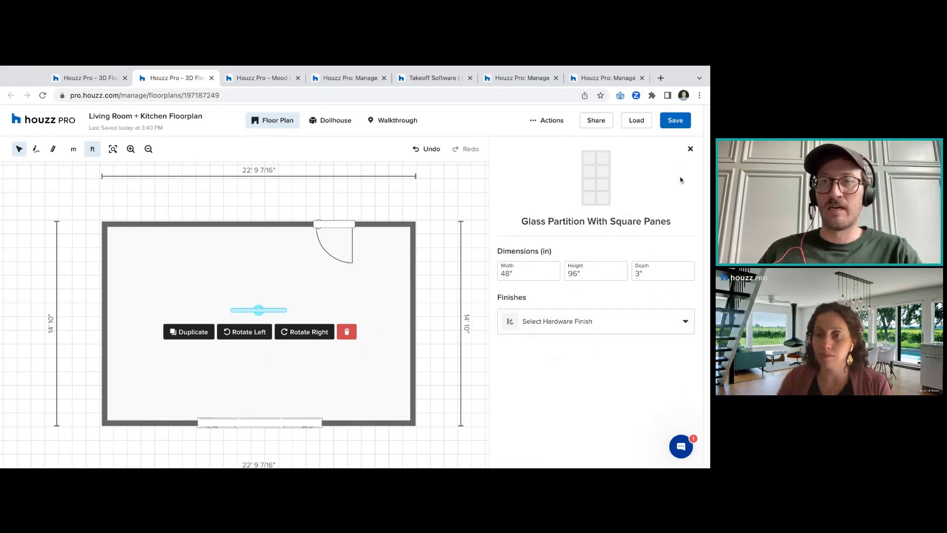
{"action": "left_click", "coordinate": [690, 149]}
{"action": "left_click", "coordinate": [351, 290]}
{"action": "left_click", "coordinate": [257, 310]}
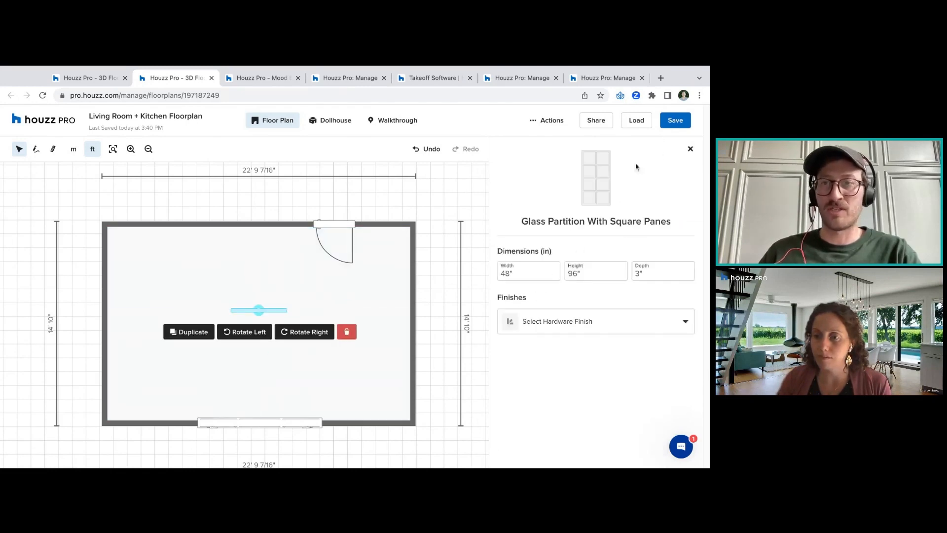
{"action": "left_click", "coordinate": [690, 149]}
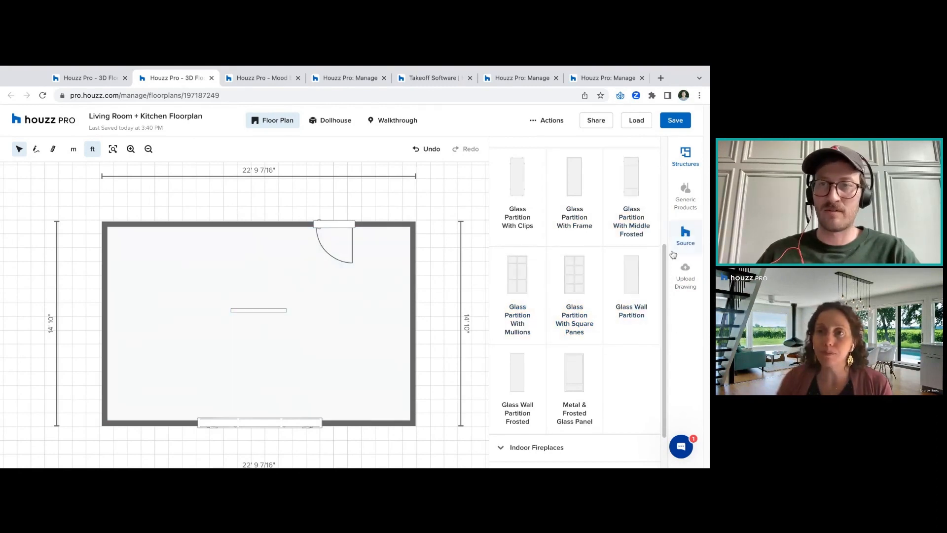
Delete the remaining glass partition from the middle of the room
{"action": "left_click_drag", "start_coordinate": [666, 271], "coordinate": [666, 196]}
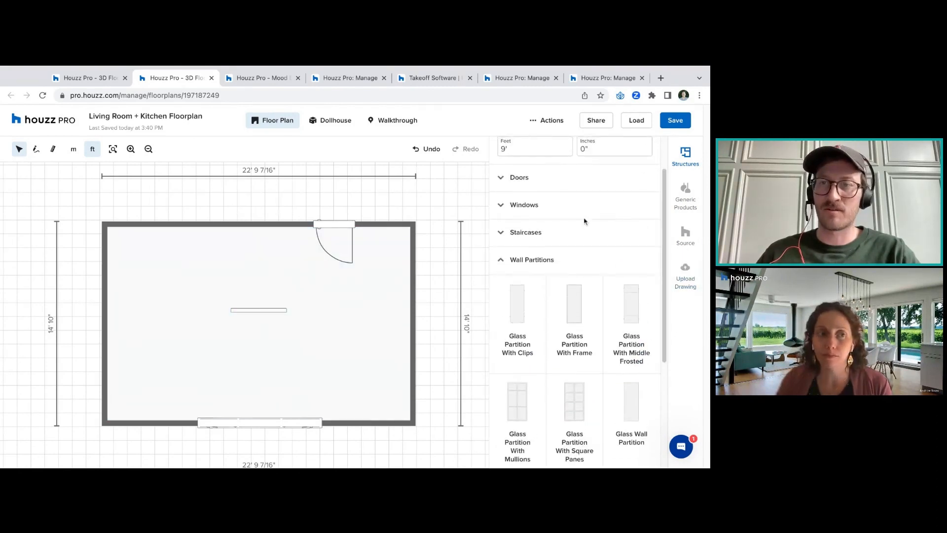
{"action": "left_click", "coordinate": [547, 262]}
{"action": "left_click", "coordinate": [260, 315]}
{"action": "left_click", "coordinate": [348, 332]}
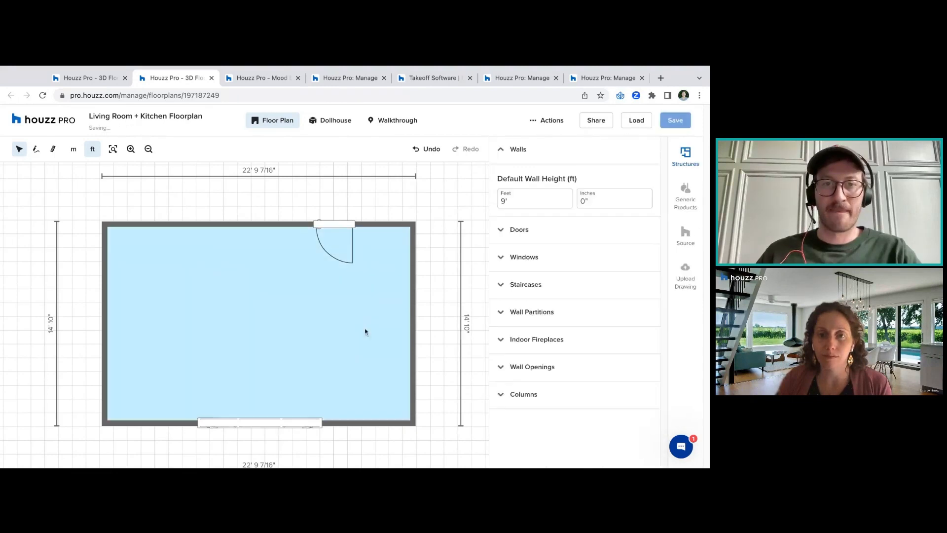
Add a Wall Mounted Fireplace from the indoor fireplaces to the room's left wall
{"action": "left_click", "coordinate": [564, 339]}
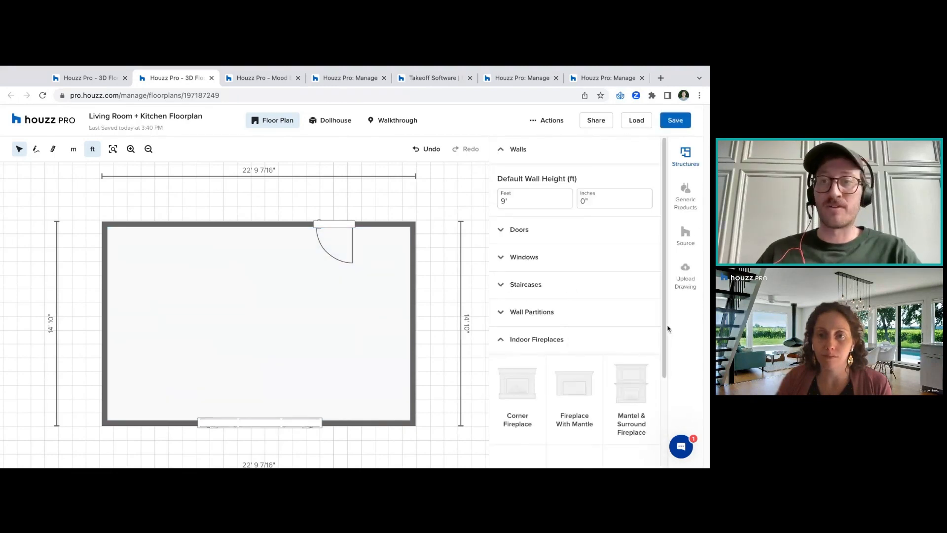
{"action": "left_click_drag", "start_coordinate": [666, 329], "coordinate": [665, 334]}
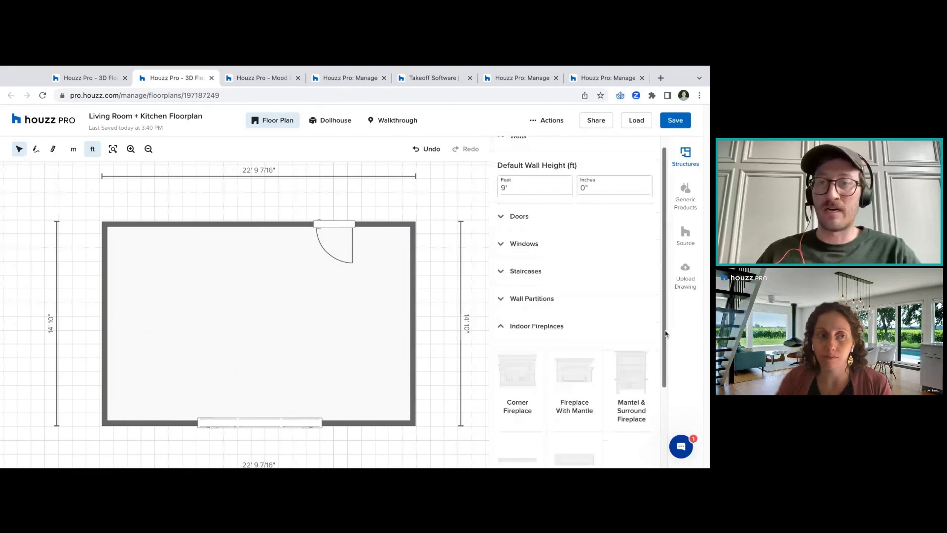
{"action": "scroll", "coordinate": [665, 334], "scroll_direction": "down", "scroll_amount": 2}
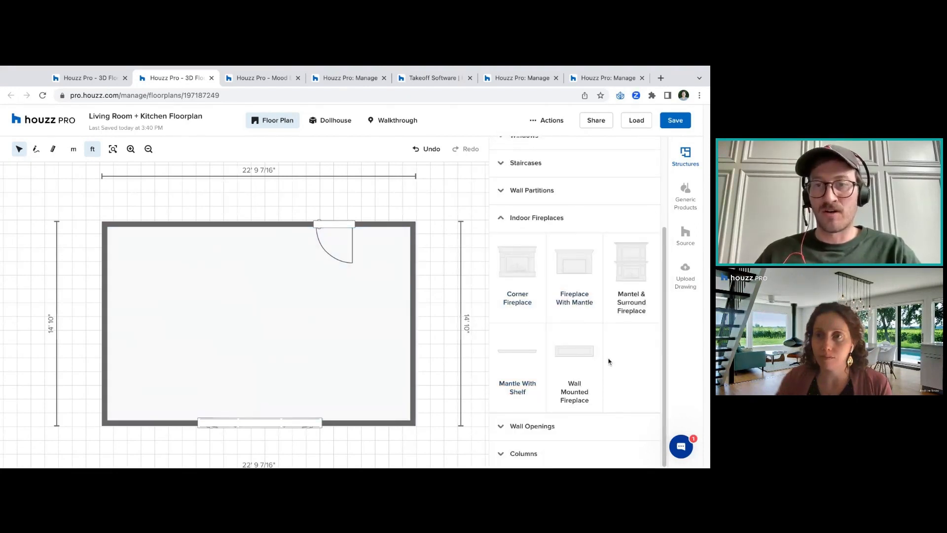
{"action": "left_click", "coordinate": [590, 355]}
{"action": "left_click_drag", "start_coordinate": [250, 323], "coordinate": [246, 321]}
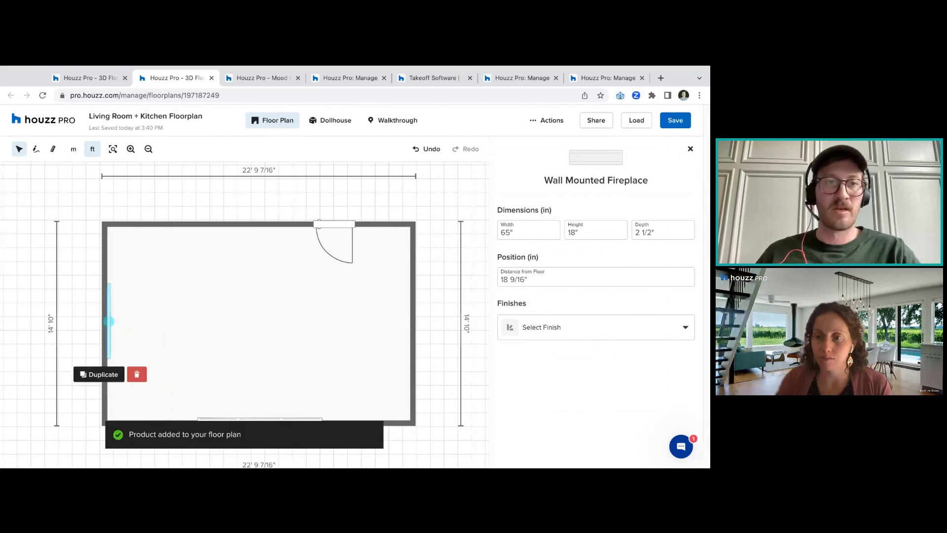
Set the wall-mounted fireplace's finish to Chocolate Brown and inspect it in the Walkthrough view
{"action": "left_click", "coordinate": [330, 120]}
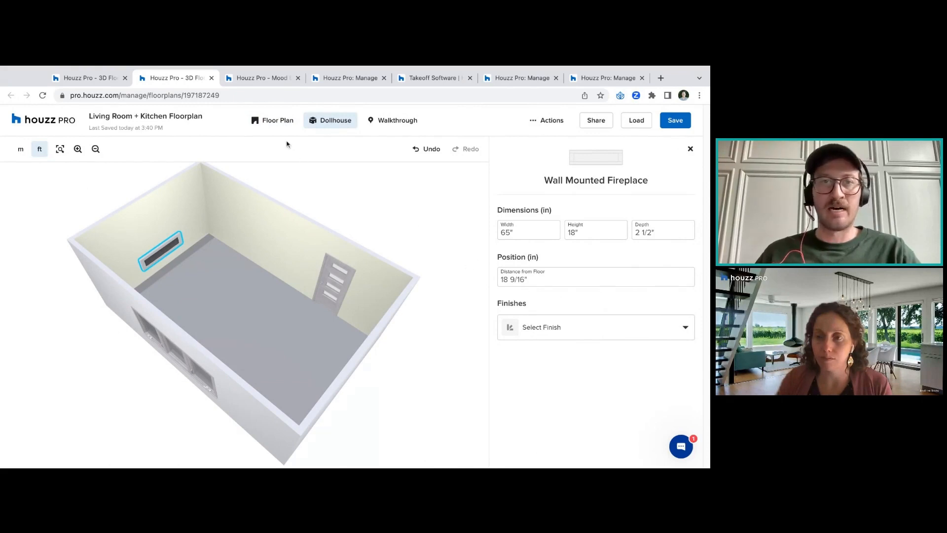
{"action": "left_click", "coordinate": [536, 282]}
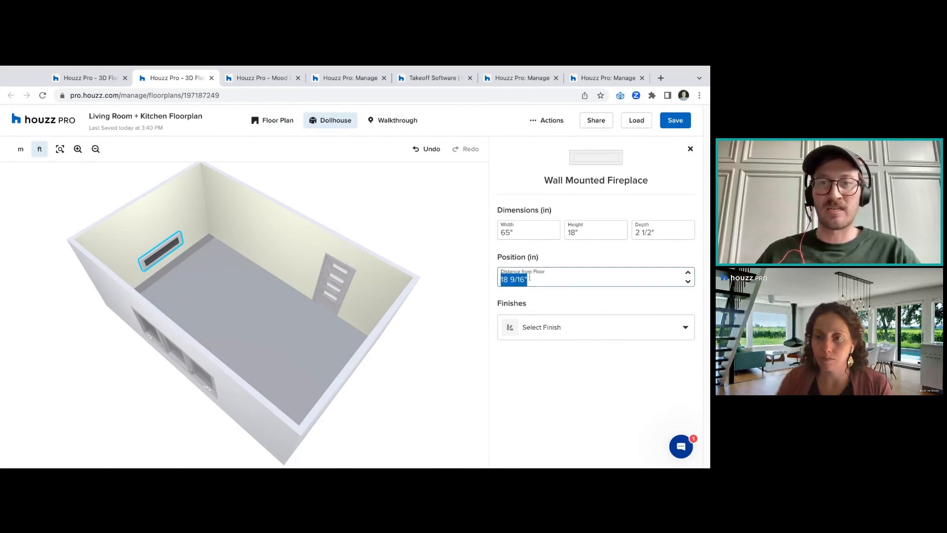
{"action": "left_click", "coordinate": [565, 328]}
{"action": "left_click", "coordinate": [553, 410]}
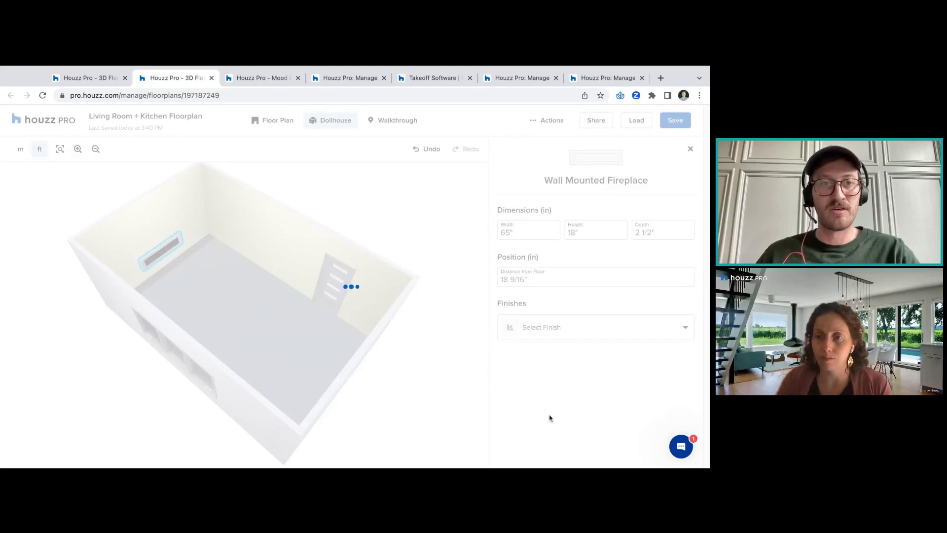
{"action": "left_click", "coordinate": [417, 121]}
{"action": "left_click_drag", "start_coordinate": [402, 288], "coordinate": [365, 243]}
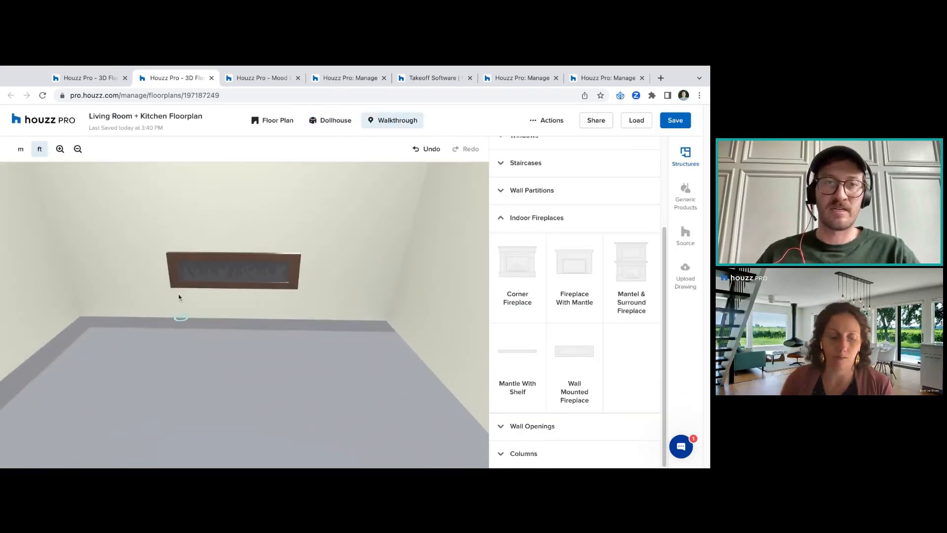
Delete the wall-mounted fireplace from the room's left wall in the floor plan
{"action": "left_click", "coordinate": [335, 122]}
{"action": "left_click", "coordinate": [273, 120]}
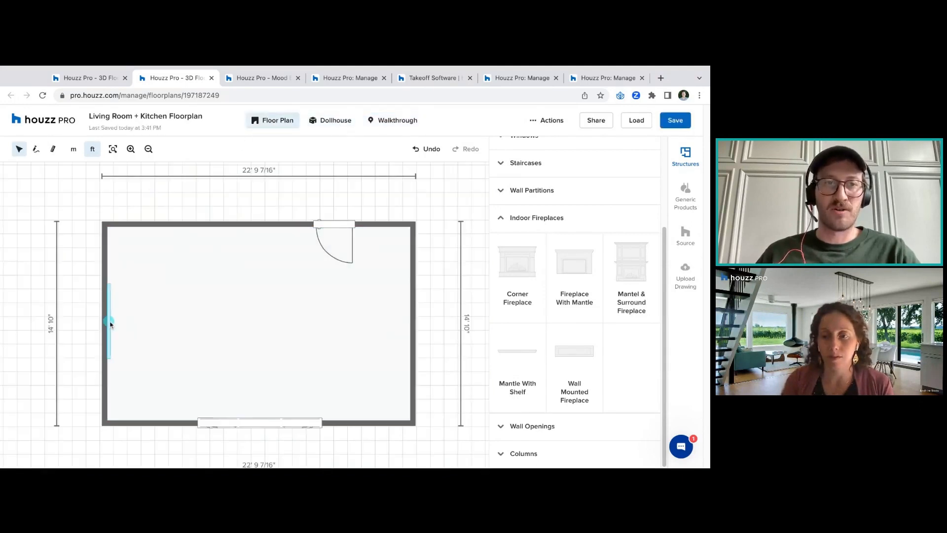
{"action": "left_click", "coordinate": [109, 323]}
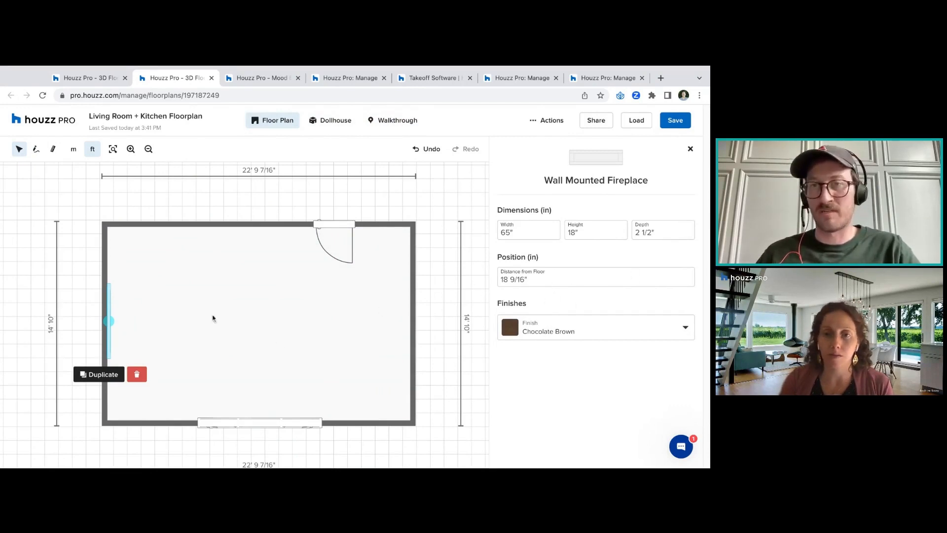
{"action": "left_click", "coordinate": [137, 374]}
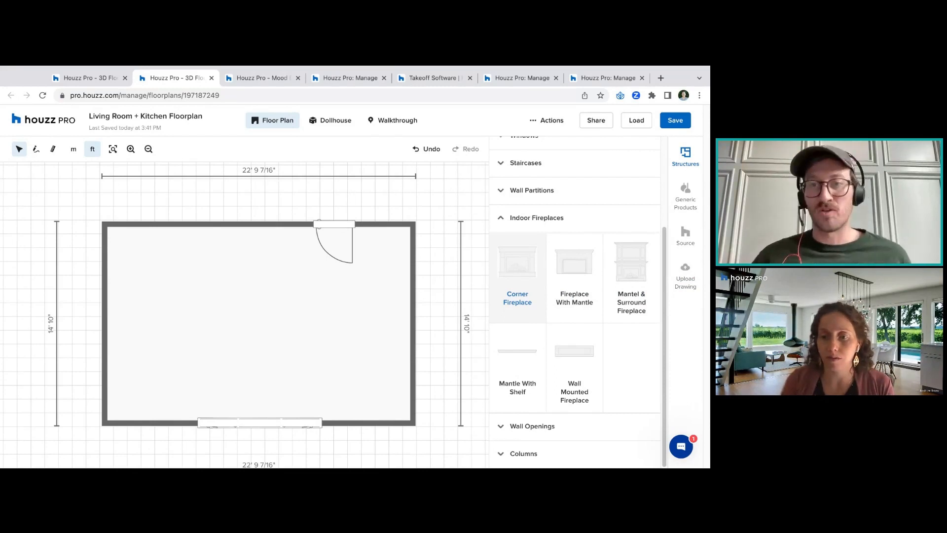
Add a Corner Fireplace from the indoor fireplaces and rotate it left until it sits flush against the room's left wall
{"action": "left_click", "coordinate": [512, 262]}
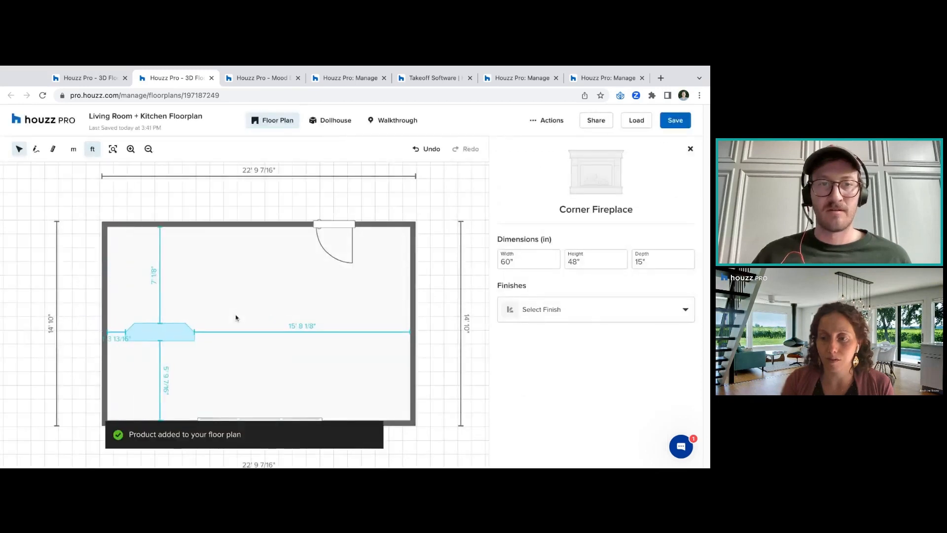
{"action": "left_click", "coordinate": [148, 360]}
{"action": "left_click", "coordinate": [151, 340]}
{"action": "left_click", "coordinate": [161, 365]}
{"action": "left_click", "coordinate": [160, 341]}
{"action": "left_click", "coordinate": [158, 373]}
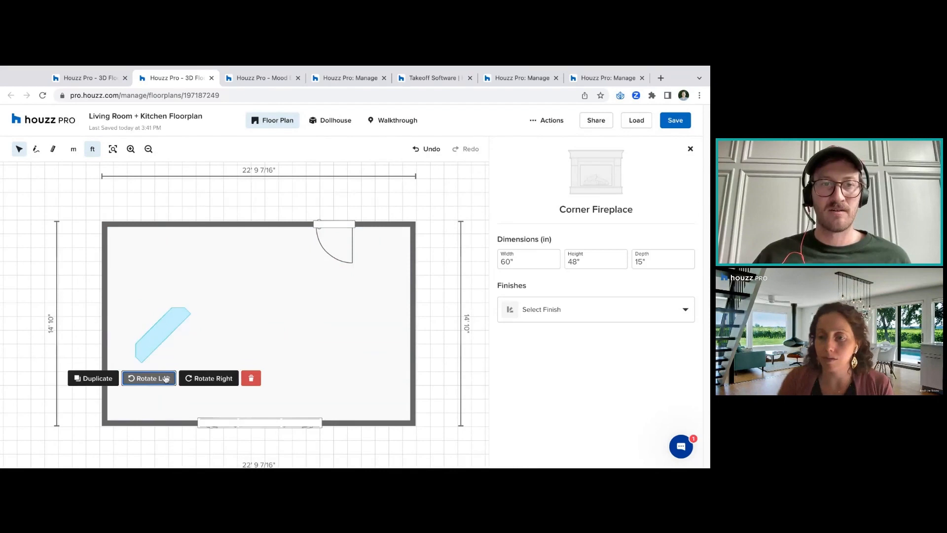
{"action": "left_click", "coordinate": [166, 379]}
{"action": "left_click", "coordinate": [165, 385]}
{"action": "left_click_drag", "start_coordinate": [160, 347], "coordinate": [159, 346]}
Set the corner fireplace's finish to Weathered Grey and inspect it in the Walkthrough view
{"action": "left_click", "coordinate": [596, 310]}
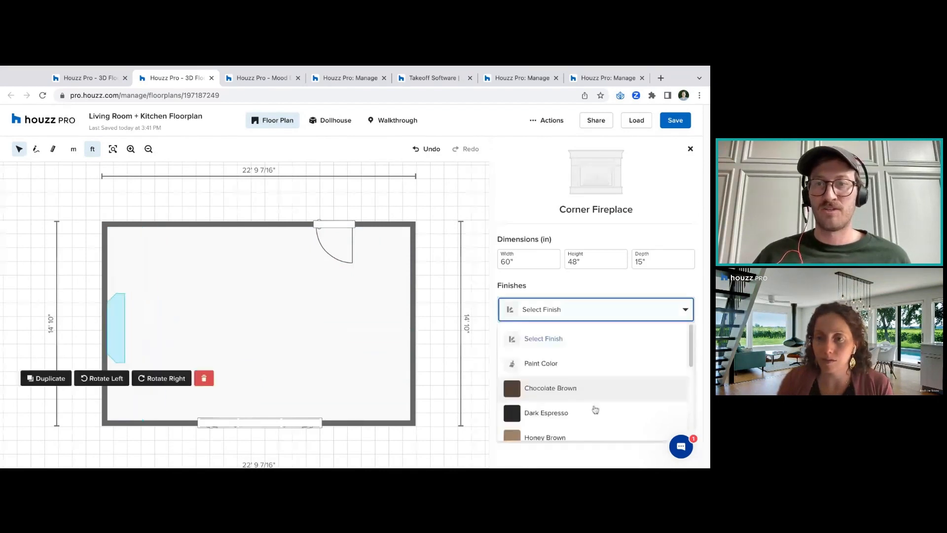
{"action": "scroll", "coordinate": [689, 367], "scroll_direction": "down", "scroll_amount": 2}
{"action": "scroll", "coordinate": [689, 367], "scroll_direction": "down", "scroll_amount": 1}
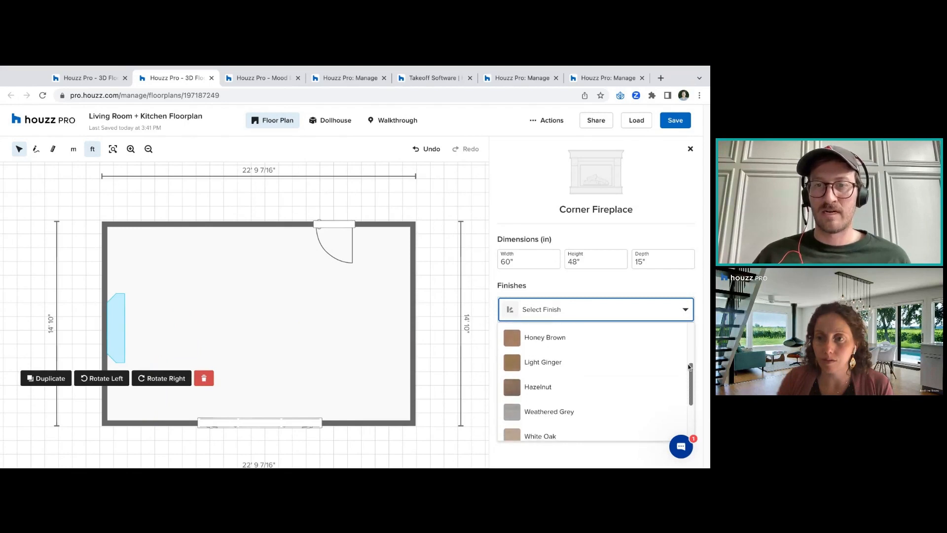
{"action": "left_click", "coordinate": [611, 412]}
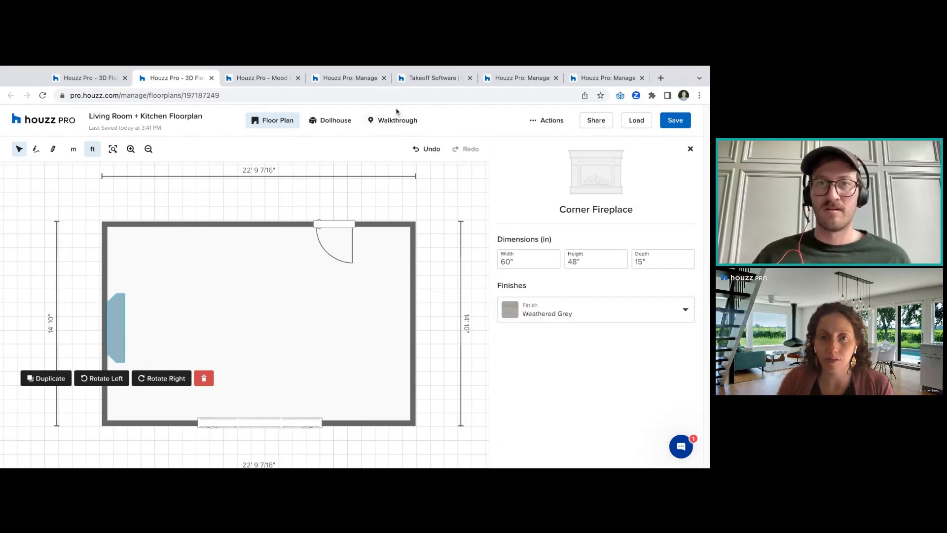
{"action": "left_click", "coordinate": [397, 120]}
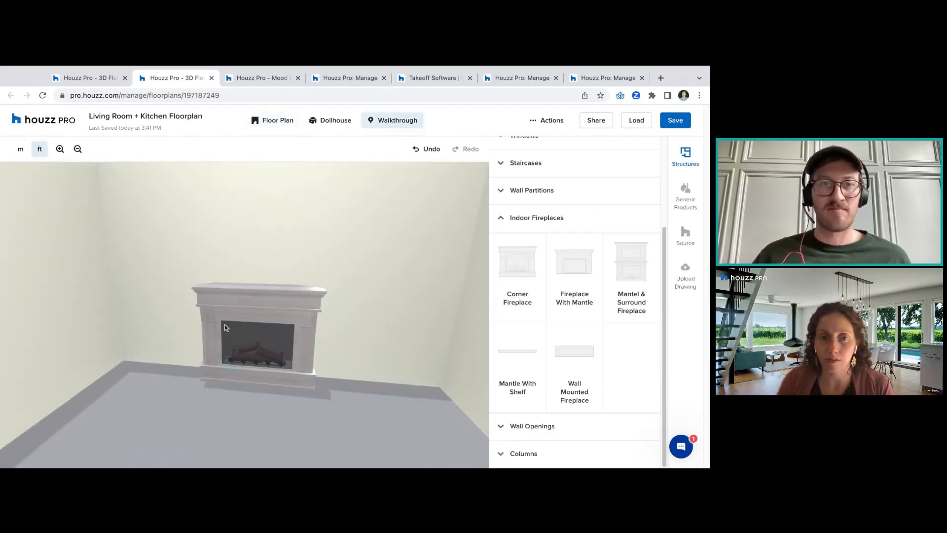
Delete the corner fireplace from the room's left wall in the floor plan
{"action": "left_click", "coordinate": [276, 120]}
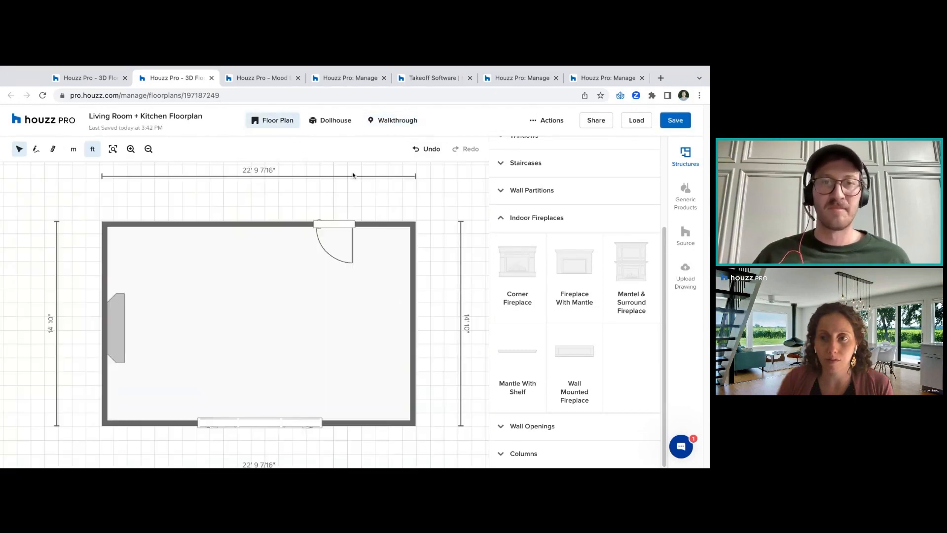
{"action": "left_click", "coordinate": [119, 326]}
{"action": "left_click", "coordinate": [204, 378]}
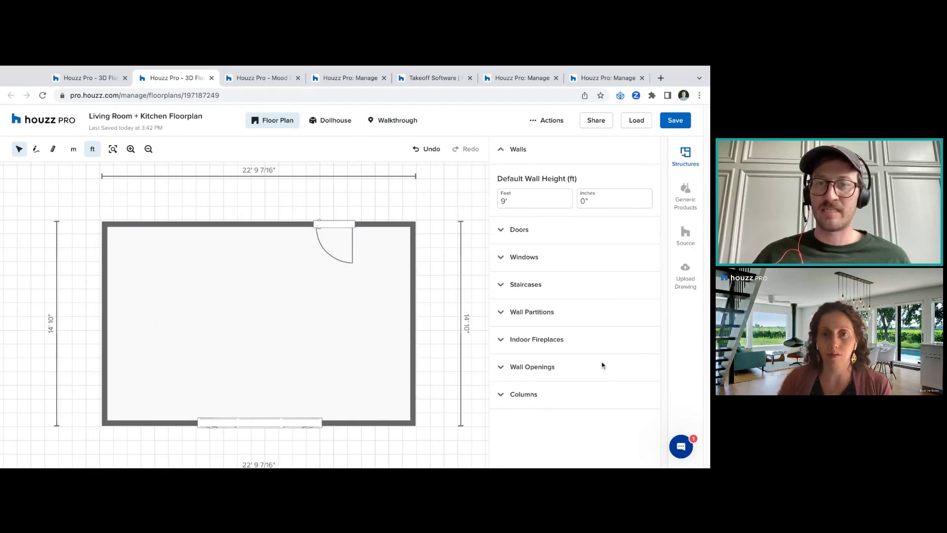
Add a Wall Opening Square Traditional from the wall openings to the middle of the room's left wall
{"action": "left_click", "coordinate": [518, 368]}
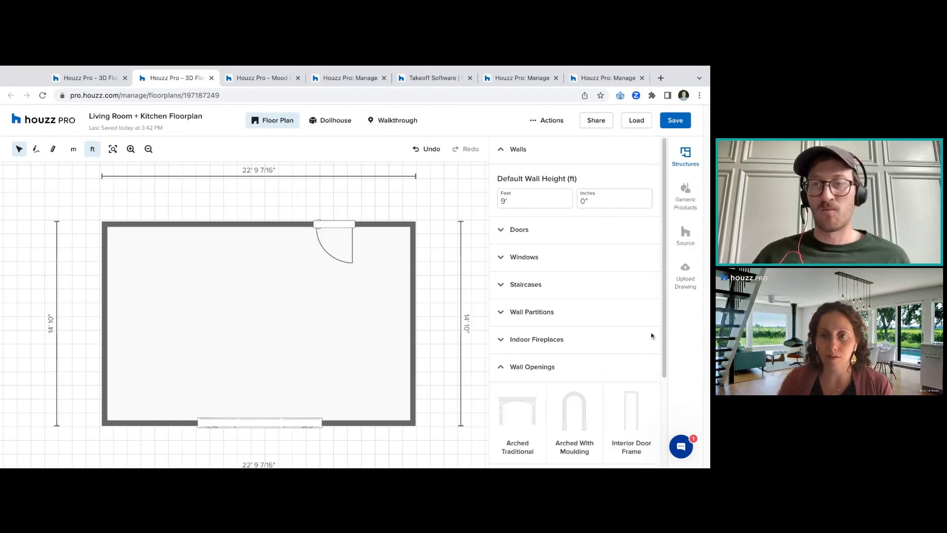
{"action": "scroll", "coordinate": [659, 384], "scroll_direction": "down", "scroll_amount": 3}
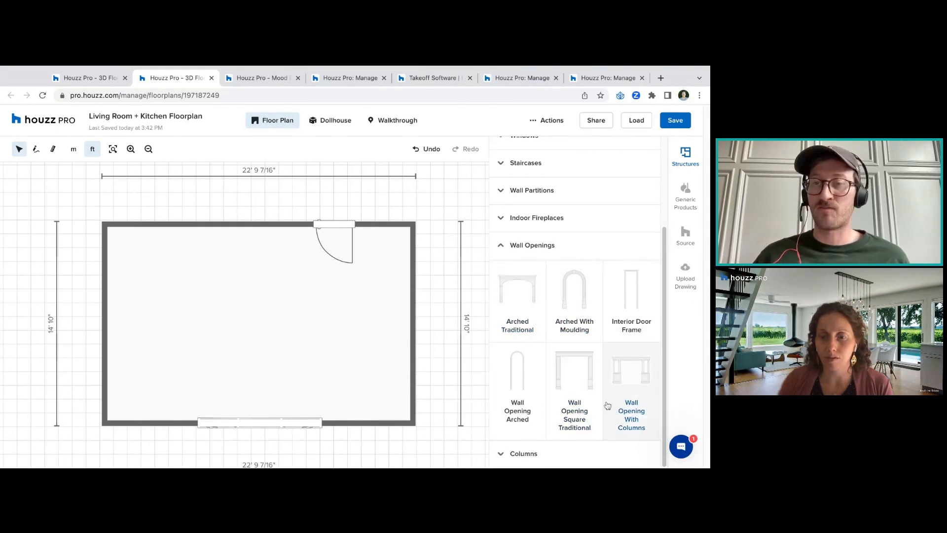
{"action": "left_click", "coordinate": [577, 393]}
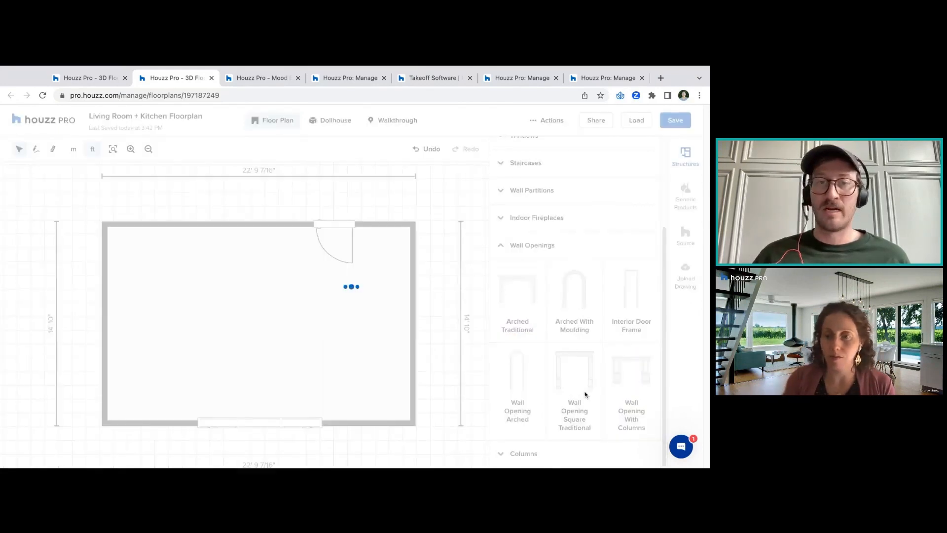
{"action": "left_click_drag", "start_coordinate": [347, 320], "coordinate": [105, 319]}
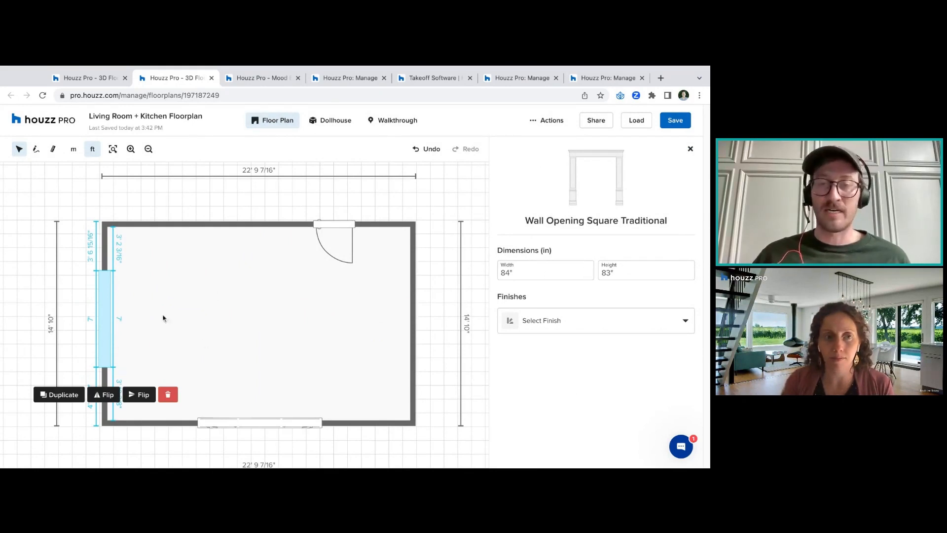
Set the wall opening's finish to a paint color, using Benjamin Moore Mountain Peak White 2148-70
{"action": "left_click", "coordinate": [632, 326]}
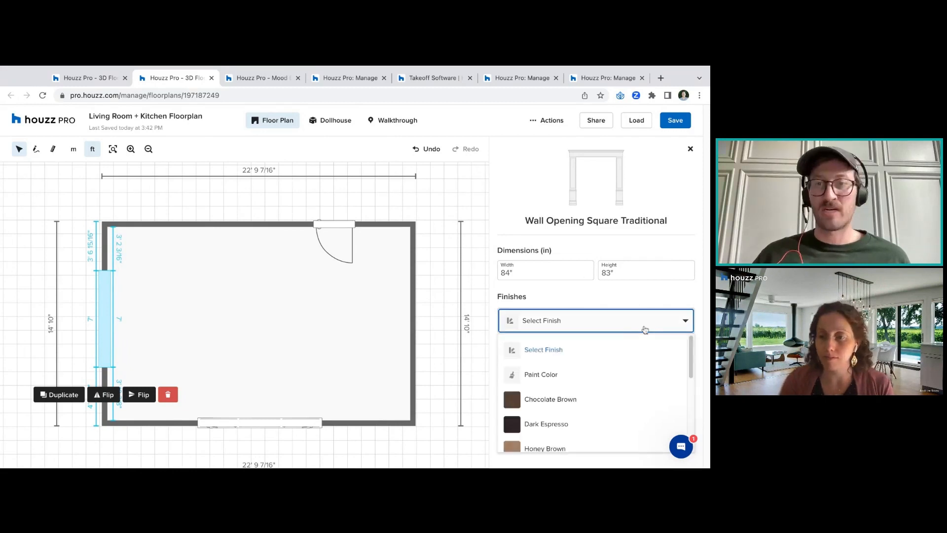
{"action": "left_click", "coordinate": [644, 374]}
{"action": "left_click", "coordinate": [591, 369]}
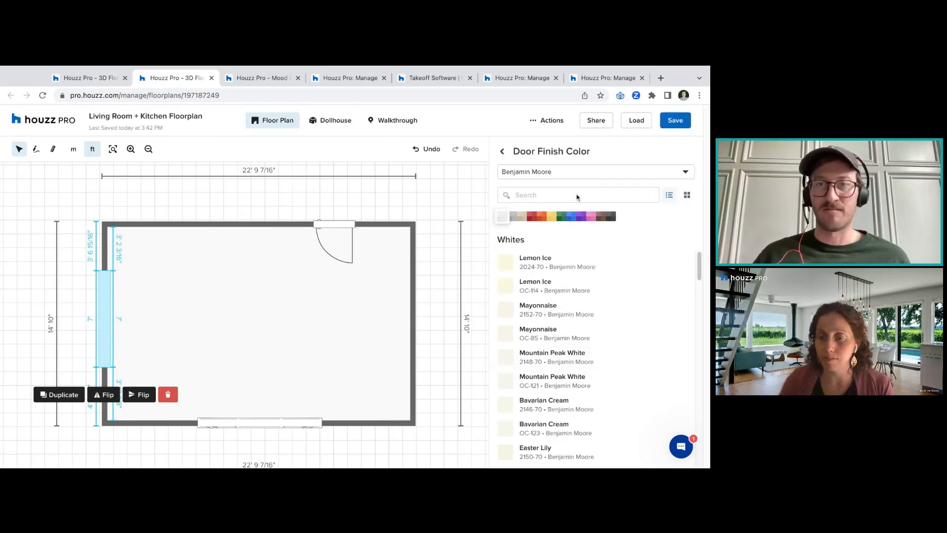
{"action": "left_click", "coordinate": [650, 353]}
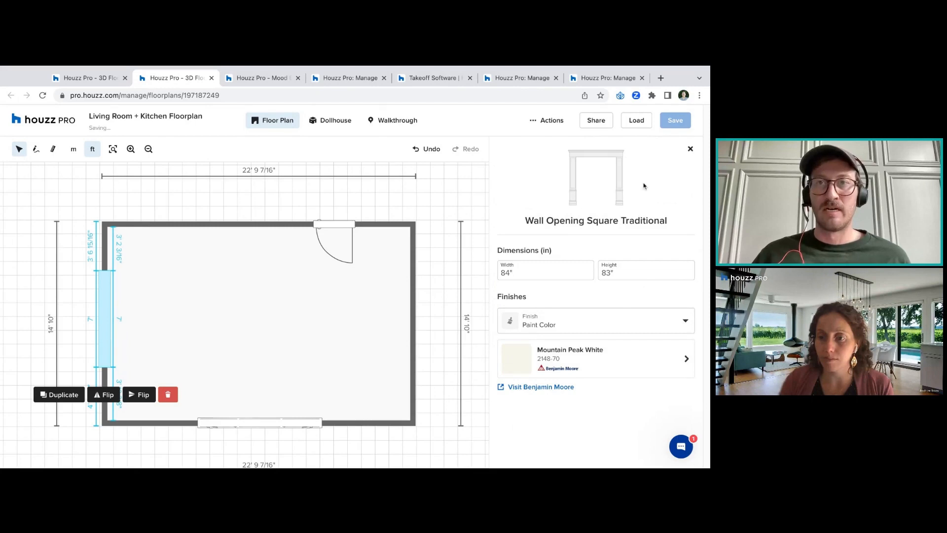
Inspect the square traditional wall opening in the Dollhouse and Walkthrough views, then check its properties in the floor plan
{"action": "left_click", "coordinate": [328, 123]}
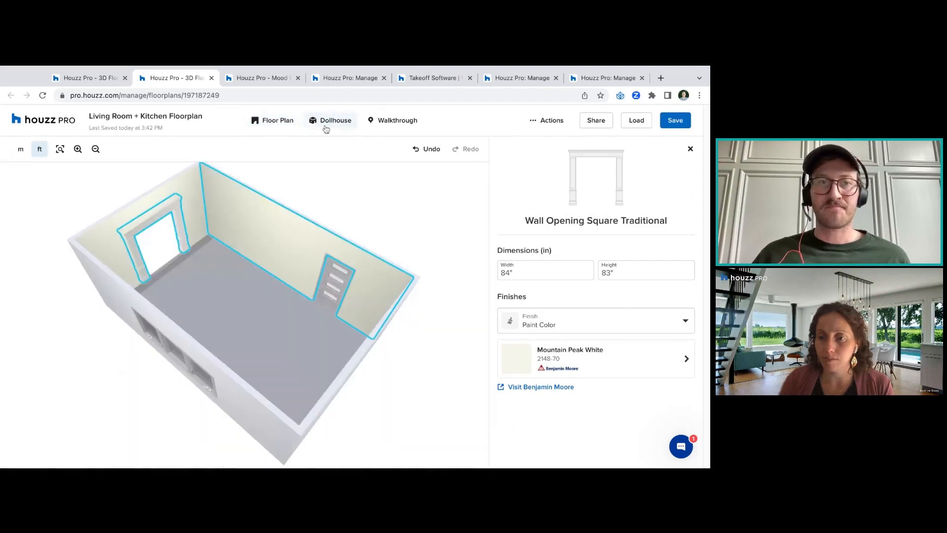
{"action": "left_click", "coordinate": [394, 123]}
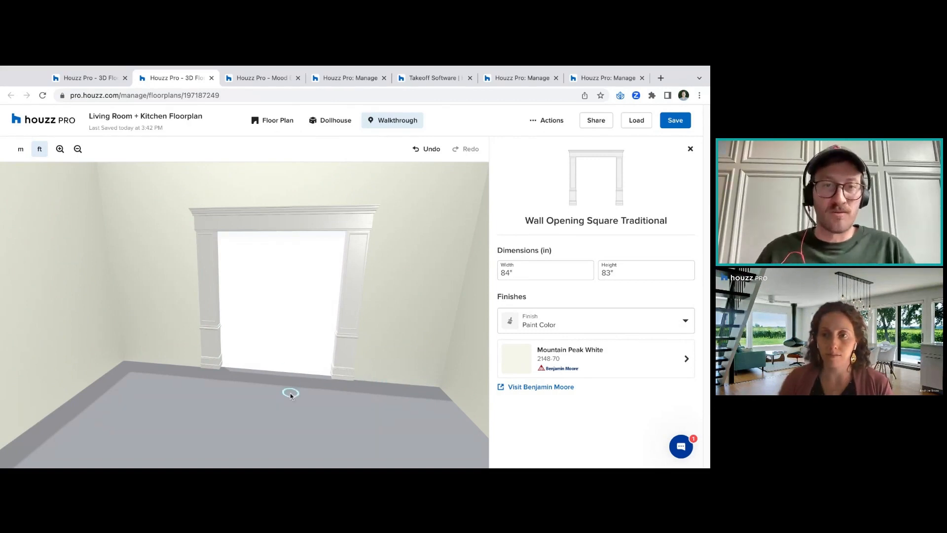
{"action": "left_click", "coordinate": [273, 121]}
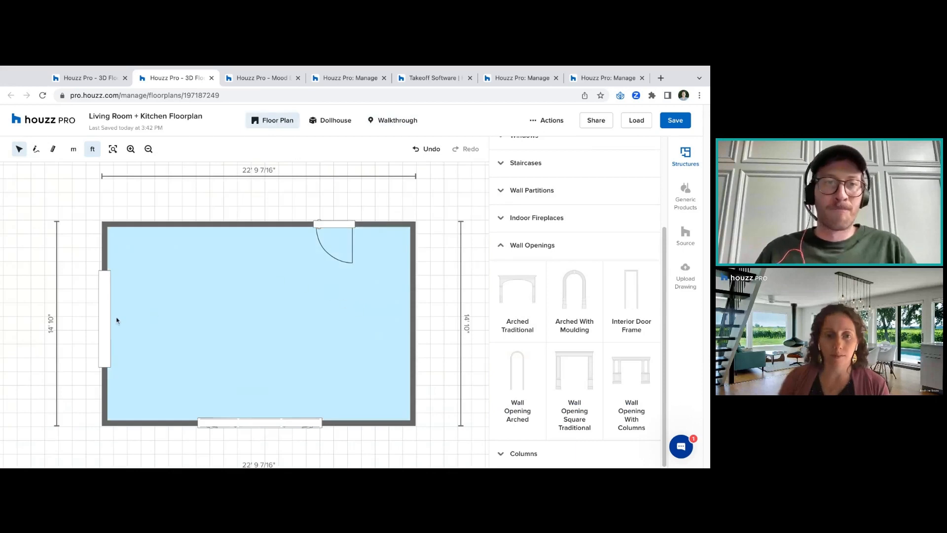
{"action": "left_click", "coordinate": [117, 320]}
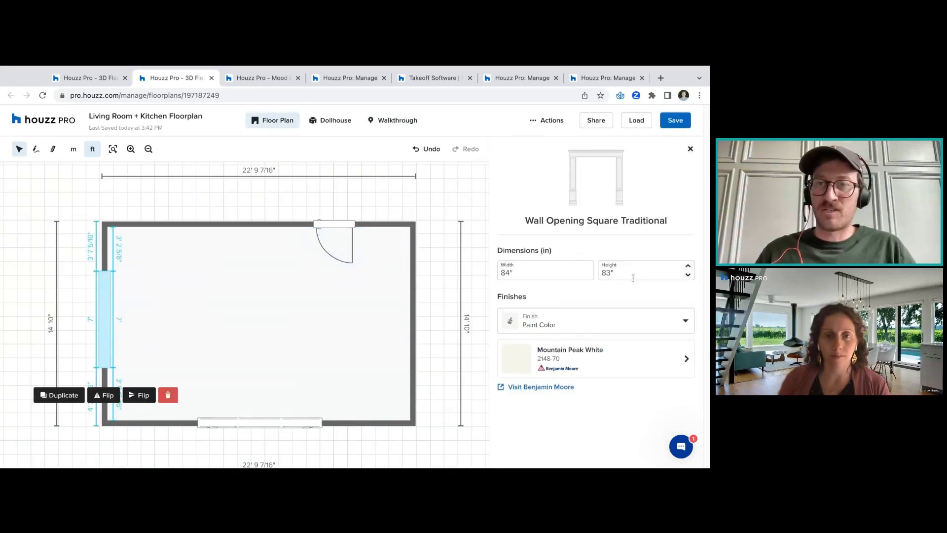
{"action": "left_click", "coordinate": [691, 150]}
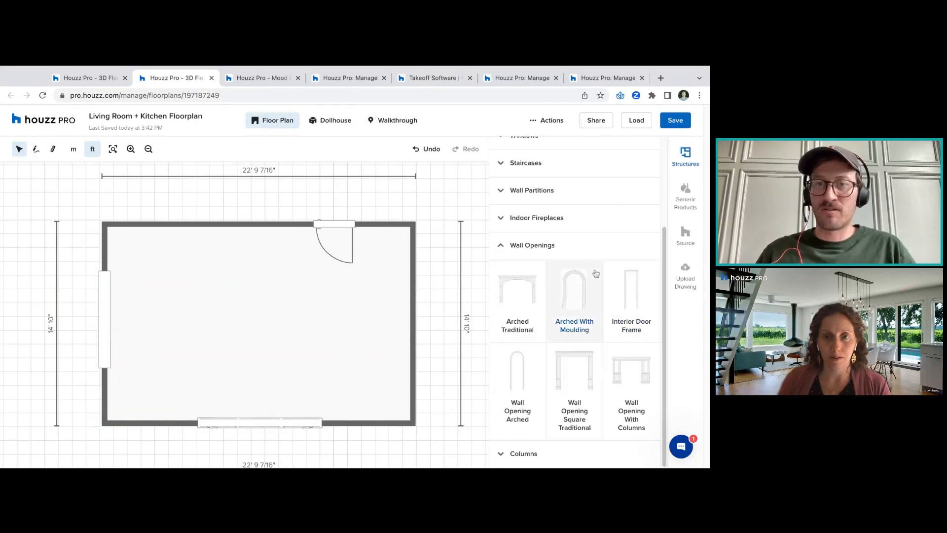
Add a Round Plain Tapered Column from the column options and place it near the middle of the room
{"action": "left_click", "coordinate": [531, 247]}
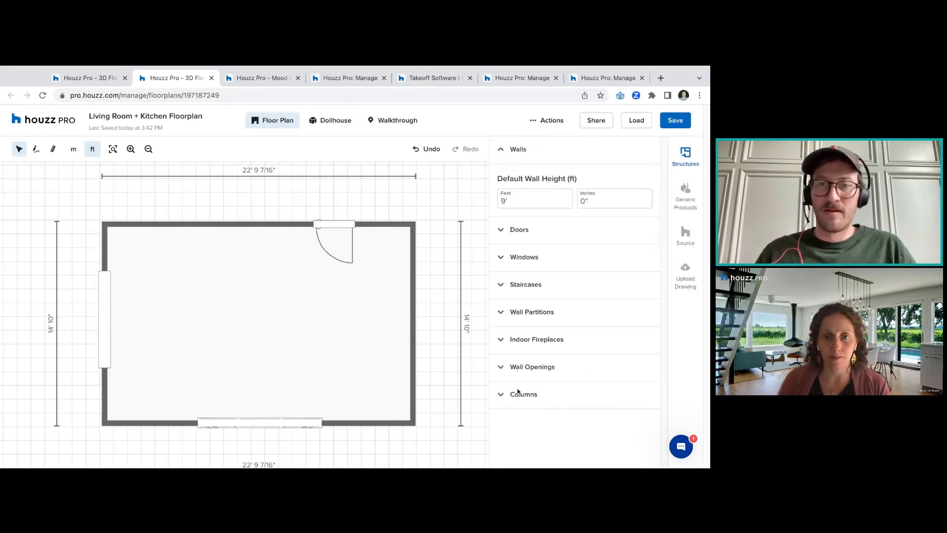
{"action": "left_click", "coordinate": [518, 393]}
{"action": "scroll", "coordinate": [666, 301], "scroll_direction": "down", "scroll_amount": 5}
{"action": "left_click_drag", "start_coordinate": [666, 301], "coordinate": [654, 402]}
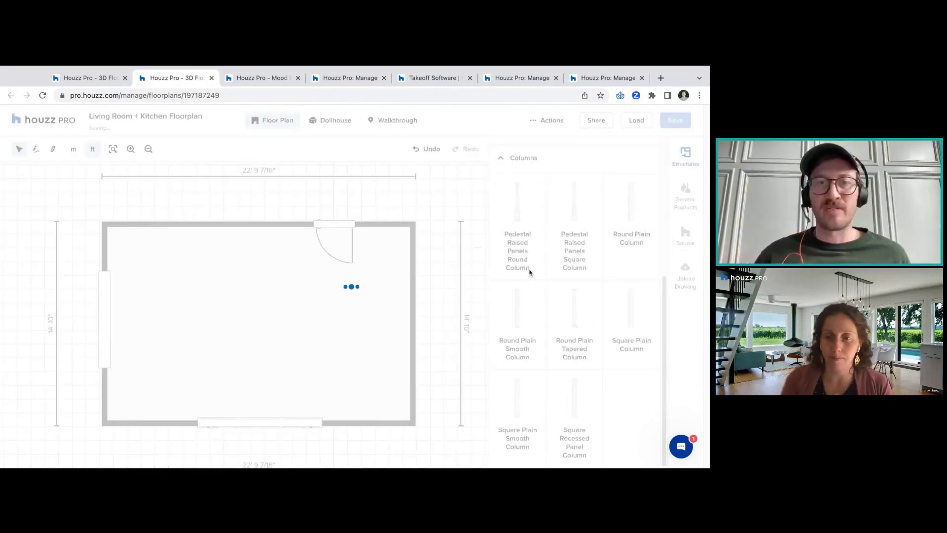
{"action": "mouse_move", "coordinate": [245, 316]}
{"action": "left_mouse_down"}
{"action": "mouse_move", "coordinate": [288, 264]}
{"action": "mouse_move", "coordinate": [293, 312]}
{"action": "mouse_move", "coordinate": [243, 331]}
{"action": "mouse_move", "coordinate": [272, 329]}
{"action": "left_mouse_up"}
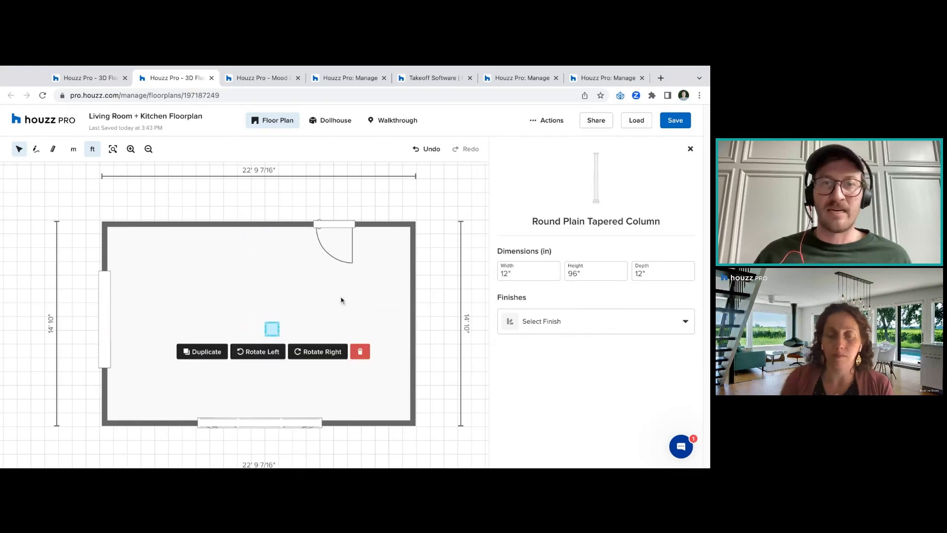
Inspect the round tapered column in the Dollhouse view and from inside the room in the Walkthrough view
{"action": "left_click", "coordinate": [331, 121]}
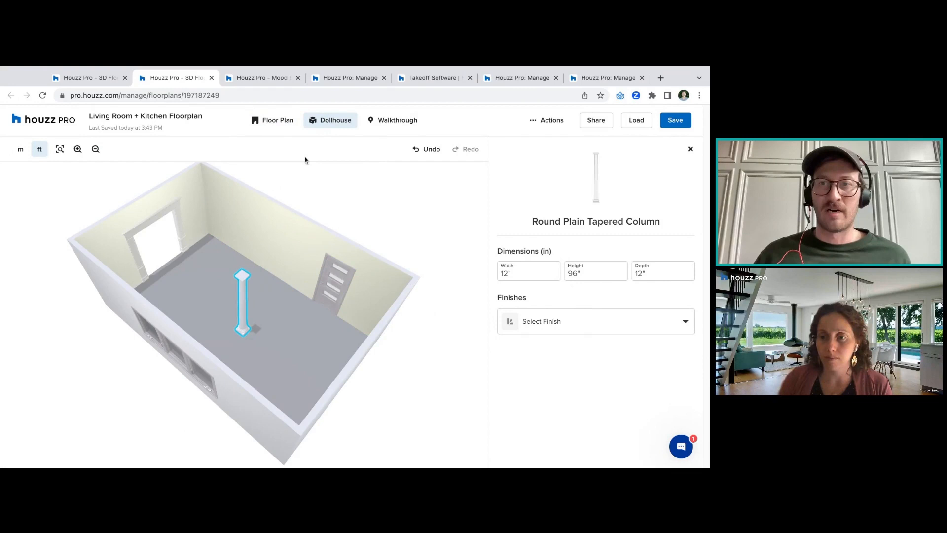
{"action": "left_click", "coordinate": [395, 120]}
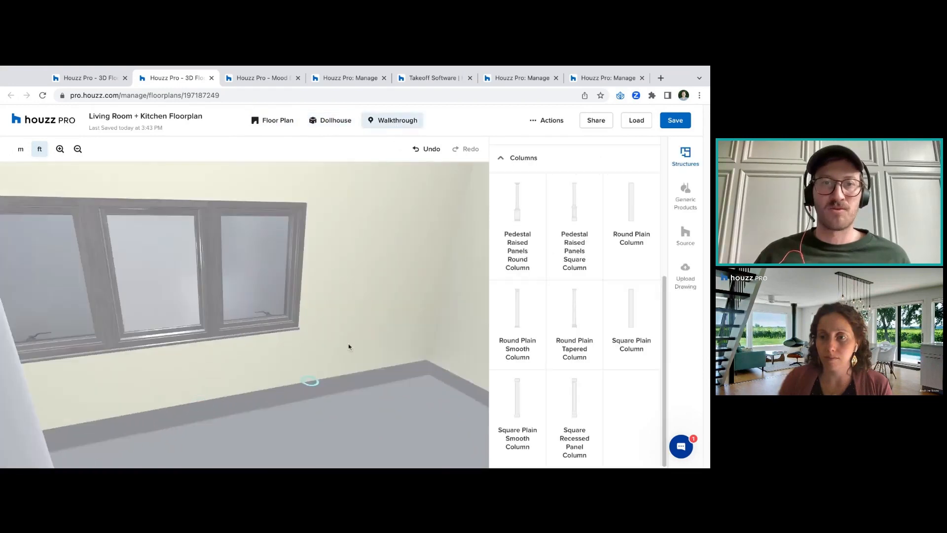
{"action": "left_click_drag", "start_coordinate": [349, 347], "coordinate": [306, 370]}
{"action": "left_click", "coordinate": [49, 368]}
{"action": "left_click_drag", "start_coordinate": [79, 369], "coordinate": [365, 269]}
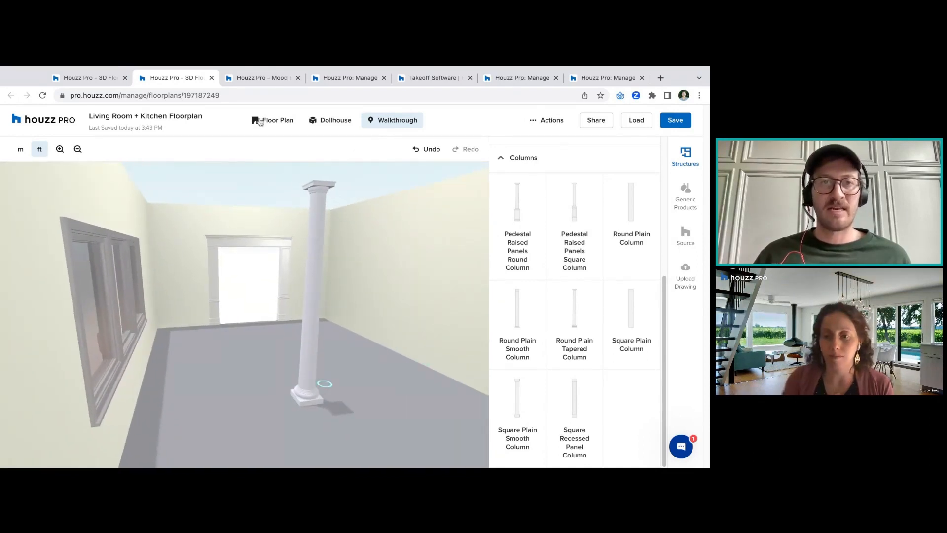
Delete the round tapered column from the middle of the floor plan and collapse the column options
{"action": "left_click", "coordinate": [261, 121]}
{"action": "left_click", "coordinate": [273, 329]}
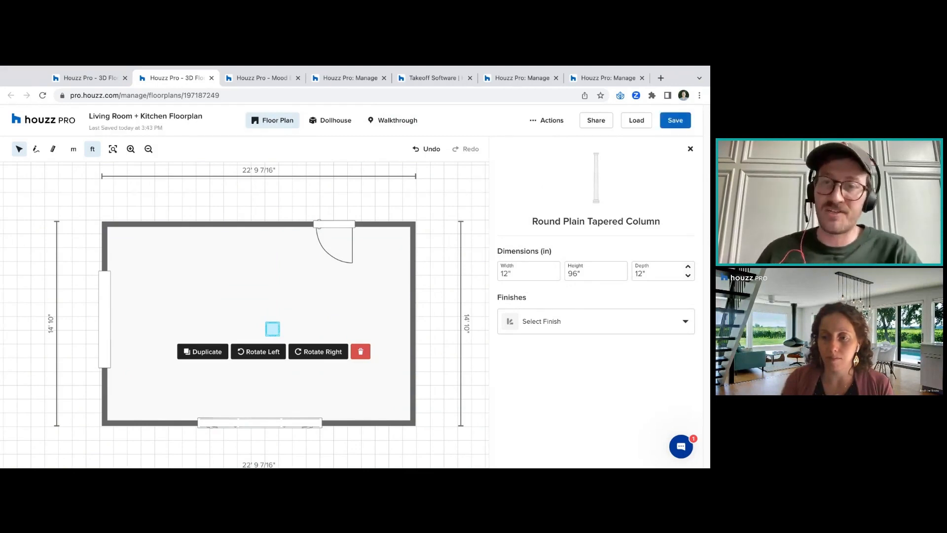
{"action": "left_click", "coordinate": [630, 321]}
{"action": "left_click", "coordinate": [616, 302]}
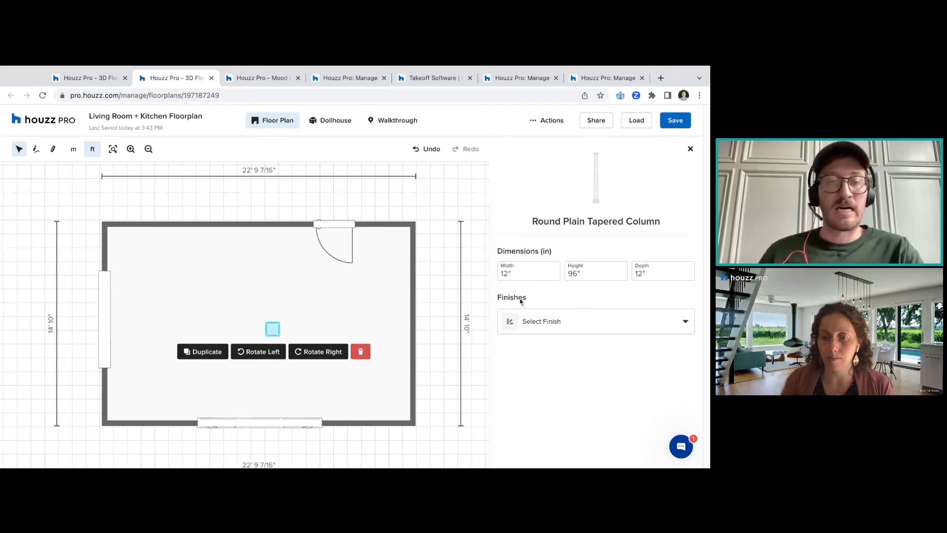
{"action": "left_click", "coordinate": [360, 352]}
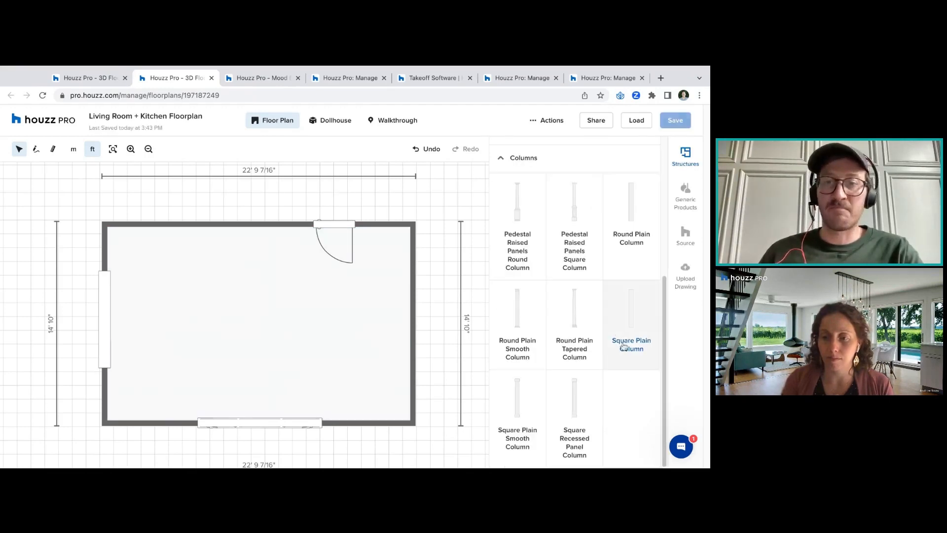
{"action": "scroll", "coordinate": [660, 409], "scroll_direction": "up", "scroll_amount": 5}
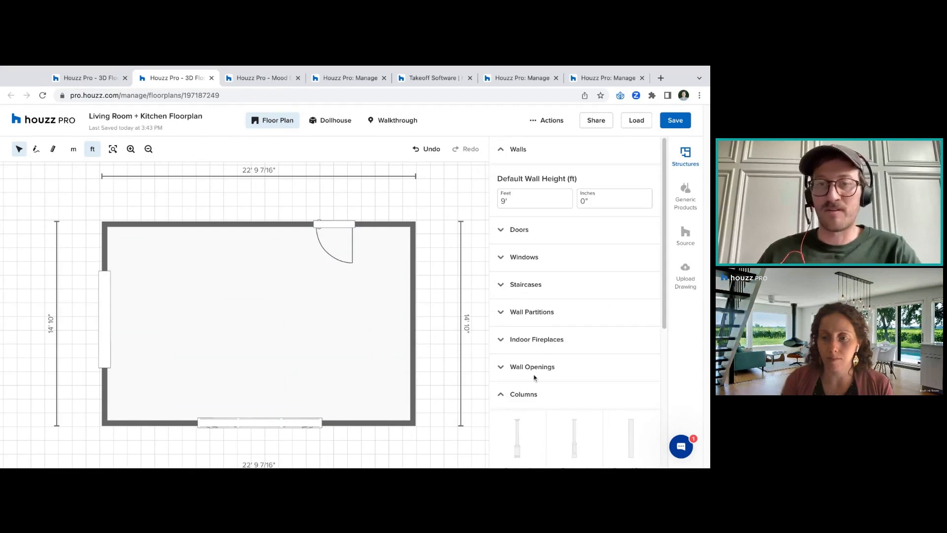
{"action": "left_click", "coordinate": [522, 396]}
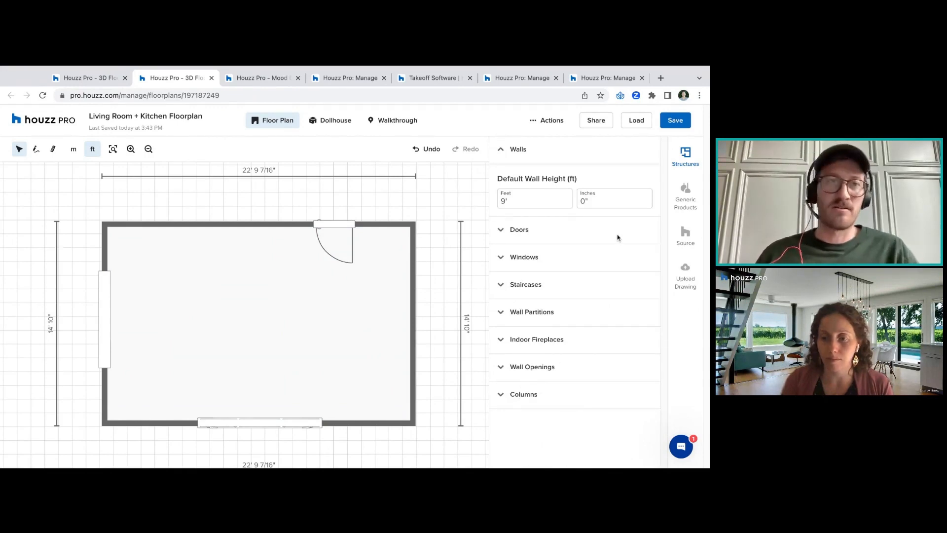
Apply the Oak Solid Floor prefinished plank from the wood flooring library to the room's floor
{"action": "left_click", "coordinate": [233, 323]}
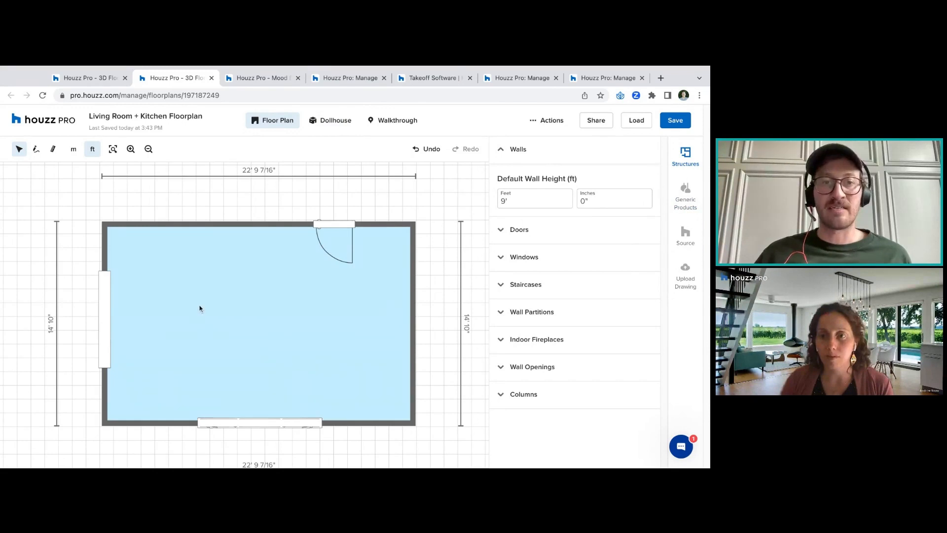
{"action": "left_click", "coordinate": [200, 309]}
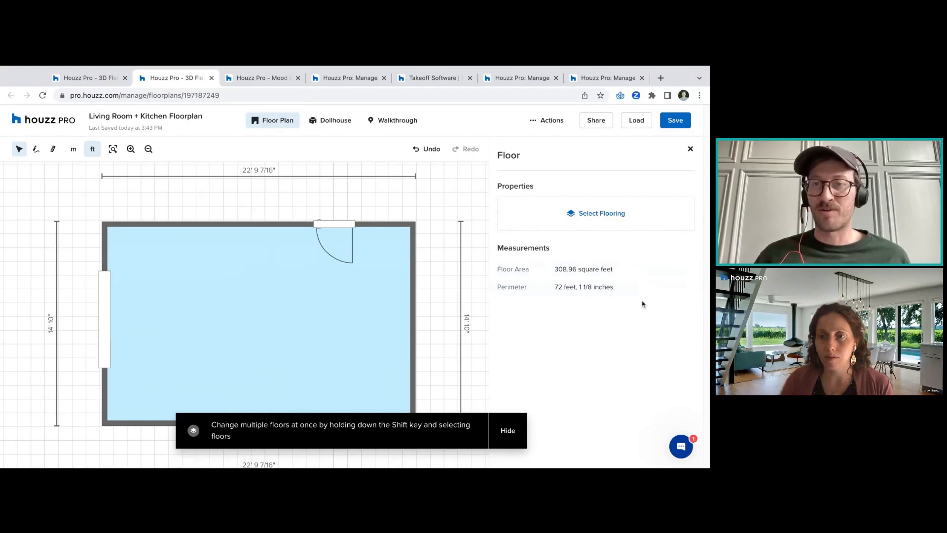
{"action": "left_click", "coordinate": [624, 218]}
{"action": "scroll", "coordinate": [702, 222], "scroll_direction": "down", "scroll_amount": 5}
{"action": "scroll", "coordinate": [702, 222], "scroll_direction": "down", "scroll_amount": 7}
{"action": "scroll", "coordinate": [596, 320], "scroll_direction": "down", "scroll_amount": 1}
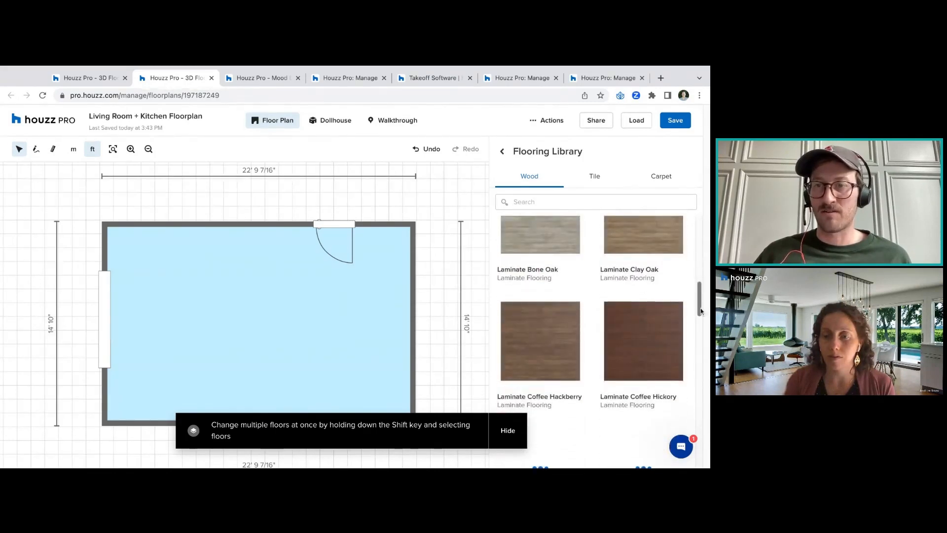
{"action": "scroll", "coordinate": [701, 311], "scroll_direction": "down", "scroll_amount": 4}
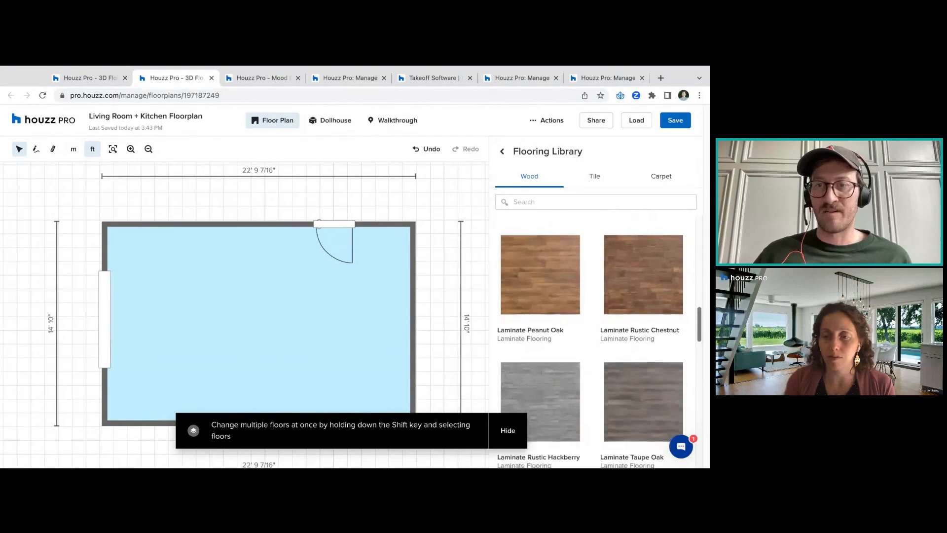
{"action": "scroll", "coordinate": [592, 330], "scroll_direction": "down", "scroll_amount": 2}
{"action": "scroll", "coordinate": [698, 333], "scroll_direction": "up", "scroll_amount": 5}
{"action": "left_click_drag", "start_coordinate": [699, 334], "coordinate": [699, 412]}
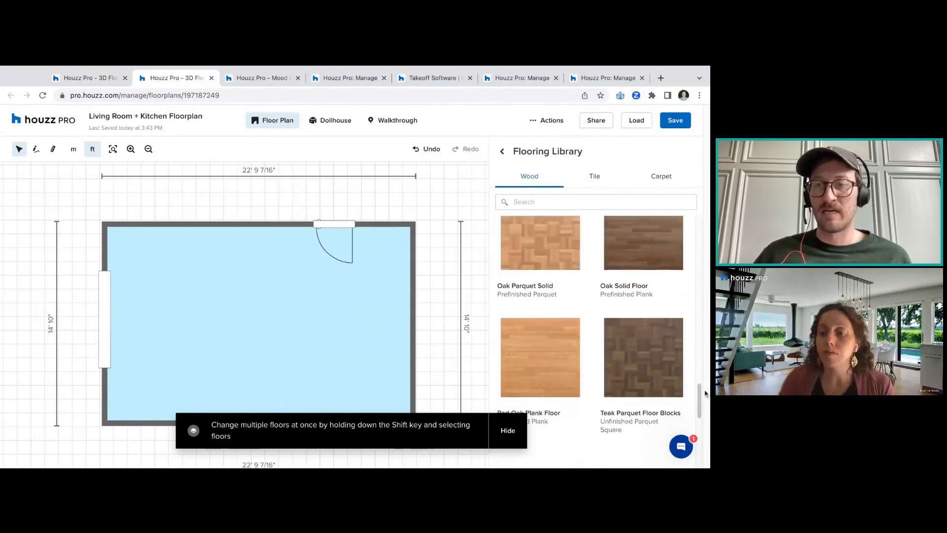
{"action": "left_click", "coordinate": [645, 238]}
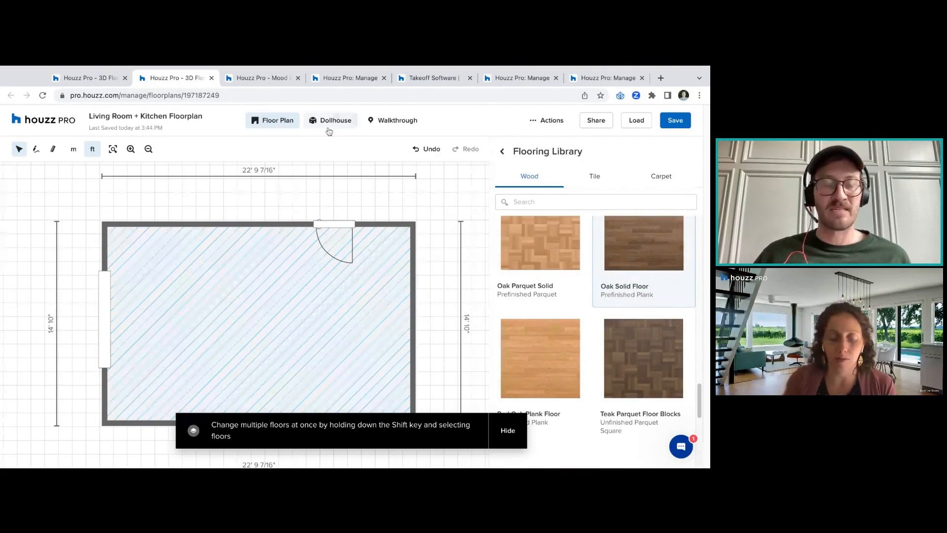
Inspect the oak flooring up close in the Dollhouse view and check the floor's properties
{"action": "left_click", "coordinate": [330, 125]}
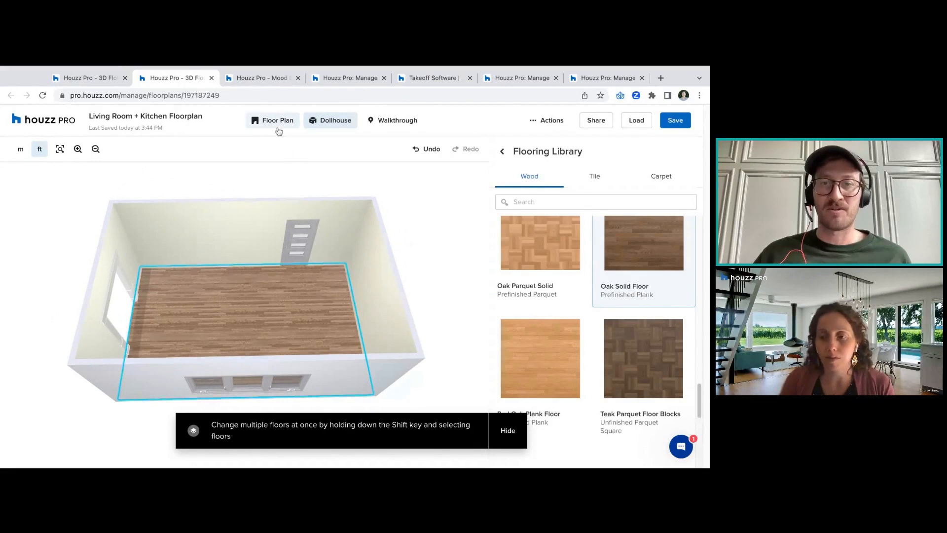
{"action": "left_click", "coordinate": [278, 123]}
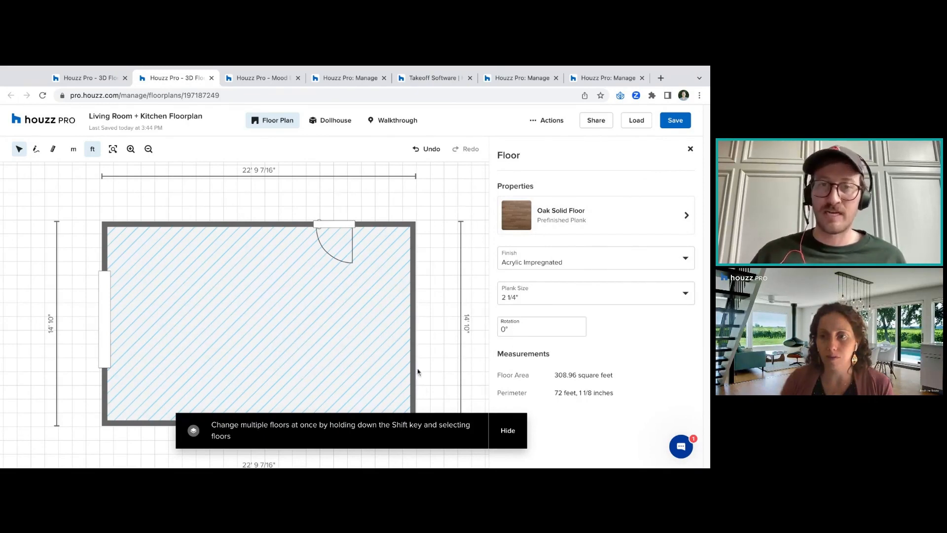
{"action": "left_click", "coordinate": [321, 120]}
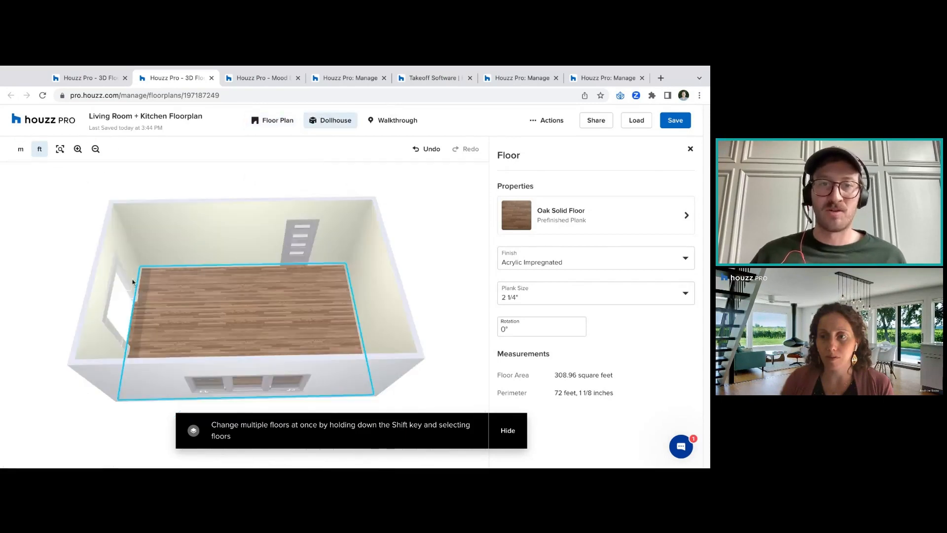
{"action": "left_click", "coordinate": [78, 148]}
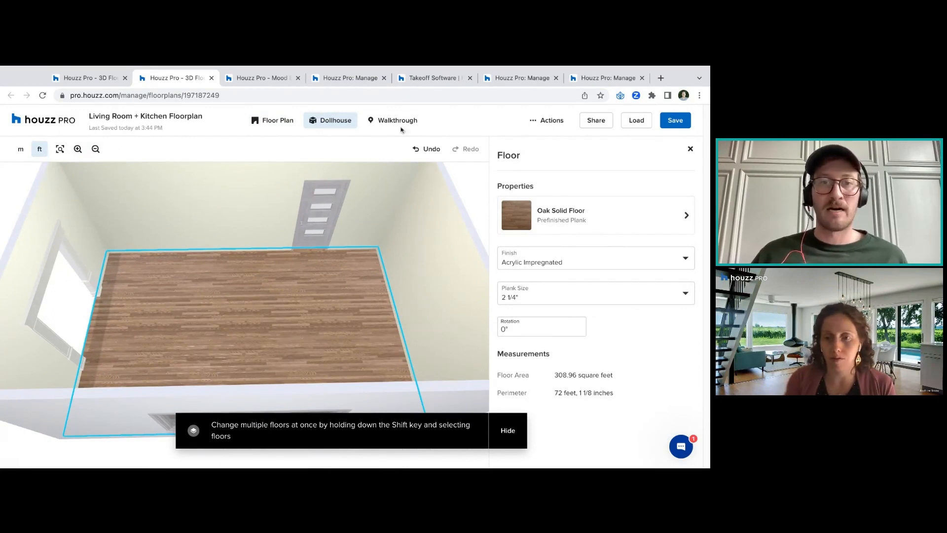
Set the oak floor's plank size to 5" in the floor plan and check it in the Dollhouse view
{"action": "left_click", "coordinate": [276, 124]}
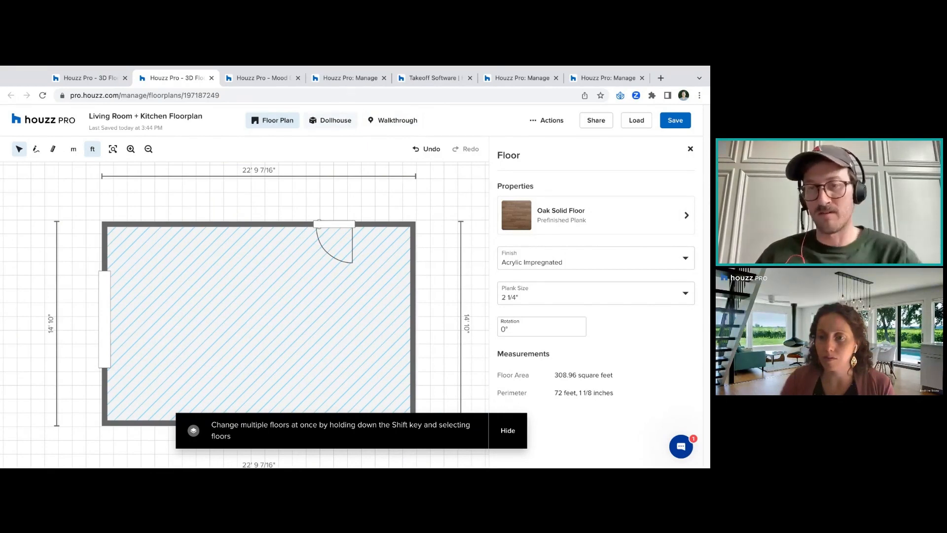
{"action": "left_click", "coordinate": [540, 294]}
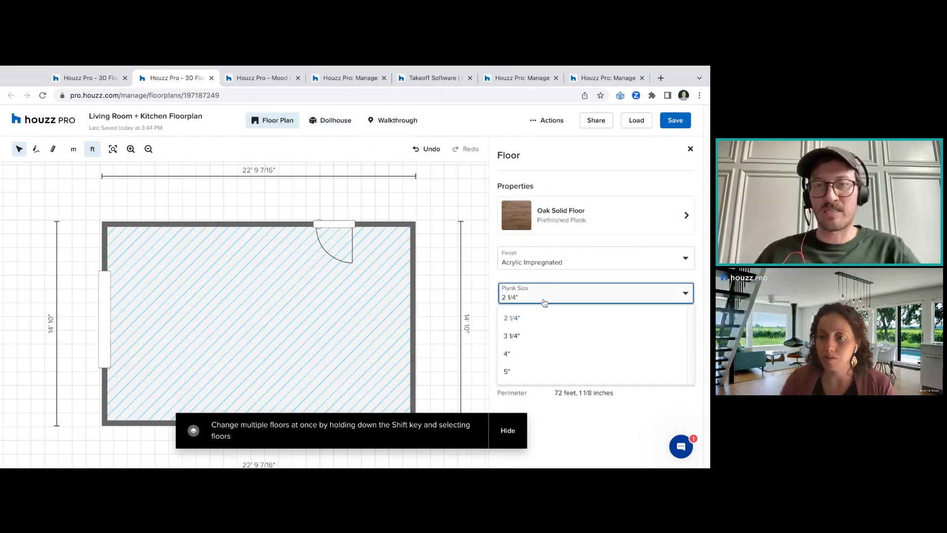
{"action": "left_click", "coordinate": [544, 380]}
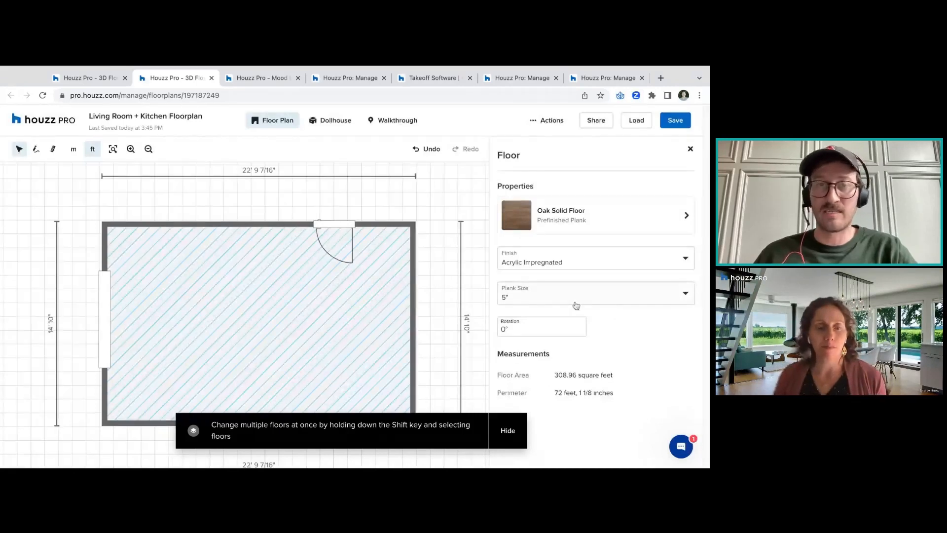
{"action": "left_click", "coordinate": [330, 120]}
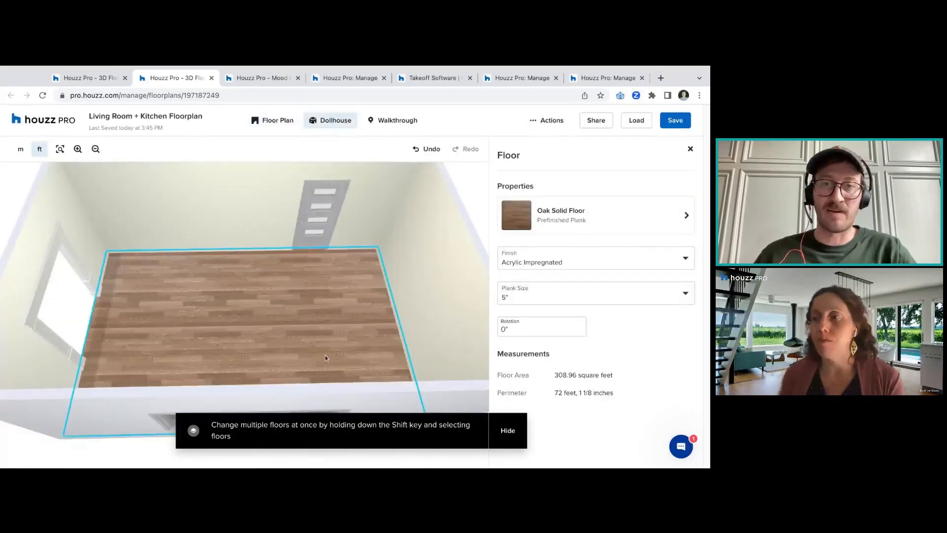
Return to the floor plan, check the oak floor's finish setting, and close the floor properties
{"action": "left_click", "coordinate": [273, 119]}
{"action": "left_click", "coordinate": [530, 256]}
{"action": "left_click", "coordinate": [539, 258]}
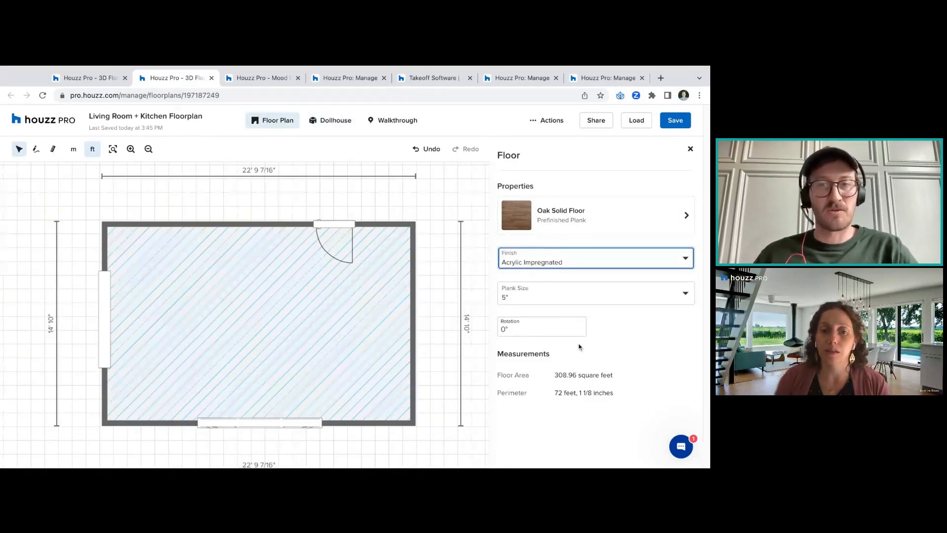
{"action": "left_click", "coordinate": [691, 150]}
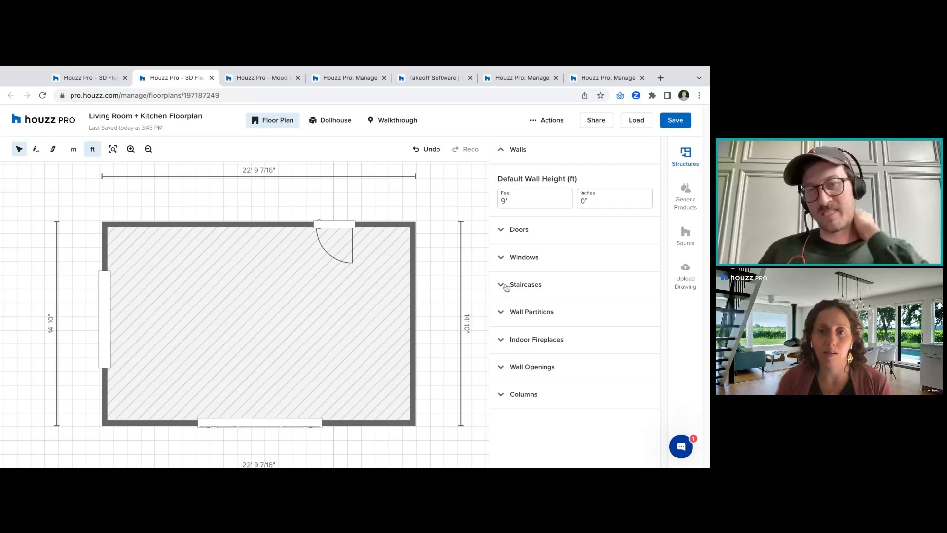
Place a Curved Glass Open Tread staircase in the room, then delete it
{"action": "left_click", "coordinate": [540, 286]}
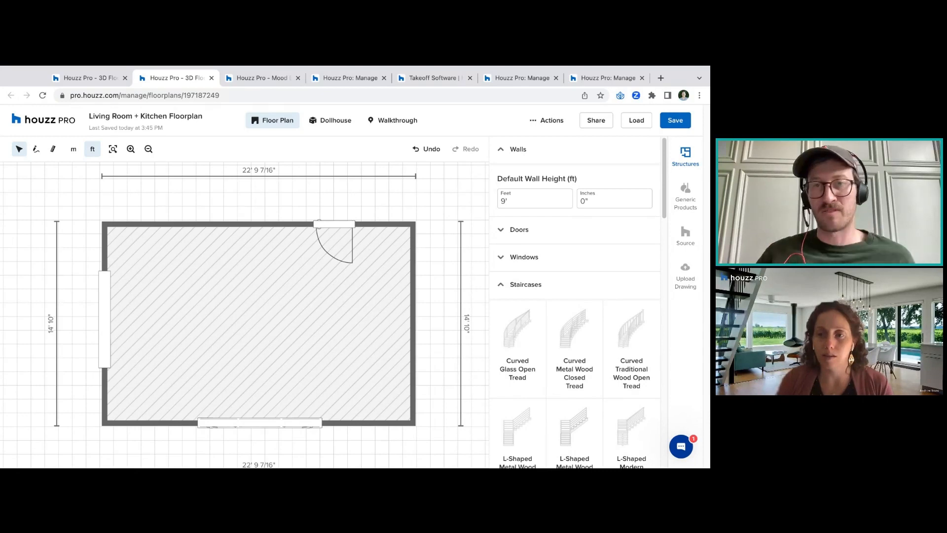
{"action": "left_click", "coordinate": [518, 331]}
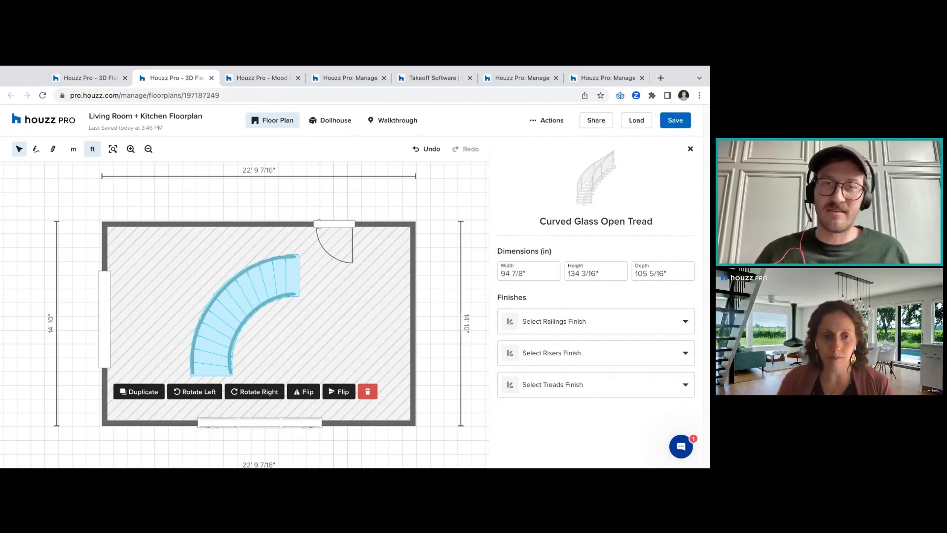
{"action": "left_click", "coordinate": [368, 391]}
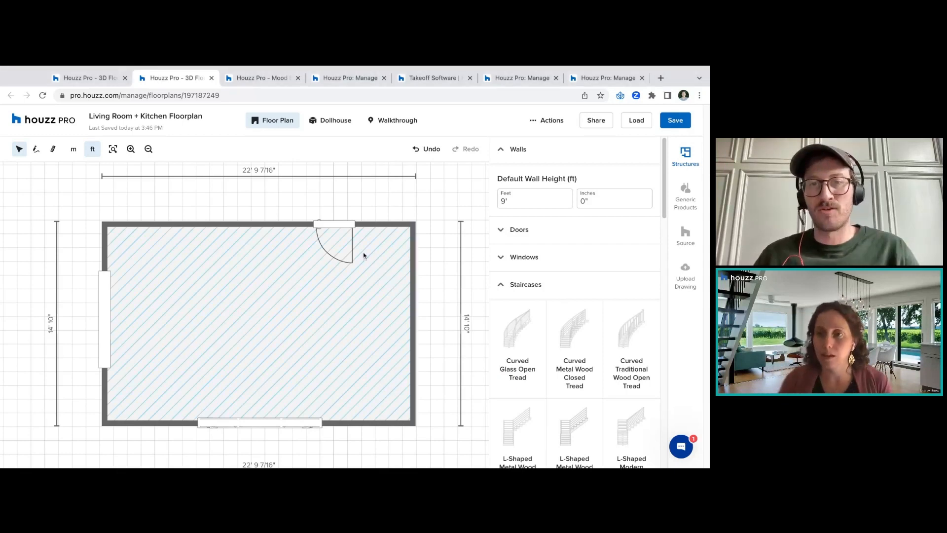
Review the properties of the wall containing the door in the floor plan and Dollhouse view, and dismiss the wall painting tip
{"action": "left_click", "coordinate": [359, 226]}
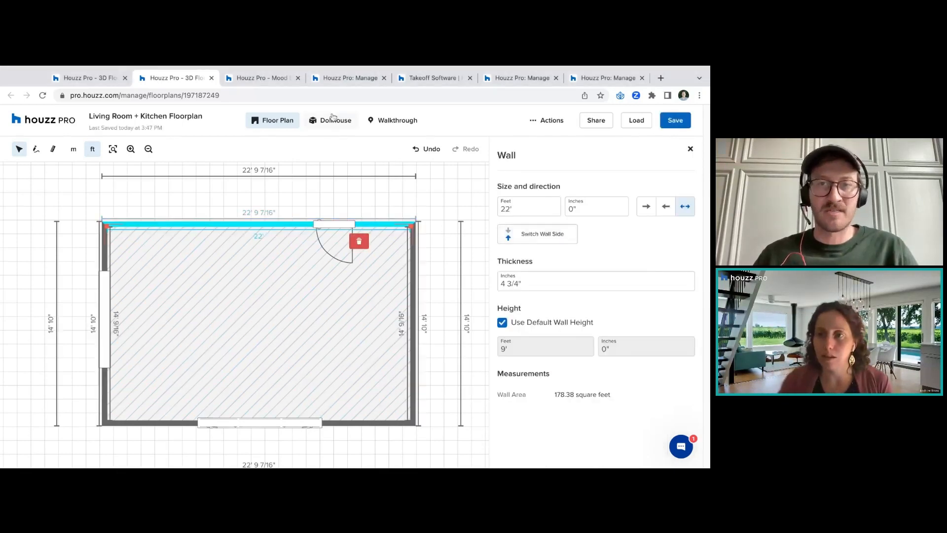
{"action": "left_click", "coordinate": [691, 150]}
{"action": "left_click", "coordinate": [329, 124]}
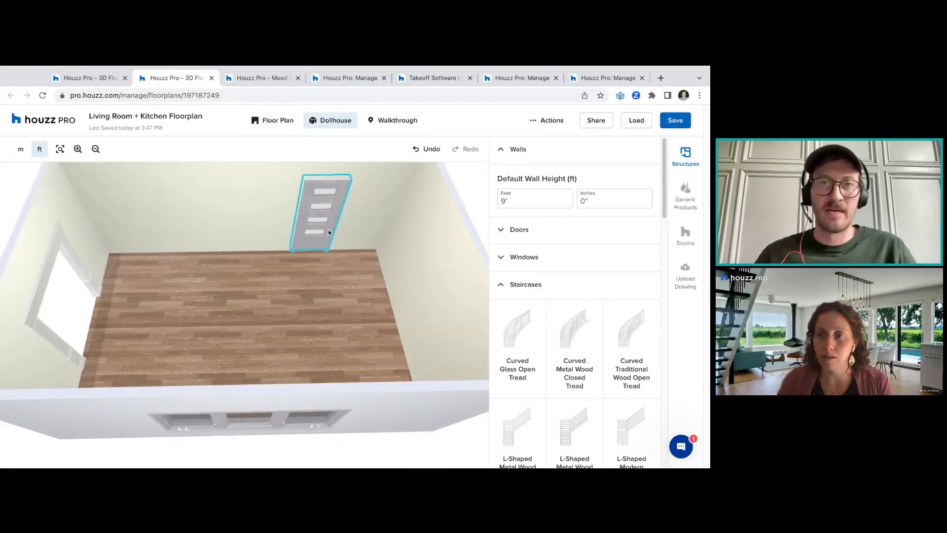
{"action": "left_click", "coordinate": [250, 242]}
{"action": "mouse_move", "coordinate": [699, 273]}
{"action": "left_mouse_down"}
{"action": "mouse_move", "coordinate": [700, 338]}
{"action": "mouse_move", "coordinate": [700, 267]}
{"action": "left_mouse_up"}
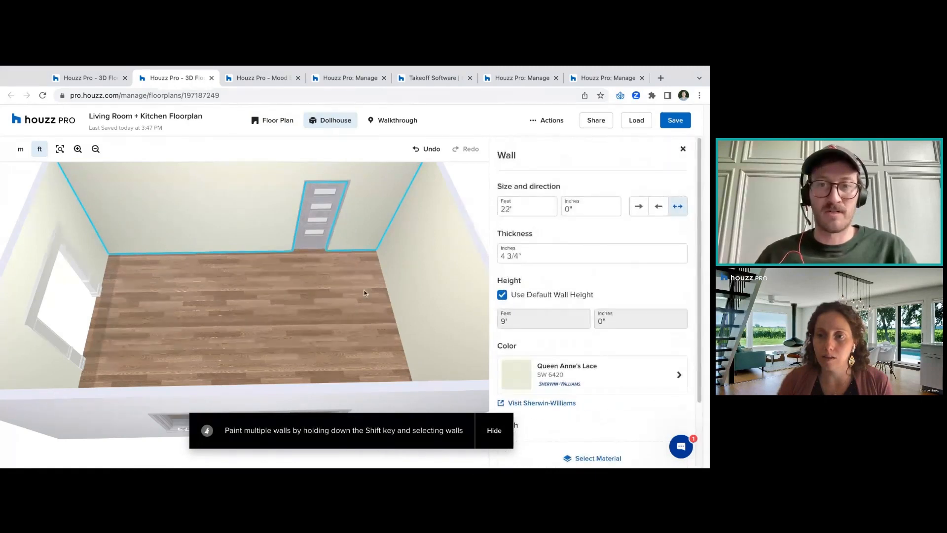
{"action": "left_click_drag", "start_coordinate": [364, 292], "coordinate": [362, 293]}
{"action": "left_click", "coordinate": [268, 121]}
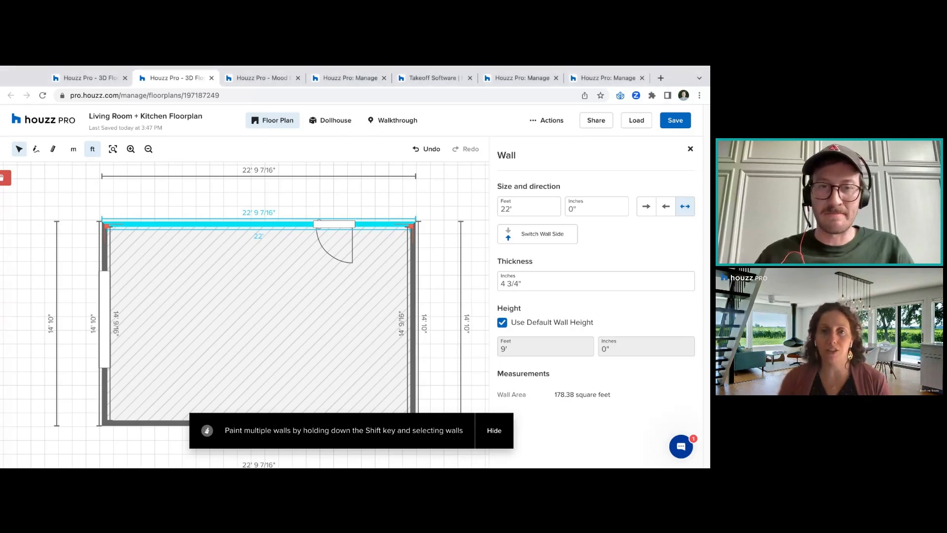
{"action": "left_click", "coordinate": [494, 430]}
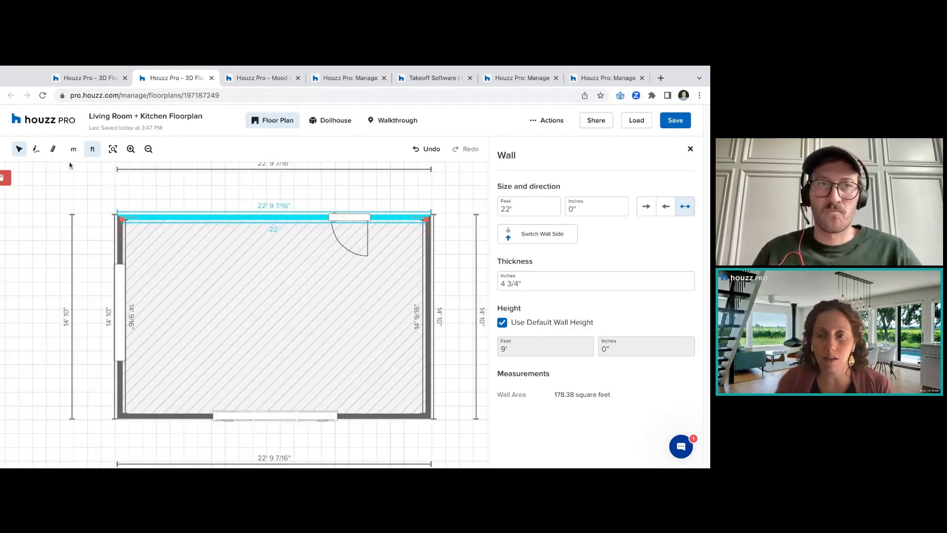
Draw a wall about 6' 11" long outward from the room's upper-left corner, in line with the wall containing the door
{"action": "left_click", "coordinate": [37, 150]}
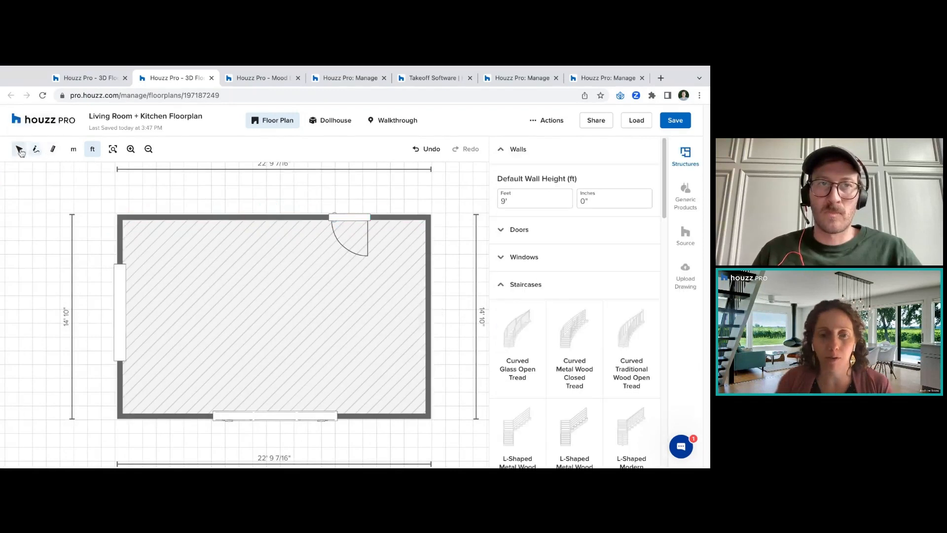
{"action": "left_click", "coordinate": [19, 149]}
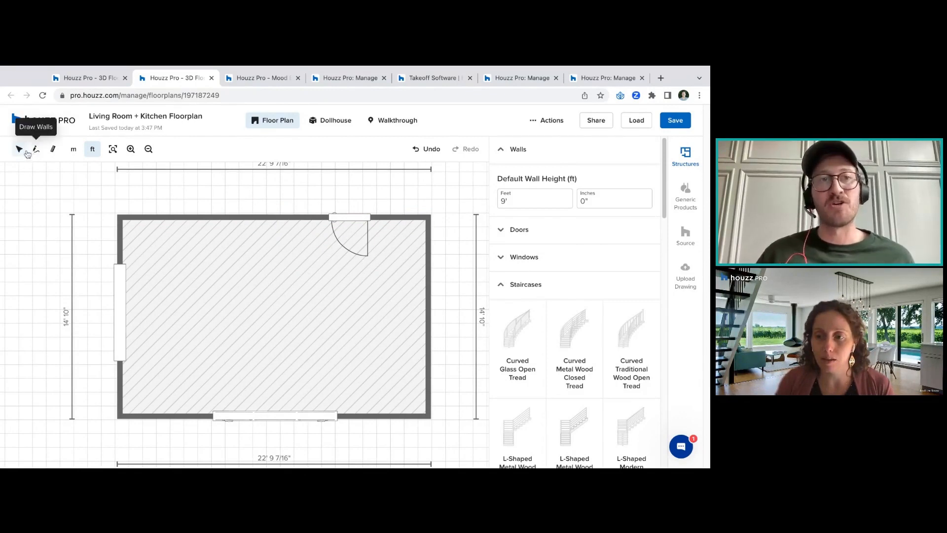
{"action": "left_click", "coordinate": [36, 153]}
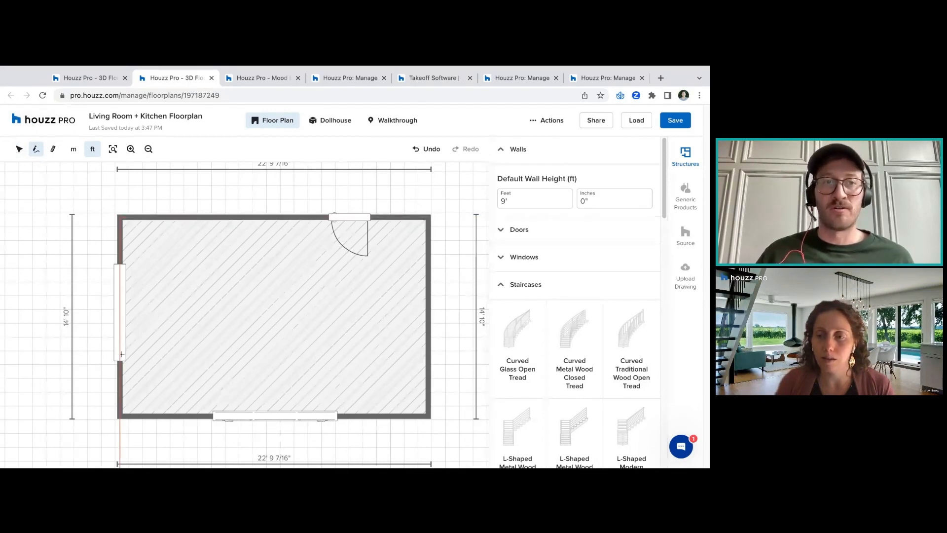
{"action": "left_click", "coordinate": [119, 217]}
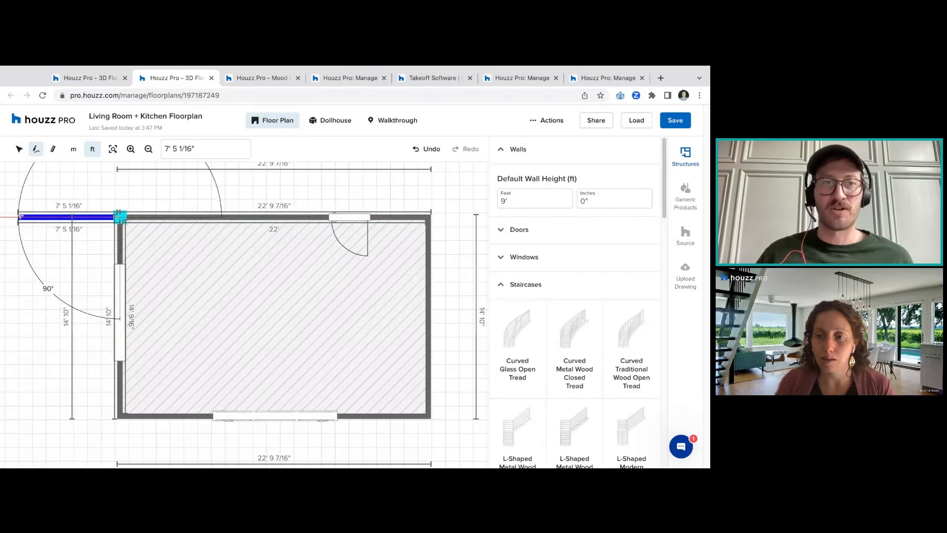
{"action": "left_click", "coordinate": [25, 217]}
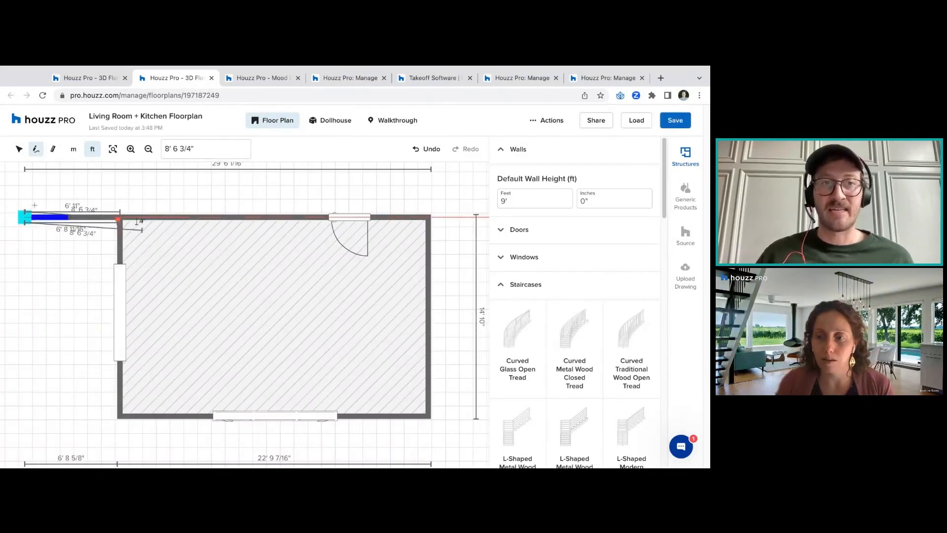
{"action": "left_click", "coordinate": [19, 150]}
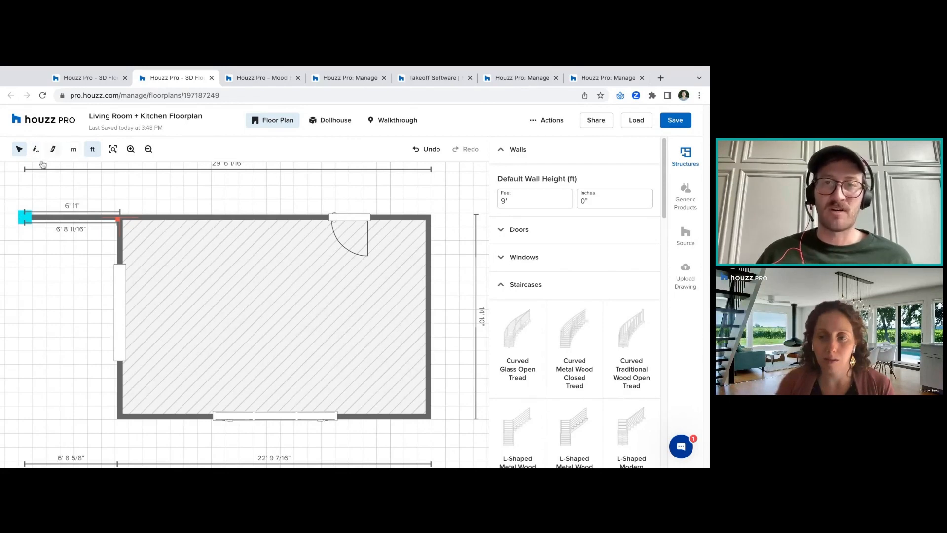
Delete the freestanding wall segment that extends outward from the room's upper-left corner
{"action": "left_click", "coordinate": [328, 314]}
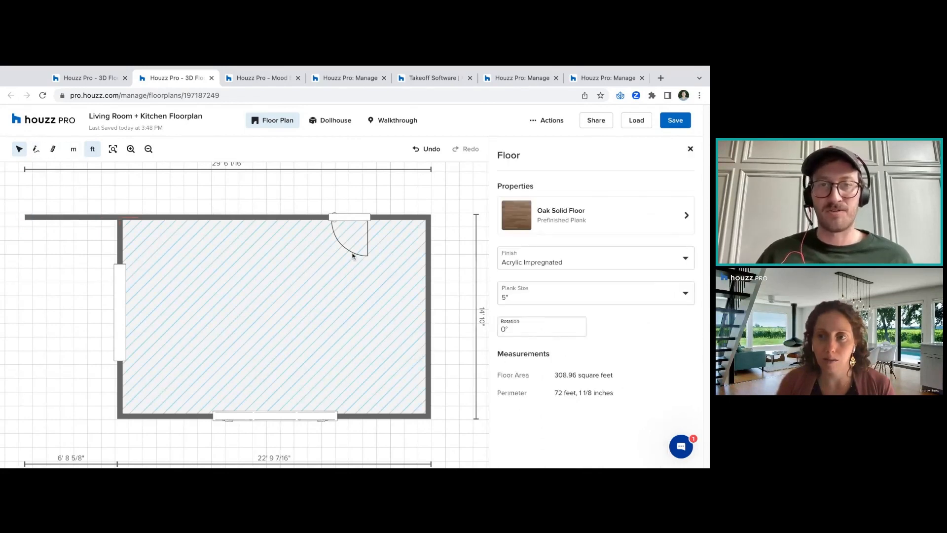
{"action": "left_click", "coordinate": [240, 217]}
{"action": "left_click", "coordinate": [288, 192]}
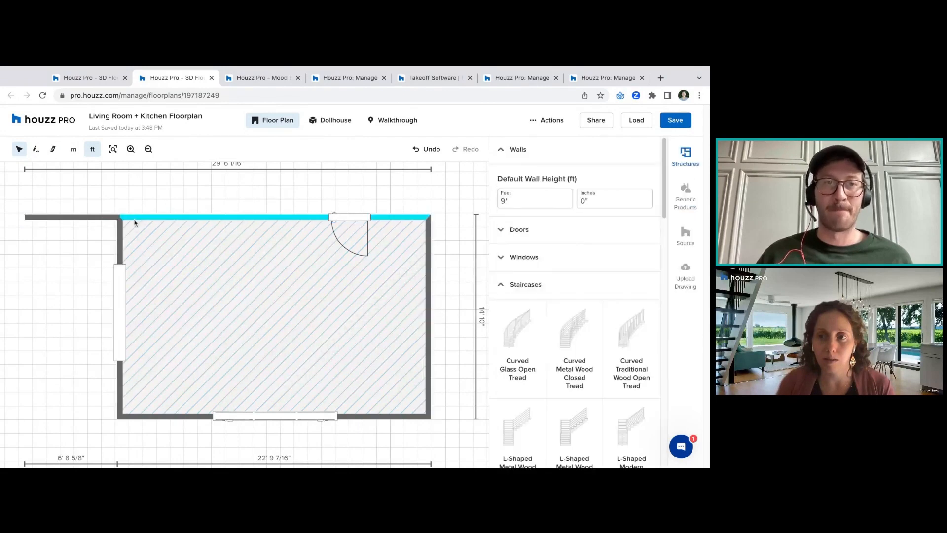
{"action": "left_click", "coordinate": [99, 217]}
{"action": "left_click", "coordinate": [106, 234]}
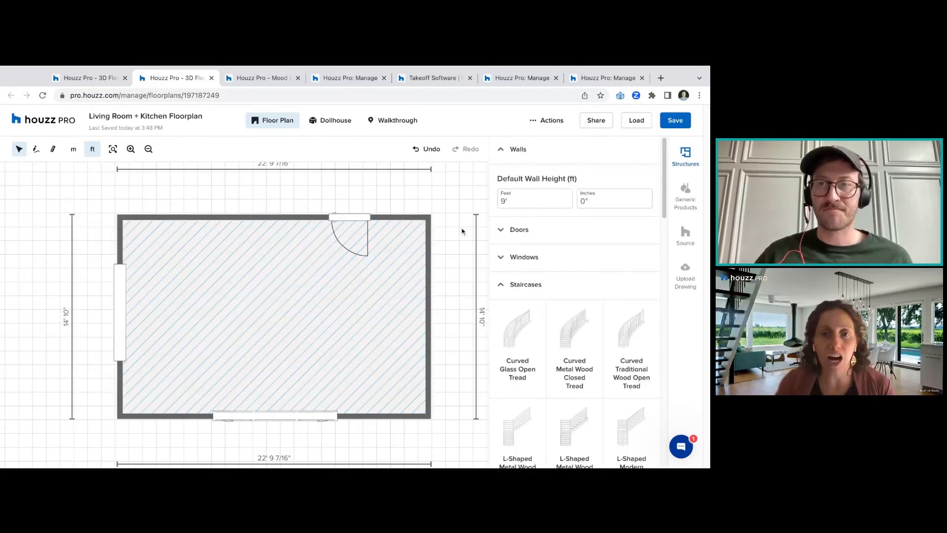
Move the room's lower wall outward so the side walls measure about 15' 8 3/4" long
{"action": "left_click", "coordinate": [401, 416]}
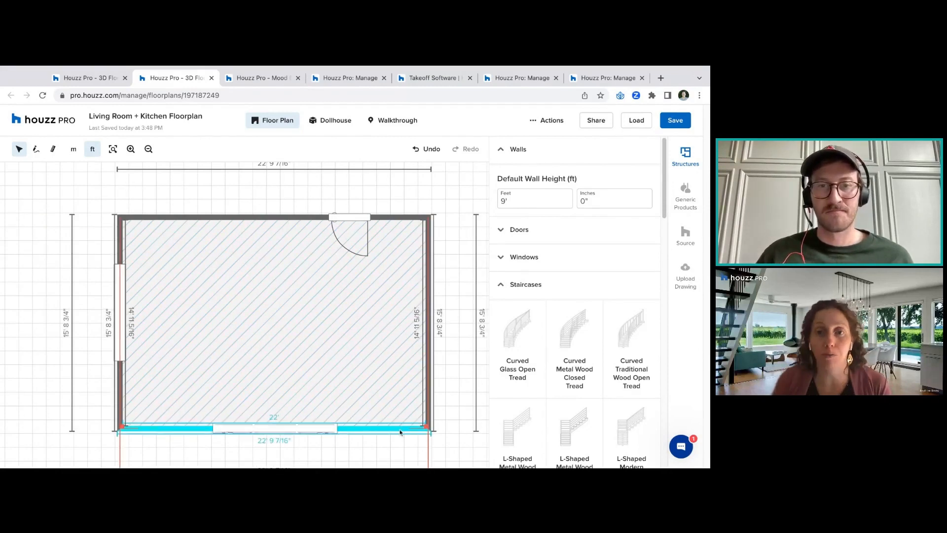
{"action": "left_click", "coordinate": [462, 355]}
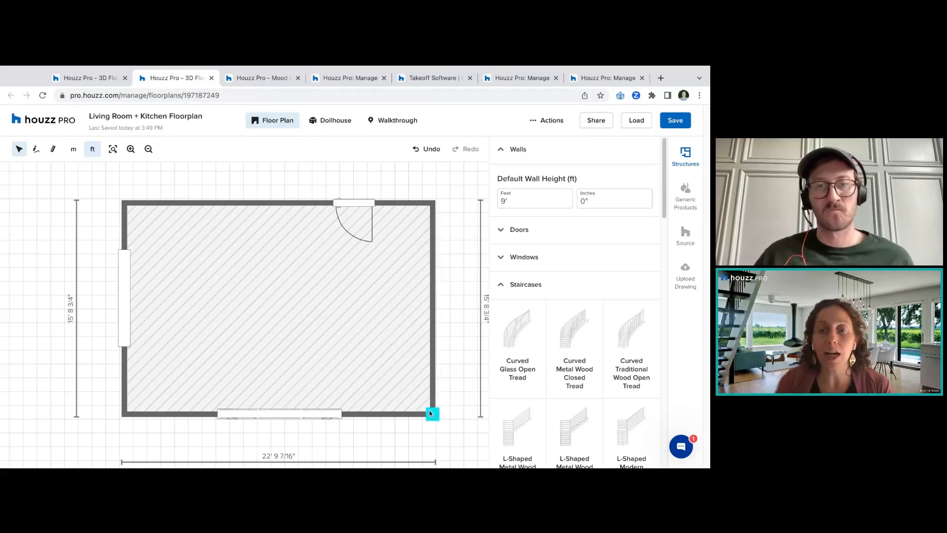
Slide the window in the room's lower wall slightly toward the left wall, and close the floor properties
{"action": "left_click_drag", "start_coordinate": [338, 416], "coordinate": [328, 415]}
{"action": "left_click", "coordinate": [378, 394]}
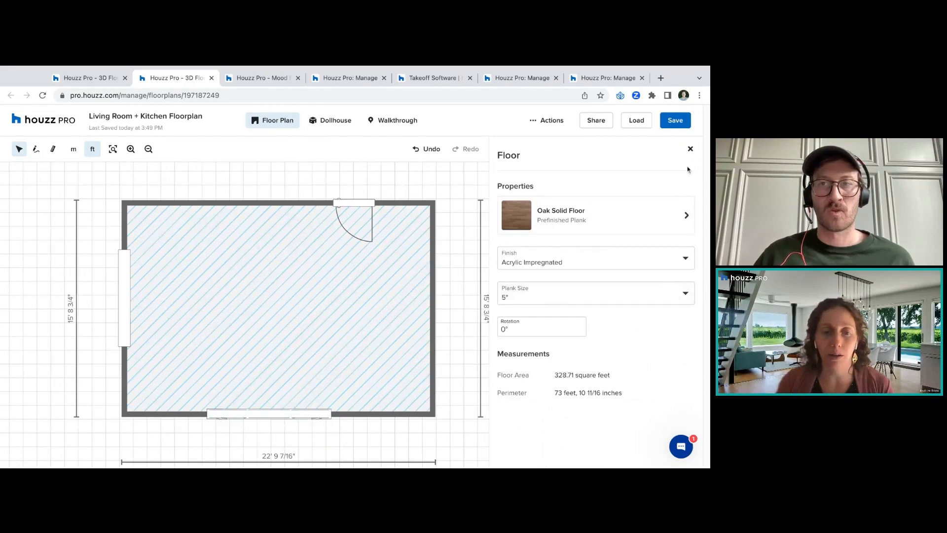
{"action": "left_click", "coordinate": [691, 149]}
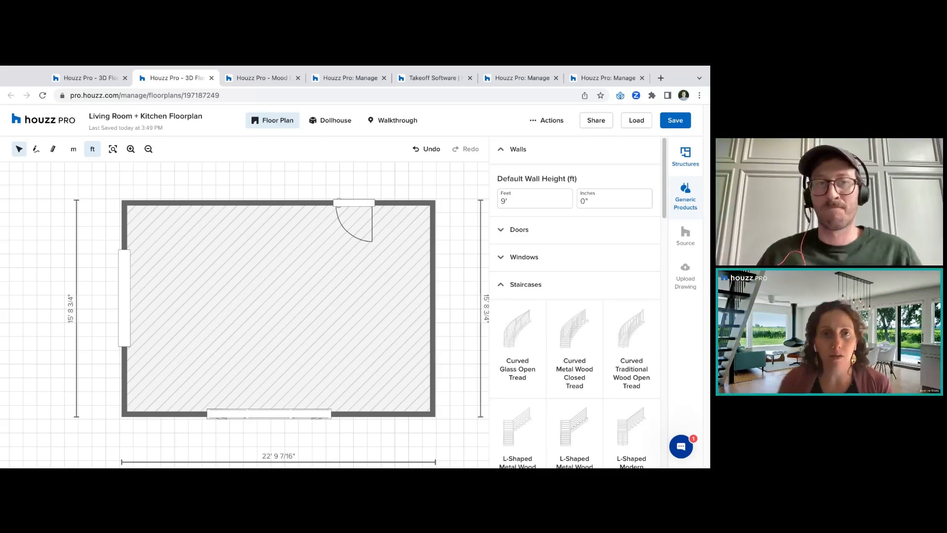
Compare the size, thickness, height and wall area properties of the room's upper and lower walls
{"action": "left_click", "coordinate": [276, 203]}
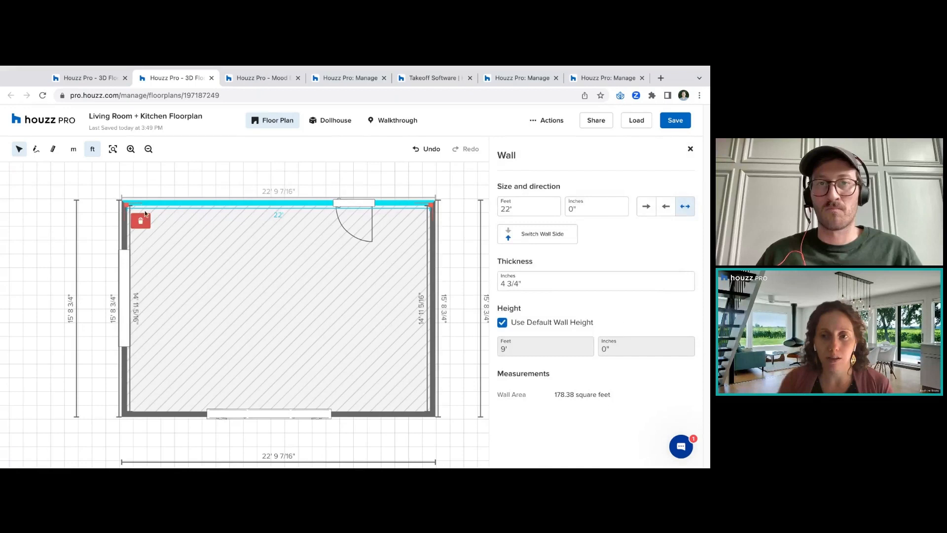
{"action": "left_click", "coordinate": [339, 415]}
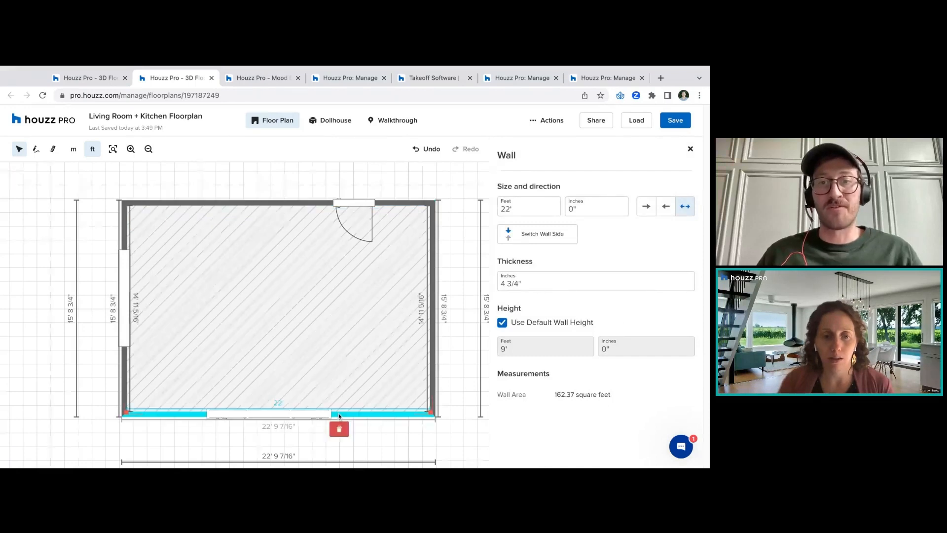
{"action": "left_click", "coordinate": [301, 201]}
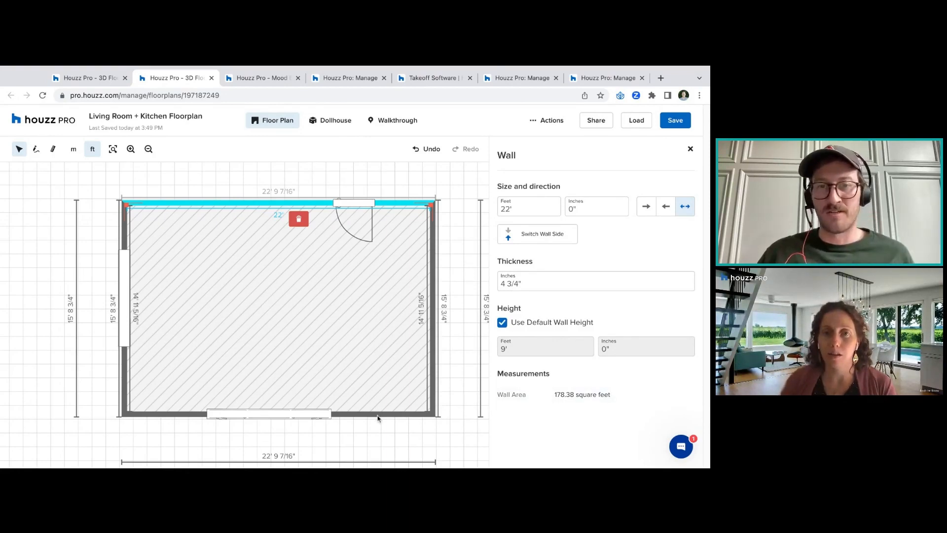
{"action": "left_click", "coordinate": [335, 417]}
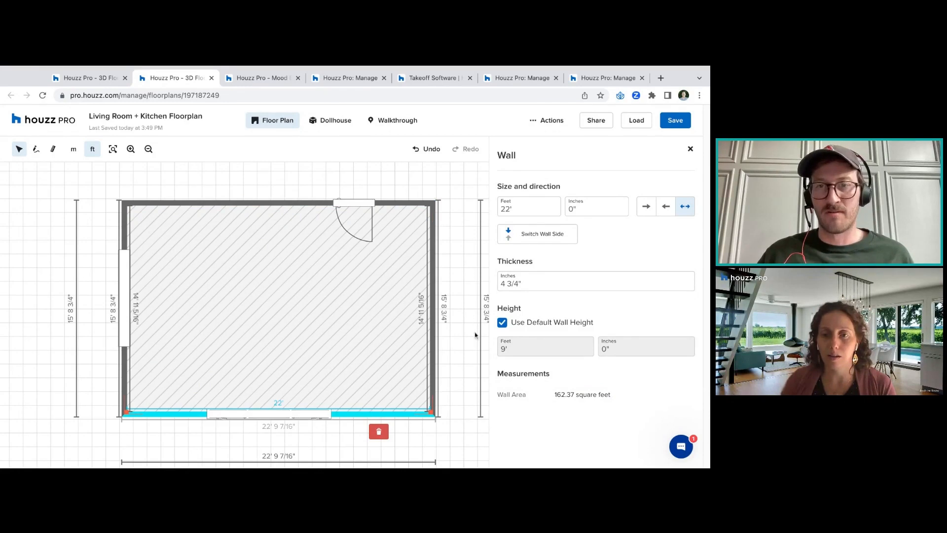
{"action": "left_click", "coordinate": [404, 203]}
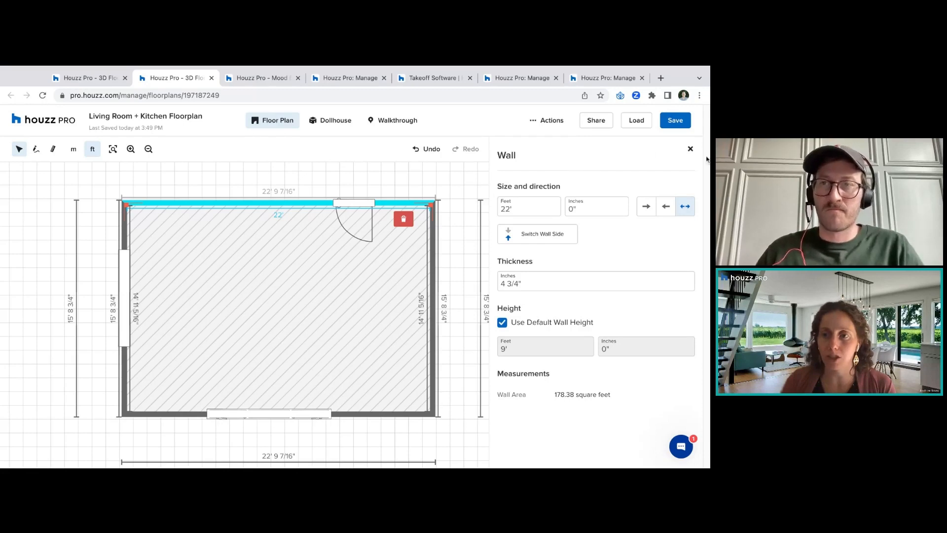
{"action": "left_click", "coordinate": [691, 148]}
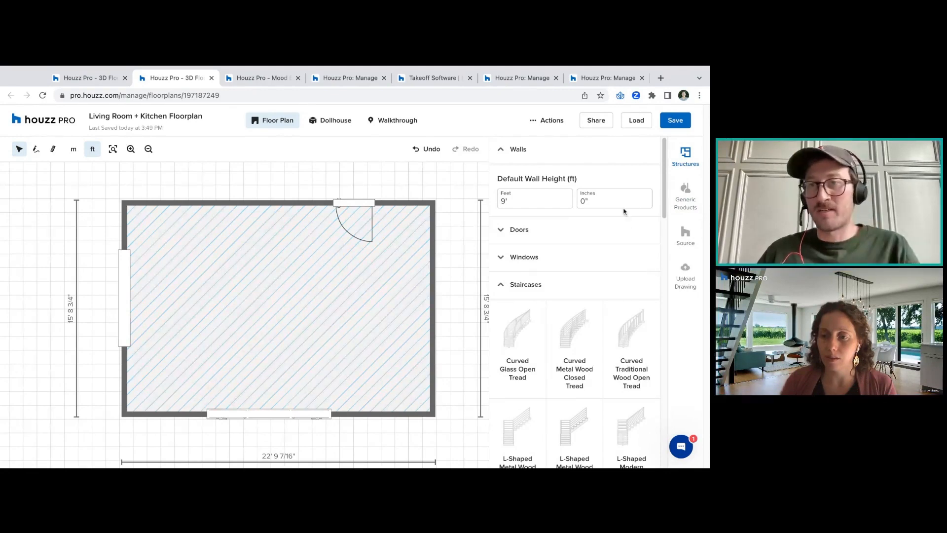
Browse the generic product categories, including the Electrical and Lighting items
{"action": "left_click", "coordinate": [689, 200]}
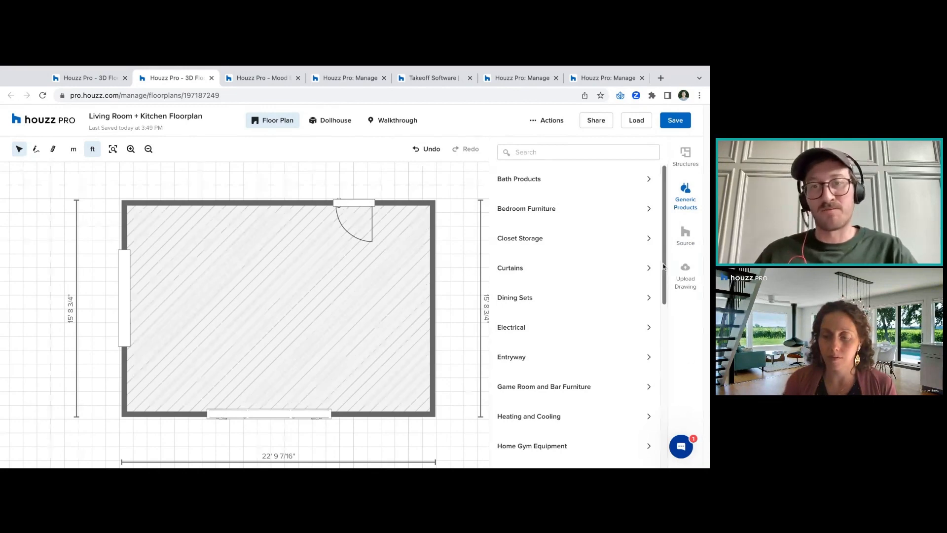
{"action": "left_click", "coordinate": [642, 327]}
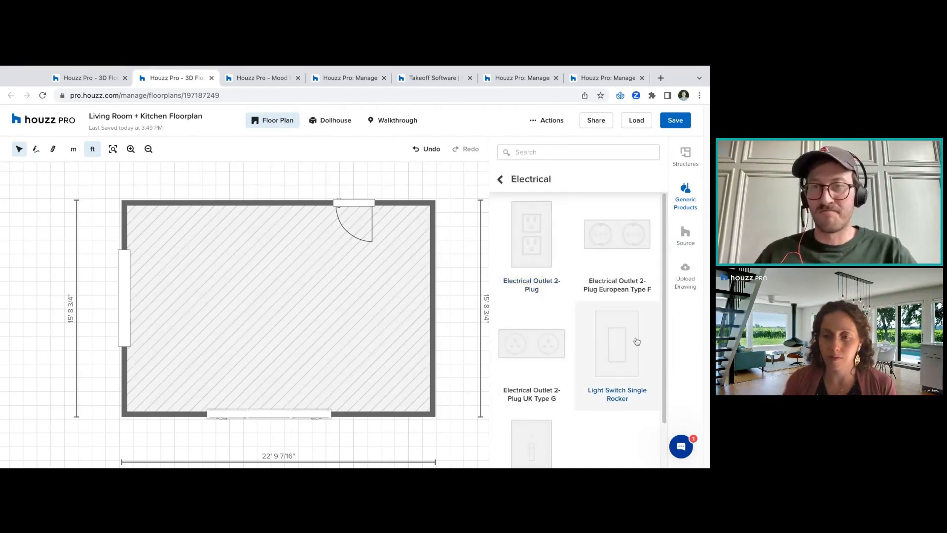
{"action": "left_click", "coordinate": [502, 180]}
{"action": "scroll", "coordinate": [641, 318], "scroll_direction": "down", "scroll_amount": 5}
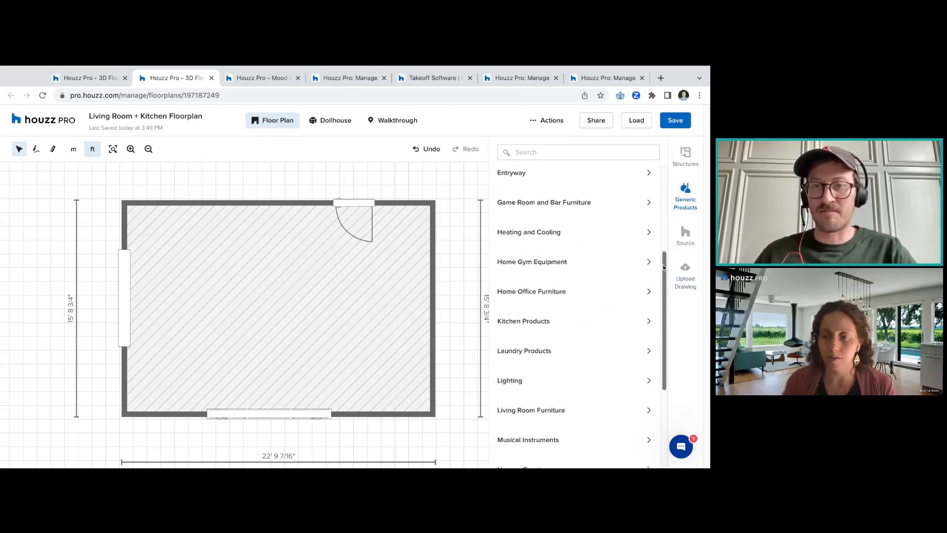
{"action": "left_click", "coordinate": [598, 330]}
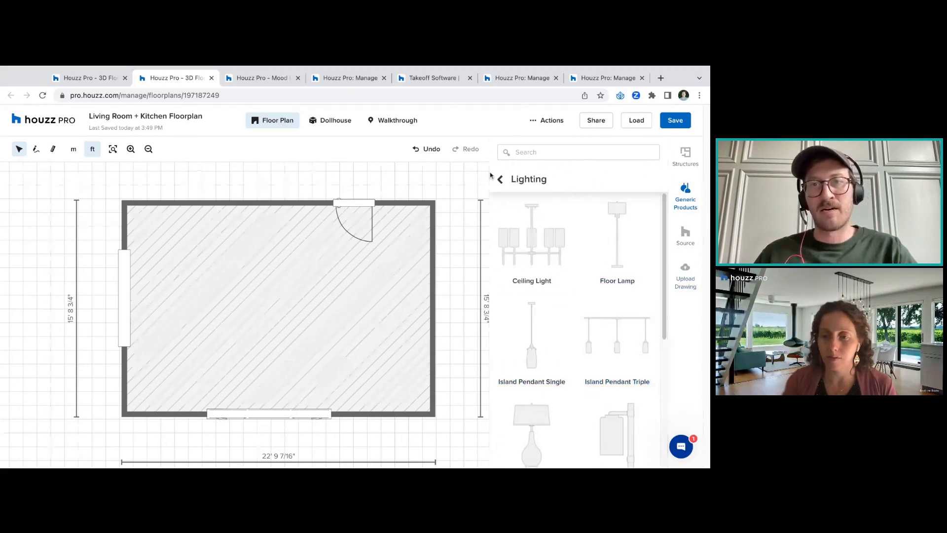
{"action": "left_click", "coordinate": [504, 181]}
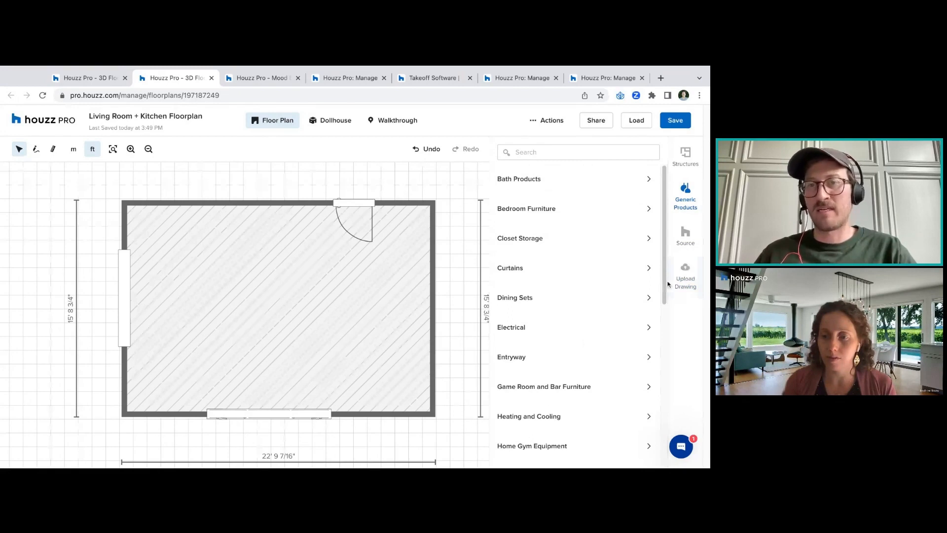
{"action": "scroll", "coordinate": [592, 296], "scroll_direction": "down", "scroll_amount": 5}
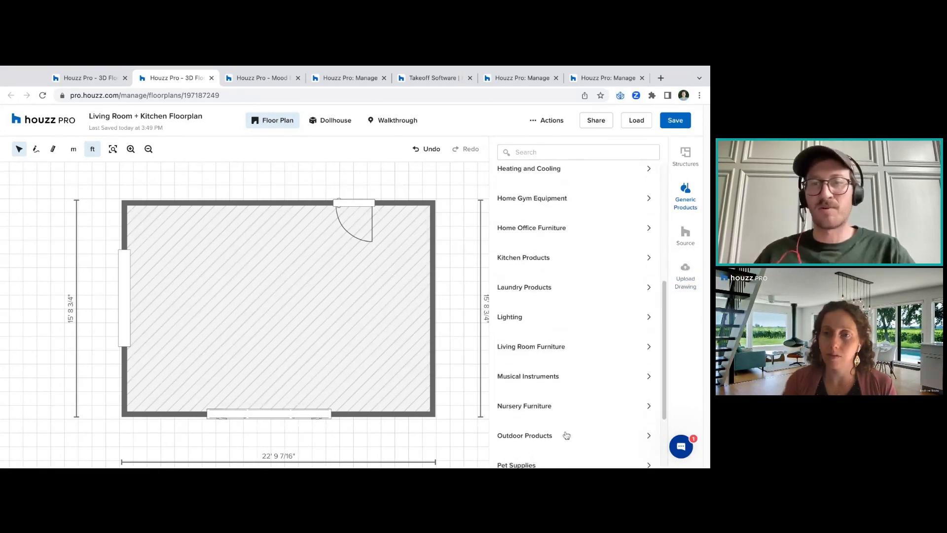
{"action": "scroll", "coordinate": [650, 323], "scroll_direction": "up", "scroll_amount": 3}
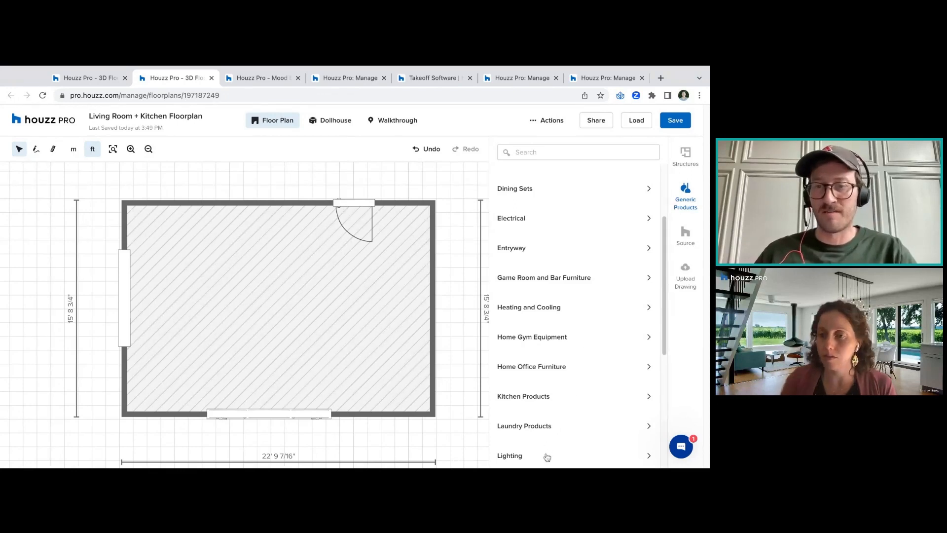
{"action": "scroll", "coordinate": [661, 351], "scroll_direction": "down", "scroll_amount": 2}
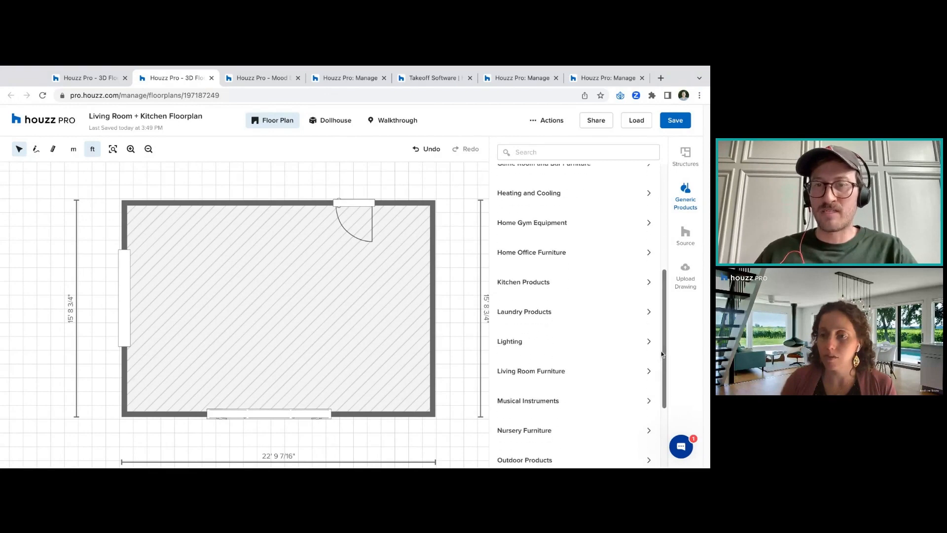
Add a Chaise Left from Living Room Furniture and place it against the upper wall, between the left wall and the door
{"action": "left_click", "coordinate": [597, 371]}
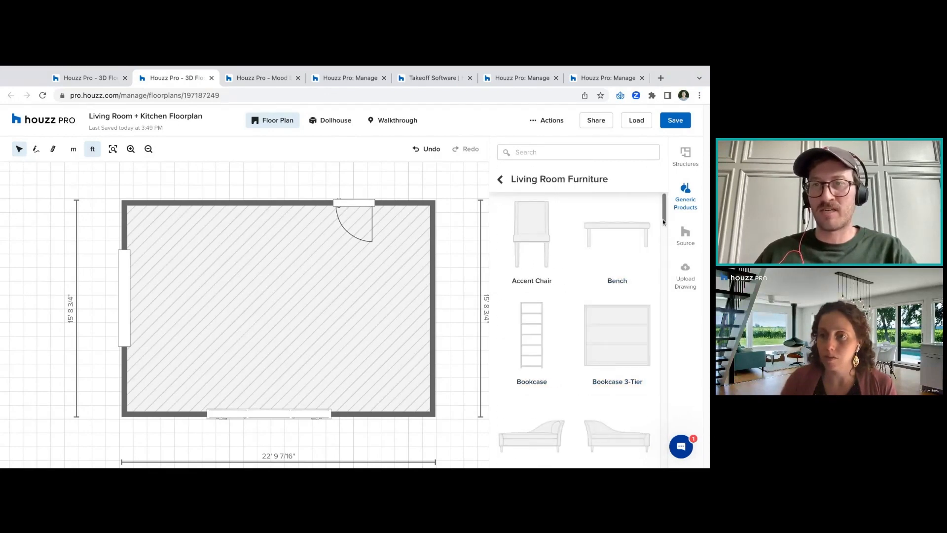
{"action": "scroll", "coordinate": [661, 237], "scroll_direction": "down", "scroll_amount": 4}
{"action": "scroll", "coordinate": [665, 222], "scroll_direction": "down", "scroll_amount": 1}
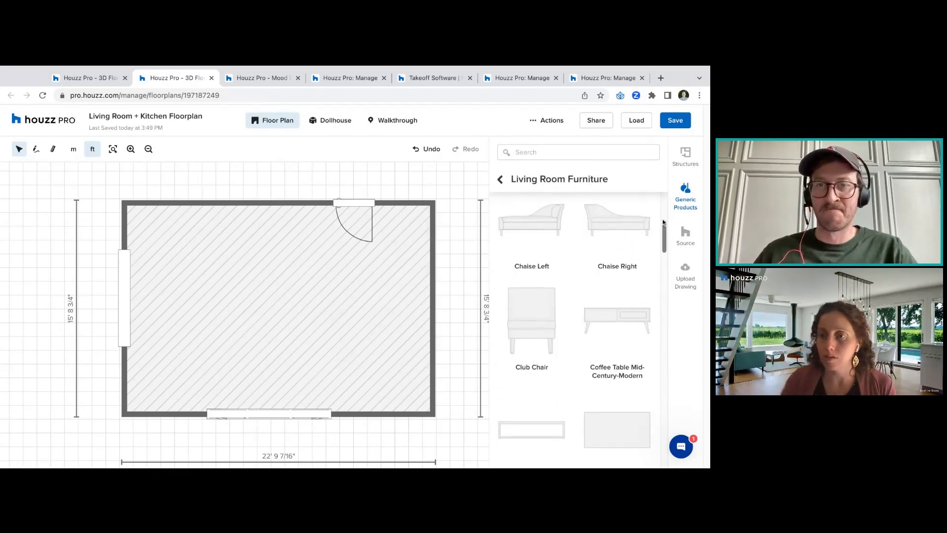
{"action": "left_click", "coordinate": [524, 222]}
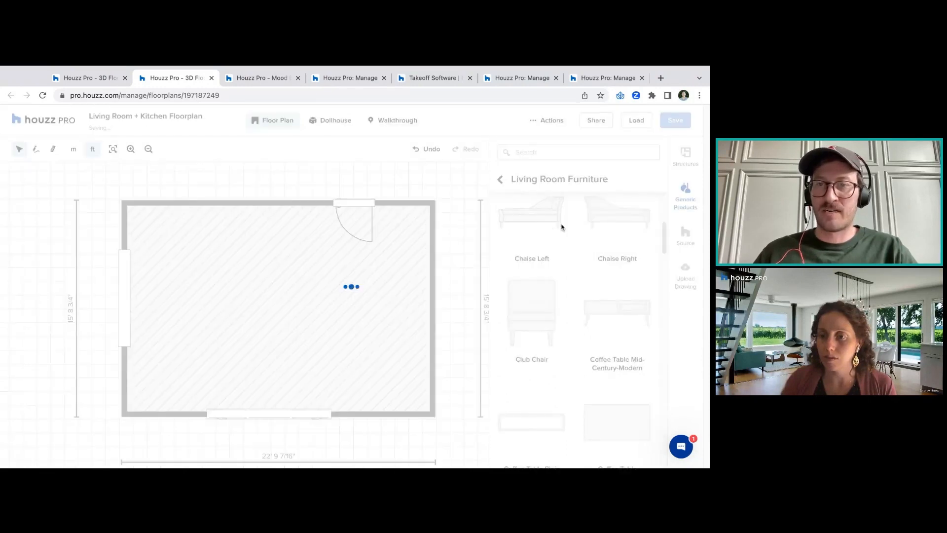
{"action": "left_click_drag", "start_coordinate": [254, 317], "coordinate": [223, 226]}
Inspect the placed chaise in the Dollhouse view and up close in the Walkthrough view
{"action": "left_click", "coordinate": [340, 120]}
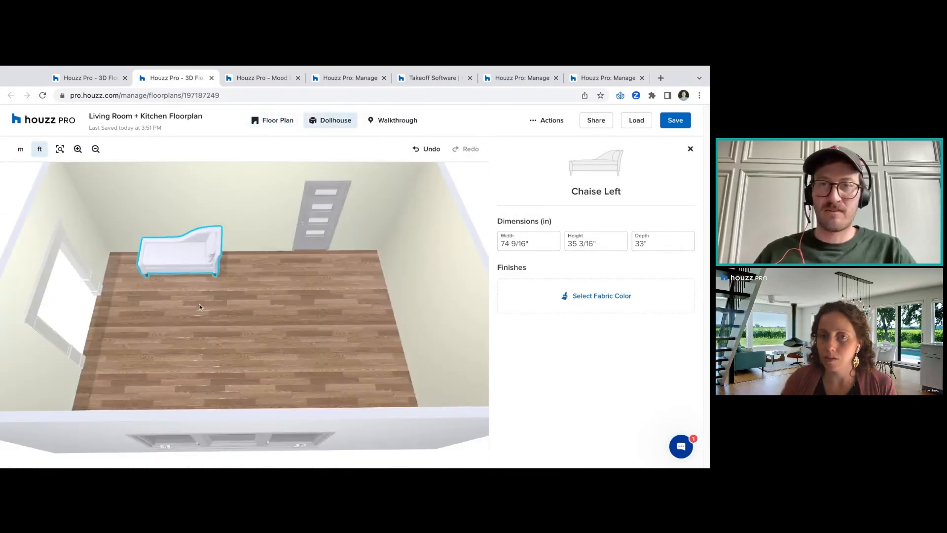
{"action": "left_click", "coordinate": [372, 122]}
{"action": "left_click", "coordinate": [256, 349]}
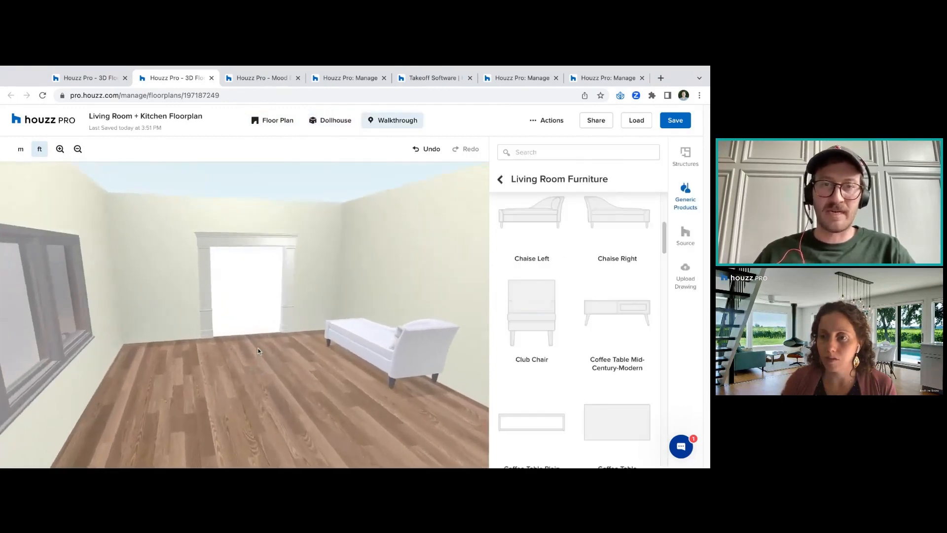
{"action": "left_click_drag", "start_coordinate": [259, 352], "coordinate": [397, 408]}
{"action": "left_click_drag", "start_coordinate": [278, 379], "coordinate": [408, 389]}
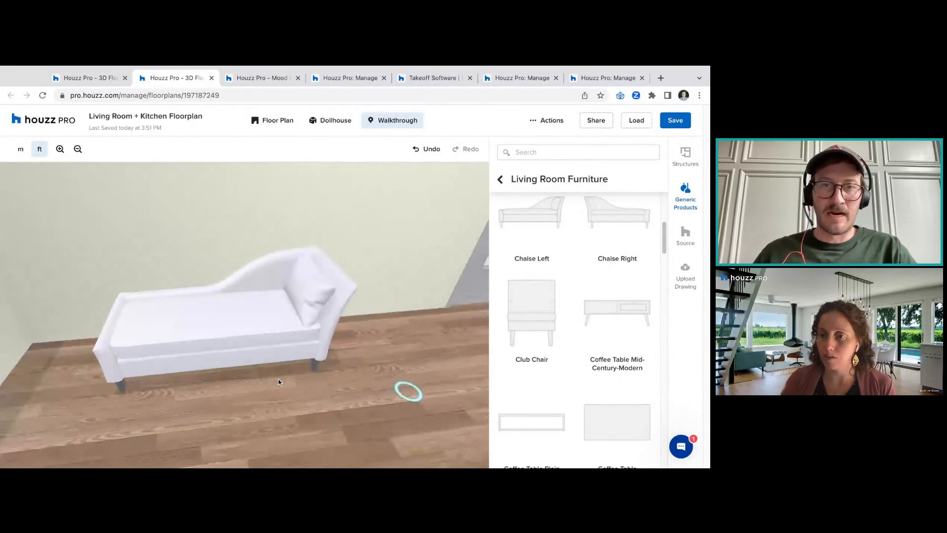
{"action": "left_click", "coordinate": [338, 122]}
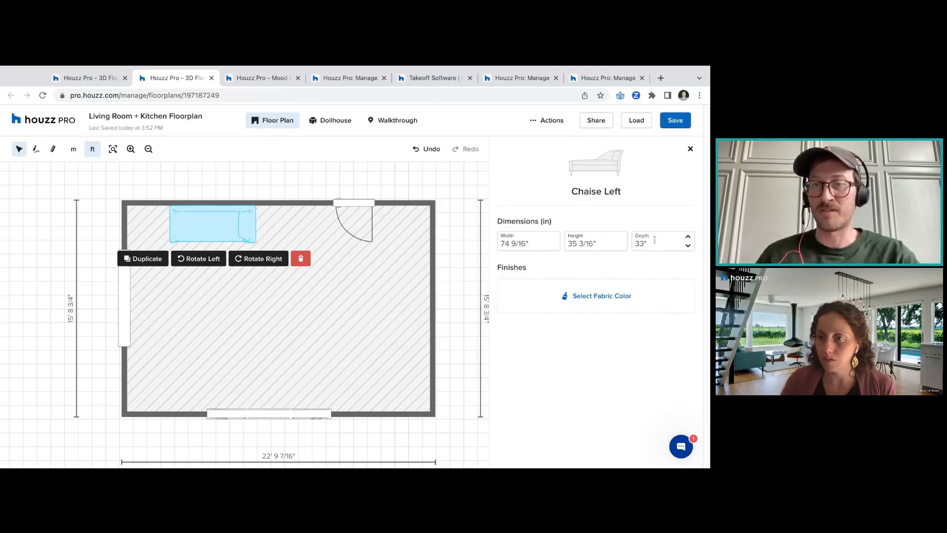
Try a light gray fabric color on the chaise and check it in the Dollhouse view
{"action": "left_click", "coordinate": [589, 303]}
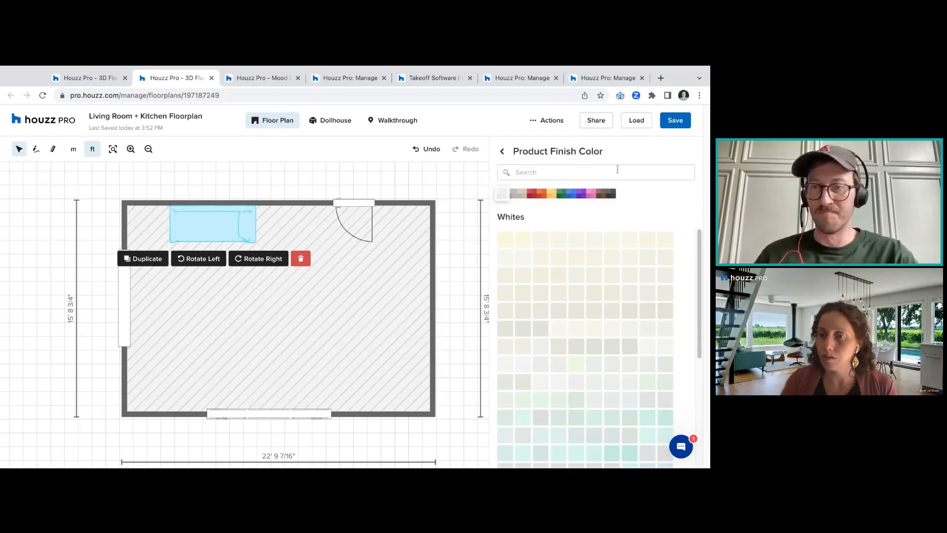
{"action": "left_click", "coordinate": [617, 404]}
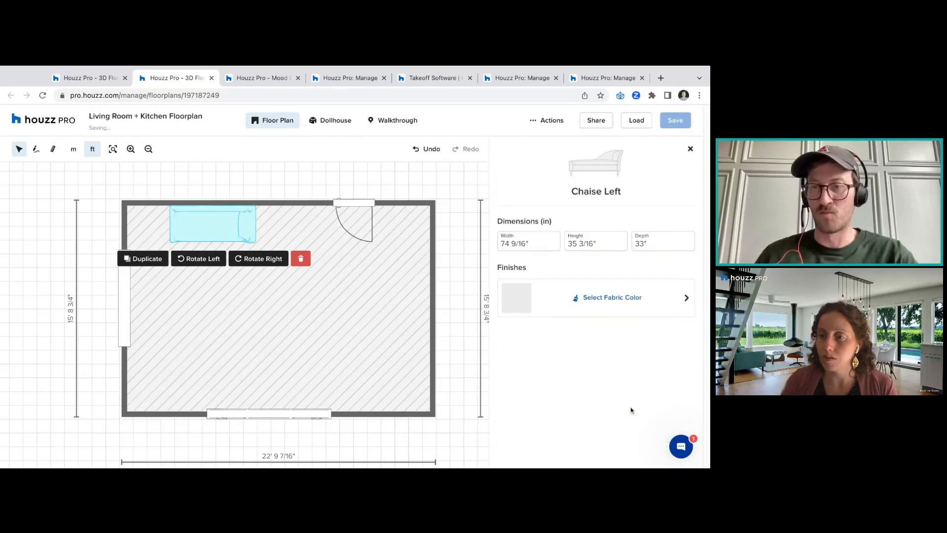
{"action": "left_click", "coordinate": [335, 127]}
{"action": "left_click", "coordinate": [271, 122]}
Set the chaise's fabric color to a pale pink, check it in the Dollhouse view, and return to the floor plan
{"action": "left_click", "coordinate": [600, 290]}
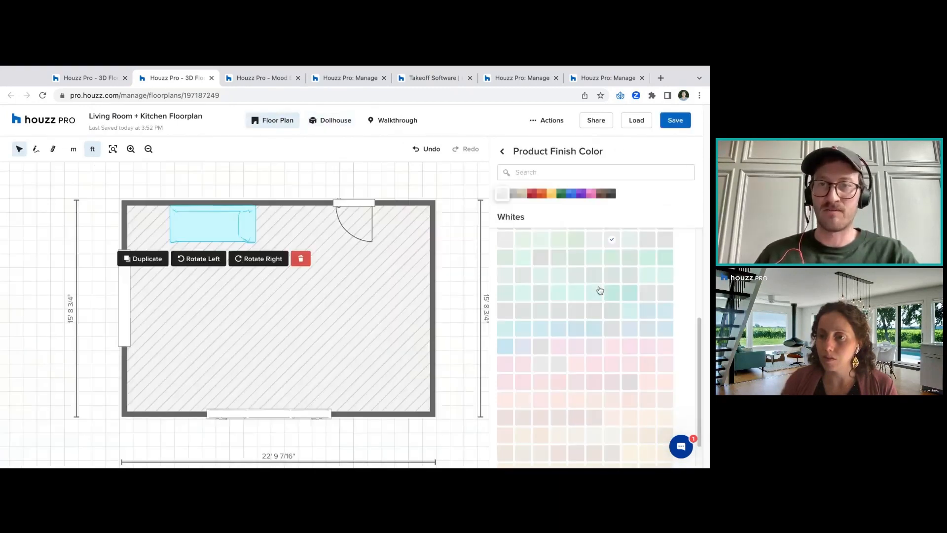
{"action": "left_click", "coordinate": [592, 375]}
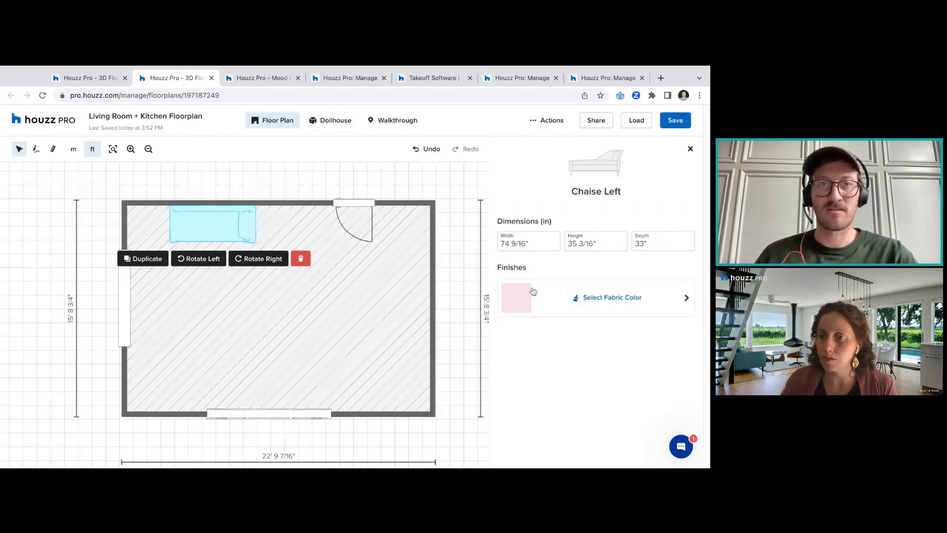
{"action": "left_click", "coordinate": [332, 121]}
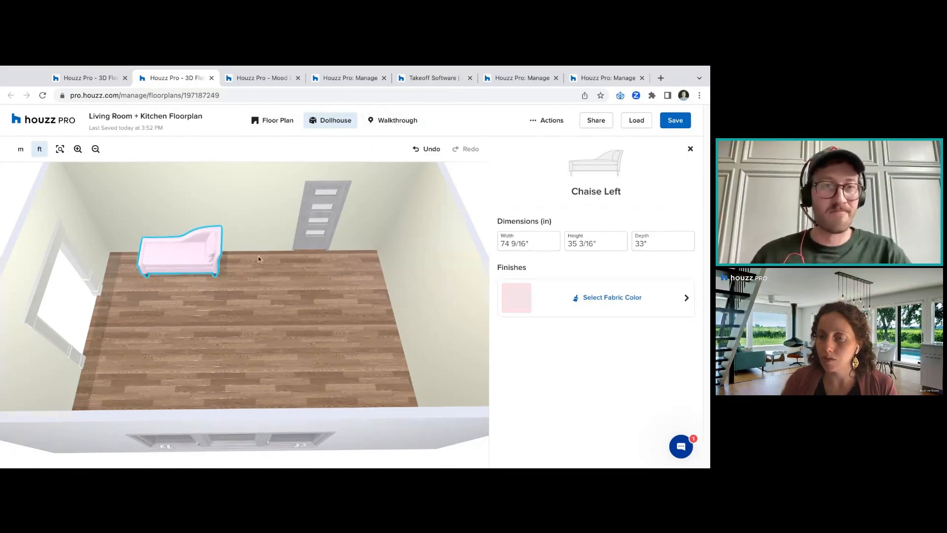
{"action": "left_click", "coordinate": [274, 121]}
{"action": "left_click", "coordinate": [691, 149]}
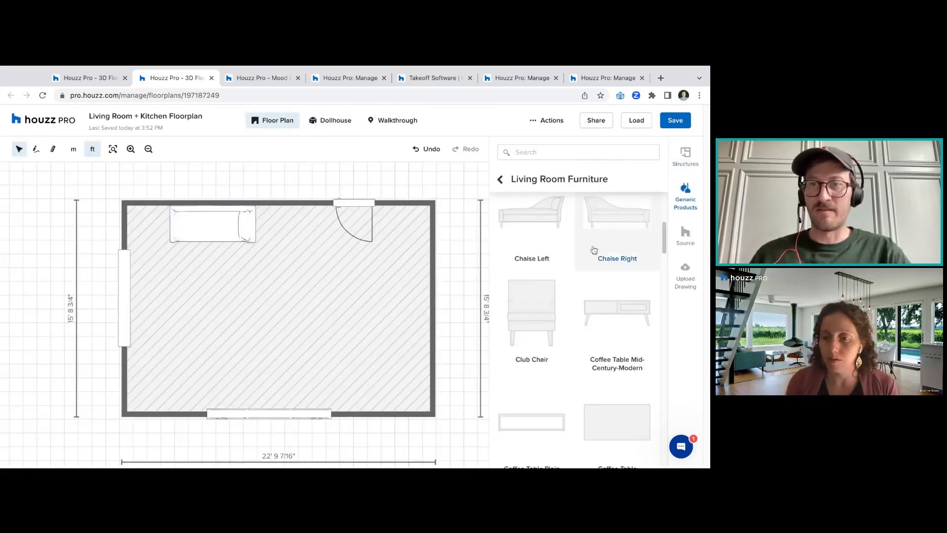
Try adding a Club Chair and a Coffee Table Rectangular to the room, deleting each one again
{"action": "left_click", "coordinate": [551, 315]}
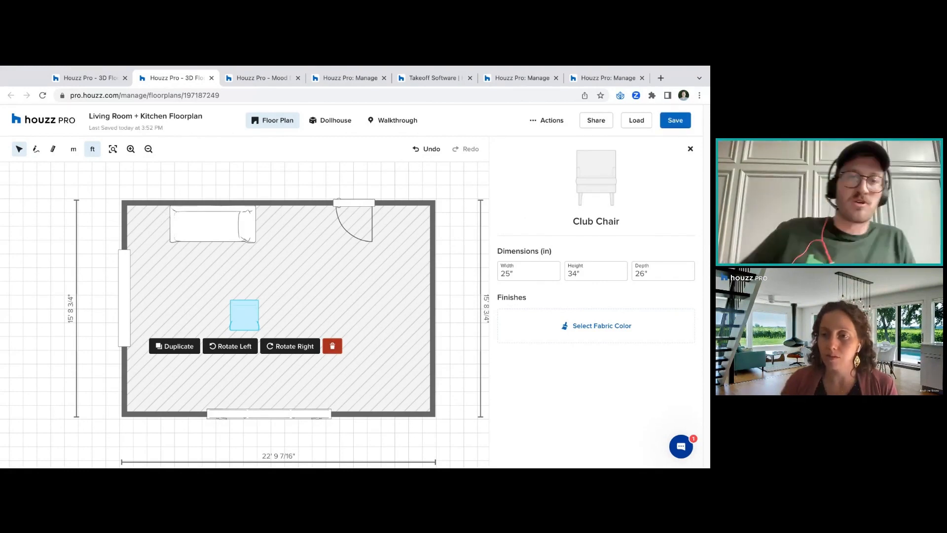
{"action": "key", "text": "Delete"}
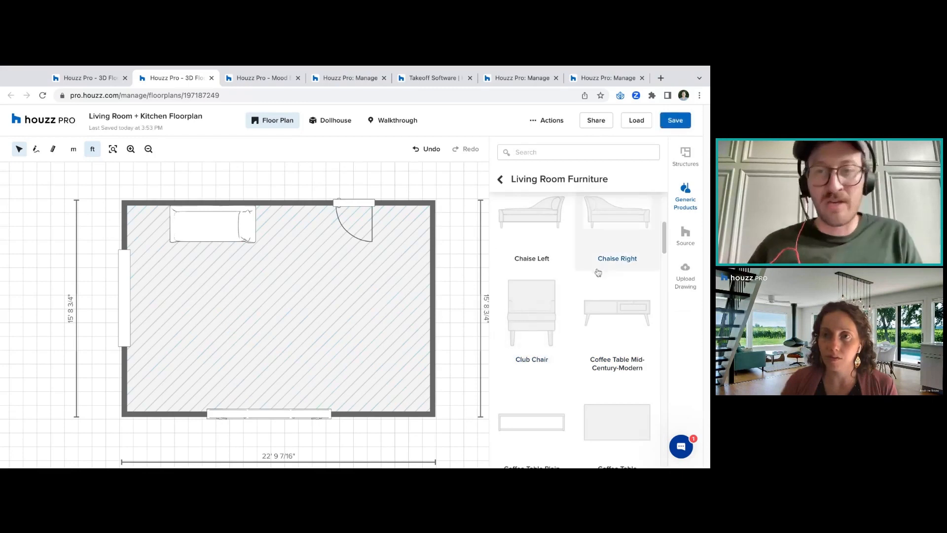
{"action": "left_click", "coordinate": [587, 422]}
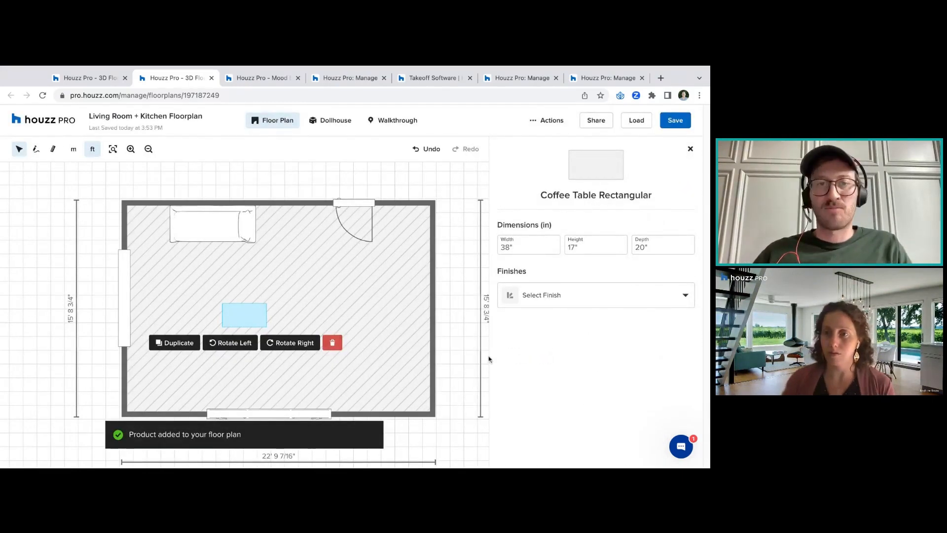
{"action": "left_click", "coordinate": [565, 295]}
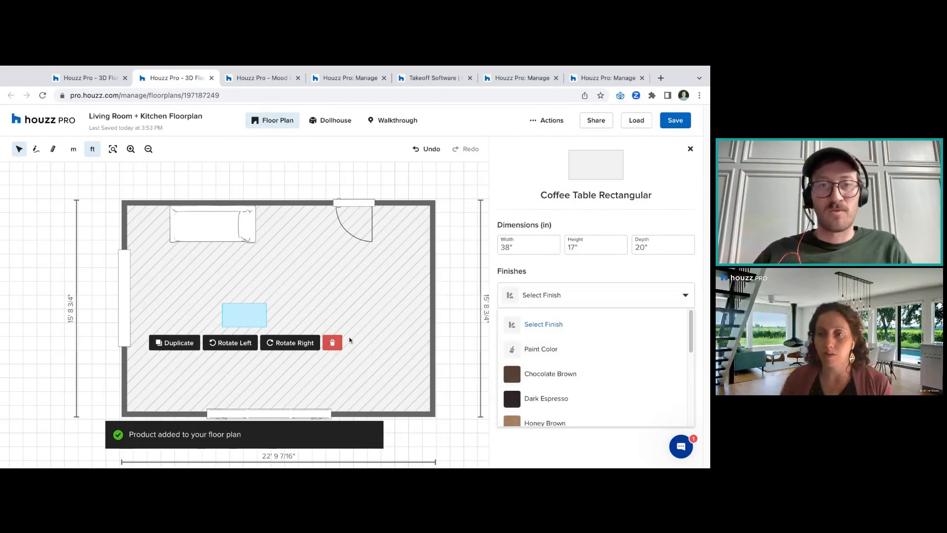
{"action": "left_click", "coordinate": [331, 342]}
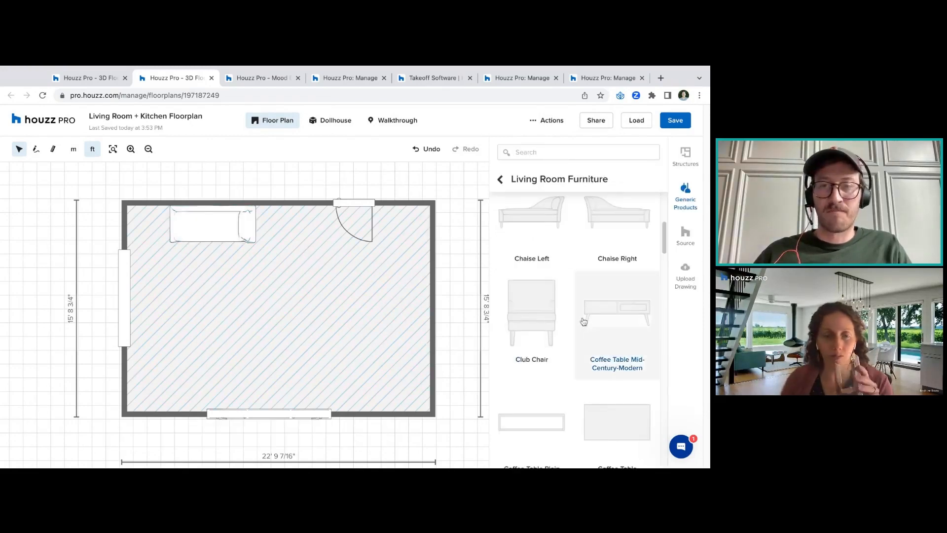
Add a Coffee Table Rectangular and place it in front of the chaise, about 4' 9" from the left wall
{"action": "left_click", "coordinate": [617, 422]}
{"action": "left_click_drag", "start_coordinate": [266, 311], "coordinate": [236, 284]}
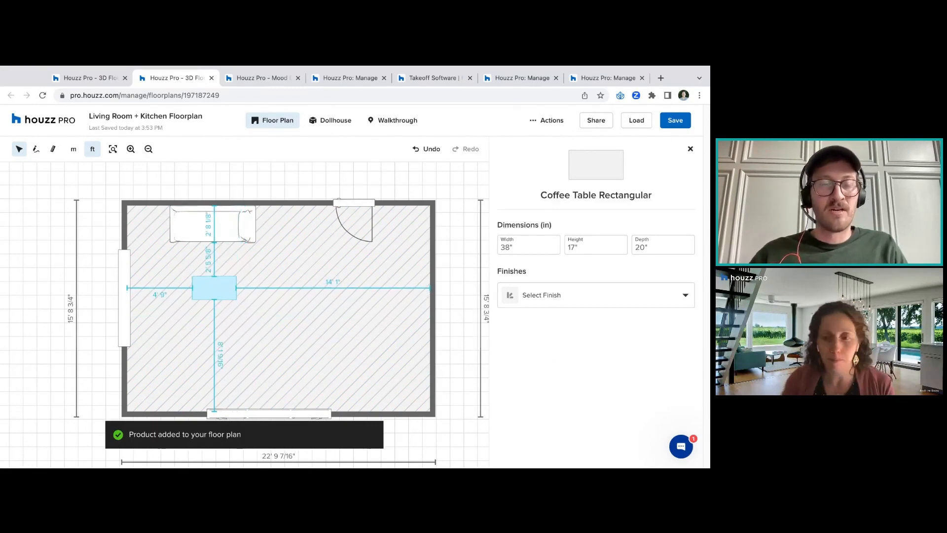
Nudge the coffee table slightly closer to the chaise and delete the traditional square wall opening from the room's left wall
{"action": "left_click_drag", "start_coordinate": [236, 284], "coordinate": [236, 283]}
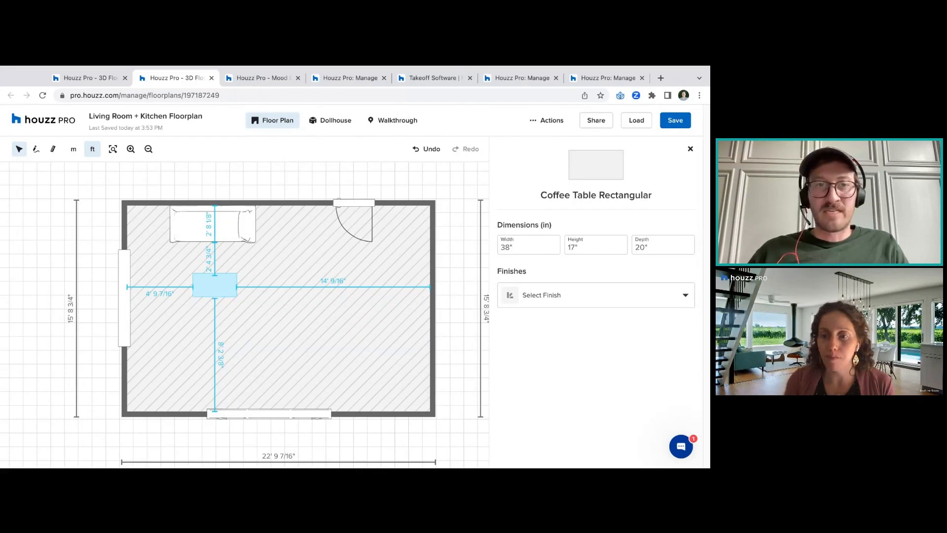
{"action": "mouse_move", "coordinate": [214, 285]}
{"action": "left_mouse_down"}
{"action": "mouse_move", "coordinate": [214, 271]}
{"action": "mouse_move", "coordinate": [219, 280]}
{"action": "left_mouse_up"}
{"action": "left_click", "coordinate": [126, 277]}
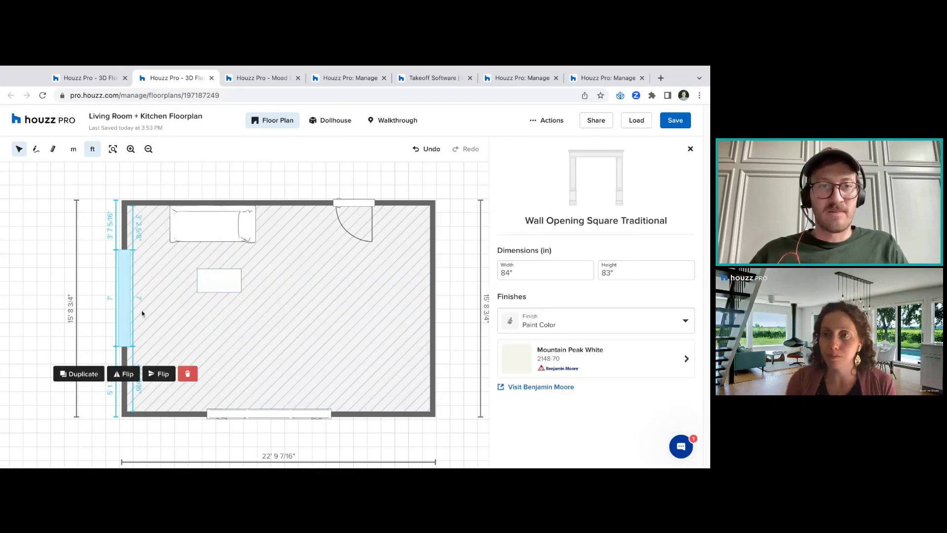
{"action": "left_click", "coordinate": [186, 381]}
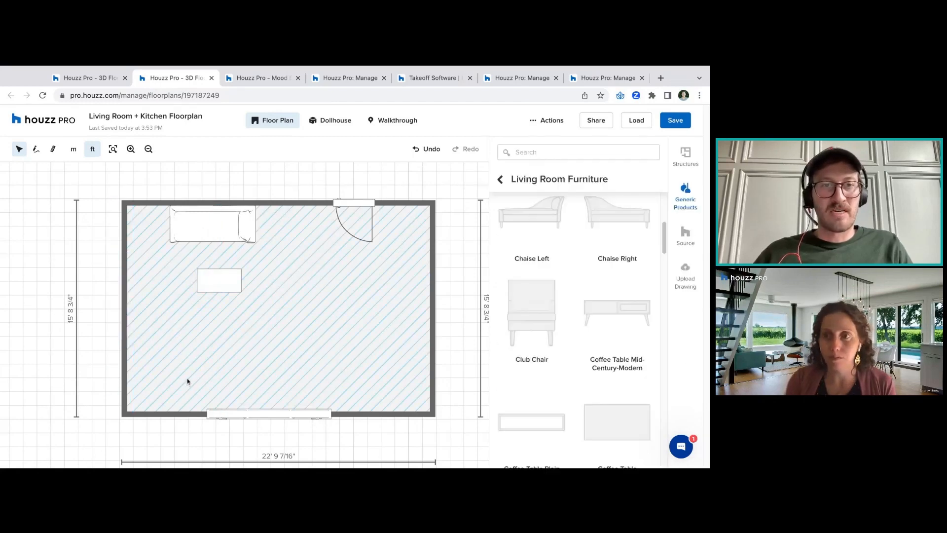
Move the coffee table farther from the chaise, about 4' 11" from the left wall and about 2' 11" below the chaise
{"action": "left_click", "coordinate": [230, 283]}
{"action": "left_click_drag", "start_coordinate": [230, 283], "coordinate": [227, 297]}
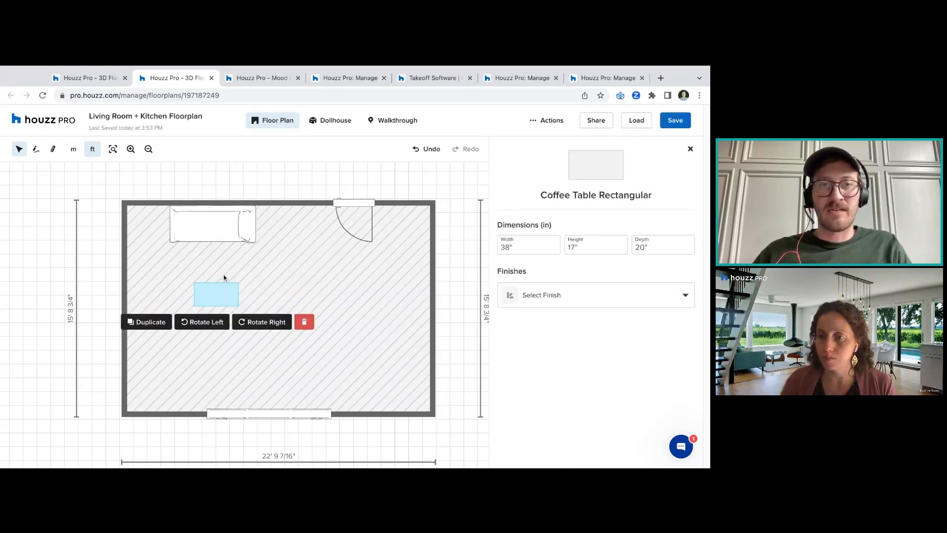
{"action": "left_click_drag", "start_coordinate": [223, 306], "coordinate": [223, 303]}
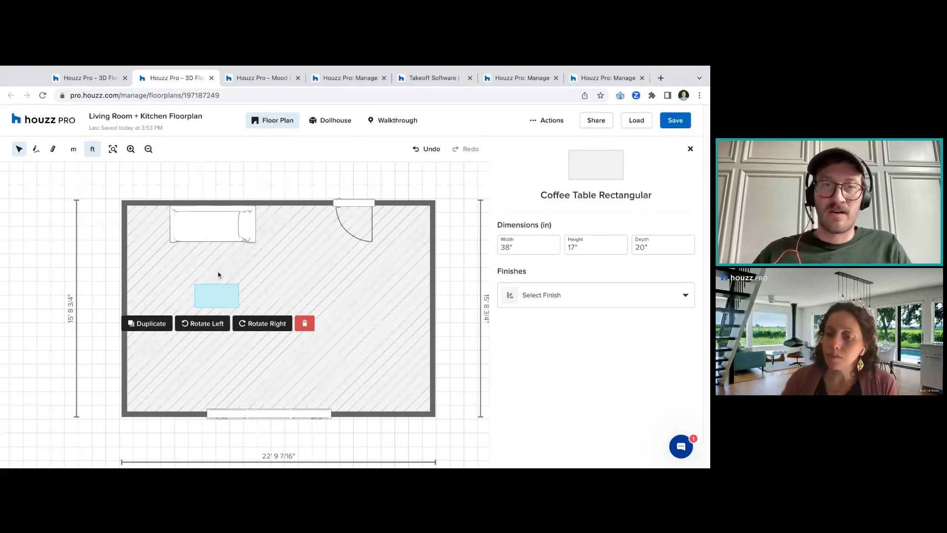
{"action": "left_click_drag", "start_coordinate": [218, 295], "coordinate": [218, 294]}
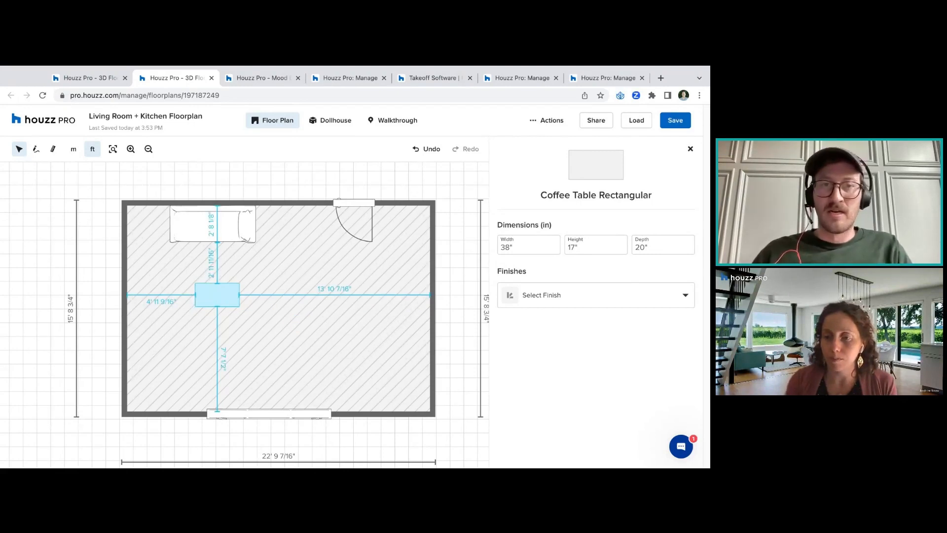
{"action": "left_click_drag", "start_coordinate": [217, 295], "coordinate": [217, 294]}
Delete the coffee table and the chaise from the room
{"action": "left_click", "coordinate": [304, 322]}
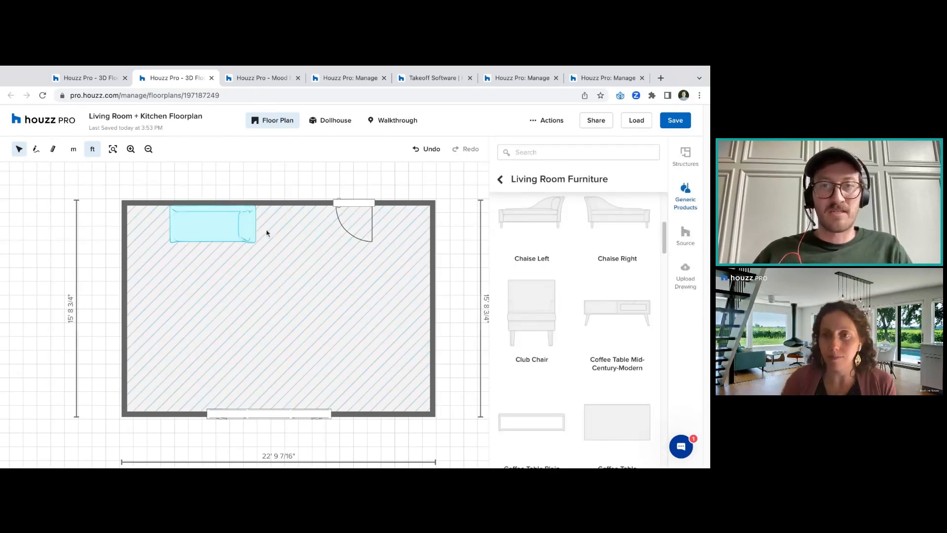
{"action": "left_click", "coordinate": [212, 225]}
{"action": "left_click", "coordinate": [303, 257]}
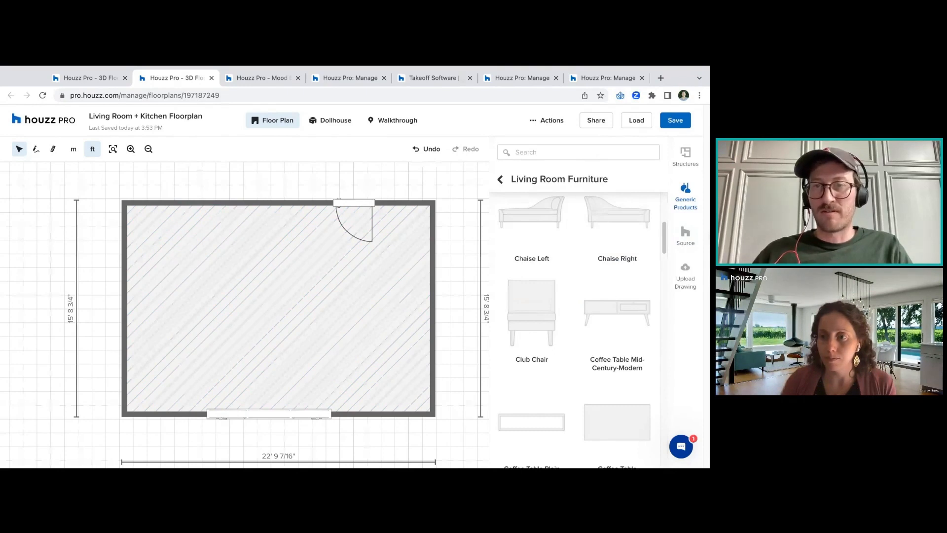
Add a Wide Dresser from the generic Bedroom Furniture and place it just left of the room's center
{"action": "left_click", "coordinate": [501, 179]}
{"action": "left_click", "coordinate": [622, 217]}
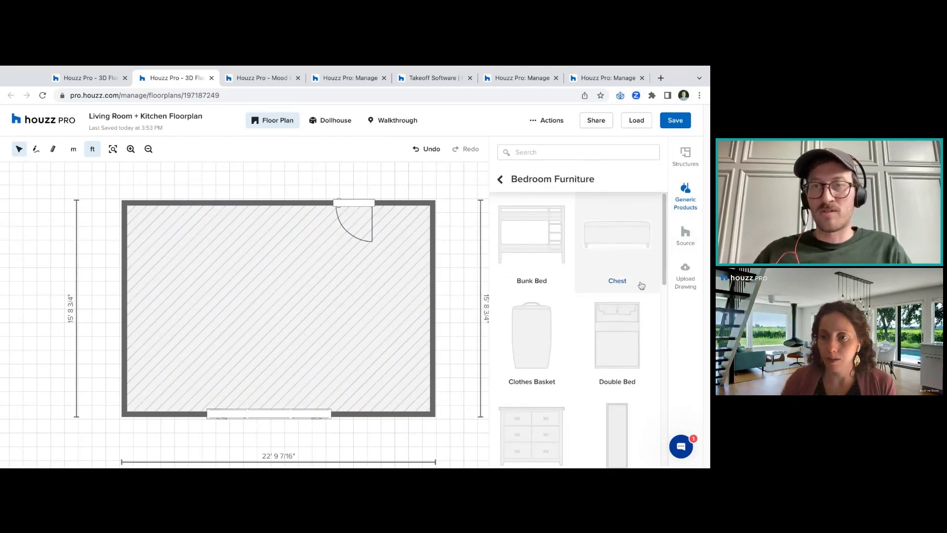
{"action": "scroll", "coordinate": [642, 286], "scroll_direction": "down", "scroll_amount": 10}
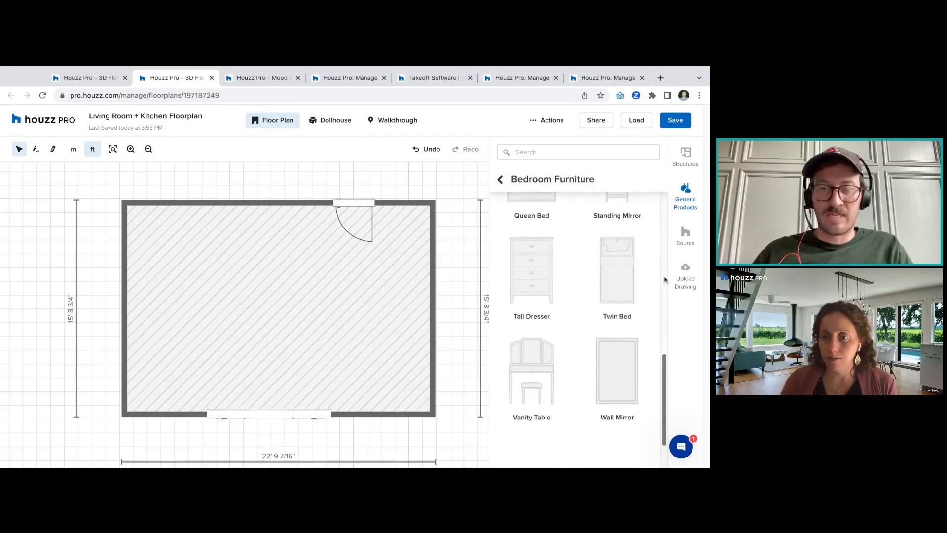
{"action": "scroll", "coordinate": [642, 296], "scroll_direction": "down", "scroll_amount": 2}
{"action": "scroll", "coordinate": [587, 331], "scroll_direction": "down", "scroll_amount": 1}
{"action": "scroll", "coordinate": [652, 450], "scroll_direction": "up", "scroll_amount": 2}
{"action": "scroll", "coordinate": [652, 450], "scroll_direction": "down", "scroll_amount": 2}
{"action": "scroll", "coordinate": [652, 450], "scroll_direction": "up", "scroll_amount": 2}
{"action": "scroll", "coordinate": [652, 450], "scroll_direction": "down", "scroll_amount": 2}
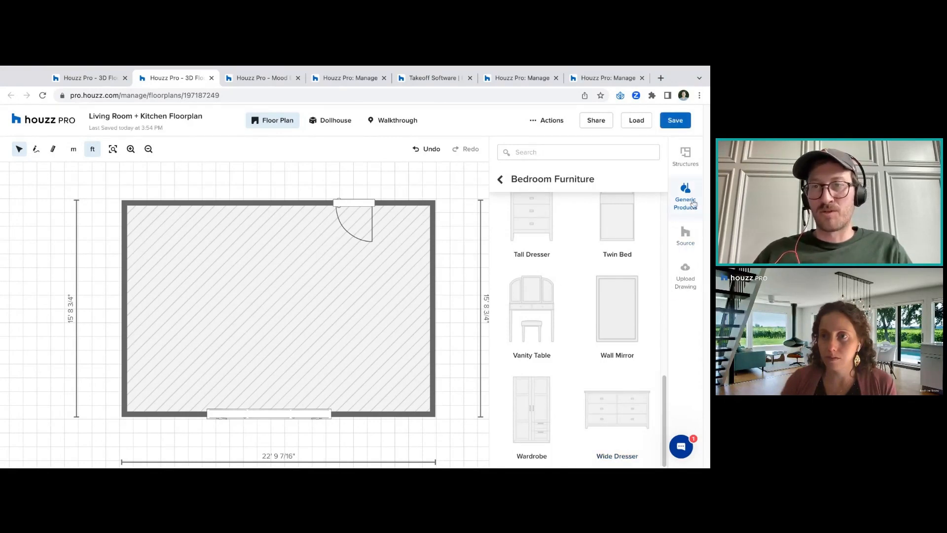
{"action": "left_click", "coordinate": [616, 427]}
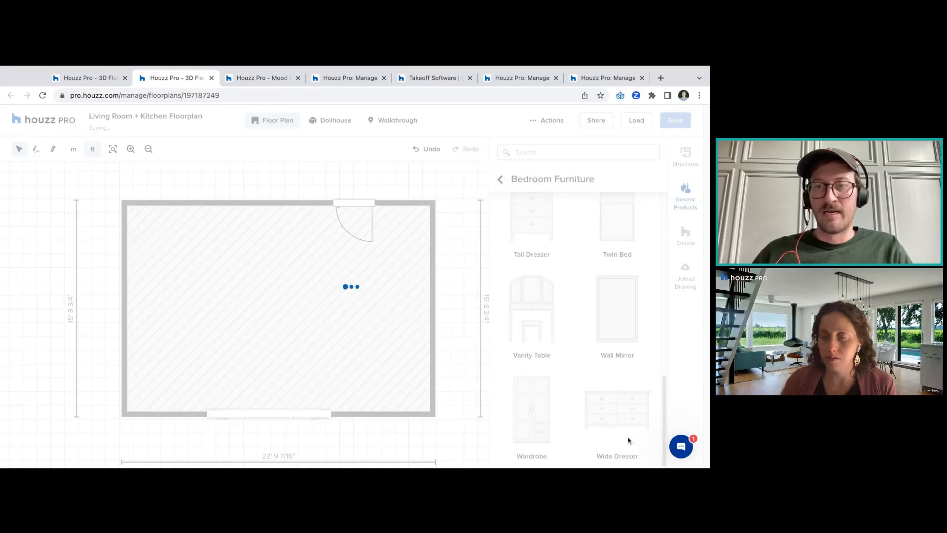
{"action": "left_click_drag", "start_coordinate": [258, 320], "coordinate": [250, 296]}
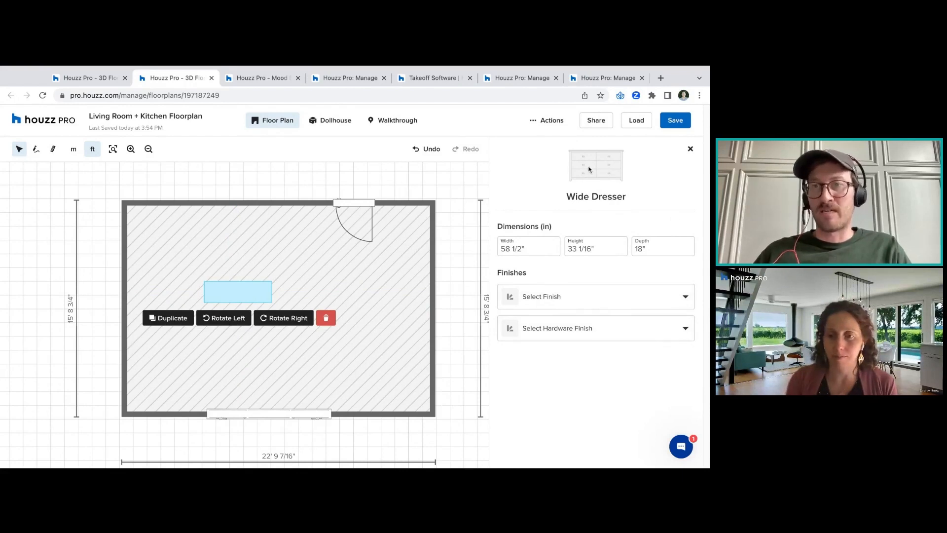
Set the wide dresser's finish to Dark Espresso and its hardware finish to Brushed Metal
{"action": "left_click", "coordinate": [636, 290]}
{"action": "left_click", "coordinate": [603, 400]}
{"action": "left_click", "coordinate": [603, 401]}
{"action": "left_click", "coordinate": [597, 429]}
Inspect the finished dresser in the Dollhouse view and from several angles in the Walkthrough view
{"action": "left_click", "coordinate": [334, 125]}
{"action": "left_click", "coordinate": [395, 120]}
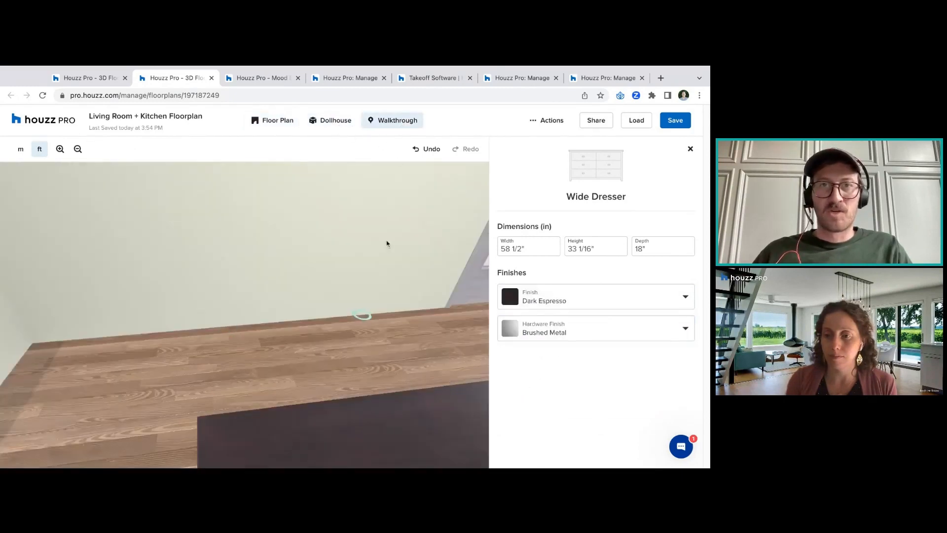
{"action": "left_click", "coordinate": [397, 318]}
{"action": "left_click_drag", "start_coordinate": [25, 363], "coordinate": [148, 377]}
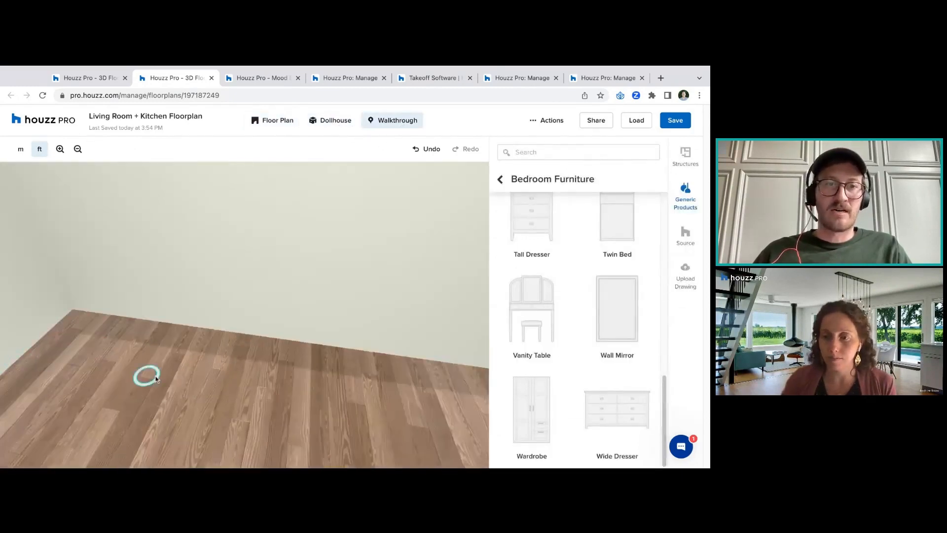
{"action": "left_click", "coordinate": [50, 382]}
{"action": "left_click_drag", "start_coordinate": [324, 381], "coordinate": [128, 392]}
{"action": "left_click_drag", "start_coordinate": [413, 339], "coordinate": [241, 287]}
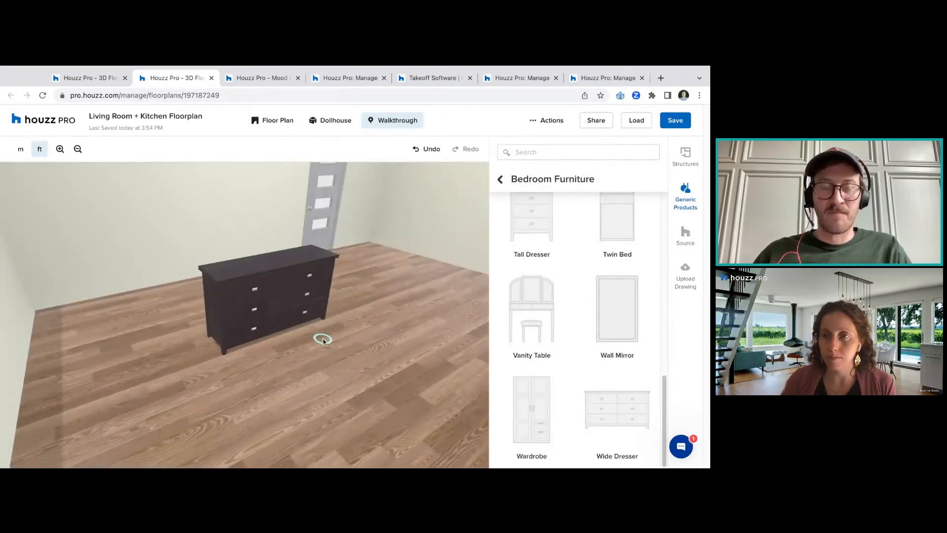
Set the wide dresser's width to 64" in the Dollhouse view
{"action": "left_click", "coordinate": [331, 121]}
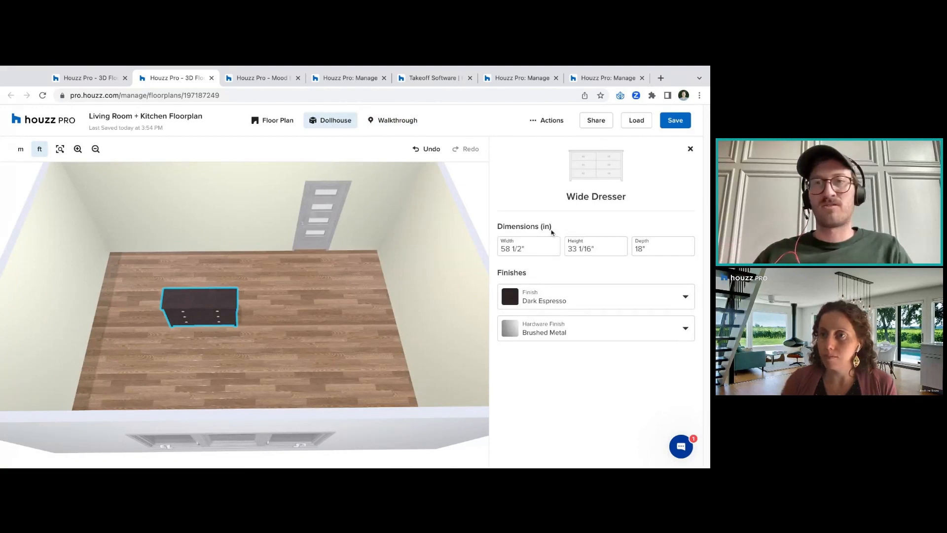
{"action": "triple_click", "coordinate": [534, 244]}
{"action": "type", "text": "64"}
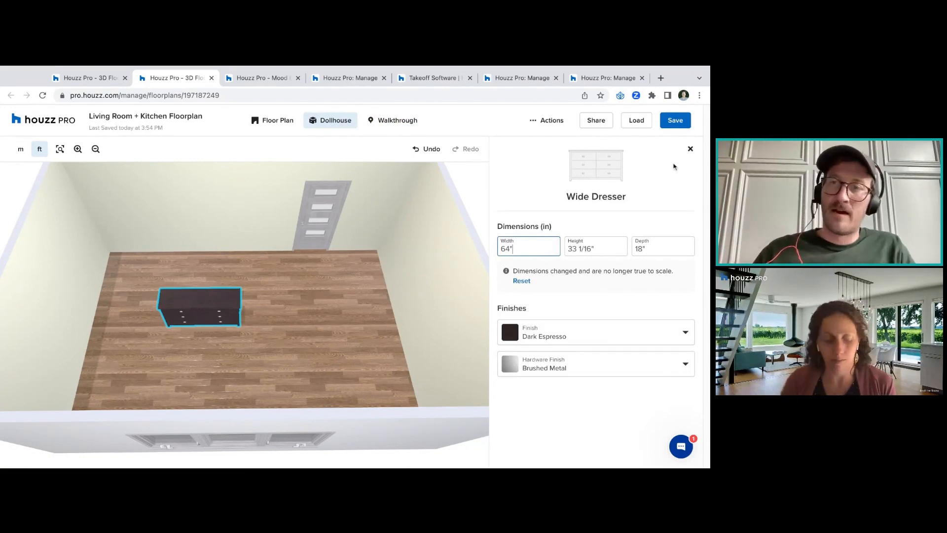
{"action": "left_click", "coordinate": [690, 149]}
Search the Source catalog for "dresser" and add the Modrest Novak Modern Dark Oak Dresser to the room
{"action": "left_click", "coordinate": [687, 234]}
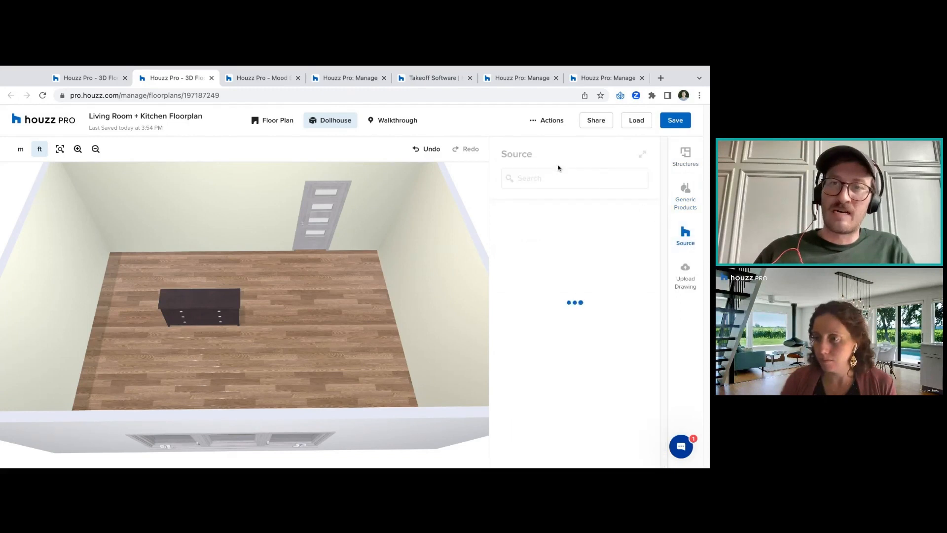
{"action": "left_click", "coordinate": [600, 175]}
{"action": "type", "text": "dresser"}
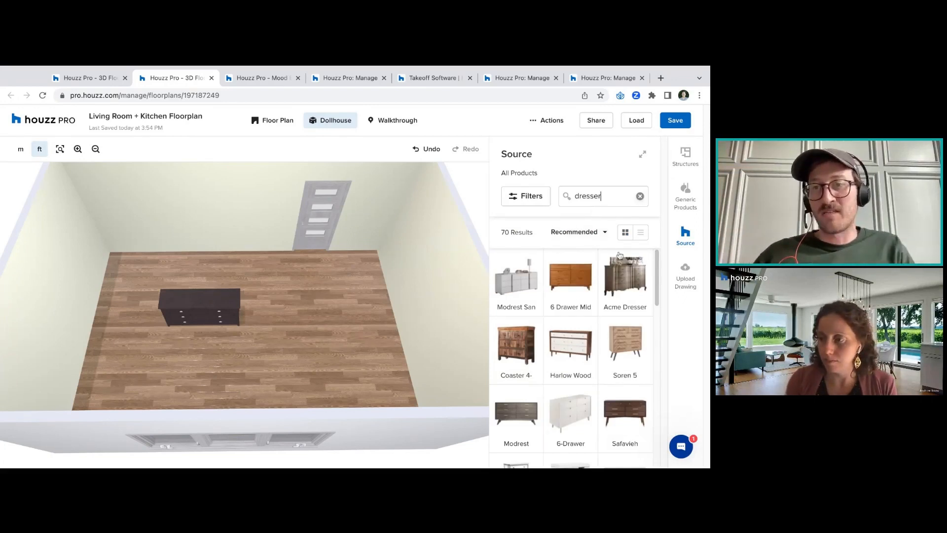
{"action": "scroll", "coordinate": [659, 302], "scroll_direction": "down", "scroll_amount": 3}
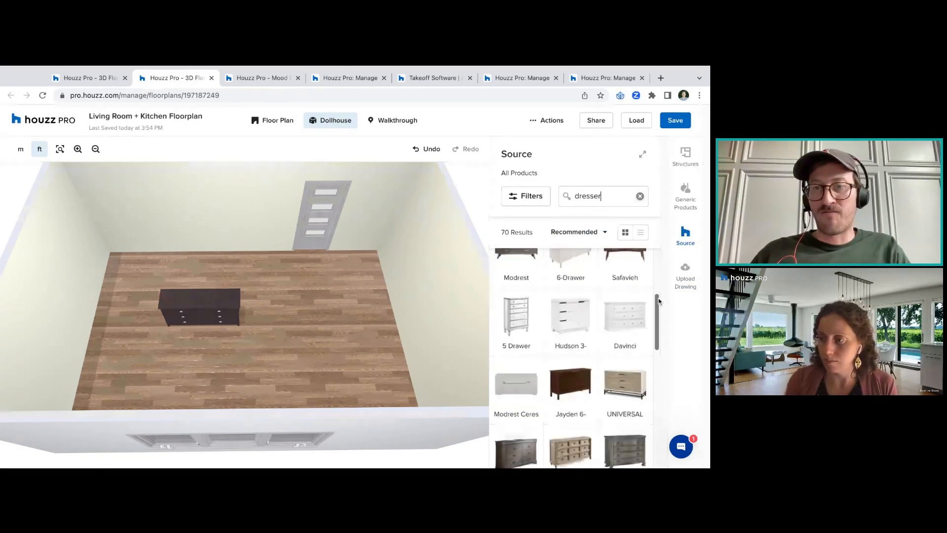
{"action": "scroll", "coordinate": [659, 301], "scroll_direction": "up", "scroll_amount": 1}
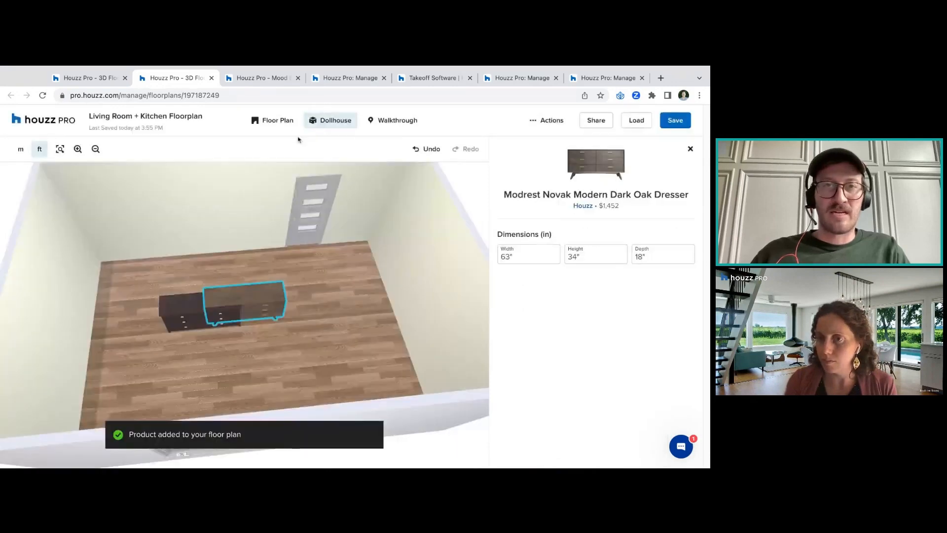
Place the Modrest Novak dresser to the right of the wide dresser in the floor plan and compare them in the Dollhouse view
{"action": "left_click", "coordinate": [289, 123]}
{"action": "left_click_drag", "start_coordinate": [304, 282], "coordinate": [306, 287]}
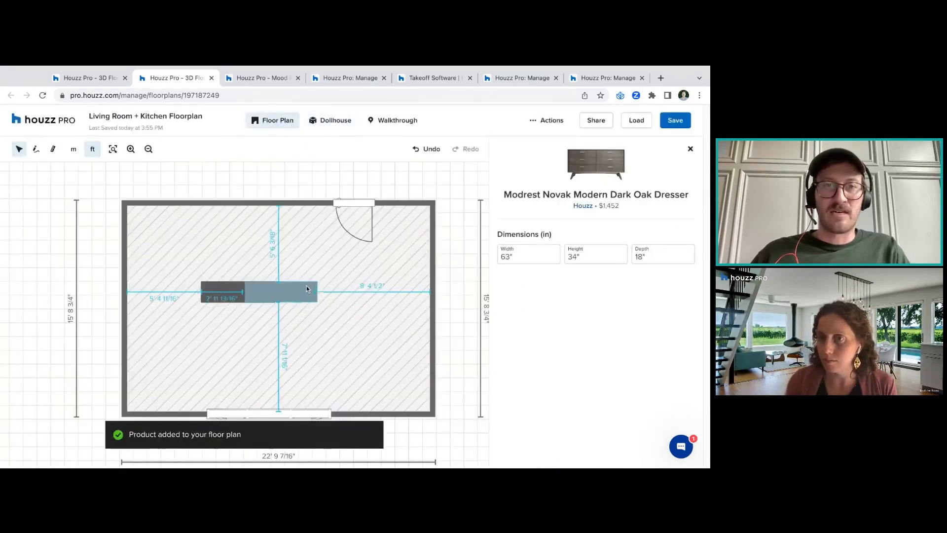
{"action": "left_click", "coordinate": [331, 120]}
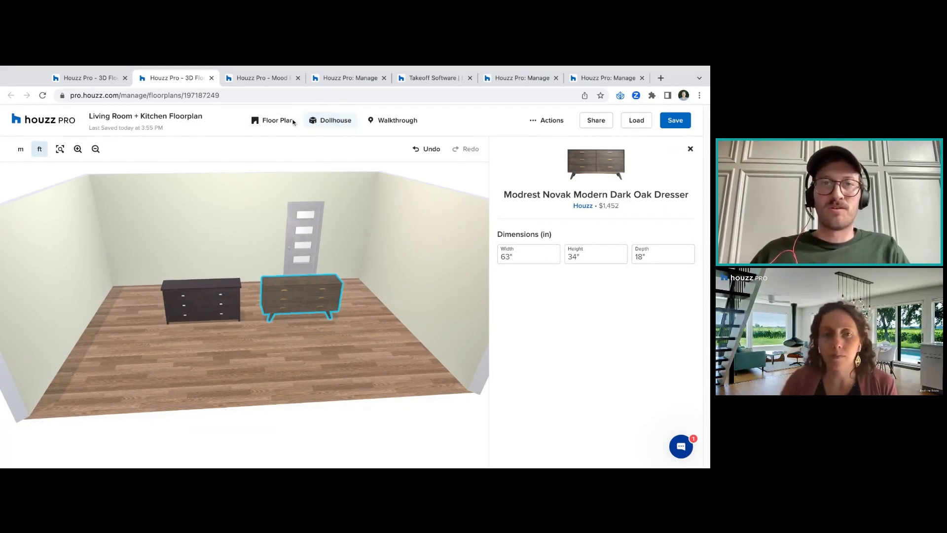
Return to the floor plan and delete both the Modrest Novak dresser and the wide dresser
{"action": "left_click", "coordinate": [272, 120]}
{"action": "left_click", "coordinate": [421, 321]}
{"action": "left_click", "coordinate": [238, 292]}
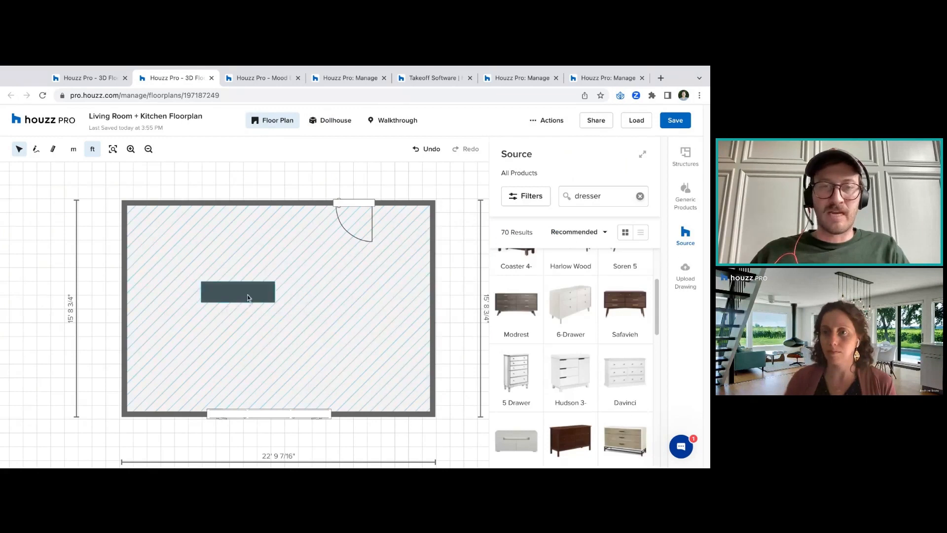
{"action": "left_click", "coordinate": [324, 321]}
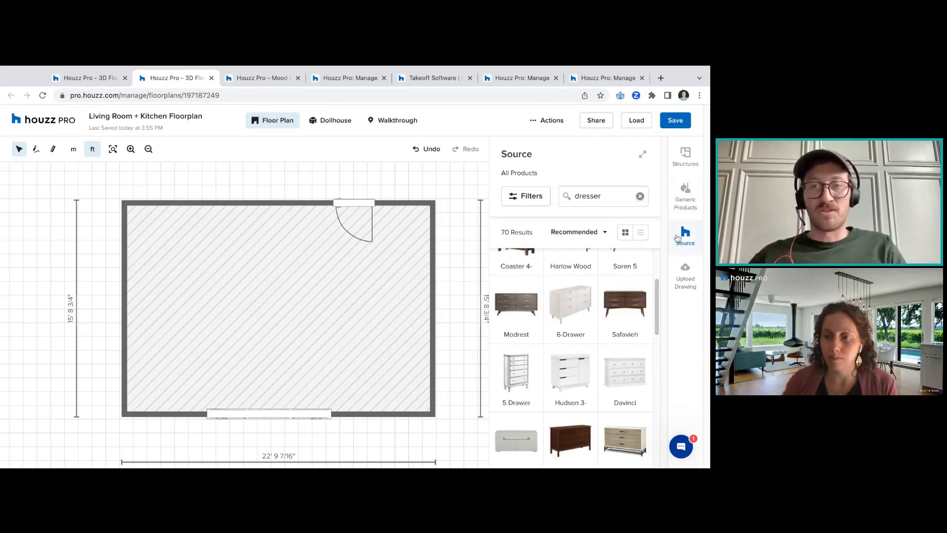
Go to the generic Kitchen Products and expand the Base Cabinets group
{"action": "scroll", "coordinate": [641, 321], "scroll_direction": "up", "scroll_amount": 2}
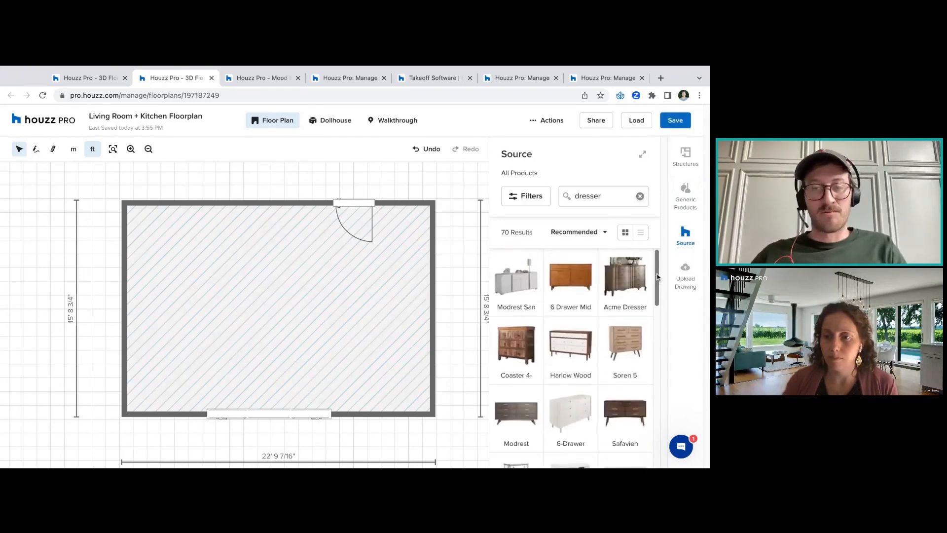
{"action": "left_click", "coordinate": [686, 194]}
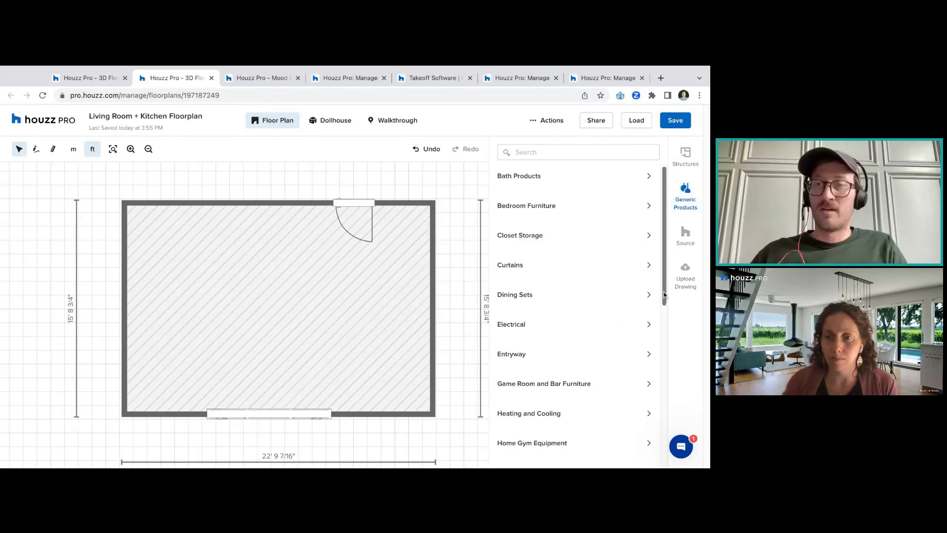
{"action": "scroll", "coordinate": [665, 295], "scroll_direction": "down", "scroll_amount": 4}
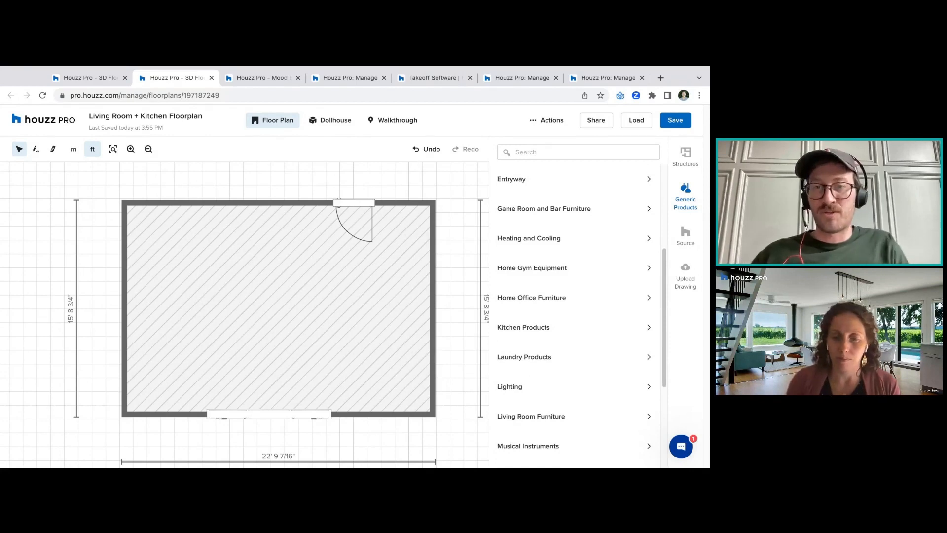
{"action": "left_click", "coordinate": [536, 328]}
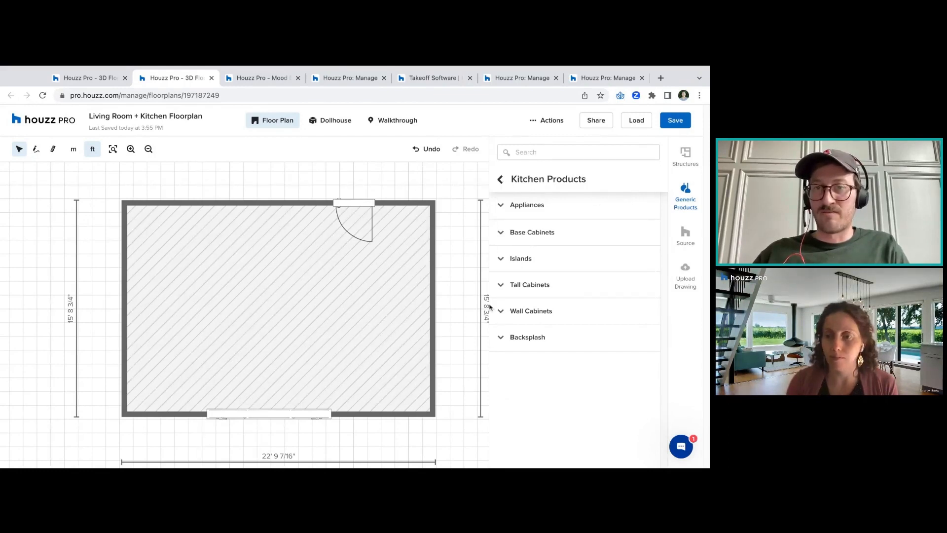
{"action": "left_click", "coordinate": [542, 233]}
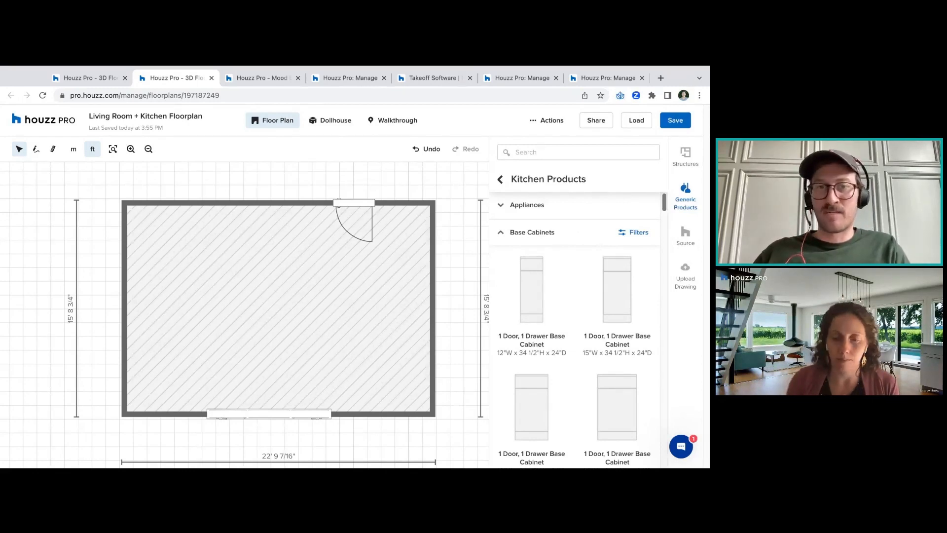
Browse the base cabinets and filter them by type to show only Sink cabinets
{"action": "scroll", "coordinate": [577, 328], "scroll_direction": "down", "scroll_amount": 1}
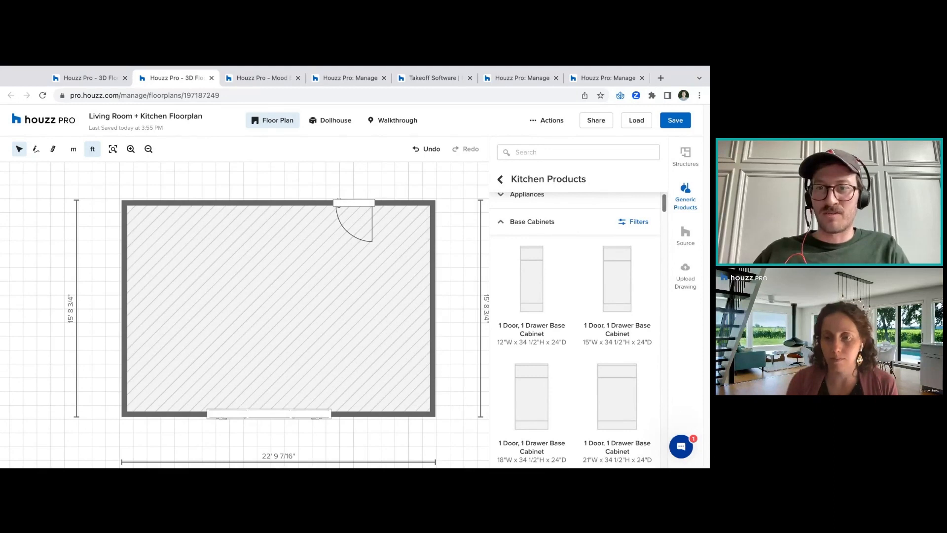
{"action": "scroll", "coordinate": [506, 409], "scroll_direction": "down", "scroll_amount": 10}
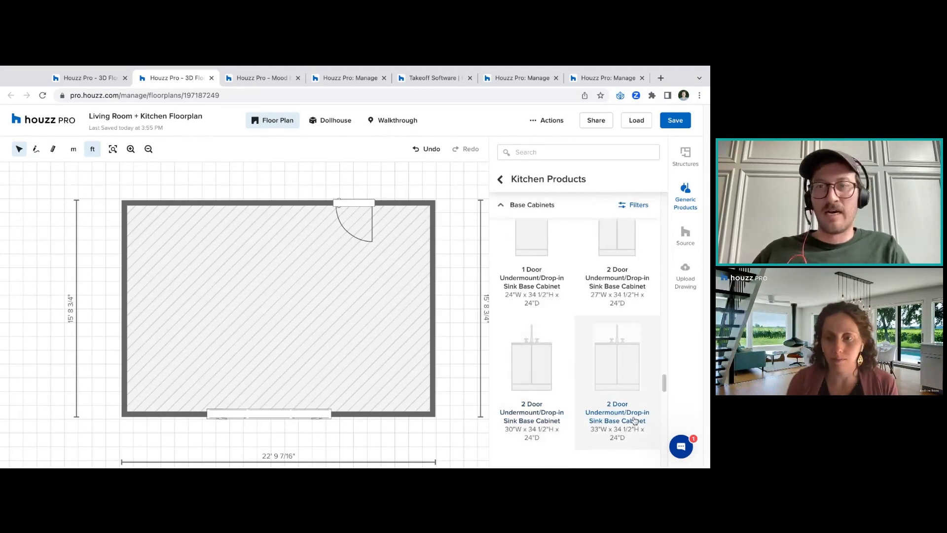
{"action": "left_click_drag", "start_coordinate": [667, 390], "coordinate": [663, 209]}
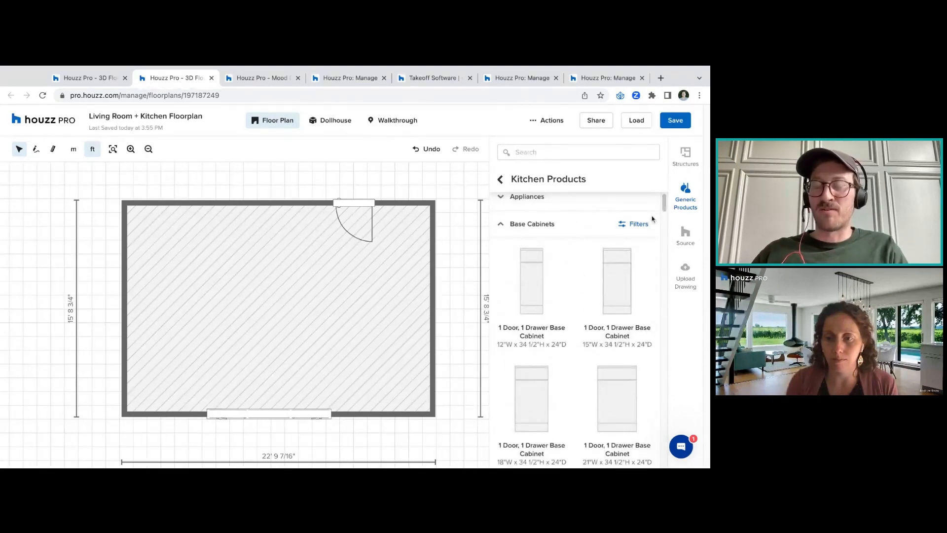
{"action": "left_click", "coordinate": [636, 226]}
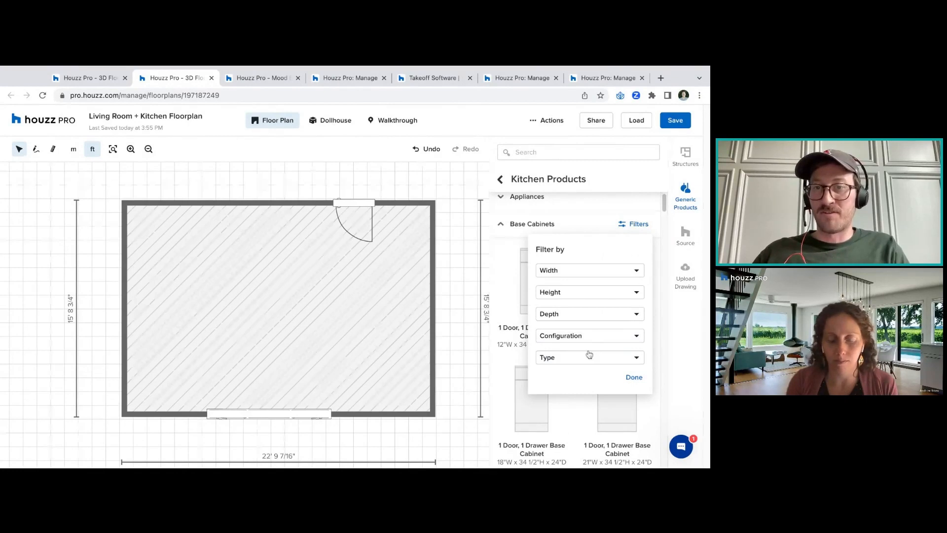
{"action": "left_click", "coordinate": [589, 355]}
{"action": "left_click", "coordinate": [646, 389]}
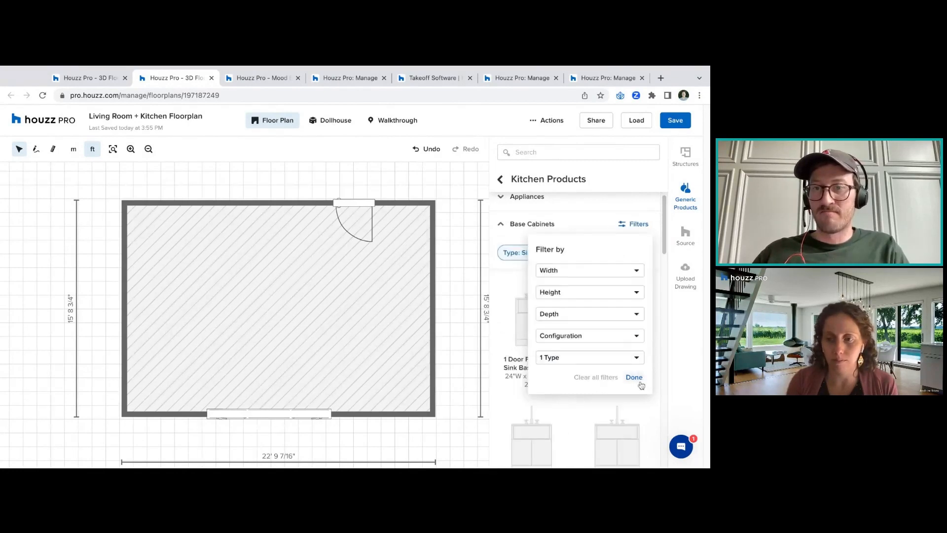
{"action": "left_click", "coordinate": [635, 378]}
Add the 42"W x 34 1/2"H x 24"D 2 Door Undermount/Drop-in Sink Base Cabinet to the floor plan
{"action": "scroll", "coordinate": [668, 244], "scroll_direction": "down", "scroll_amount": 2}
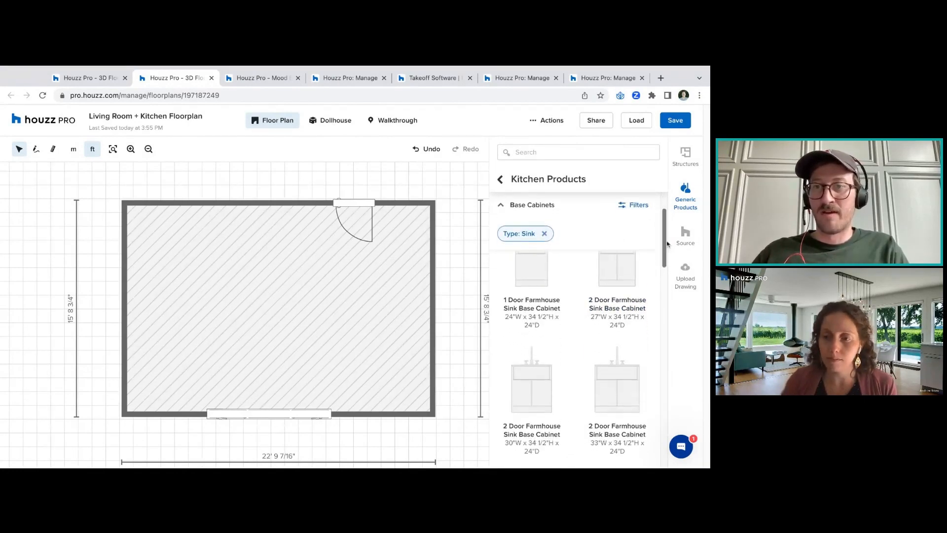
{"action": "scroll", "coordinate": [668, 244], "scroll_direction": "down", "scroll_amount": 6}
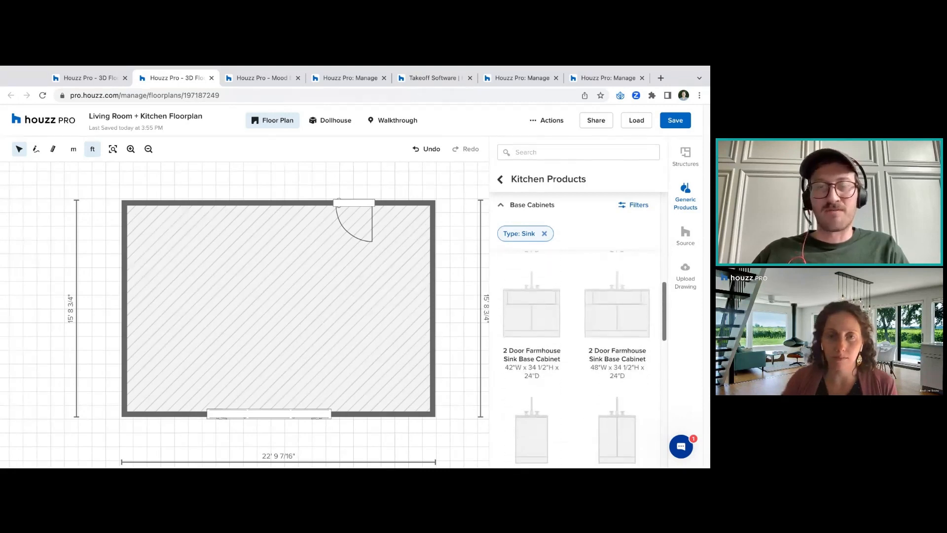
{"action": "scroll", "coordinate": [575, 355], "scroll_direction": "down", "scroll_amount": 10}
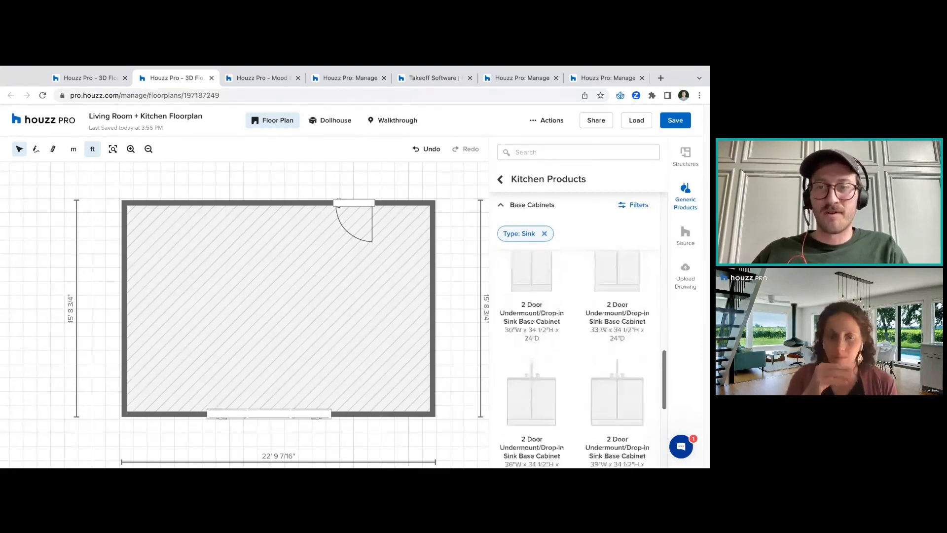
{"action": "left_click_drag", "start_coordinate": [664, 392], "coordinate": [665, 400]}
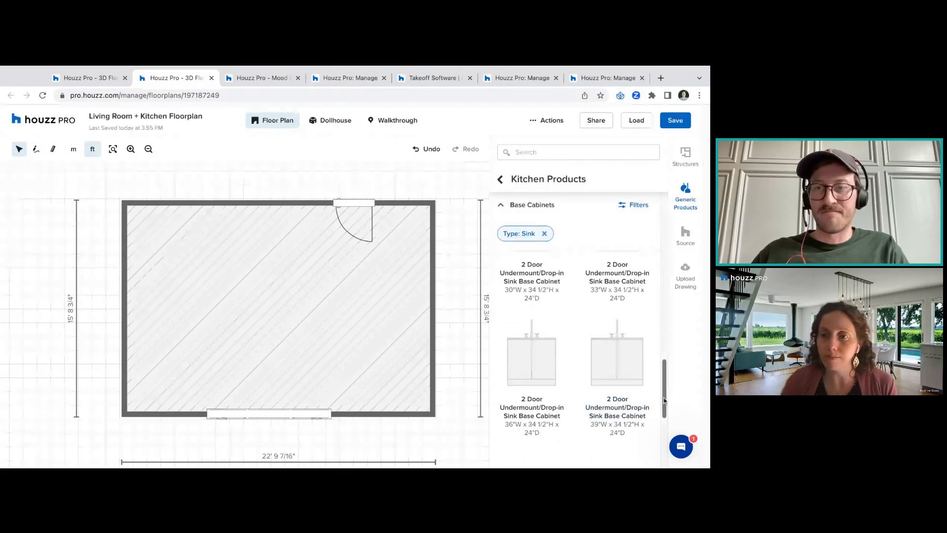
{"action": "left_click", "coordinate": [617, 364]}
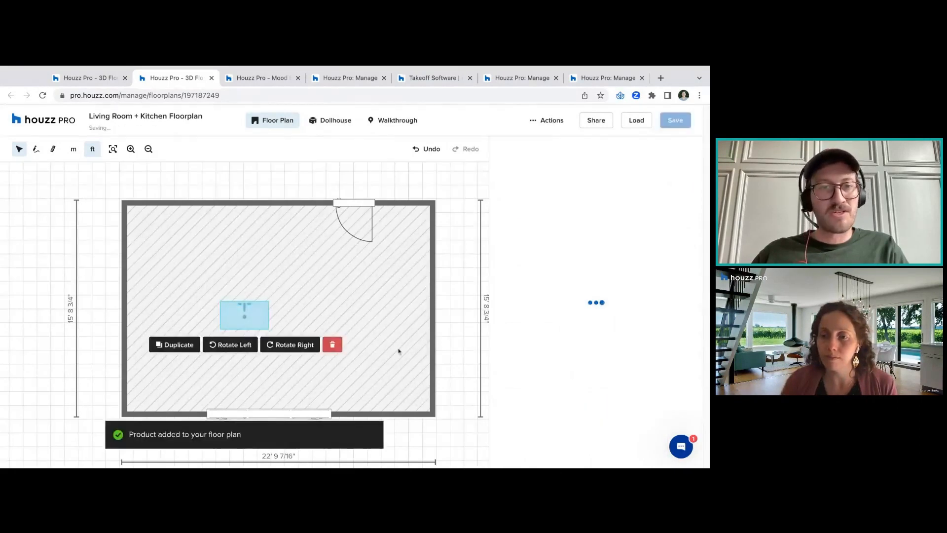
Place the sink cabinet against the right wall near its middle and move the door toward the left end of the top wall
{"action": "left_click_drag", "start_coordinate": [239, 316], "coordinate": [417, 323]}
{"action": "left_click_drag", "start_coordinate": [370, 203], "coordinate": [205, 204]}
{"action": "left_click_drag", "start_coordinate": [424, 309], "coordinate": [423, 339]}
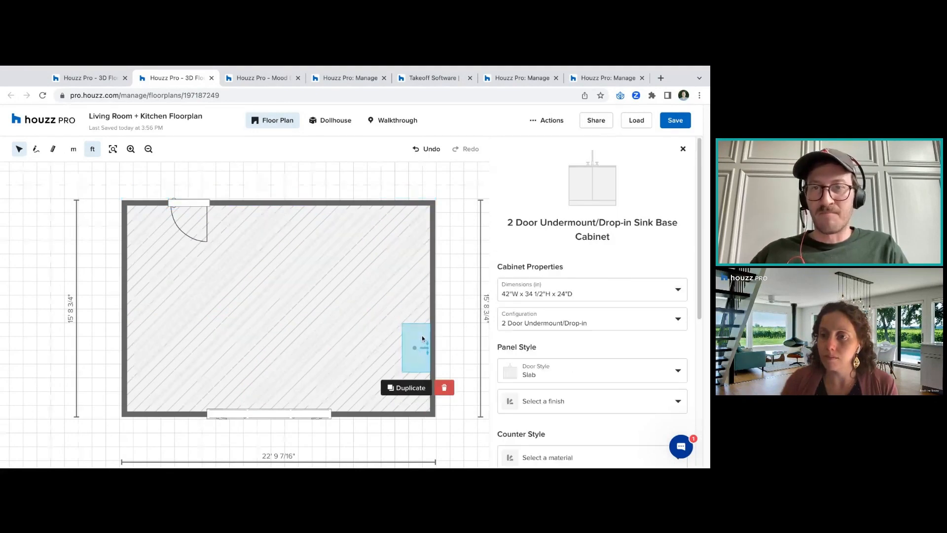
{"action": "mouse_move", "coordinate": [423, 338]}
{"action": "left_mouse_down"}
{"action": "mouse_move", "coordinate": [423, 312]}
{"action": "mouse_move", "coordinate": [427, 322]}
{"action": "left_mouse_up"}
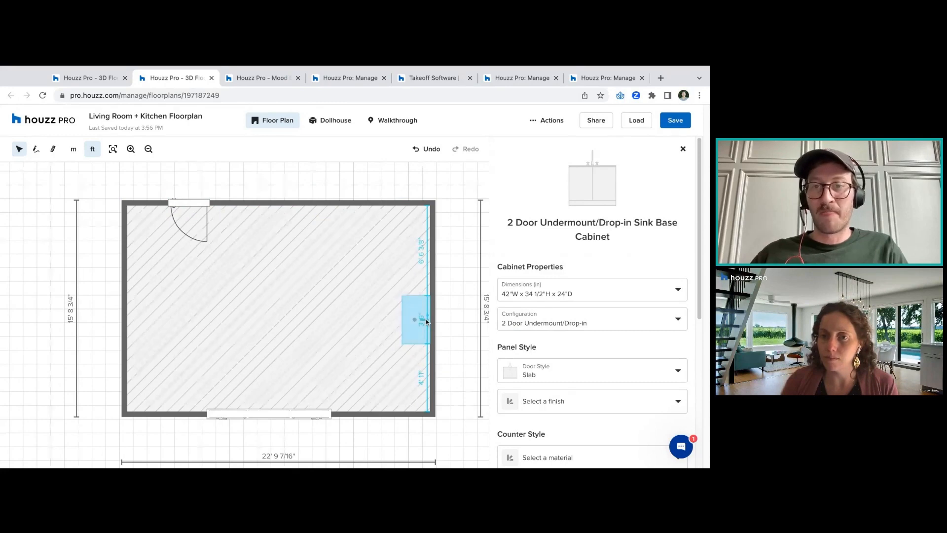
{"action": "left_click_drag", "start_coordinate": [427, 322], "coordinate": [428, 321]}
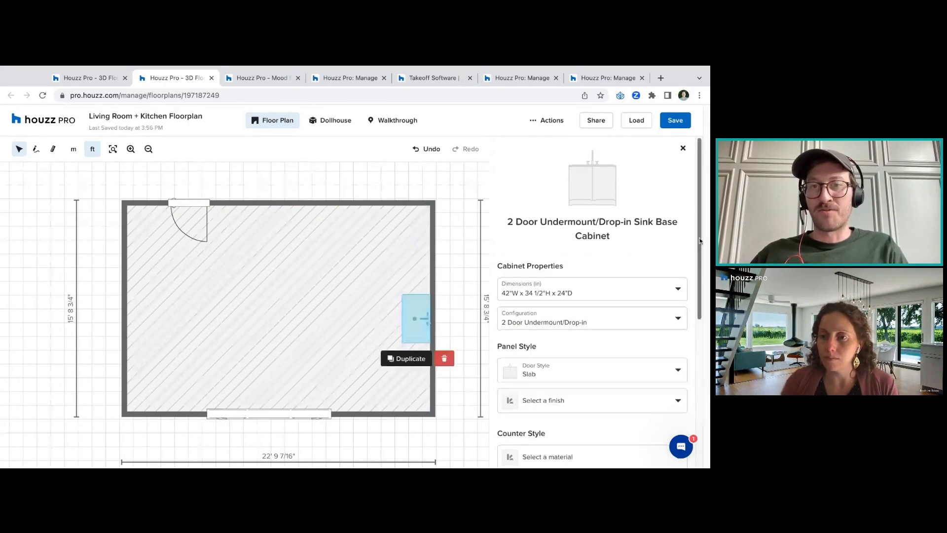
Change the sink cabinet's door style to Shaker
{"action": "scroll", "coordinate": [701, 240], "scroll_direction": "down", "scroll_amount": 4}
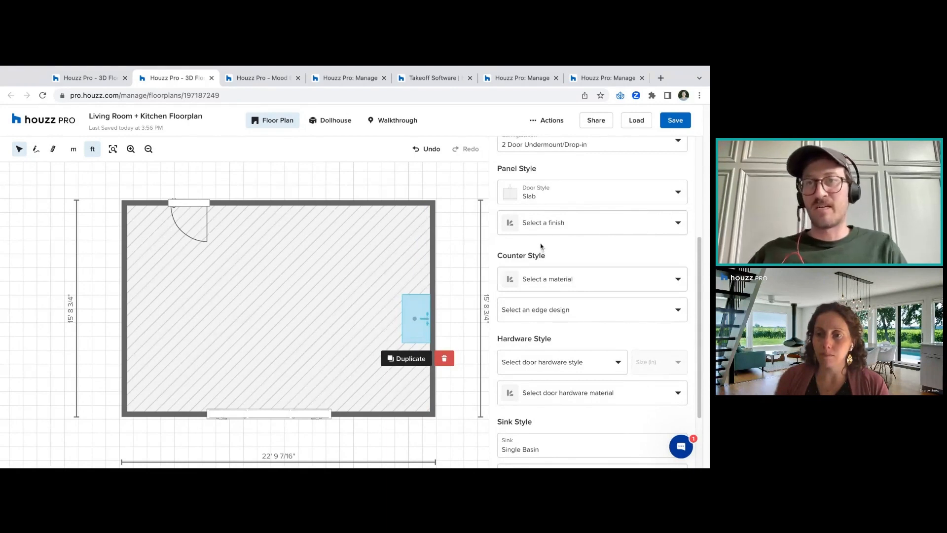
{"action": "left_click", "coordinate": [520, 191]}
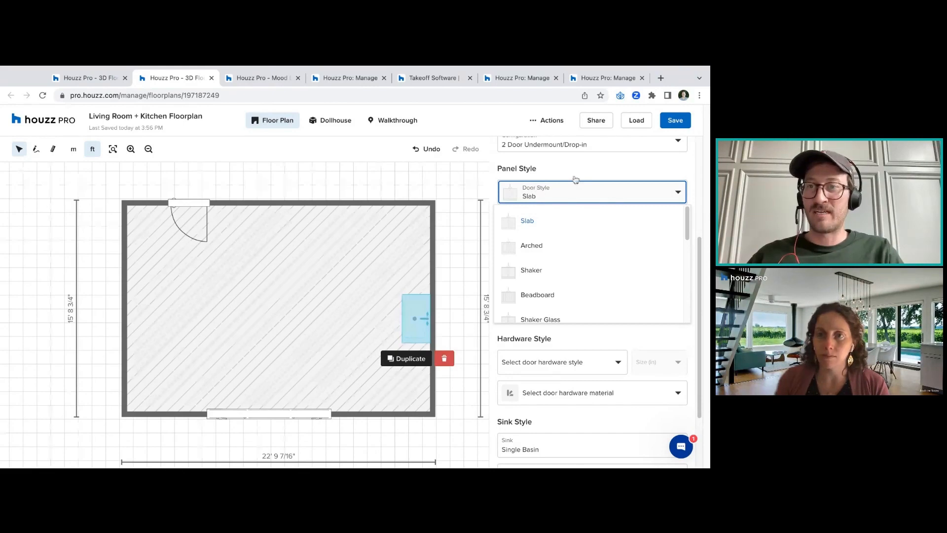
{"action": "mouse_move", "coordinate": [687, 209]}
{"action": "left_mouse_down"}
{"action": "mouse_move", "coordinate": [688, 289]}
{"action": "mouse_move", "coordinate": [688, 211]}
{"action": "left_mouse_up"}
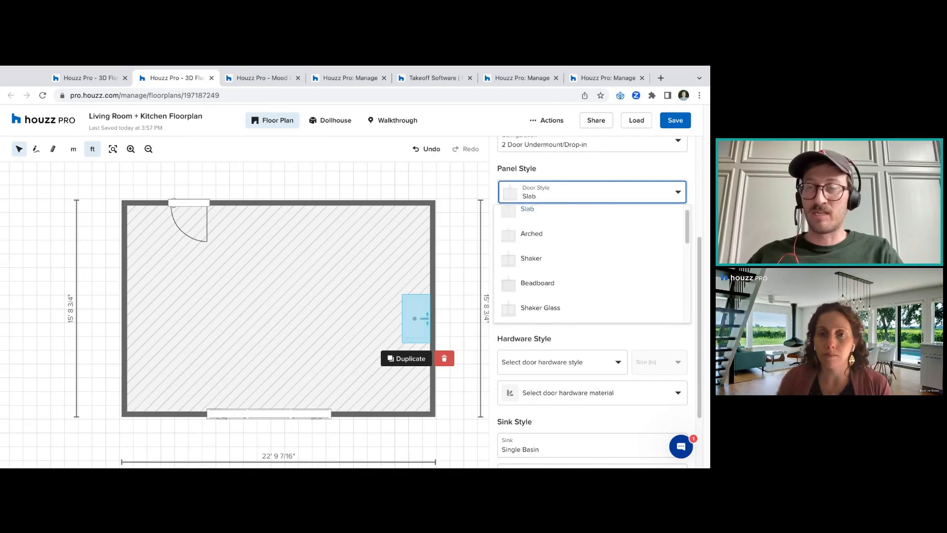
{"action": "left_click", "coordinate": [629, 253]}
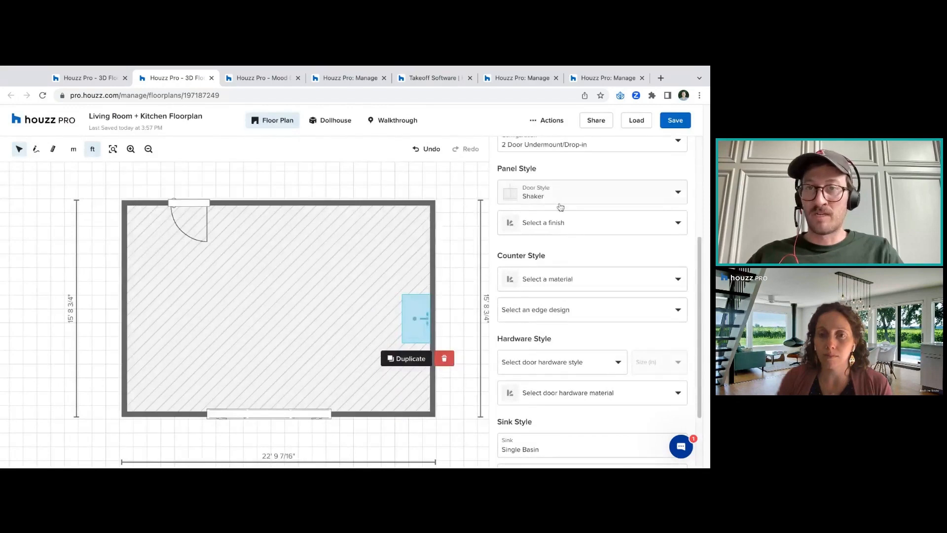
Give the sink cabinet a paint color finish in Benjamin Moore's Stratford Blue 831 from the Blues
{"action": "left_click", "coordinate": [563, 232]}
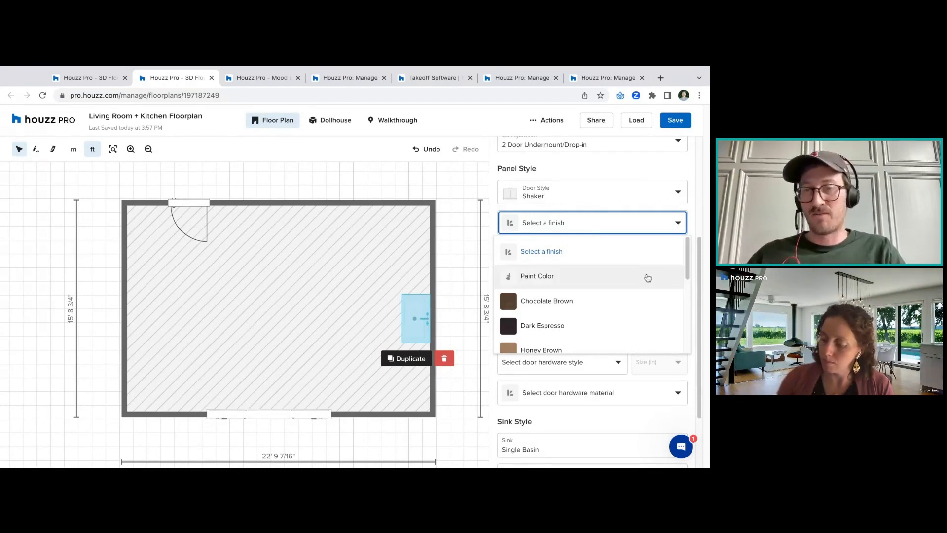
{"action": "left_click", "coordinate": [597, 277]}
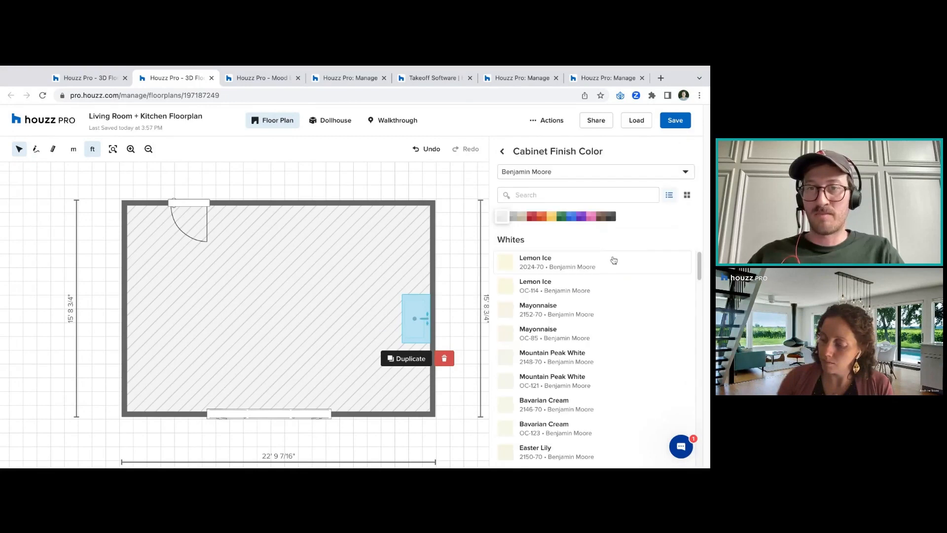
{"action": "left_click", "coordinate": [571, 217]}
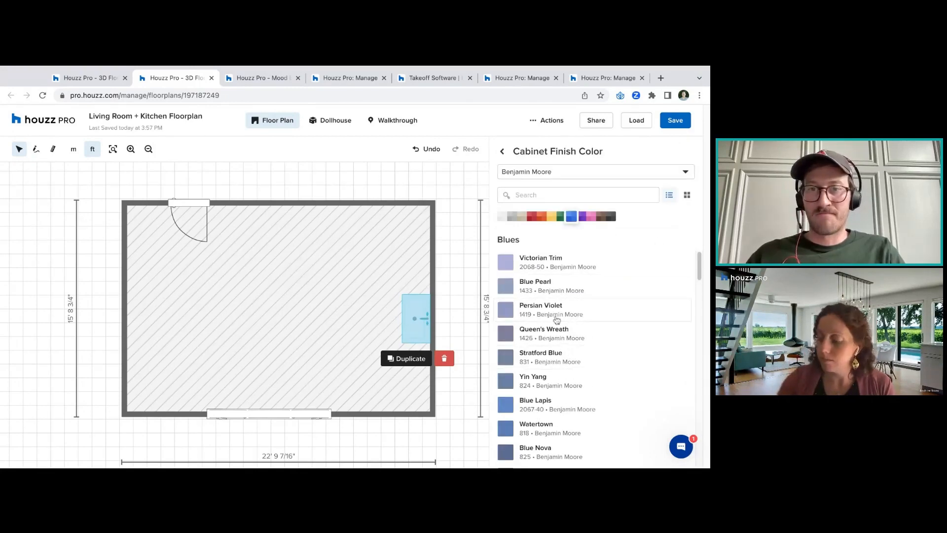
{"action": "left_click", "coordinate": [579, 359]}
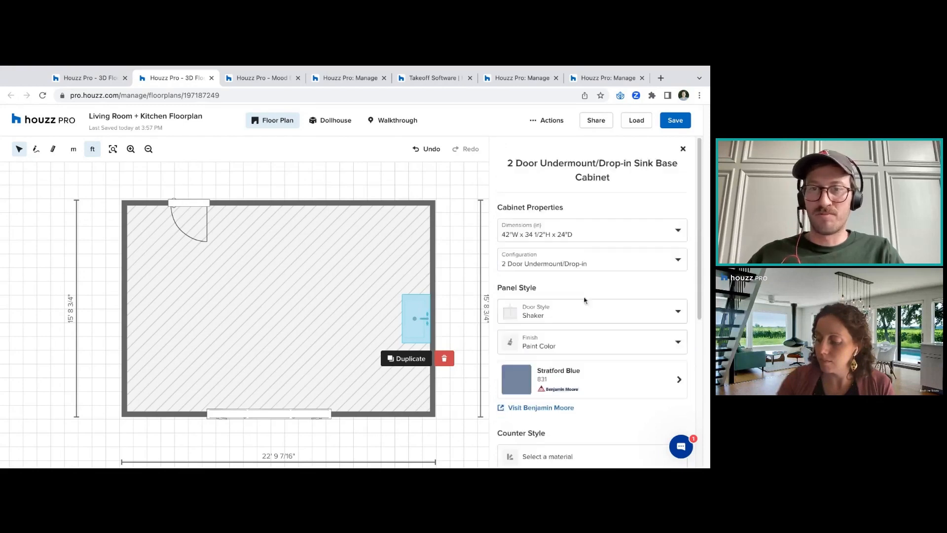
Look through the counter materials and set the sink cabinet's counter to Calacatta Marble
{"action": "scroll", "coordinate": [695, 243], "scroll_direction": "down", "scroll_amount": 1}
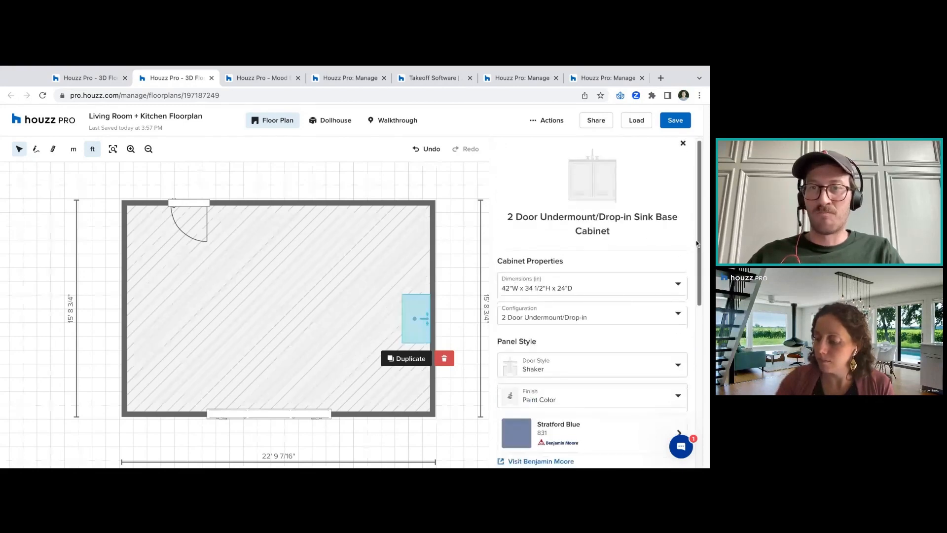
{"action": "scroll", "coordinate": [696, 241], "scroll_direction": "down", "scroll_amount": 5}
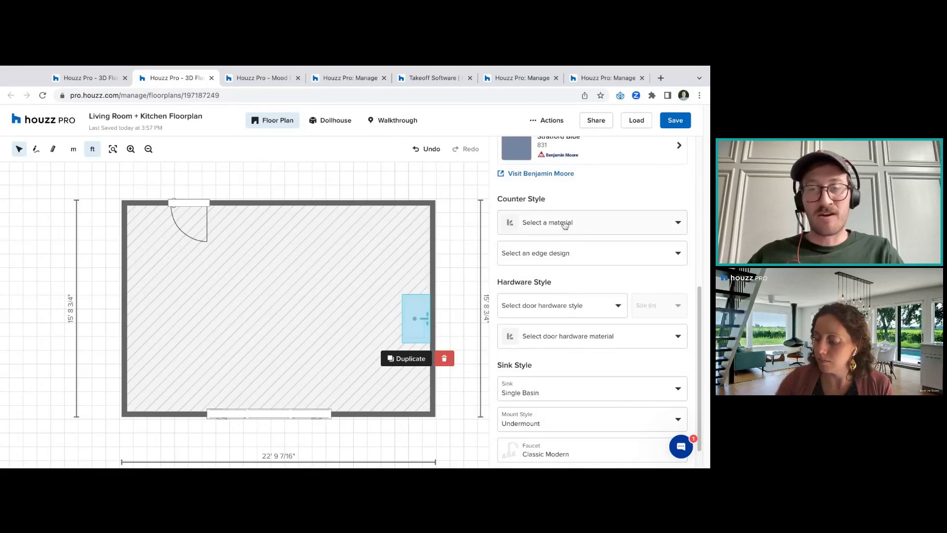
{"action": "left_click", "coordinate": [565, 224]}
{"action": "scroll", "coordinate": [687, 249], "scroll_direction": "down", "scroll_amount": 1}
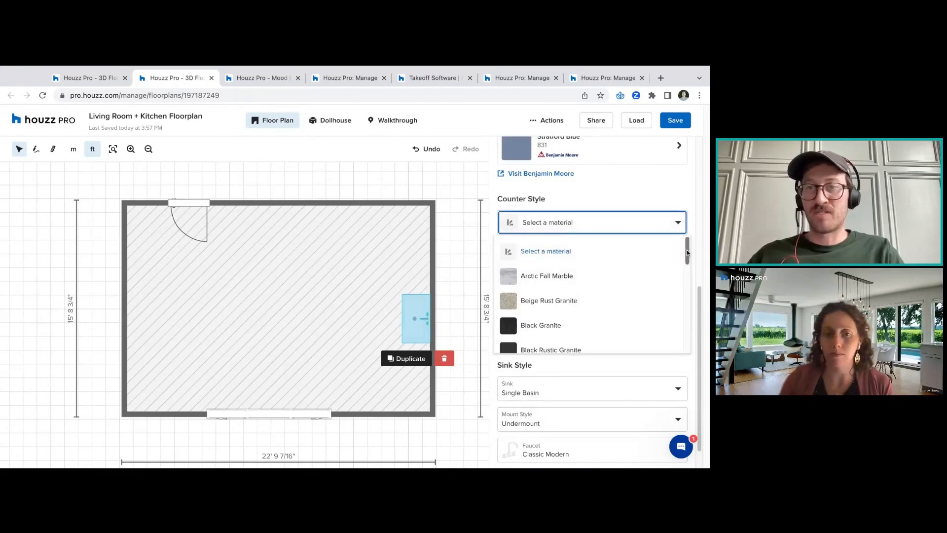
{"action": "scroll", "coordinate": [688, 253], "scroll_direction": "down", "scroll_amount": 5}
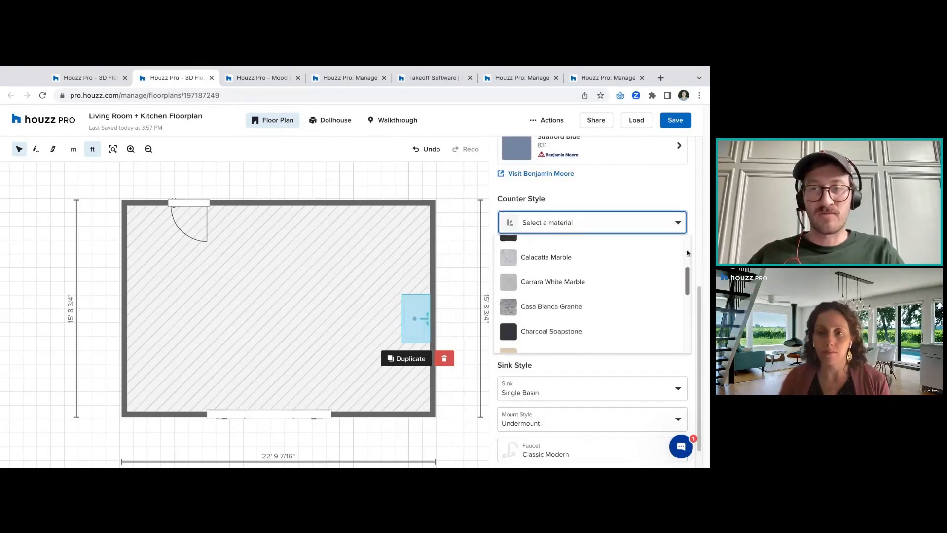
{"action": "scroll", "coordinate": [592, 295], "scroll_direction": "down", "scroll_amount": 7}
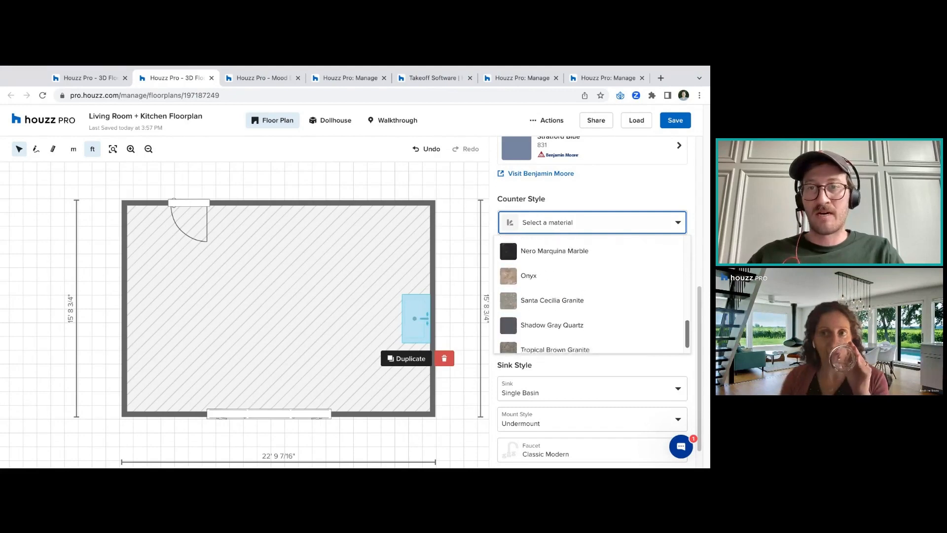
{"action": "scroll", "coordinate": [592, 294], "scroll_direction": "up", "scroll_amount": 7}
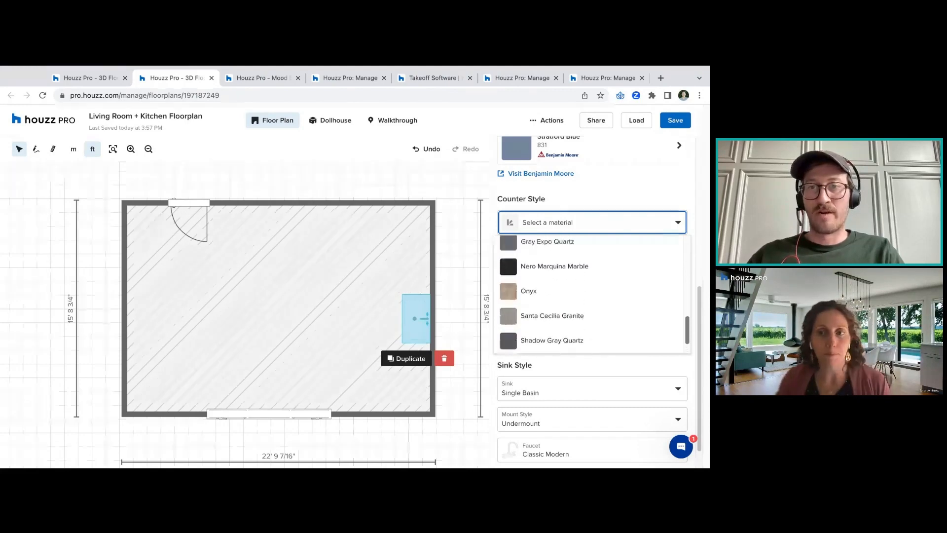
{"action": "scroll", "coordinate": [603, 305], "scroll_direction": "up", "scroll_amount": 4}
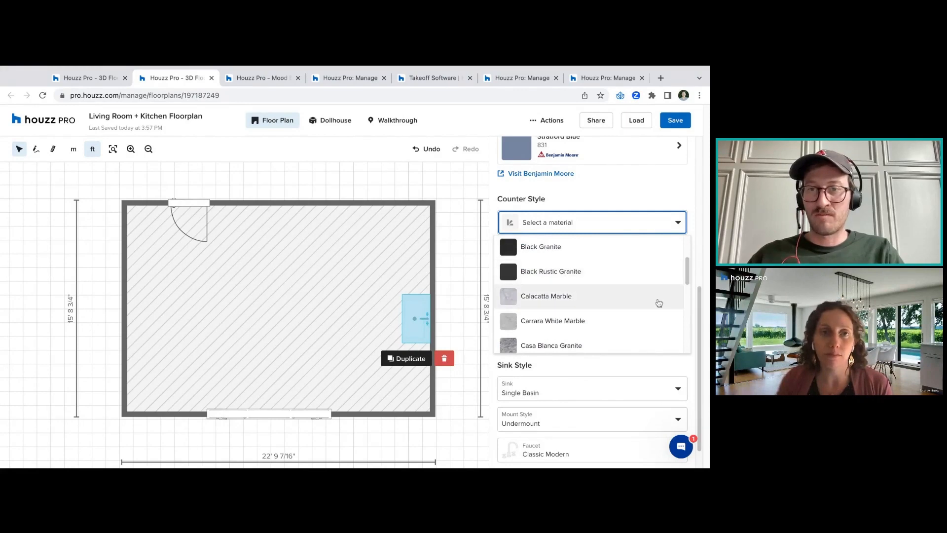
{"action": "left_click", "coordinate": [659, 302]}
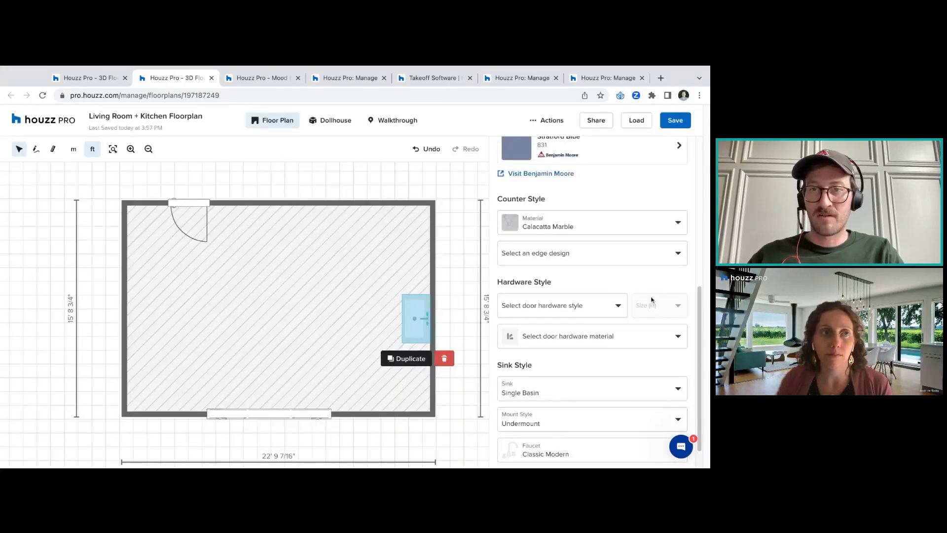
Set the counter's edge design to Eased and review its overhang settings
{"action": "left_click", "coordinate": [574, 257]}
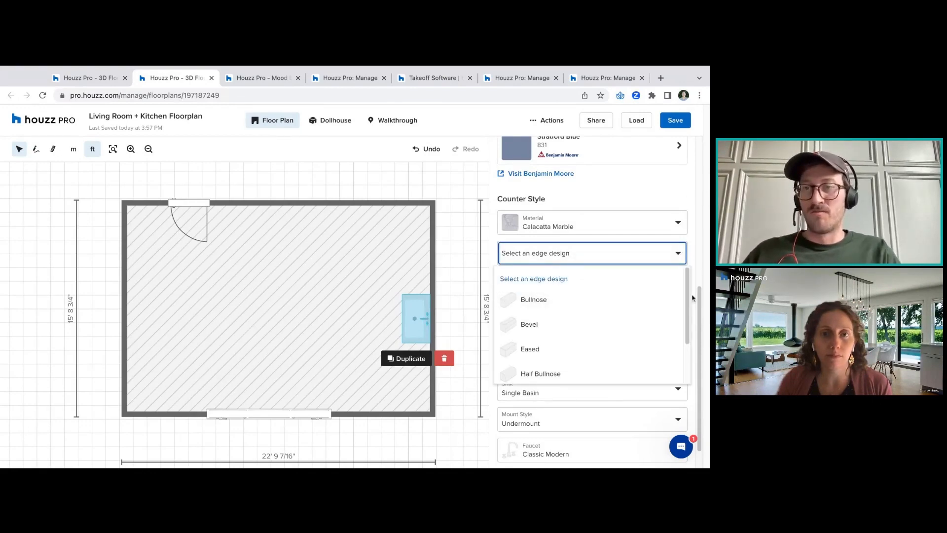
{"action": "scroll", "coordinate": [690, 296], "scroll_direction": "down", "scroll_amount": 1}
{"action": "scroll", "coordinate": [689, 296], "scroll_direction": "down", "scroll_amount": 1}
{"action": "scroll", "coordinate": [689, 296], "scroll_direction": "up", "scroll_amount": 3}
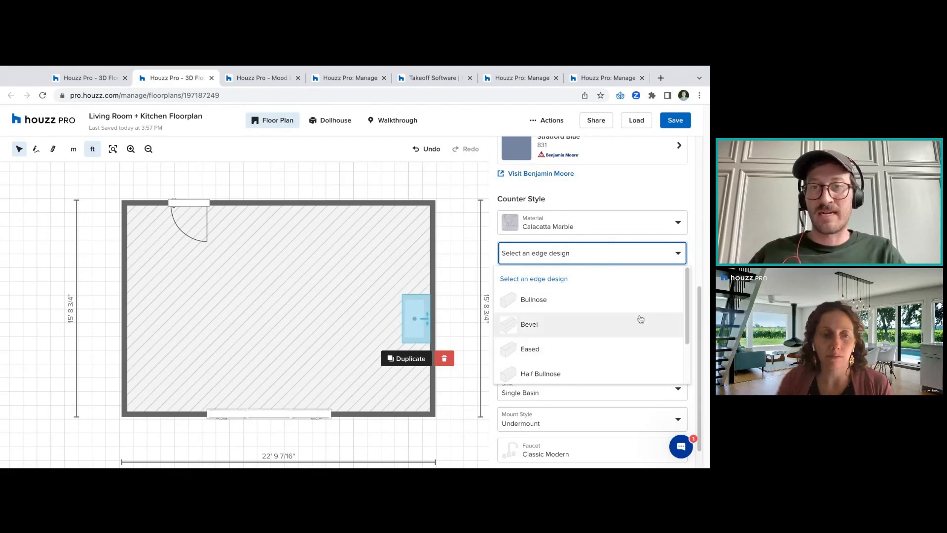
{"action": "left_click", "coordinate": [633, 355]}
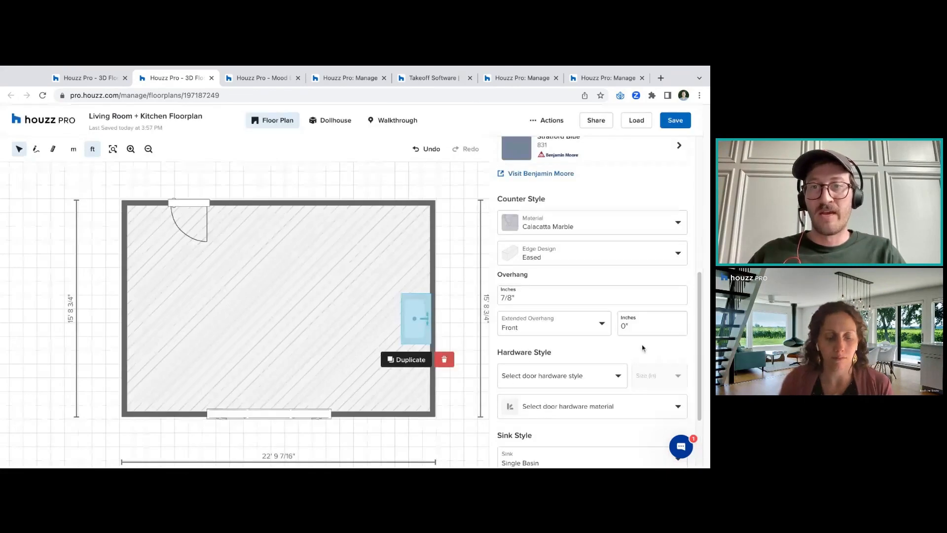
{"action": "left_click_drag", "start_coordinate": [516, 275], "coordinate": [545, 278]}
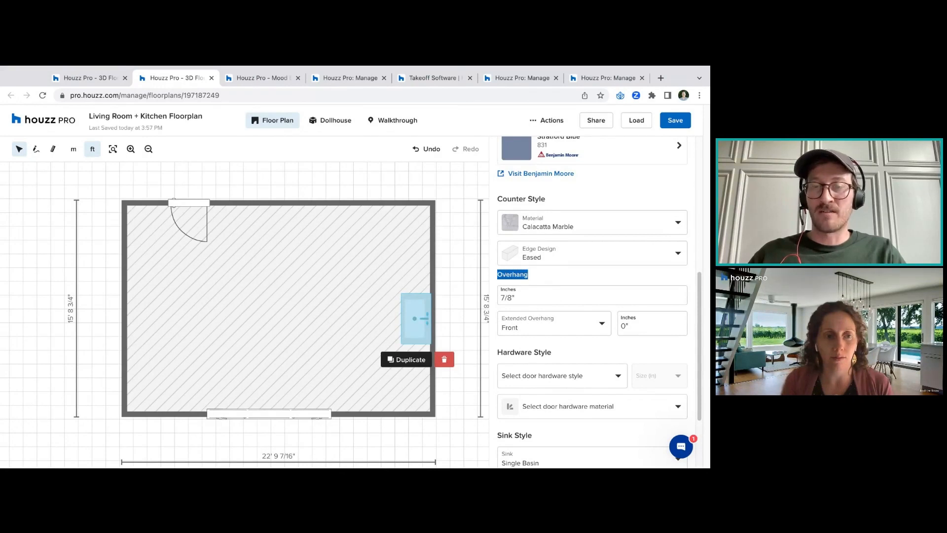
{"action": "left_click", "coordinate": [516, 311]}
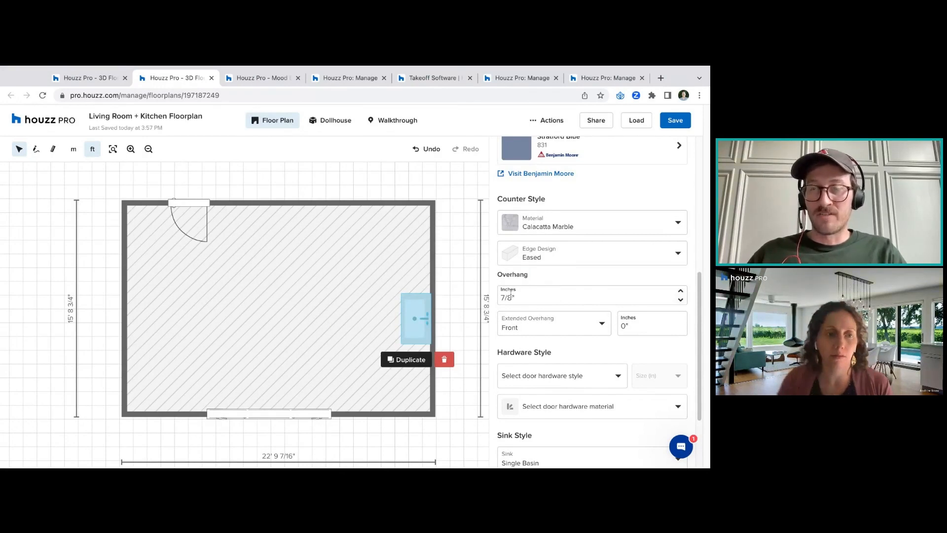
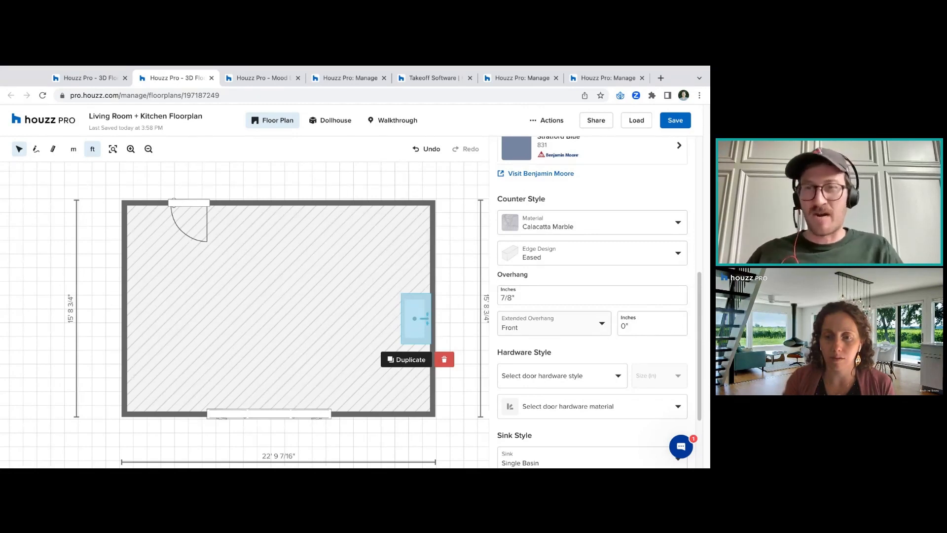
Review the side options for extending the sink cabinet counter's overhang, keeping it at Front
{"action": "left_click", "coordinate": [599, 327]}
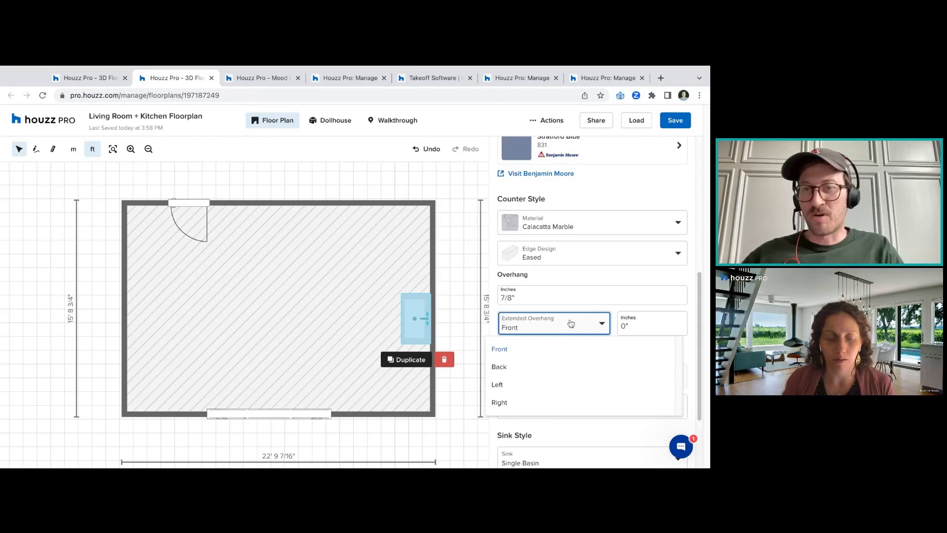
{"action": "left_click", "coordinate": [556, 331]}
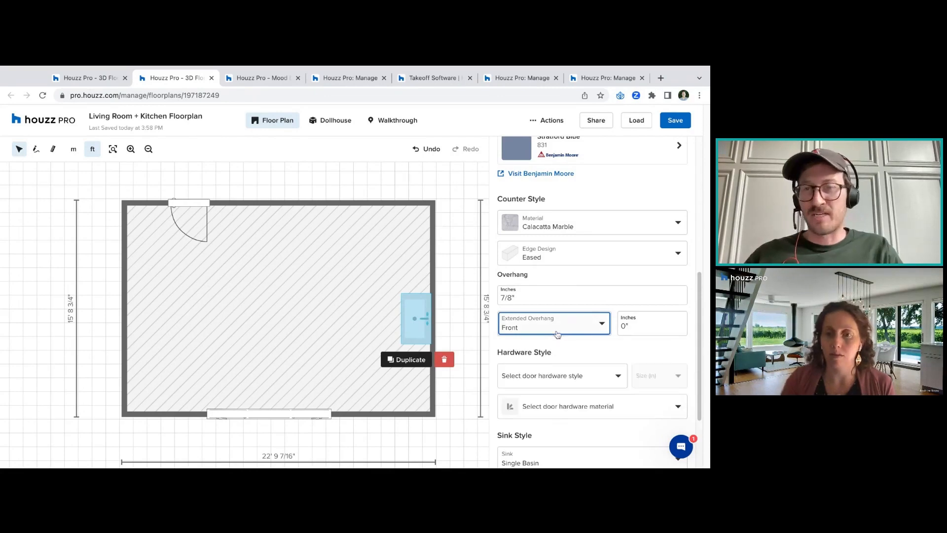
{"action": "left_click", "coordinate": [556, 331]}
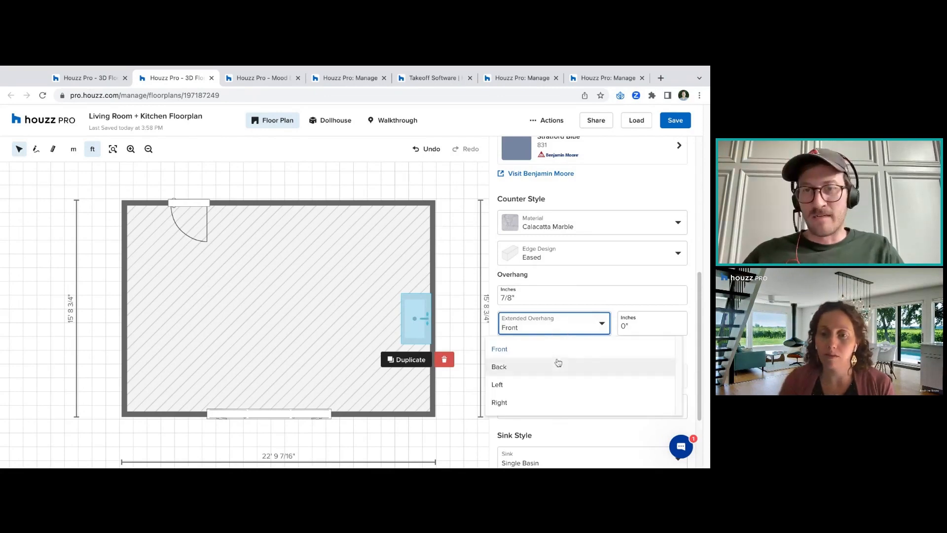
{"action": "left_click", "coordinate": [516, 371]}
Set the sink cabinet's door hardware to Knob - Cylinder in Brushed Metal
{"action": "scroll", "coordinate": [522, 149], "scroll_direction": "down", "scroll_amount": 10}
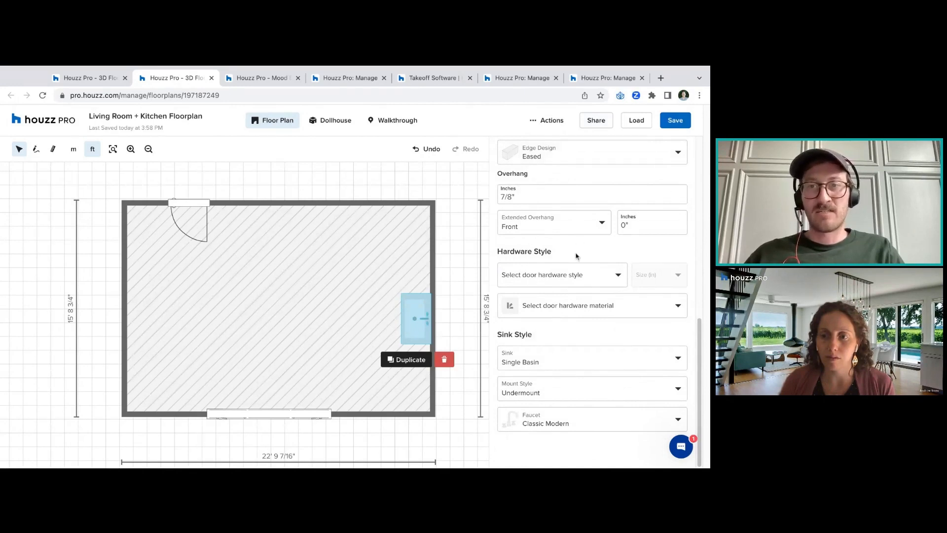
{"action": "left_click", "coordinate": [588, 277]}
{"action": "scroll", "coordinate": [686, 311], "scroll_direction": "down", "scroll_amount": 3}
{"action": "scroll", "coordinate": [686, 312], "scroll_direction": "down", "scroll_amount": 1}
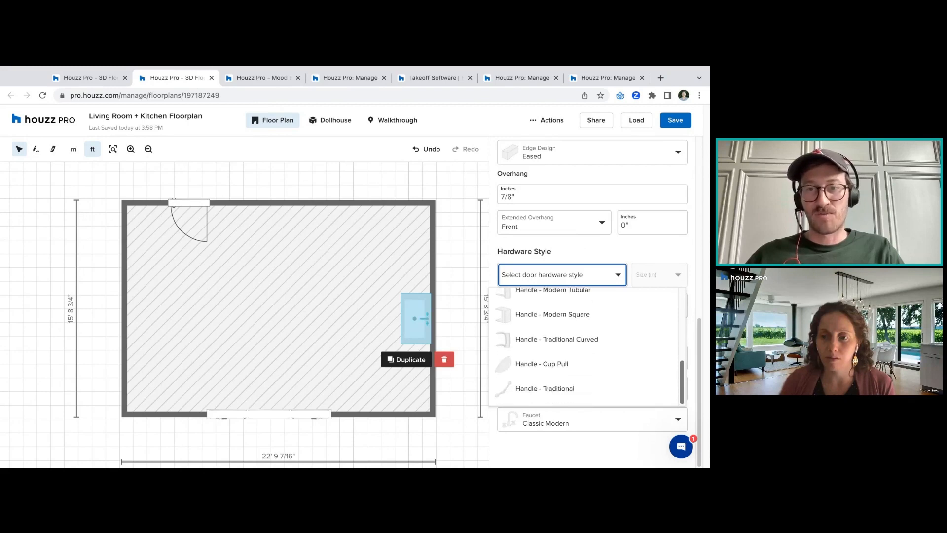
{"action": "scroll", "coordinate": [587, 346], "scroll_direction": "up", "scroll_amount": 4}
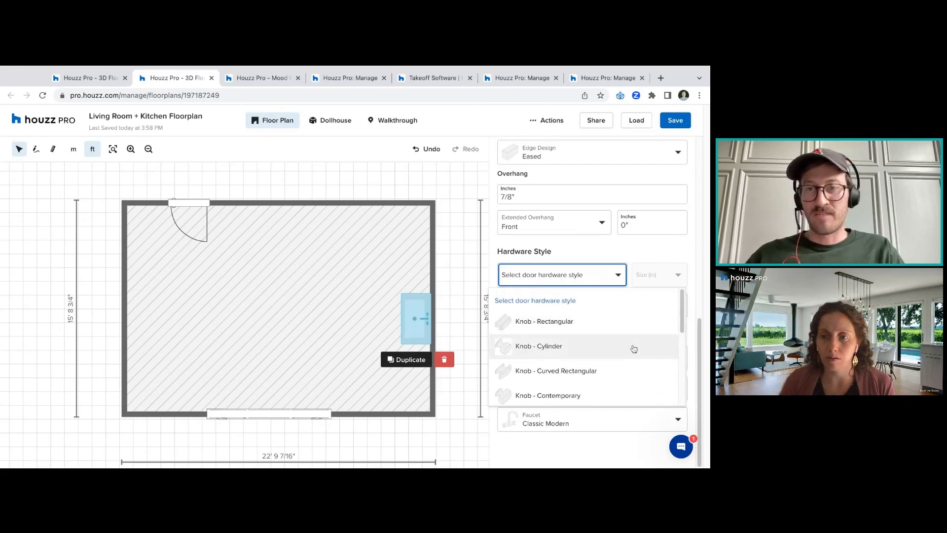
{"action": "left_click", "coordinate": [571, 345]}
{"action": "left_click", "coordinate": [603, 314]}
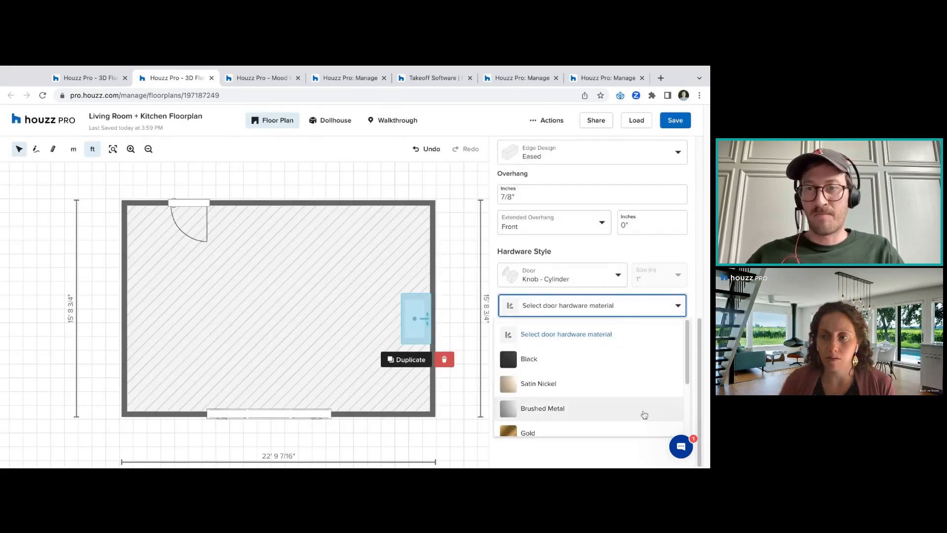
{"action": "left_click", "coordinate": [643, 413]}
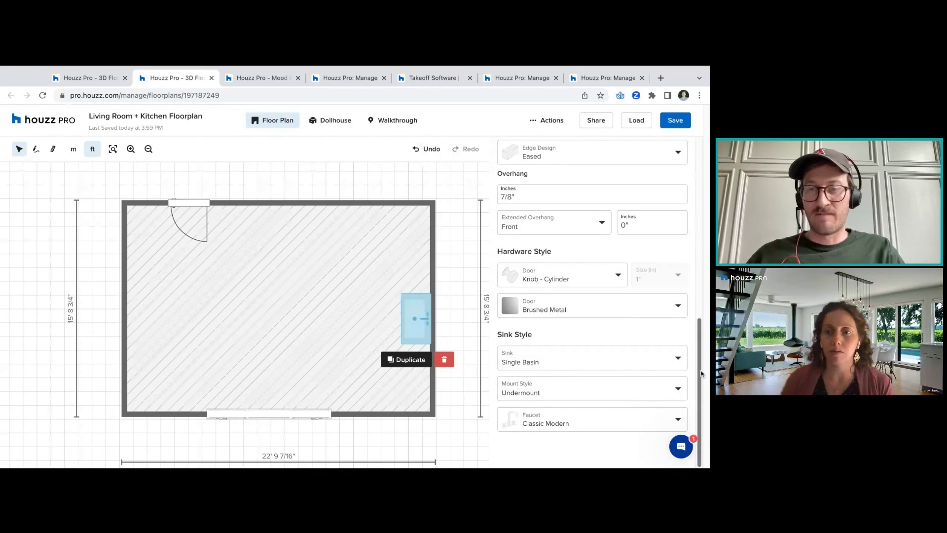
Change the sink to Double Basin, keep the Undermount mount style, and set the faucet to 2 Handle Traditional
{"action": "left_click", "coordinate": [565, 364]}
{"action": "left_click", "coordinate": [567, 405]}
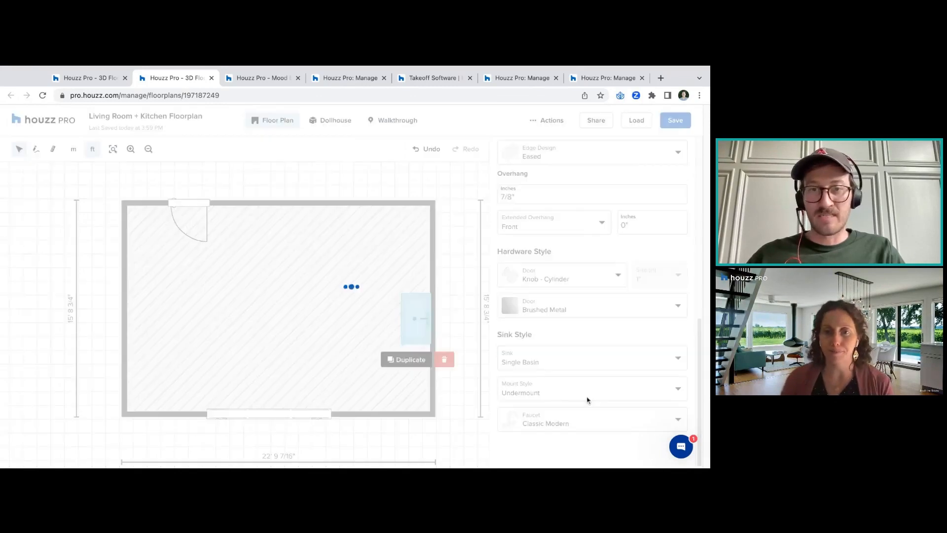
{"action": "left_click", "coordinate": [539, 391]}
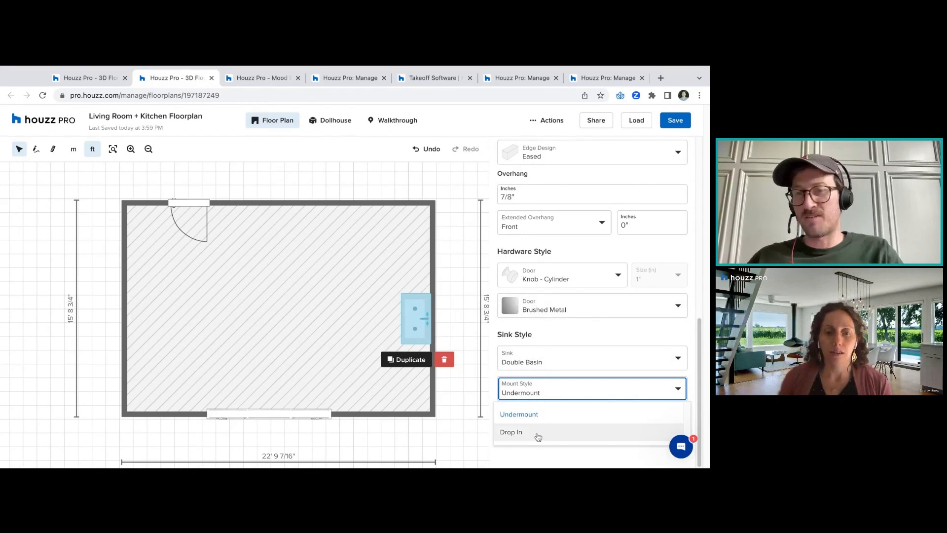
{"action": "left_click", "coordinate": [696, 379]}
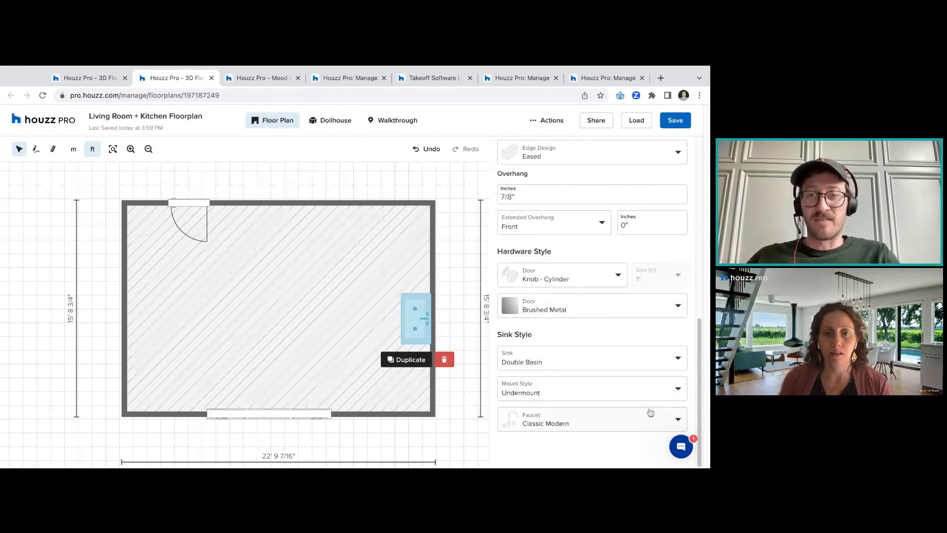
{"action": "left_click", "coordinate": [588, 424]}
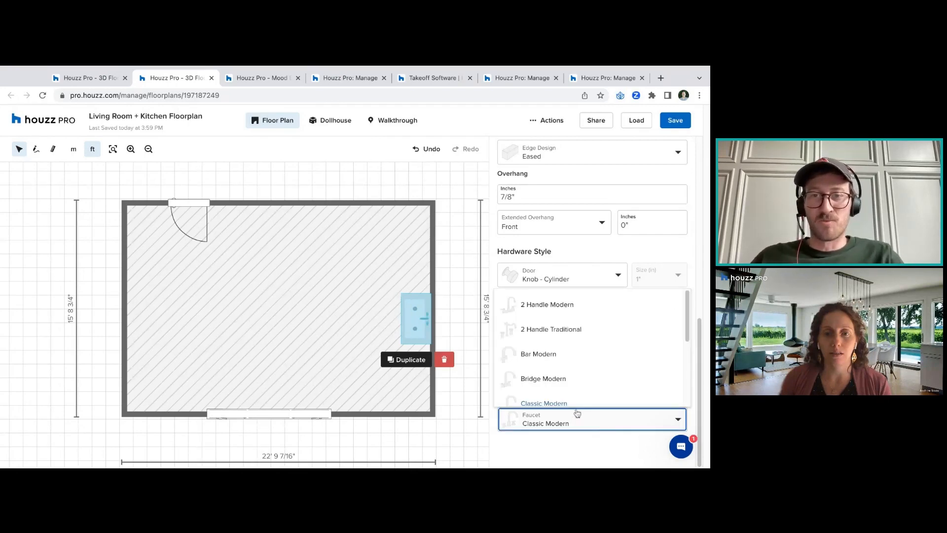
{"action": "left_click", "coordinate": [627, 339]}
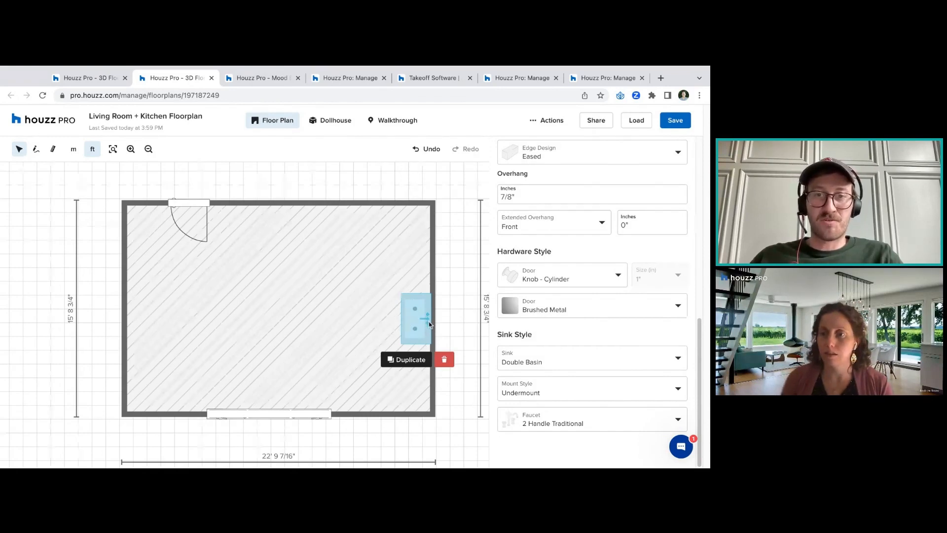
Inspect the customized sink cabinet in the Dollhouse and Walkthrough views
{"action": "left_click", "coordinate": [339, 124]}
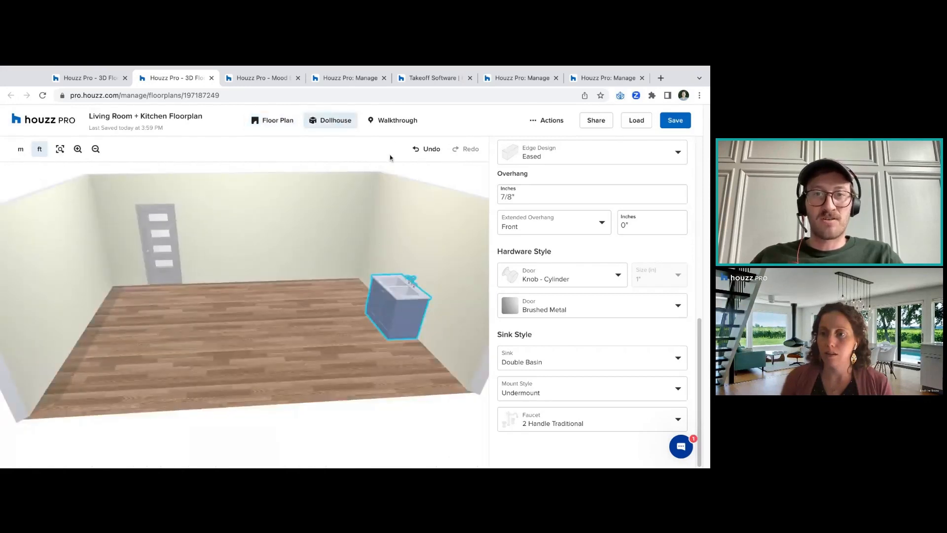
{"action": "left_click", "coordinate": [389, 130]}
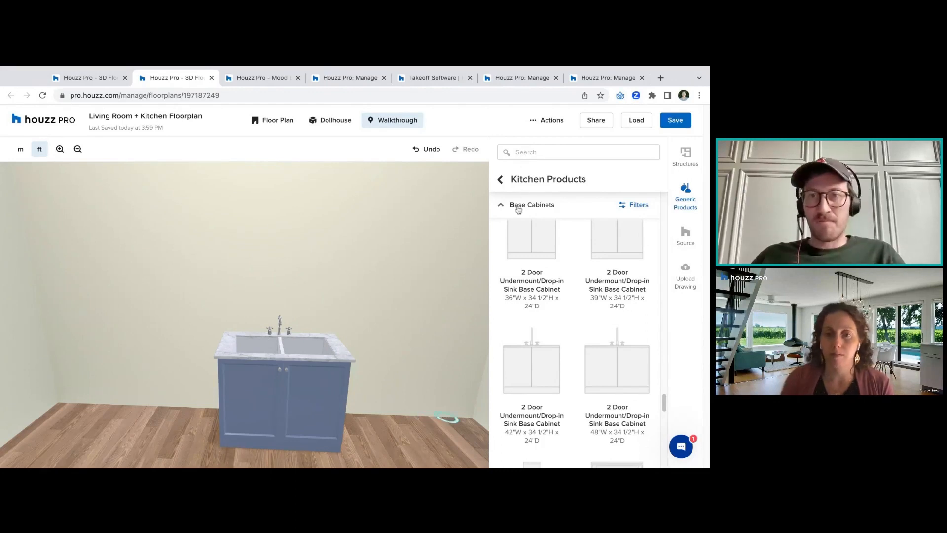
Return to the floor plan and add a Dishwasher 24 from the generic kitchen appliances directly beside the sink cabinet
{"action": "left_click", "coordinate": [518, 209]}
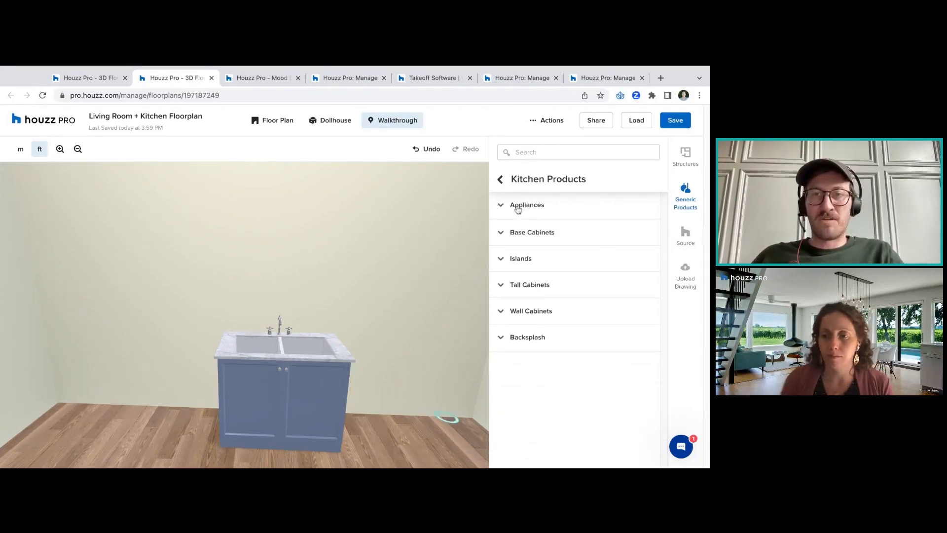
{"action": "left_click", "coordinate": [500, 180]}
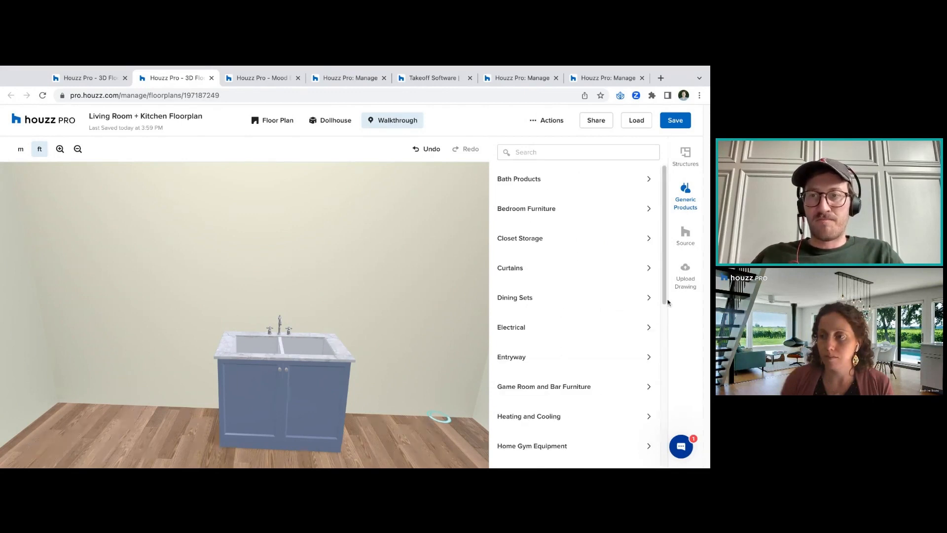
{"action": "scroll", "coordinate": [664, 330], "scroll_direction": "down", "scroll_amount": 3}
{"action": "left_click", "coordinate": [276, 123]}
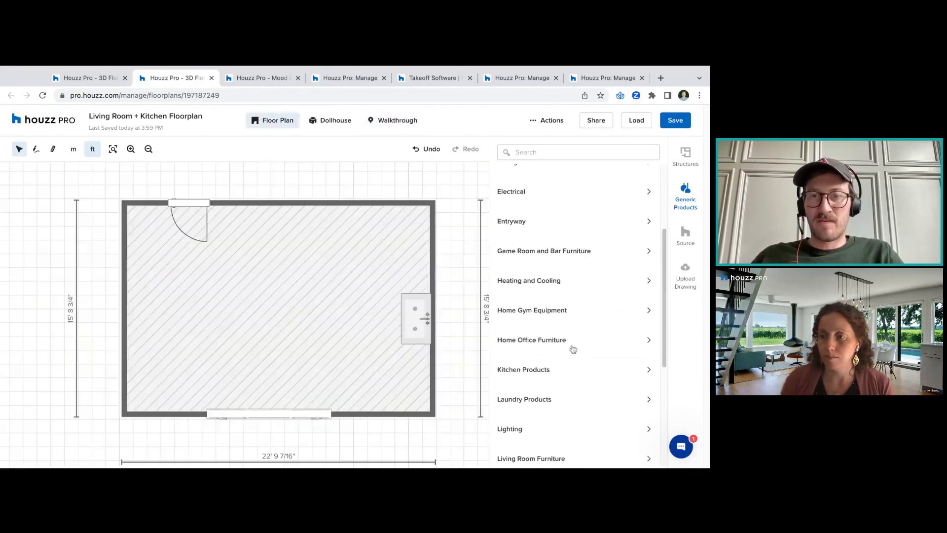
{"action": "left_click", "coordinate": [571, 366]}
{"action": "left_click", "coordinate": [551, 207]}
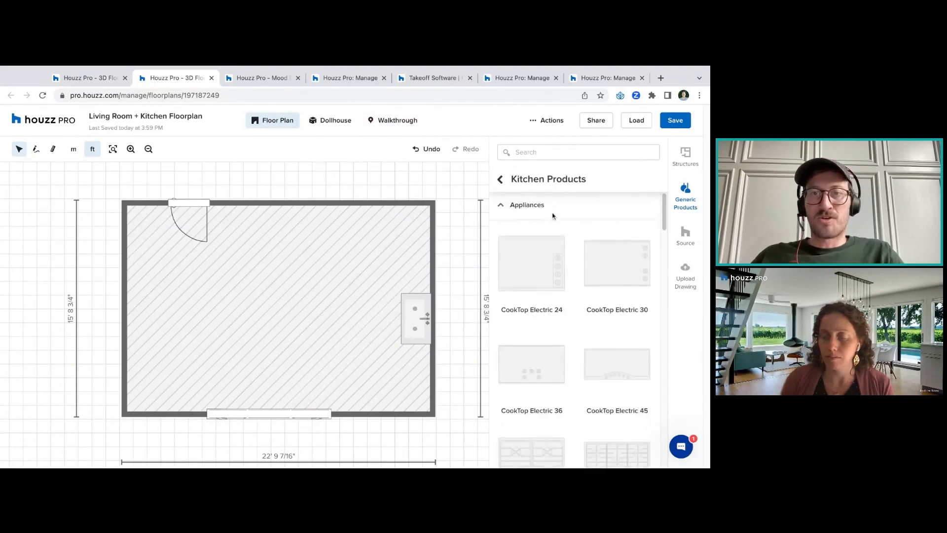
{"action": "scroll", "coordinate": [664, 226], "scroll_direction": "down", "scroll_amount": 5}
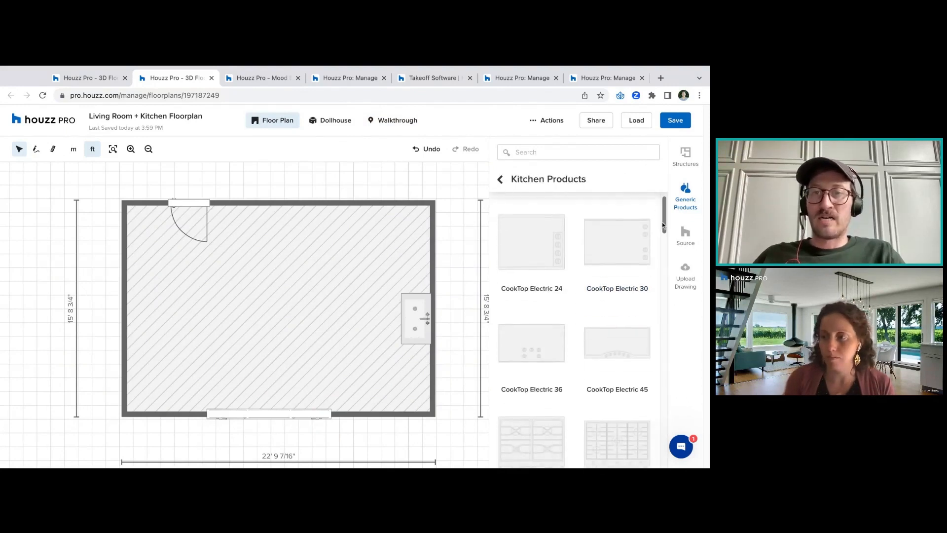
{"action": "scroll", "coordinate": [582, 329], "scroll_direction": "down", "scroll_amount": 1}
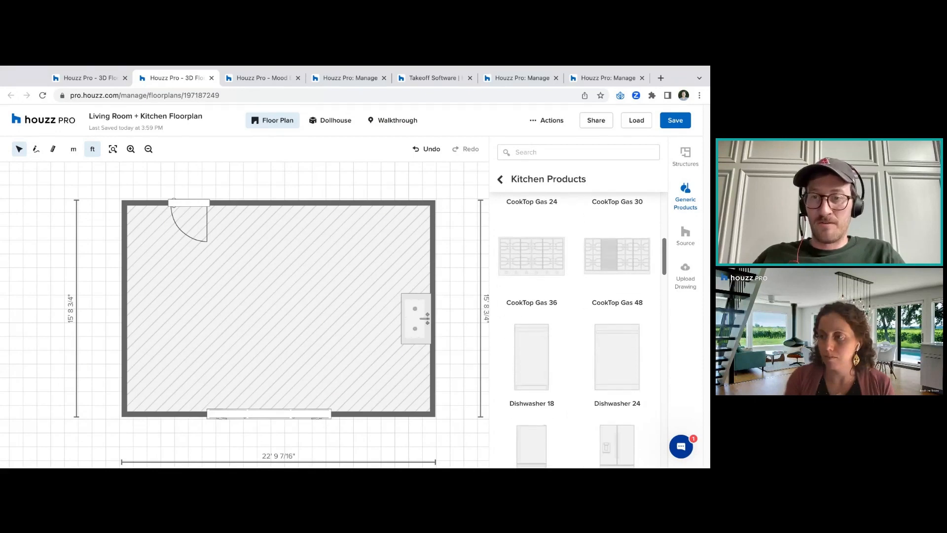
{"action": "scroll", "coordinate": [582, 329], "scroll_direction": "down", "scroll_amount": 5}
{"action": "scroll", "coordinate": [583, 329], "scroll_direction": "up", "scroll_amount": 5}
{"action": "scroll", "coordinate": [582, 329], "scroll_direction": "down", "scroll_amount": 1}
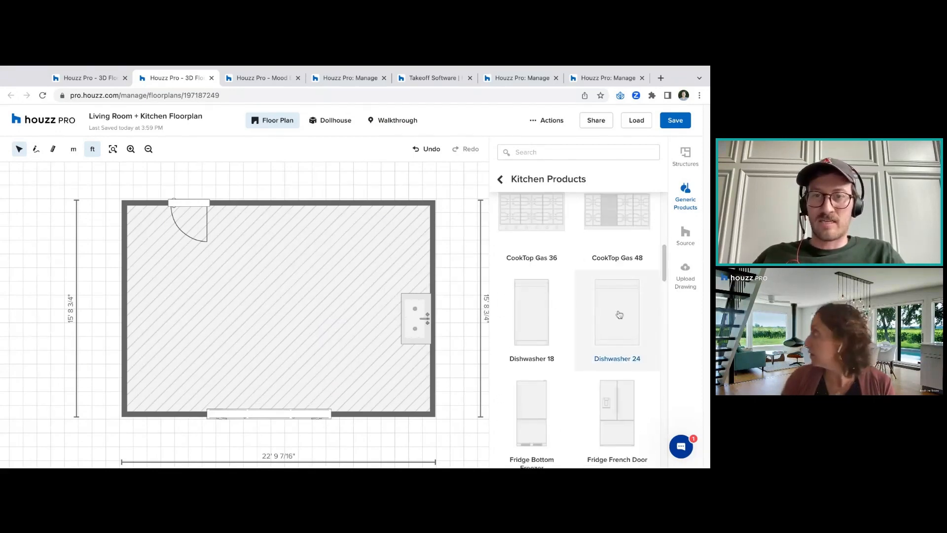
{"action": "left_click", "coordinate": [619, 314]}
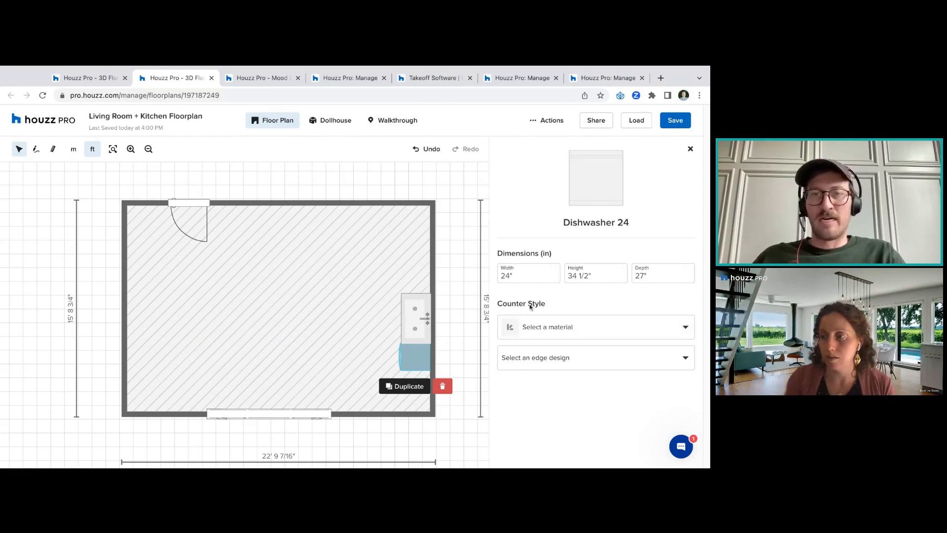
Give the dishwasher a Calacatta Marble counter with an Eased edge design
{"action": "left_click", "coordinate": [560, 328]}
{"action": "left_click_drag", "start_coordinate": [693, 358], "coordinate": [692, 362]}
{"action": "scroll", "coordinate": [651, 390], "scroll_direction": "down", "scroll_amount": 3}
{"action": "left_click", "coordinate": [650, 392]}
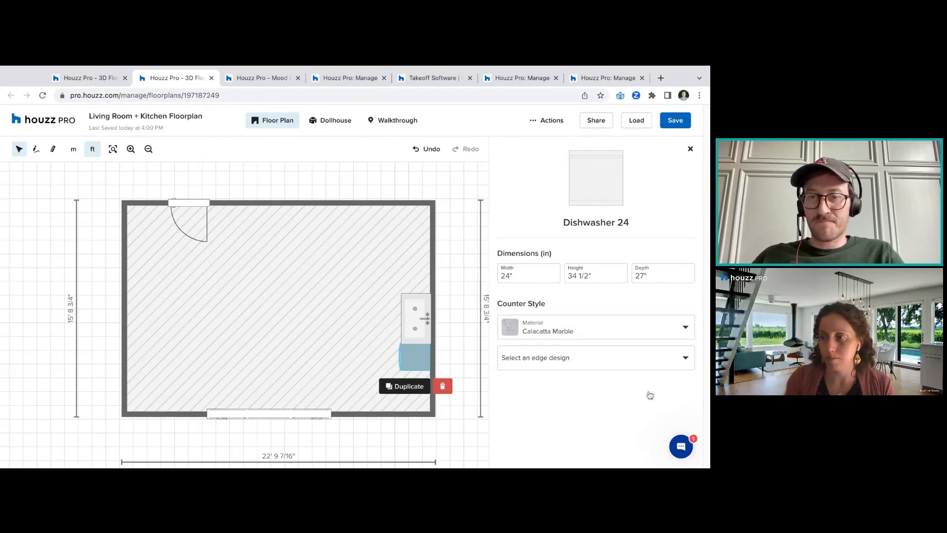
{"action": "left_click", "coordinate": [624, 352]}
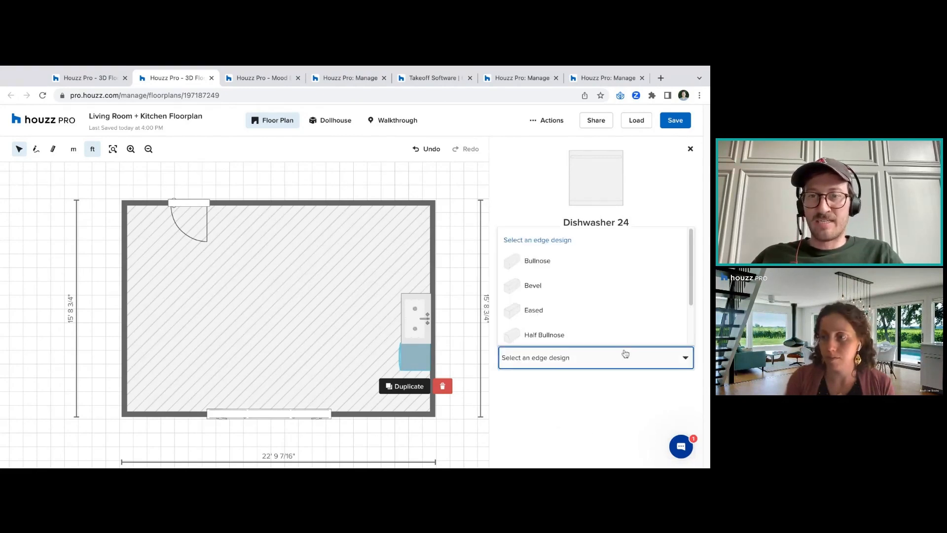
{"action": "left_click", "coordinate": [606, 310]}
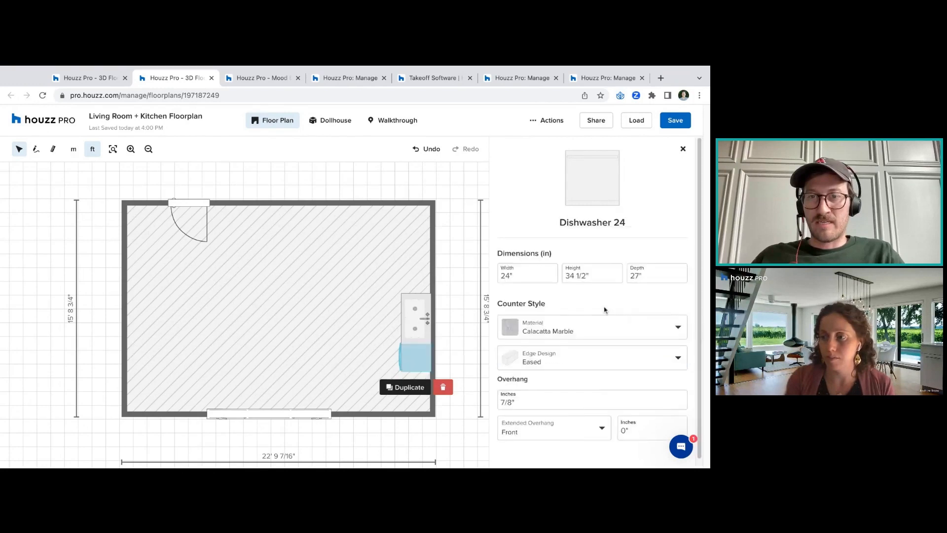
Check the sink cabinet's counter settings and view the cabinet and dishwasher together in the Dollhouse
{"action": "left_click", "coordinate": [421, 319]}
{"action": "scroll", "coordinate": [628, 340], "scroll_direction": "down", "scroll_amount": 4}
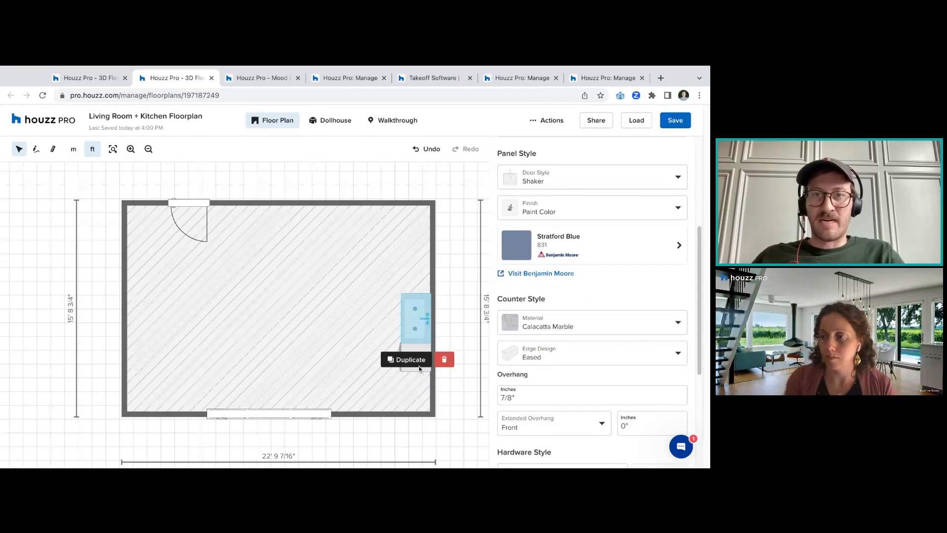
{"action": "left_click", "coordinate": [331, 120]}
{"action": "left_click_drag", "start_coordinate": [318, 242], "coordinate": [365, 256]}
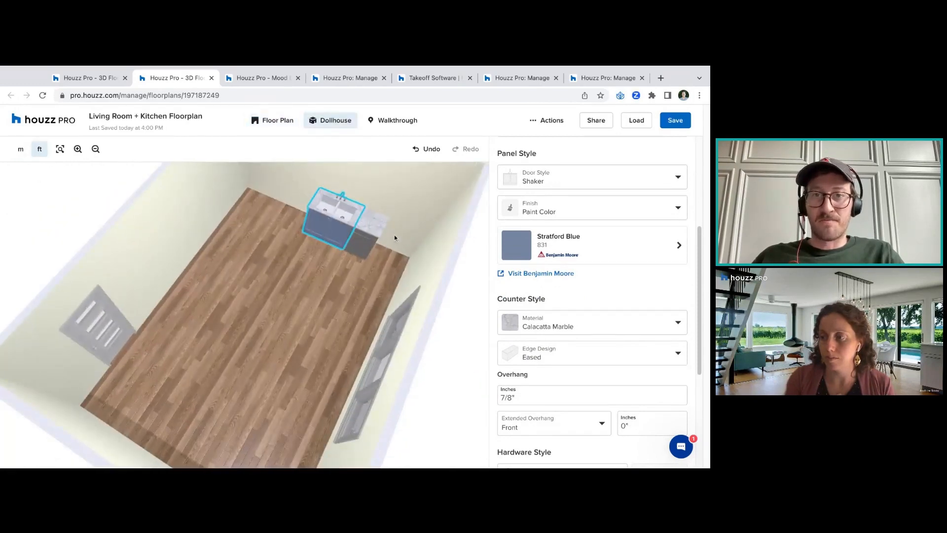
{"action": "left_click", "coordinate": [281, 120]}
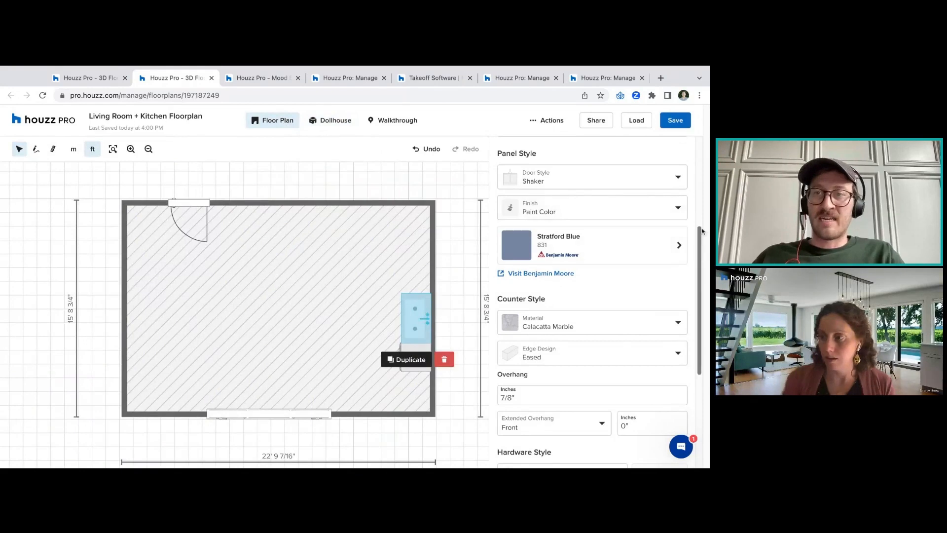
Add a 39"W x 34 1/2"H x 24"D 2 Door, 2 Drawer Base Cabinet against the wall on the sink cabinet's free side
{"action": "left_click_drag", "start_coordinate": [702, 231], "coordinate": [702, 143]}
{"action": "left_click", "coordinate": [683, 152]}
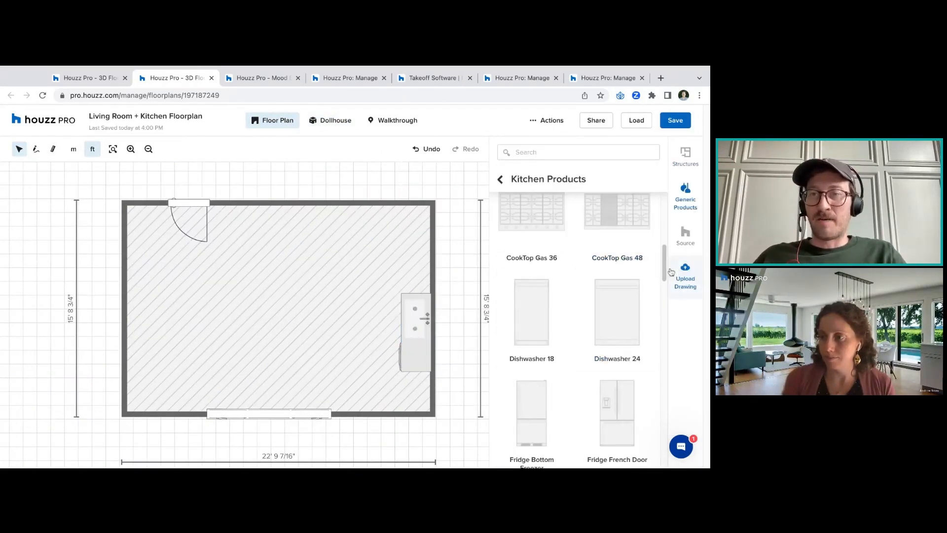
{"action": "scroll", "coordinate": [592, 296], "scroll_direction": "up", "scroll_amount": 5}
{"action": "left_click", "coordinate": [537, 205]}
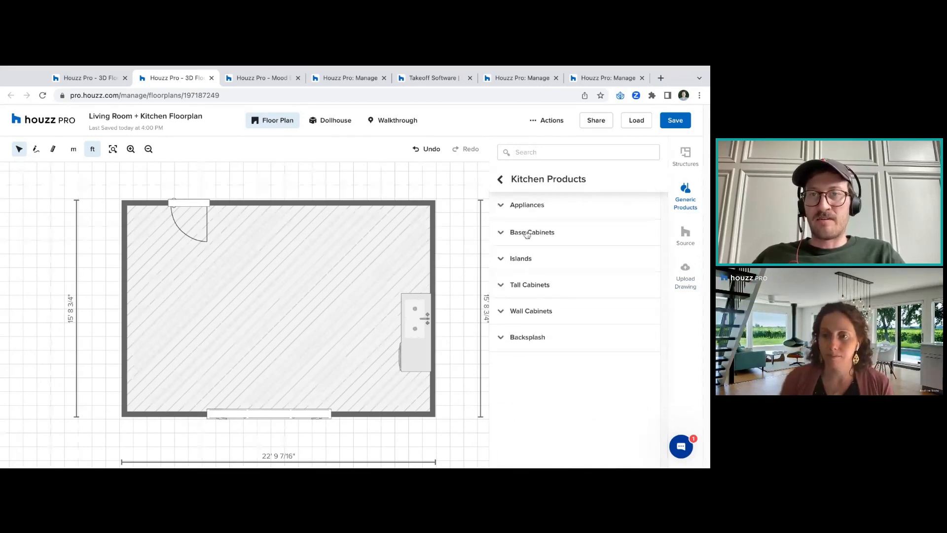
{"action": "left_click", "coordinate": [527, 233]}
{"action": "scroll", "coordinate": [663, 211], "scroll_direction": "down", "scroll_amount": 5}
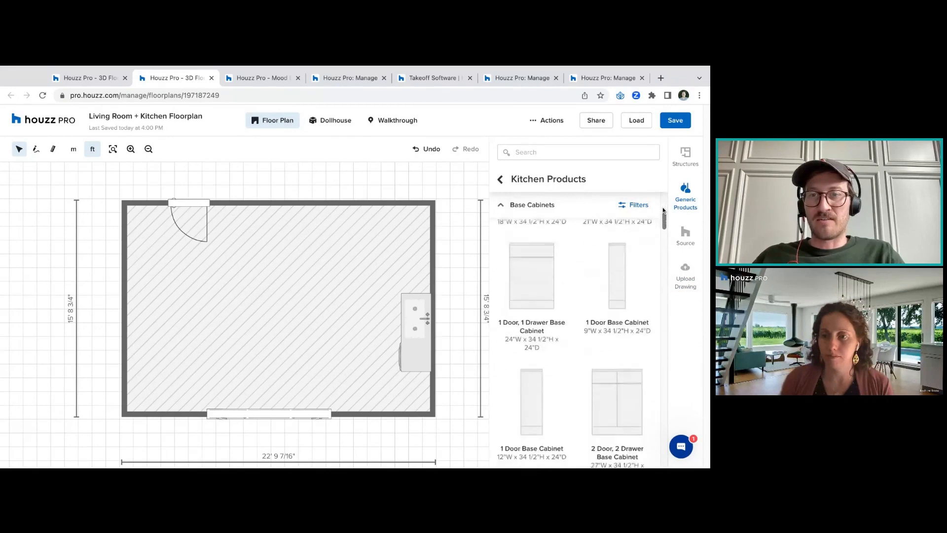
{"action": "left_click", "coordinate": [613, 343]}
{"action": "left_click_drag", "start_coordinate": [247, 316], "coordinate": [444, 278]}
Give the 39"W base cabinet Shaker doors with a Paint Color finish in Benjamin Moore Stratford Blue 831
{"action": "left_click", "coordinate": [562, 356]}
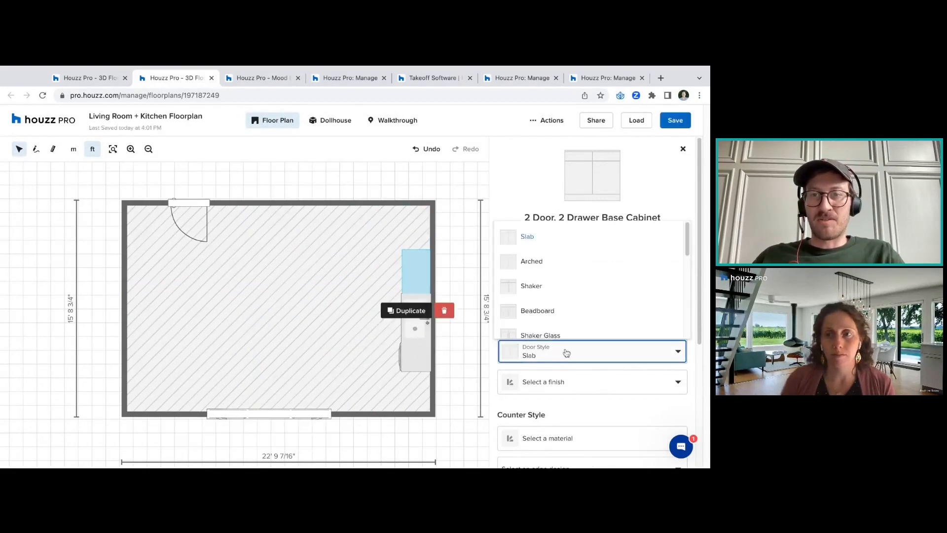
{"action": "left_click", "coordinate": [556, 283]}
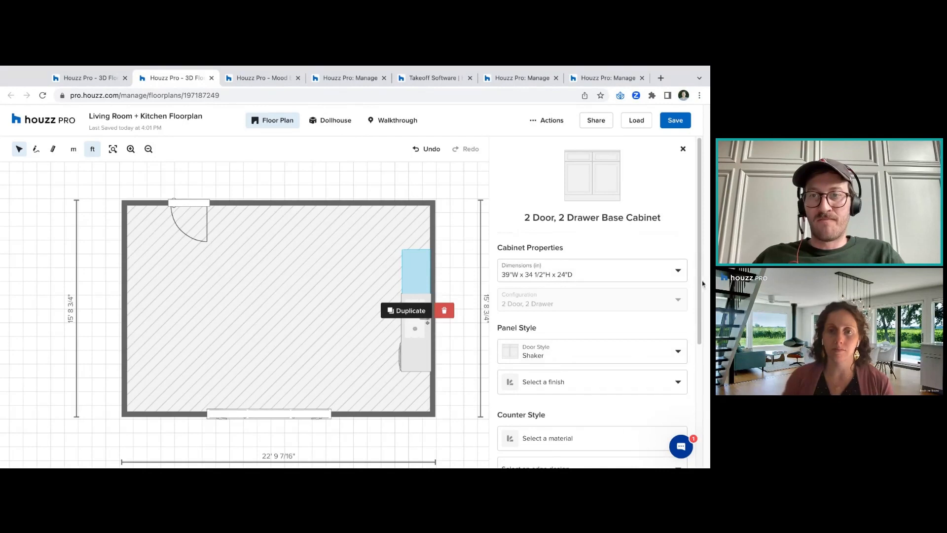
{"action": "scroll", "coordinate": [554, 358], "scroll_direction": "down", "scroll_amount": 2}
{"action": "left_click", "coordinate": [609, 292]}
{"action": "left_click", "coordinate": [591, 342]}
{"action": "left_click", "coordinate": [599, 340]}
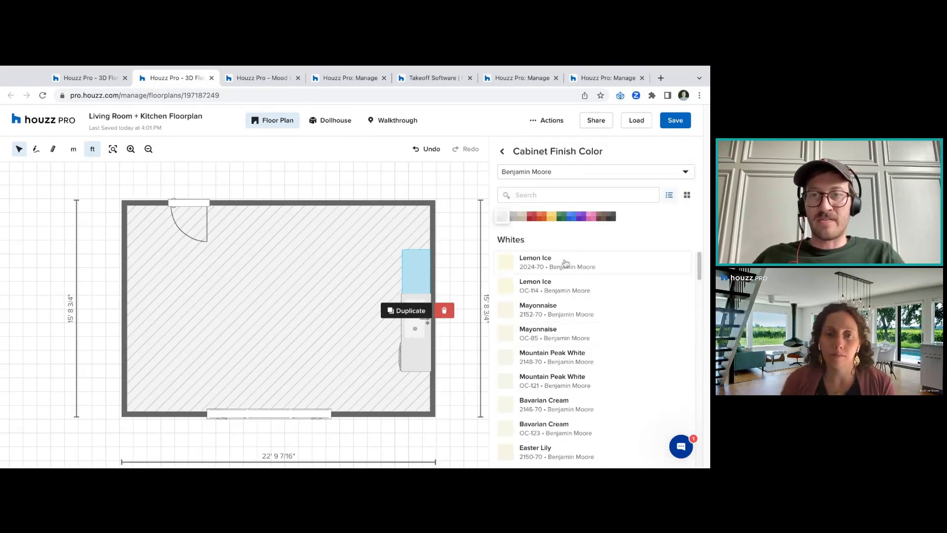
{"action": "left_click", "coordinate": [572, 217]}
{"action": "left_click", "coordinate": [571, 359]}
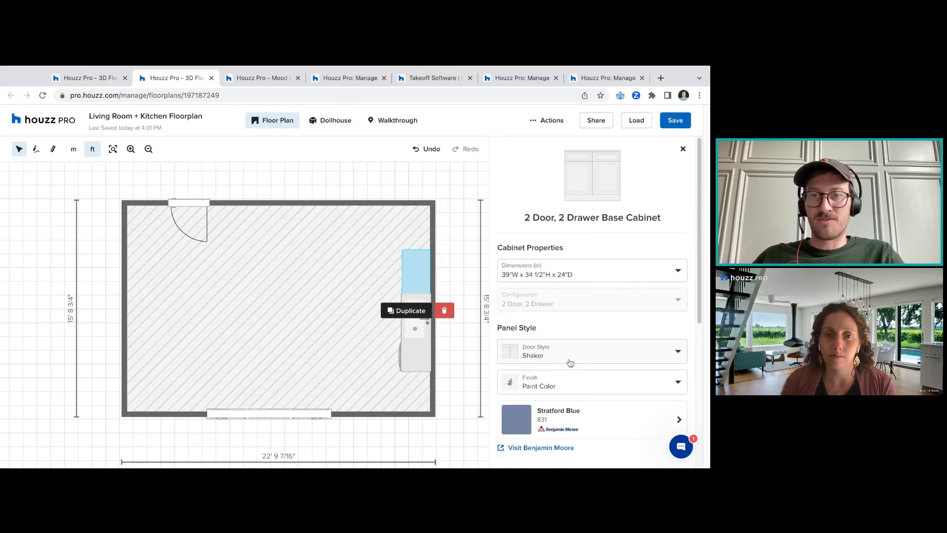
Give the base cabinet a Calacatta Marble counter with a Bevel edge design
{"action": "scroll", "coordinate": [572, 362], "scroll_direction": "down", "scroll_amount": 3}
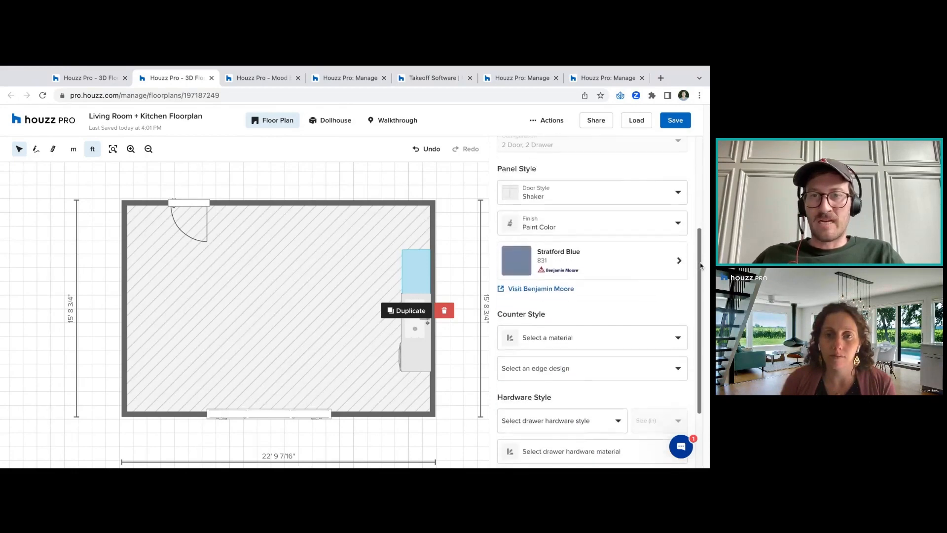
{"action": "left_click", "coordinate": [601, 333]}
{"action": "scroll", "coordinate": [689, 233], "scroll_direction": "down", "scroll_amount": 1}
{"action": "scroll", "coordinate": [689, 232], "scroll_direction": "down", "scroll_amount": 1}
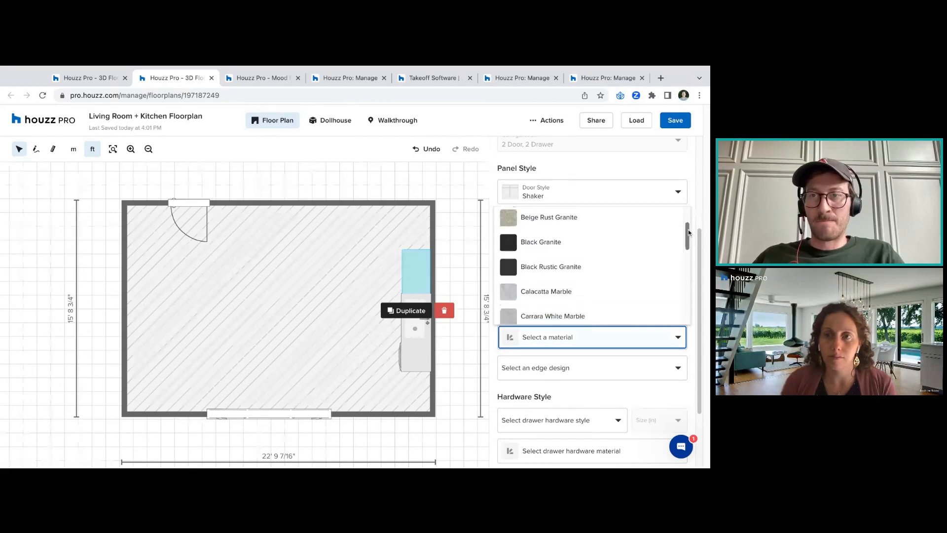
{"action": "left_click", "coordinate": [612, 292]}
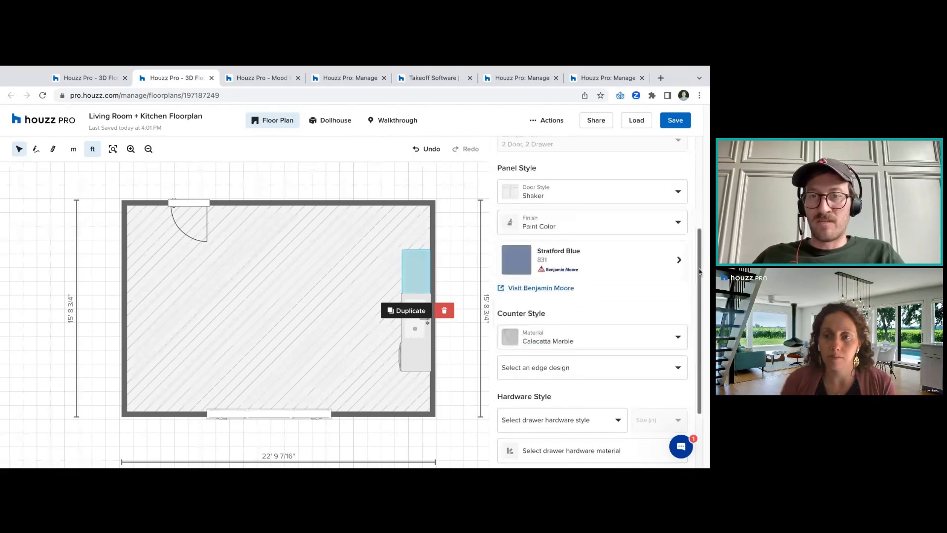
Set the cabinet's drawer and door hardware to Knob - Cylinder in Brushed Metal
{"action": "left_click", "coordinate": [575, 398]}
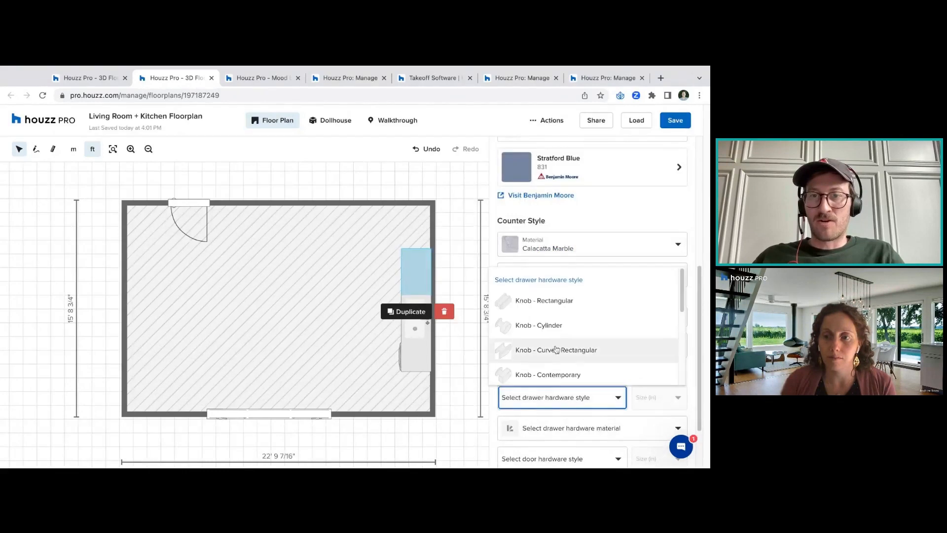
{"action": "left_click", "coordinate": [601, 326]}
{"action": "left_click", "coordinate": [600, 389]}
{"action": "left_click", "coordinate": [596, 380]}
{"action": "left_click", "coordinate": [595, 361]}
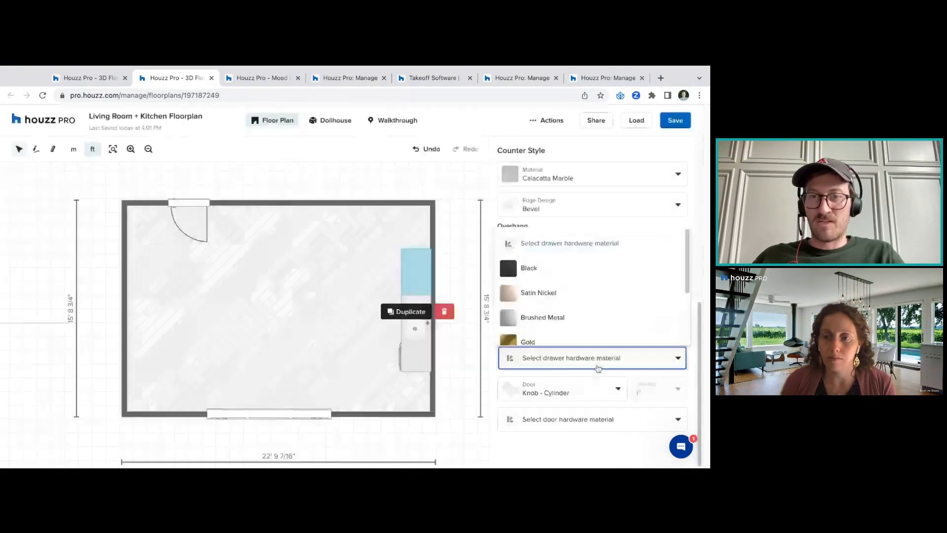
{"action": "left_click", "coordinate": [588, 317]}
{"action": "left_click", "coordinate": [581, 423]}
{"action": "left_click", "coordinate": [577, 380]}
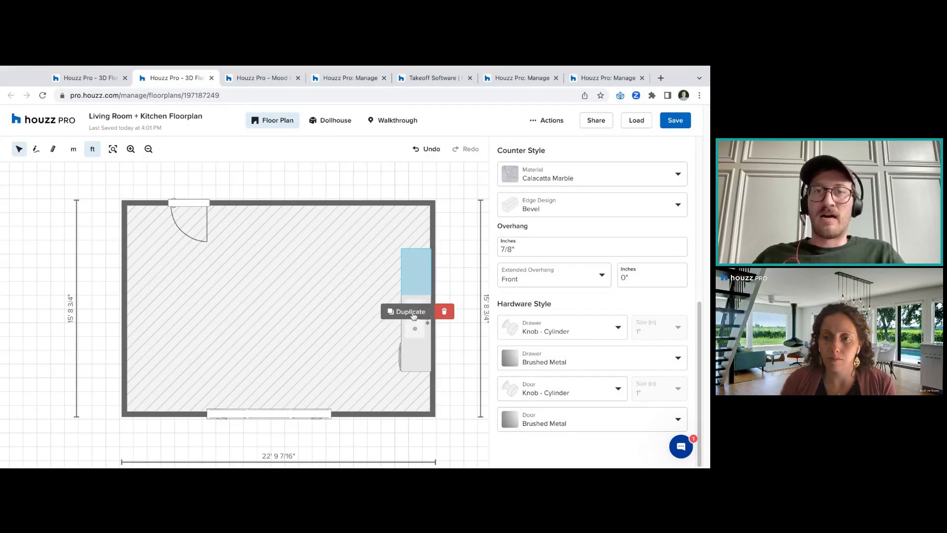
{"action": "scroll", "coordinate": [698, 313], "scroll_direction": "up", "scroll_amount": 1}
{"action": "scroll", "coordinate": [698, 313], "scroll_direction": "up", "scroll_amount": 6}
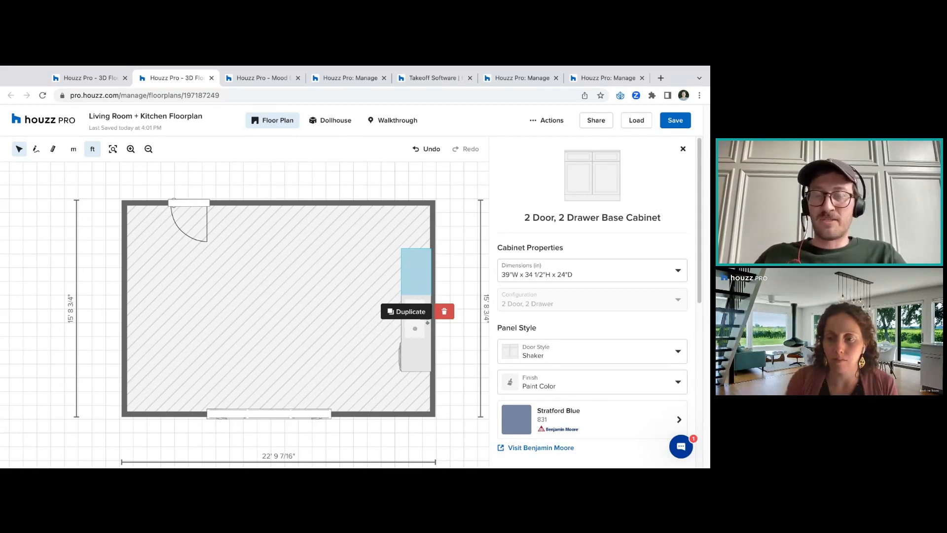
Duplicate the styled base cabinet and move the copy against the wall on the dishwasher's free side
{"action": "left_click", "coordinate": [409, 311]}
{"action": "left_click_drag", "start_coordinate": [436, 306], "coordinate": [425, 317]}
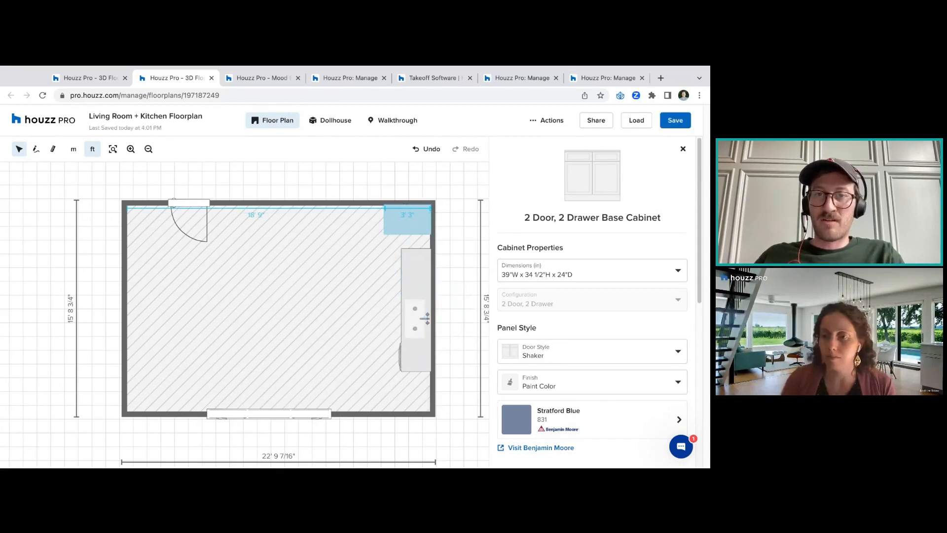
{"action": "left_click_drag", "start_coordinate": [409, 219], "coordinate": [443, 241]}
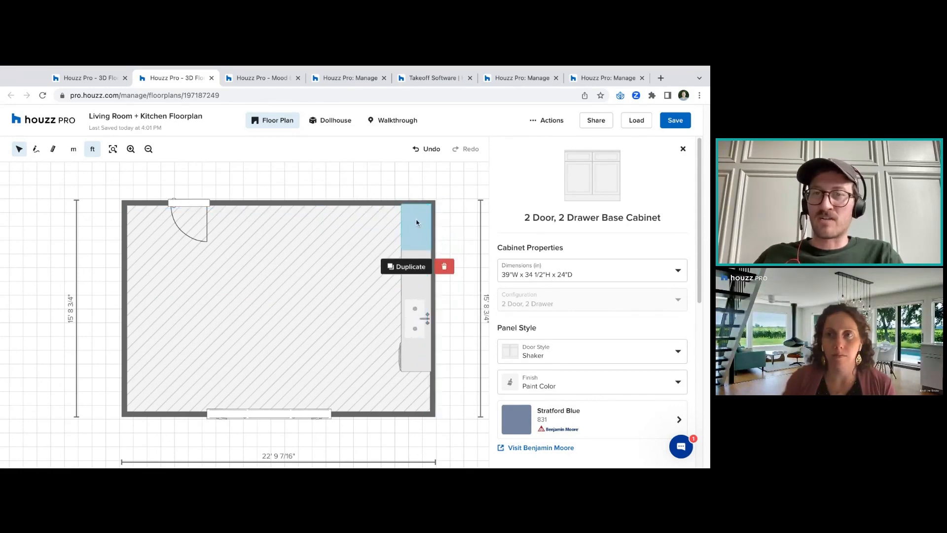
{"action": "left_click_drag", "start_coordinate": [417, 223], "coordinate": [417, 387]}
Resize the copied cabinet to 33"W x 34 1/2"H x 24"D and fit it directly beside the dishwasher
{"action": "left_click", "coordinate": [582, 271]}
{"action": "left_click", "coordinate": [583, 352]}
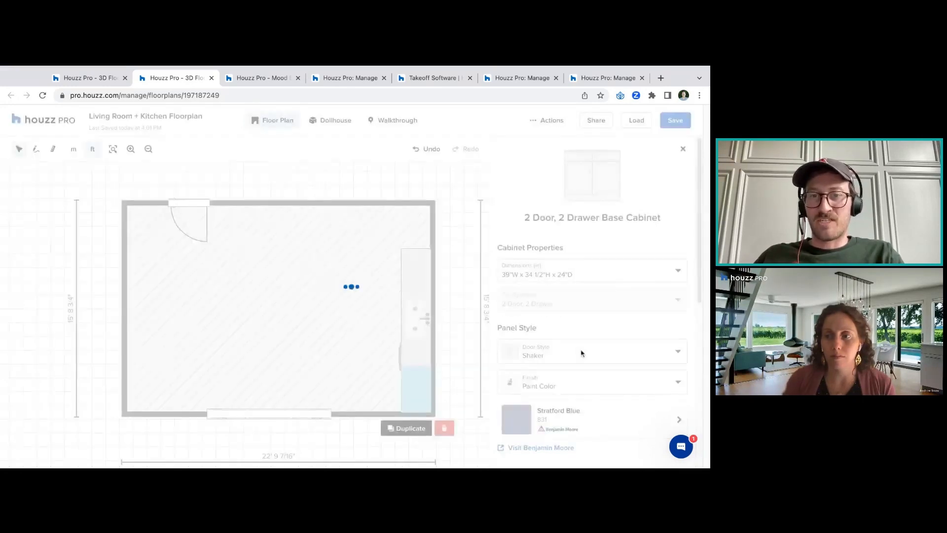
{"action": "left_click", "coordinate": [573, 273]}
{"action": "left_click", "coordinate": [583, 339]}
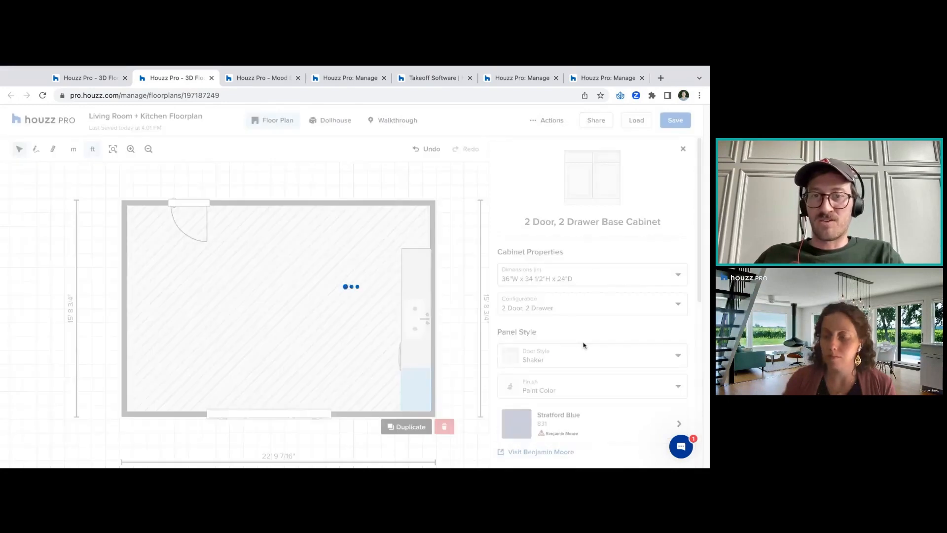
{"action": "left_click_drag", "start_coordinate": [416, 400], "coordinate": [416, 402]}
{"action": "left_click_drag", "start_coordinate": [416, 401], "coordinate": [417, 402]}
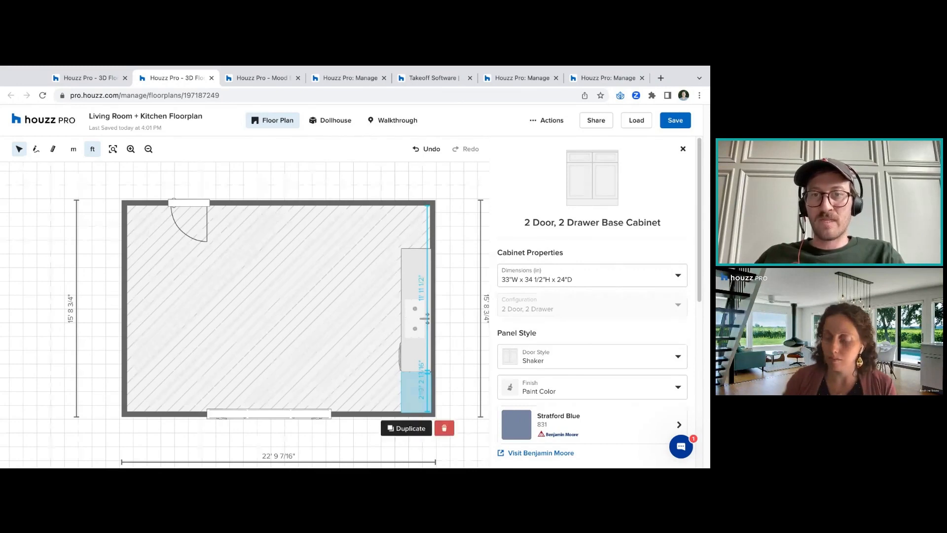
Duplicate the 39"W base cabinet on the other side of the sink and move the copy onto the open floor
{"action": "left_click", "coordinate": [415, 320]}
{"action": "left_click", "coordinate": [416, 278]}
{"action": "left_click", "coordinate": [407, 312]}
{"action": "left_click_drag", "start_coordinate": [442, 315], "coordinate": [350, 285]}
Set the new copy to 36"W x 34 1/2"H x 24"D with the 1 Regular, 2 Deep Drawer configuration
{"action": "left_click", "coordinate": [507, 266]}
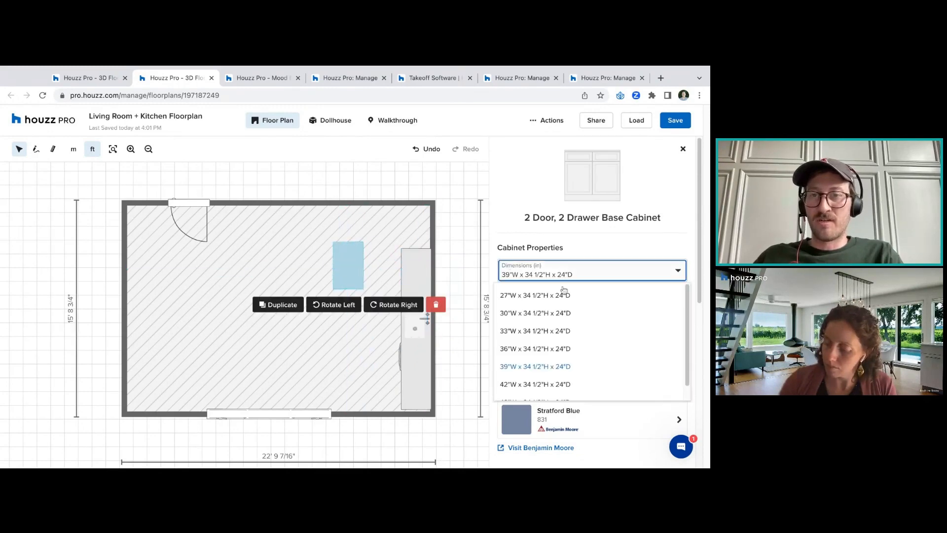
{"action": "left_click", "coordinate": [547, 381]}
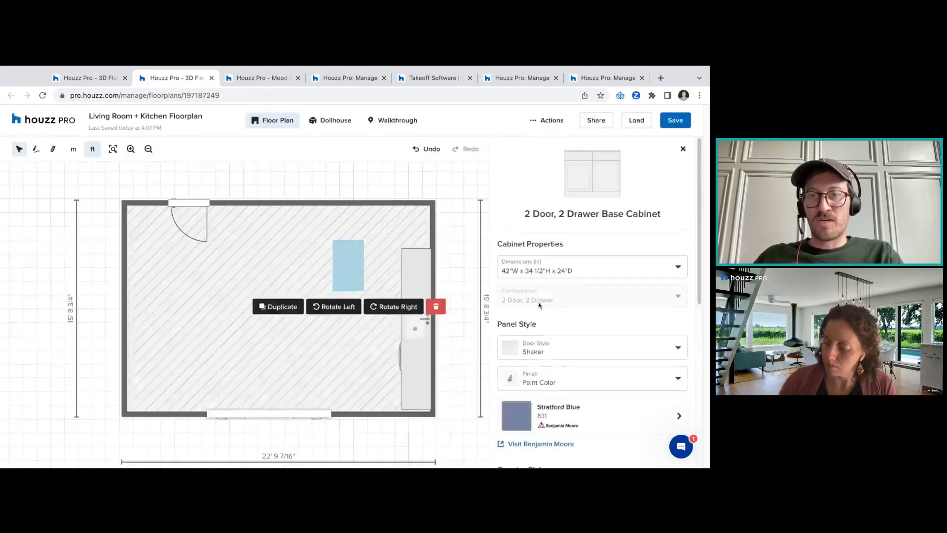
{"action": "left_click", "coordinate": [546, 266]}
{"action": "left_click", "coordinate": [546, 326]}
{"action": "left_click", "coordinate": [546, 279]}
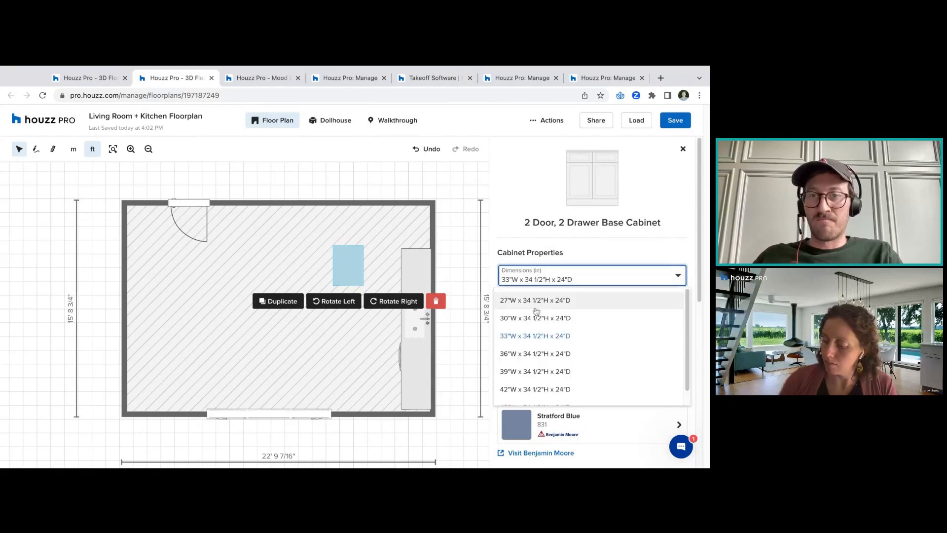
{"action": "left_click", "coordinate": [542, 351]}
{"action": "left_click", "coordinate": [535, 308]}
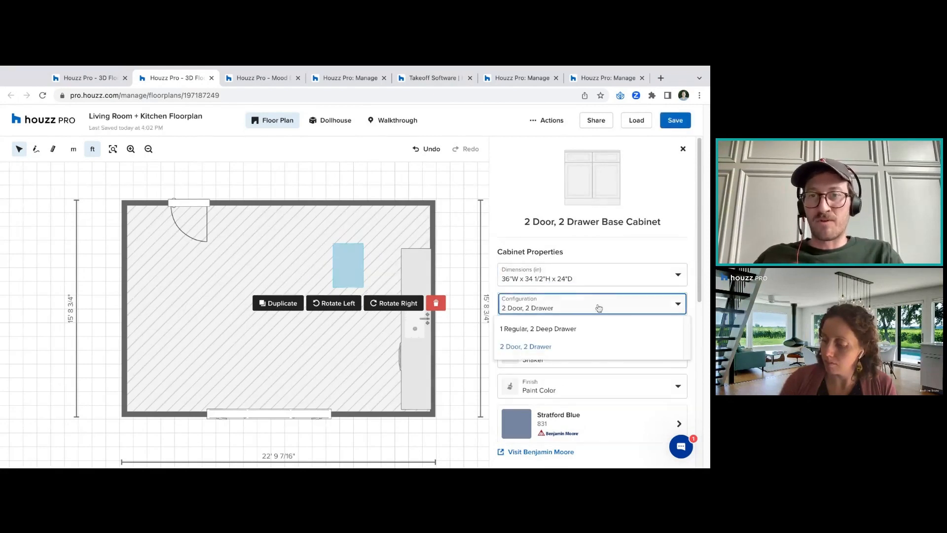
{"action": "left_click", "coordinate": [569, 332]}
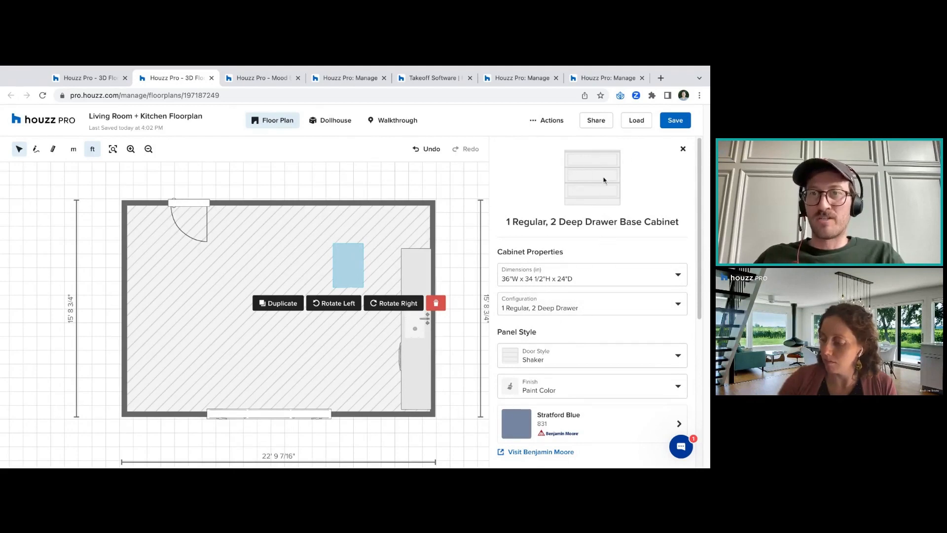
Place the drawer cabinet at the free end of the cabinet run and duplicate it into the room corner along the adjoining wall
{"action": "left_click_drag", "start_coordinate": [349, 275], "coordinate": [417, 239]}
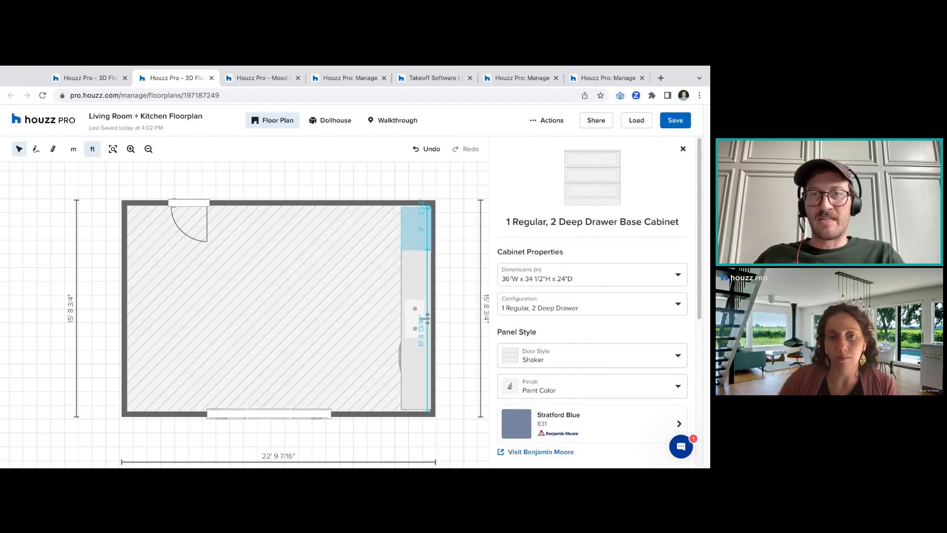
{"action": "left_click", "coordinate": [399, 265]}
{"action": "left_click_drag", "start_coordinate": [443, 260], "coordinate": [410, 217]}
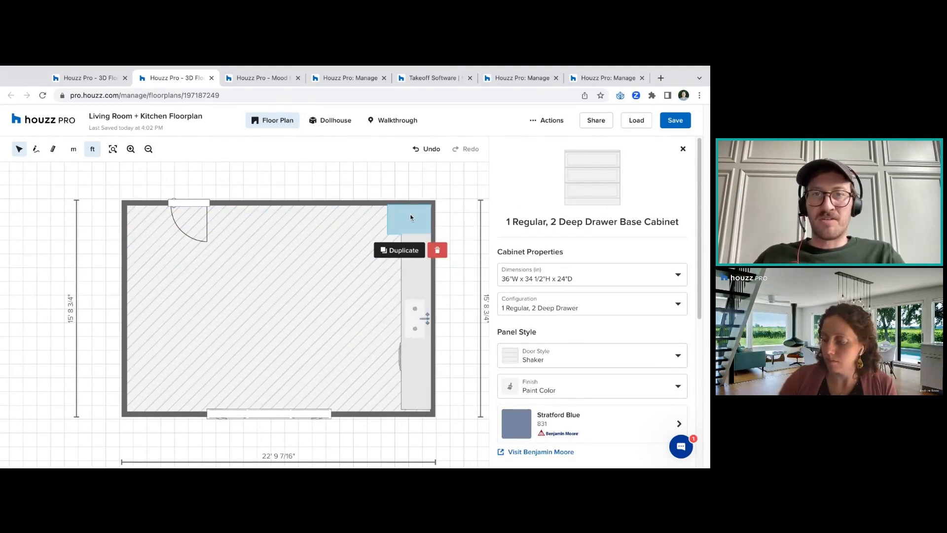
{"action": "left_click", "coordinate": [683, 148]}
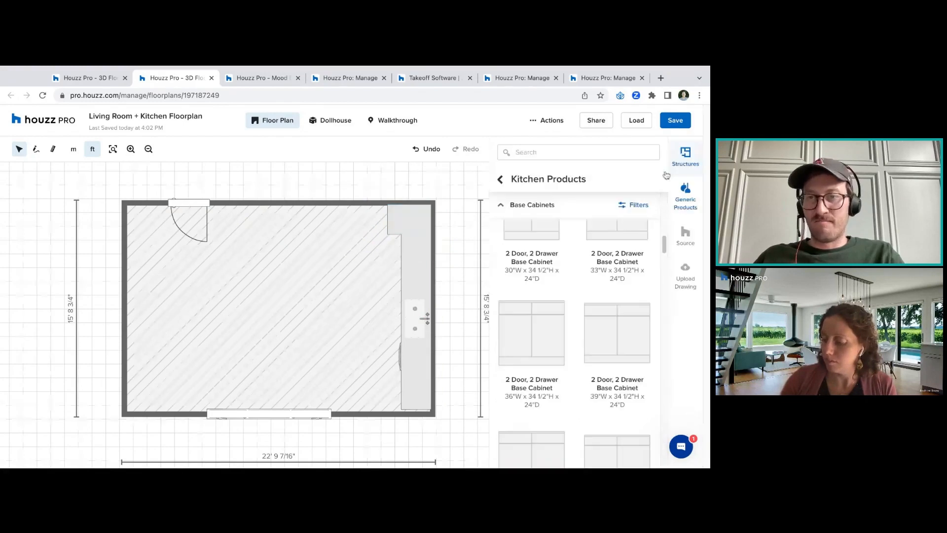
View the complete cabinet run in the Dollhouse and in the Walkthrough
{"action": "scroll", "coordinate": [662, 257], "scroll_direction": "down", "scroll_amount": 5}
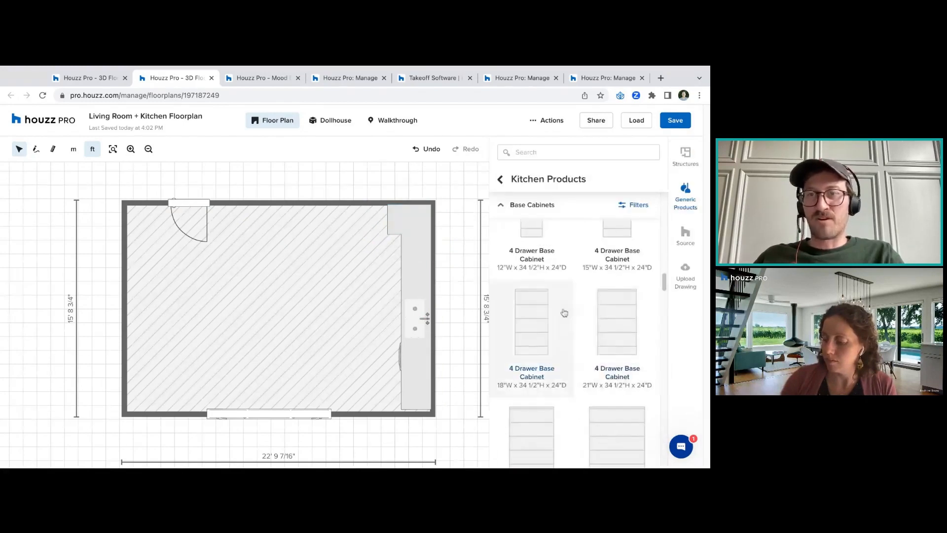
{"action": "left_click", "coordinate": [336, 121]}
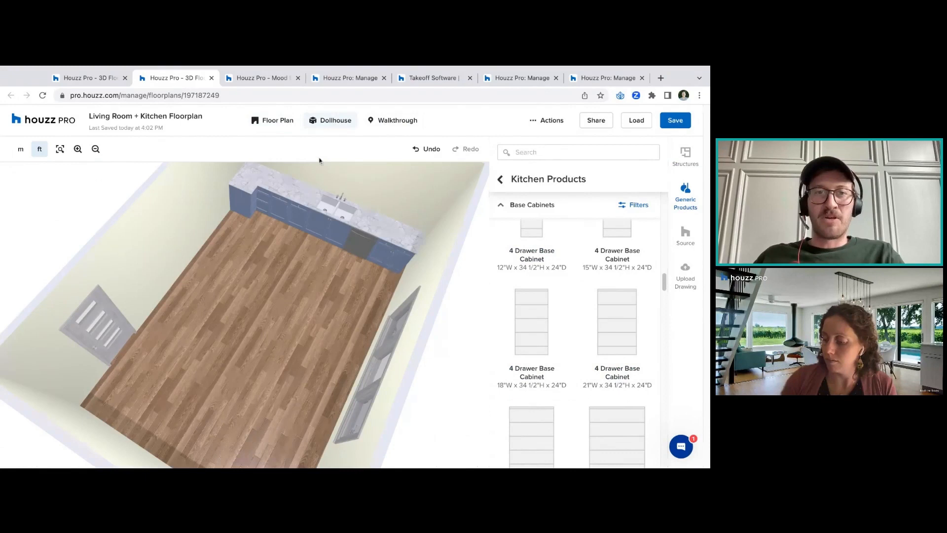
{"action": "left_click", "coordinate": [373, 121]}
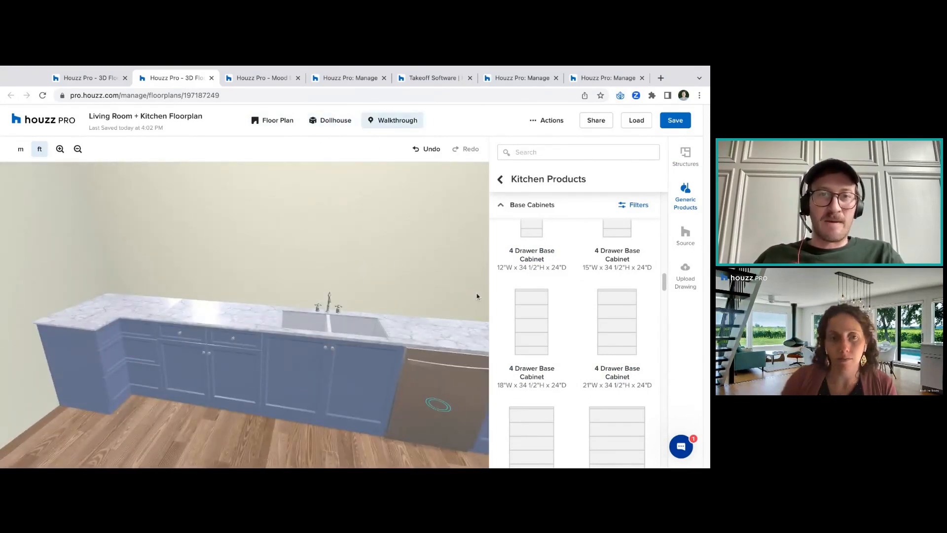
Return to the floor plan and browse the generic kitchen appliances, from cooktops through ranges to range hoods
{"action": "left_click", "coordinate": [507, 206]}
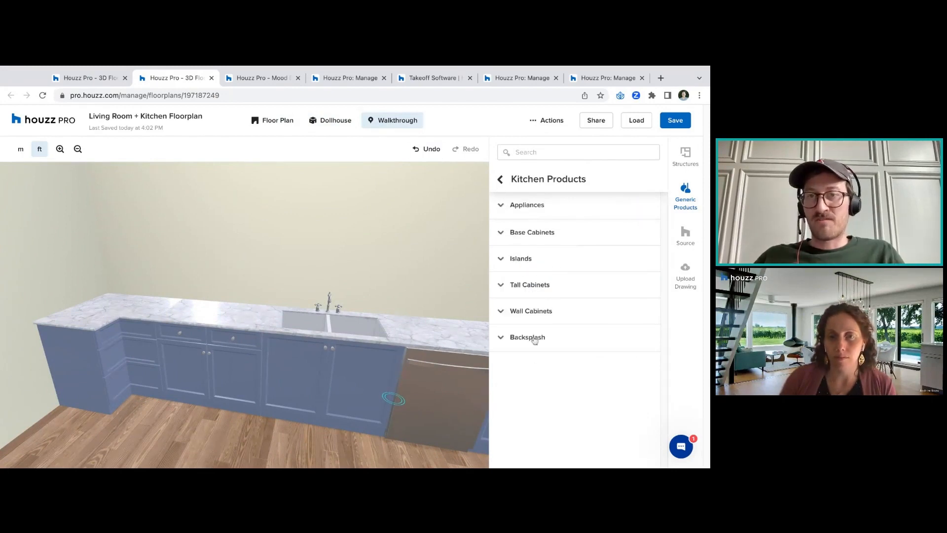
{"action": "left_click", "coordinate": [501, 178]}
{"action": "left_click", "coordinate": [287, 124]}
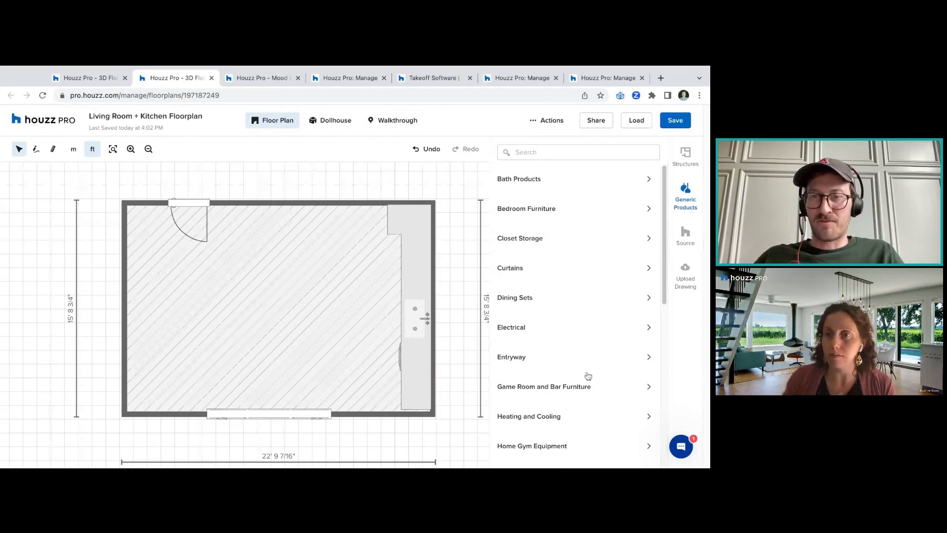
{"action": "scroll", "coordinate": [588, 376], "scroll_direction": "down", "scroll_amount": 3}
{"action": "left_click", "coordinate": [571, 383]}
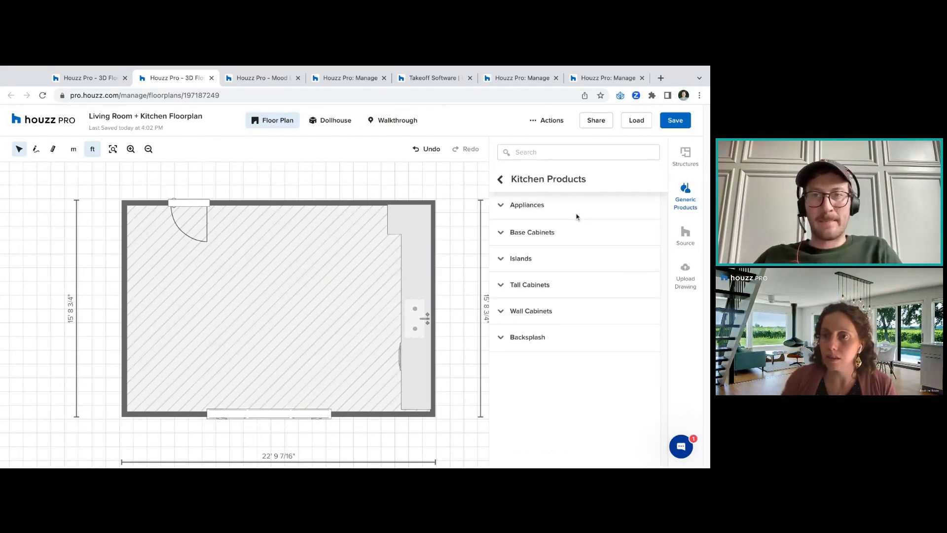
{"action": "left_click", "coordinate": [532, 212]}
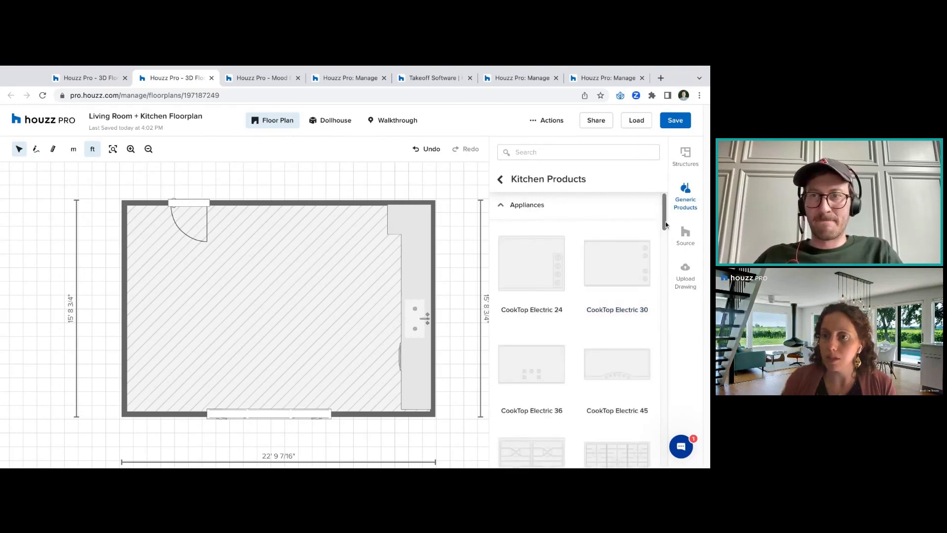
{"action": "scroll", "coordinate": [665, 225], "scroll_direction": "down", "scroll_amount": 4}
{"action": "scroll", "coordinate": [666, 224], "scroll_direction": "down", "scroll_amount": 8}
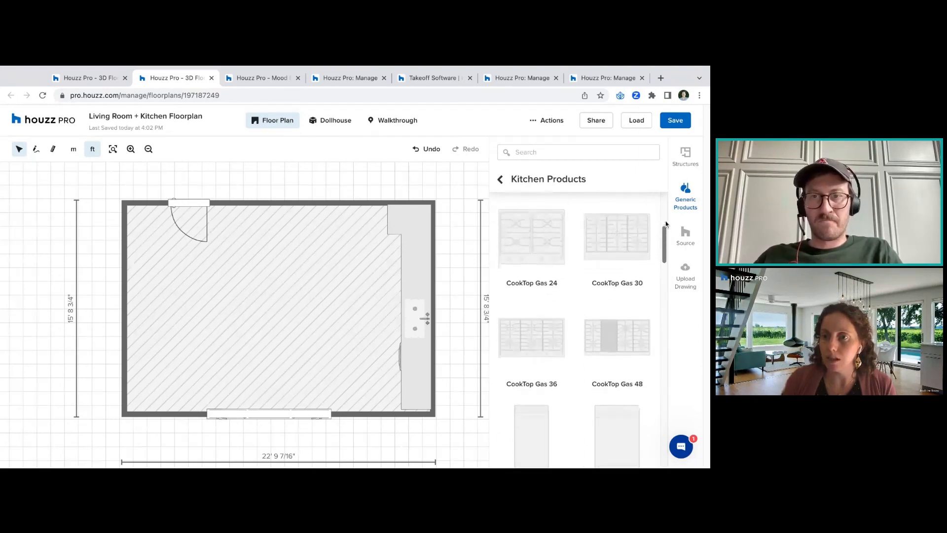
{"action": "scroll", "coordinate": [582, 334], "scroll_direction": "down", "scroll_amount": 4}
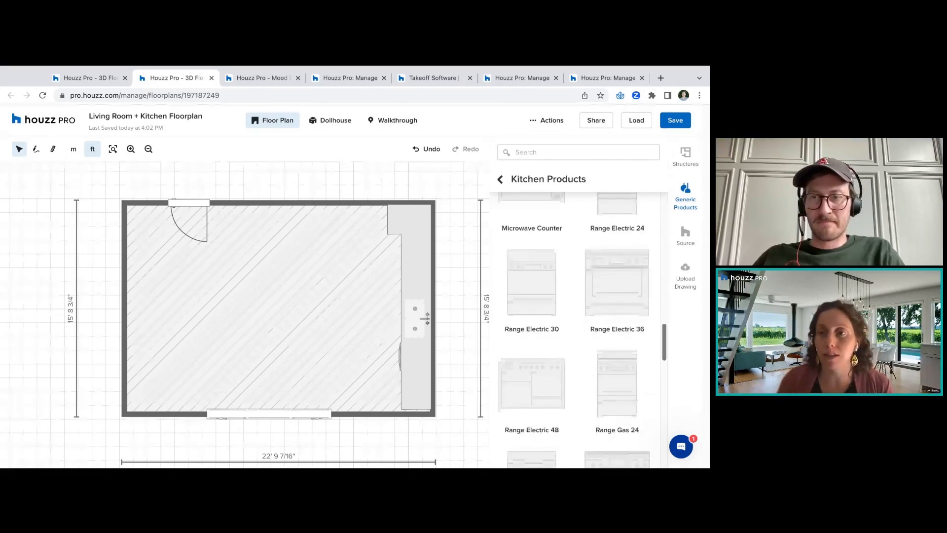
{"action": "scroll", "coordinate": [582, 333], "scroll_direction": "down", "scroll_amount": 5}
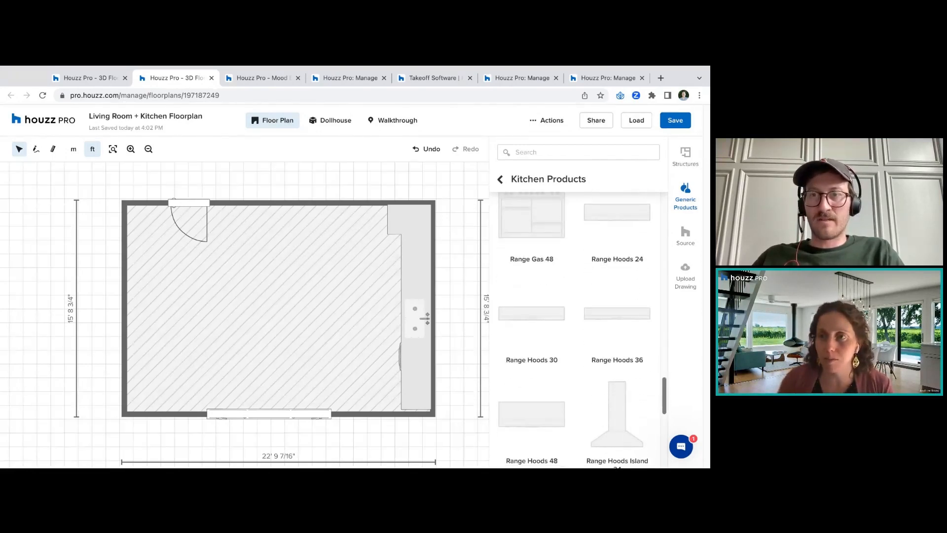
{"action": "scroll", "coordinate": [582, 334], "scroll_direction": "down", "scroll_amount": 4}
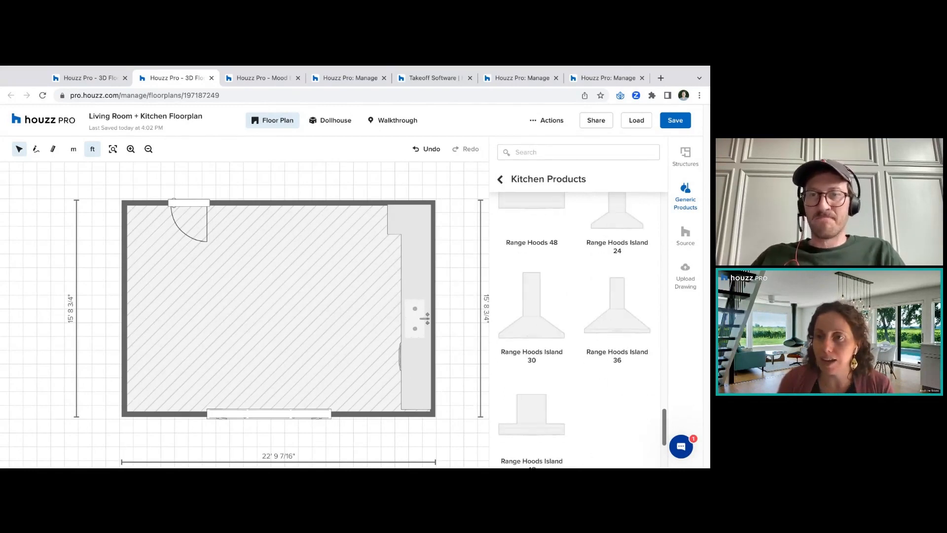
Add a generic Fridge Top Freezer and place it against the wall beside the corner drawer cabinet
{"action": "scroll", "coordinate": [582, 333], "scroll_direction": "down", "scroll_amount": 2}
{"action": "scroll", "coordinate": [582, 334], "scroll_direction": "up", "scroll_amount": 8}
{"action": "scroll", "coordinate": [583, 333], "scroll_direction": "up", "scroll_amount": 10}
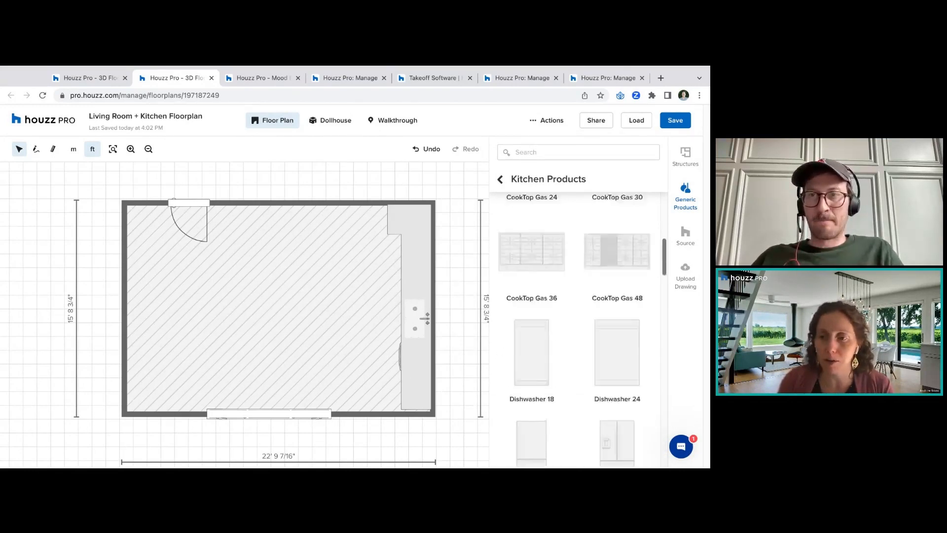
{"action": "scroll", "coordinate": [582, 334], "scroll_direction": "up", "scroll_amount": 5}
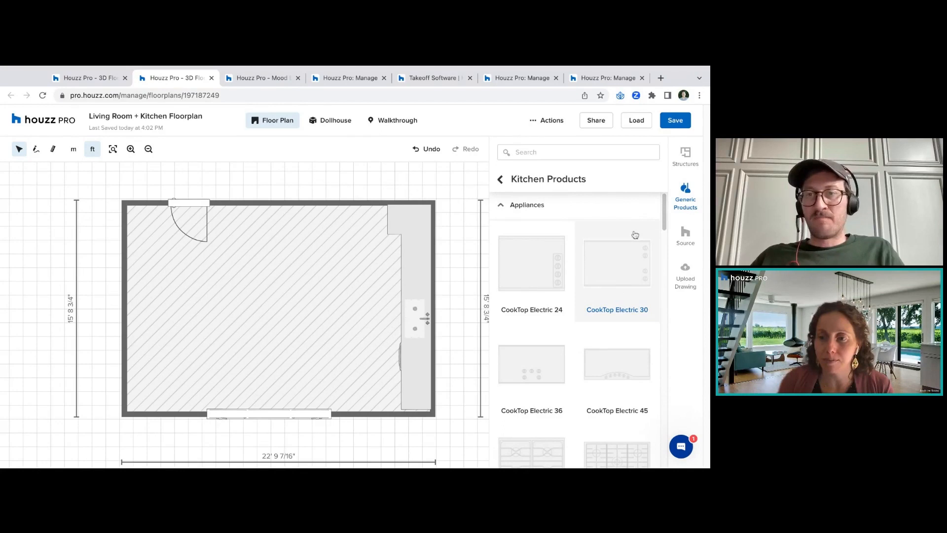
{"action": "scroll", "coordinate": [617, 267], "scroll_direction": "down", "scroll_amount": 8}
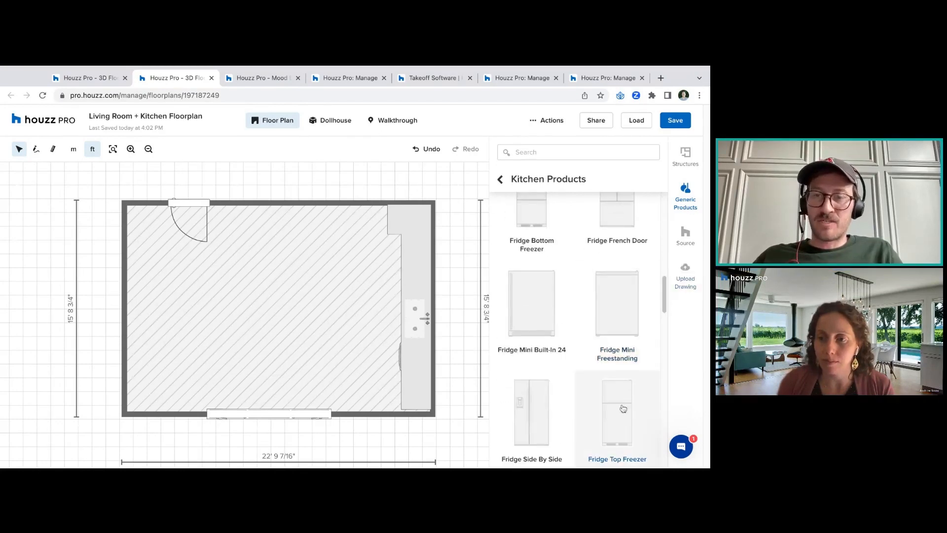
{"action": "left_click", "coordinate": [627, 419]}
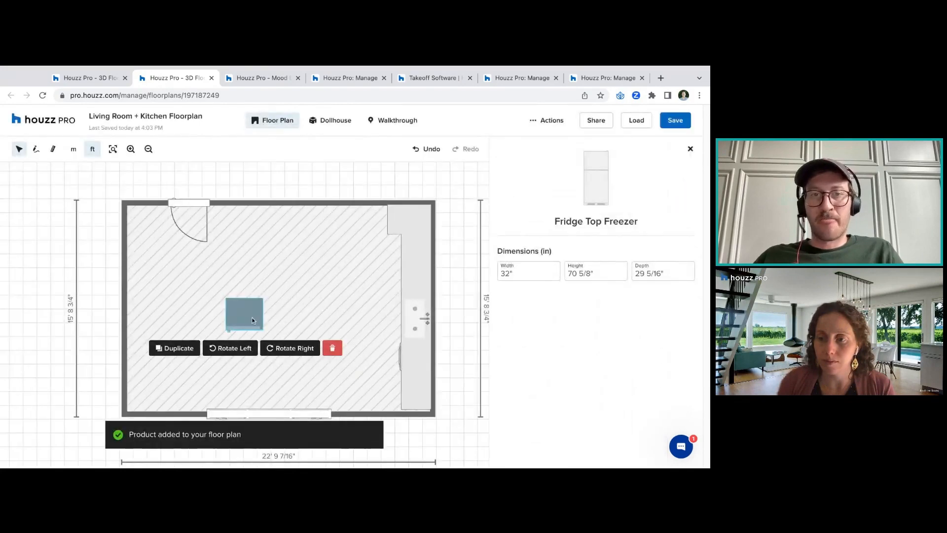
{"action": "left_click", "coordinate": [691, 148]}
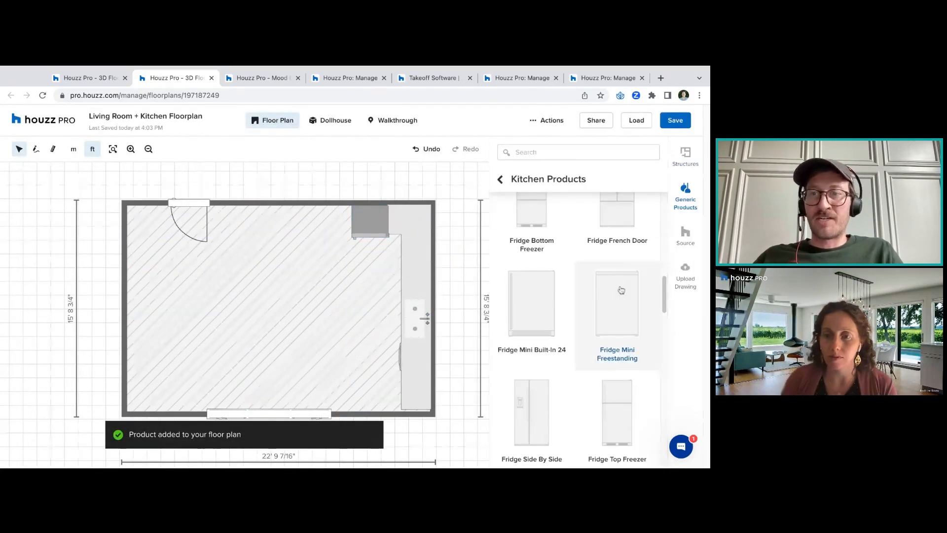
Look through the generic cooktops and check the dimensions of the placed fridge
{"action": "scroll", "coordinate": [622, 290], "scroll_direction": "up", "scroll_amount": 5}
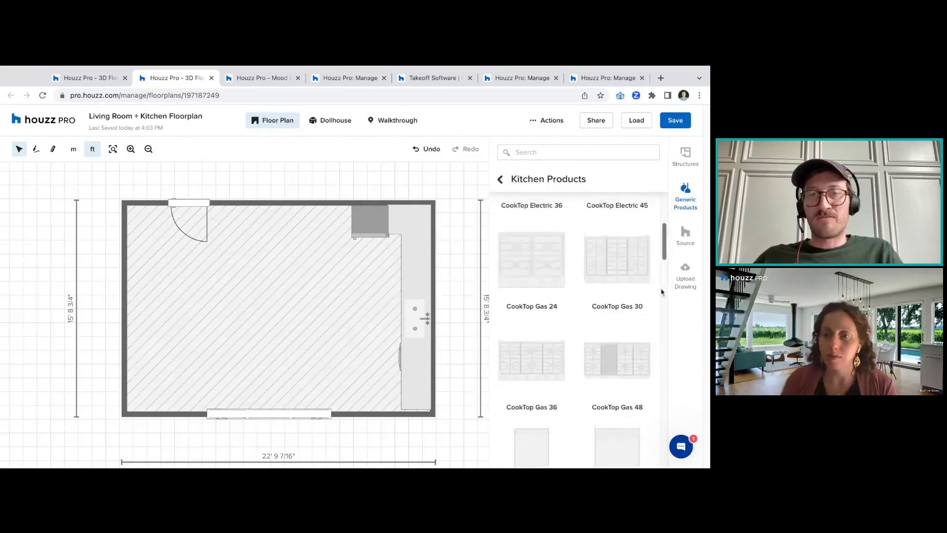
{"action": "scroll", "coordinate": [663, 251], "scroll_direction": "up", "scroll_amount": 3}
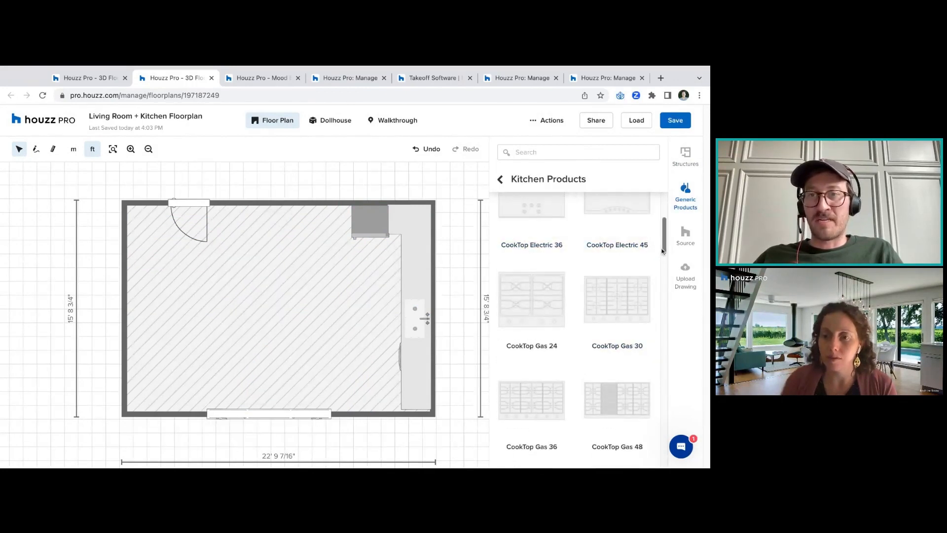
{"action": "left_click_drag", "start_coordinate": [651, 256], "coordinate": [401, 234]}
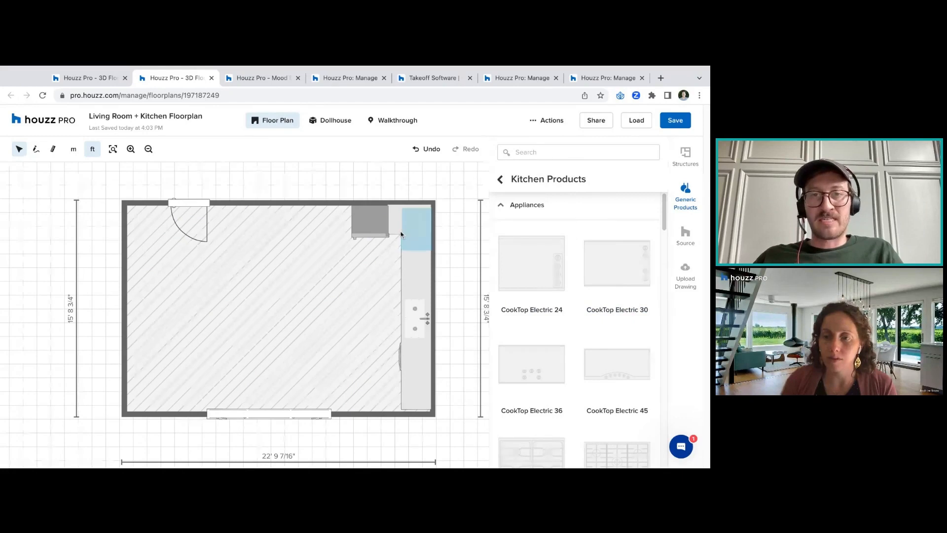
{"action": "left_click", "coordinate": [377, 225]}
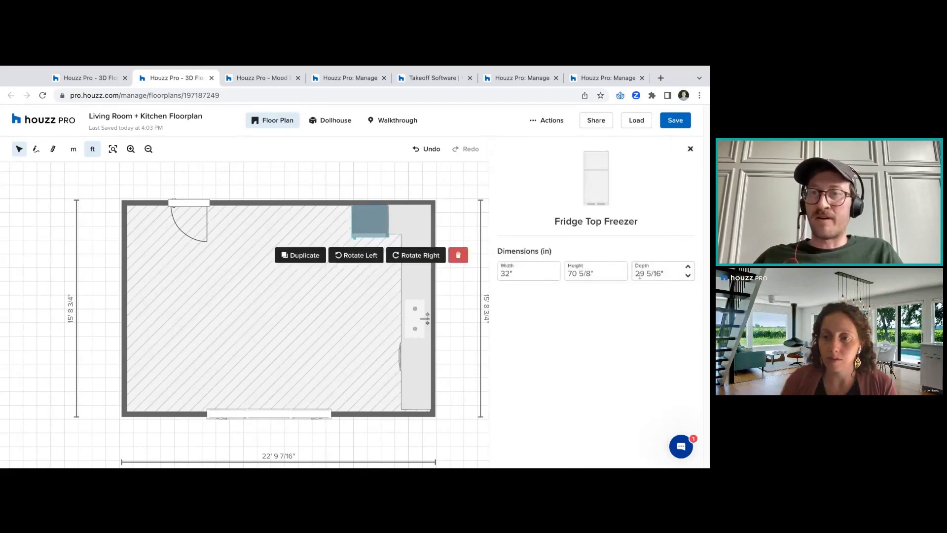
{"action": "left_click", "coordinate": [691, 149]}
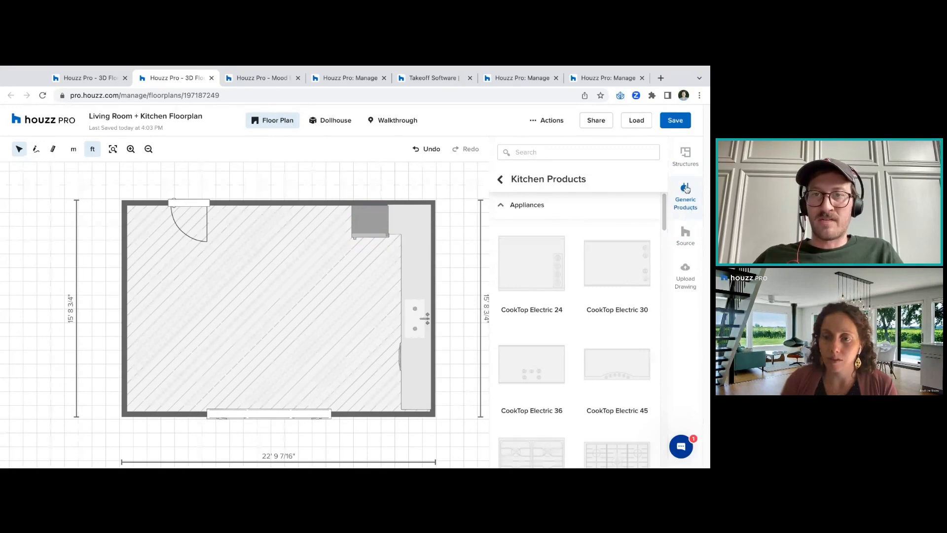
Add a 15"W x 36"H x 12"D 1 Door Wall Cabinet above the sink-wall base cabinets, near the room corner
{"action": "left_click", "coordinate": [687, 189]}
{"action": "left_click", "coordinate": [512, 263]}
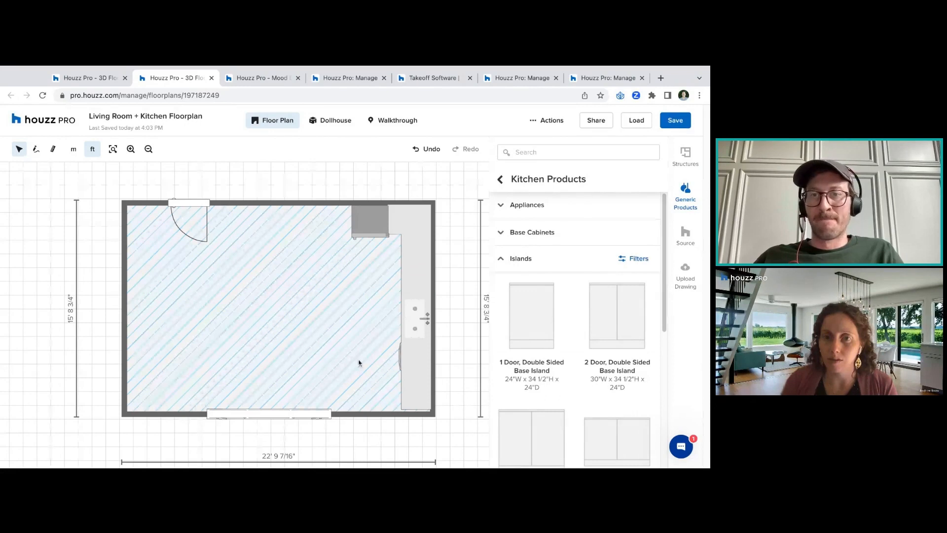
{"action": "left_click", "coordinate": [538, 259]}
{"action": "left_click", "coordinate": [535, 318]}
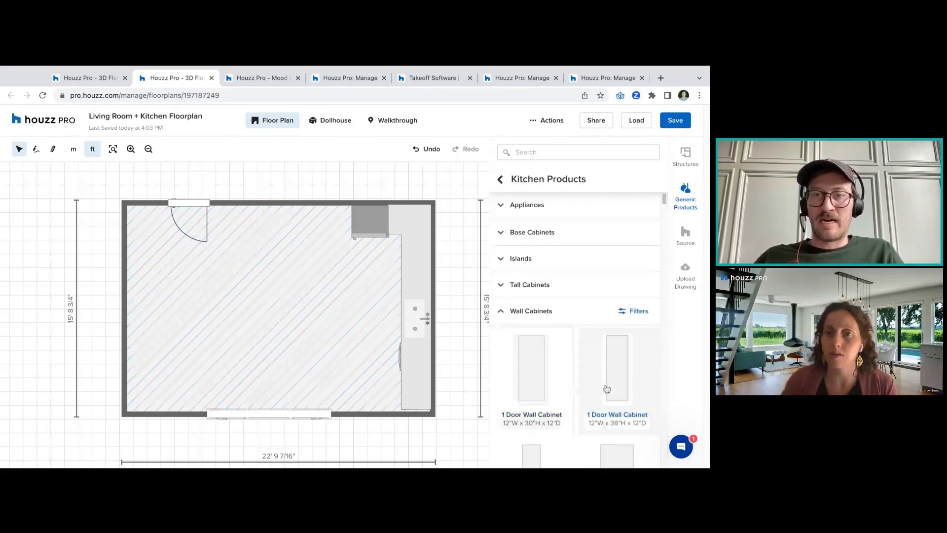
{"action": "left_click_drag", "start_coordinate": [607, 388], "coordinate": [250, 314]}
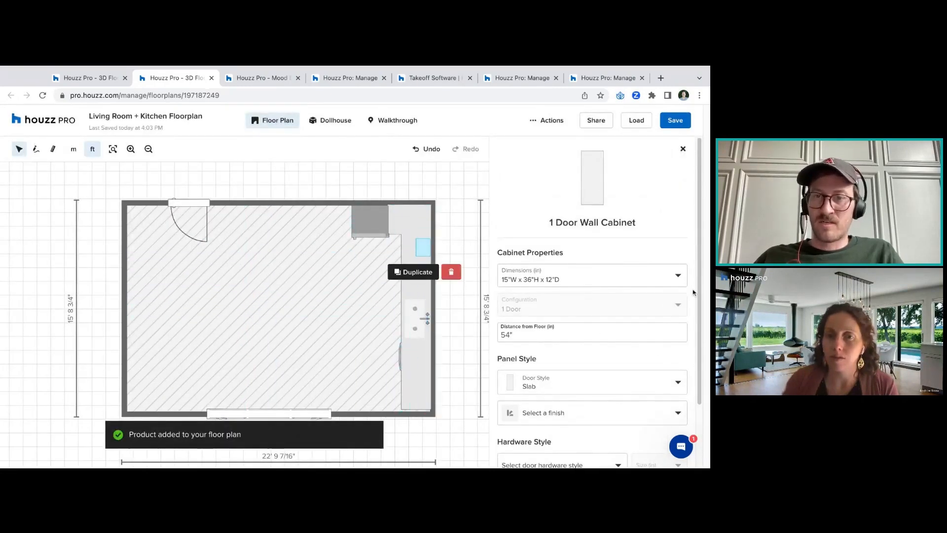
Review the wall cabinet's style and hardware options and check its mounting in the Dollhouse, returning to the floor plan
{"action": "scroll", "coordinate": [558, 333], "scroll_direction": "down", "scroll_amount": 2}
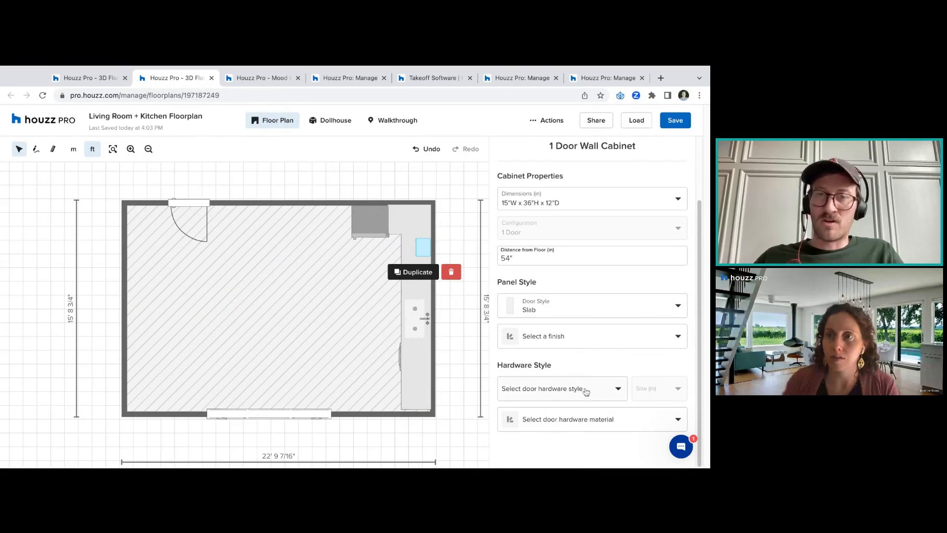
{"action": "left_click", "coordinate": [335, 123]}
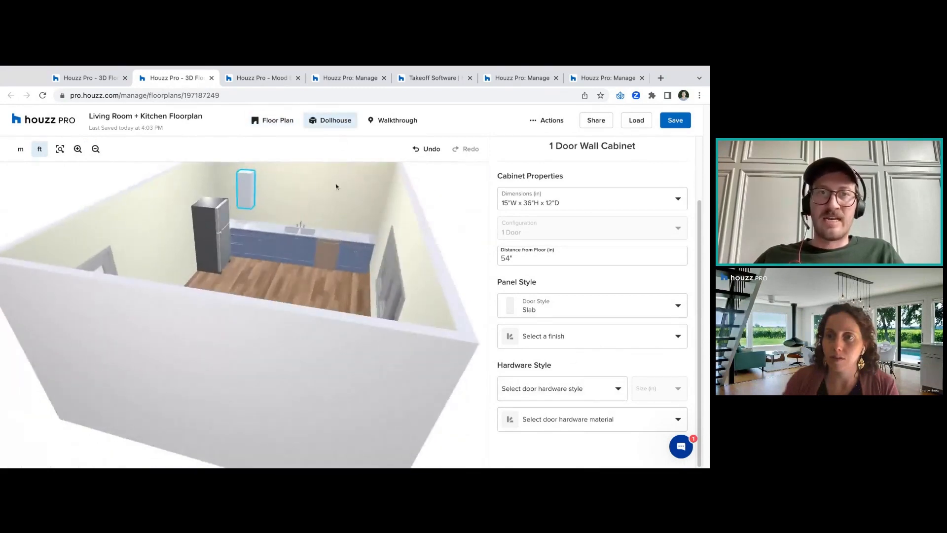
{"action": "left_click", "coordinate": [274, 120]}
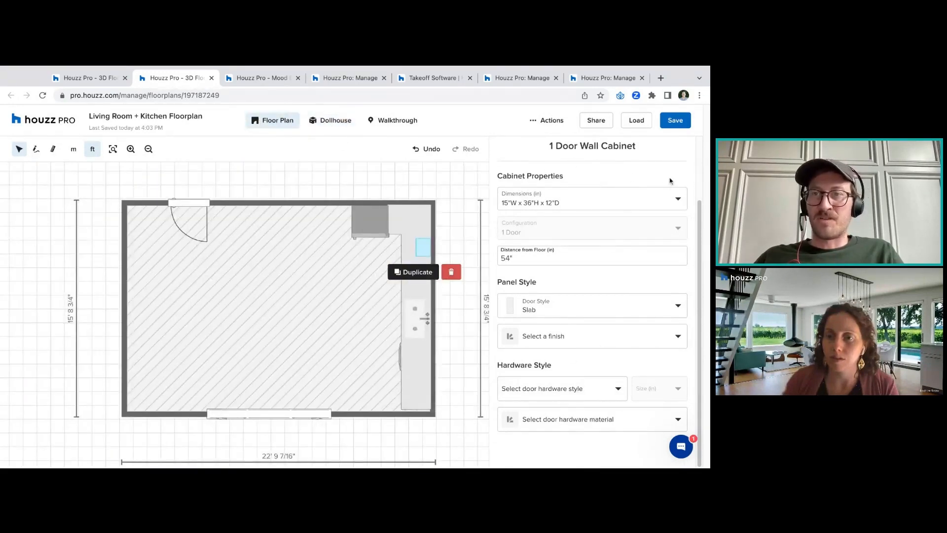
{"action": "left_click_drag", "start_coordinate": [698, 181], "coordinate": [605, 170]}
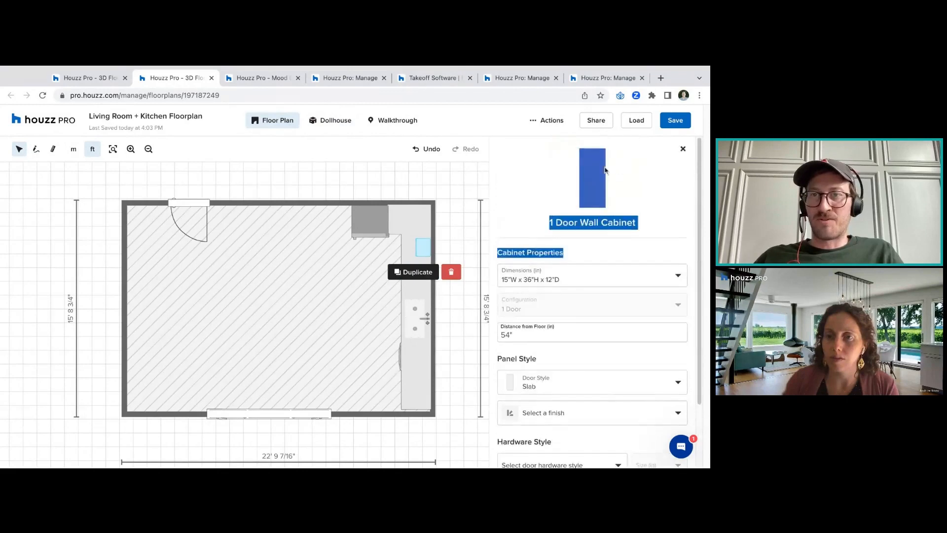
{"action": "left_click", "coordinate": [684, 149]}
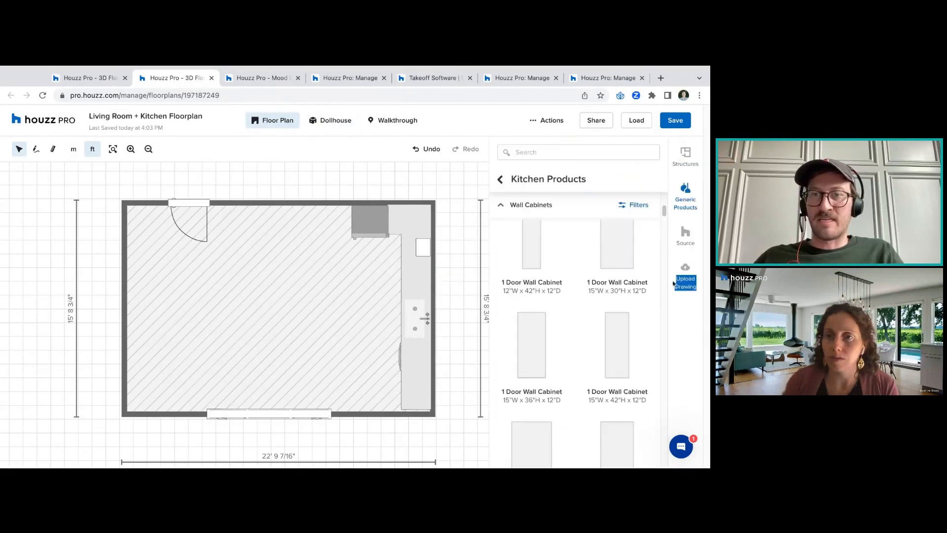
Add a Kitchen Backsplash, stand it parallel to the sink cabinet run, and look at the available tile finishes
{"action": "left_click", "coordinate": [503, 206]}
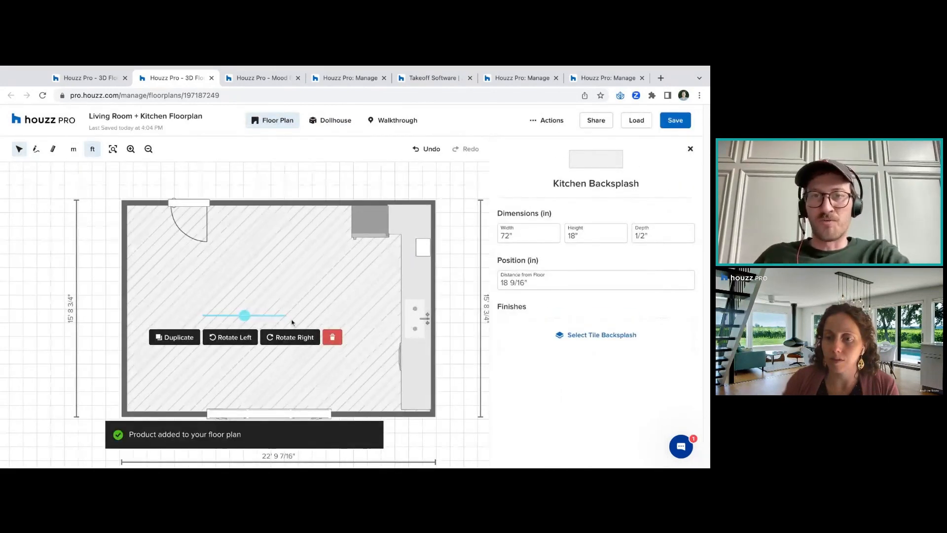
{"action": "left_click_drag", "start_coordinate": [292, 322], "coordinate": [387, 310]}
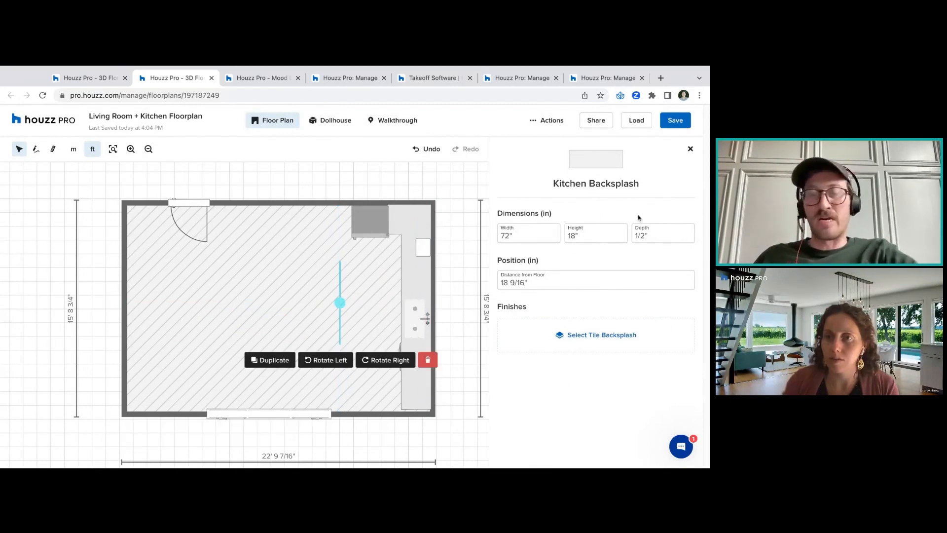
{"action": "left_click", "coordinate": [629, 345]}
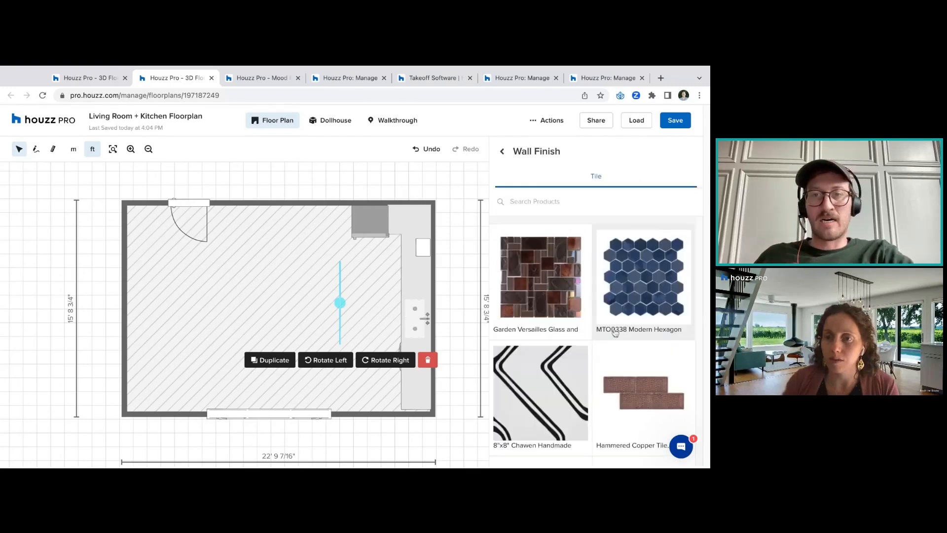
{"action": "left_click", "coordinate": [503, 152]}
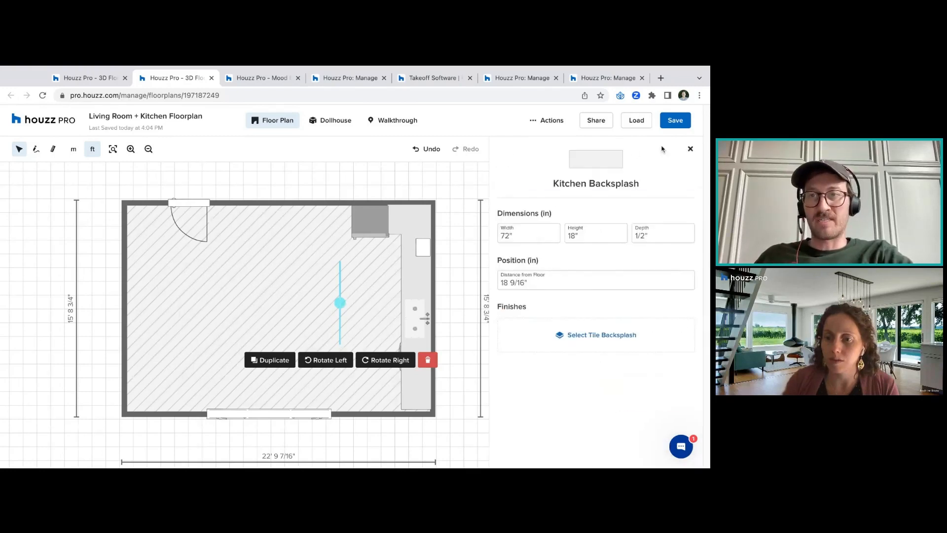
{"action": "left_click", "coordinate": [690, 149]}
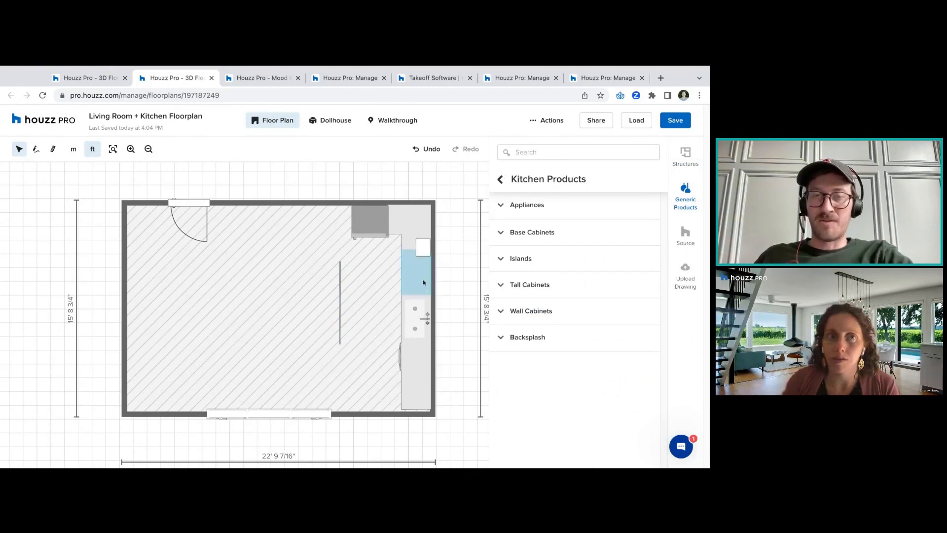
Check the corner drawer cabinet's properties and return to the list of generic product categories
{"action": "left_click", "coordinate": [421, 237]}
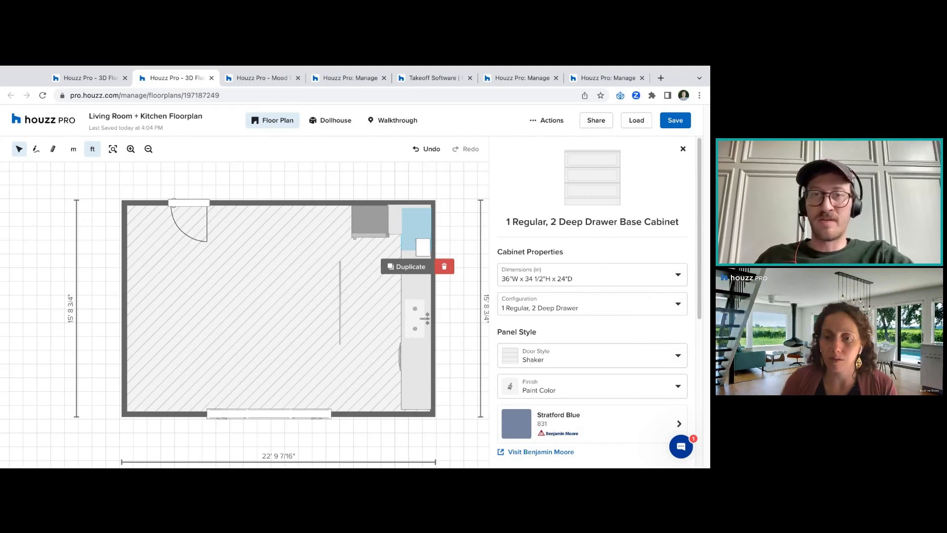
{"action": "left_click", "coordinate": [683, 150]}
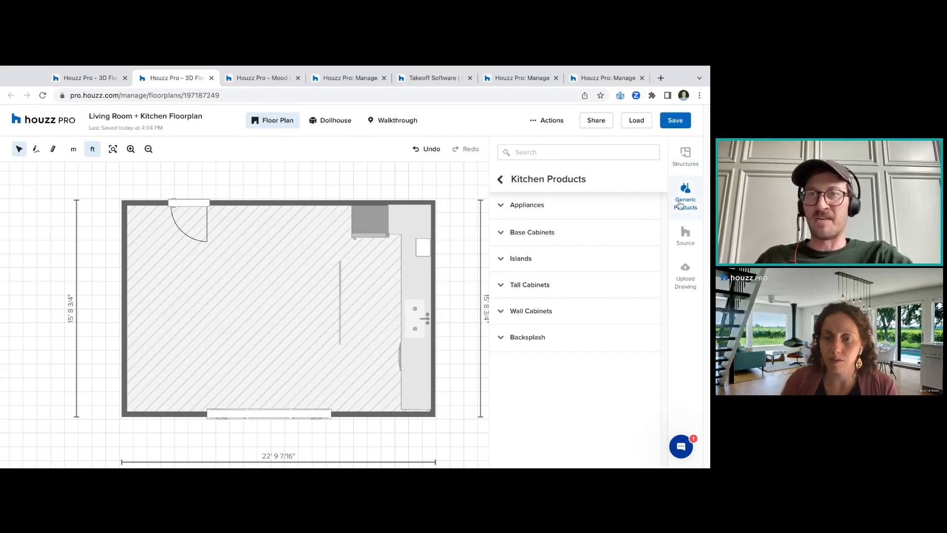
{"action": "left_click", "coordinate": [502, 179]}
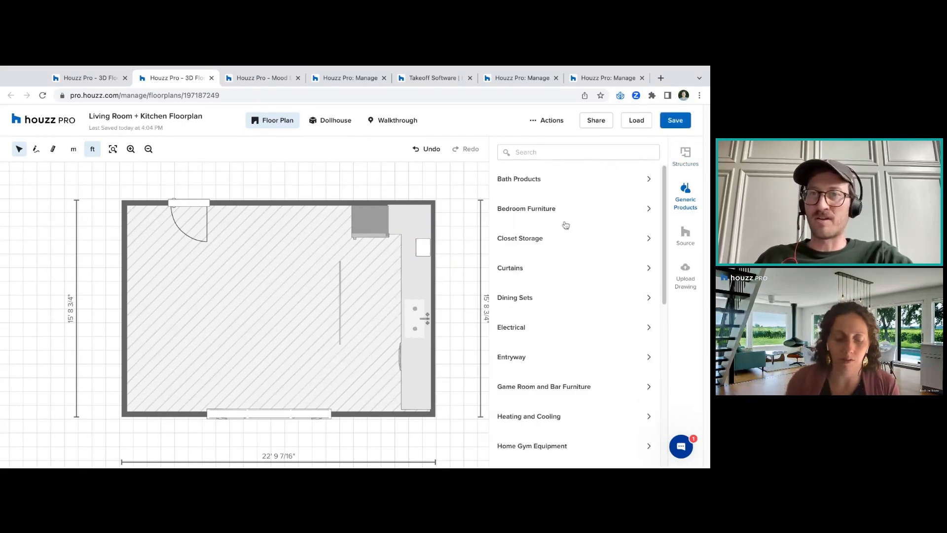
Add the 5-Light Chandelier, Brushed Nickel from the Source lighting products and position it over one end of the backsplash
{"action": "left_click", "coordinate": [685, 235]}
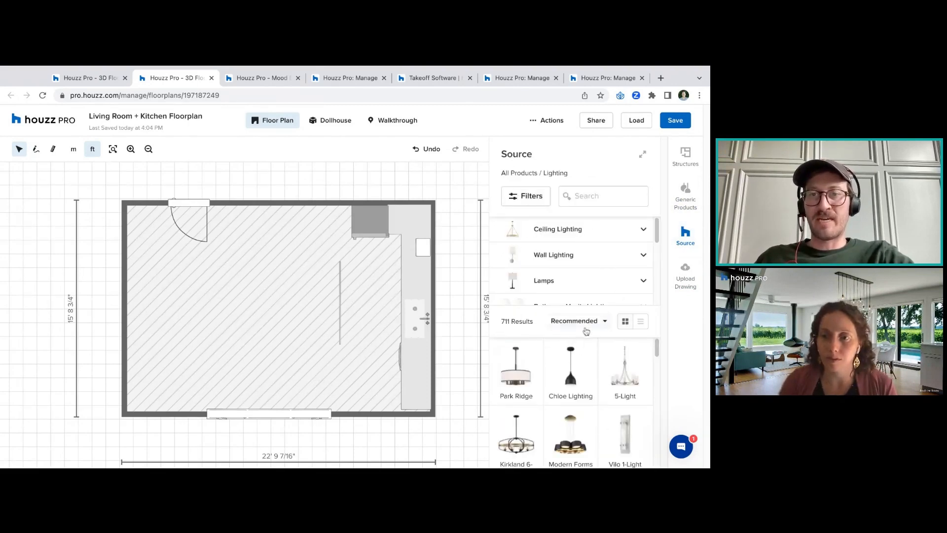
{"action": "left_click_drag", "start_coordinate": [626, 378], "coordinate": [297, 289]}
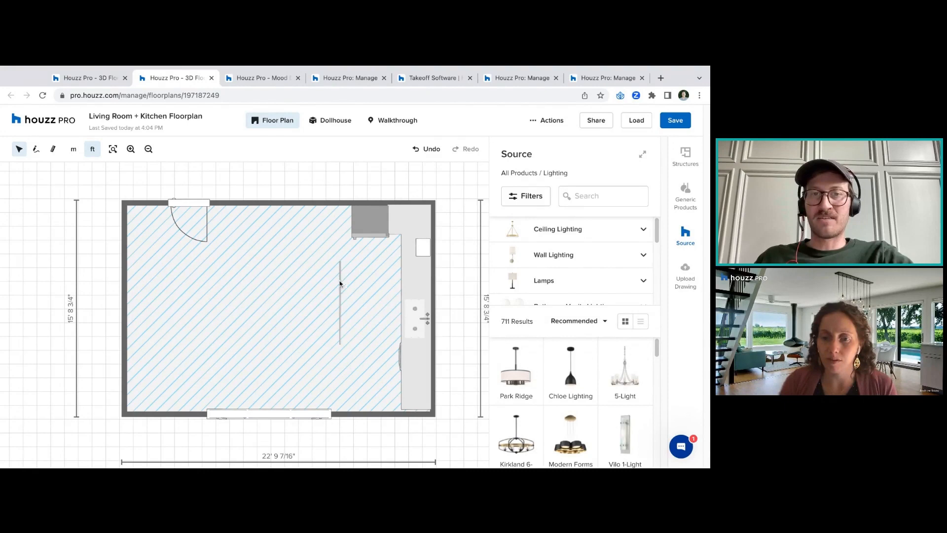
{"action": "left_click", "coordinate": [626, 378]}
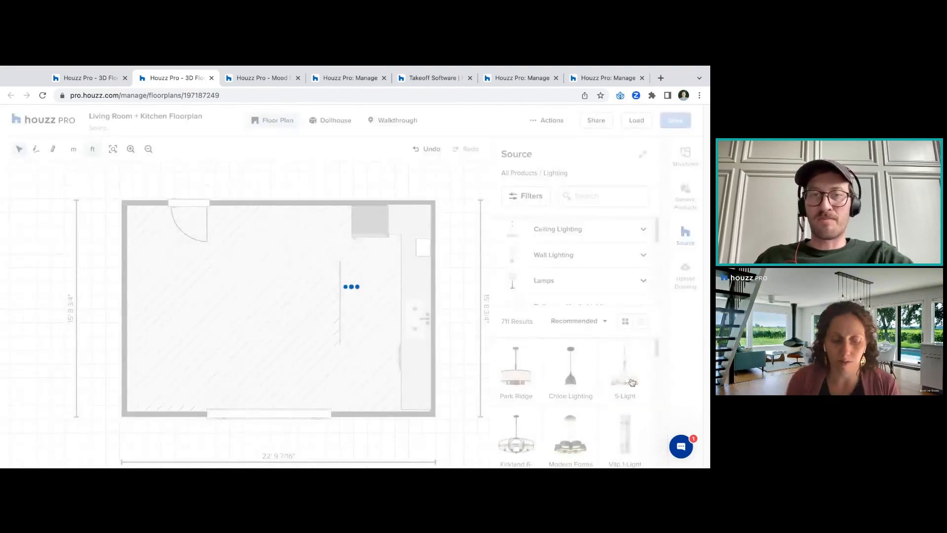
{"action": "left_click_drag", "start_coordinate": [247, 316], "coordinate": [335, 270]}
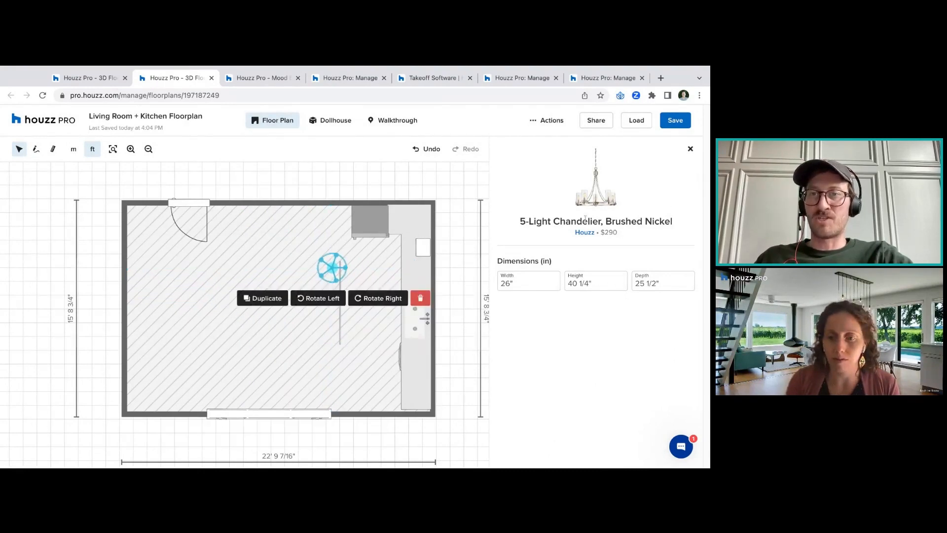
View the hanging chandelier and the freestanding backsplash in the Walkthrough, and return to the floor plan
{"action": "left_click", "coordinate": [394, 120]}
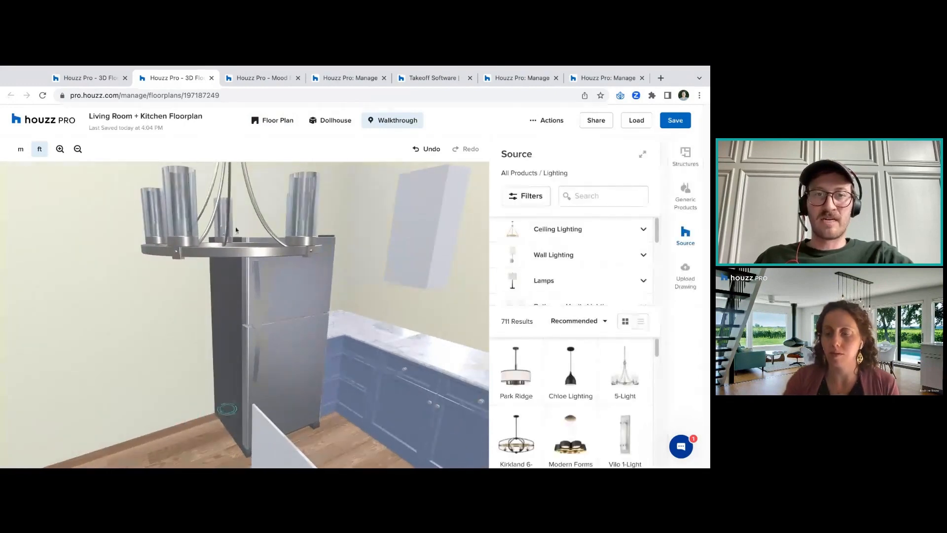
{"action": "left_click_drag", "start_coordinate": [367, 278], "coordinate": [344, 371]}
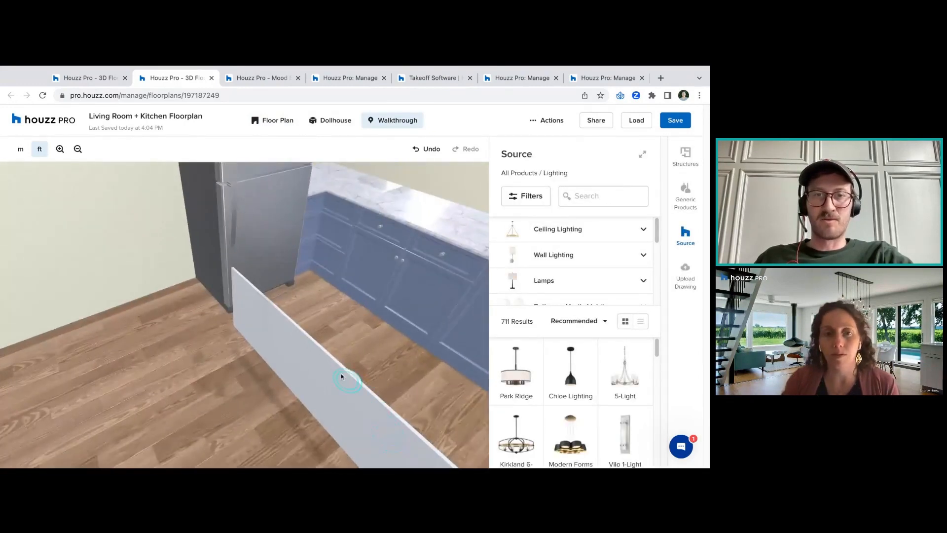
{"action": "left_click", "coordinate": [248, 122]}
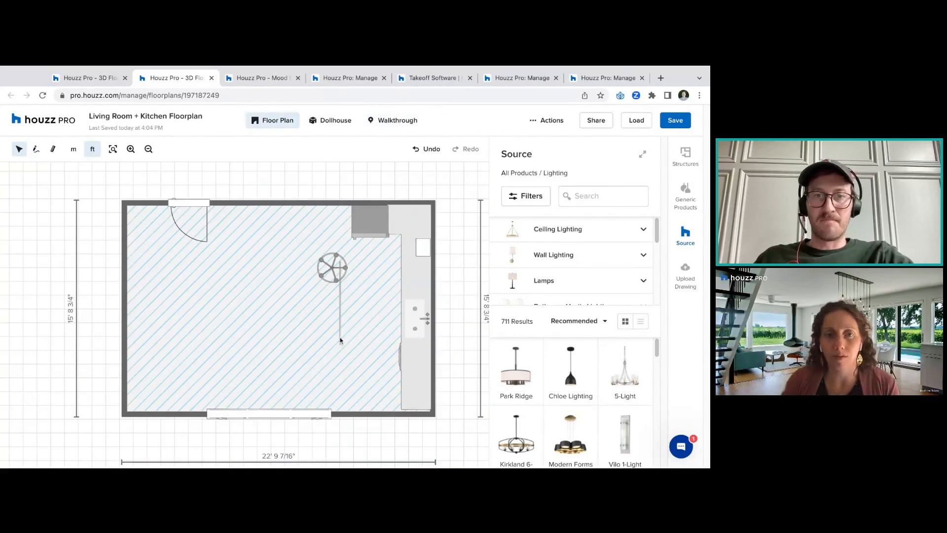
Move the chandelier clear of the backsplash towards the middle of the room and select the backsplash
{"action": "left_click", "coordinate": [332, 267]}
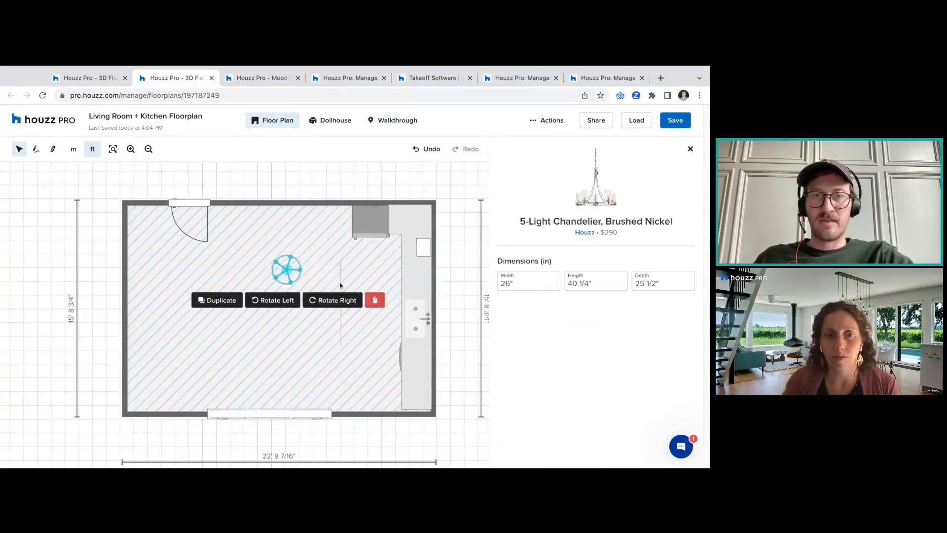
{"action": "left_click", "coordinate": [341, 285]}
{"action": "left_click", "coordinate": [340, 299]}
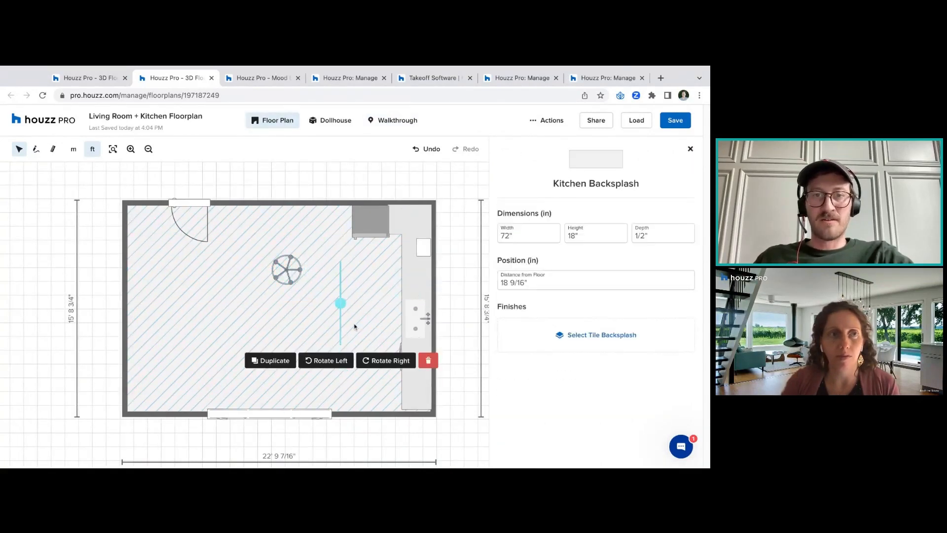
Delete the kitchen backsplash and the chandelier from the floor plan
{"action": "left_click", "coordinate": [429, 362]}
{"action": "left_click_drag", "start_coordinate": [290, 271], "coordinate": [330, 286]}
{"action": "left_click", "coordinate": [413, 316]}
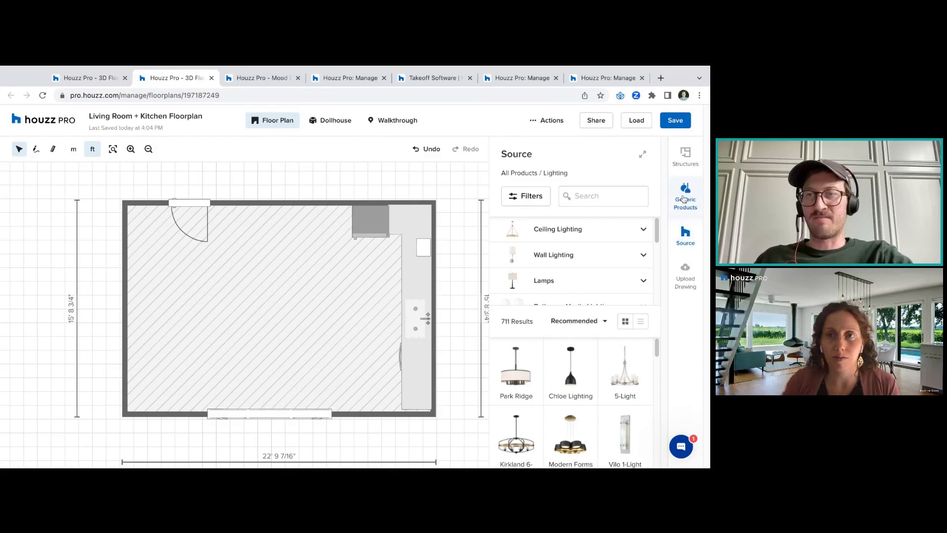
Search all Source products for wall art
{"action": "left_click", "coordinate": [694, 233]}
{"action": "left_click", "coordinate": [544, 183]}
{"action": "type", "text": "wall art"}
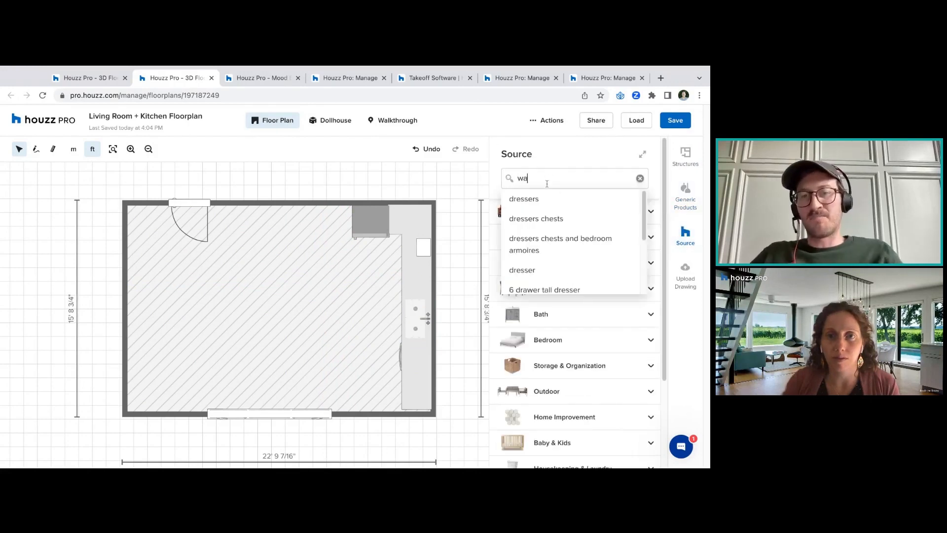
{"action": "key", "text": "Return"}
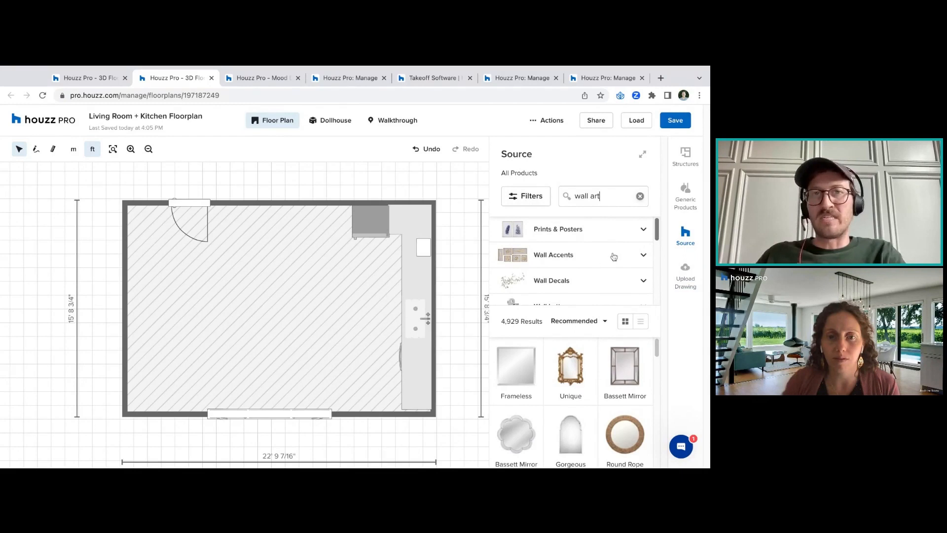
Open the Palo Alto Bedroom floor plan from the saved plans and view the whole home in the Dollhouse from above
{"action": "left_click", "coordinate": [94, 79]}
{"action": "left_click", "coordinate": [365, 356]}
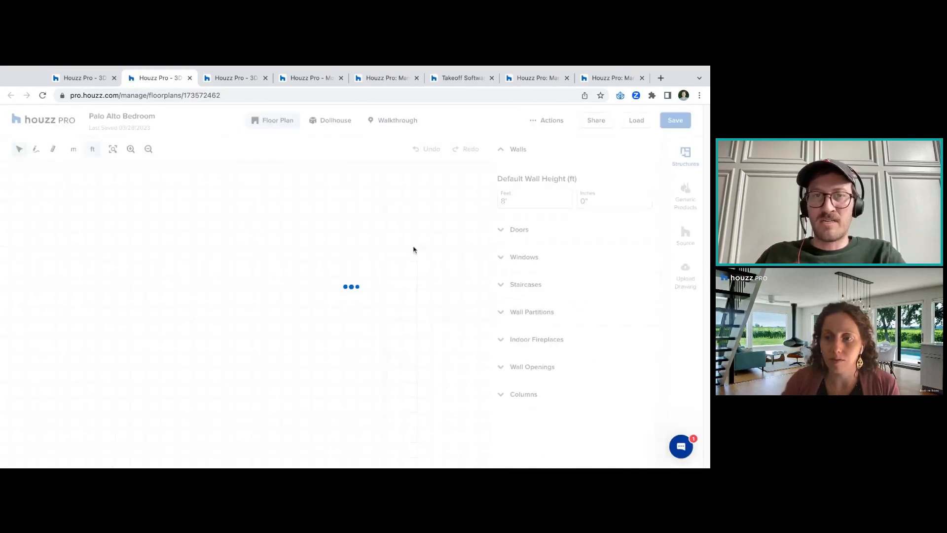
{"action": "left_click", "coordinate": [267, 84]}
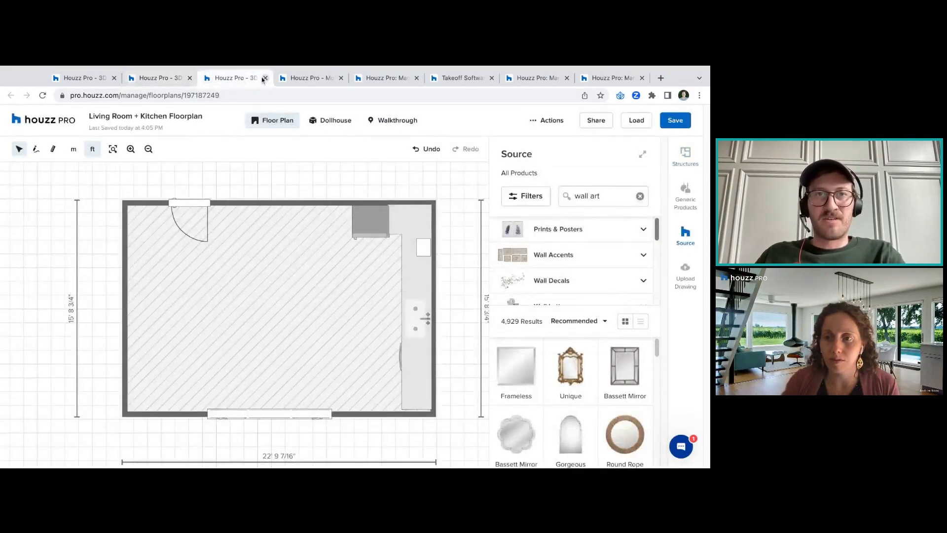
{"action": "left_click", "coordinate": [158, 78]}
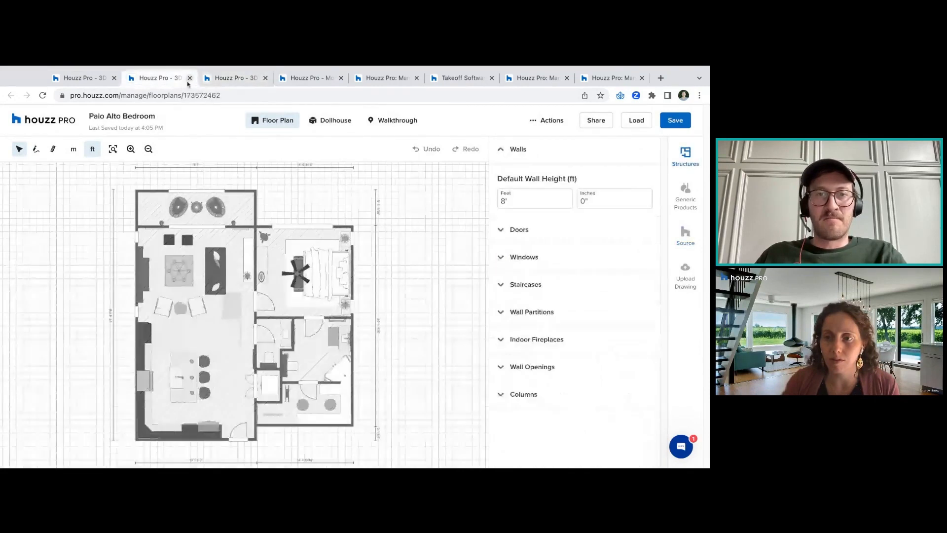
{"action": "left_click", "coordinate": [336, 126]}
{"action": "scroll", "coordinate": [228, 412], "scroll_direction": "up", "scroll_amount": 3}
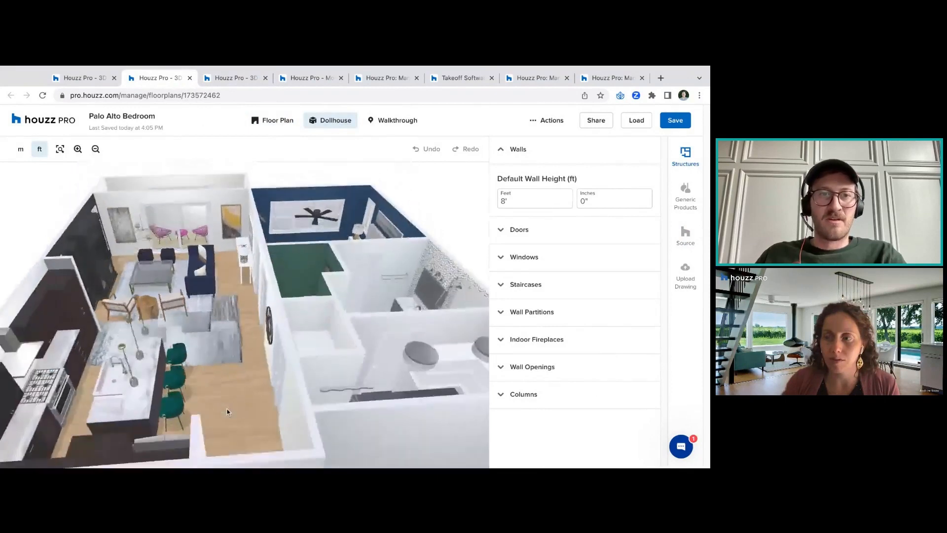
{"action": "left_click_drag", "start_coordinate": [228, 412], "coordinate": [217, 442]}
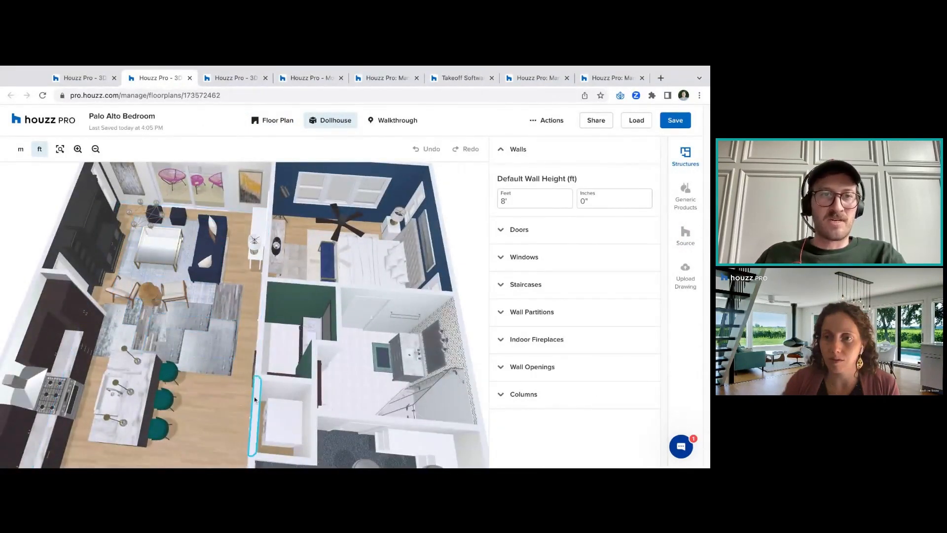
Tour the Palo Alto Bedroom plan in the Walkthrough, examining the living area's furniture, lighting and wall decor and the kitchen
{"action": "left_click", "coordinate": [394, 121]}
{"action": "left_click_drag", "start_coordinate": [364, 310], "coordinate": [382, 360]}
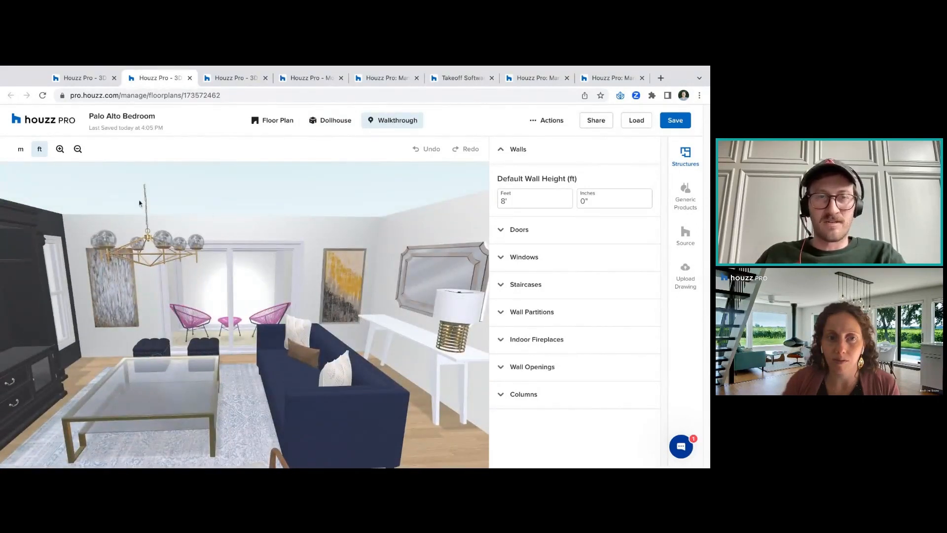
{"action": "left_click_drag", "start_coordinate": [283, 298], "coordinate": [114, 336]}
{"action": "left_click_drag", "start_coordinate": [299, 346], "coordinate": [277, 324]}
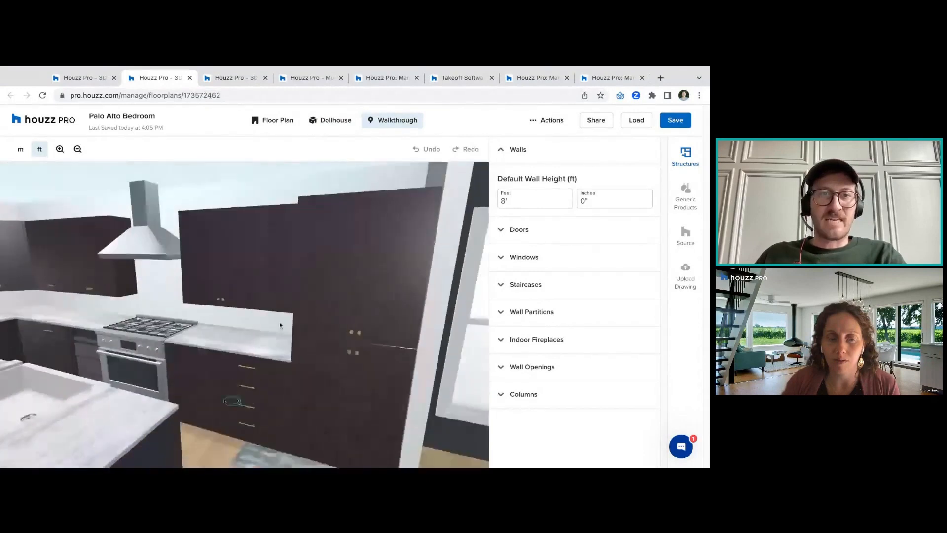
{"action": "left_click_drag", "start_coordinate": [389, 310], "coordinate": [174, 258]}
{"action": "left_click_drag", "start_coordinate": [215, 306], "coordinate": [115, 289]}
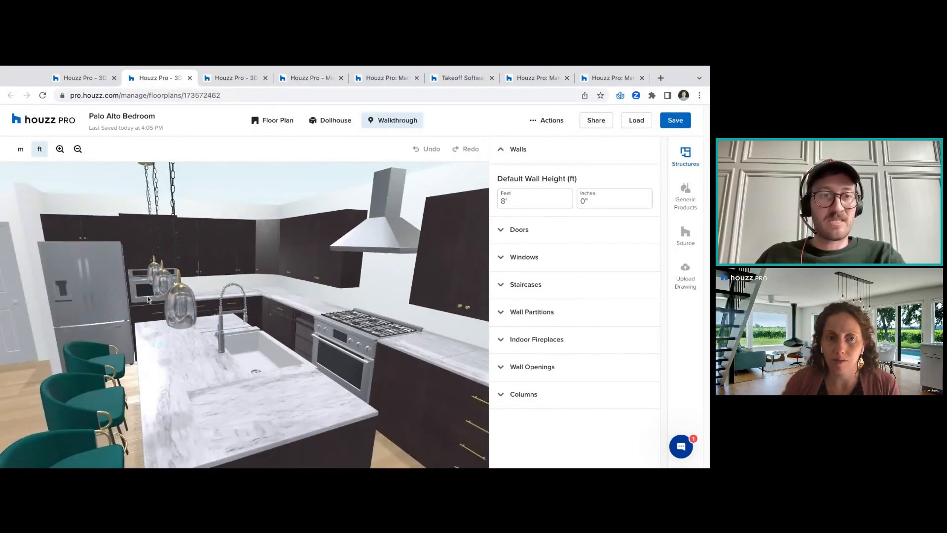
{"action": "left_click_drag", "start_coordinate": [296, 341], "coordinate": [232, 358]}
{"action": "left_click_drag", "start_coordinate": [303, 363], "coordinate": [252, 257]}
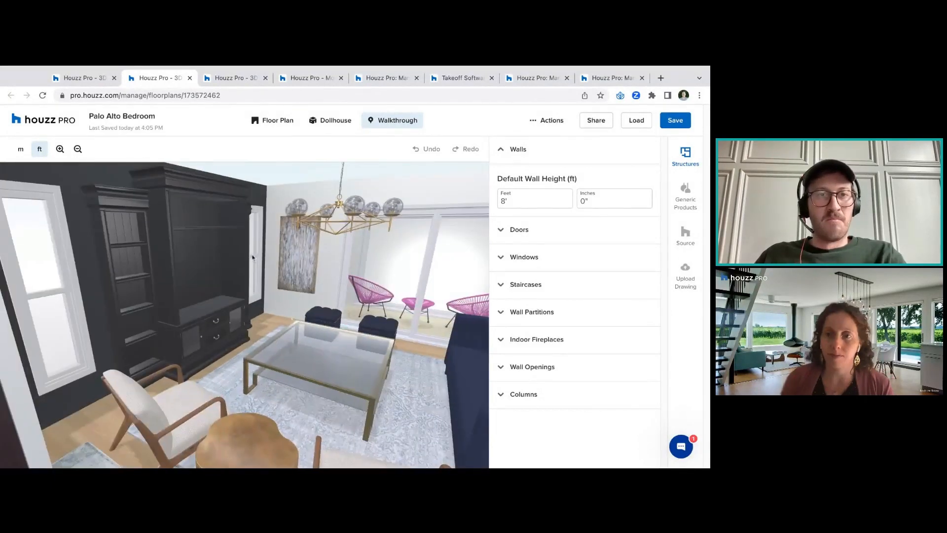
{"action": "left_click_drag", "start_coordinate": [423, 406], "coordinate": [379, 380]}
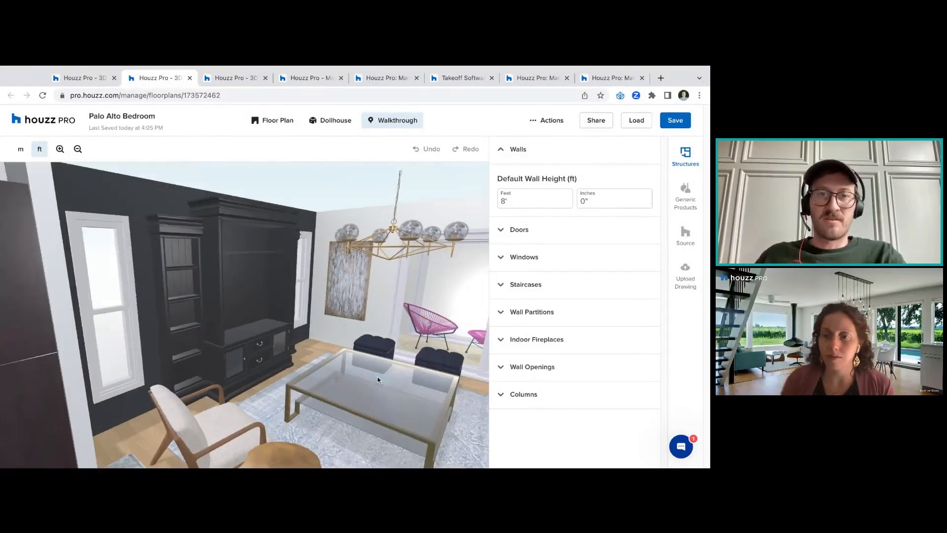
{"action": "left_click_drag", "start_coordinate": [385, 440], "coordinate": [376, 287]}
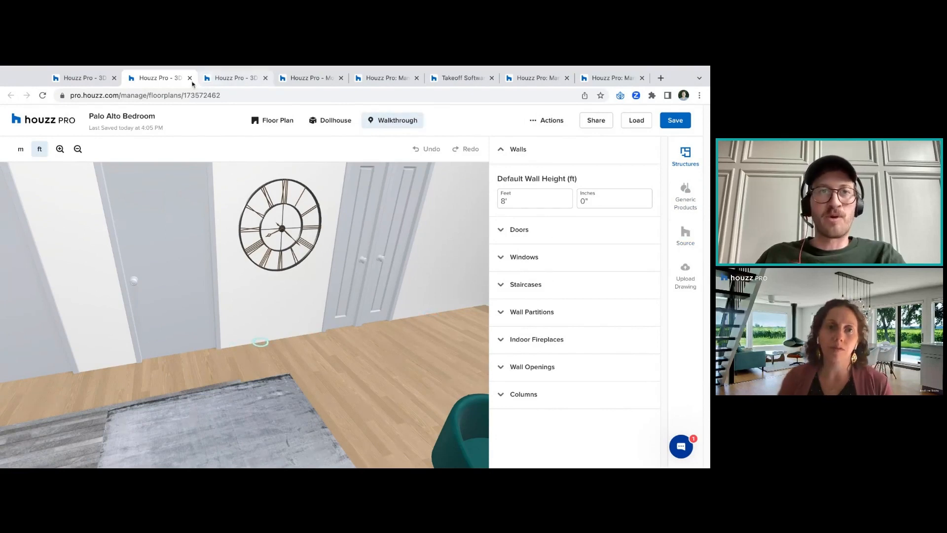
Return the Palo Alto Bedroom plan to its floor plan view and go back to the structures of the Living Room + Kitchen Floorplan
{"action": "left_click", "coordinate": [331, 120]}
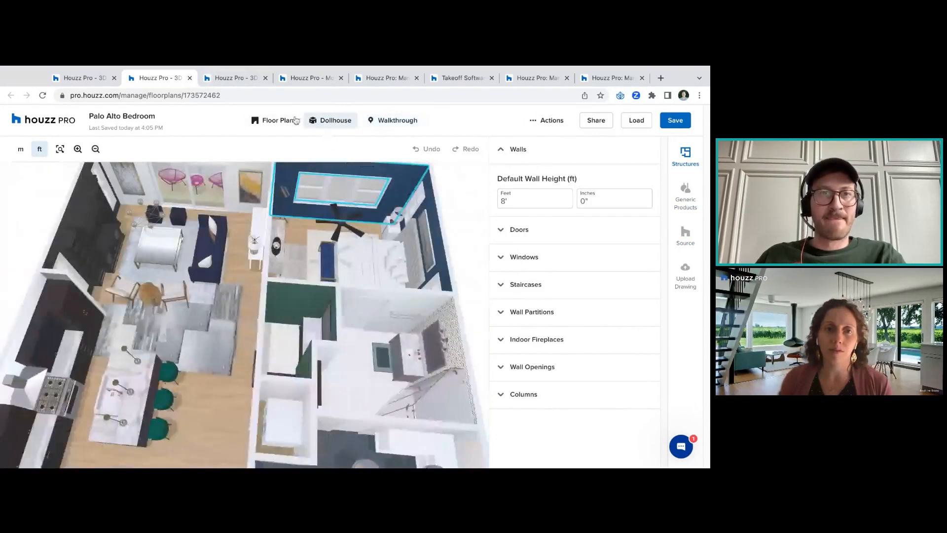
{"action": "left_click", "coordinate": [276, 120]}
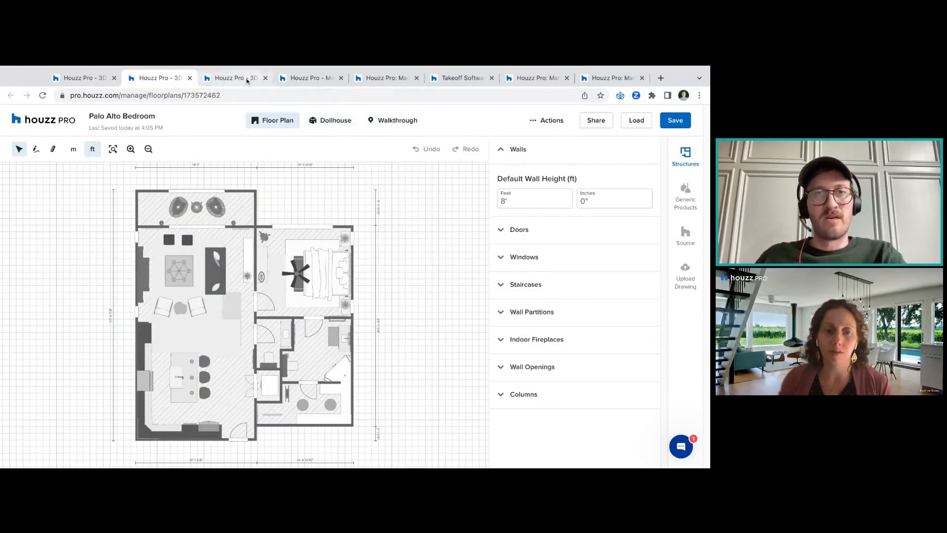
{"action": "left_click", "coordinate": [232, 77]}
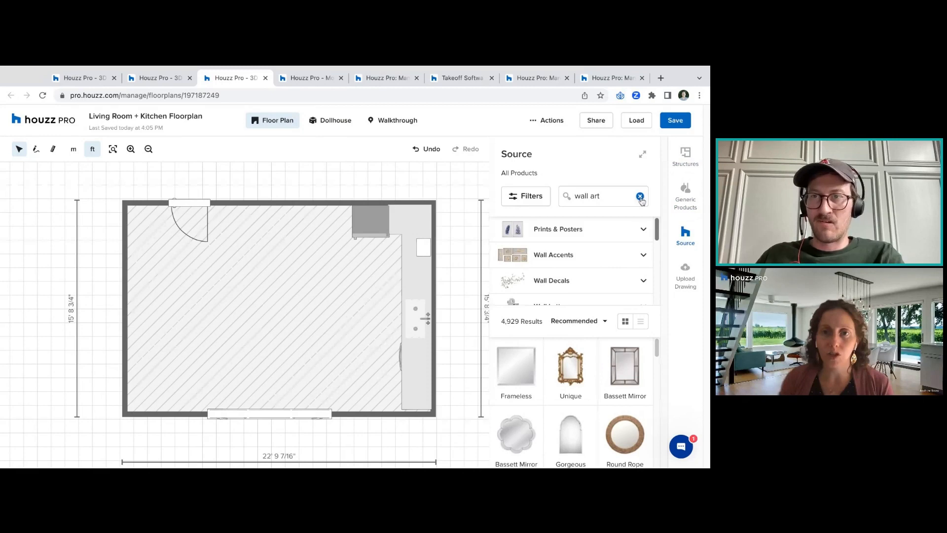
{"action": "left_click", "coordinate": [685, 156]}
{"action": "left_click_drag", "start_coordinate": [216, 182], "coordinate": [256, 183]}
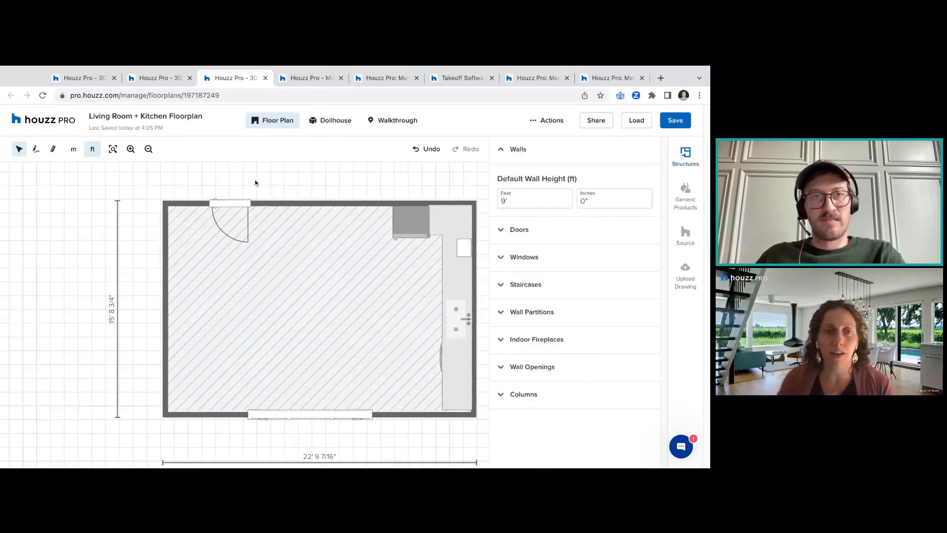
Close the Living Room + Kitchen, Palo Alto Bedroom and 3D Floor Plans pages, leaving the Mood Boards page open
{"action": "left_click", "coordinate": [265, 78]}
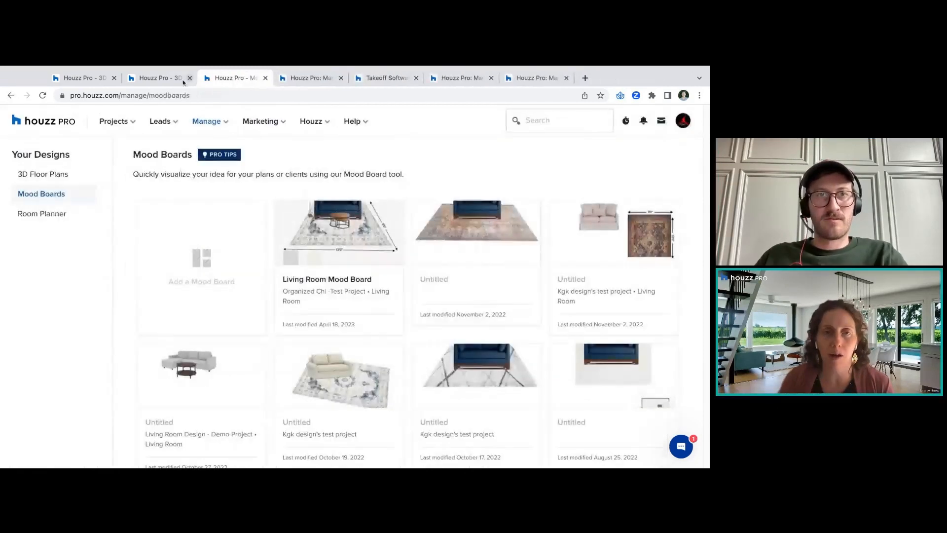
{"action": "left_click", "coordinate": [183, 82]}
{"action": "left_click", "coordinate": [189, 78]}
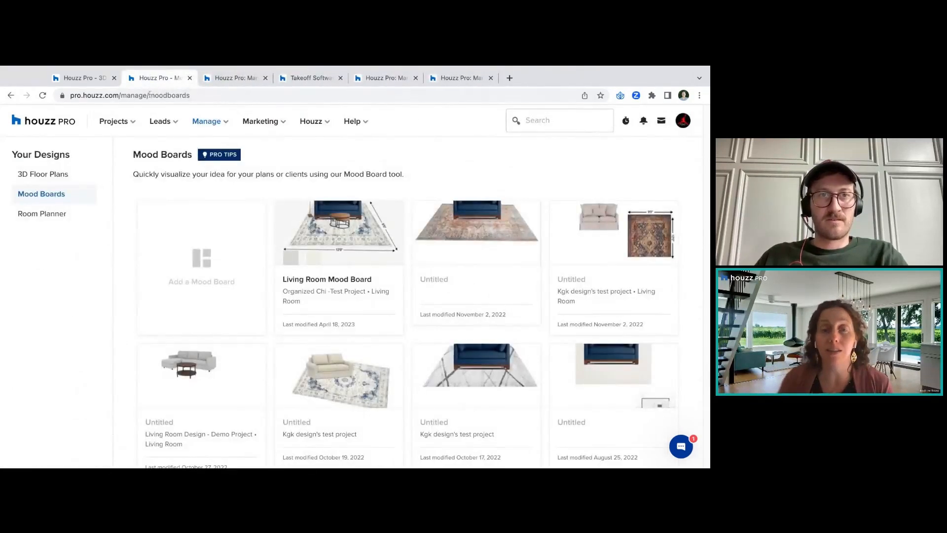
{"action": "left_click", "coordinate": [86, 79]}
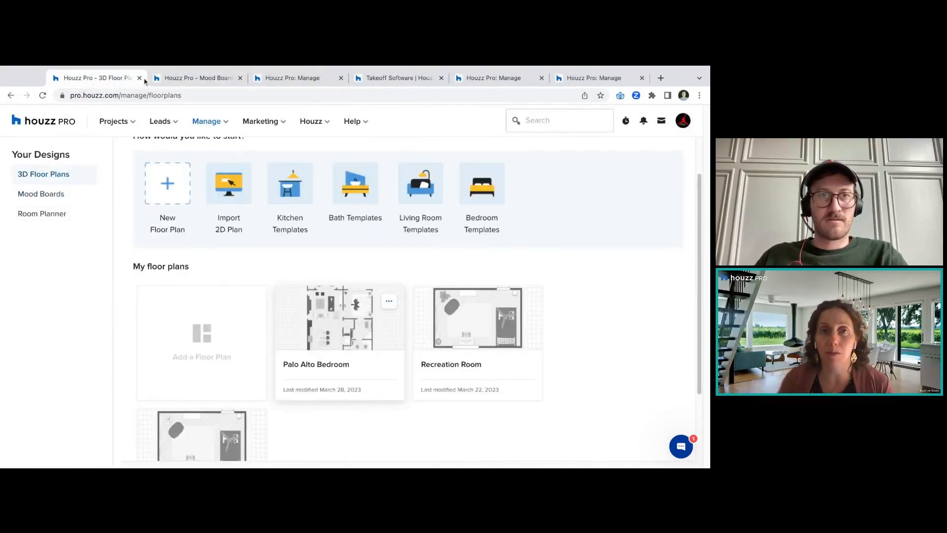
{"action": "left_click", "coordinate": [140, 78]}
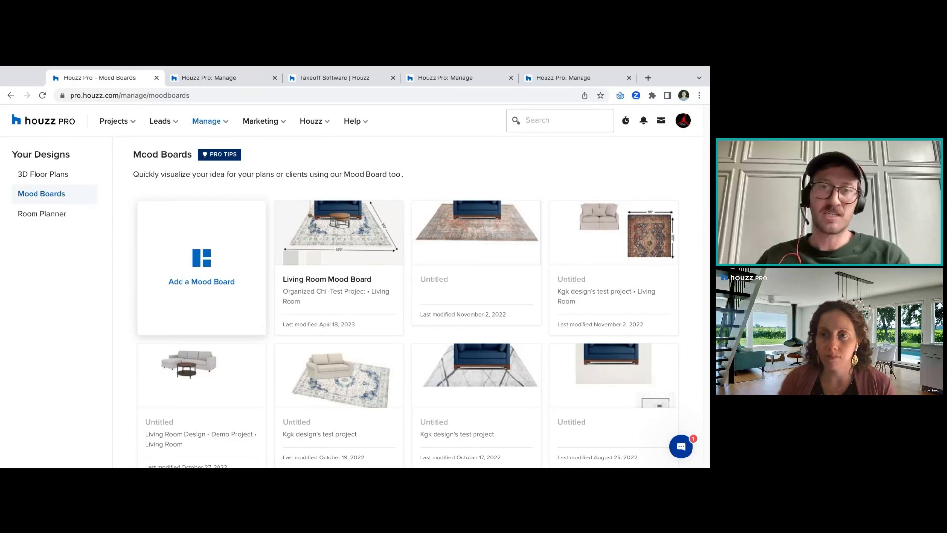
Start a new mood board and open its choice of projects
{"action": "left_click", "coordinate": [201, 266]}
{"action": "left_click", "coordinate": [327, 272]}
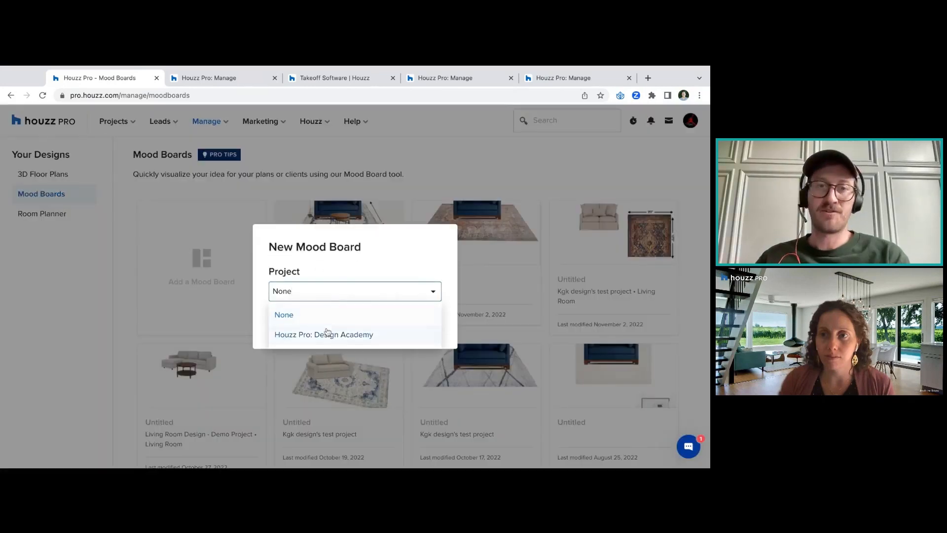
{"action": "left_click", "coordinate": [328, 332]}
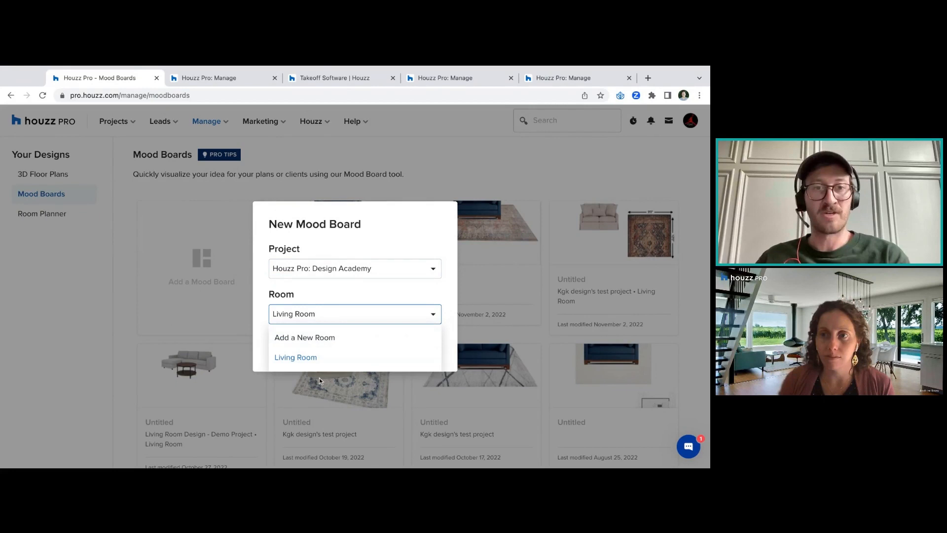
{"action": "left_click", "coordinate": [306, 308]}
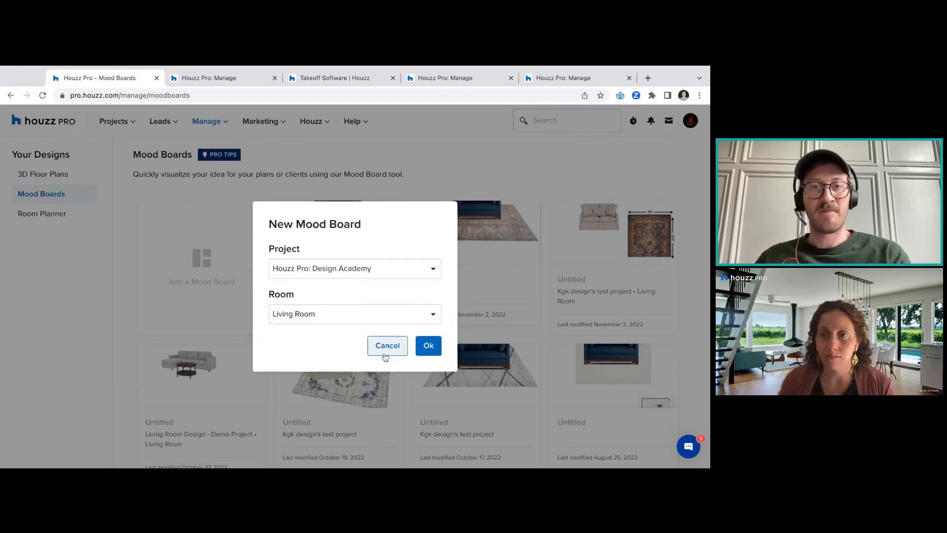
{"action": "left_click", "coordinate": [386, 345]}
{"action": "left_click", "coordinate": [217, 288]}
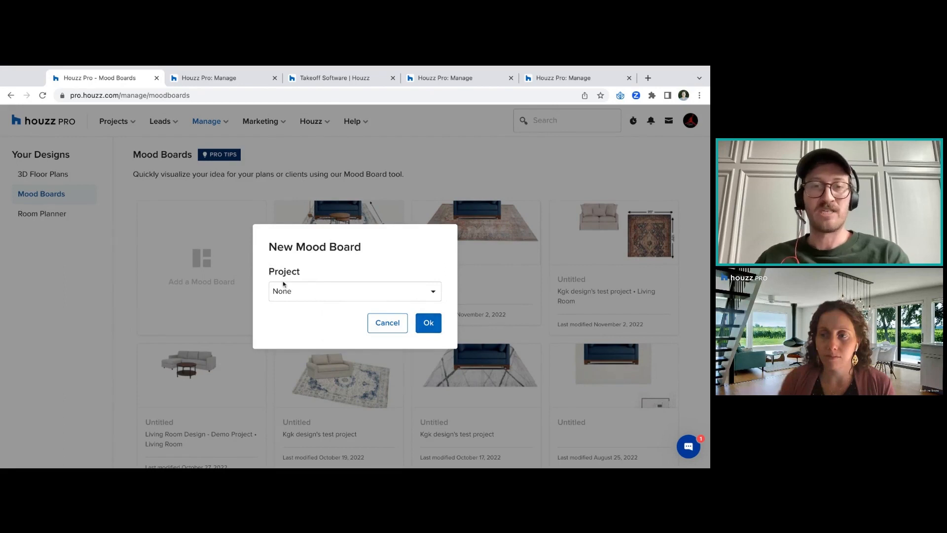
{"action": "left_click", "coordinate": [429, 323]}
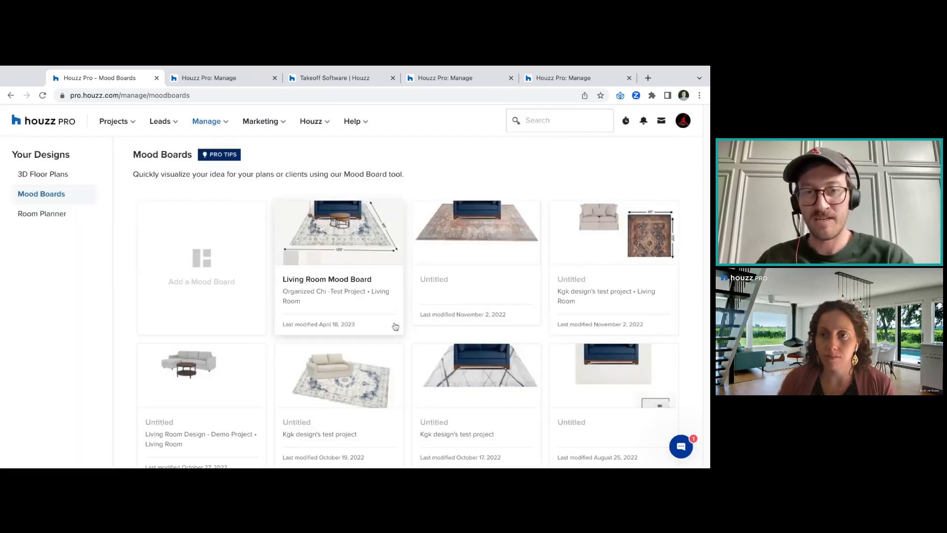
Create a new mood board for the Houzz Pro: Design Academy project's Living Room
{"action": "left_click", "coordinate": [175, 280]}
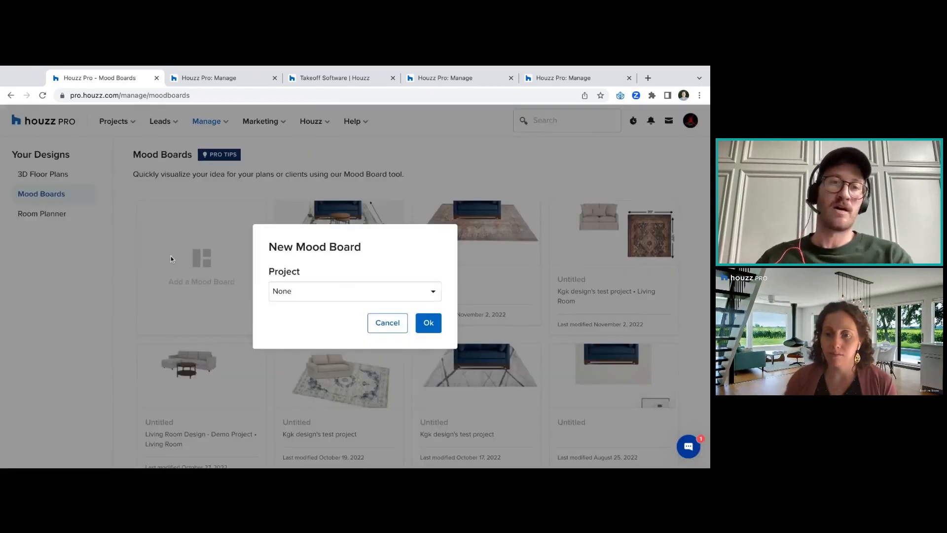
{"action": "left_click", "coordinate": [390, 295]}
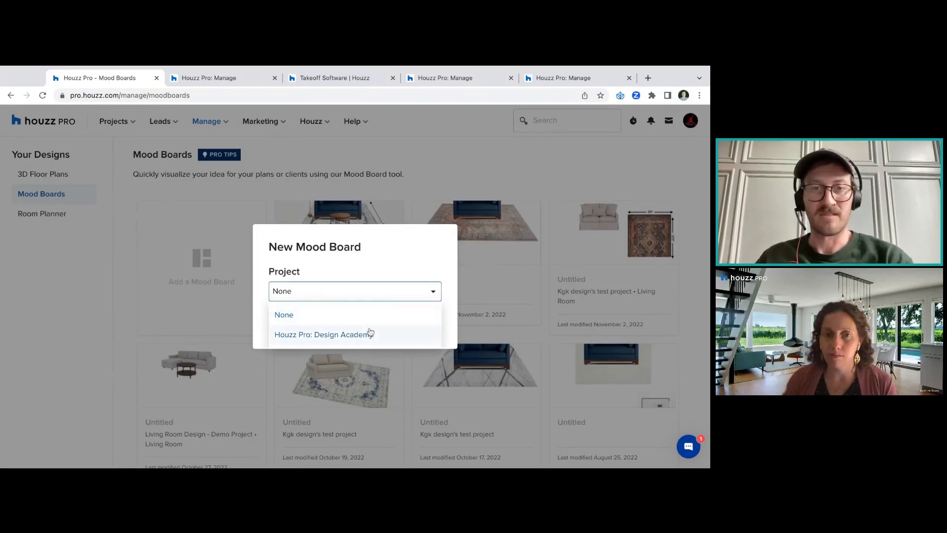
{"action": "left_click", "coordinate": [370, 332]}
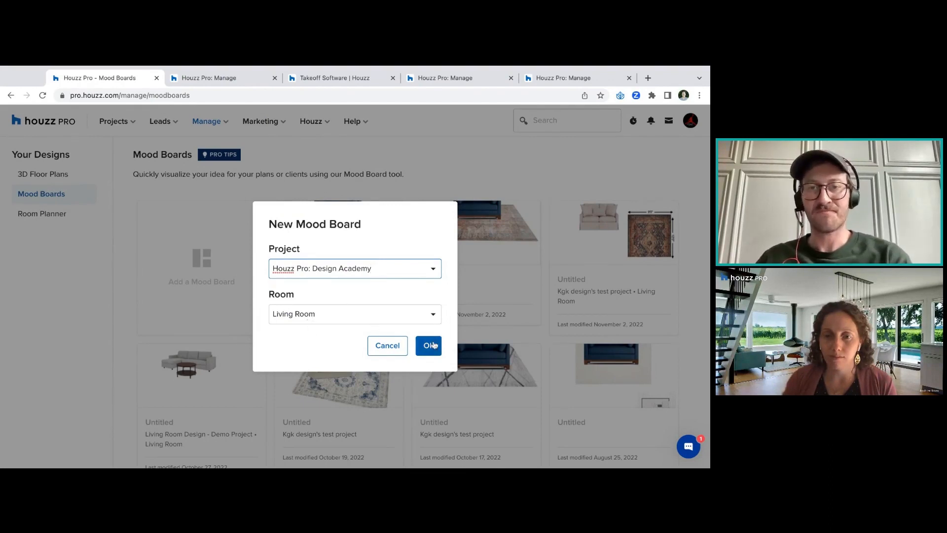
{"action": "left_click", "coordinate": [426, 344]}
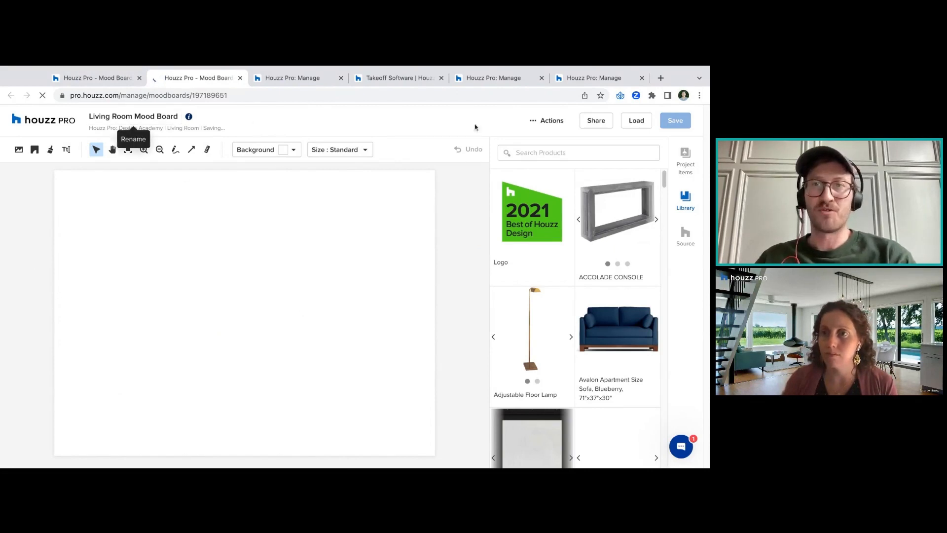
Look through the mood board's help resources and the actions available for the board
{"action": "mouse_move", "coordinate": [188, 117]}
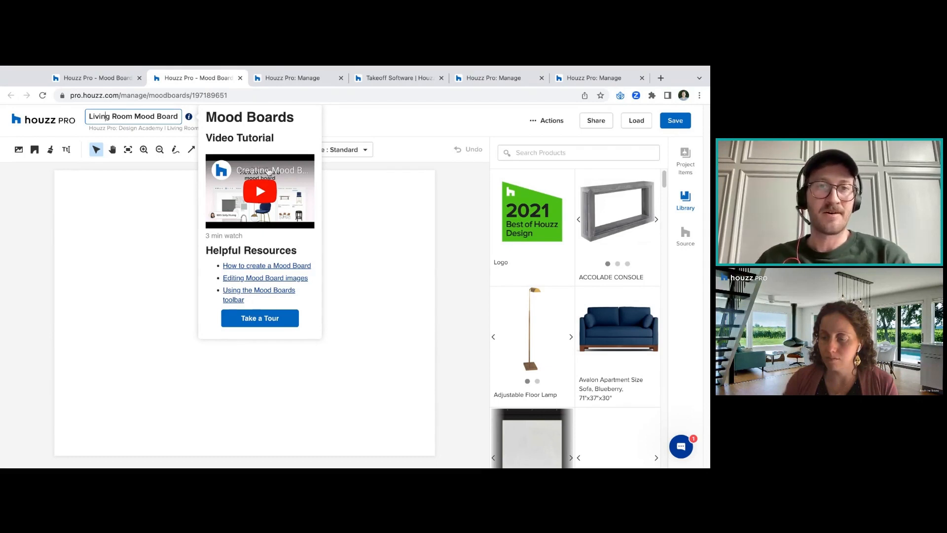
{"action": "left_click", "coordinate": [356, 230]}
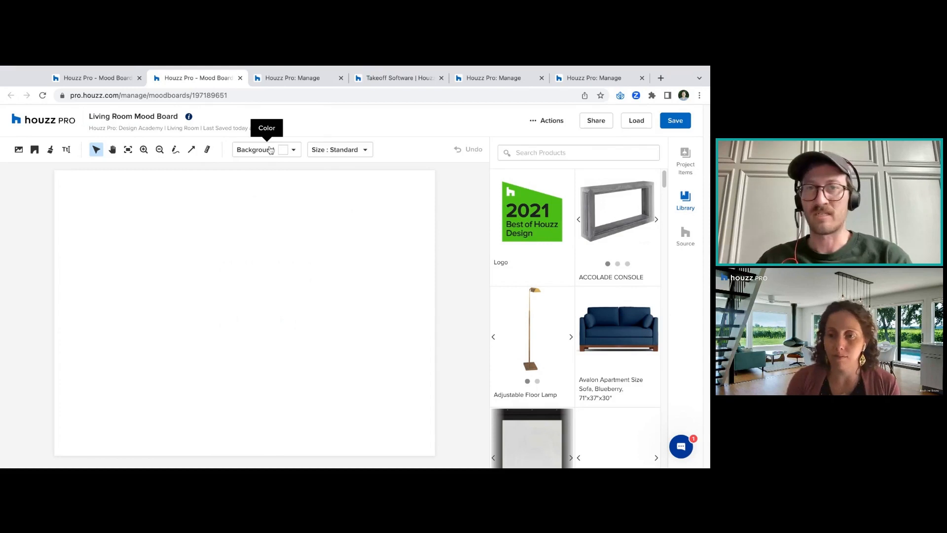
{"action": "left_click", "coordinate": [543, 120]}
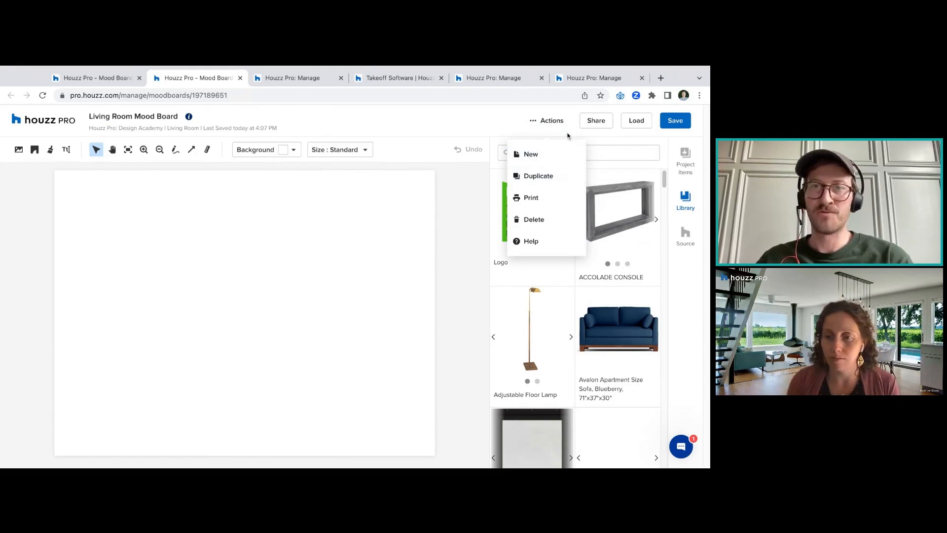
{"action": "left_click", "coordinate": [535, 120]}
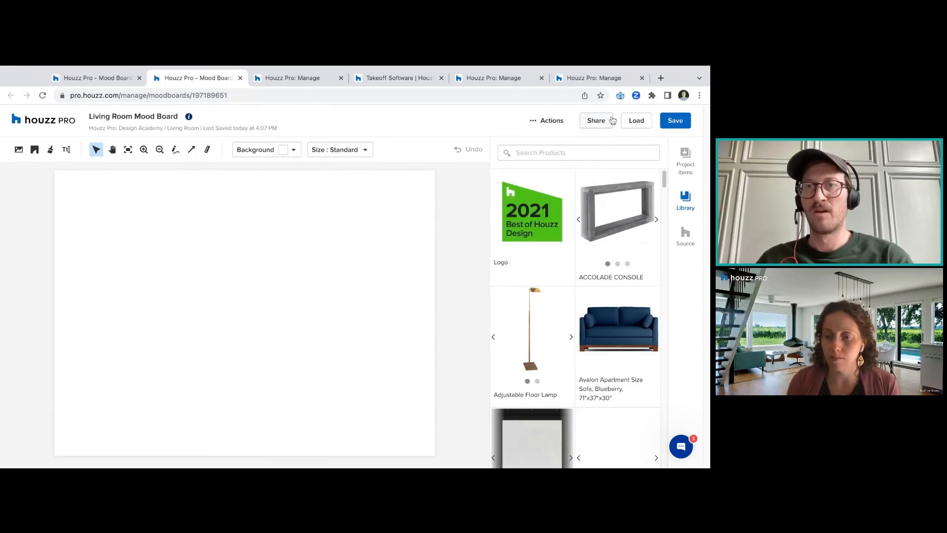
Examine the mood board's sharing options and the saved boards that can be loaded
{"action": "left_click", "coordinate": [608, 120]}
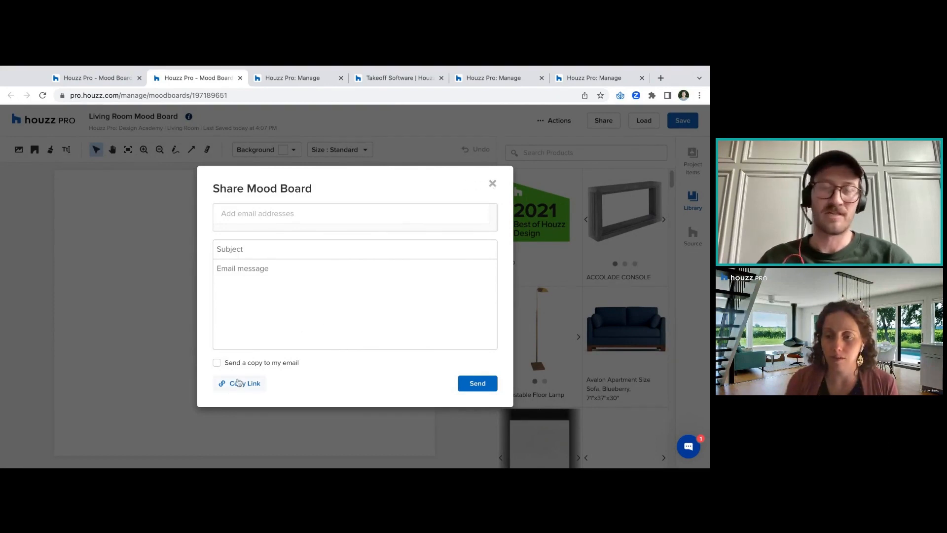
{"action": "left_click", "coordinate": [492, 184]}
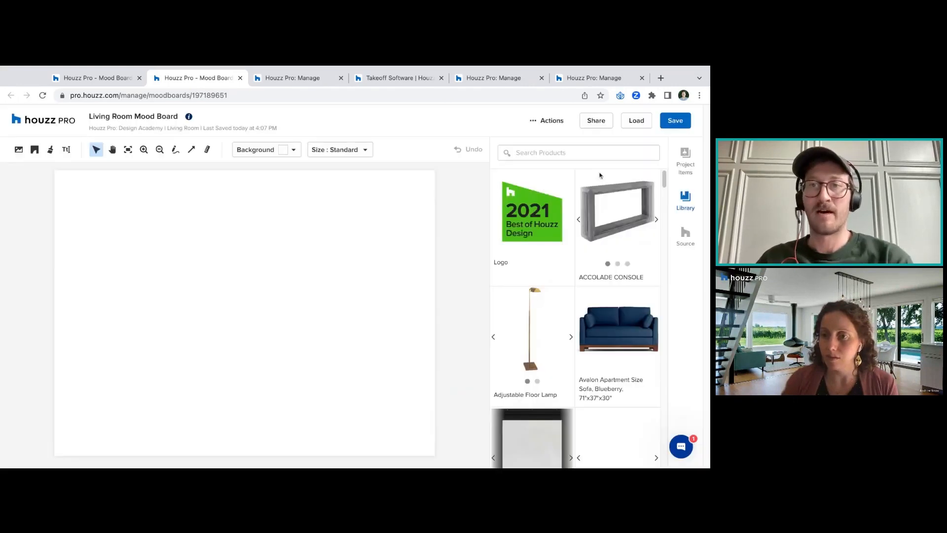
{"action": "left_click", "coordinate": [640, 122]}
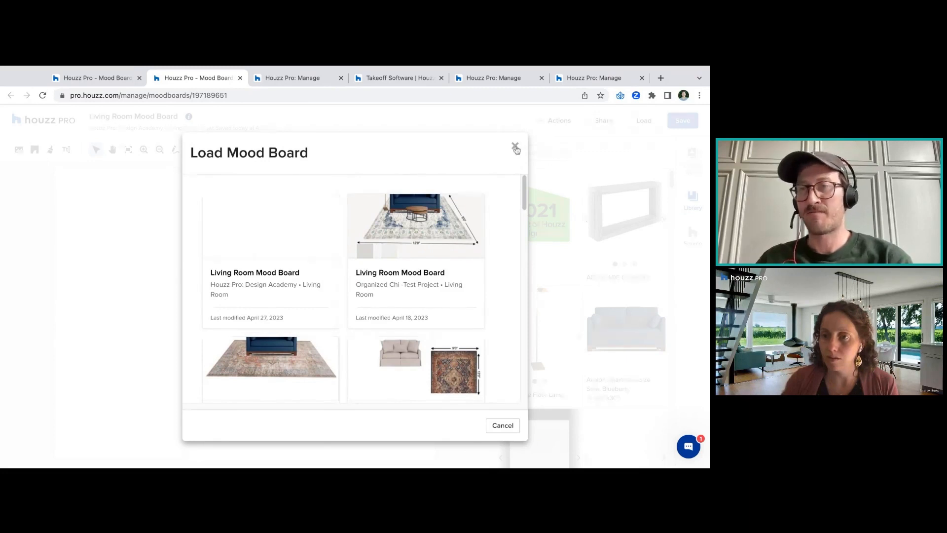
{"action": "left_click", "coordinate": [516, 147]}
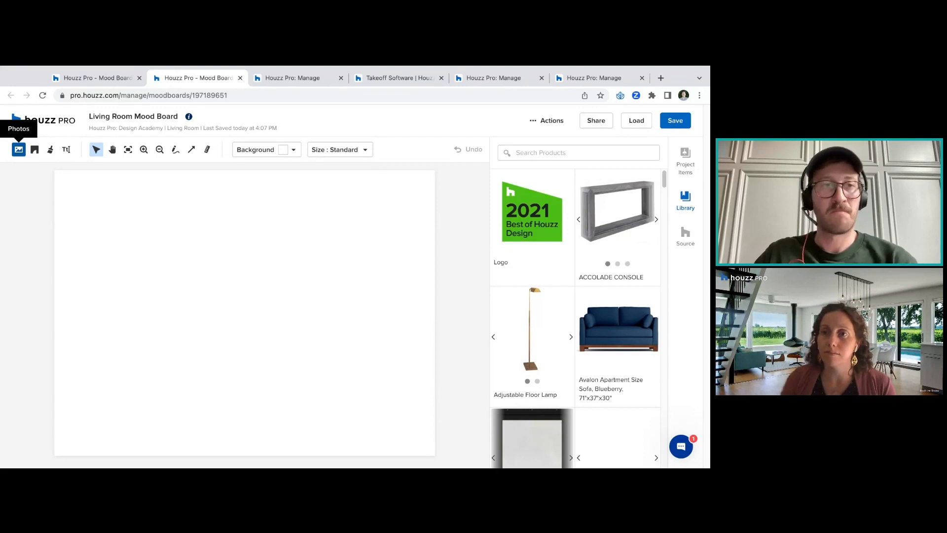
Review the upload and Ideabooks sources for adding a photo to the board
{"action": "left_click", "coordinate": [19, 149]}
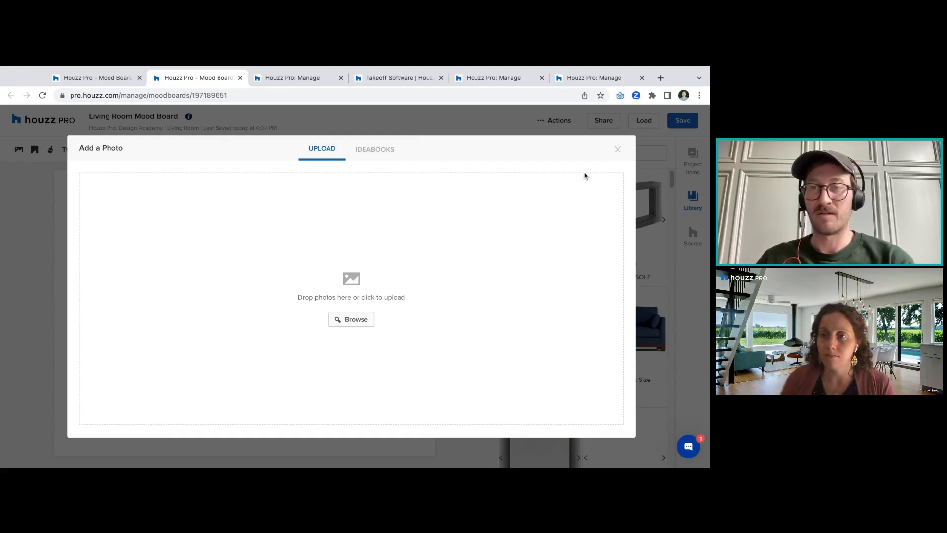
{"action": "left_click", "coordinate": [371, 149]}
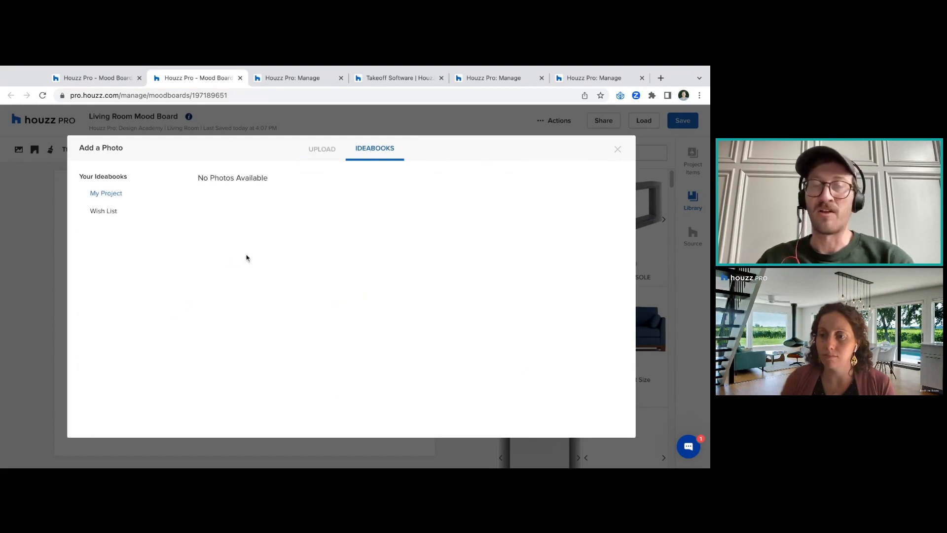
{"action": "left_click", "coordinate": [619, 149]}
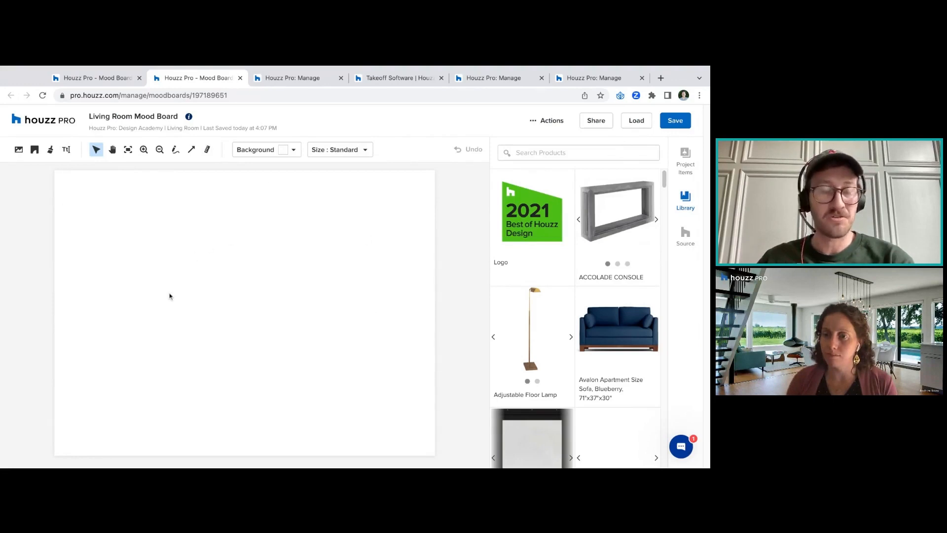
{"action": "left_click", "coordinate": [18, 150]}
{"action": "left_click", "coordinate": [380, 150]}
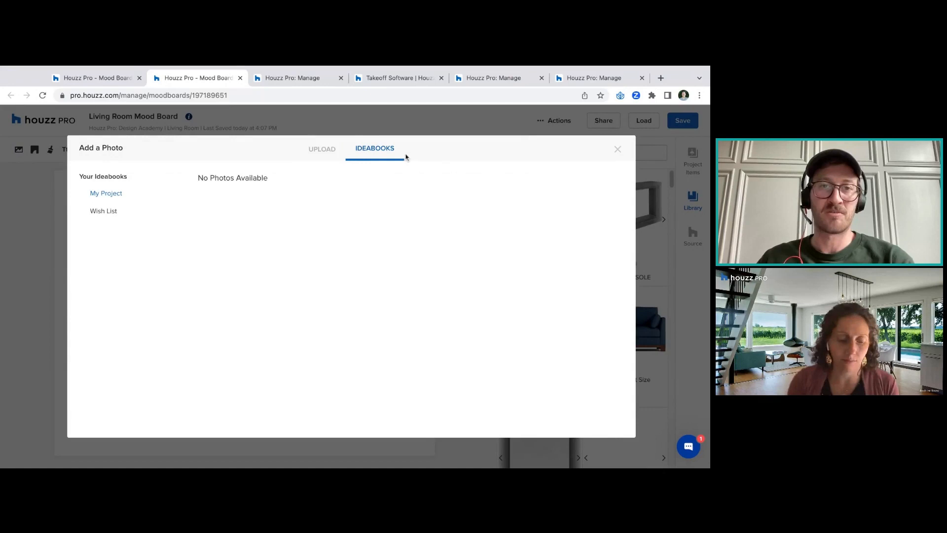
{"action": "left_click", "coordinate": [345, 149]}
{"action": "left_click", "coordinate": [620, 150]}
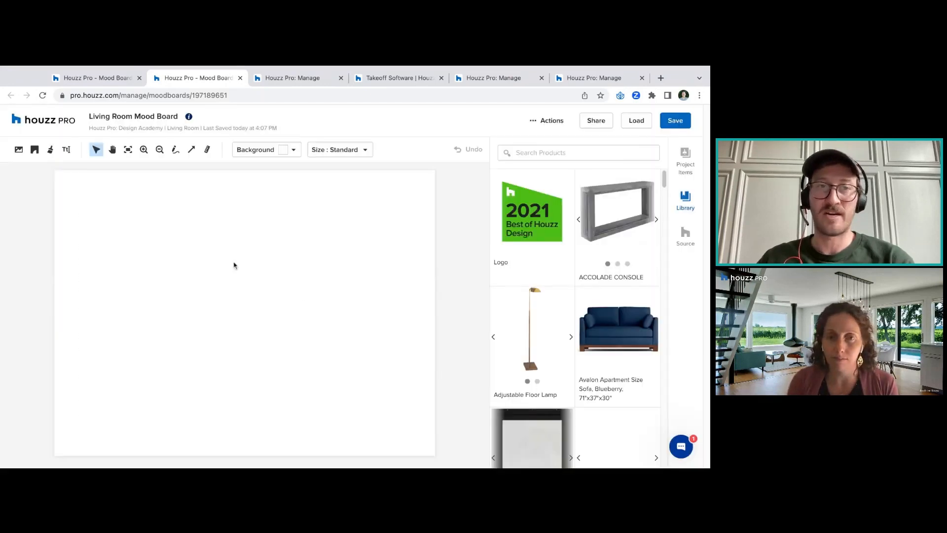
Add the Palo Alto Bedroom floor plan to the mood board and delete it again
{"action": "left_click", "coordinate": [34, 150]}
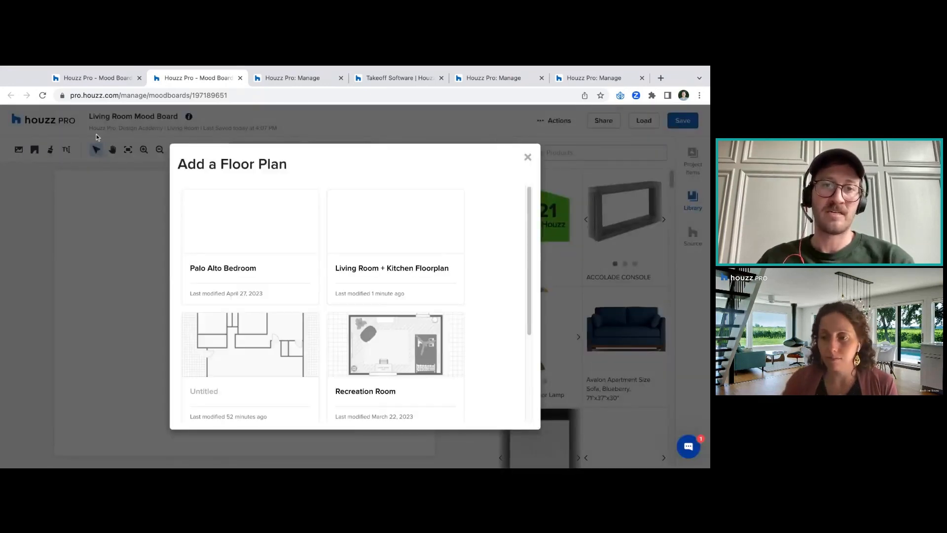
{"action": "left_click", "coordinate": [288, 241]}
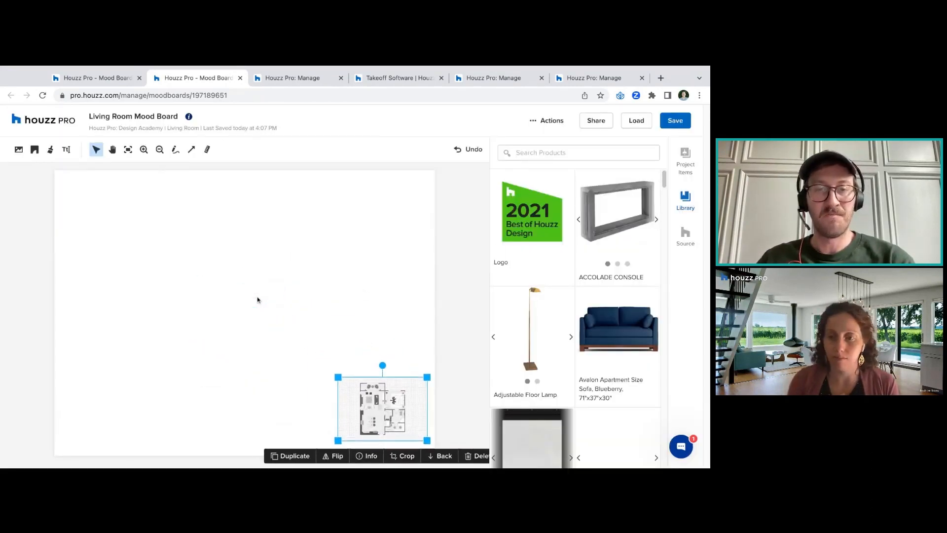
{"action": "scroll", "coordinate": [661, 186], "scroll_direction": "down", "scroll_amount": 1}
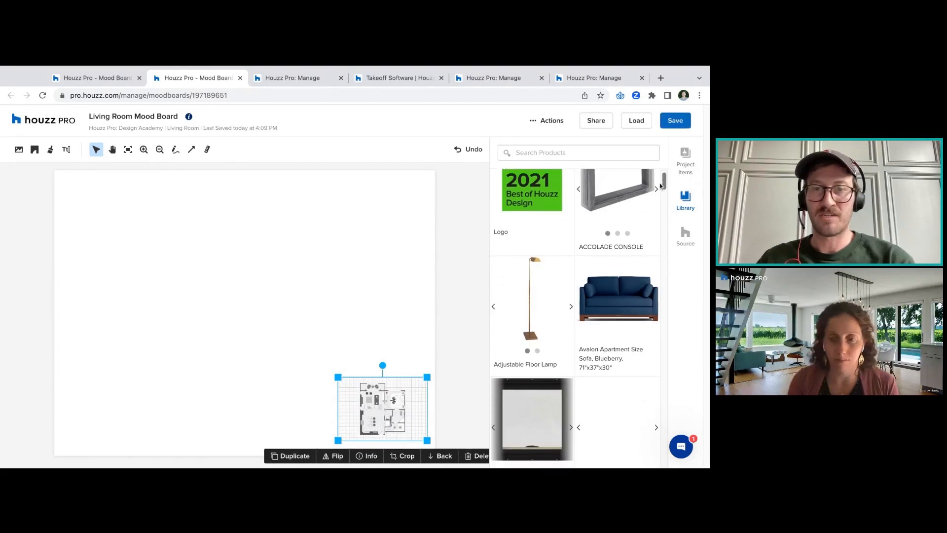
{"action": "left_click", "coordinate": [480, 457]}
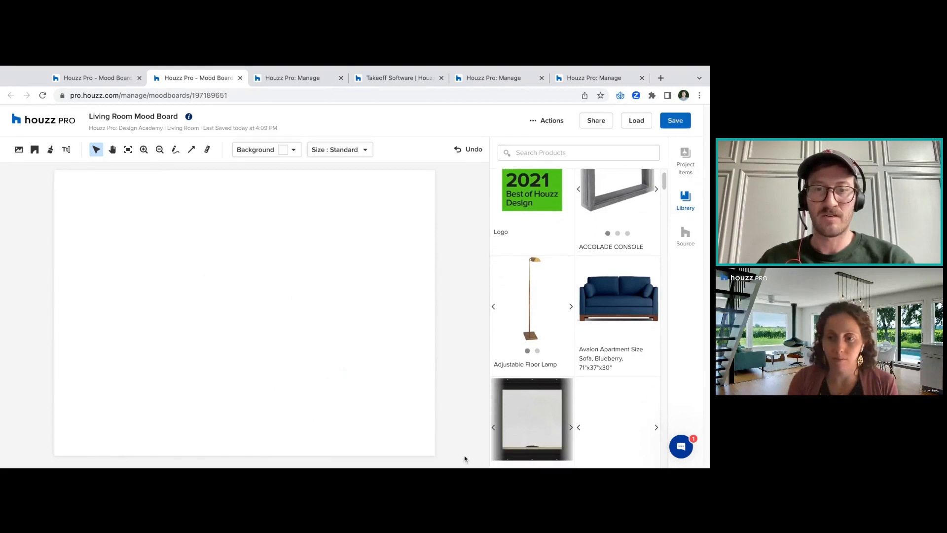
Add the Benjamin Moore Revere Pewter HC-172 color swatch in the lower-left corner of the board
{"action": "left_click", "coordinate": [49, 154]}
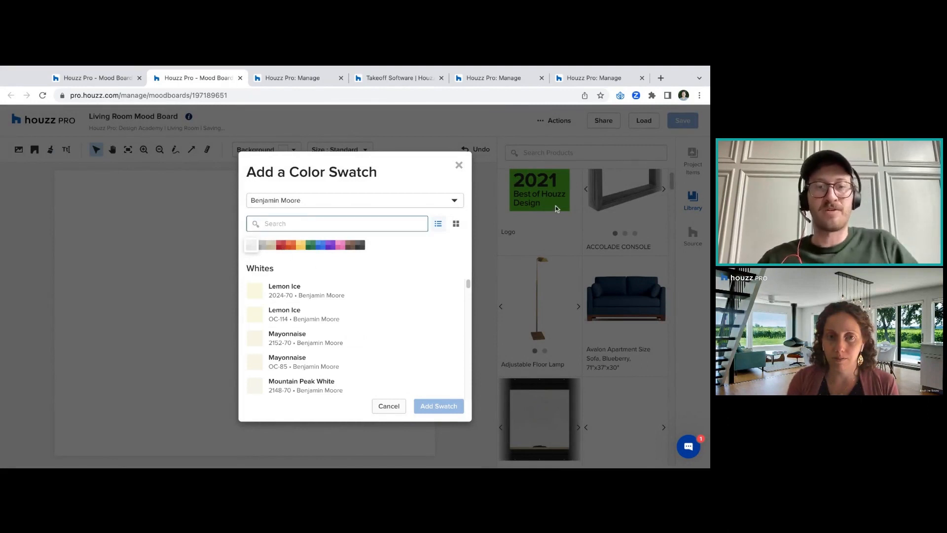
{"action": "type", "text": "revere"}
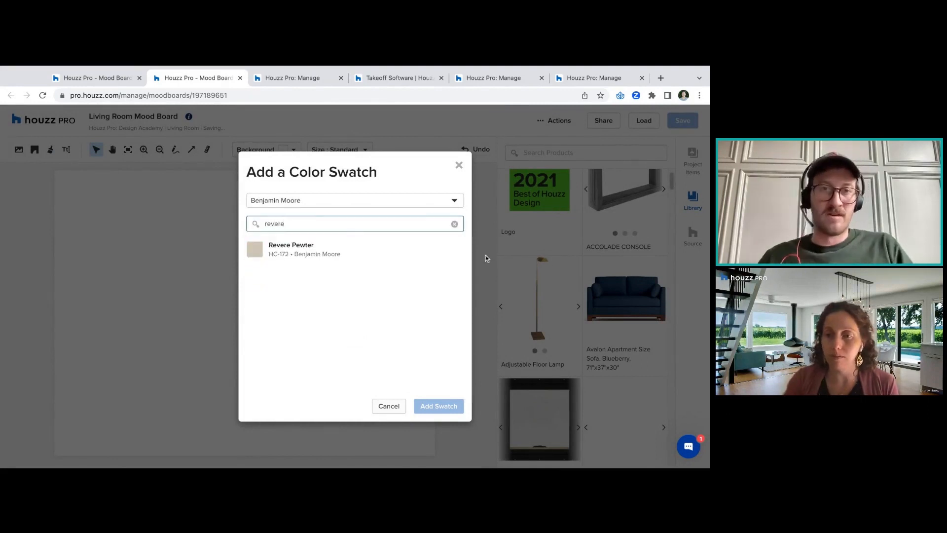
{"action": "left_click", "coordinate": [444, 251]}
{"action": "left_click", "coordinate": [446, 409]}
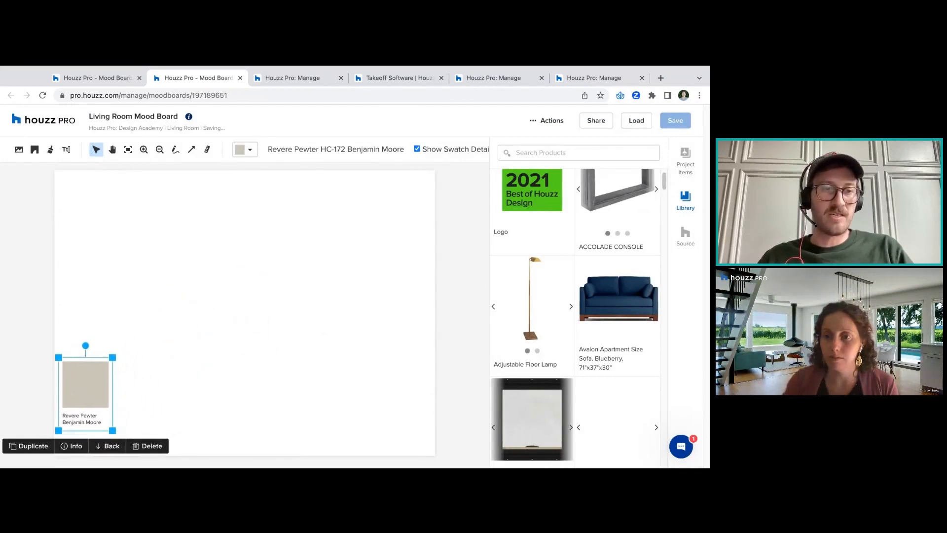
Add the text label "Trim" directly below the Revere Pewter swatch
{"action": "left_click", "coordinate": [66, 149]}
{"action": "type", "text": "Trim"}
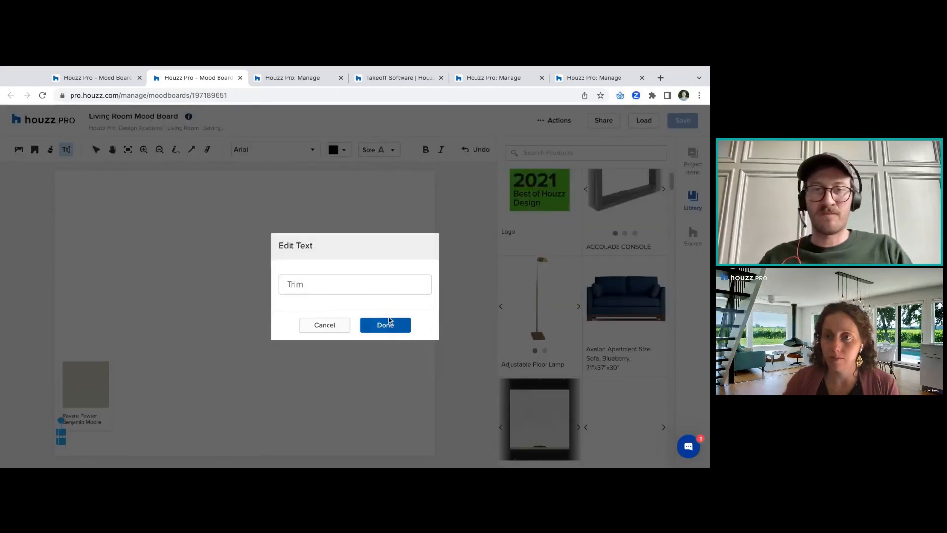
{"action": "left_click", "coordinate": [384, 325]}
{"action": "left_click_drag", "start_coordinate": [67, 439], "coordinate": [95, 447]}
{"action": "left_click", "coordinate": [138, 428]}
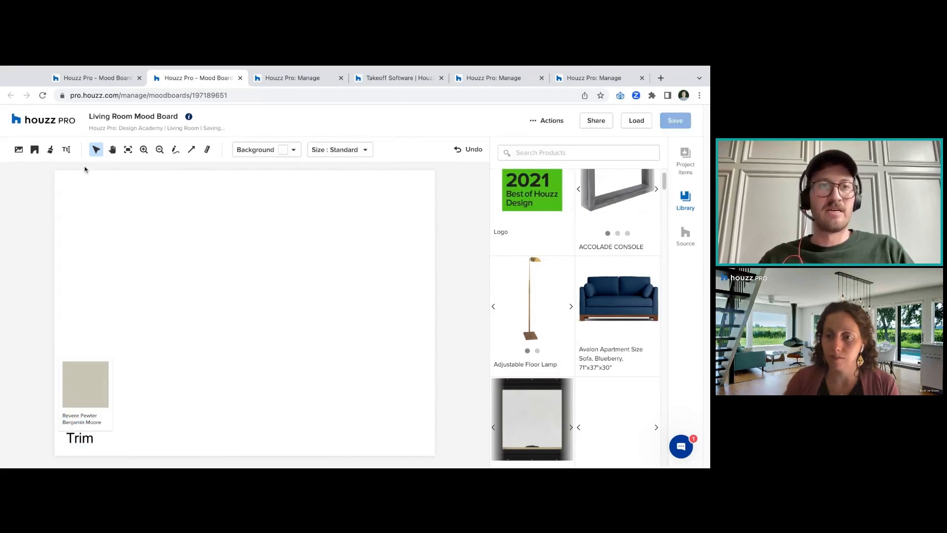
Add the Benjamin Moore White Winged Dove 1457 color swatch and place it right beside the Revere Pewter swatch
{"action": "left_click", "coordinate": [66, 149]}
{"action": "left_click", "coordinate": [34, 149]}
{"action": "left_click", "coordinate": [55, 149]}
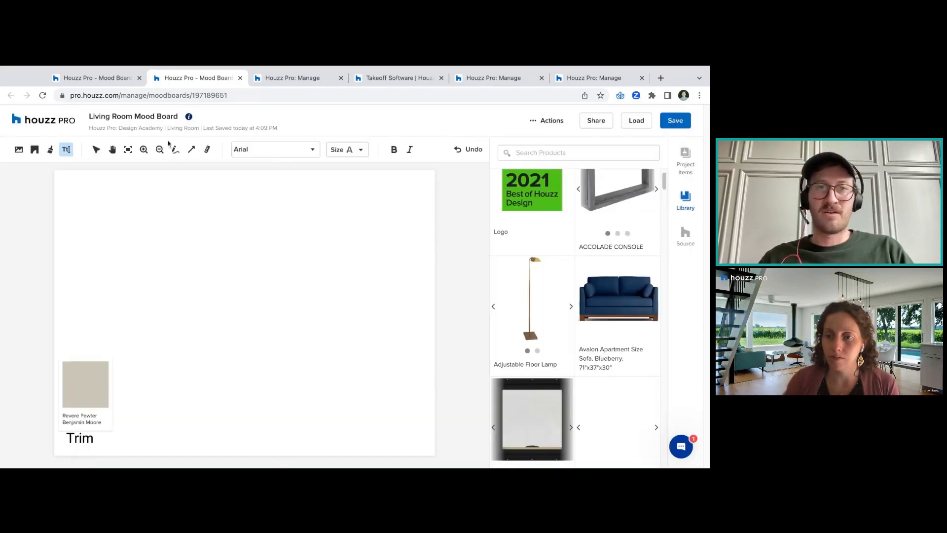
{"action": "left_click", "coordinate": [50, 149]}
{"action": "left_click", "coordinate": [303, 223]}
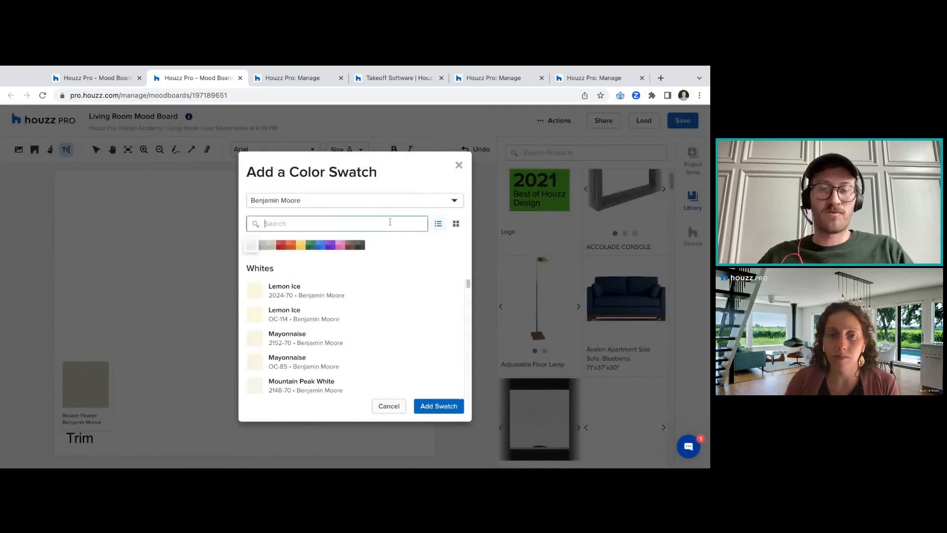
{"action": "type", "text": "dove"}
{"action": "left_click", "coordinate": [408, 279]}
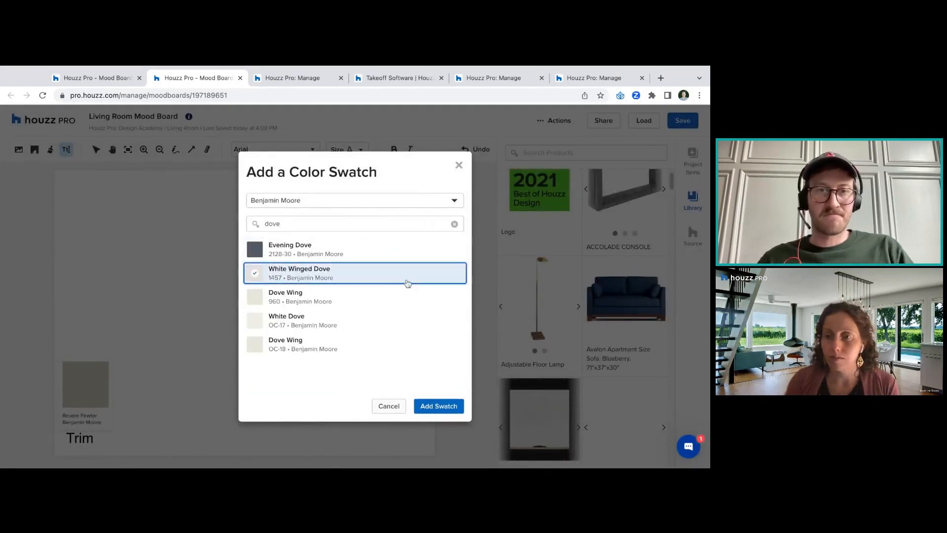
{"action": "left_click", "coordinate": [438, 405]}
{"action": "left_click_drag", "start_coordinate": [239, 322], "coordinate": [141, 401]}
Add the text label "wall color" below the White Winged Dove swatch
{"action": "left_click", "coordinate": [66, 150]}
{"action": "left_click", "coordinate": [151, 437]}
{"action": "type", "text": "wall color"}
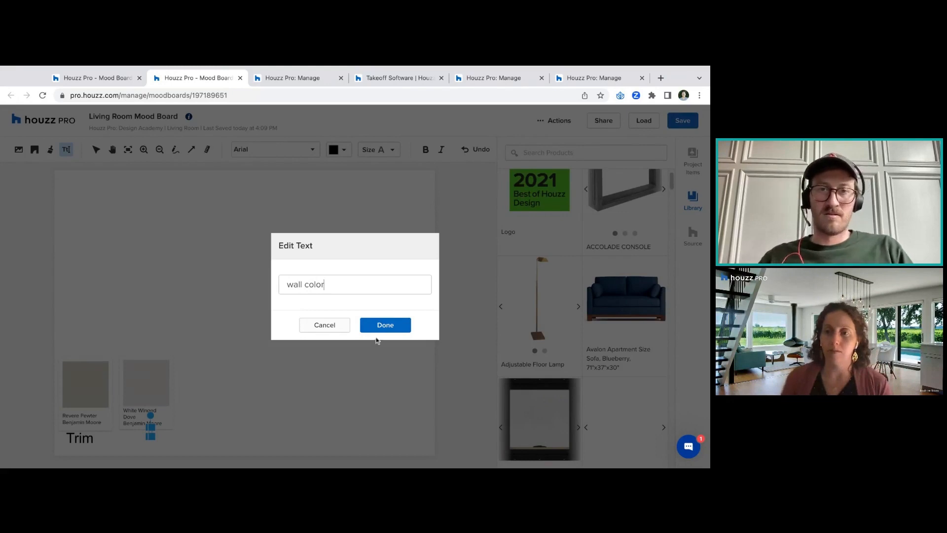
{"action": "left_click", "coordinate": [377, 325]}
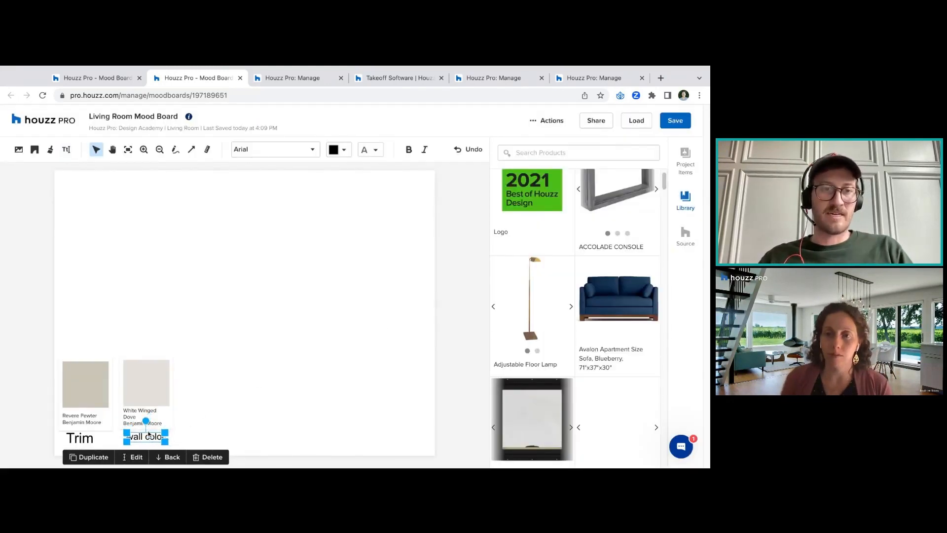
Test panning the board, view the available canvas sizes, and fit the whole board back into view
{"action": "left_click", "coordinate": [174, 422]}
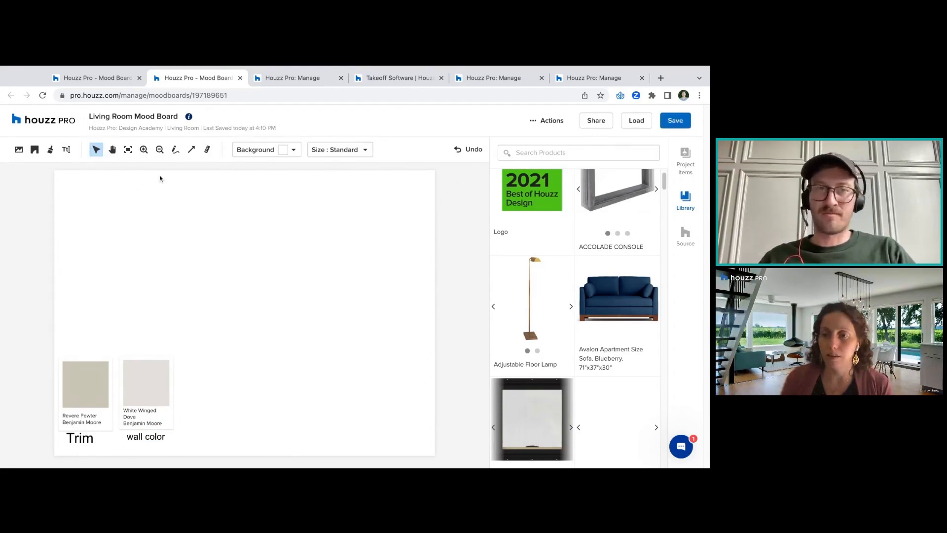
{"action": "left_click", "coordinate": [111, 155]}
{"action": "mouse_move", "coordinate": [141, 206]}
{"action": "left_mouse_down"}
{"action": "mouse_move", "coordinate": [287, 230]}
{"action": "mouse_move", "coordinate": [49, 169]}
{"action": "mouse_move", "coordinate": [164, 202]}
{"action": "mouse_move", "coordinate": [151, 201]}
{"action": "left_mouse_up"}
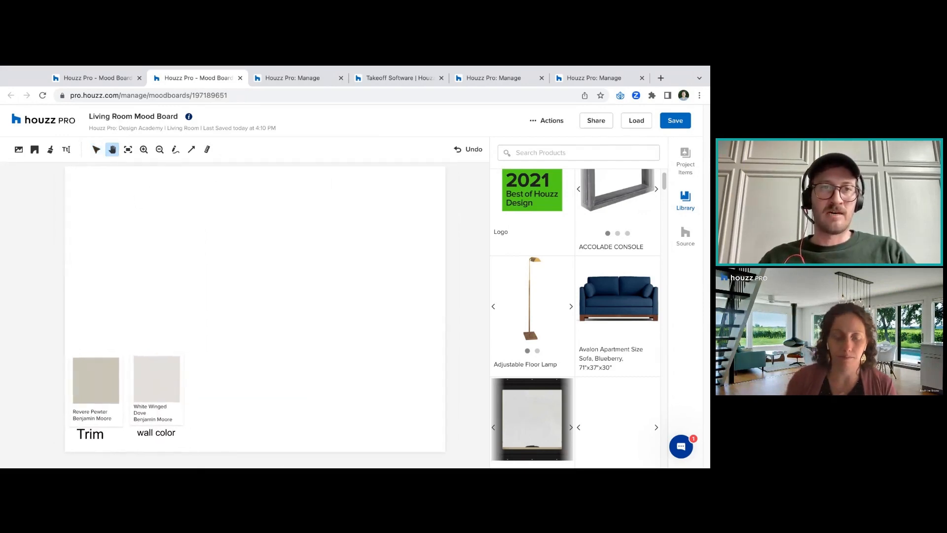
{"action": "left_click", "coordinate": [97, 150]}
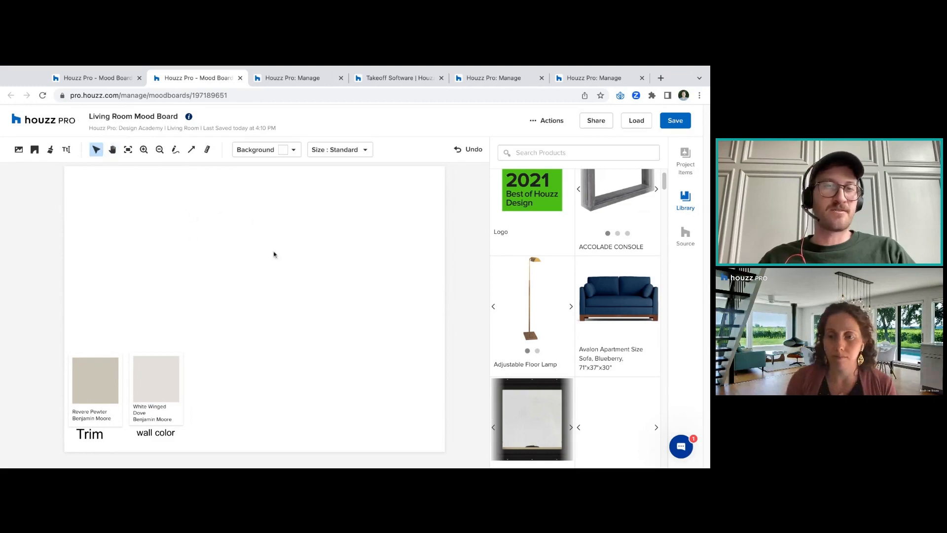
{"action": "left_click", "coordinate": [341, 150]}
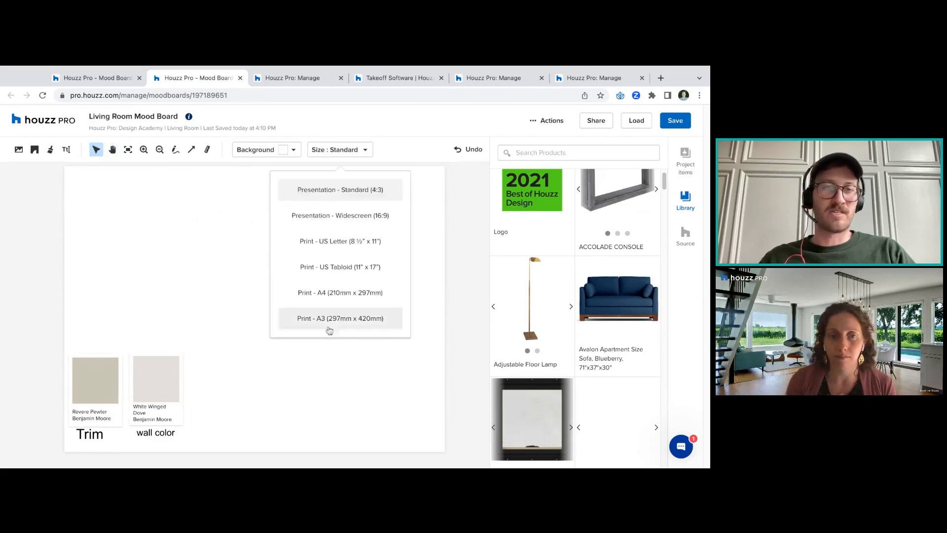
{"action": "left_click", "coordinate": [201, 286]}
{"action": "left_click", "coordinate": [128, 152]}
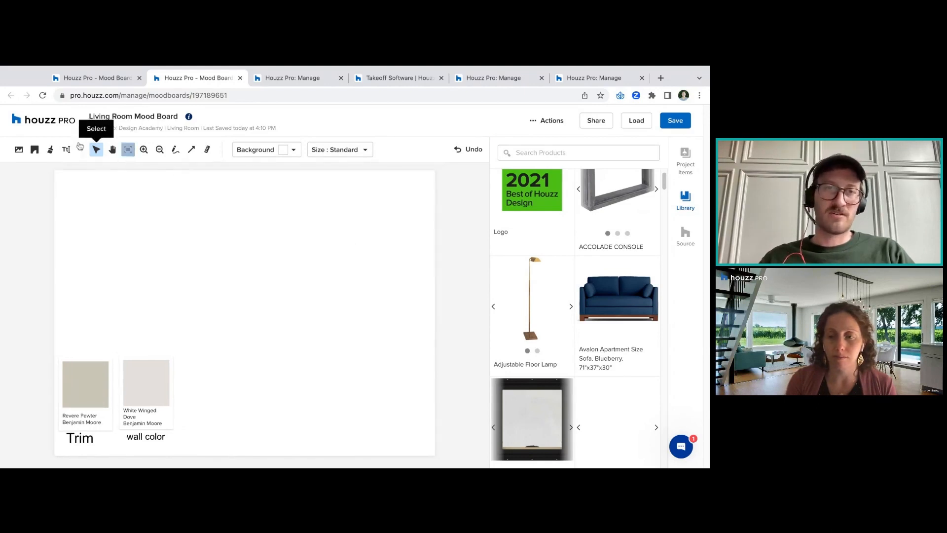
Try a freehand stroke on the blank area above the swatches with the Draw tool, and undo it
{"action": "left_click", "coordinate": [175, 152]}
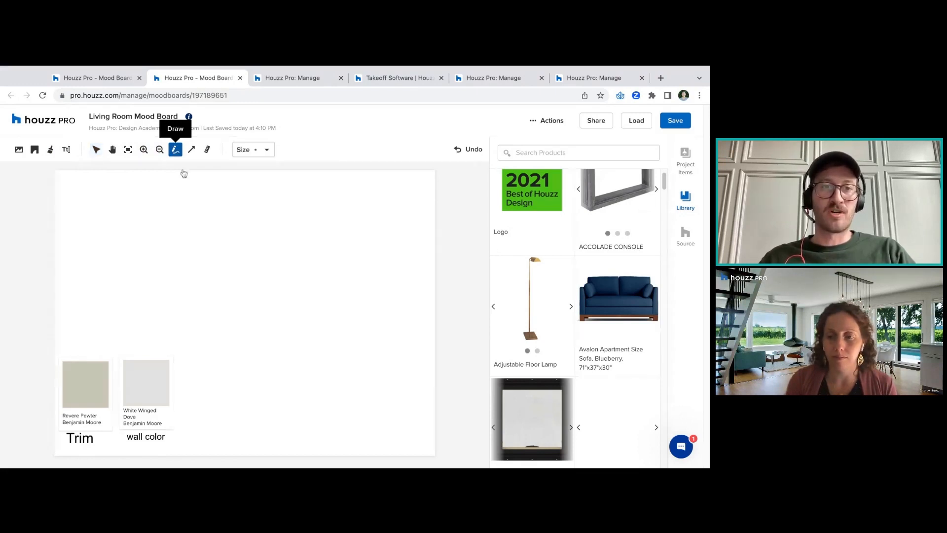
{"action": "left_click_drag", "start_coordinate": [98, 274], "coordinate": [98, 277]}
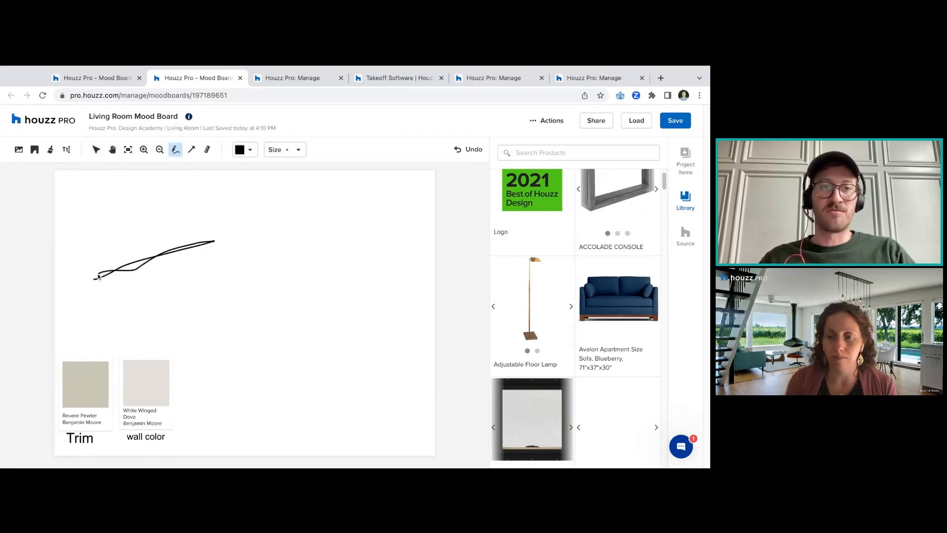
{"action": "left_click", "coordinate": [466, 149]}
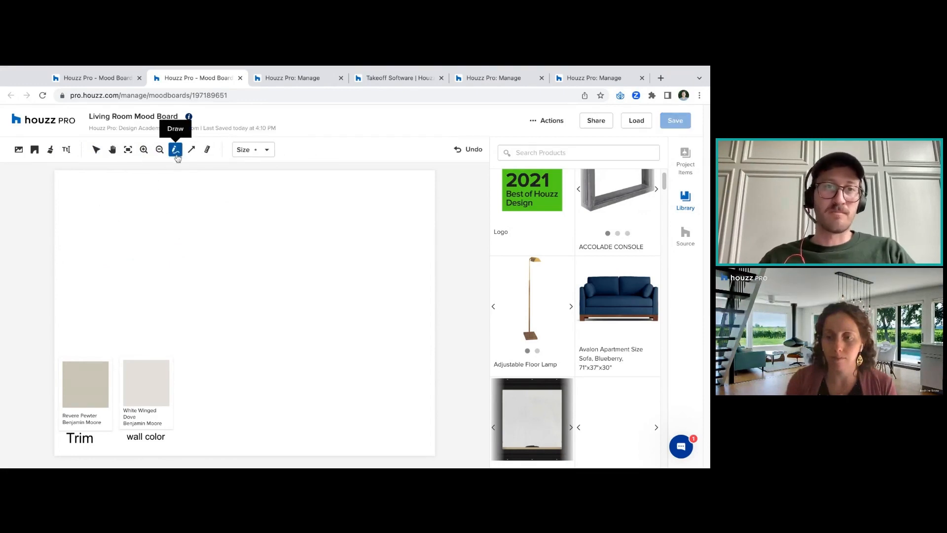
Set the Draw tool's stroke size to the second-largest dot
{"action": "left_click", "coordinate": [267, 151]}
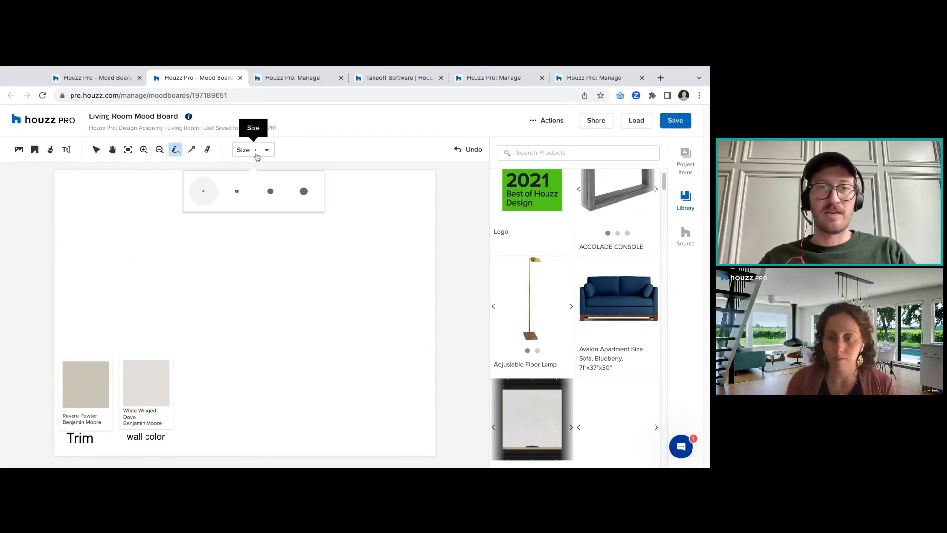
{"action": "left_click", "coordinate": [271, 191]}
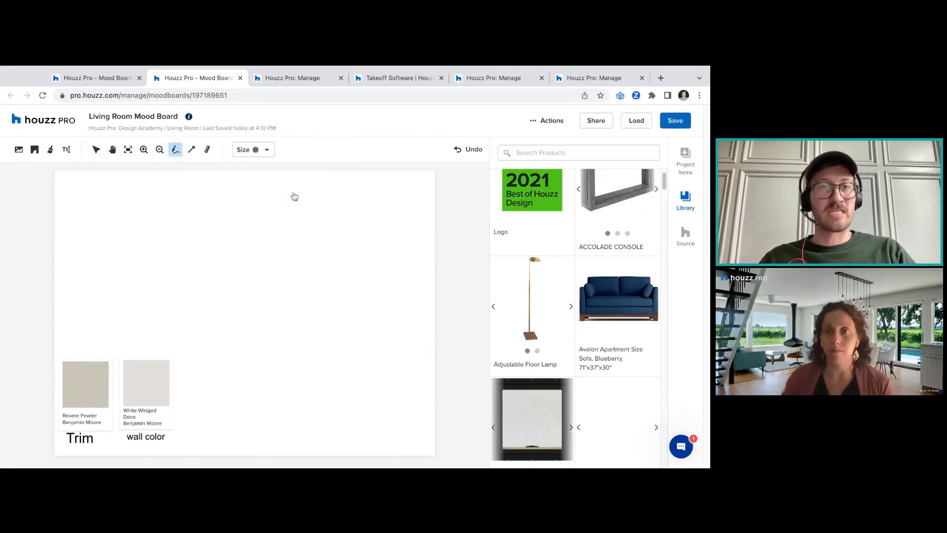
{"action": "left_click", "coordinate": [178, 150]}
{"action": "left_click", "coordinate": [259, 153]}
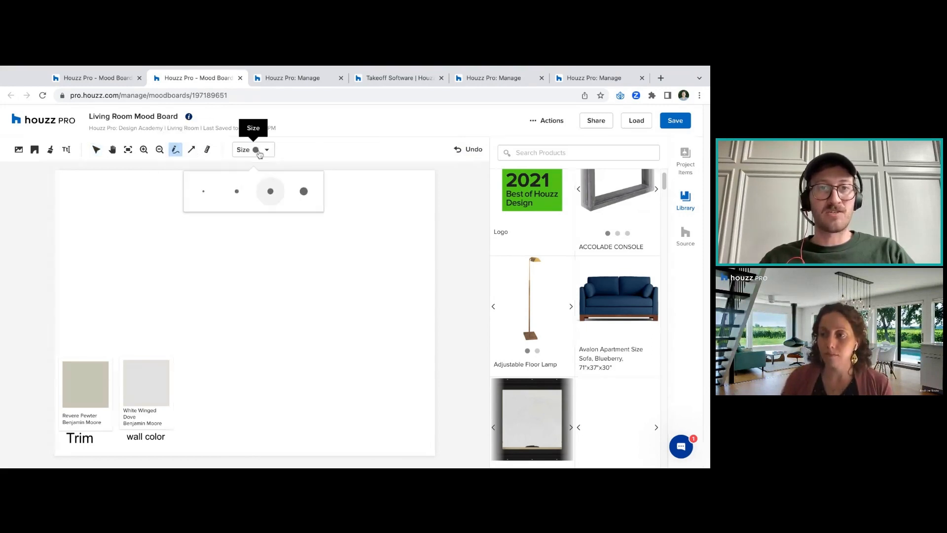
{"action": "left_click", "coordinate": [179, 153]}
Review the shape options of the arrow tool and the line styles offered for rulers
{"action": "left_click", "coordinate": [191, 150]}
{"action": "left_click", "coordinate": [245, 153]}
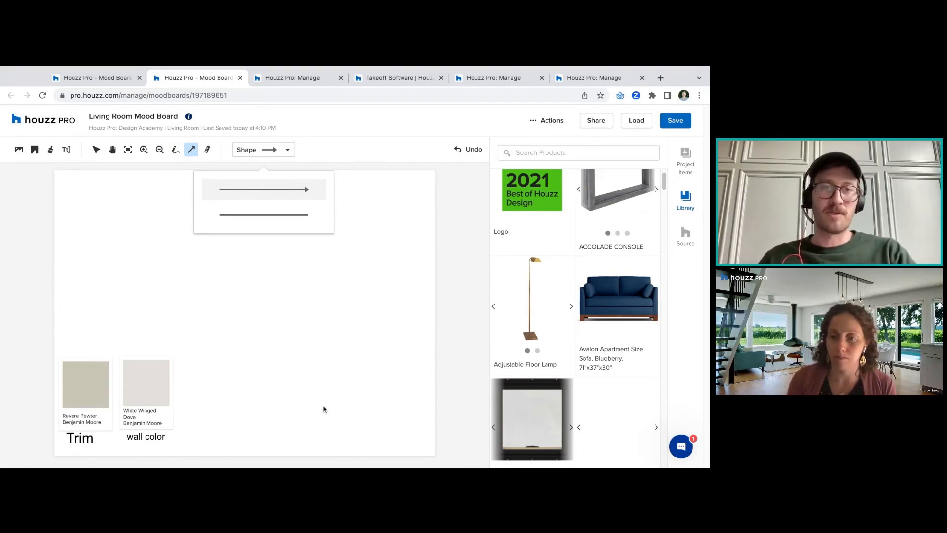
{"action": "left_click", "coordinate": [207, 149]}
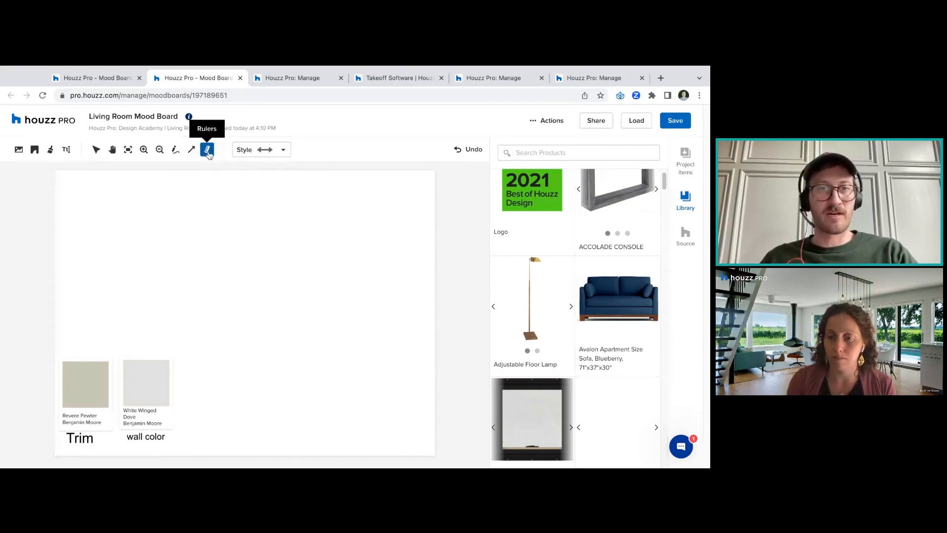
{"action": "left_click", "coordinate": [265, 149]}
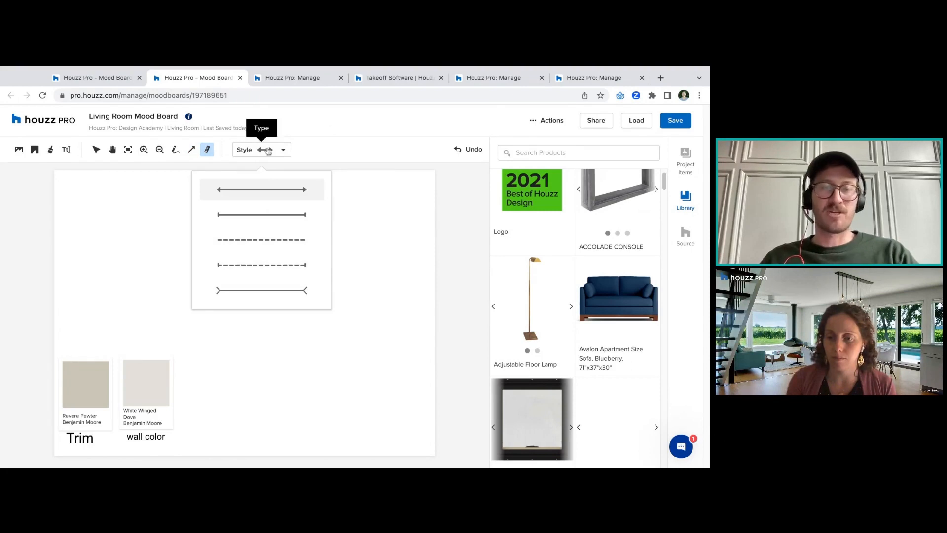
{"action": "left_click", "coordinate": [340, 155]}
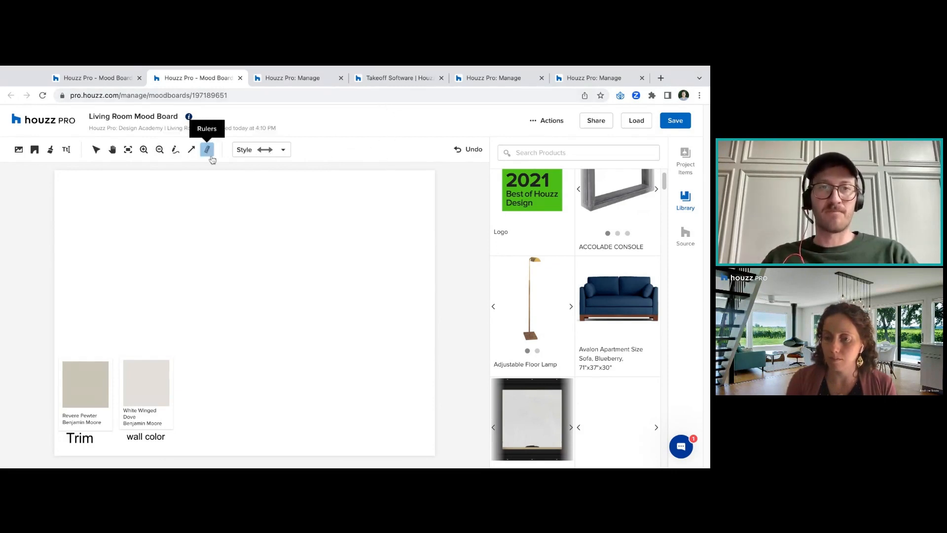
Set the board's background to the custom off-white color FCF9F9
{"action": "left_click", "coordinate": [98, 152]}
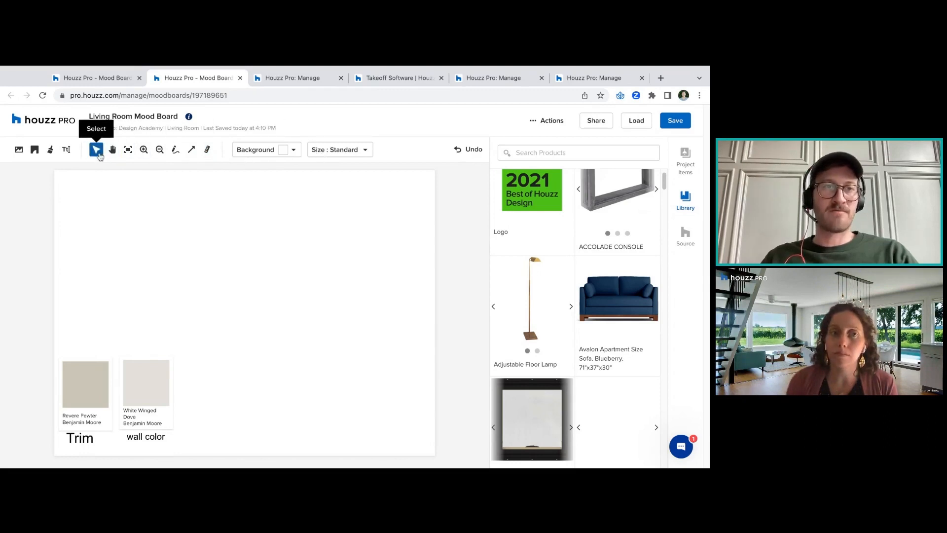
{"action": "left_click", "coordinate": [295, 155]}
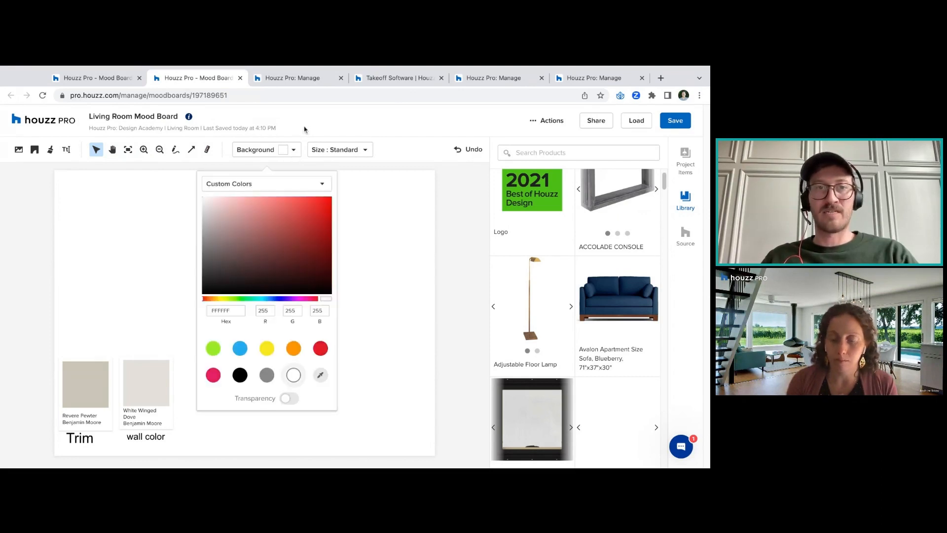
{"action": "left_click", "coordinate": [301, 185]}
{"action": "left_click", "coordinate": [297, 220]}
{"action": "left_click", "coordinate": [284, 184]}
{"action": "left_click", "coordinate": [261, 204]}
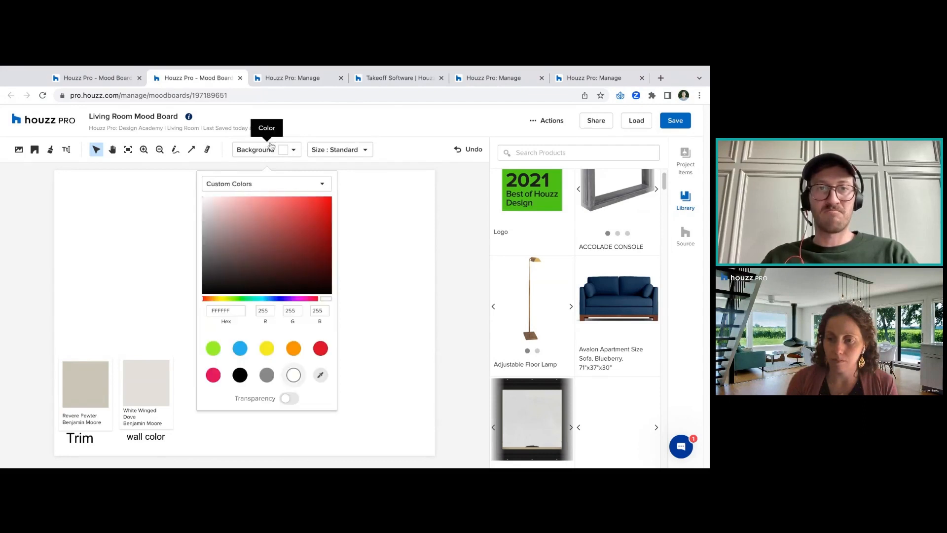
{"action": "left_click", "coordinate": [291, 151]}
{"action": "left_click", "coordinate": [280, 153]}
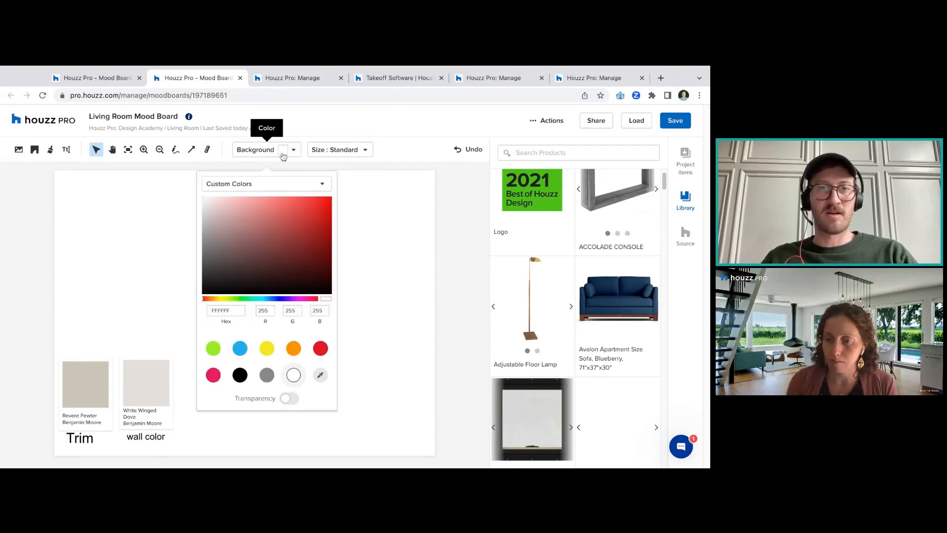
{"action": "left_click", "coordinate": [205, 199]}
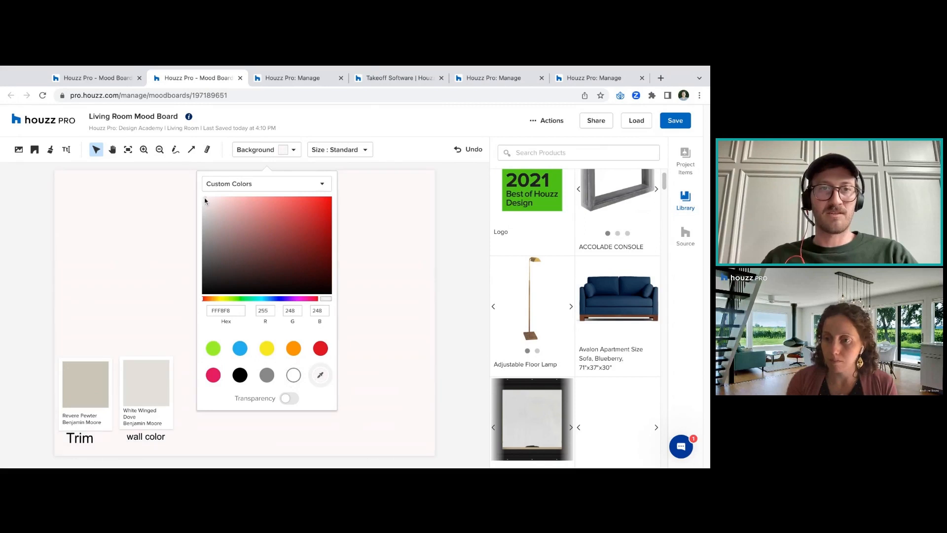
{"action": "left_click", "coordinate": [204, 200]}
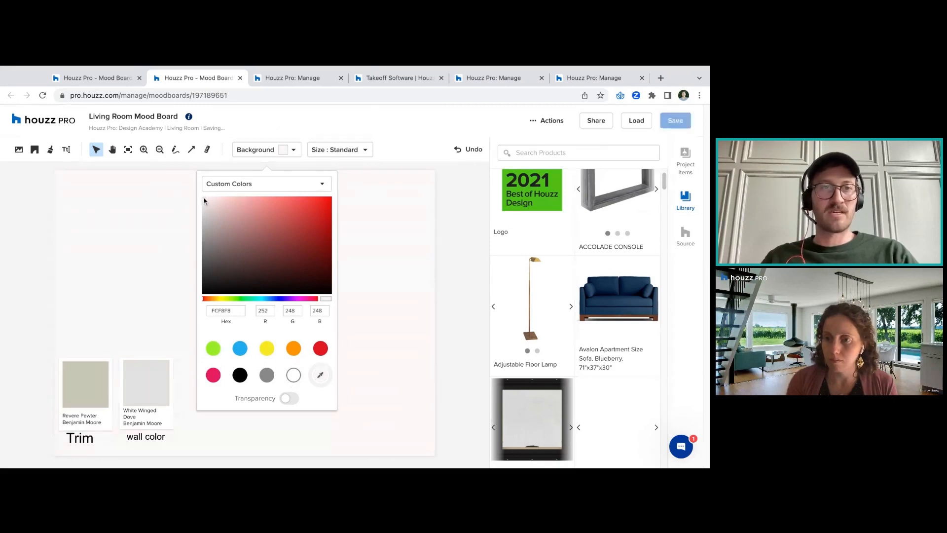
{"action": "left_click", "coordinate": [328, 125]}
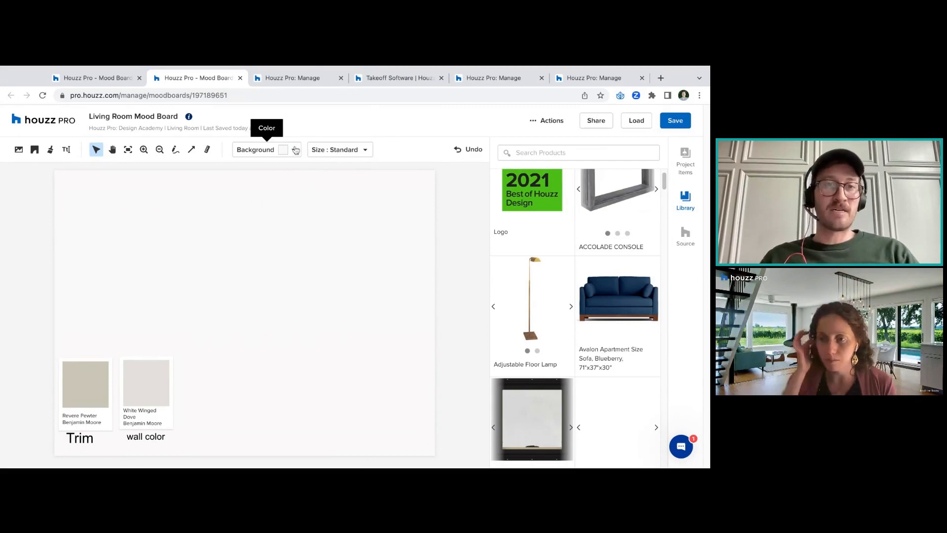
Check which paint brand palettes are offered for the board's background color
{"action": "left_click", "coordinate": [296, 150]}
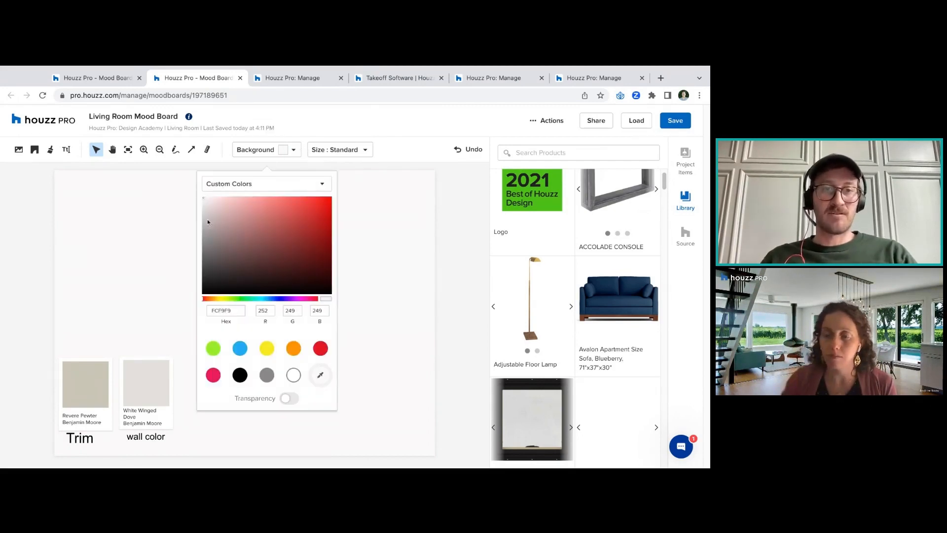
{"action": "left_click", "coordinate": [241, 186]}
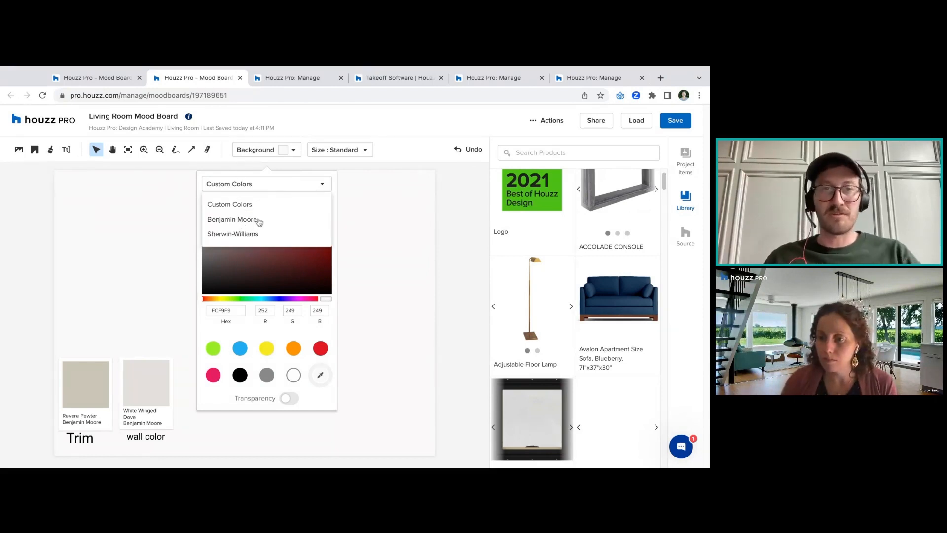
{"action": "left_click", "coordinate": [350, 123]}
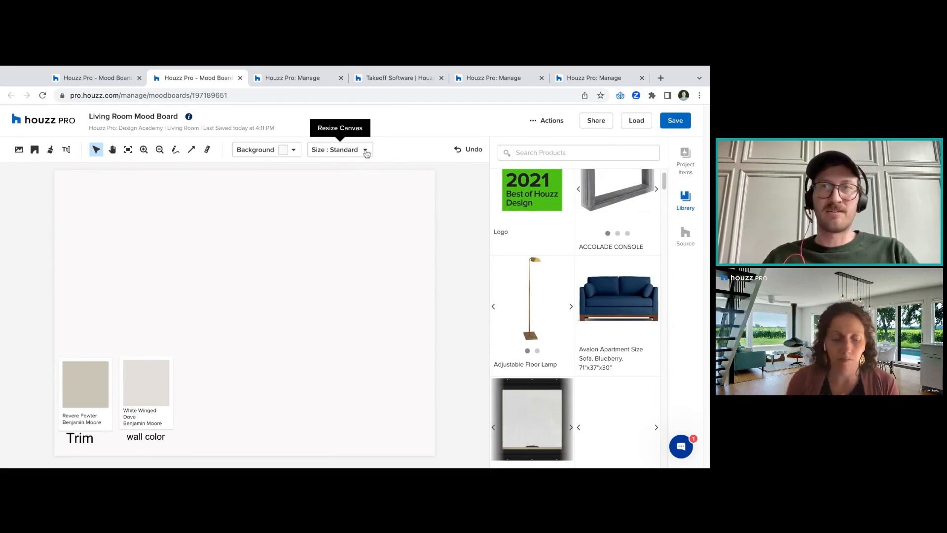
Try the Widescreen (16:9) and US Letter canvas sizes, and return the board to Presentation - Standard (4:3)
{"action": "left_click", "coordinate": [365, 151]}
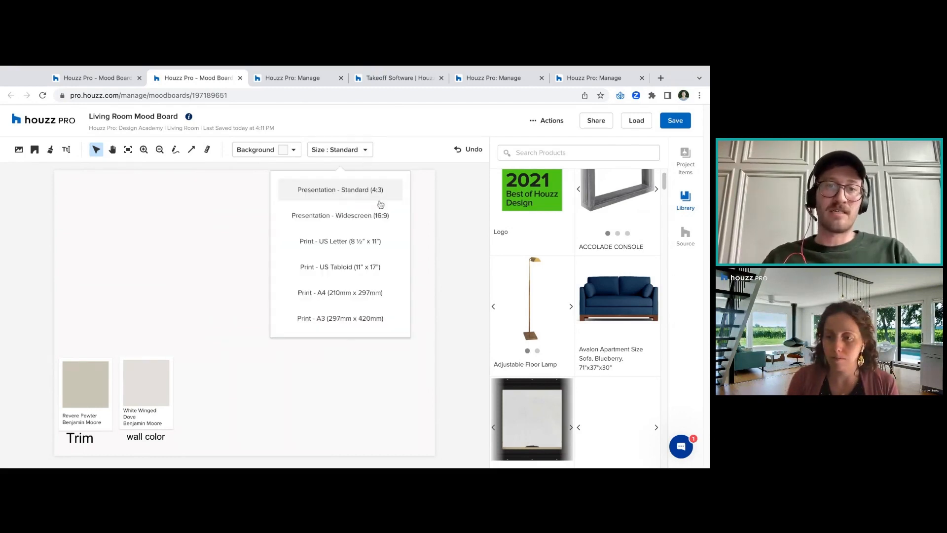
{"action": "left_click", "coordinate": [323, 216]}
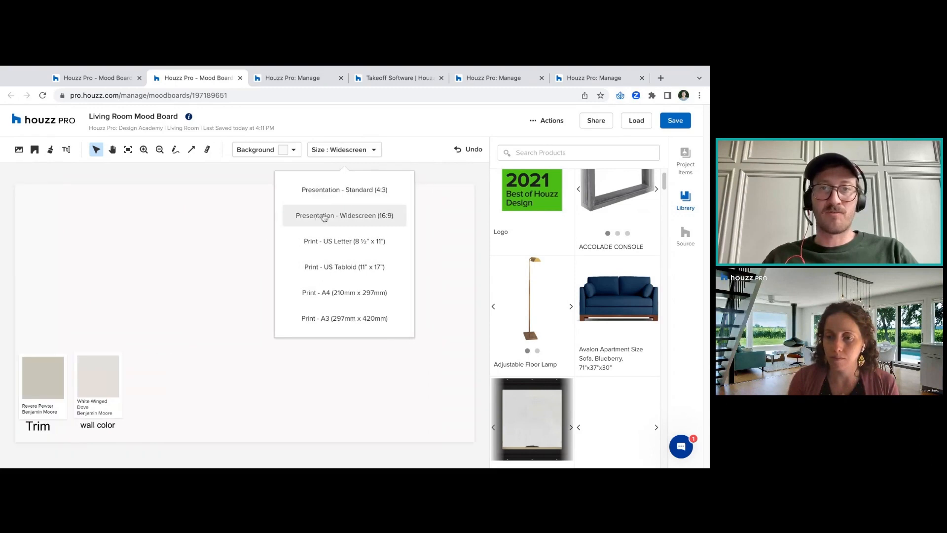
{"action": "left_click", "coordinate": [358, 152]}
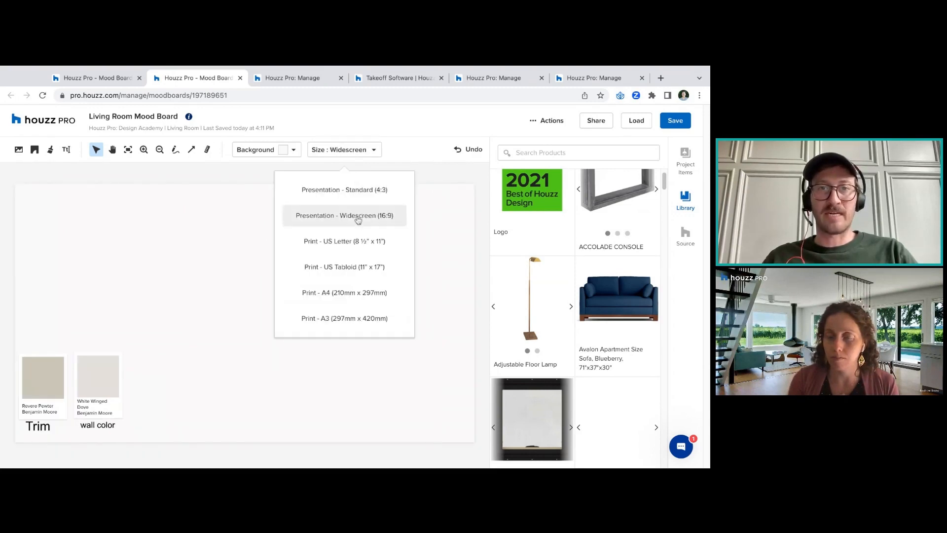
{"action": "left_click", "coordinate": [358, 230]}
{"action": "left_click", "coordinate": [351, 150]}
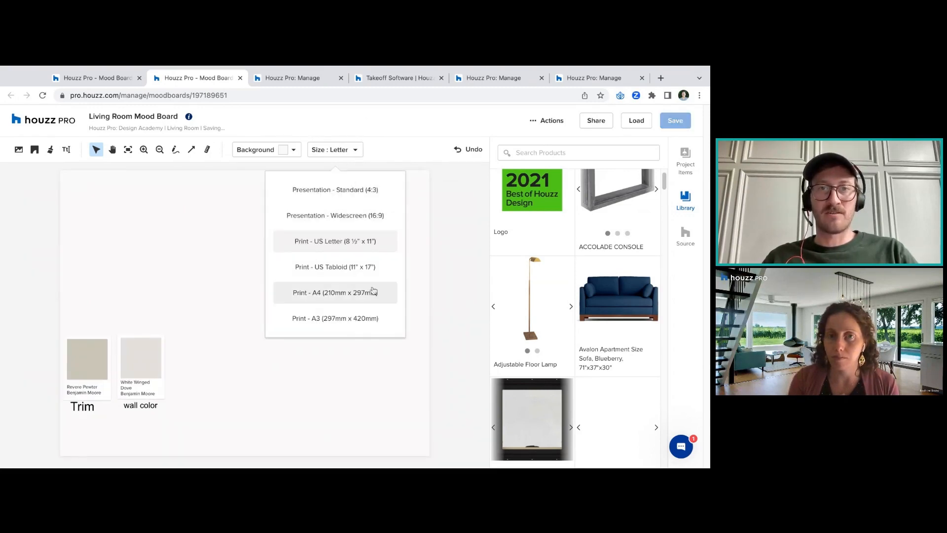
{"action": "left_click", "coordinate": [371, 191]}
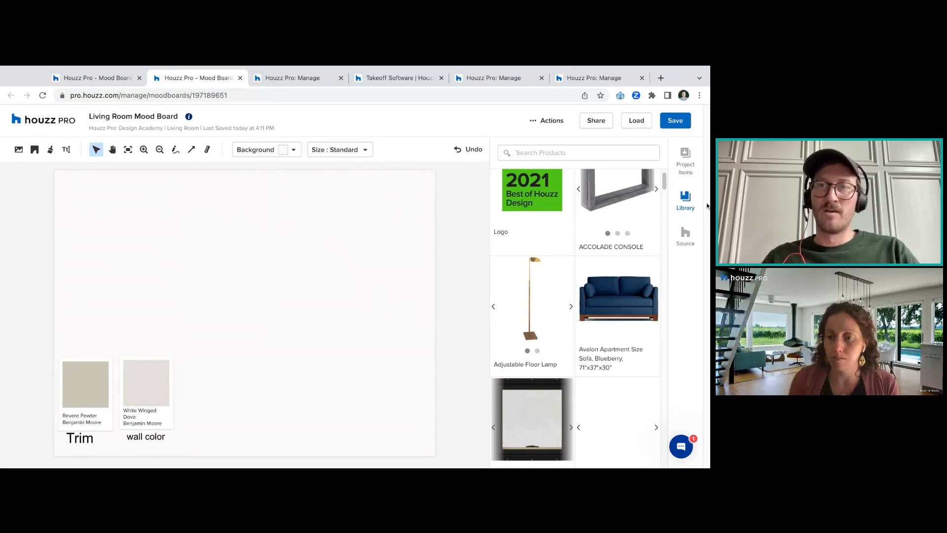
Review the color swatches saved in the project items and return to the product library
{"action": "scroll", "coordinate": [667, 181], "scroll_direction": "up", "scroll_amount": 1}
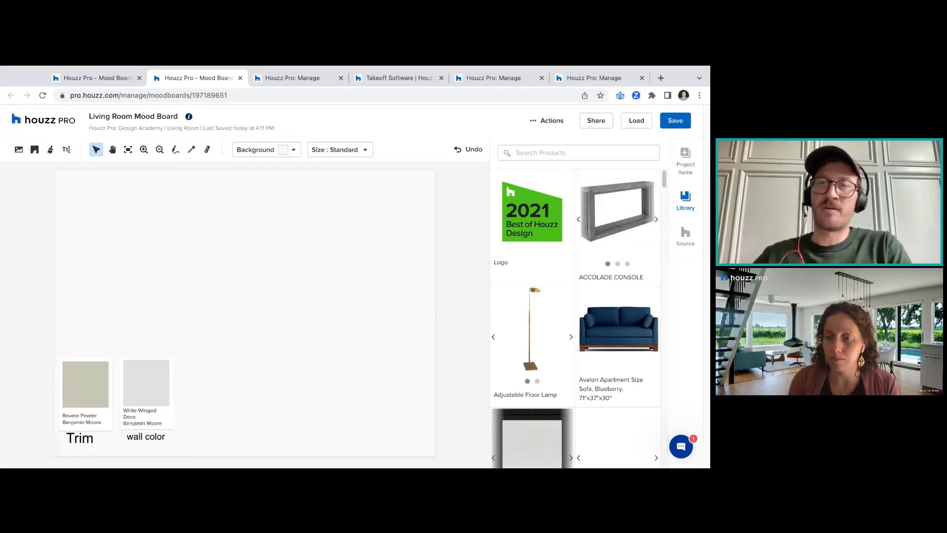
{"action": "left_click", "coordinate": [683, 157]}
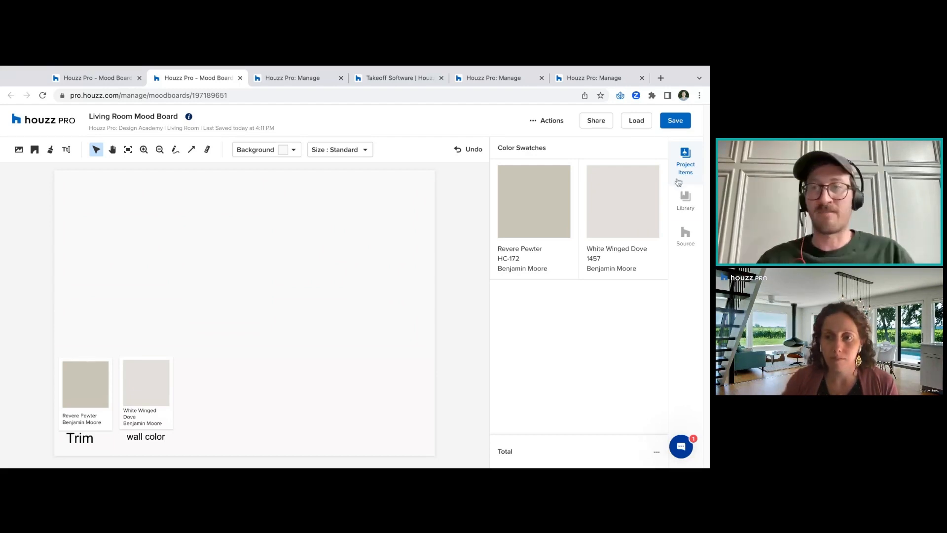
{"action": "left_click", "coordinate": [686, 199]}
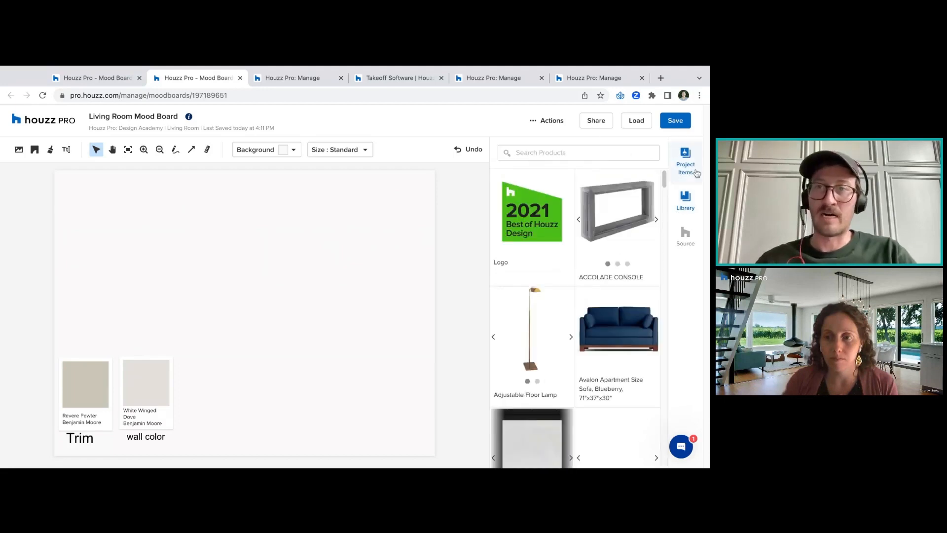
{"action": "left_click", "coordinate": [689, 155]}
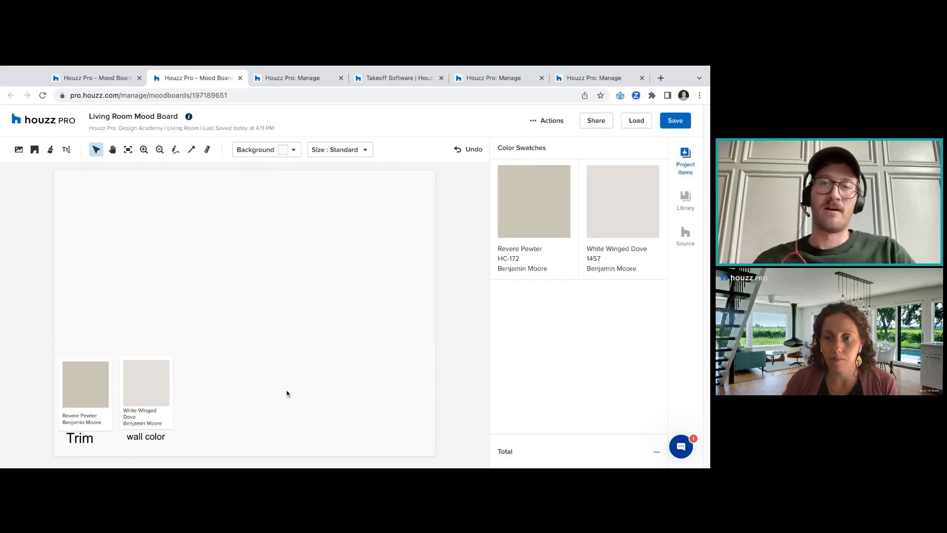
{"action": "left_click", "coordinate": [685, 199]}
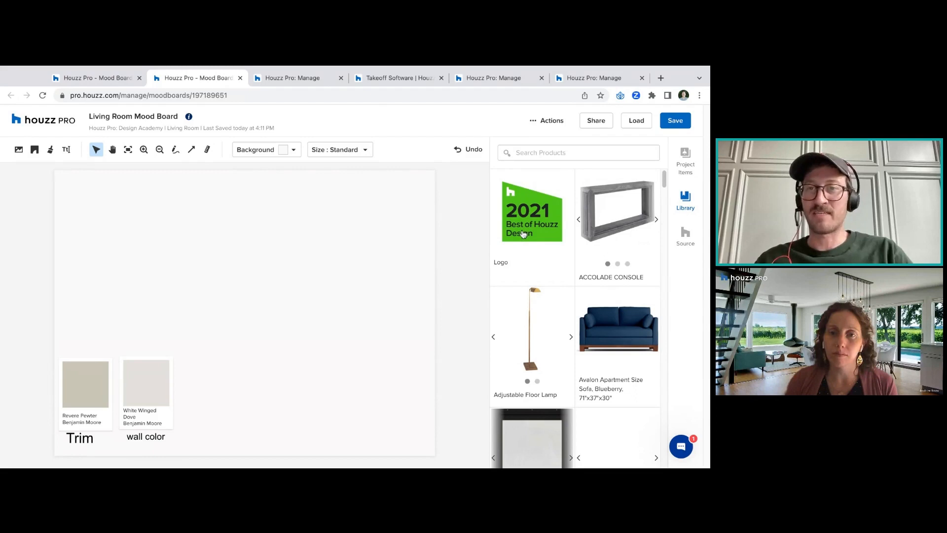
Add the 2021 Best of Houzz Design logo from the library to the board's upper-right corner and remove its background
{"action": "left_click", "coordinate": [524, 234]}
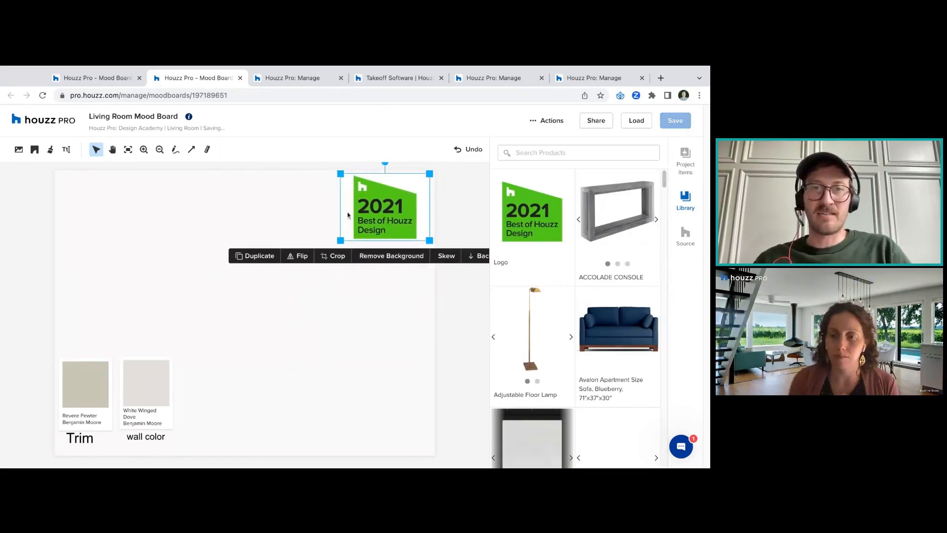
{"action": "left_click", "coordinate": [365, 255]}
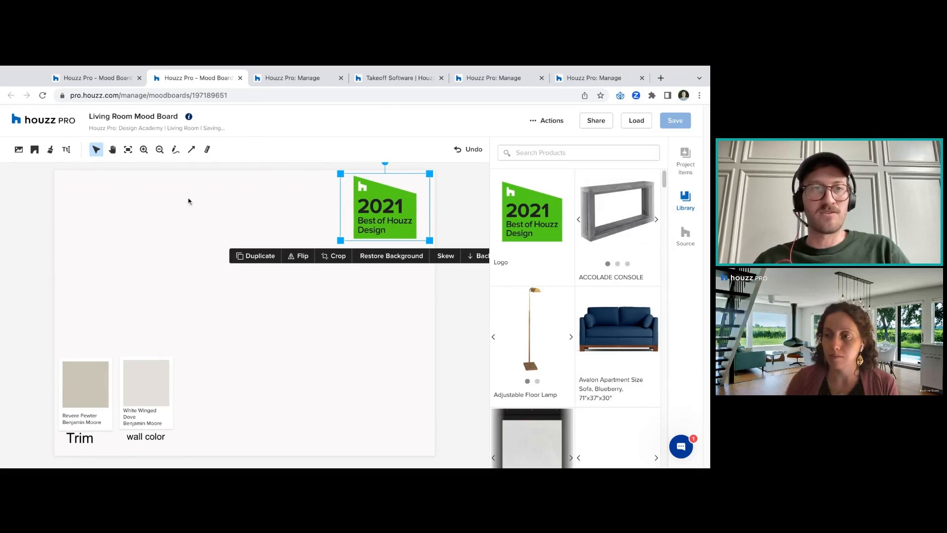
Try a pink board background and restore the logo's own background to compare the two looks
{"action": "left_click", "coordinate": [236, 174]}
{"action": "left_click", "coordinate": [283, 150]}
{"action": "left_click", "coordinate": [241, 220]}
{"action": "left_click", "coordinate": [383, 252]}
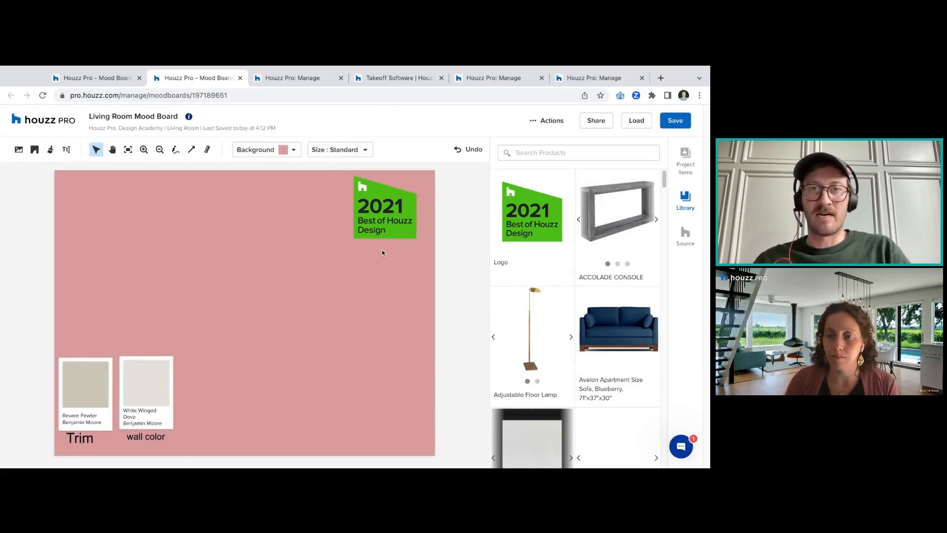
{"action": "left_click", "coordinate": [384, 229]}
{"action": "left_click", "coordinate": [392, 256]}
{"action": "left_click", "coordinate": [294, 196]}
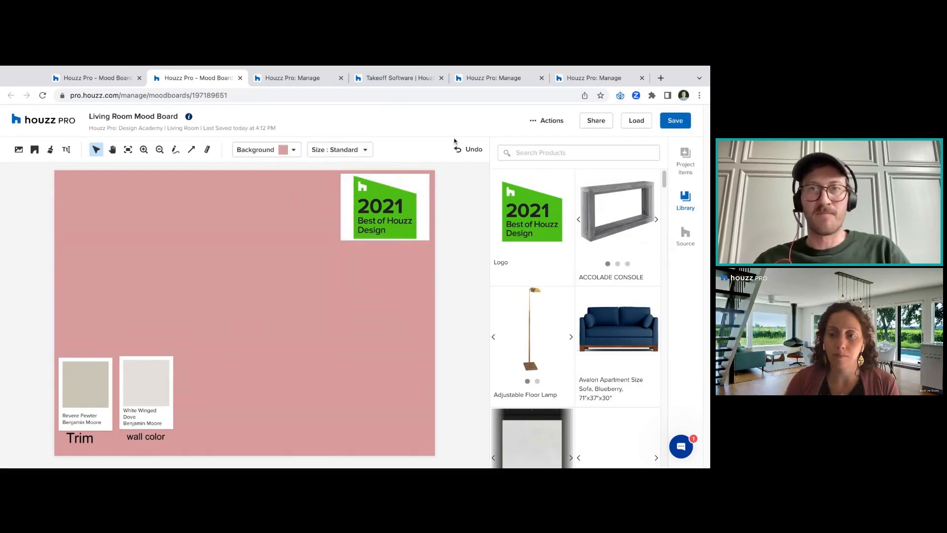
Undo the logo's background restoration and the pink board color, and deselect the logo
{"action": "left_click", "coordinate": [471, 150]}
{"action": "left_click", "coordinate": [473, 151]}
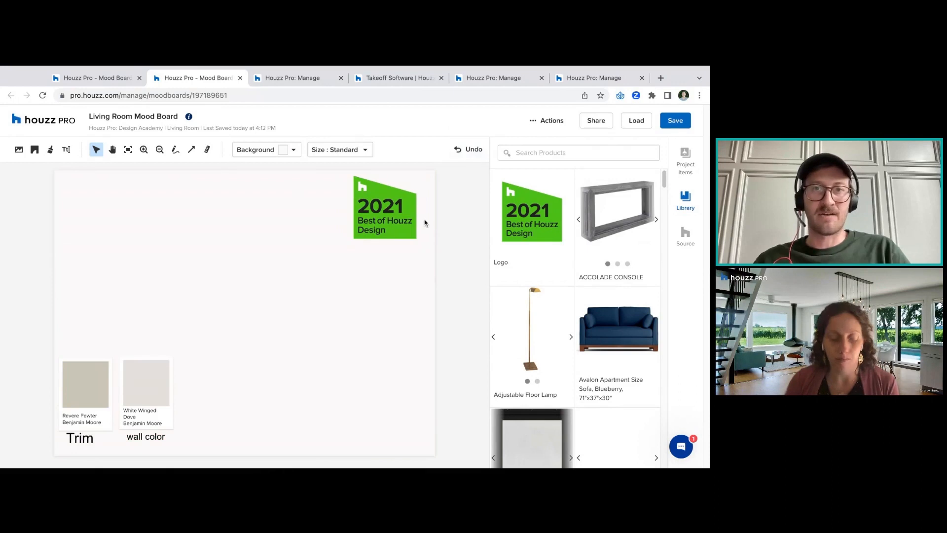
{"action": "left_click", "coordinate": [478, 153]}
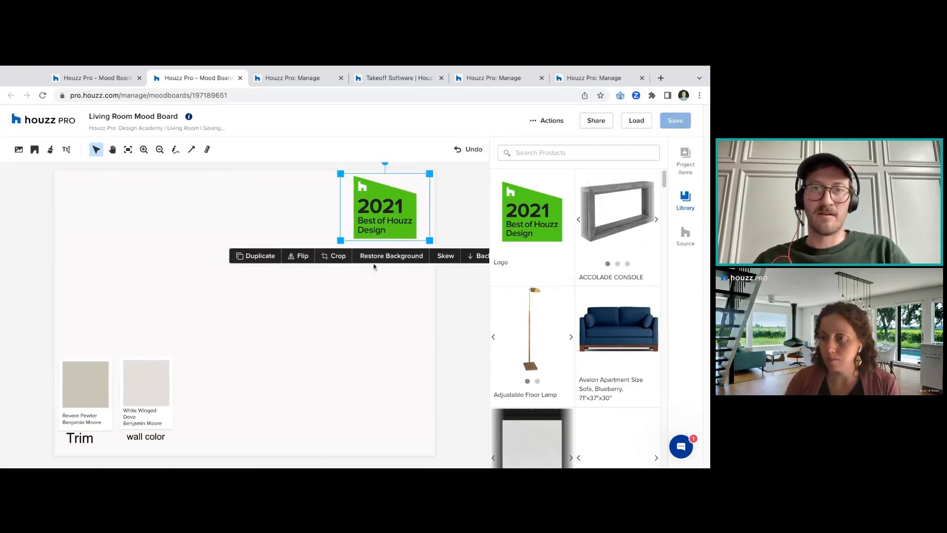
{"action": "left_click", "coordinate": [373, 309]}
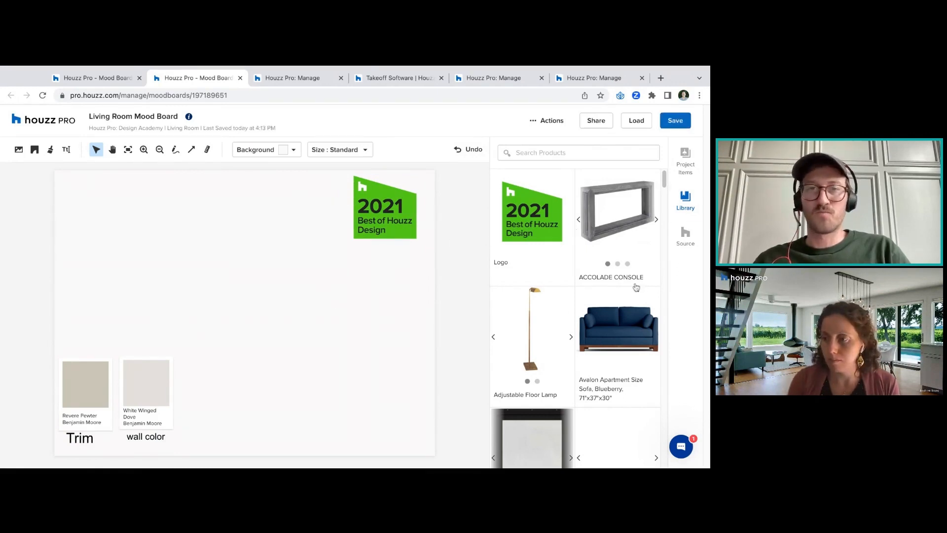
Add the Chaise Sectional from the product library, move it up and enlarge it to roughly double size in the board's center
{"action": "scroll", "coordinate": [664, 180], "scroll_direction": "down", "scroll_amount": 4}
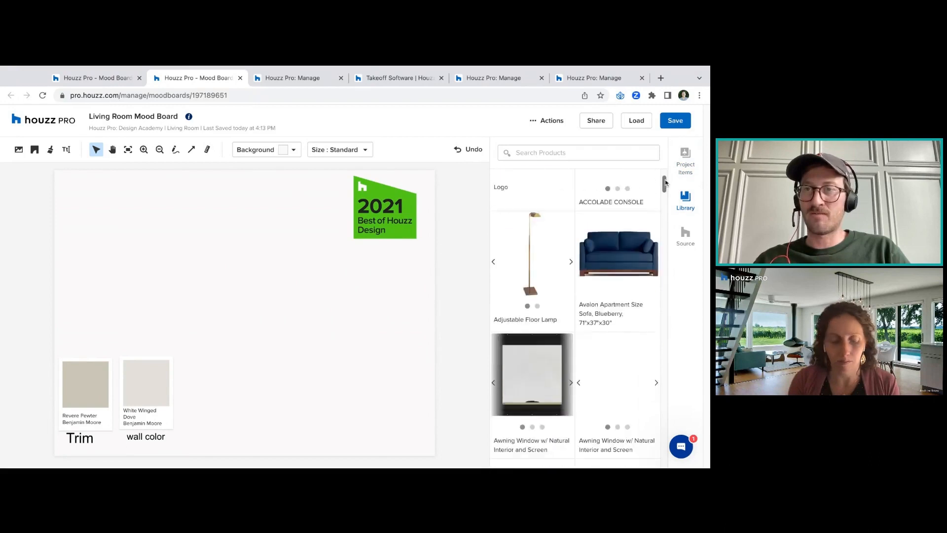
{"action": "scroll", "coordinate": [665, 182], "scroll_direction": "down", "scroll_amount": 5}
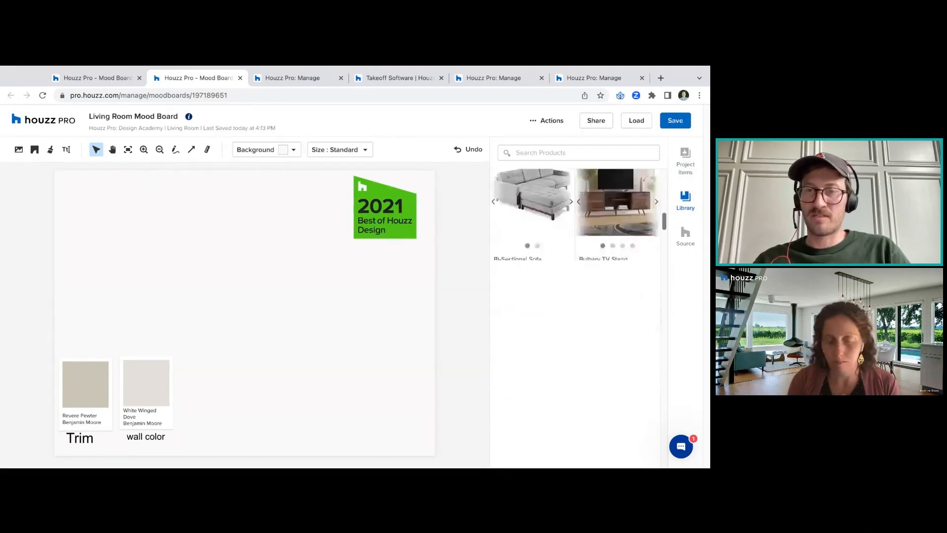
{"action": "scroll", "coordinate": [563, 267], "scroll_direction": "down", "scroll_amount": 2}
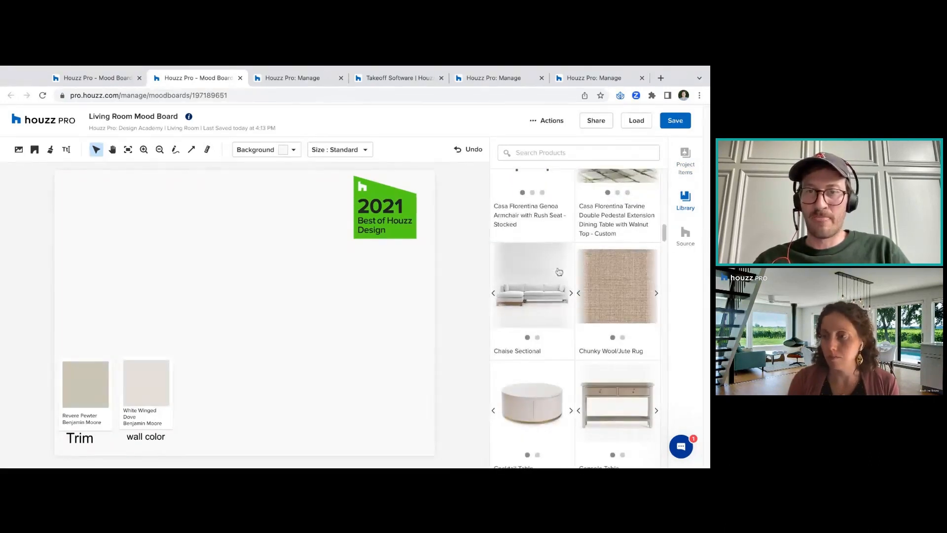
{"action": "left_click", "coordinate": [547, 286]}
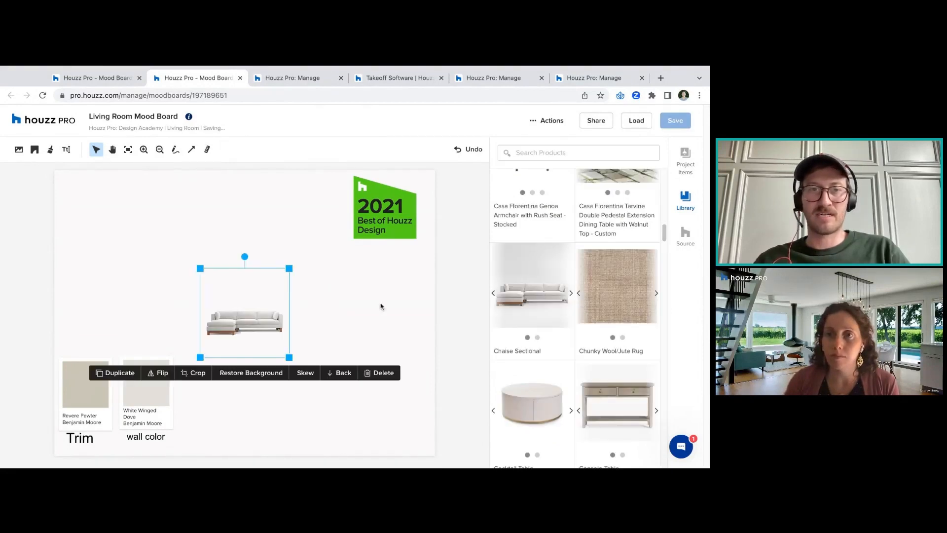
{"action": "left_click_drag", "start_coordinate": [290, 356], "coordinate": [284, 288]}
{"action": "left_click_drag", "start_coordinate": [305, 332], "coordinate": [337, 362]}
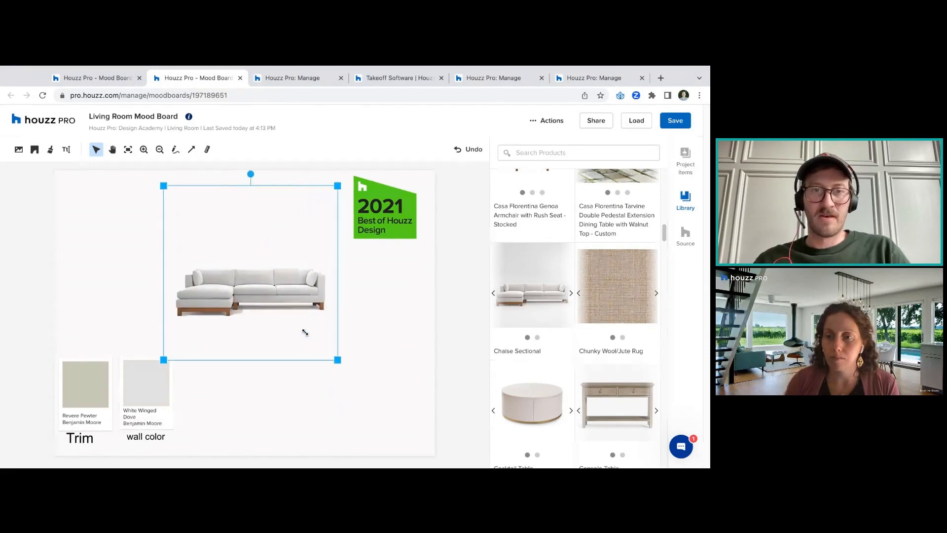
{"action": "left_click_drag", "start_coordinate": [305, 332], "coordinate": [330, 353]}
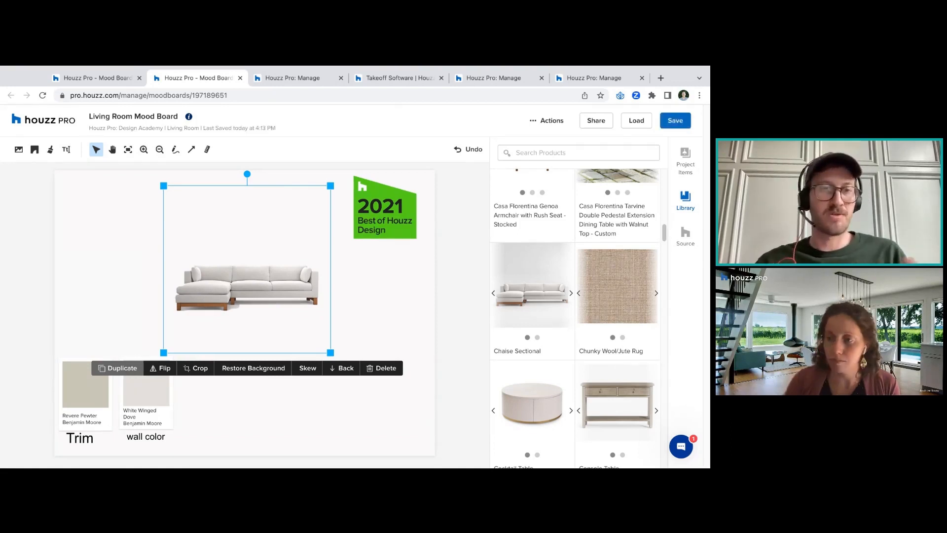
Try flipping the sofa horizontally and back, and check its crop options without applying a crop
{"action": "left_click", "coordinate": [157, 374]}
{"action": "left_click", "coordinate": [157, 373]}
{"action": "left_click", "coordinate": [159, 374]}
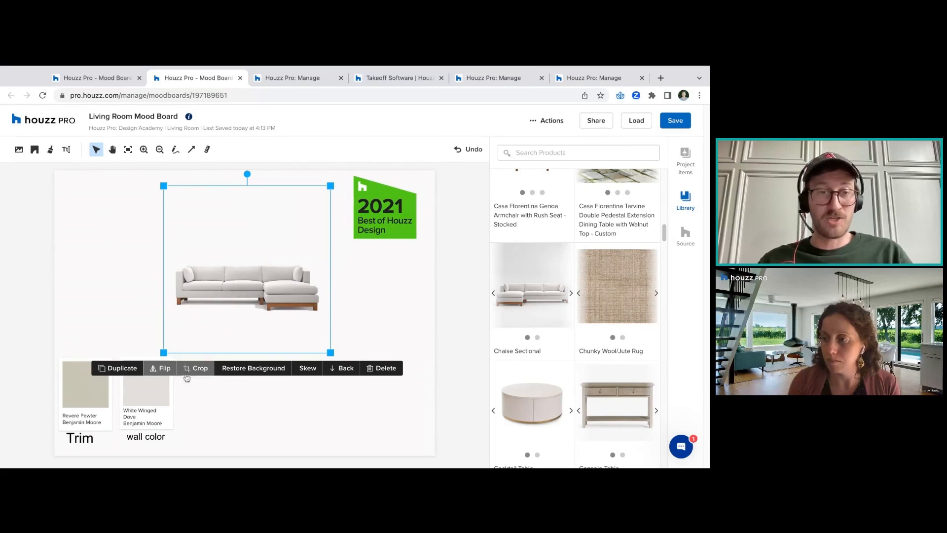
{"action": "left_click", "coordinate": [159, 374]}
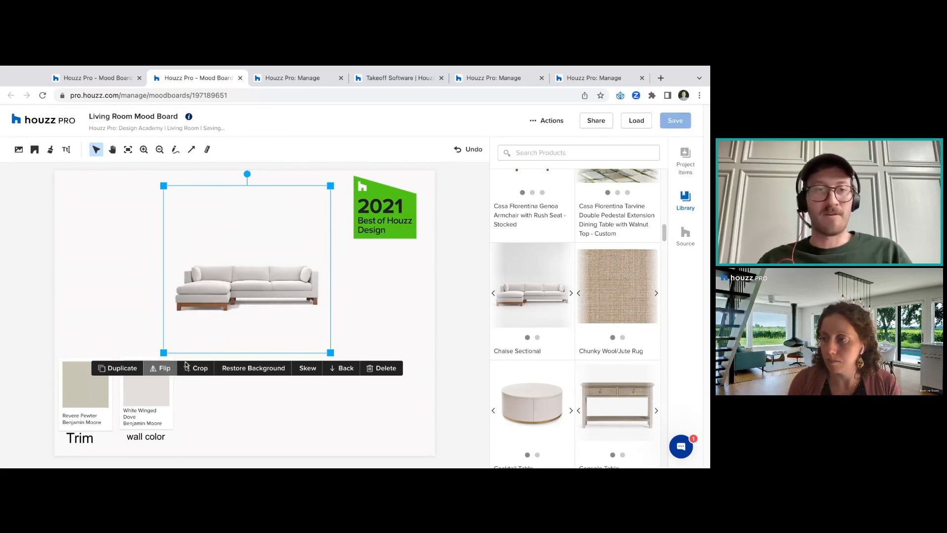
{"action": "left_click", "coordinate": [163, 368]}
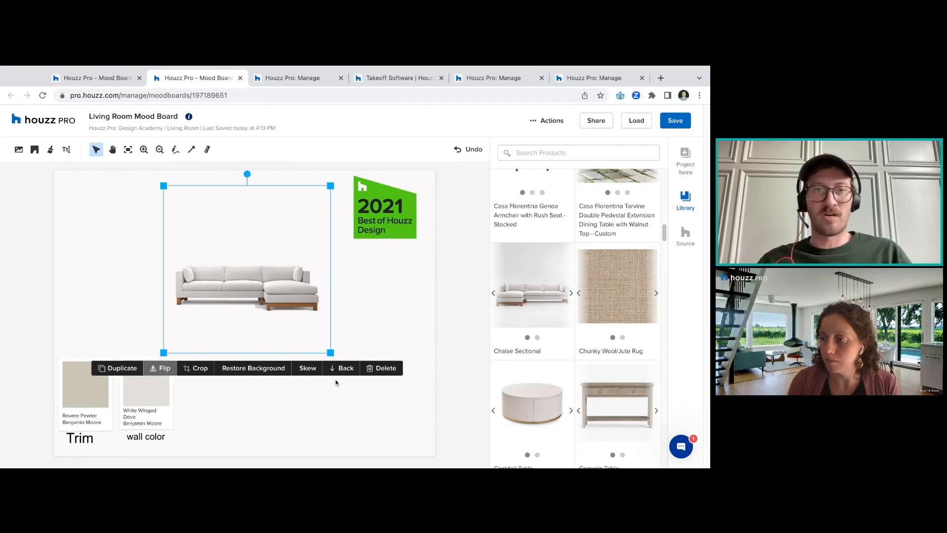
{"action": "left_click", "coordinate": [159, 371]}
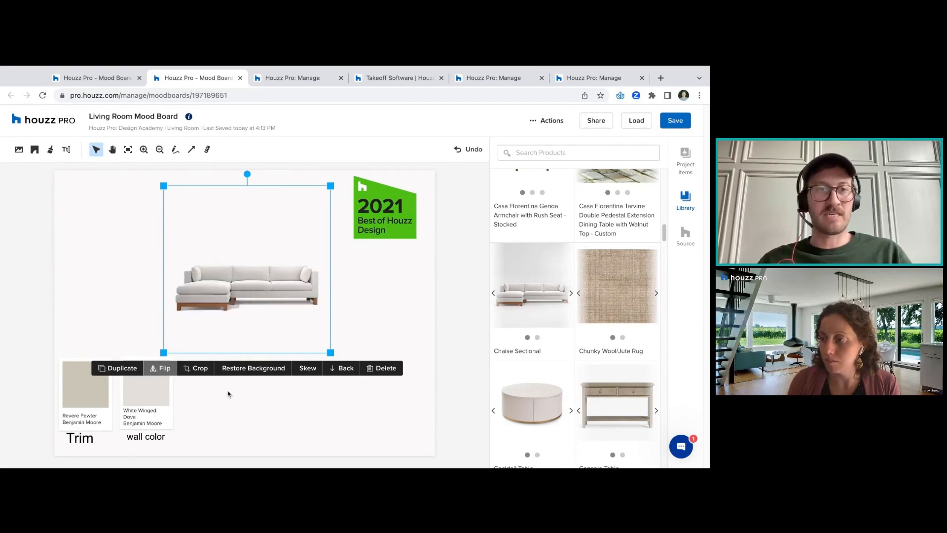
{"action": "left_click", "coordinate": [201, 370]}
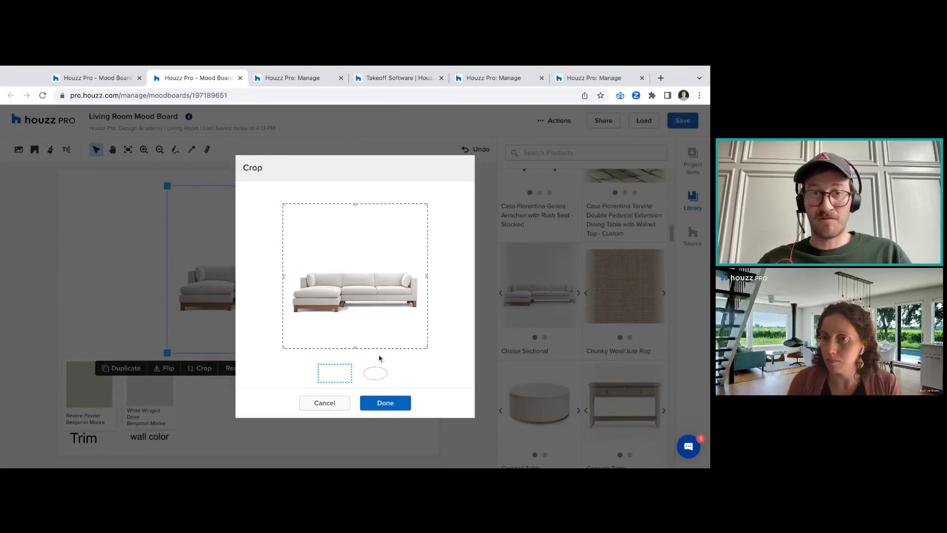
{"action": "left_click", "coordinate": [344, 407]}
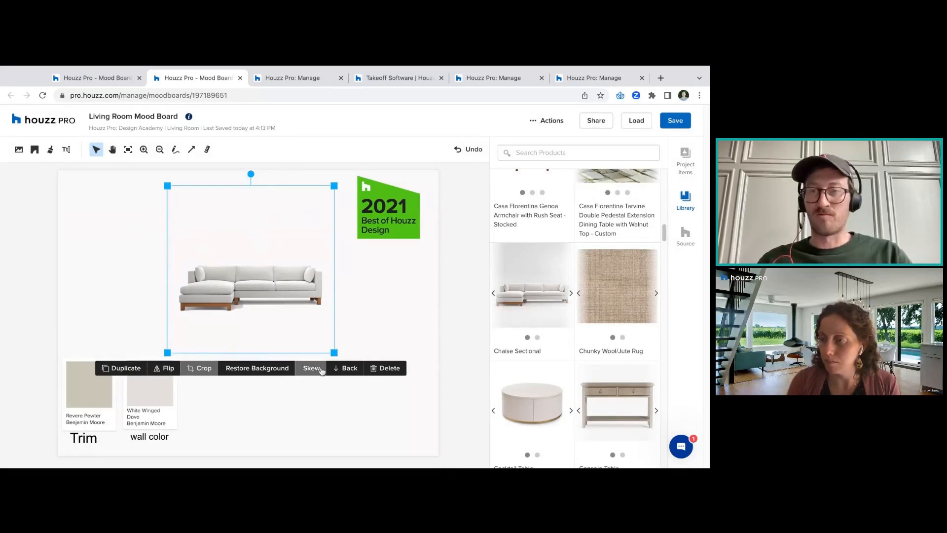
Move the chaise sectional slightly up on the board and deselect it
{"action": "left_click", "coordinate": [375, 332]}
{"action": "left_click_drag", "start_coordinate": [233, 293], "coordinate": [230, 281]}
{"action": "left_click", "coordinate": [345, 281]}
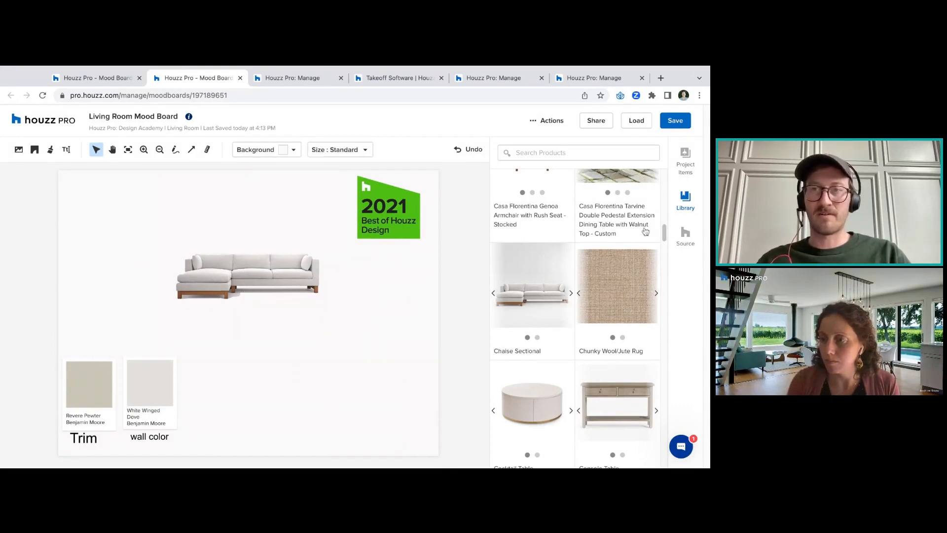
Browse the product library, search it for "rug" and look through the results for a suitable rug
{"action": "scroll", "coordinate": [666, 235], "scroll_direction": "down", "scroll_amount": 5}
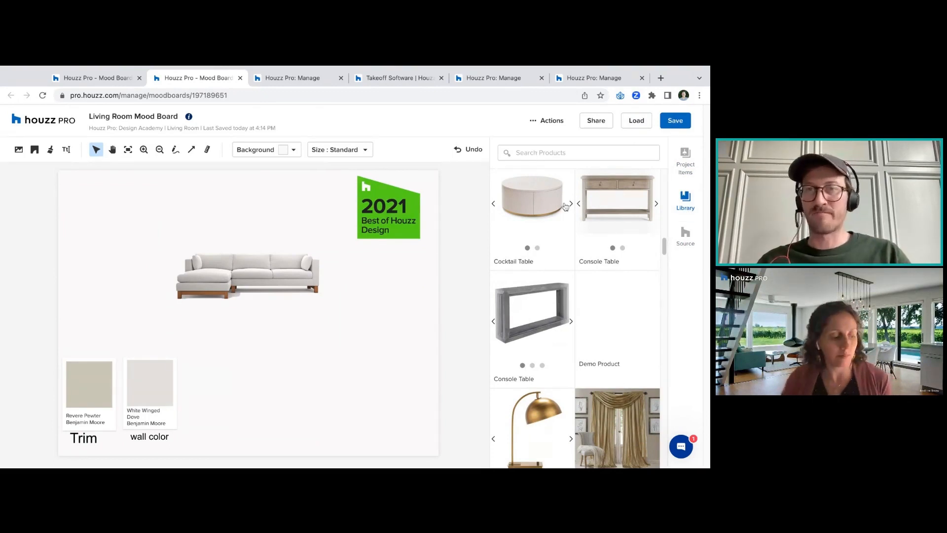
{"action": "left_click_drag", "start_coordinate": [665, 254], "coordinate": [664, 384]}
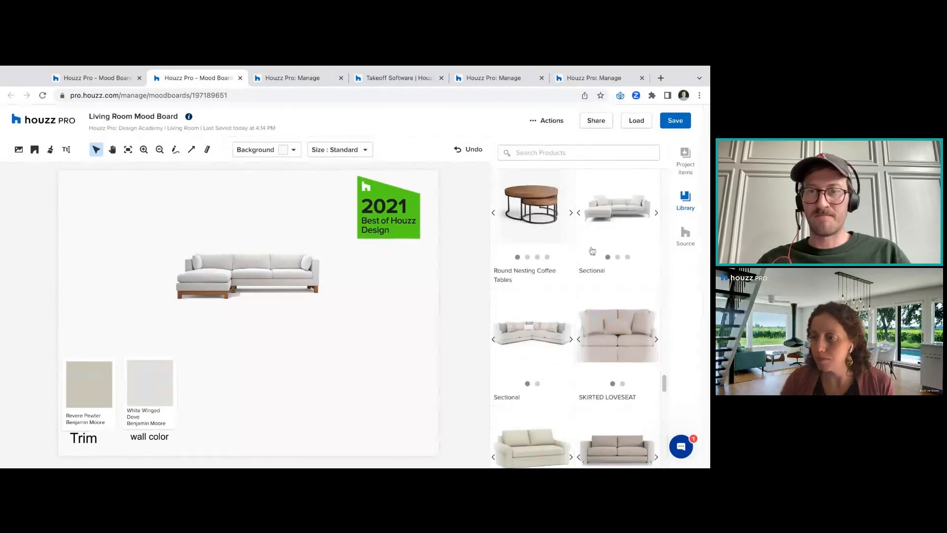
{"action": "left_click", "coordinate": [551, 153]}
{"action": "type", "text": "rug"}
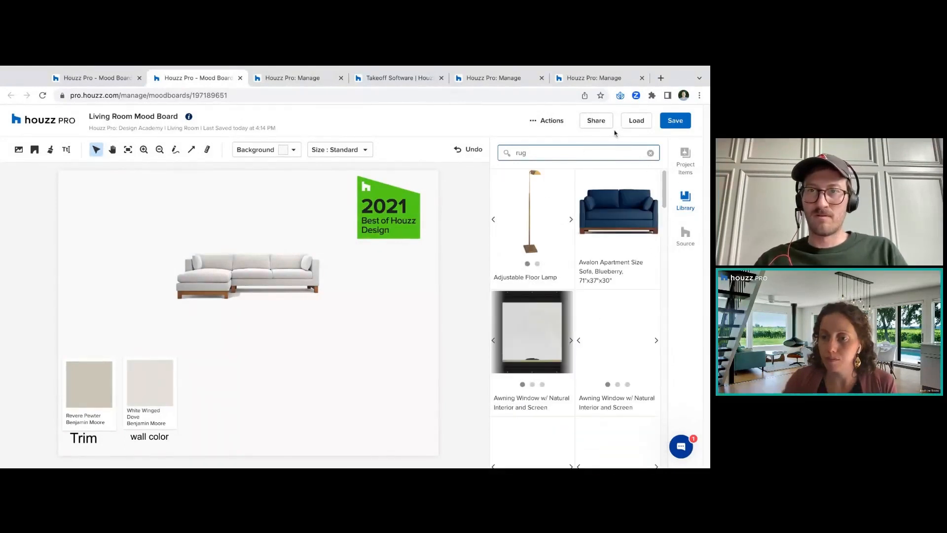
{"action": "left_click", "coordinate": [580, 149]}
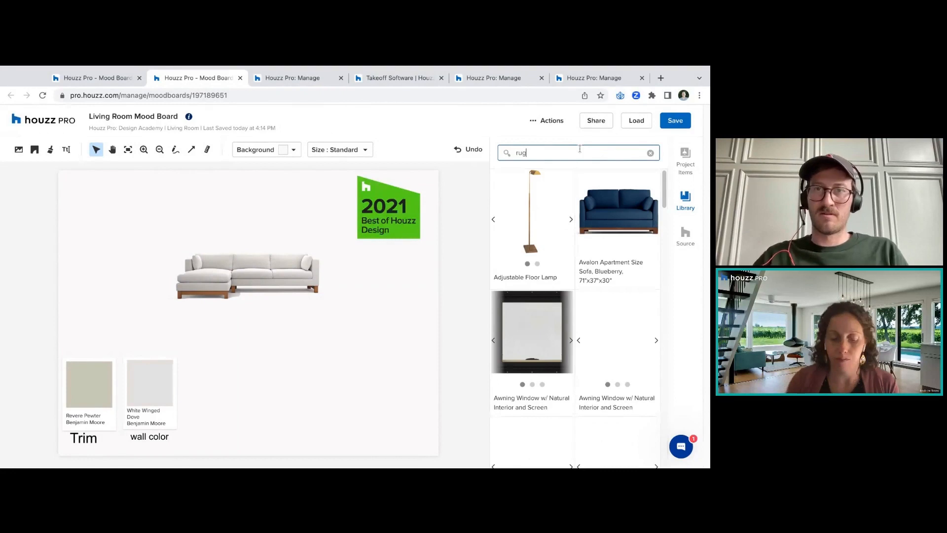
{"action": "scroll", "coordinate": [667, 202], "scroll_direction": "down", "scroll_amount": 1}
{"action": "scroll", "coordinate": [665, 237], "scroll_direction": "down", "scroll_amount": 2}
{"action": "scroll", "coordinate": [666, 250], "scroll_direction": "down", "scroll_amount": 8}
{"action": "scroll", "coordinate": [666, 249], "scroll_direction": "up", "scroll_amount": 3}
Clear the product search and add the Handwoven Rug from the library to the board
{"action": "left_click", "coordinate": [546, 143]}
{"action": "double_click", "coordinate": [538, 151]}
{"action": "key", "text": "BackSpace"}
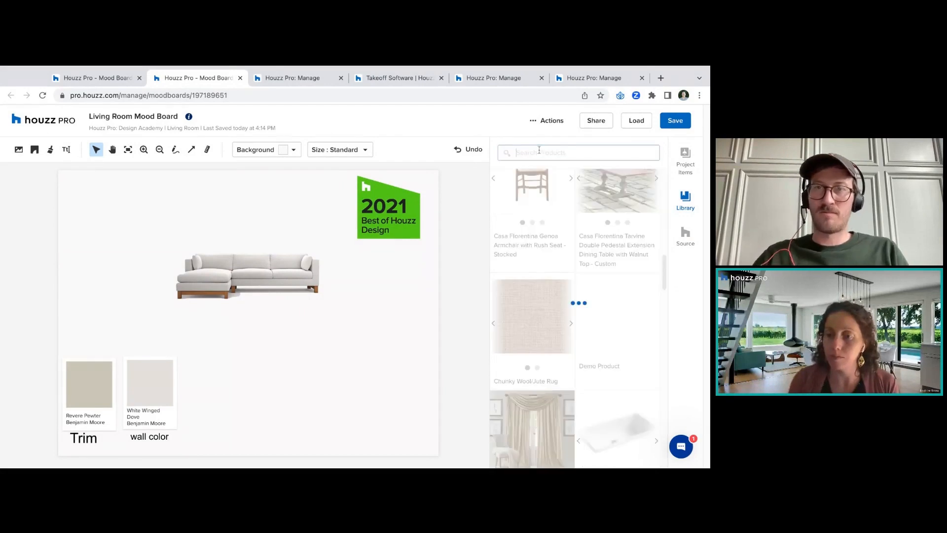
{"action": "scroll", "coordinate": [663, 272], "scroll_direction": "down", "scroll_amount": 5}
{"action": "scroll", "coordinate": [663, 272], "scroll_direction": "down", "scroll_amount": 12}
{"action": "scroll", "coordinate": [663, 429], "scroll_direction": "down", "scroll_amount": 2}
{"action": "left_click", "coordinate": [549, 395]}
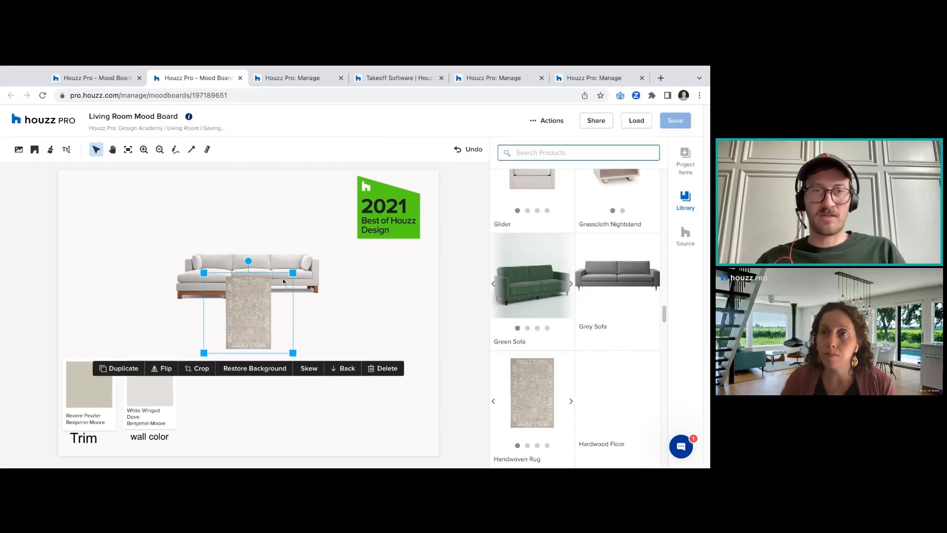
Rotate the rug to landscape orientation, enlarge it, center it over the sofa and send it behind the sofa
{"action": "left_click_drag", "start_coordinate": [248, 261], "coordinate": [300, 313]}
{"action": "left_click_drag", "start_coordinate": [286, 359], "coordinate": [437, 466]}
{"action": "left_click_drag", "start_coordinate": [392, 459], "coordinate": [314, 365]}
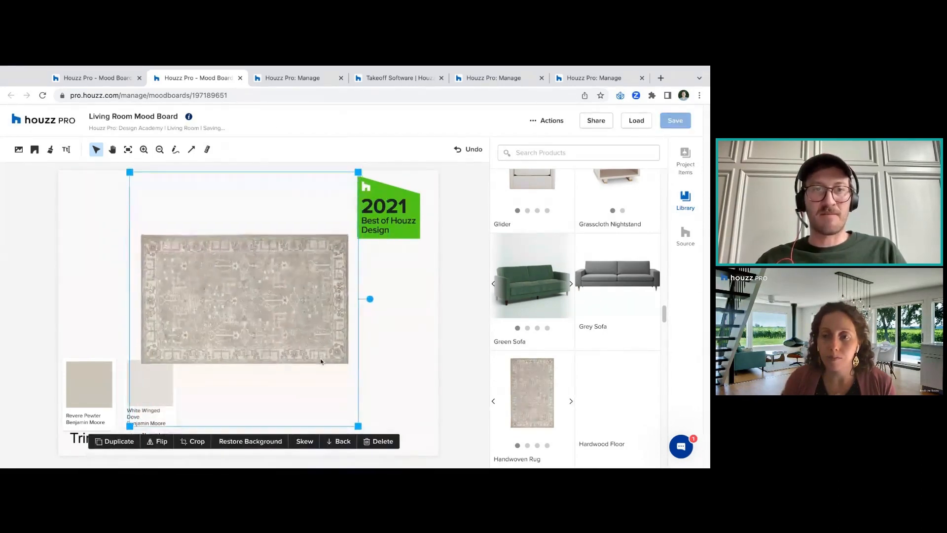
{"action": "left_click", "coordinate": [331, 447]}
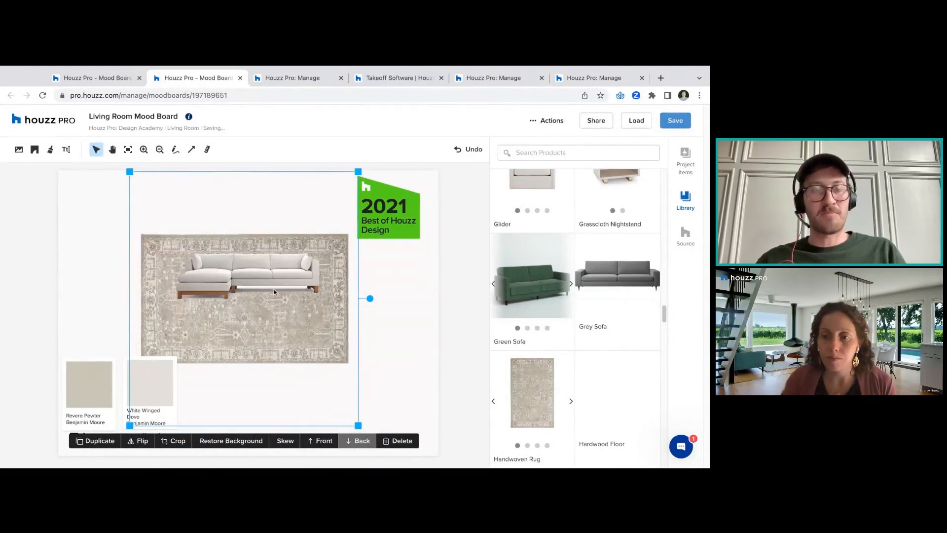
Skew the rug into floor perspective with a wide front edge and a narrow back edge, and shift it slightly down
{"action": "left_click", "coordinate": [279, 442]}
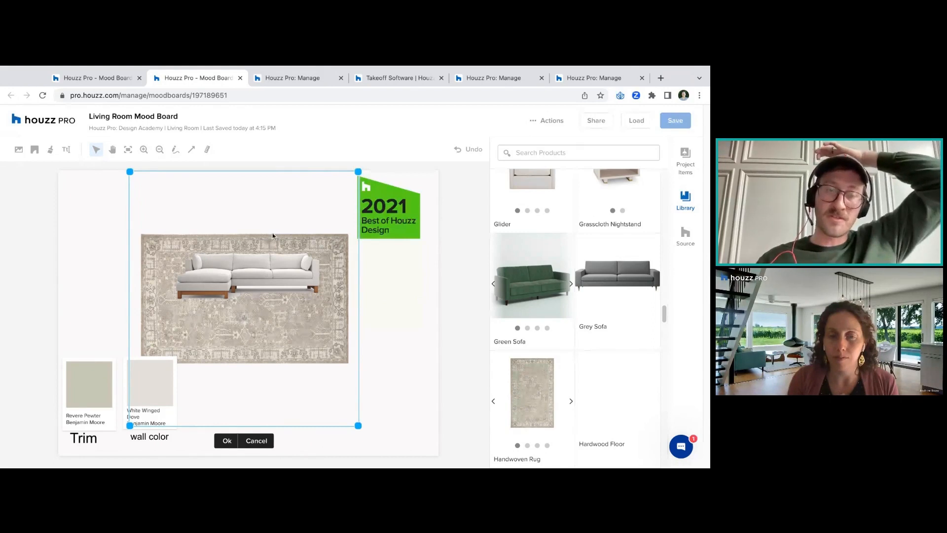
{"action": "left_click_drag", "start_coordinate": [358, 425], "coordinate": [416, 400]}
{"action": "left_click_drag", "start_coordinate": [130, 425], "coordinate": [70, 395]}
{"action": "left_click_drag", "start_coordinate": [416, 400], "coordinate": [431, 395]}
{"action": "left_click_drag", "start_coordinate": [359, 172], "coordinate": [322, 214]}
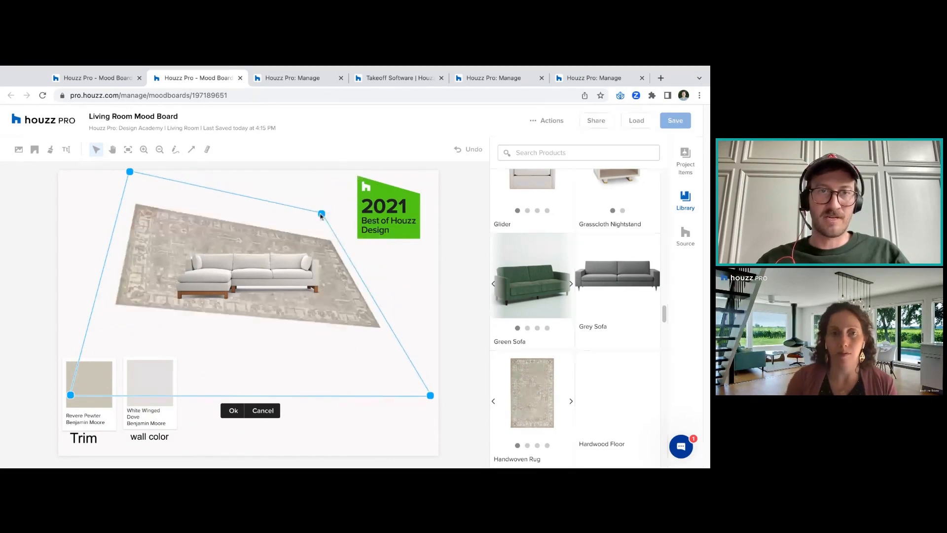
{"action": "left_click_drag", "start_coordinate": [130, 172], "coordinate": [180, 214]}
{"action": "left_click_drag", "start_coordinate": [340, 298], "coordinate": [339, 312]}
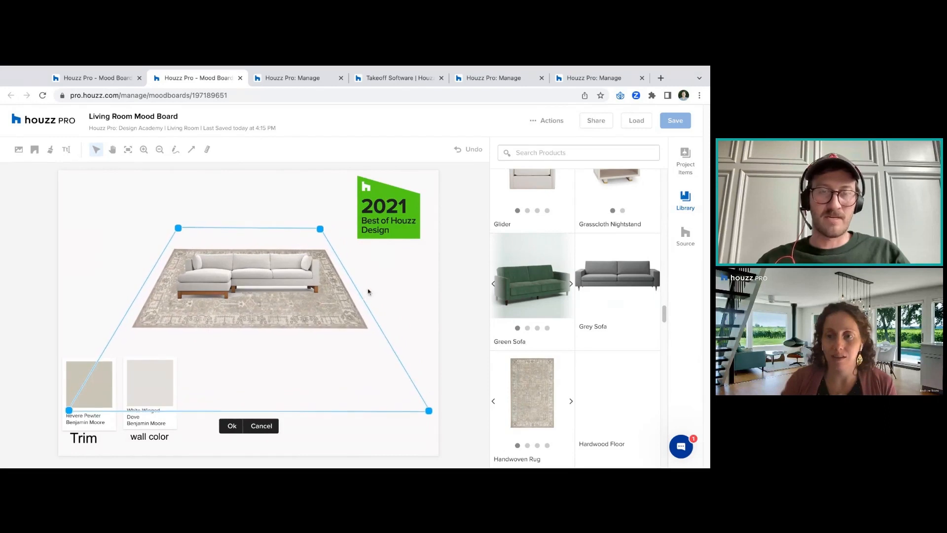
{"action": "left_click", "coordinate": [385, 290]}
Move the sofa up and slightly right so it sits along the rug's back edge, and deselect it
{"action": "left_click_drag", "start_coordinate": [291, 277], "coordinate": [300, 265]}
{"action": "left_click", "coordinate": [352, 285]}
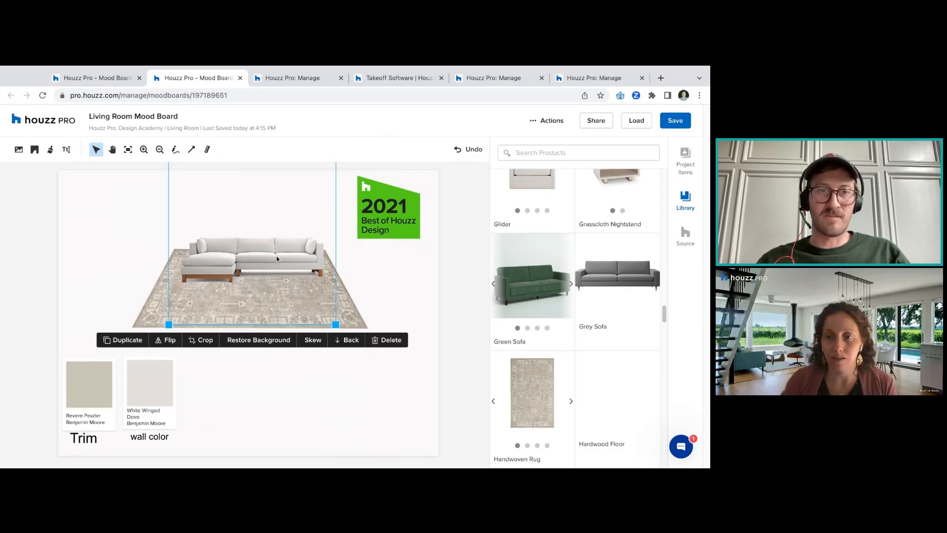
{"action": "left_click", "coordinate": [362, 292]}
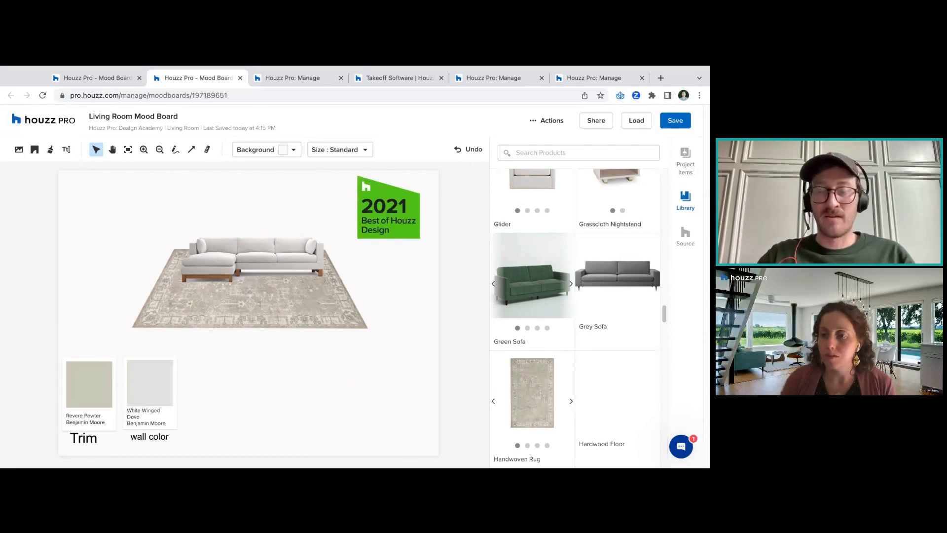
Select the sofa on the board and open the Source product catalog
{"action": "left_click", "coordinate": [299, 288]}
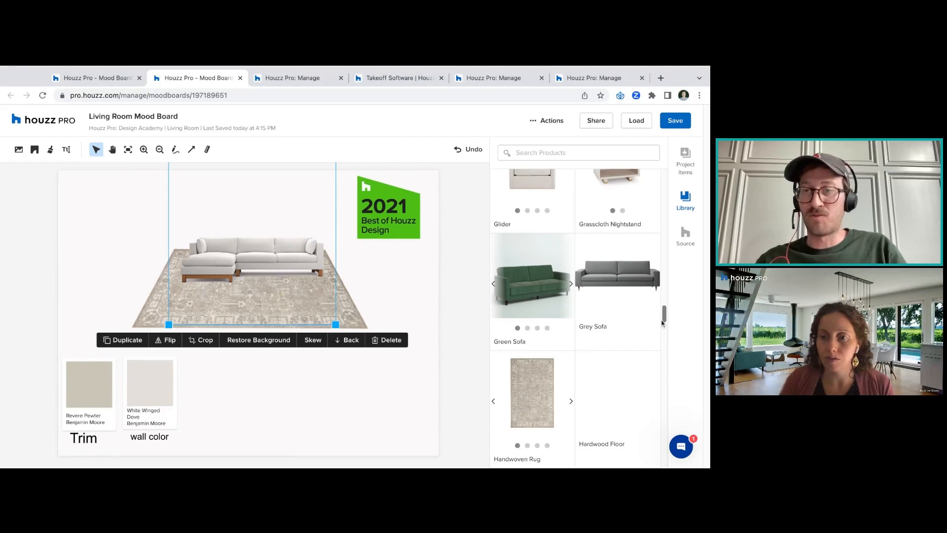
{"action": "scroll", "coordinate": [665, 321], "scroll_direction": "up", "scroll_amount": 10}
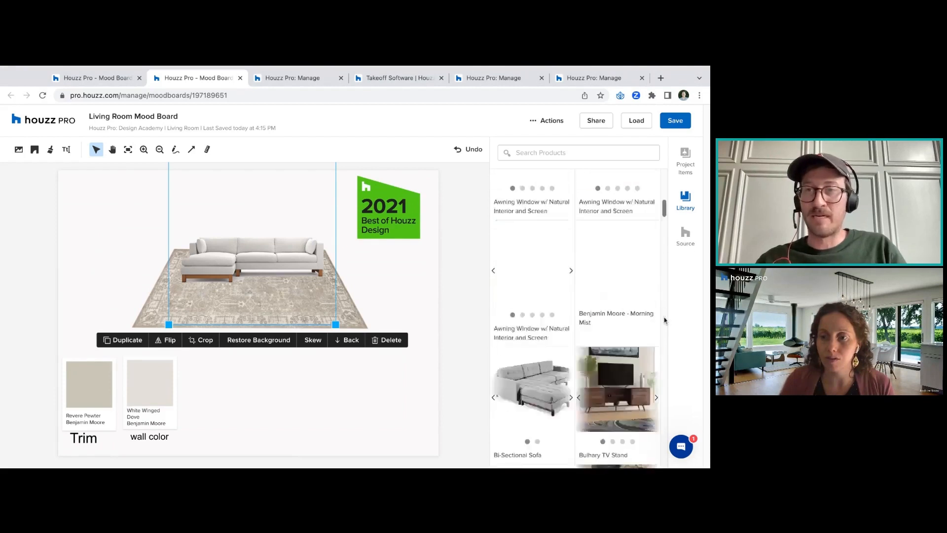
{"action": "left_click", "coordinate": [685, 236]}
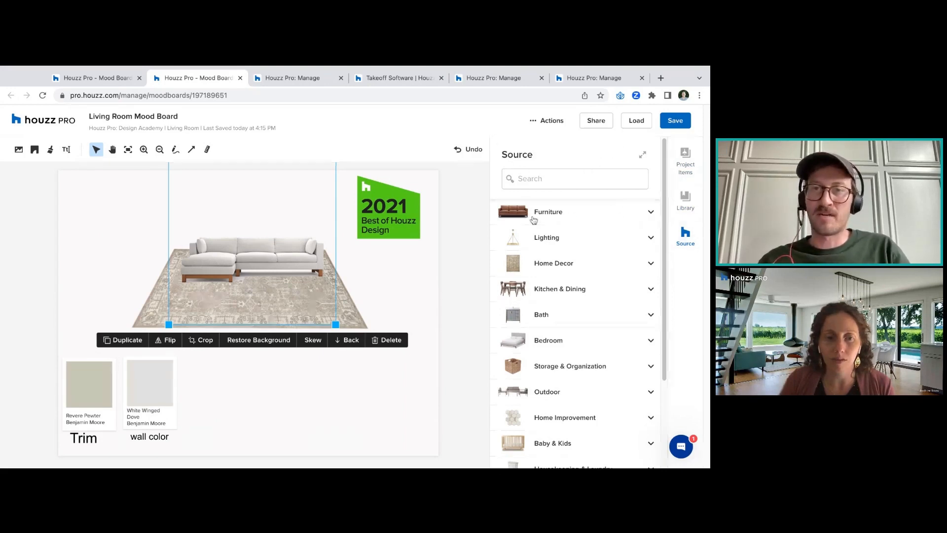
{"action": "key", "text": "super+Tab"}
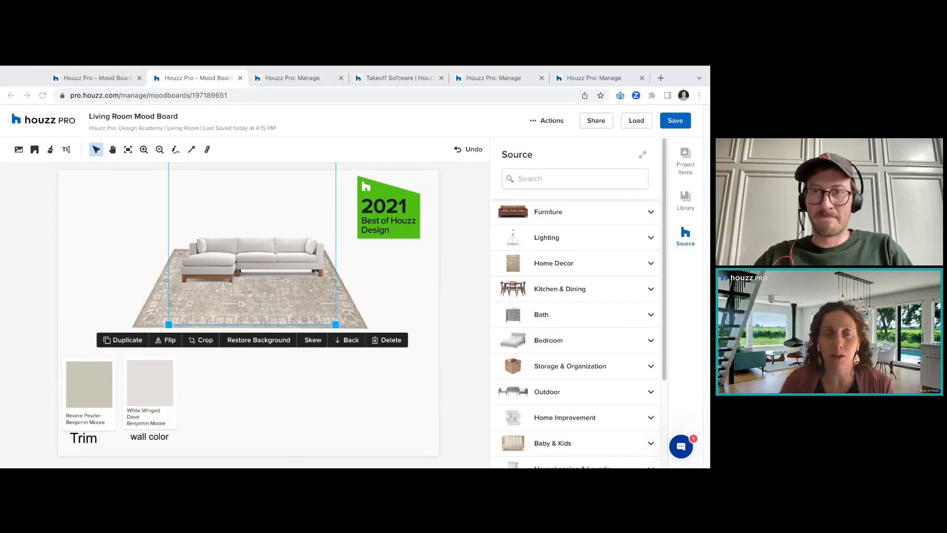
{"action": "key", "text": "super+Tab"}
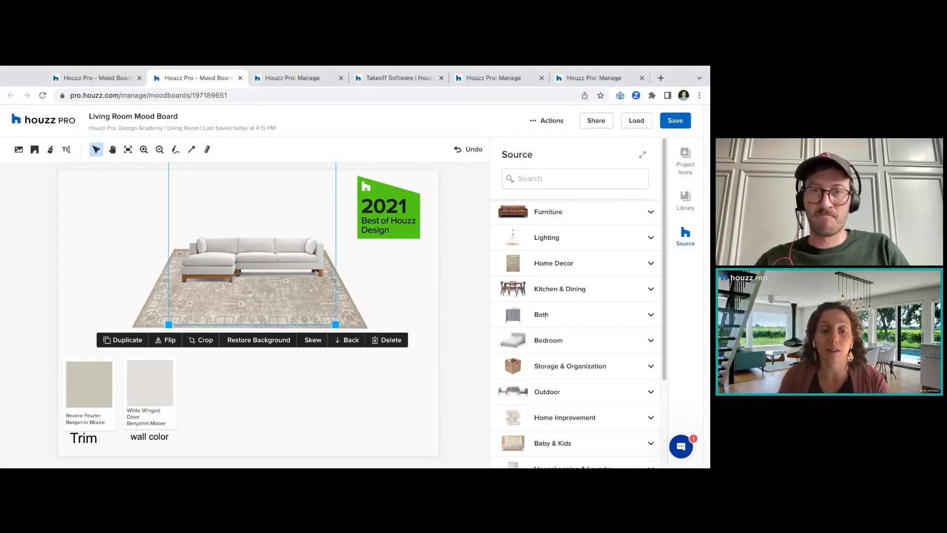
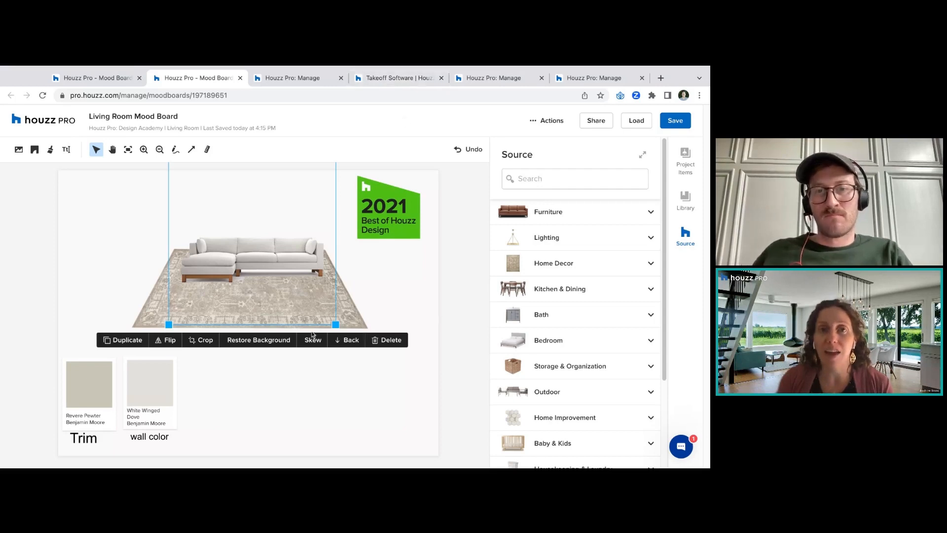
Restore and remove the sofa's background repeatedly to compare both looks, leave it removed and deselect the sofa
{"action": "left_click", "coordinate": [265, 341]}
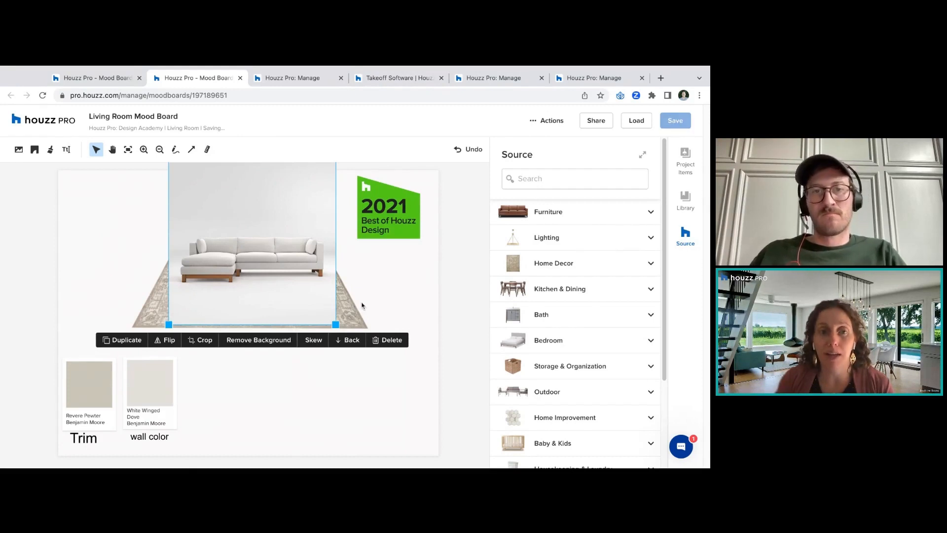
{"action": "left_click", "coordinate": [278, 341]}
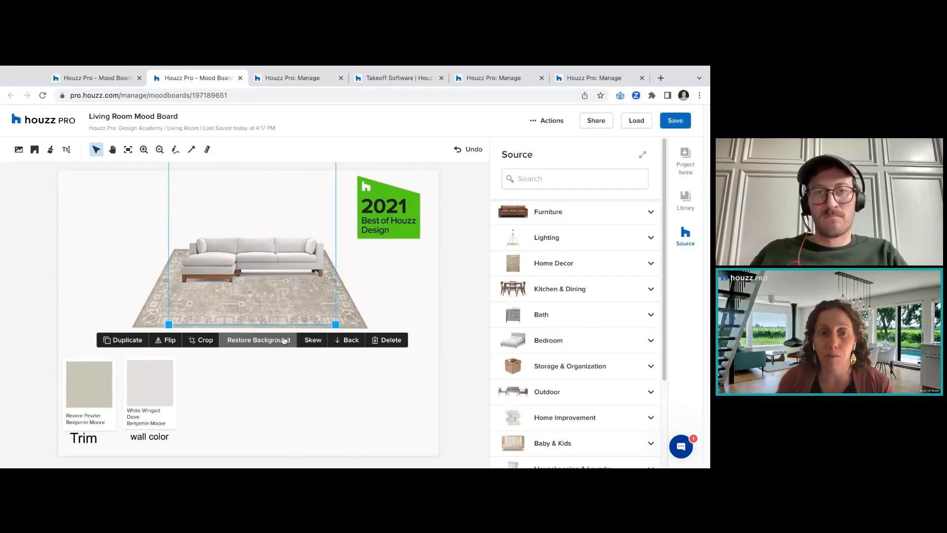
{"action": "left_click", "coordinate": [284, 341]}
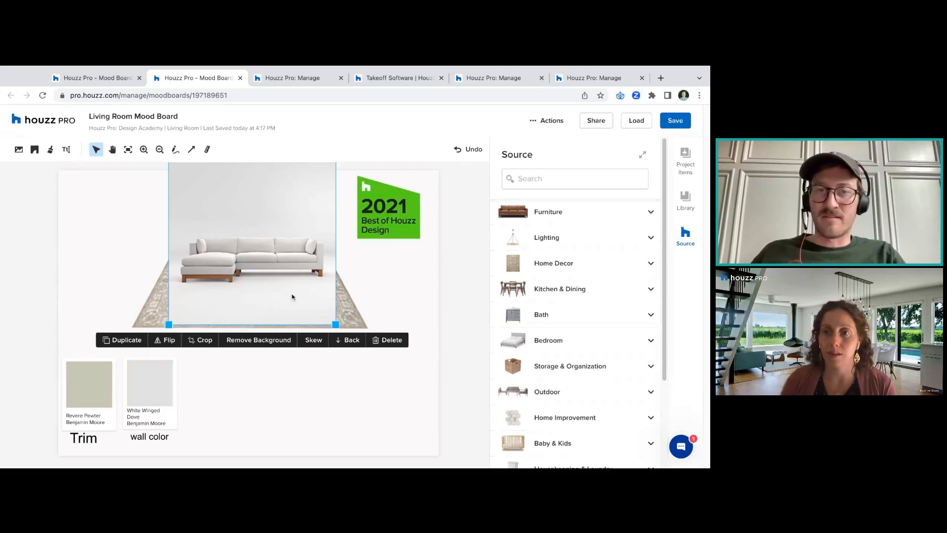
{"action": "left_click", "coordinate": [277, 340]}
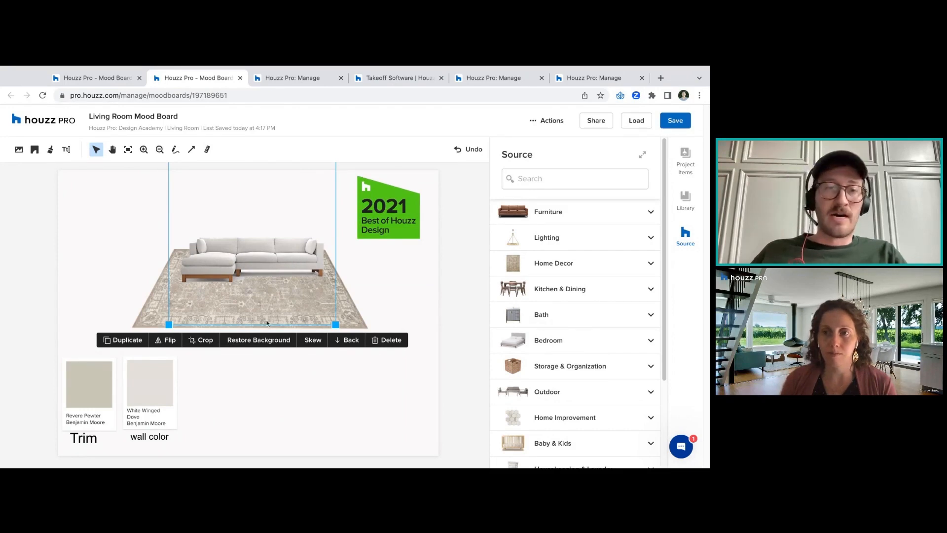
{"action": "left_click", "coordinate": [261, 349]}
{"action": "left_click", "coordinate": [259, 315]}
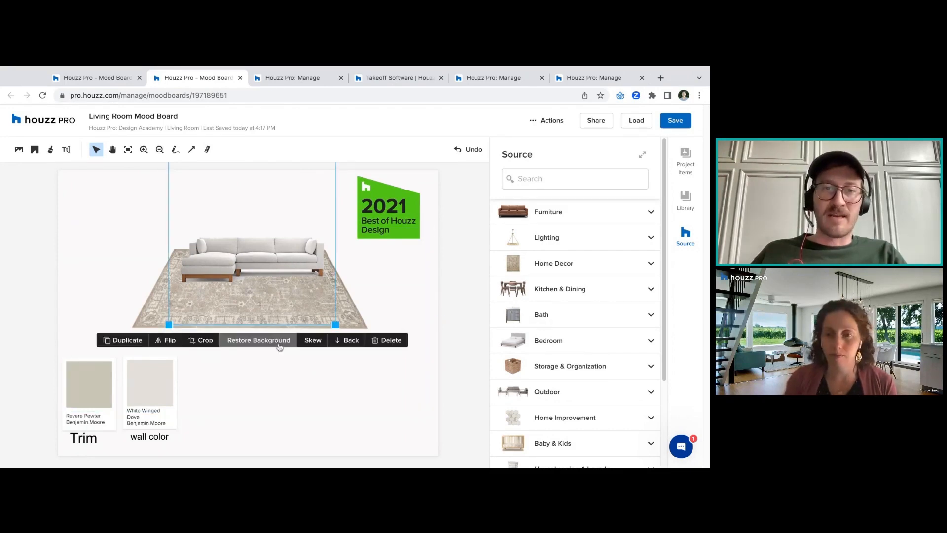
{"action": "left_click", "coordinate": [245, 344]}
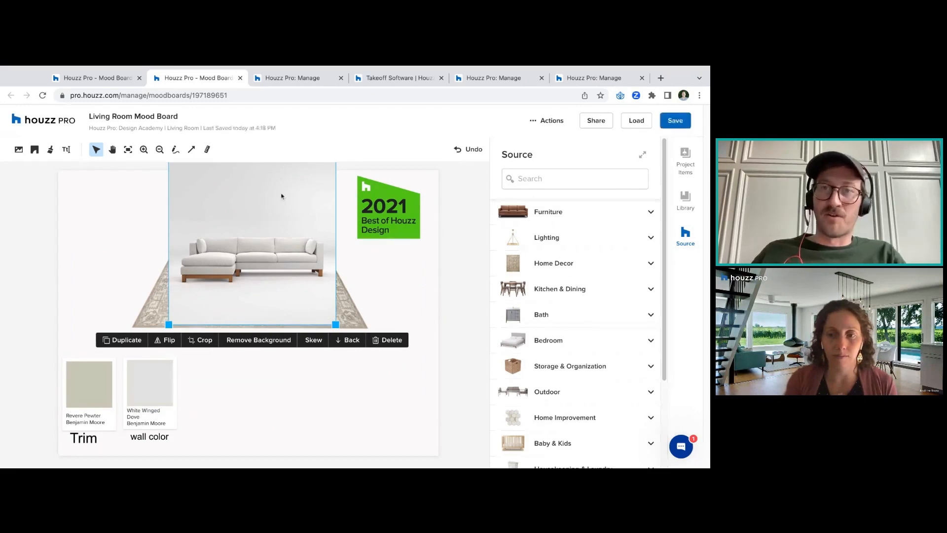
{"action": "left_click", "coordinate": [268, 340]}
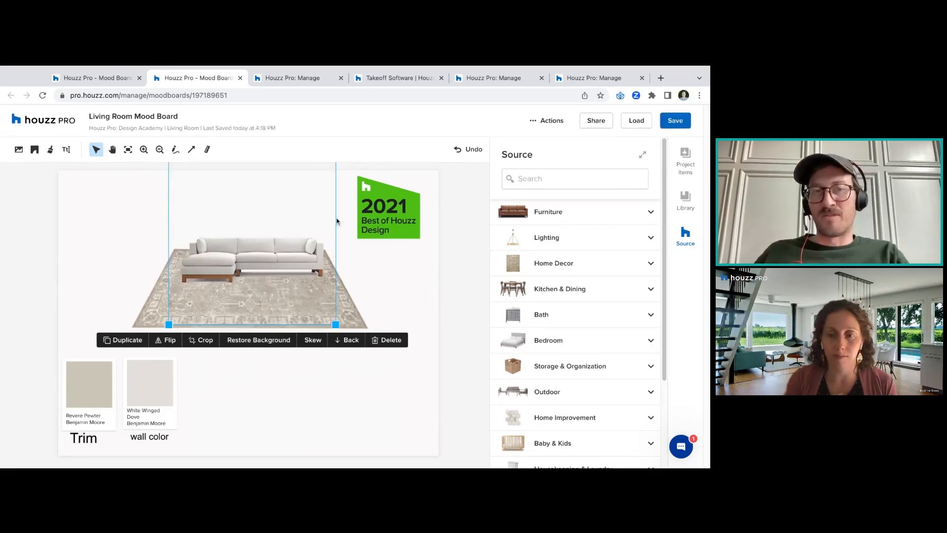
{"action": "left_click", "coordinate": [392, 296]}
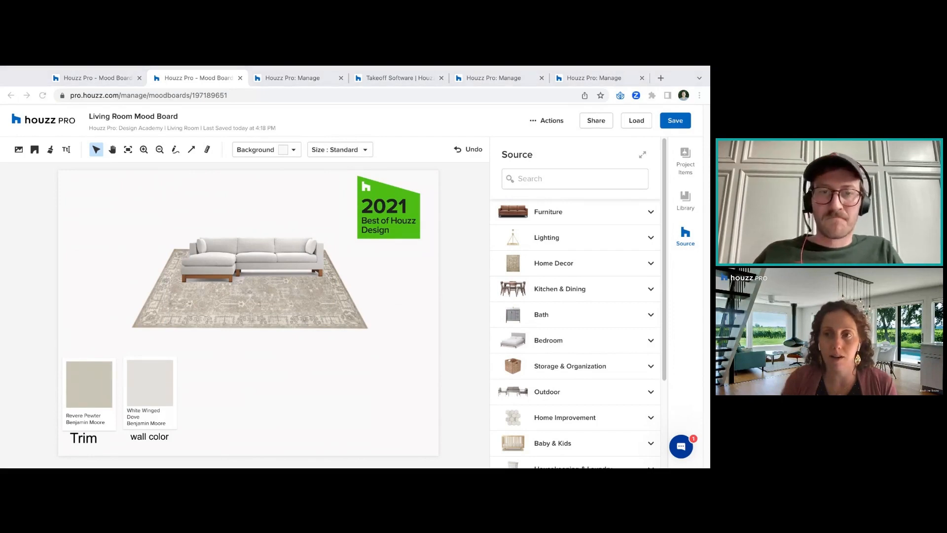
Switch to the mood boards browser tab and open the mood boards of the Houzz Pro: Design Academy project
{"action": "left_click", "coordinate": [386, 218]}
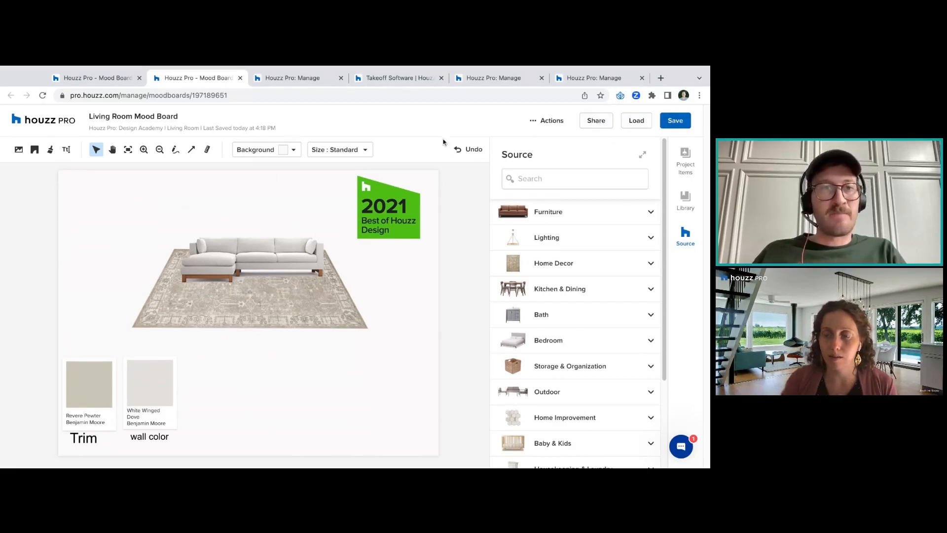
{"action": "left_click", "coordinate": [94, 78]}
{"action": "left_click", "coordinate": [115, 122]}
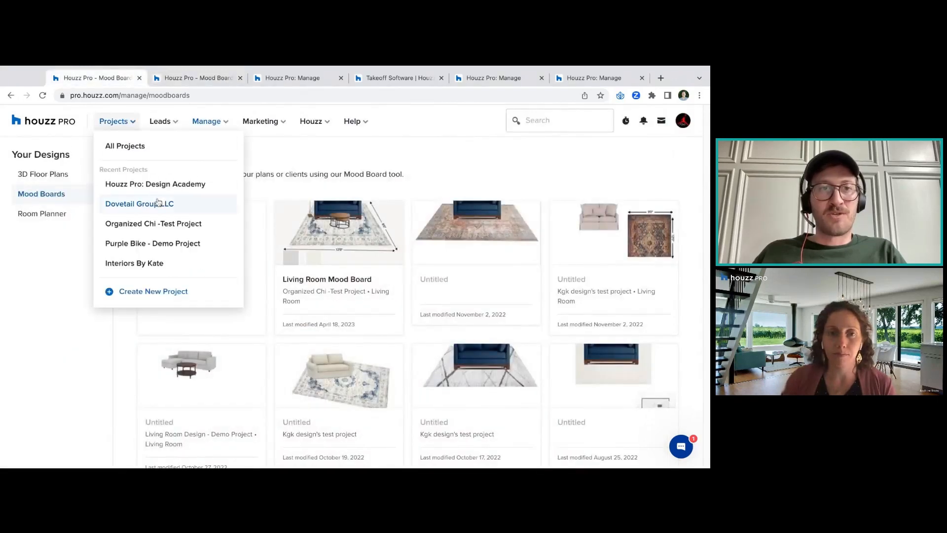
{"action": "left_click", "coordinate": [156, 183]}
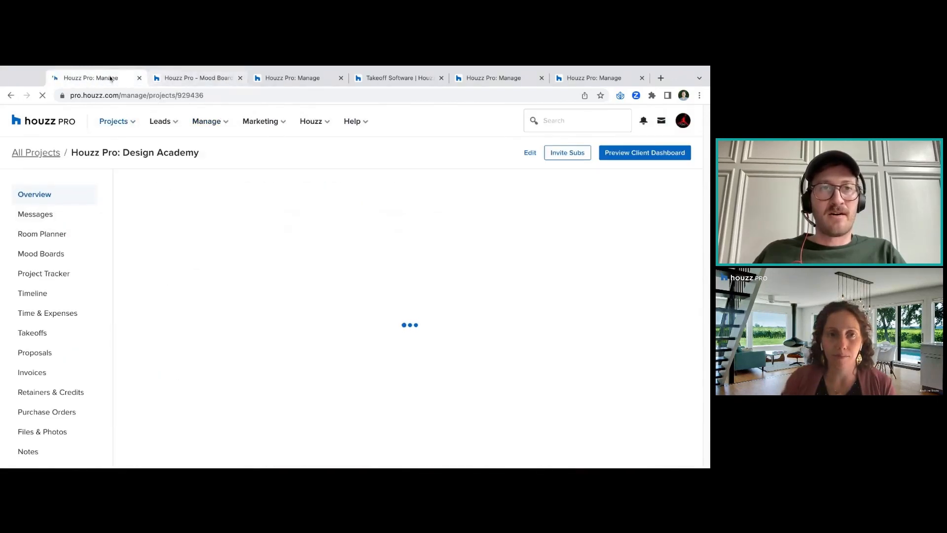
{"action": "left_click", "coordinate": [77, 254]}
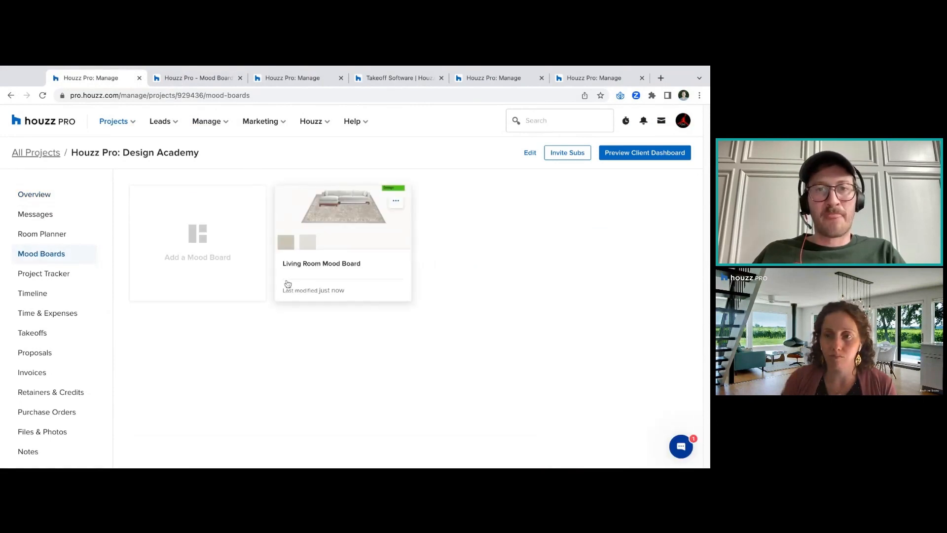
View the Living Room Mood Board from the project, close its duplicate tab and look over the asset management options
{"action": "left_click", "coordinate": [363, 222]}
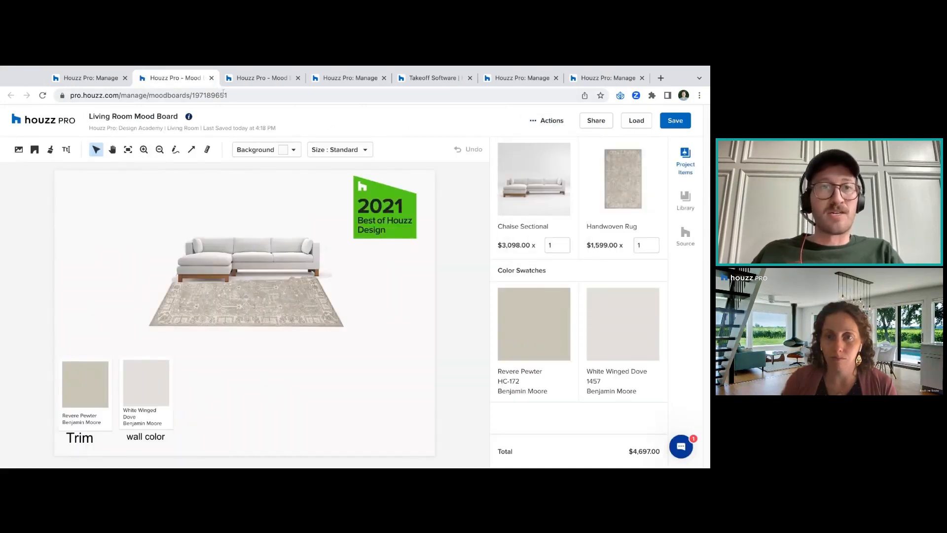
{"action": "left_click", "coordinate": [212, 79]}
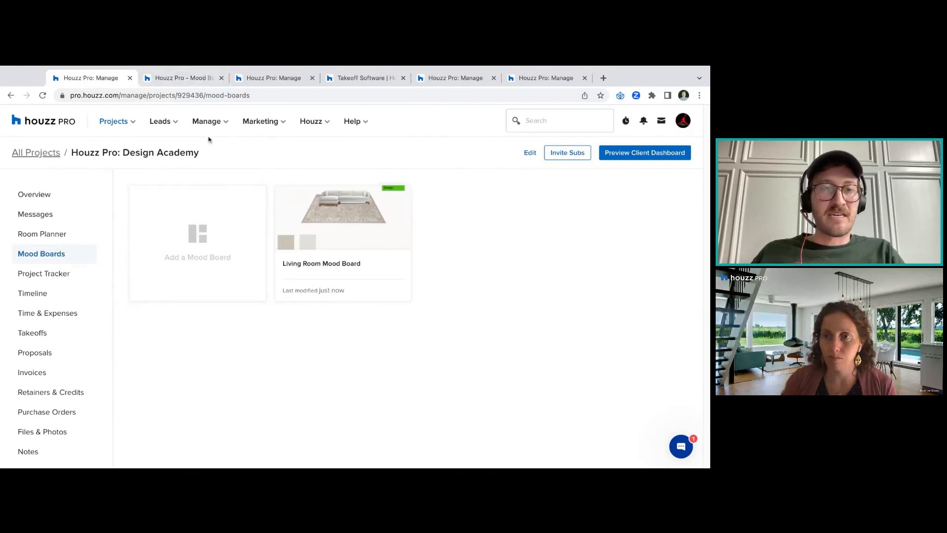
{"action": "mouse_move", "coordinate": [218, 128]}
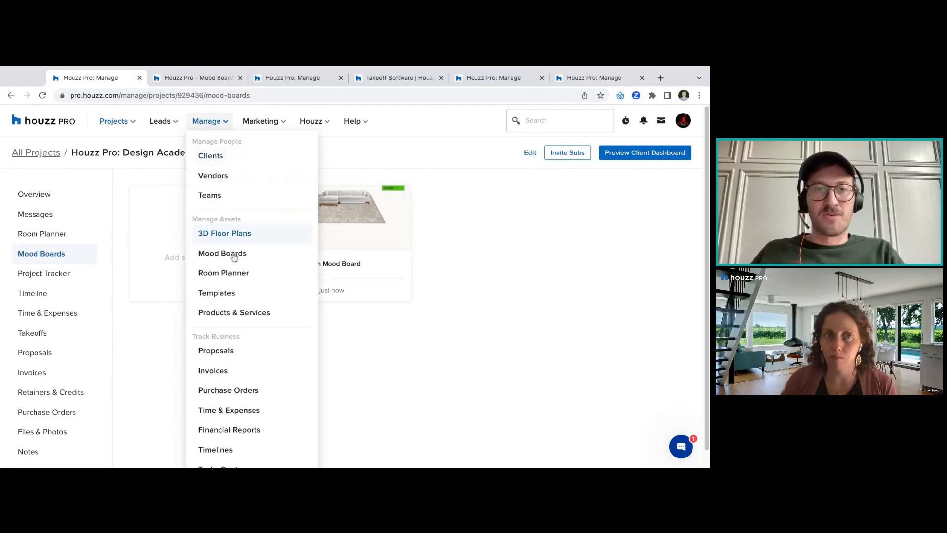
{"action": "mouse_move", "coordinate": [392, 263]}
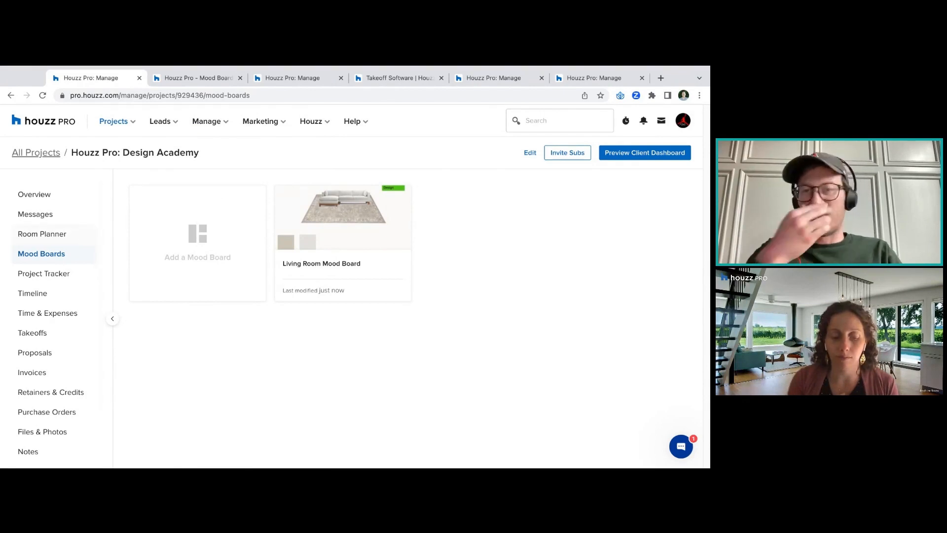
Open the Living Room plan in the project's Room Planner and briefly compare it with the mood board
{"action": "left_click", "coordinate": [41, 234]}
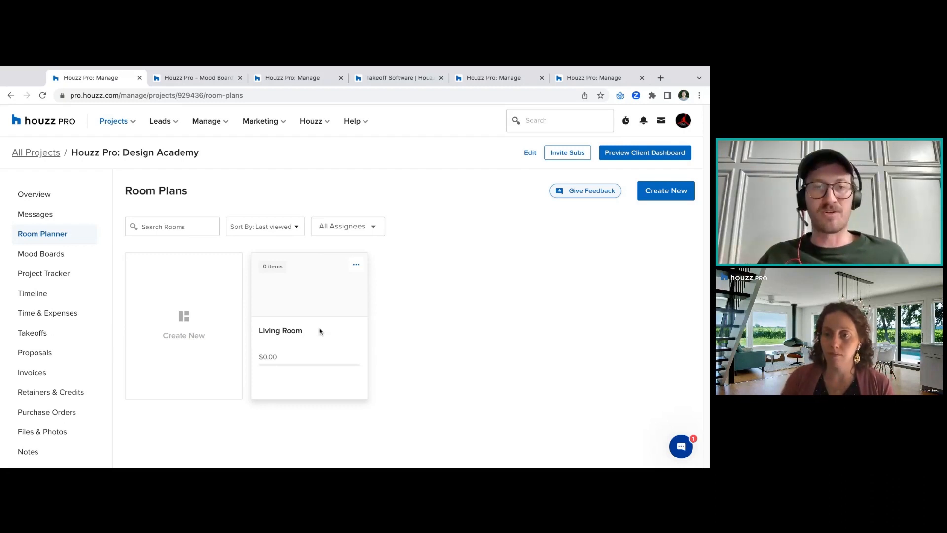
{"action": "left_click", "coordinate": [356, 265]}
{"action": "left_click", "coordinate": [304, 361]}
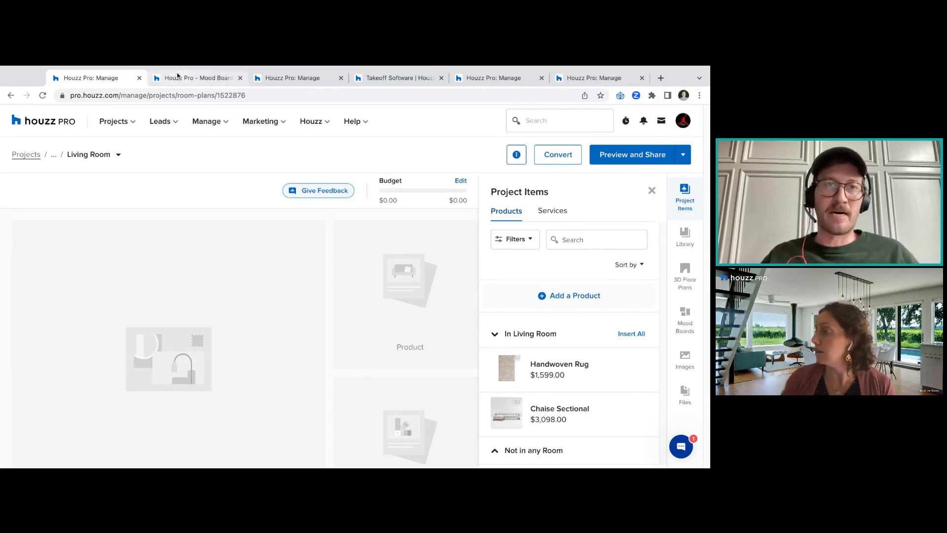
{"action": "left_click", "coordinate": [177, 77]}
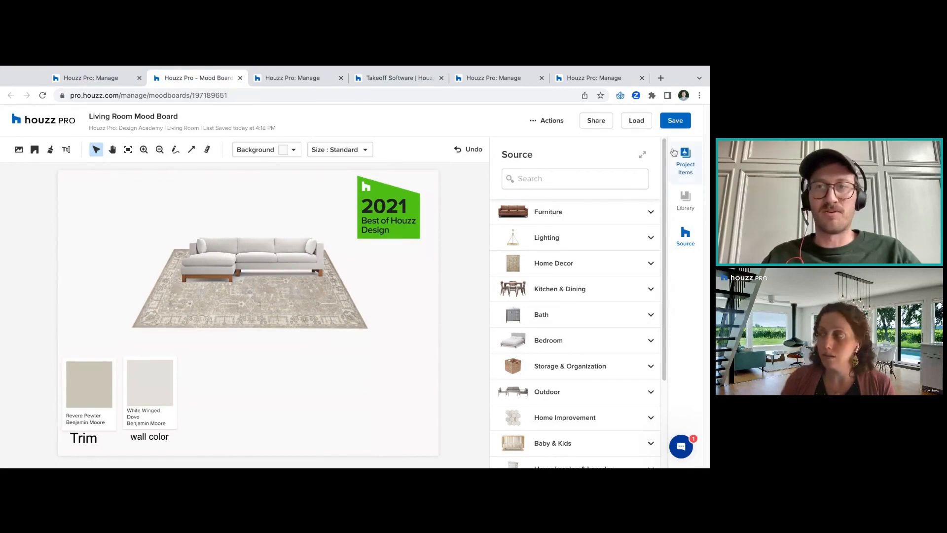
{"action": "left_click", "coordinate": [83, 78]}
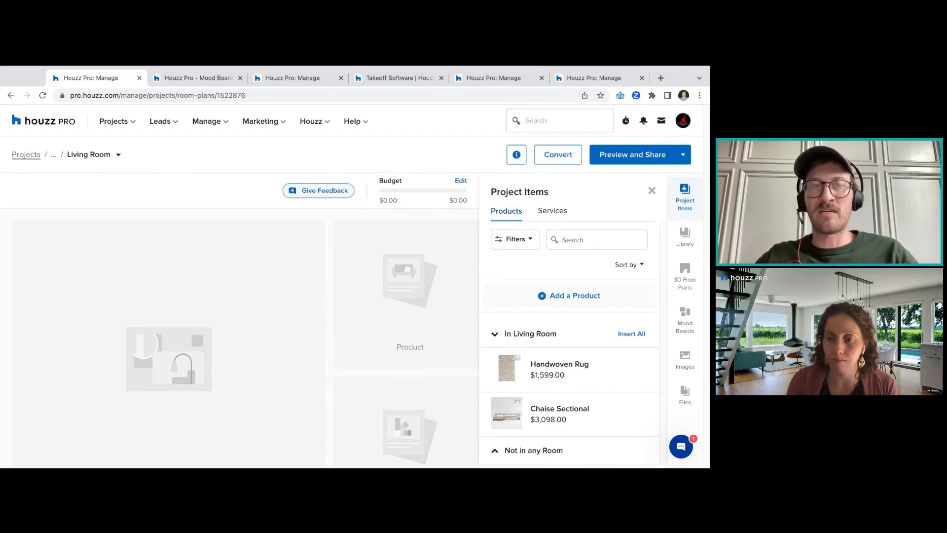
Add the Handwoven Rug and Chaise Sectional from the project items to the room plan and close the item list
{"action": "left_click", "coordinate": [586, 376]}
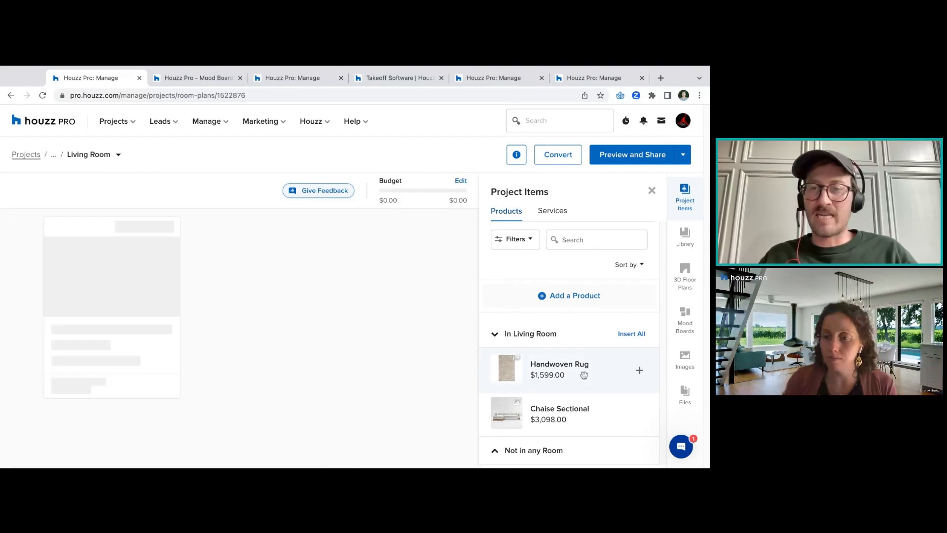
{"action": "left_click", "coordinate": [590, 407]}
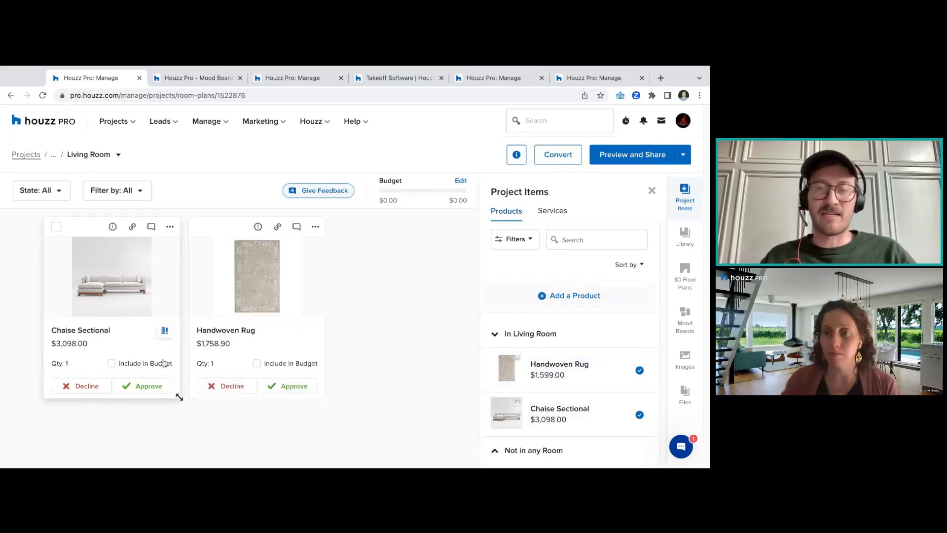
{"action": "left_click", "coordinate": [652, 192]}
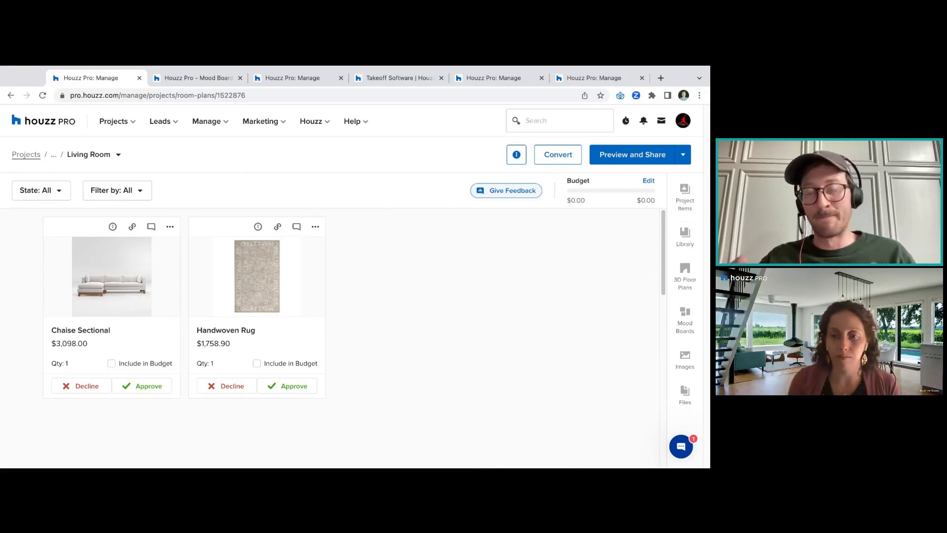
{"action": "left_click", "coordinate": [684, 195]}
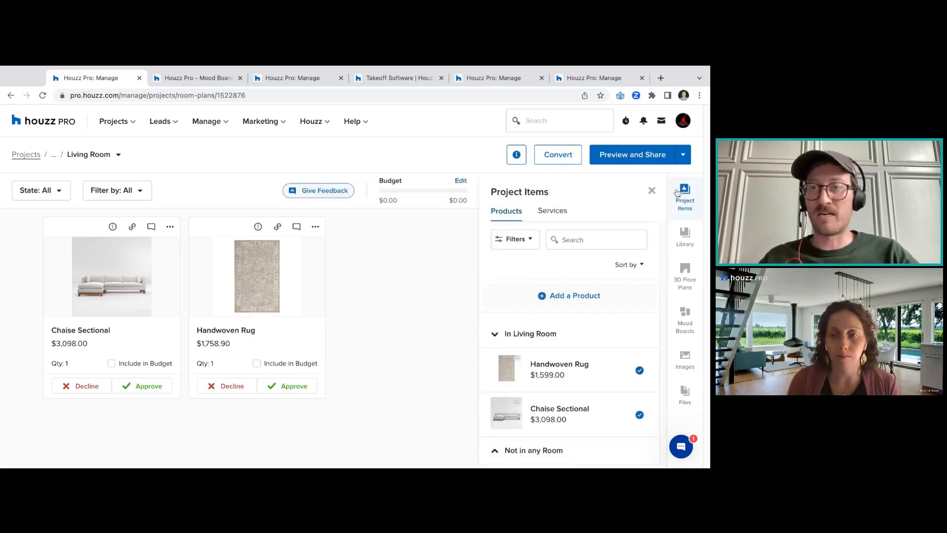
{"action": "left_click", "coordinate": [651, 191]}
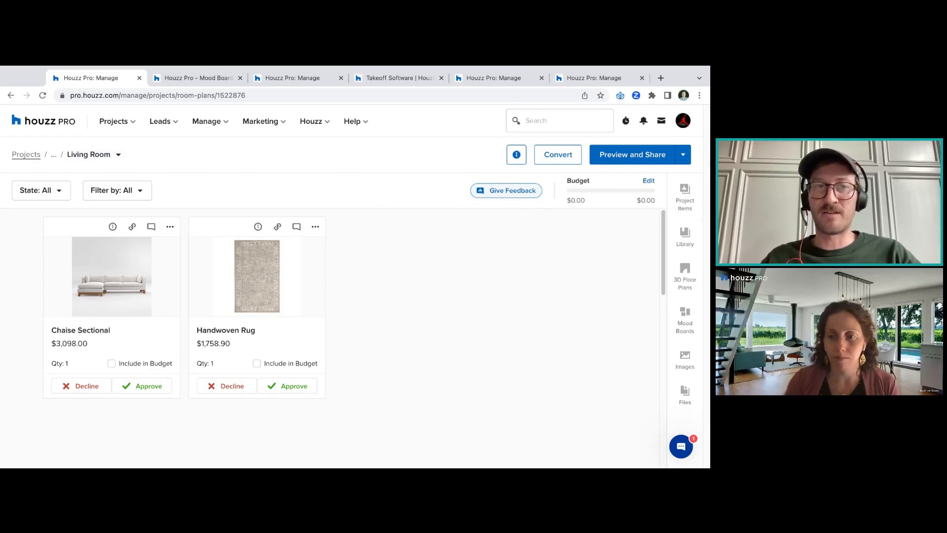
Open the room plan's details and add the photo of a furnished living and dining room as its cover image
{"action": "left_click", "coordinate": [517, 157]}
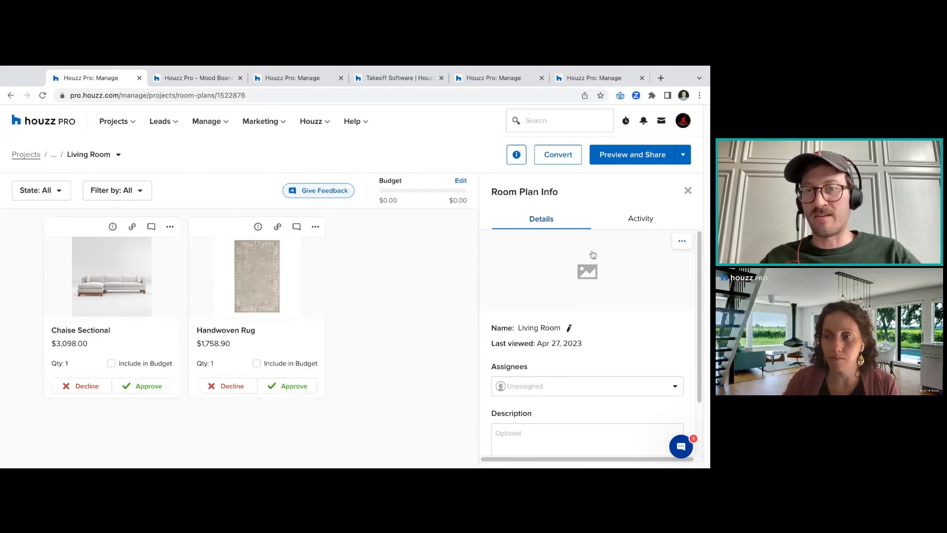
{"action": "left_click", "coordinate": [681, 246]}
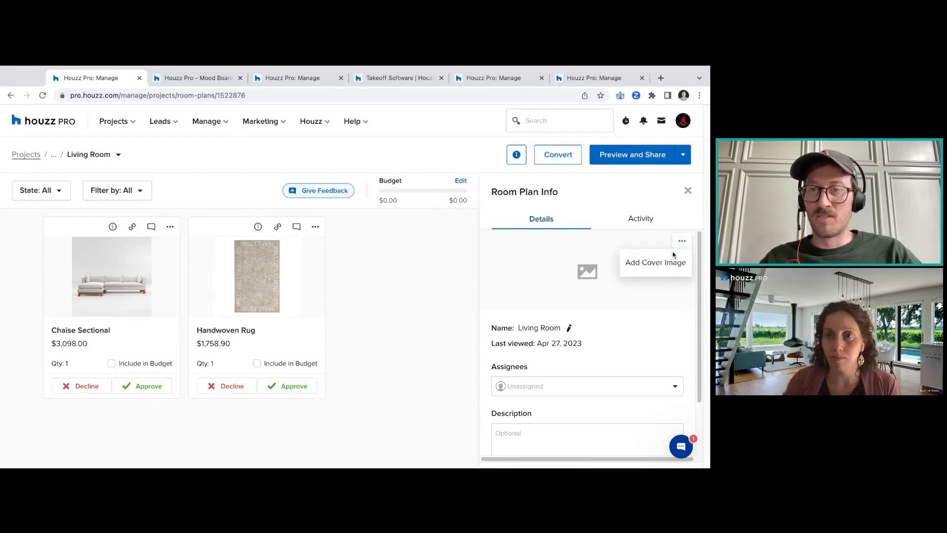
{"action": "left_click", "coordinate": [675, 269]}
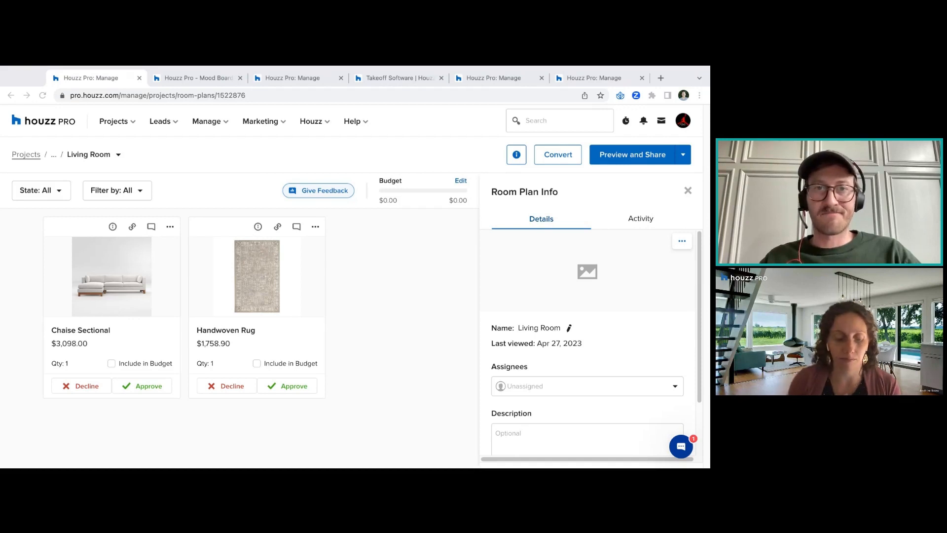
{"action": "left_click", "coordinate": [599, 366]}
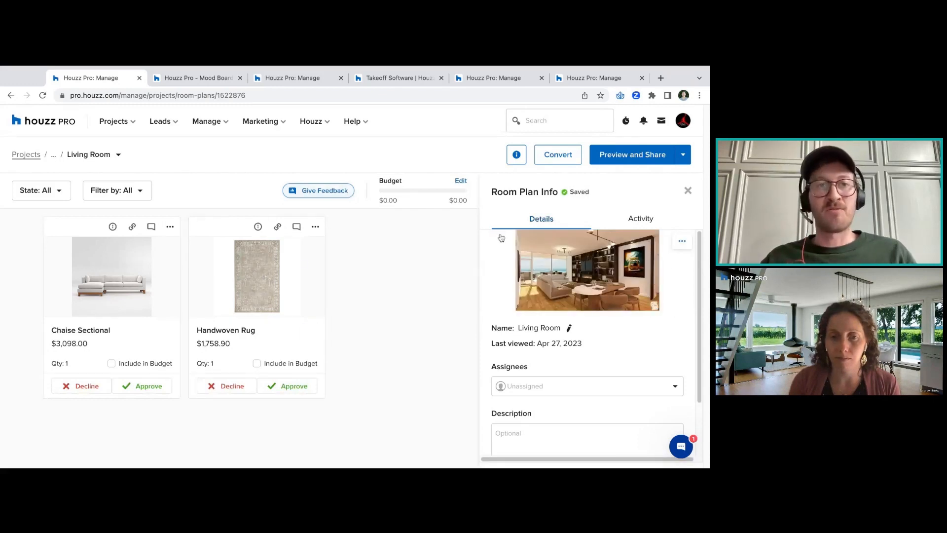
Close the plan details, check the Living Room cover in the project's Room Plans list and reopen the plan
{"action": "left_click", "coordinate": [688, 191]}
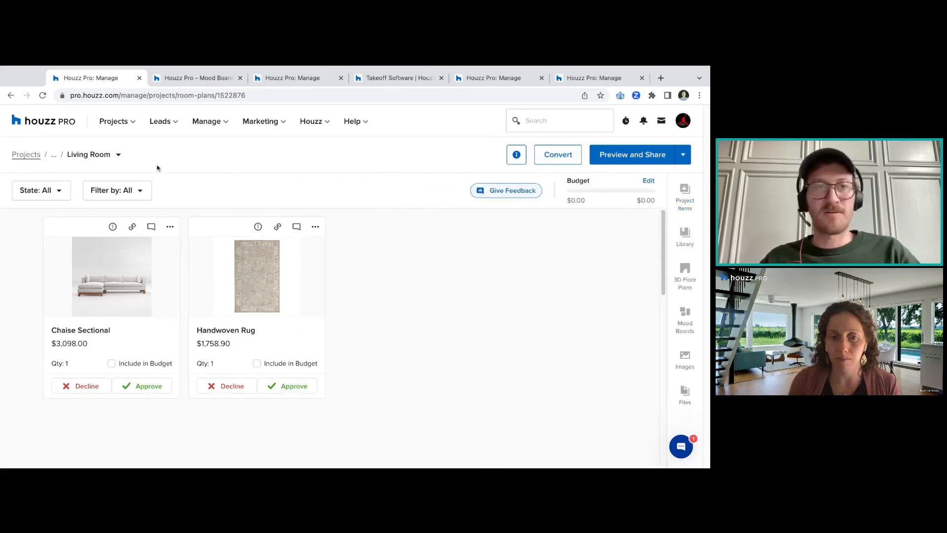
{"action": "left_click", "coordinate": [52, 159]}
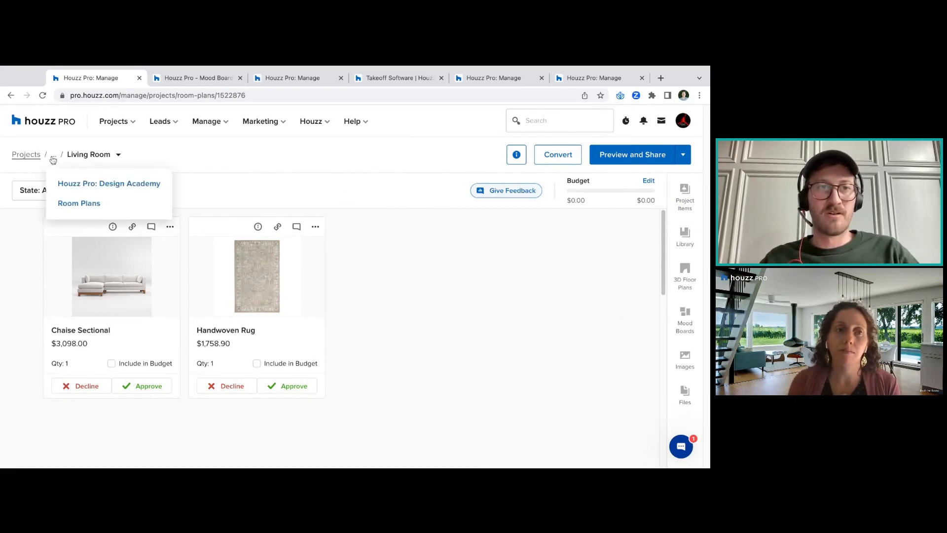
{"action": "left_click", "coordinate": [69, 184]}
{"action": "left_click", "coordinate": [58, 232]}
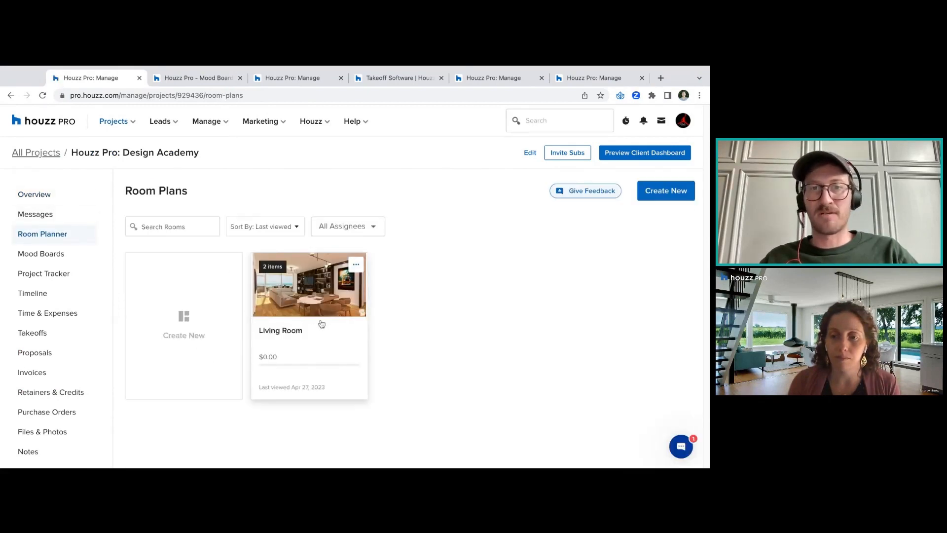
{"action": "left_click", "coordinate": [318, 295]}
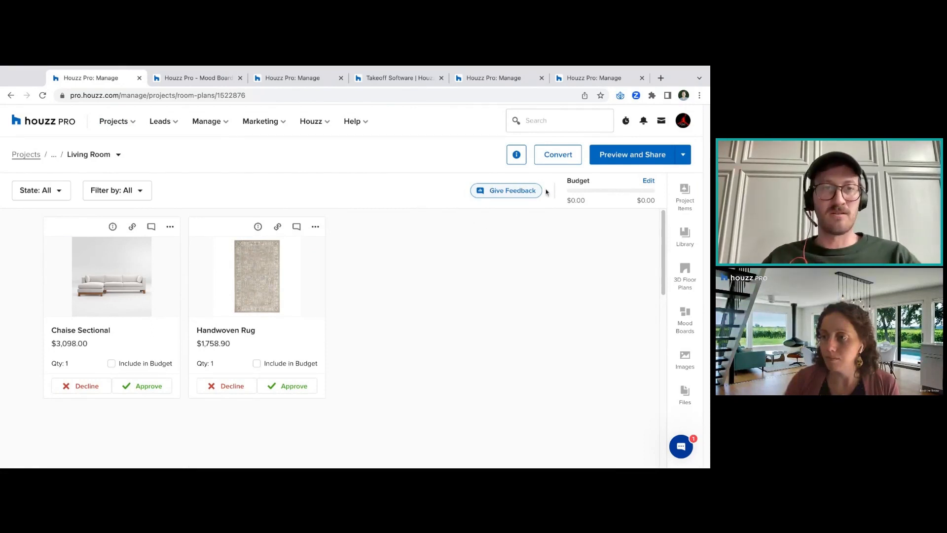
Try assigning a team member to the Living Room plan in its details, and remove the assignee again
{"action": "left_click", "coordinate": [557, 161]}
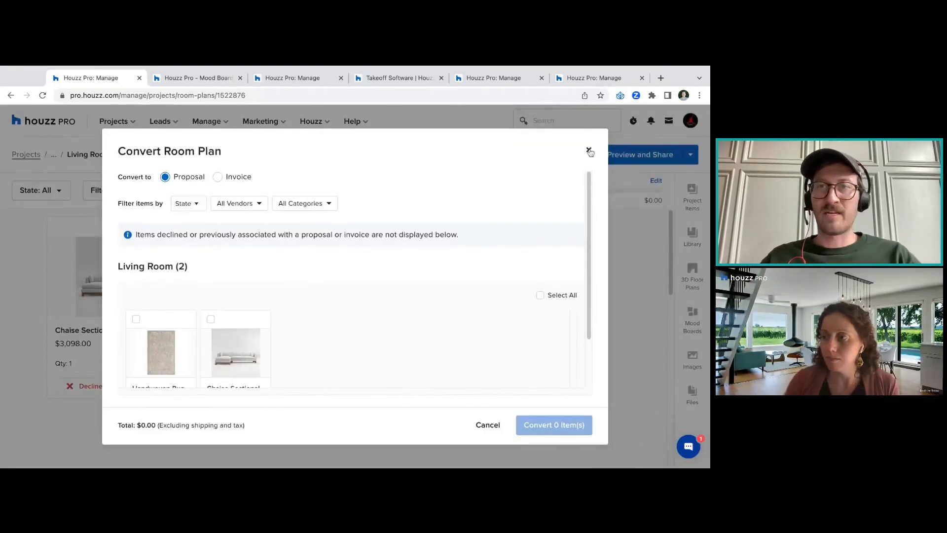
{"action": "left_click", "coordinate": [590, 151]}
{"action": "left_click", "coordinate": [516, 155]}
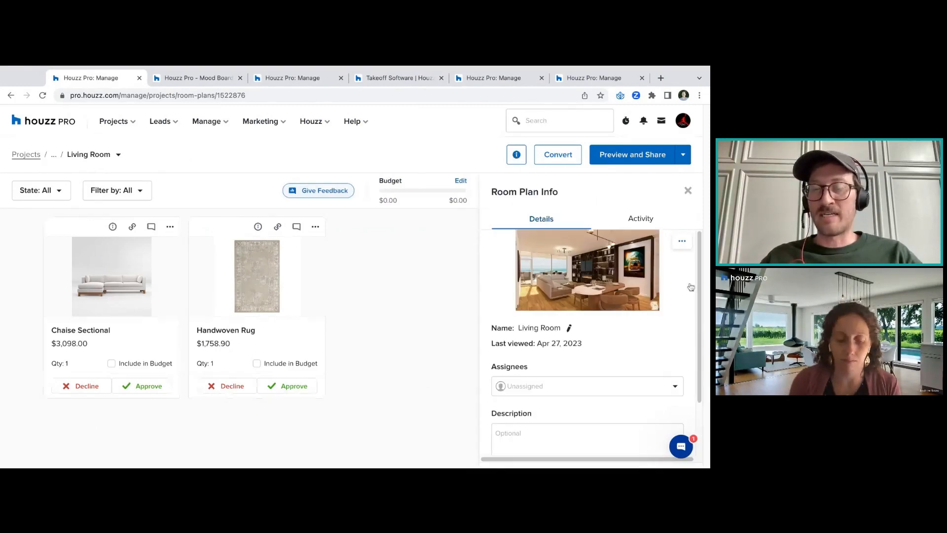
{"action": "left_click", "coordinate": [595, 387]}
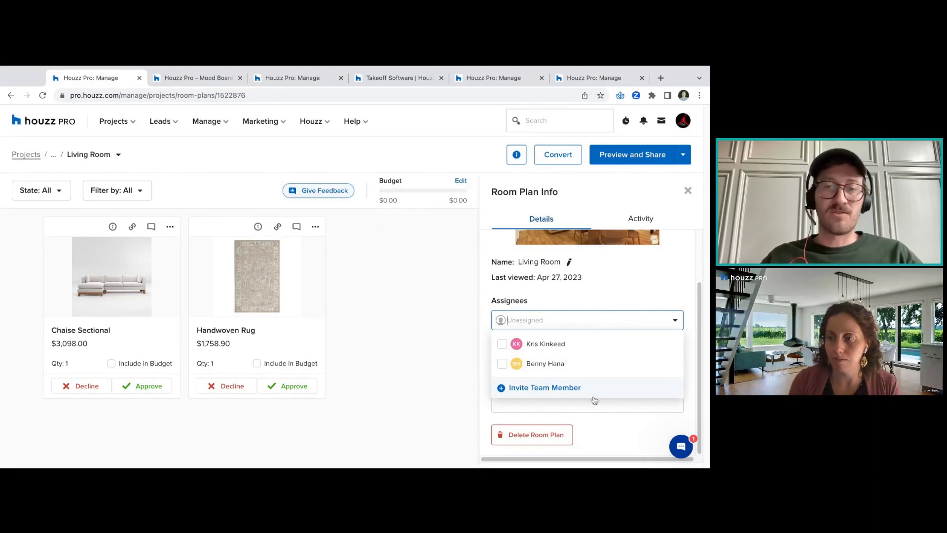
{"action": "left_click", "coordinate": [555, 369]}
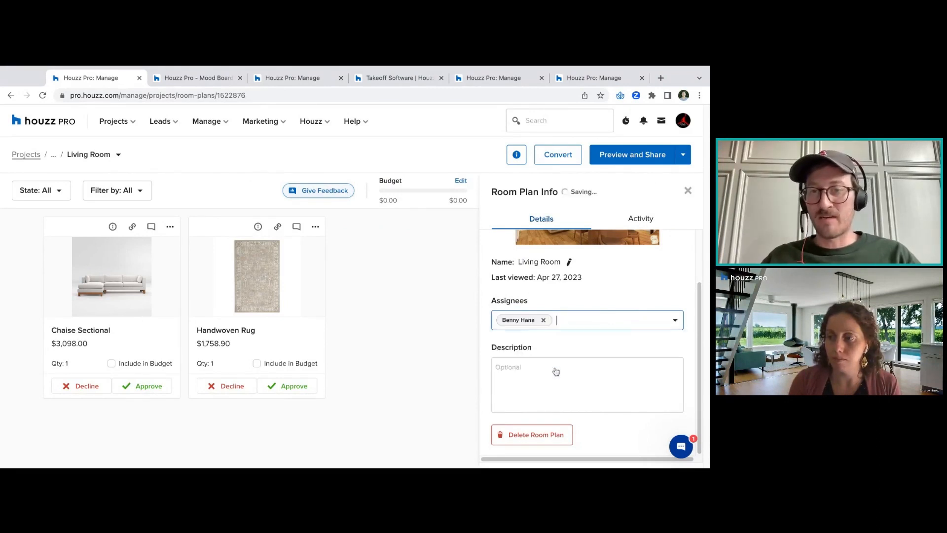
{"action": "left_click", "coordinate": [543, 320]}
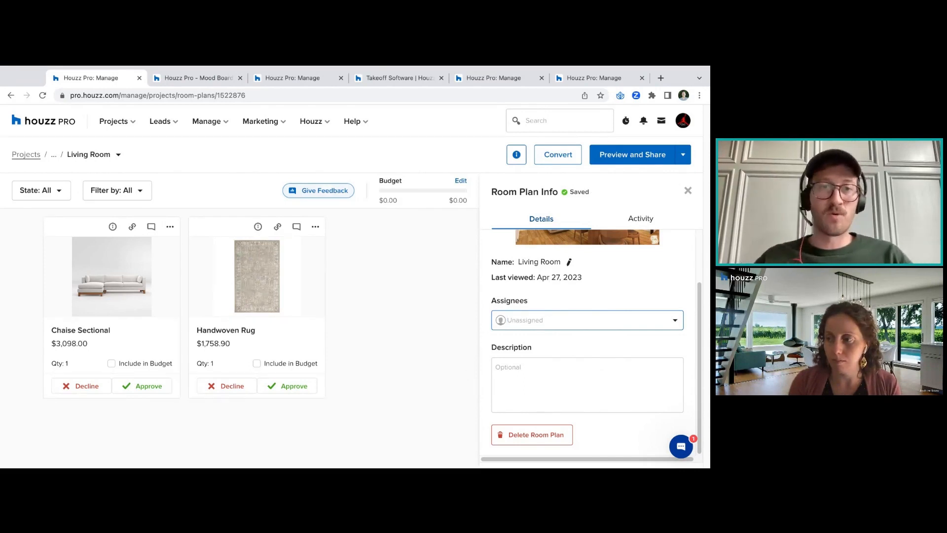
View the Handwoven Rug's client and team comments, close them and check the plan's assignee choices
{"action": "left_click", "coordinate": [297, 227]}
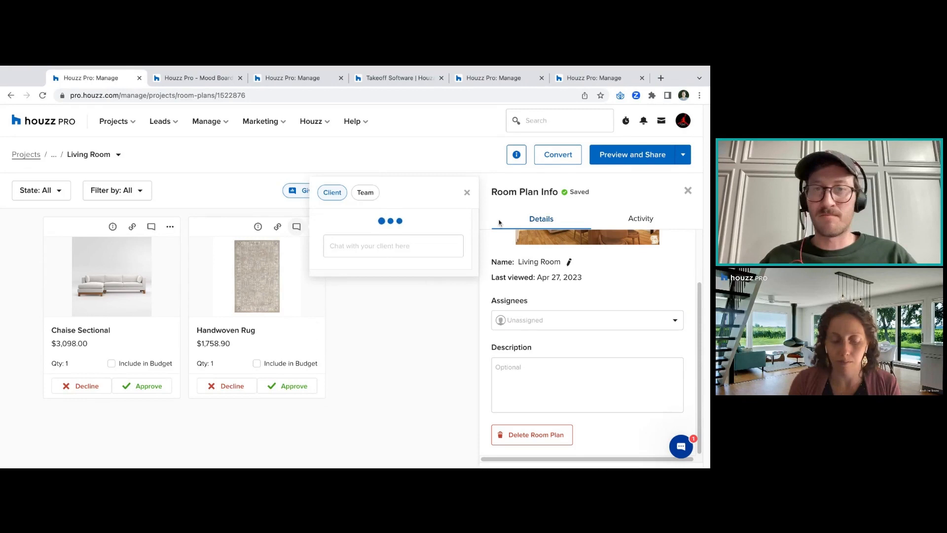
{"action": "left_click", "coordinate": [466, 145]}
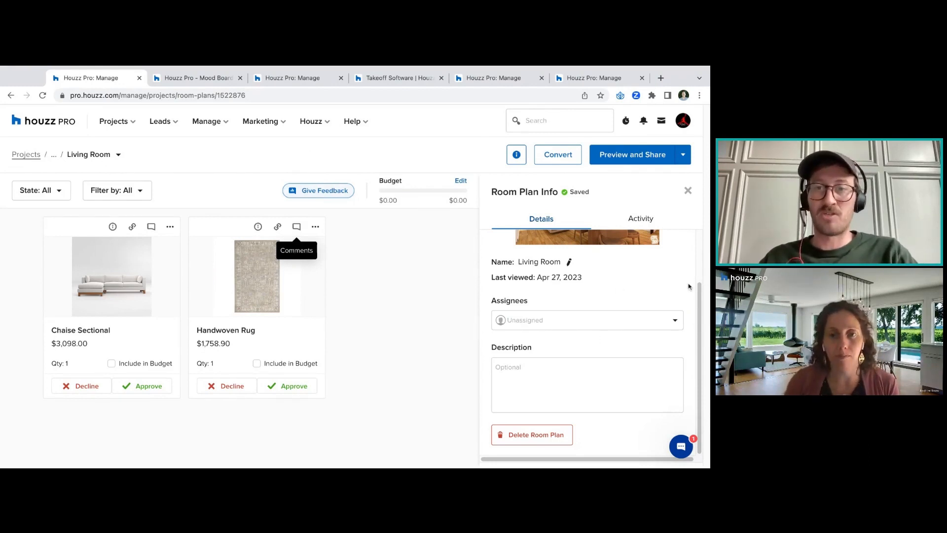
{"action": "left_click", "coordinate": [509, 322]}
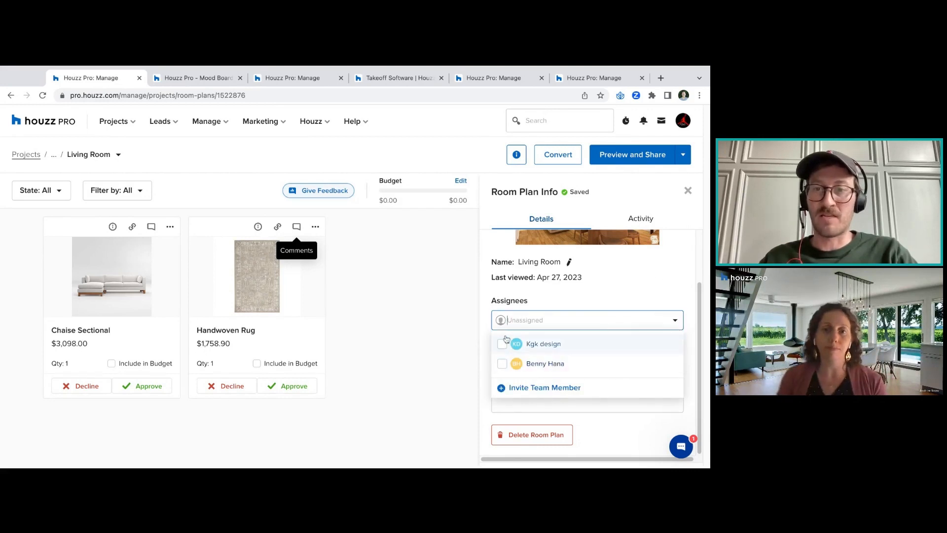
{"action": "left_click", "coordinate": [579, 312]}
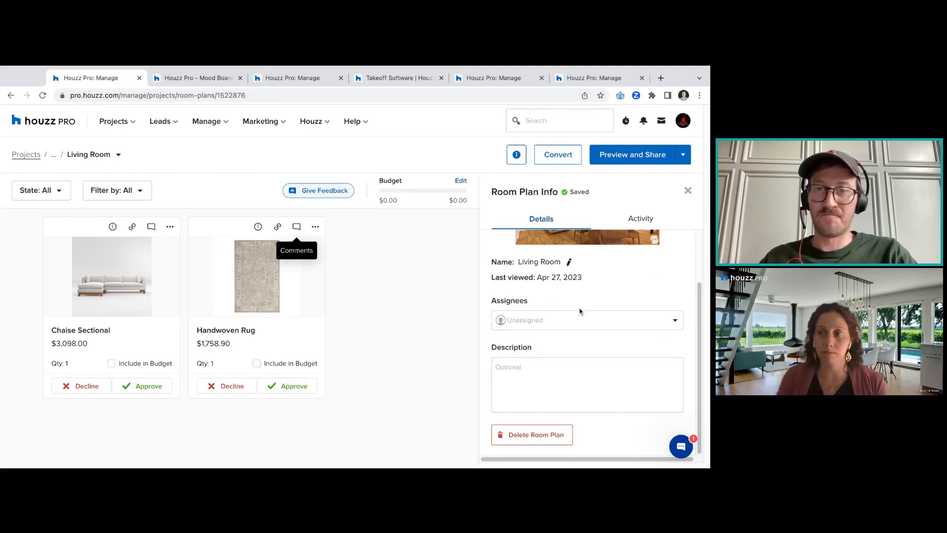
Look over the room plan's description field and activity history, and close the plan info
{"action": "left_click", "coordinate": [568, 404]}
{"action": "scroll", "coordinate": [688, 276], "scroll_direction": "up", "scroll_amount": 2}
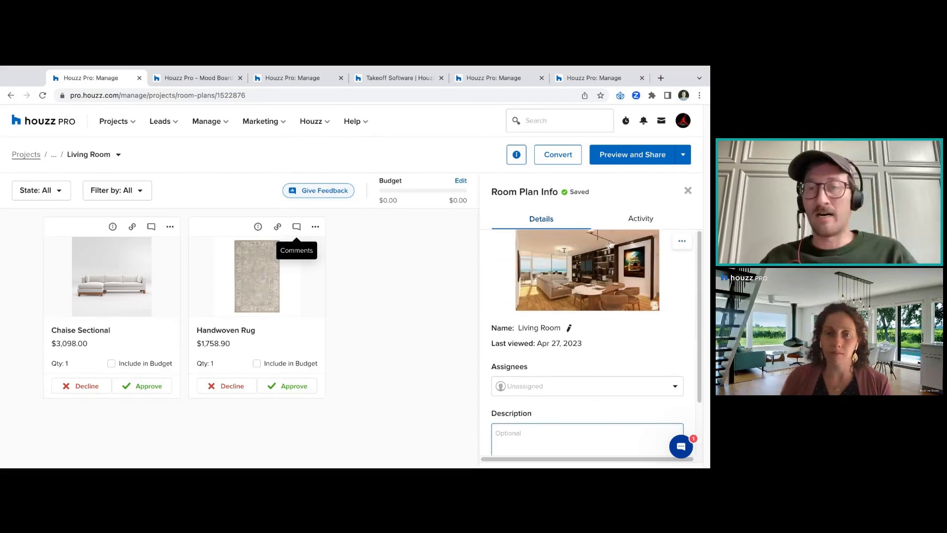
{"action": "scroll", "coordinate": [698, 378], "scroll_direction": "down", "scroll_amount": 2}
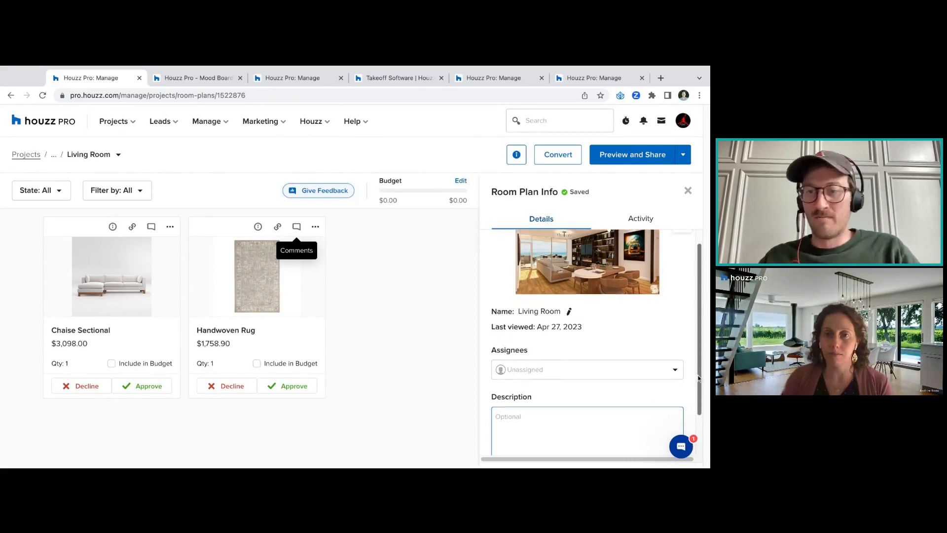
{"action": "scroll", "coordinate": [698, 378], "scroll_direction": "up", "scroll_amount": 2}
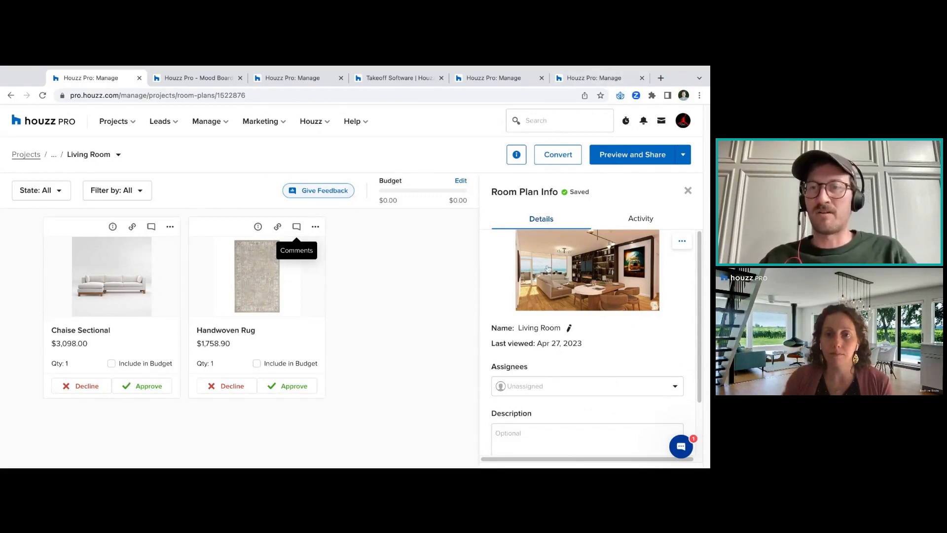
{"action": "left_click", "coordinate": [635, 220]}
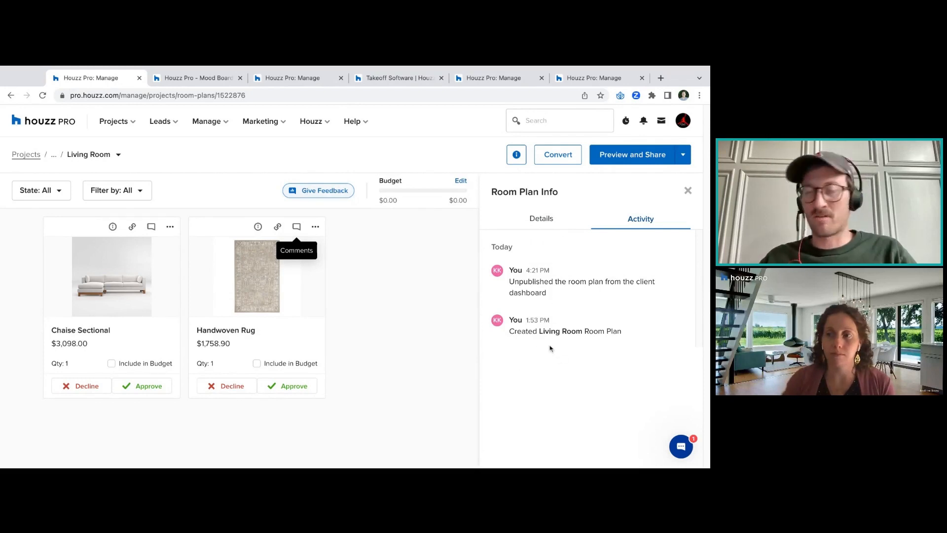
{"action": "left_click", "coordinate": [687, 192]}
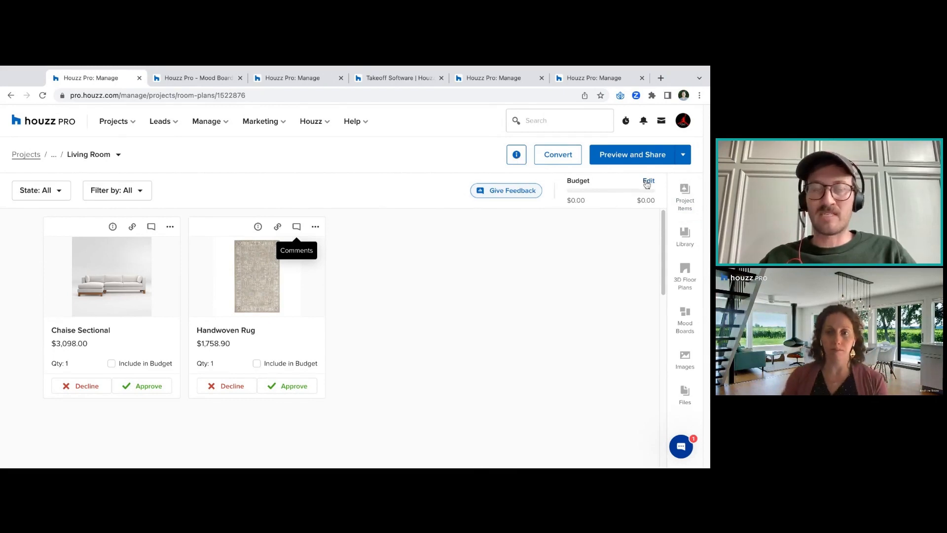
Set the room plan's budget to $14,000 and include the Orange County 8.75% tax in the total
{"action": "double_click", "coordinate": [602, 183]}
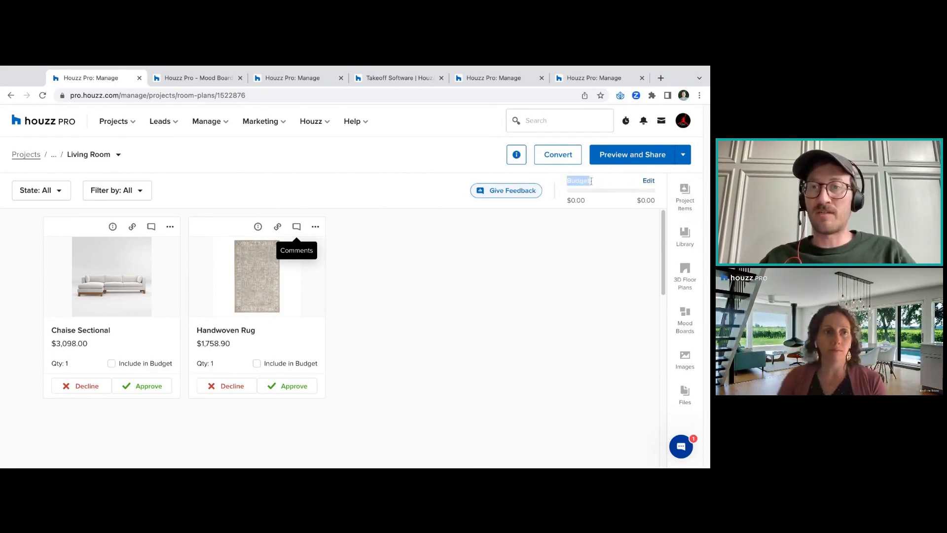
{"action": "left_click", "coordinate": [649, 180]}
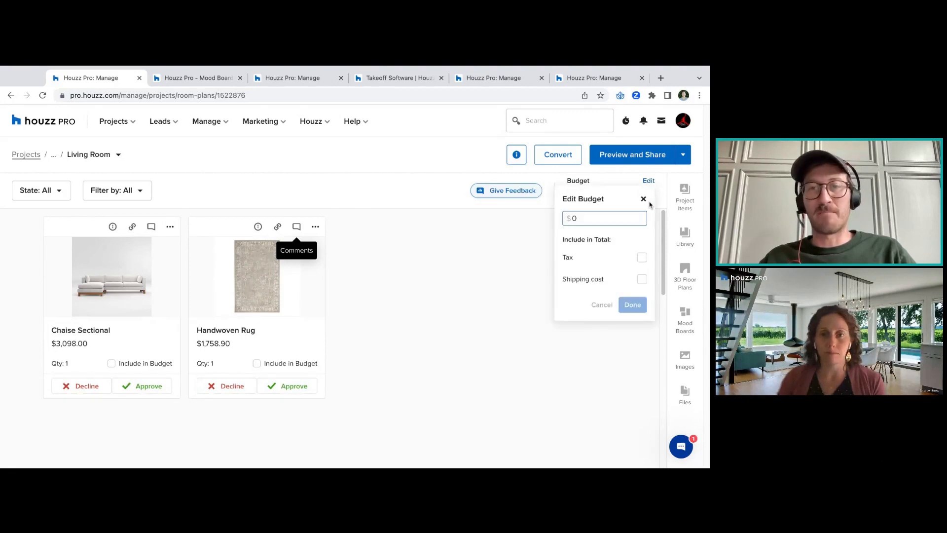
{"action": "type", "text": "14000"}
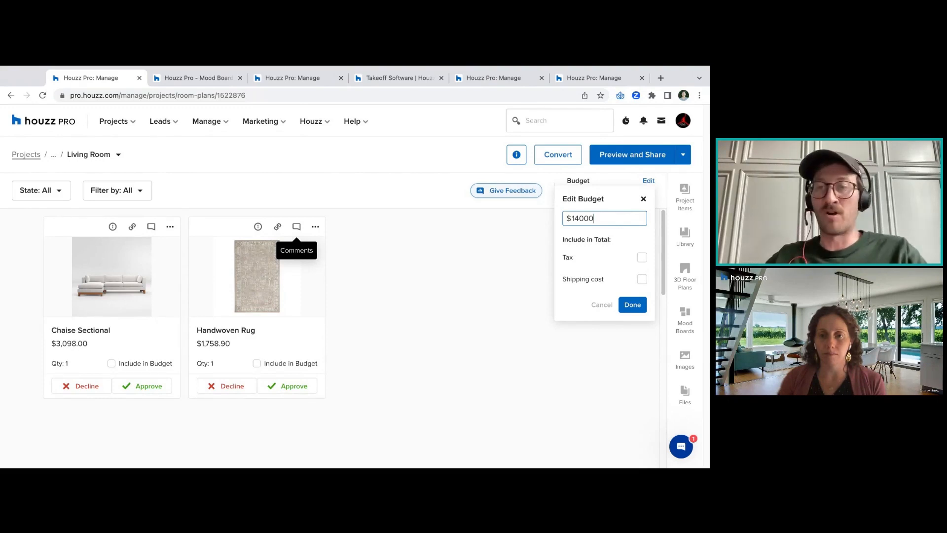
{"action": "left_click", "coordinate": [642, 257]}
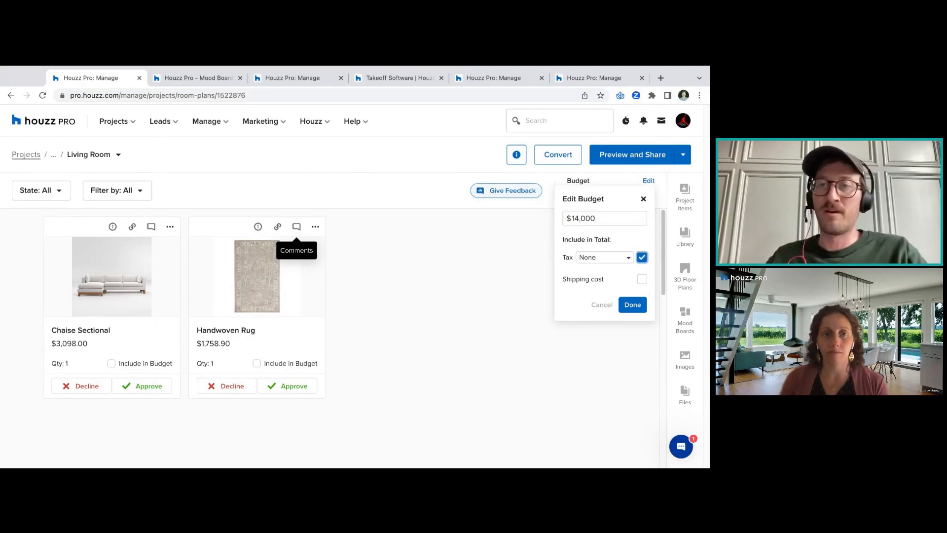
{"action": "left_click", "coordinate": [620, 261]}
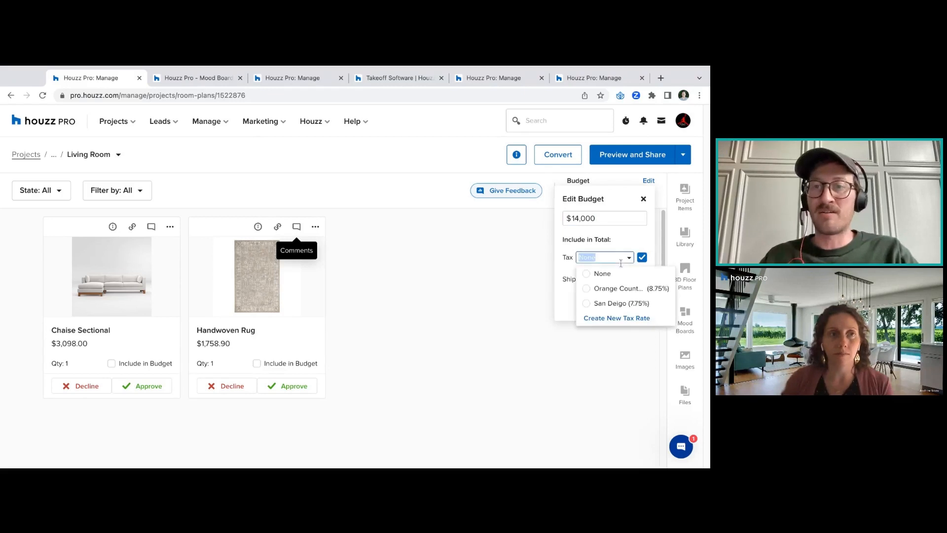
{"action": "left_click", "coordinate": [619, 289]}
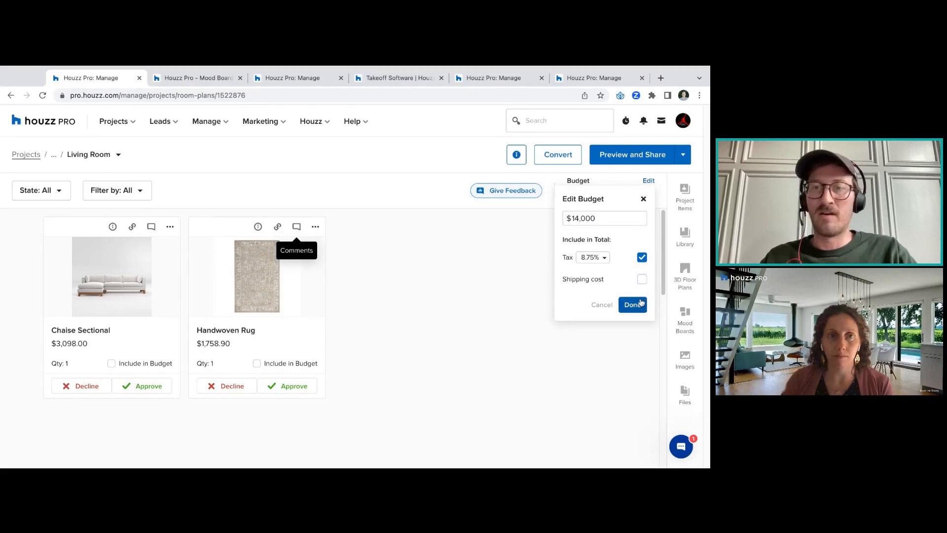
{"action": "left_click", "coordinate": [632, 304]}
Review the Handwoven Rug's client-facing and vendor-facing financial details, and close the item
{"action": "left_click", "coordinate": [246, 293]}
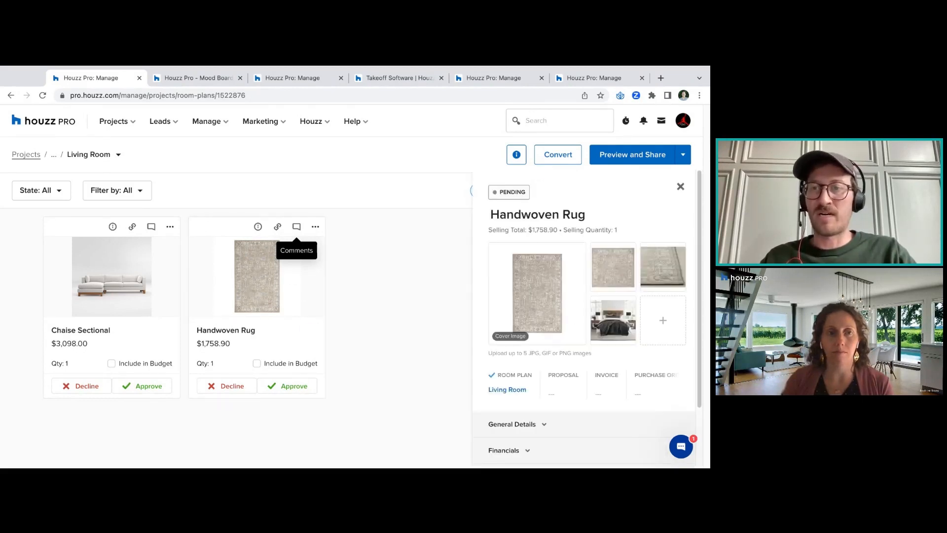
{"action": "scroll", "coordinate": [620, 377], "scroll_direction": "down", "scroll_amount": 2}
{"action": "left_click", "coordinate": [547, 382]}
{"action": "scroll", "coordinate": [548, 382], "scroll_direction": "down", "scroll_amount": 4}
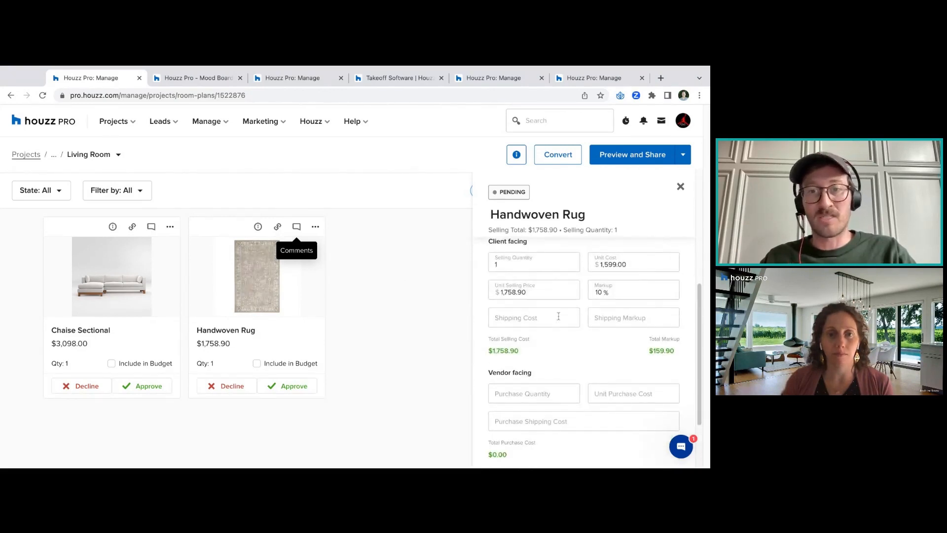
{"action": "left_click", "coordinate": [680, 187]}
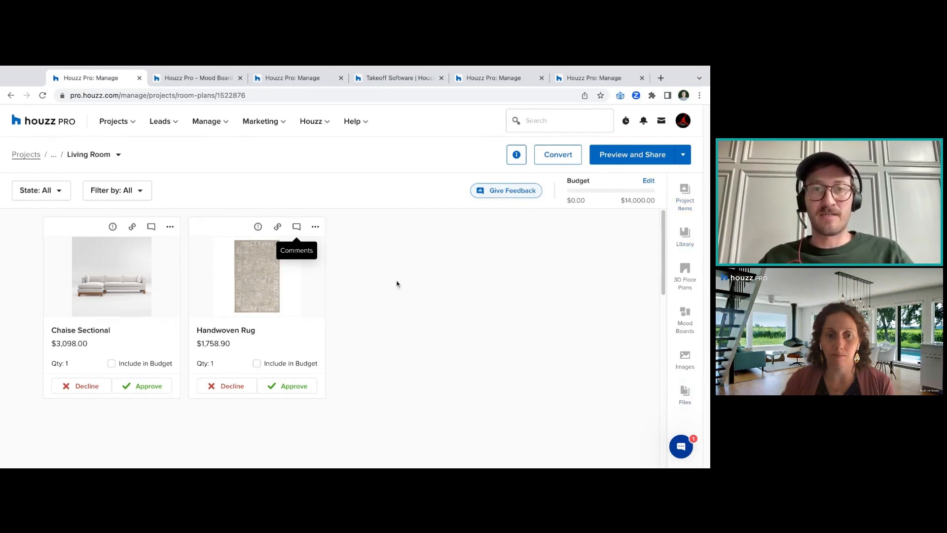
Look through the project items, the product library and the library's vendor and category filters
{"action": "left_click", "coordinate": [688, 196]}
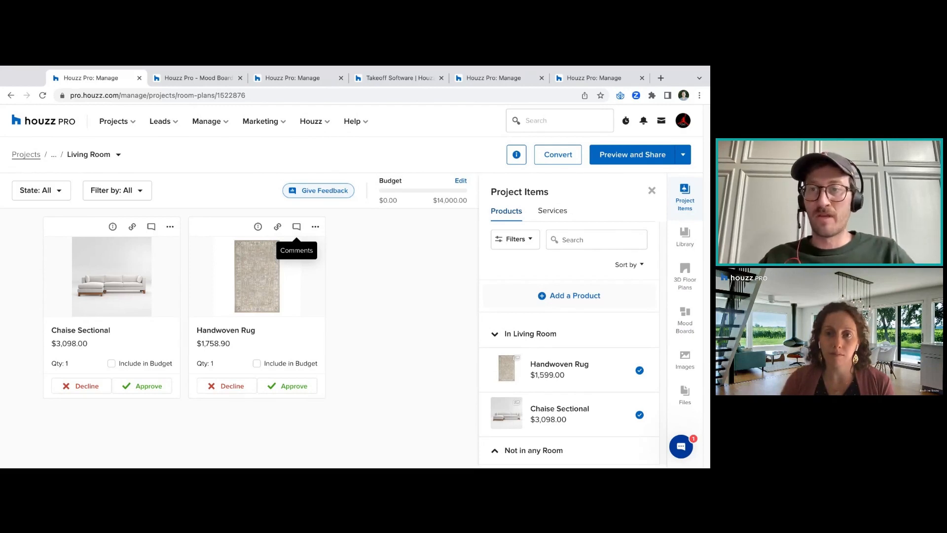
{"action": "left_click", "coordinate": [685, 234]}
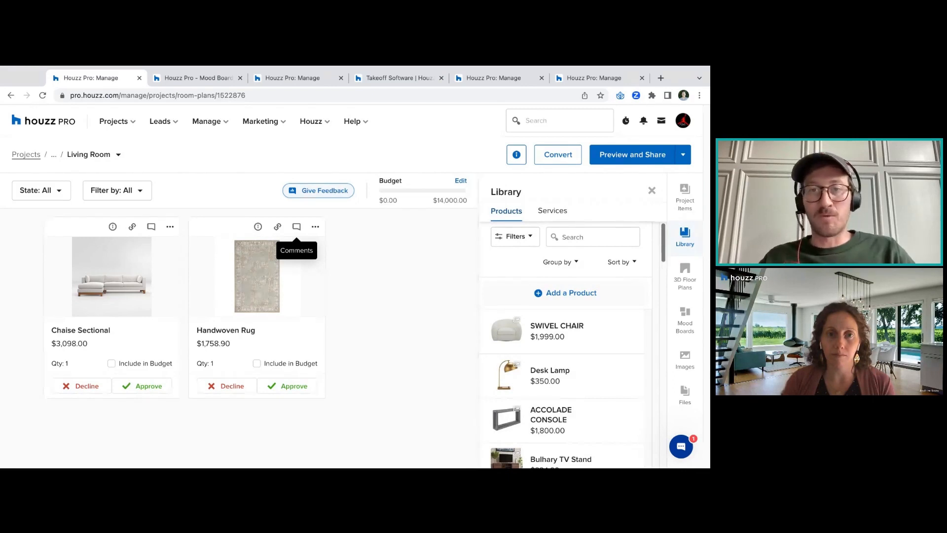
{"action": "left_click", "coordinate": [516, 237]}
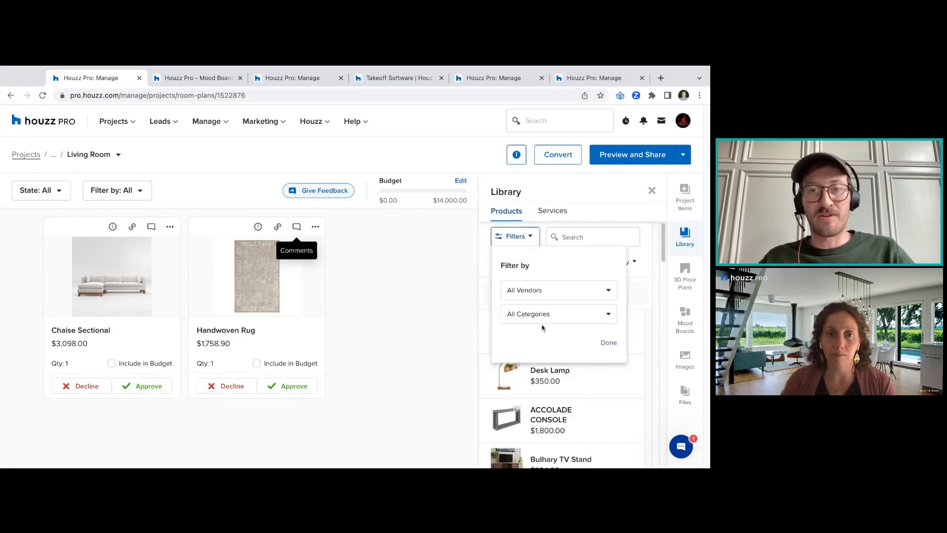
{"action": "left_click", "coordinate": [546, 300]}
{"action": "left_click", "coordinate": [556, 298]}
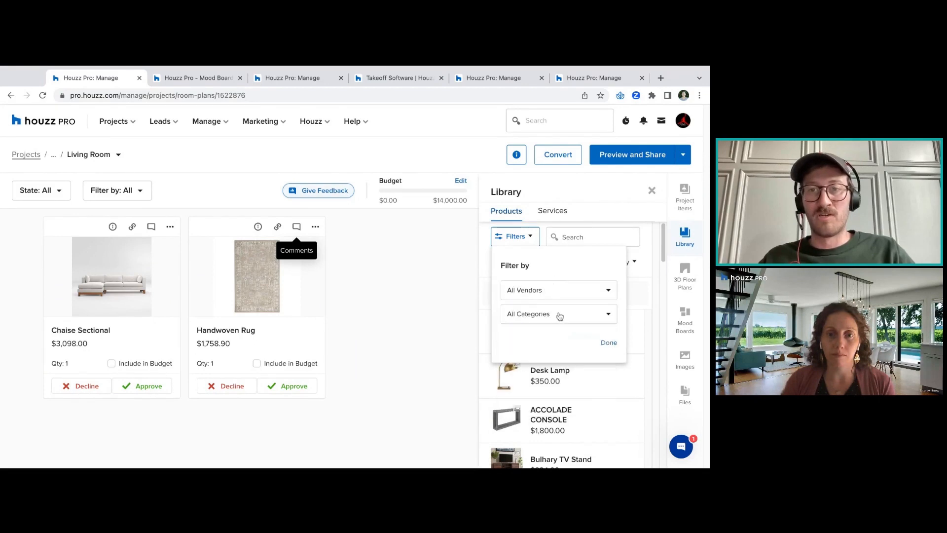
{"action": "left_click", "coordinate": [558, 316]}
{"action": "left_click", "coordinate": [552, 306]}
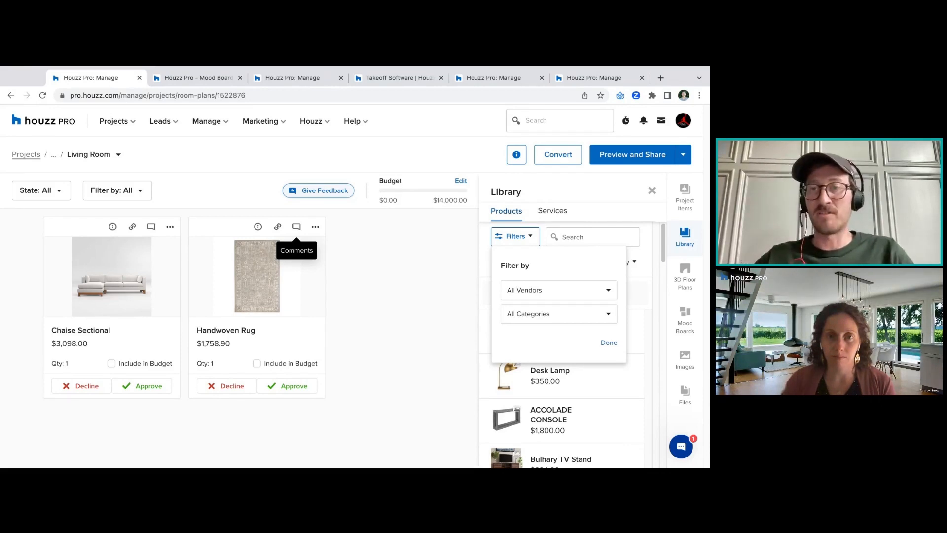
{"action": "left_click", "coordinate": [560, 314]}
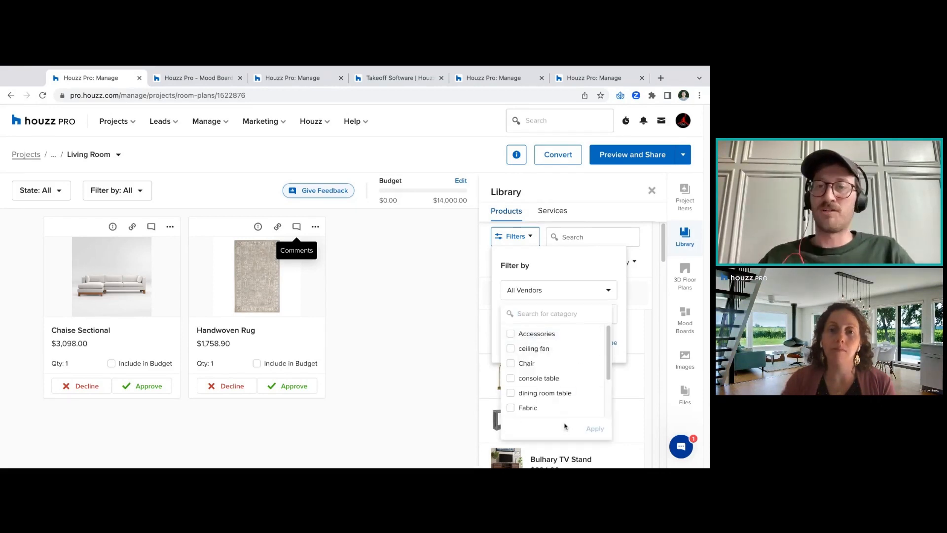
{"action": "left_click", "coordinate": [518, 196]}
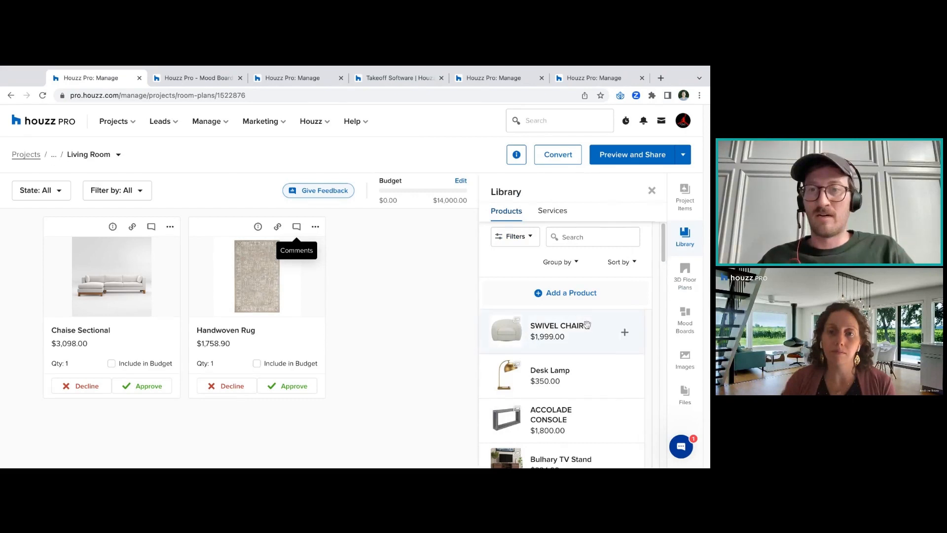
Add the SWIVEL CHAIR and ACCOLADE CONSOLE from the product library to the room plan
{"action": "left_click", "coordinate": [625, 327]}
{"action": "scroll", "coordinate": [662, 253], "scroll_direction": "down", "scroll_amount": 1}
{"action": "scroll", "coordinate": [663, 254], "scroll_direction": "down", "scroll_amount": 3}
{"action": "left_click", "coordinate": [624, 254]}
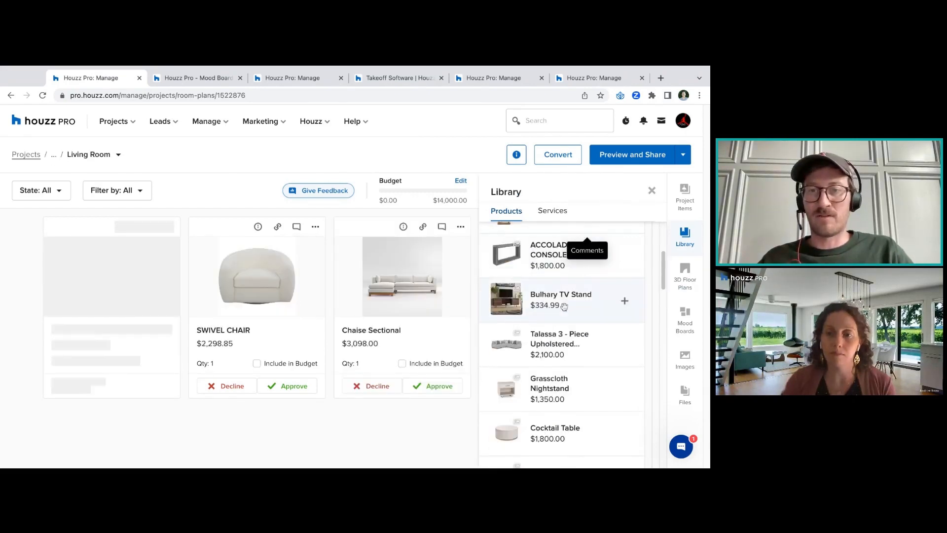
Add the Talassa 3-Piece Upholstered sectional, Cocktail Table and Adjustable Floor Lamp from the product library to the room plan, and close the library
{"action": "left_click", "coordinate": [624, 343]}
{"action": "left_click", "coordinate": [625, 434]}
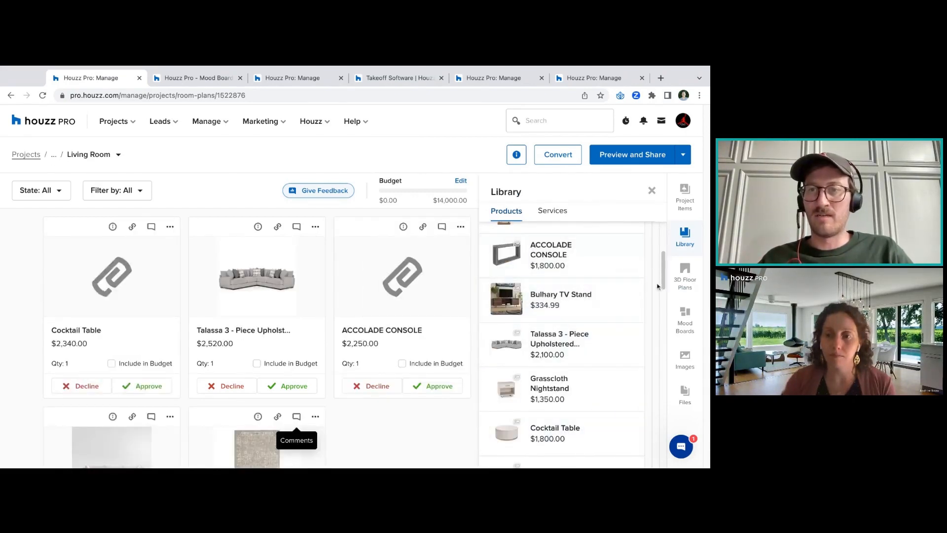
{"action": "scroll", "coordinate": [625, 346], "scroll_direction": "down", "scroll_amount": 4}
{"action": "left_click", "coordinate": [625, 353]}
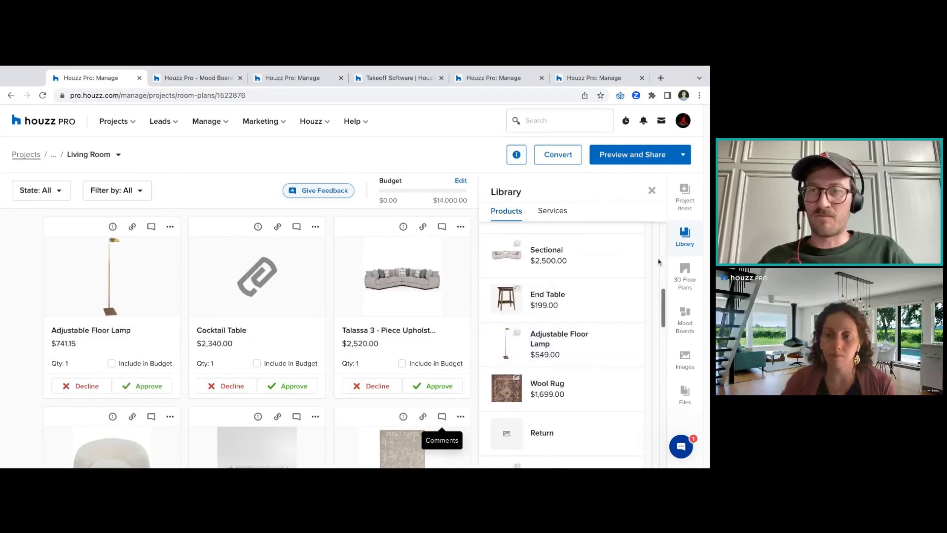
{"action": "left_click", "coordinate": [651, 191]}
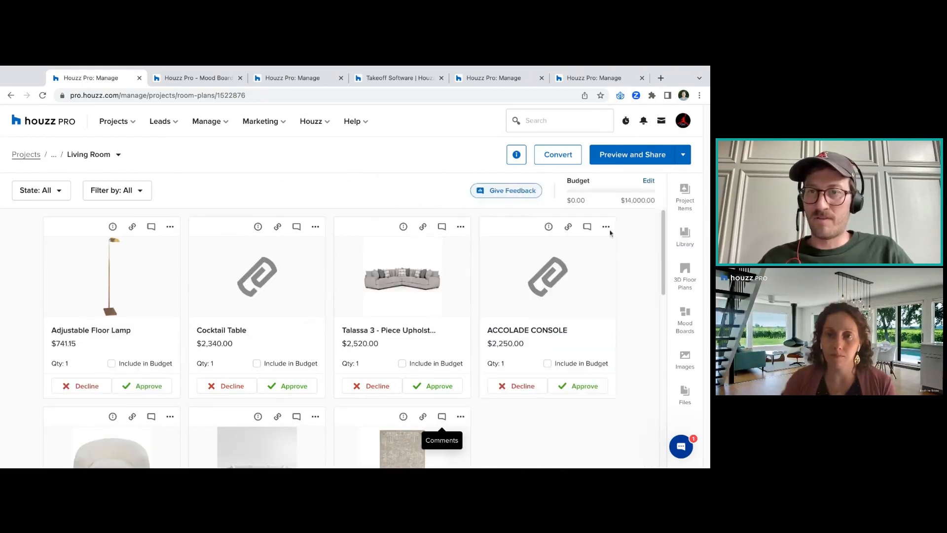
Look over the products added to the room plan, and check the room's 3D floor plans and the product library
{"action": "scroll", "coordinate": [665, 250], "scroll_direction": "down", "scroll_amount": 4}
{"action": "scroll", "coordinate": [665, 250], "scroll_direction": "up", "scroll_amount": 3}
{"action": "scroll", "coordinate": [470, 397], "scroll_direction": "up", "scroll_amount": 1}
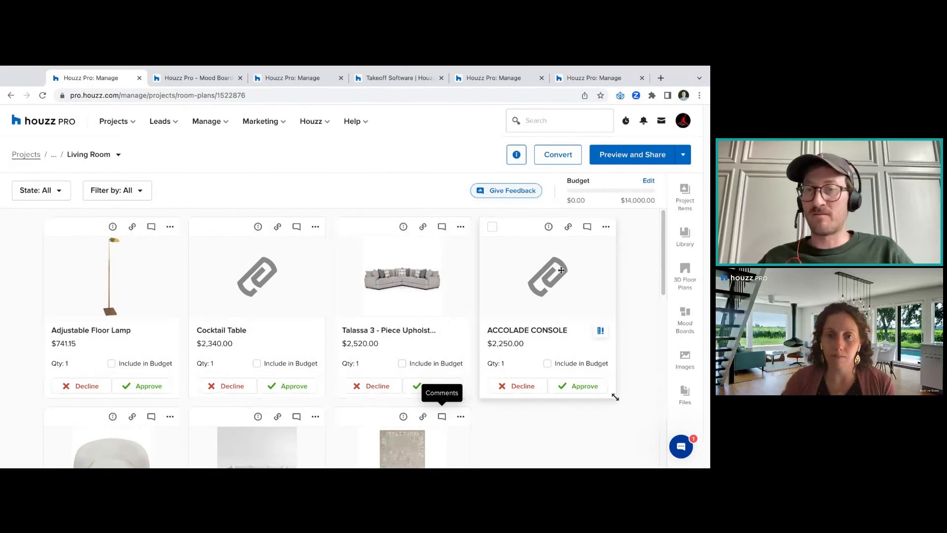
{"action": "left_click", "coordinate": [614, 156]}
{"action": "left_click", "coordinate": [614, 155]}
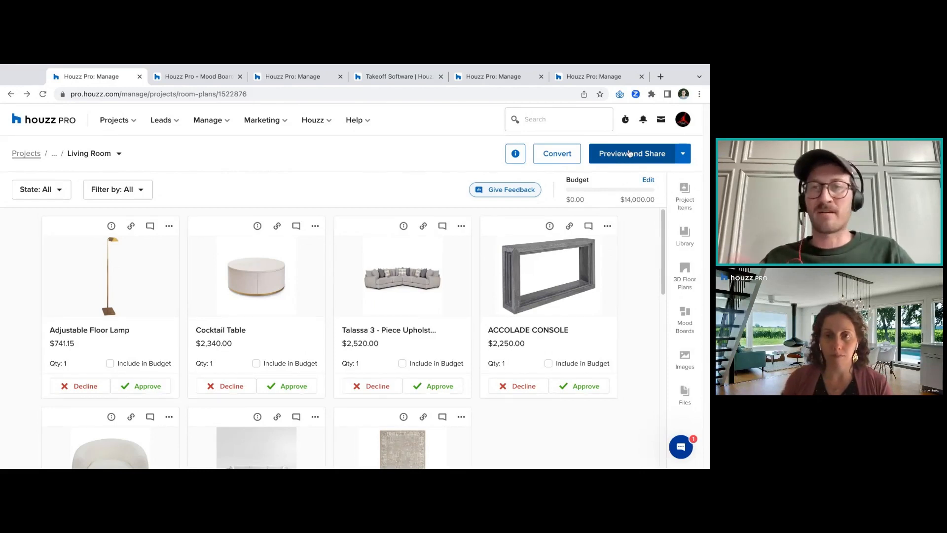
{"action": "left_click", "coordinate": [698, 271]}
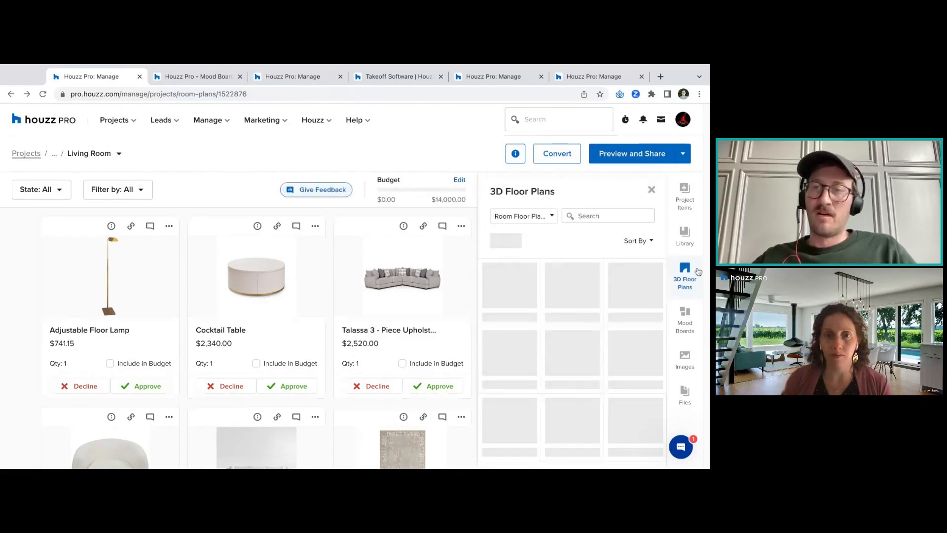
{"action": "left_click", "coordinate": [685, 252]}
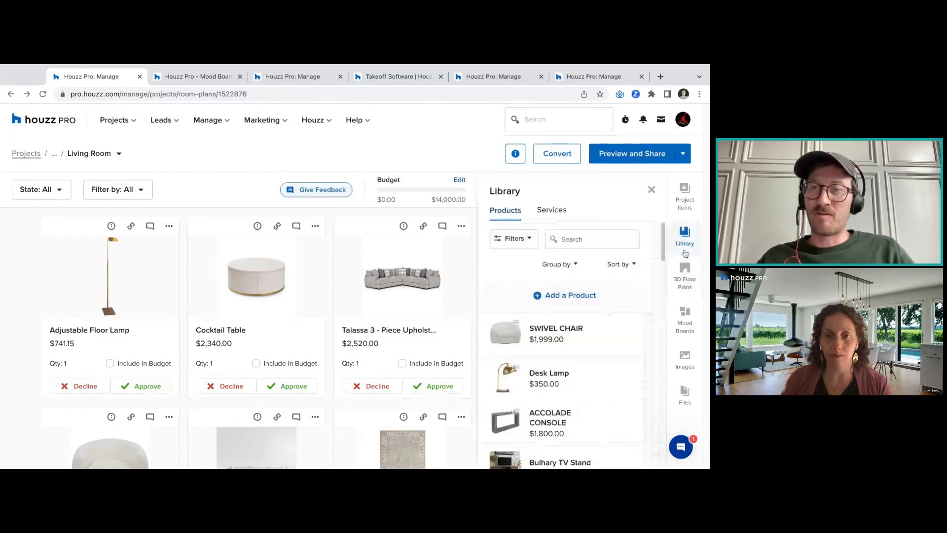
{"action": "left_click", "coordinate": [685, 272]}
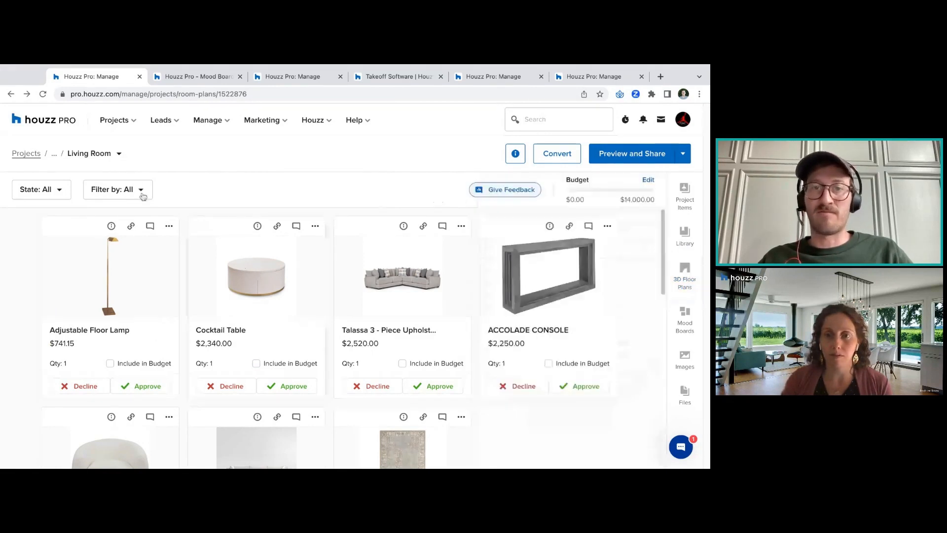
Add the existing Living Room Mood Board to the room plan and close the mood board list
{"action": "left_click", "coordinate": [694, 330]}
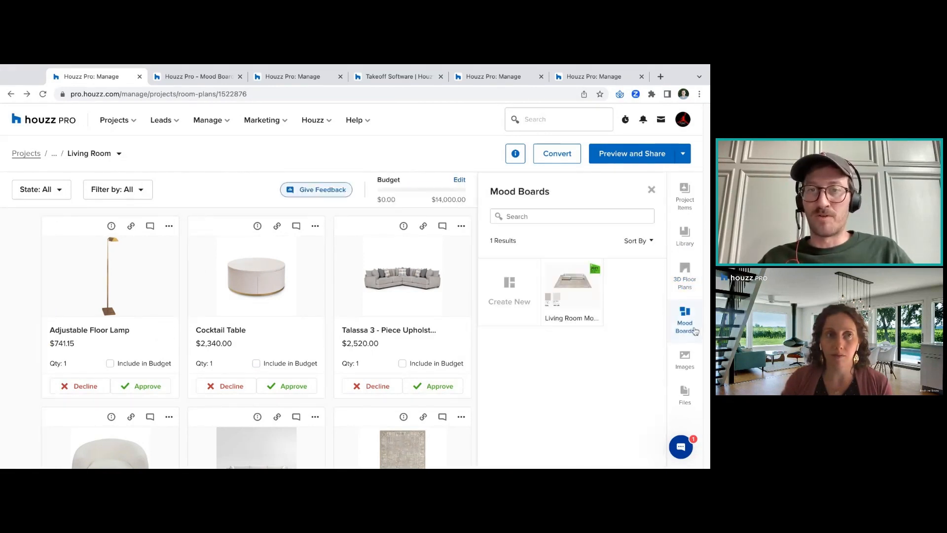
{"action": "left_click", "coordinate": [599, 295]}
{"action": "left_click", "coordinate": [651, 190]}
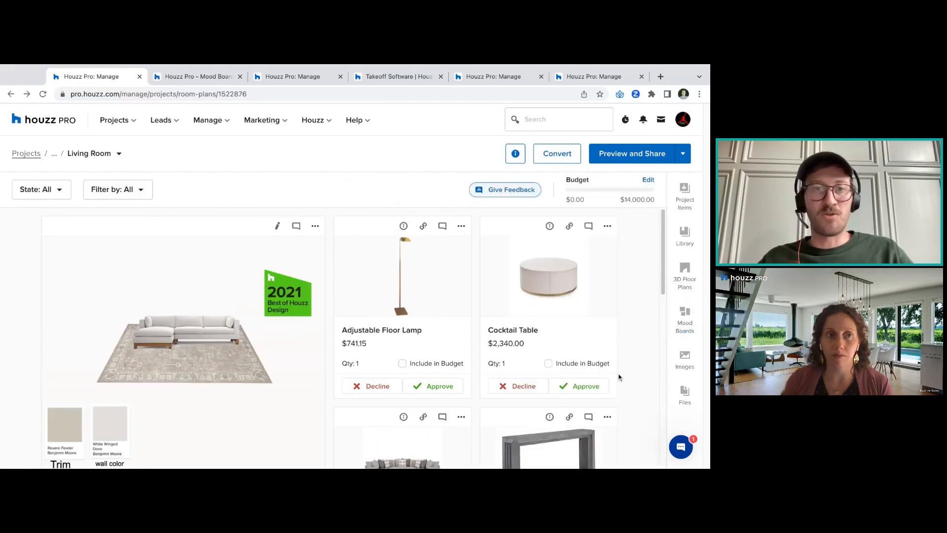
Change the size of the mood board tile in the room plan to Small
{"action": "mouse_move", "coordinate": [664, 225]}
{"action": "left_mouse_down"}
{"action": "mouse_move", "coordinate": [664, 345]}
{"action": "mouse_move", "coordinate": [665, 222]}
{"action": "left_mouse_up"}
{"action": "left_click", "coordinate": [315, 226]}
{"action": "mouse_move", "coordinate": [343, 249]}
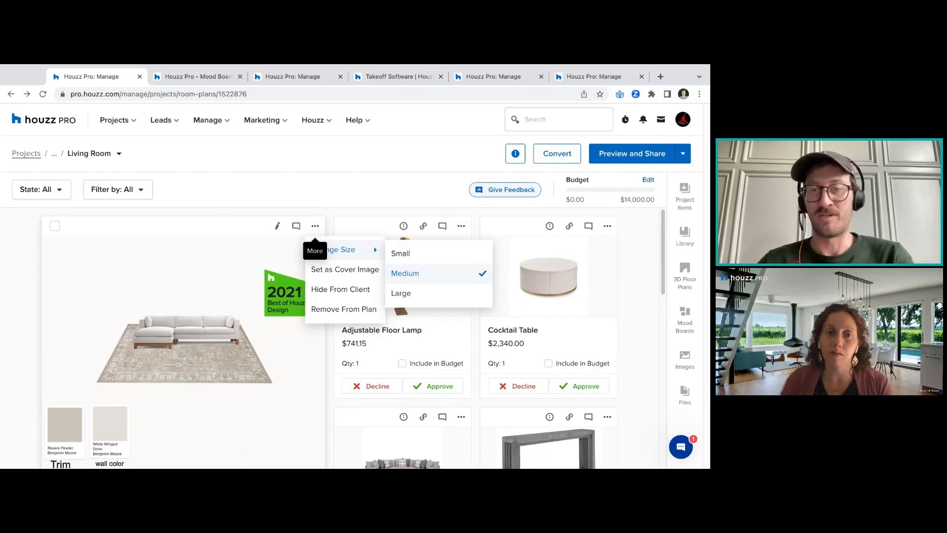
{"action": "left_click", "coordinate": [457, 261]}
Look at the mood board's client comments, and set its tile size back to Medium
{"action": "left_click", "coordinate": [150, 226]}
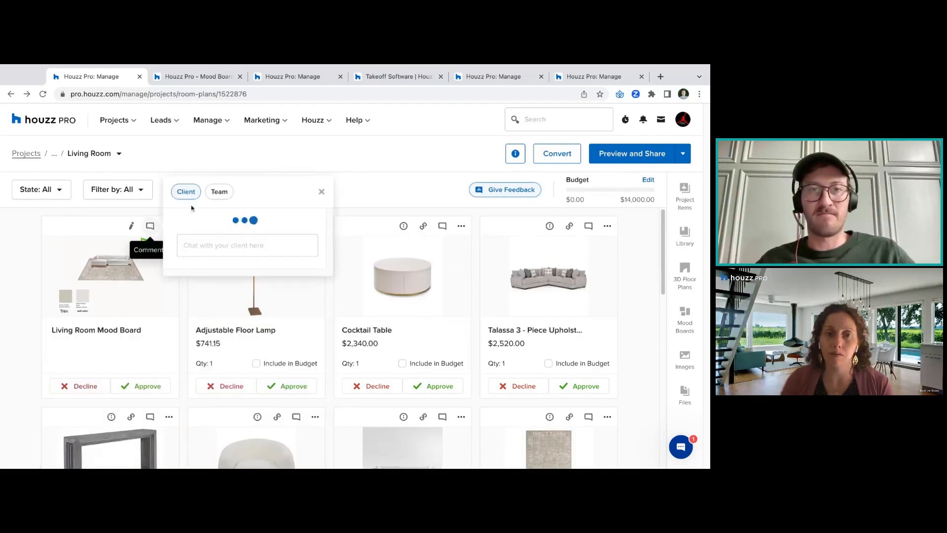
{"action": "left_click", "coordinate": [321, 145]}
{"action": "left_click", "coordinate": [169, 225]}
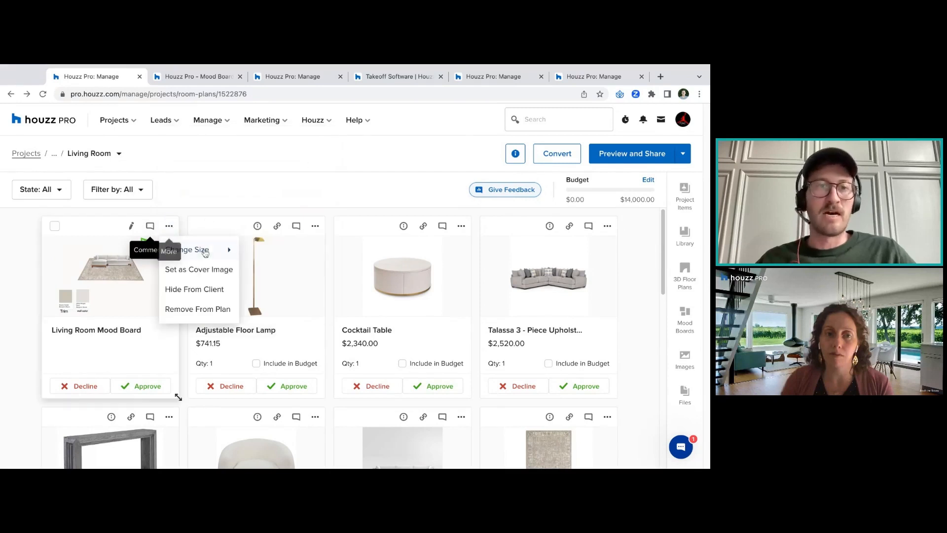
{"action": "left_click", "coordinate": [268, 274]}
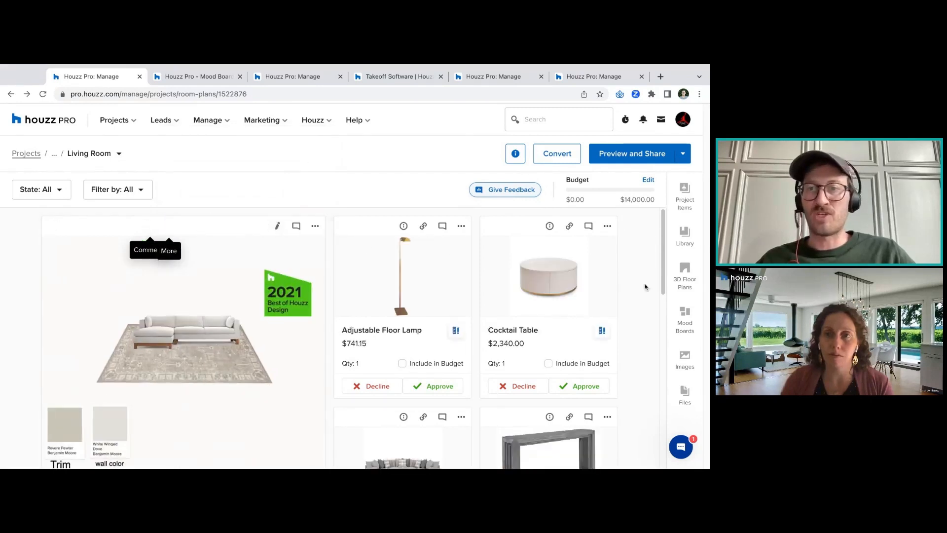
Look through the room's mood boards, files and images that can be added to the plan
{"action": "left_click", "coordinate": [688, 325]}
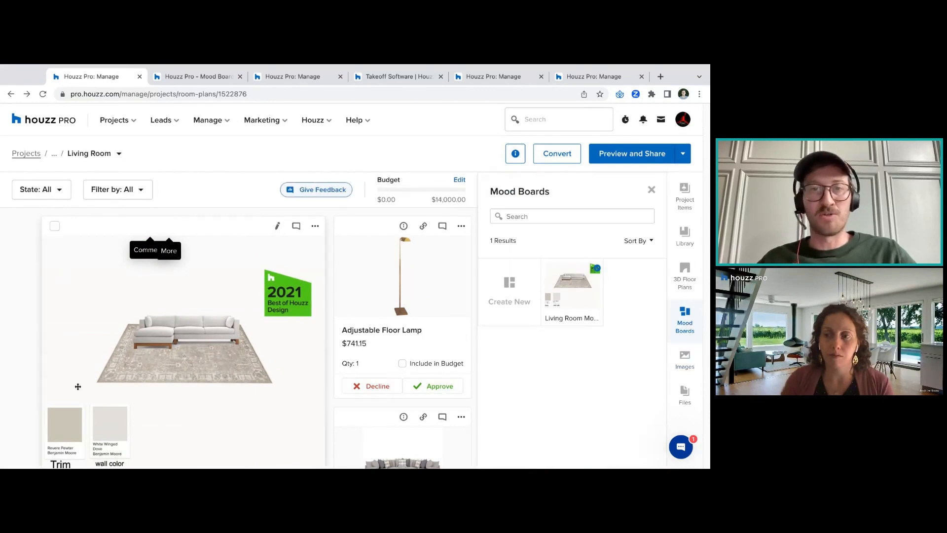
{"action": "left_click", "coordinate": [651, 191]}
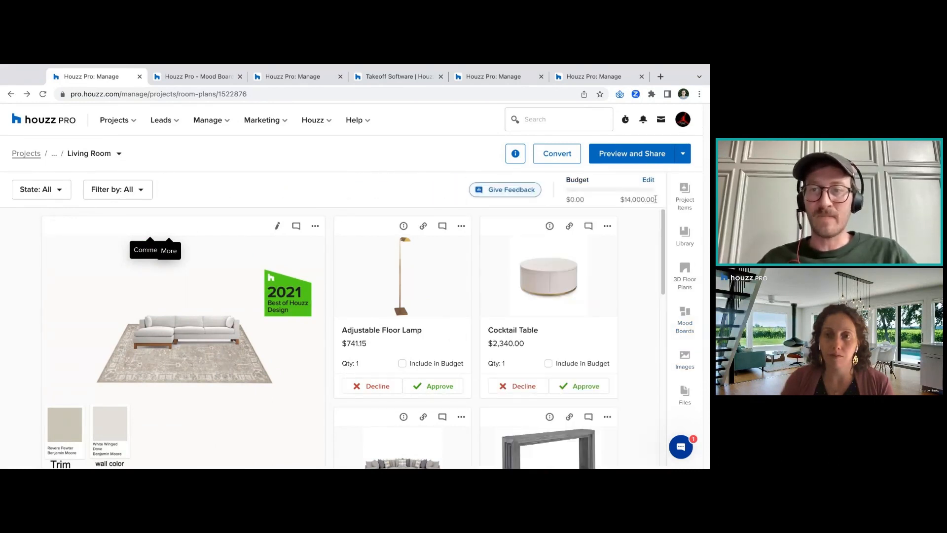
{"action": "left_click", "coordinate": [685, 368]}
{"action": "left_click", "coordinate": [685, 397]}
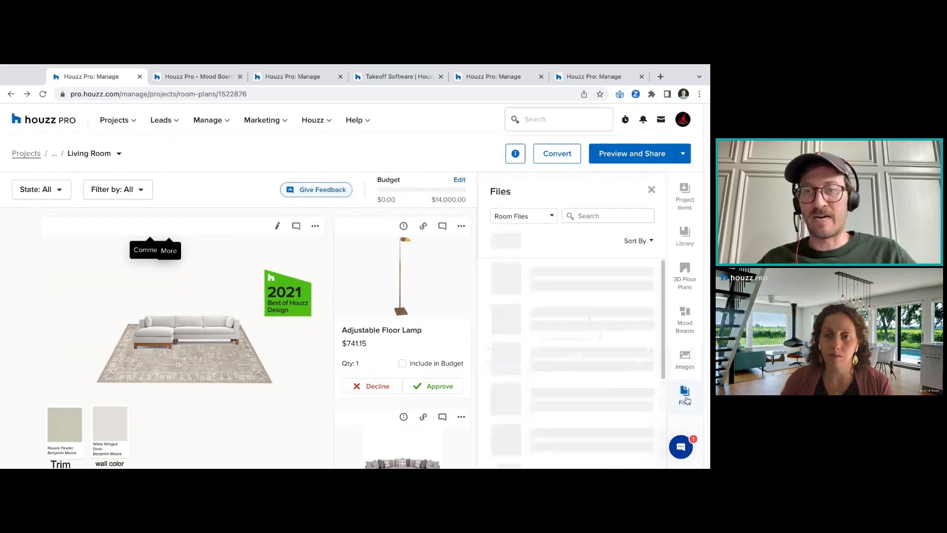
{"action": "left_click", "coordinate": [684, 357]}
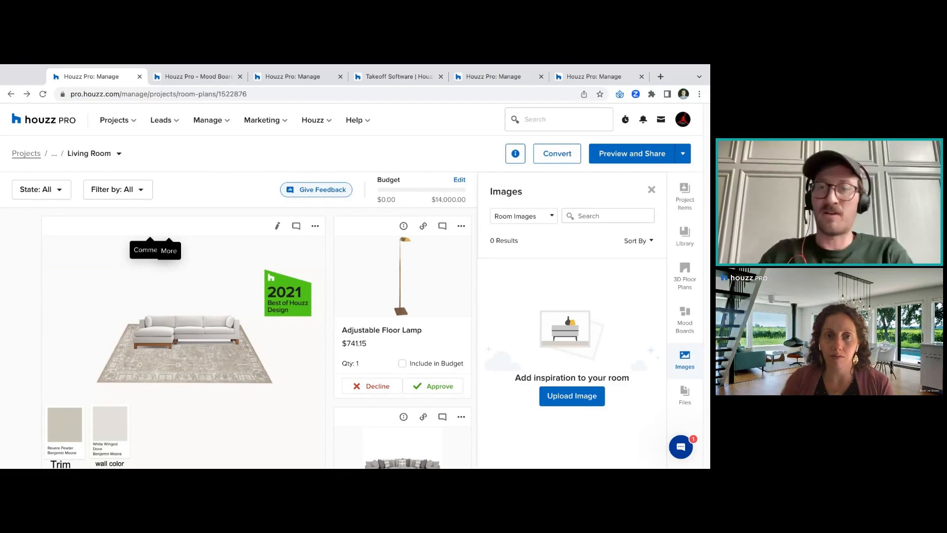
{"action": "left_click", "coordinate": [651, 190]}
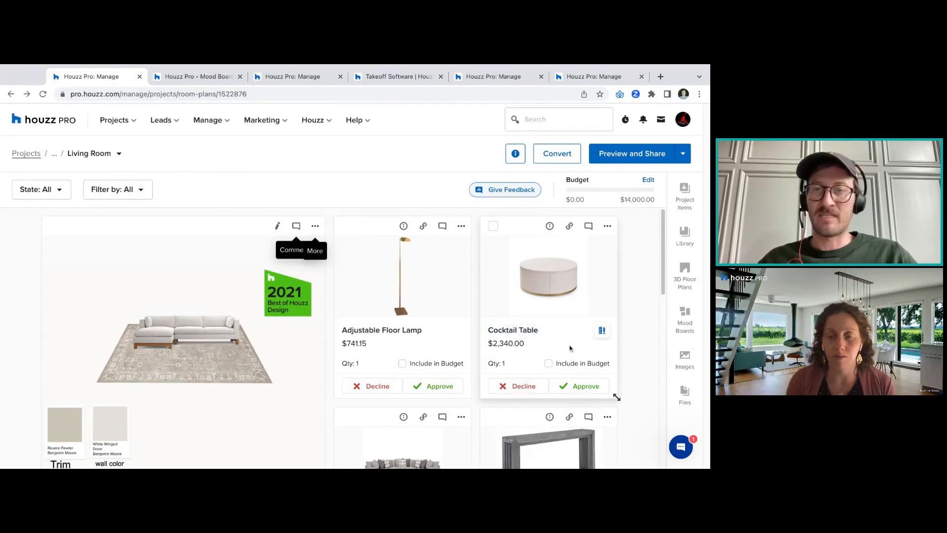
Look at the Cocktail Table and Adjustable Floor Lamp item details, leaving the lamp's name as it is
{"action": "left_click", "coordinate": [580, 270]}
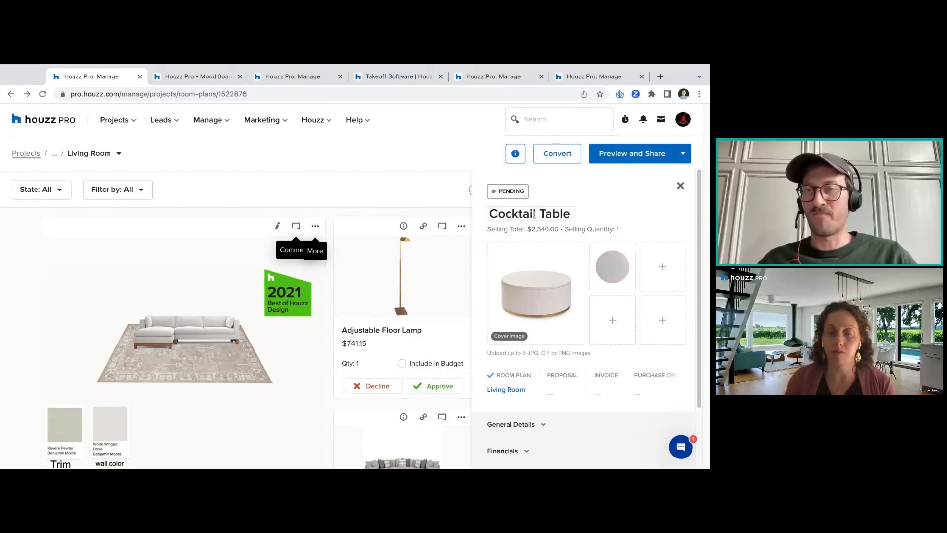
{"action": "key", "text": "Escape"}
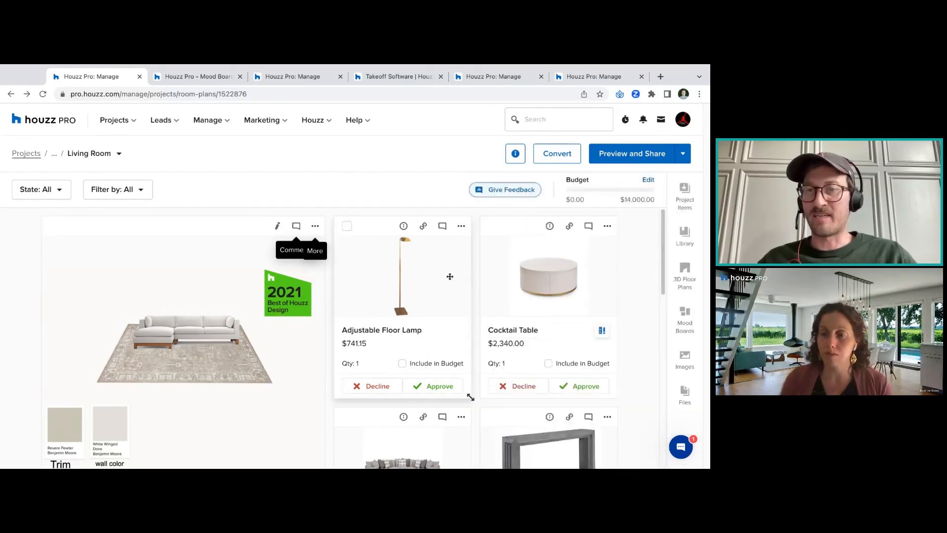
{"action": "left_click", "coordinate": [436, 275]}
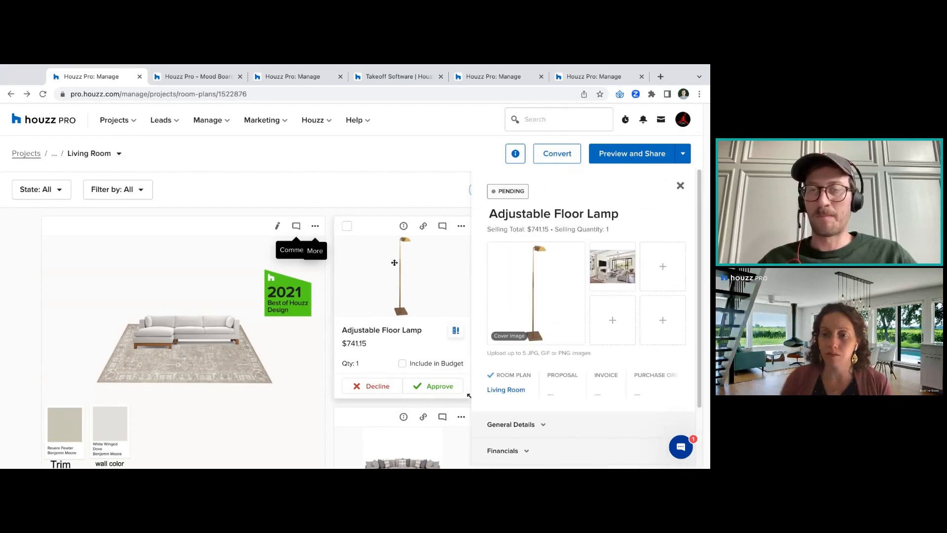
{"action": "left_click", "coordinate": [592, 213]}
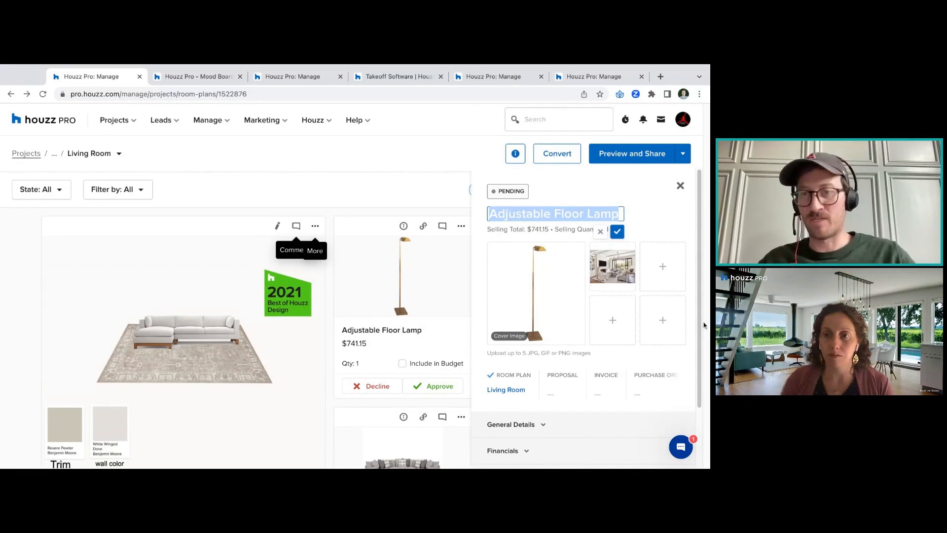
{"action": "left_click", "coordinate": [600, 232]}
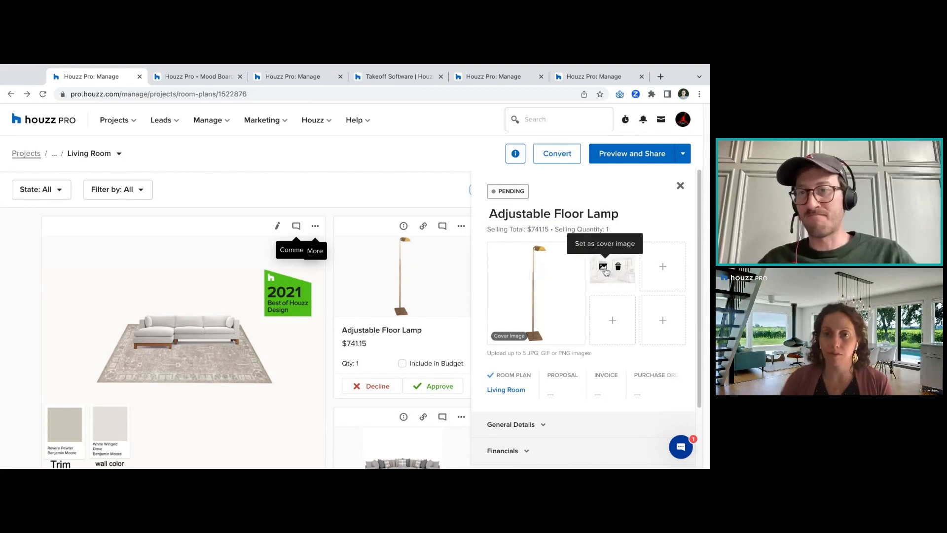
Try the room photo as the Adjustable Floor Lamp's cover image, and restore the lamp picture as the cover
{"action": "left_click", "coordinate": [603, 266]}
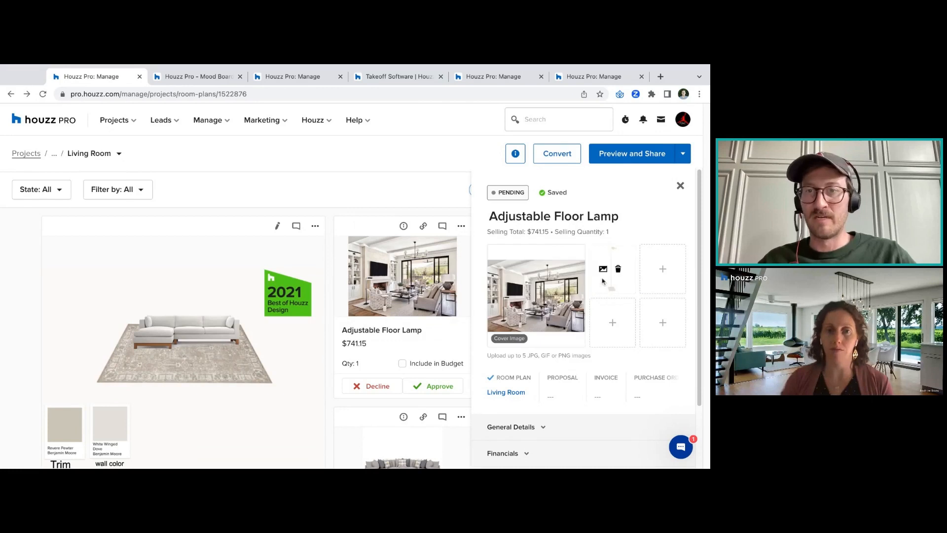
{"action": "left_click", "coordinate": [604, 269]}
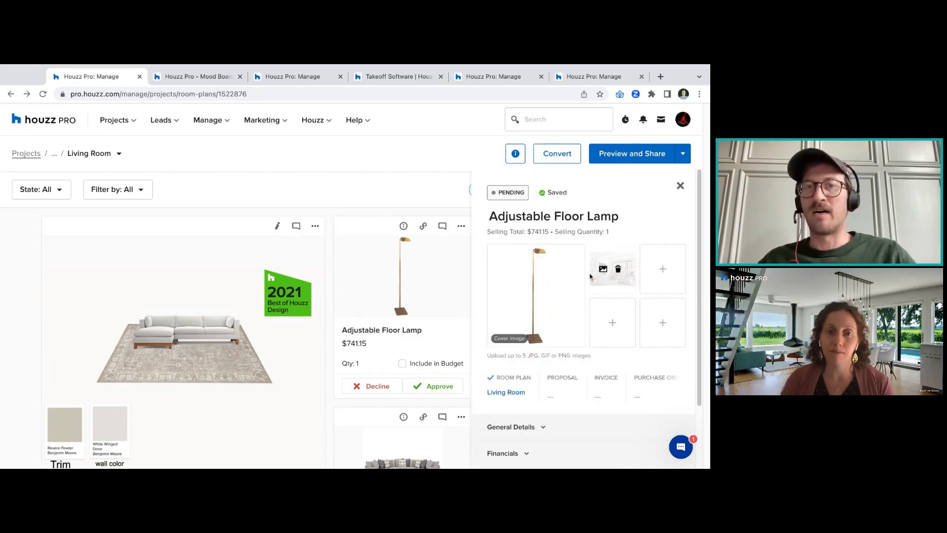
{"action": "left_click", "coordinate": [618, 269]}
Look through the Adjustable Floor Lamp's detail sections, including its general details
{"action": "scroll", "coordinate": [543, 364], "scroll_direction": "down", "scroll_amount": 2}
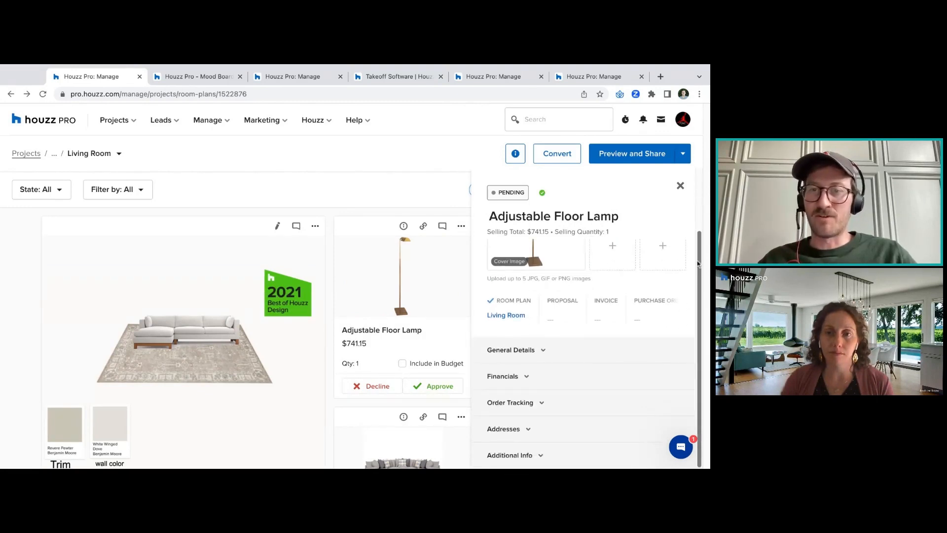
{"action": "left_click", "coordinate": [544, 363]}
{"action": "left_click_drag", "start_coordinate": [688, 295], "coordinate": [695, 298]}
{"action": "left_click", "coordinate": [705, 319]}
{"action": "scroll", "coordinate": [646, 316], "scroll_direction": "down", "scroll_amount": 1}
{"action": "left_click", "coordinate": [645, 315]}
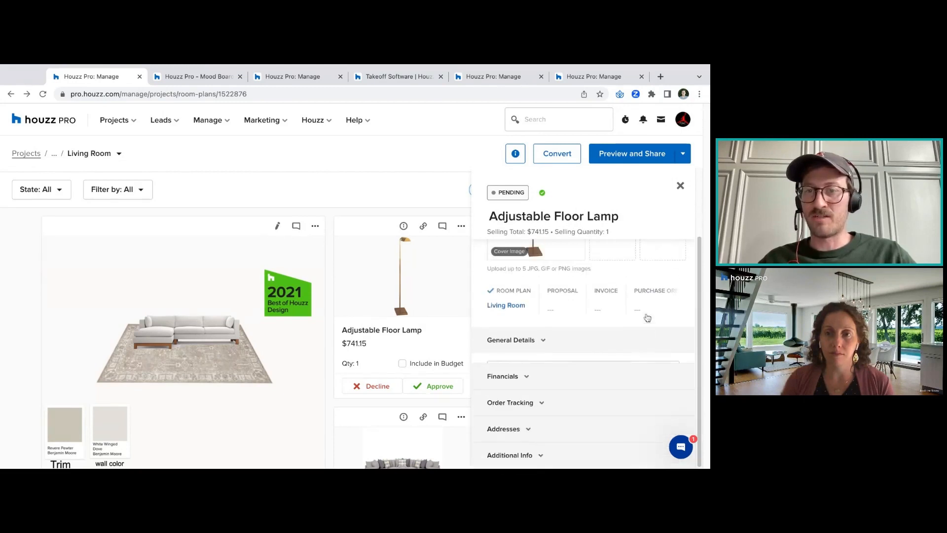
Review the Adjustable Floor Lamp's client-facing and vendor-facing financials
{"action": "left_click", "coordinate": [571, 380]}
{"action": "scroll", "coordinate": [693, 317], "scroll_direction": "down", "scroll_amount": 2}
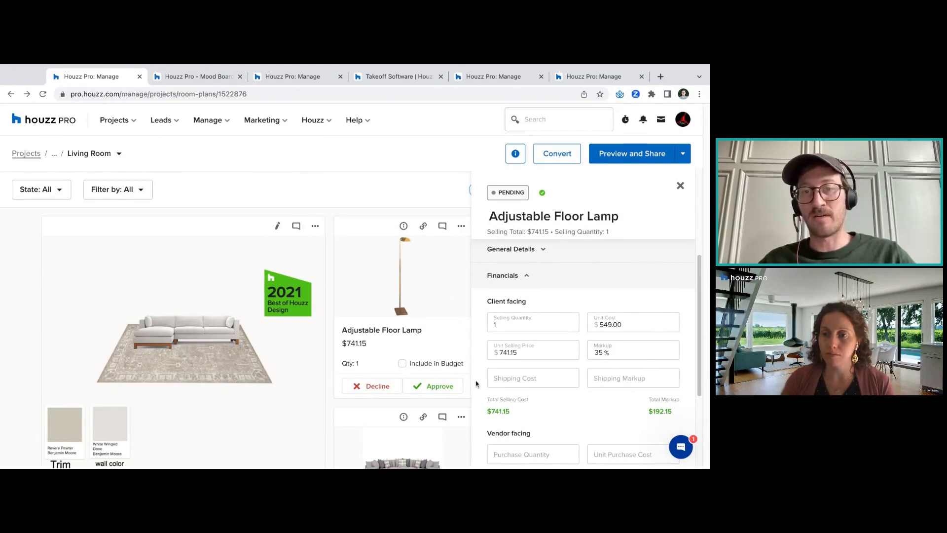
{"action": "scroll", "coordinate": [699, 337], "scroll_direction": "down", "scroll_amount": 3}
{"action": "left_click_drag", "start_coordinate": [700, 337], "coordinate": [700, 350]}
{"action": "left_click_drag", "start_coordinate": [551, 291], "coordinate": [504, 287]}
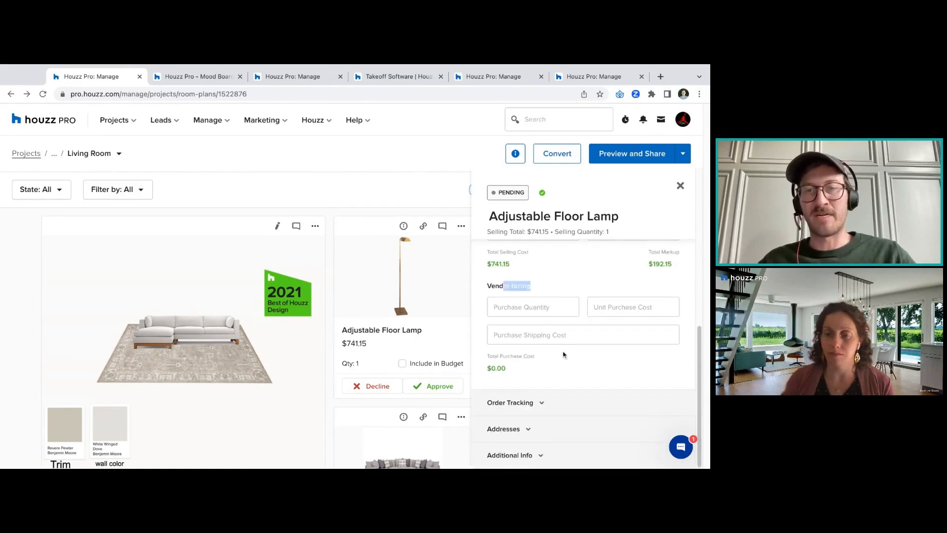
{"action": "left_click", "coordinate": [495, 286]}
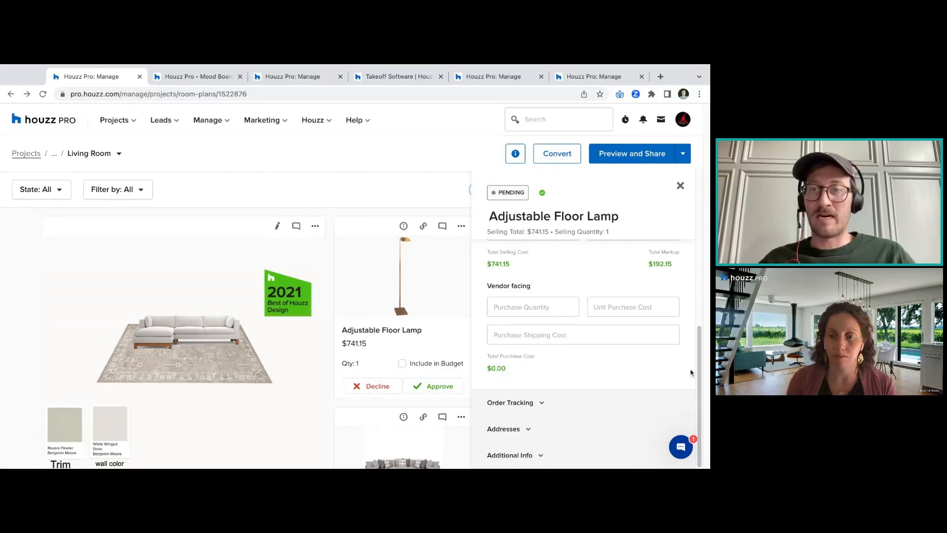
{"action": "left_click_drag", "start_coordinate": [650, 262], "coordinate": [536, 272]}
{"action": "left_click", "coordinate": [537, 271]}
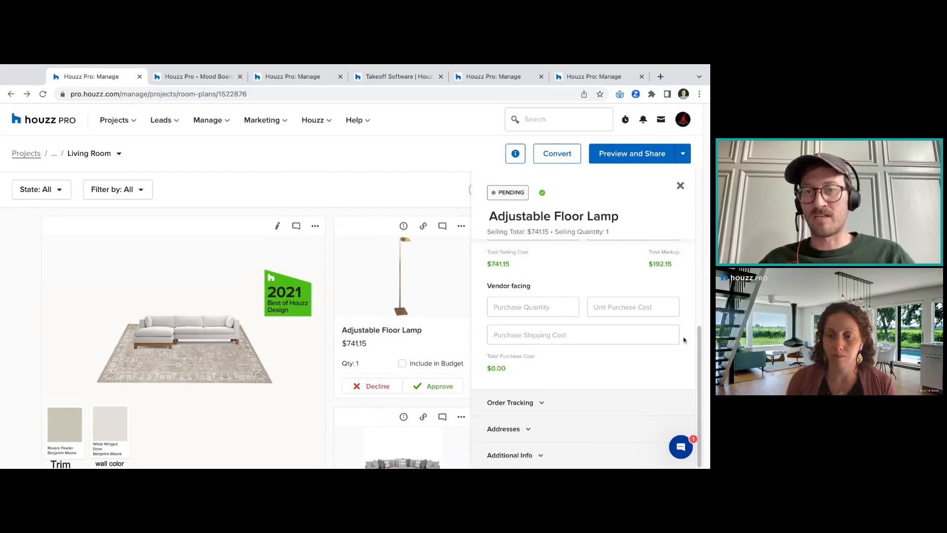
Set the Adjustable Floor Lamp's vendor-facing unit purchase cost to $549 and its purchase quantity to 1
{"action": "left_click", "coordinate": [612, 310]}
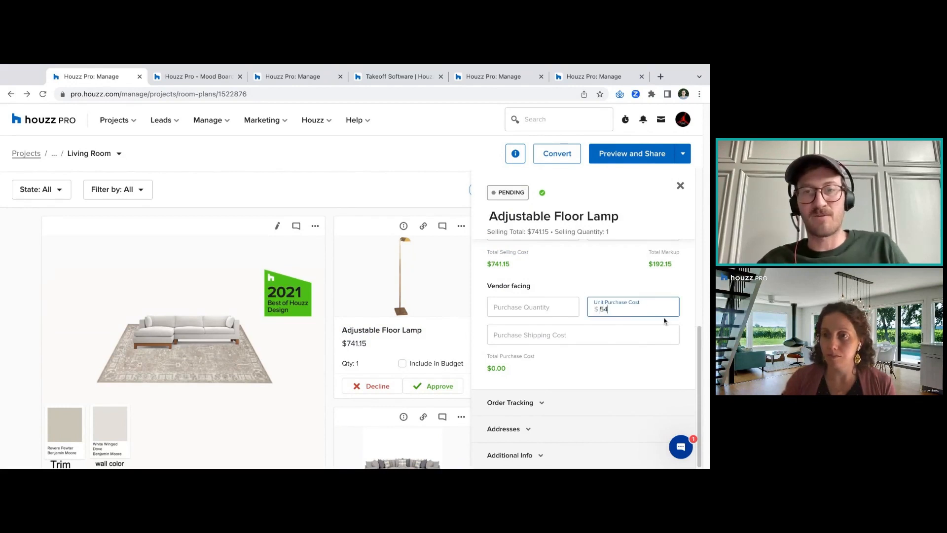
{"action": "type", "text": "54"}
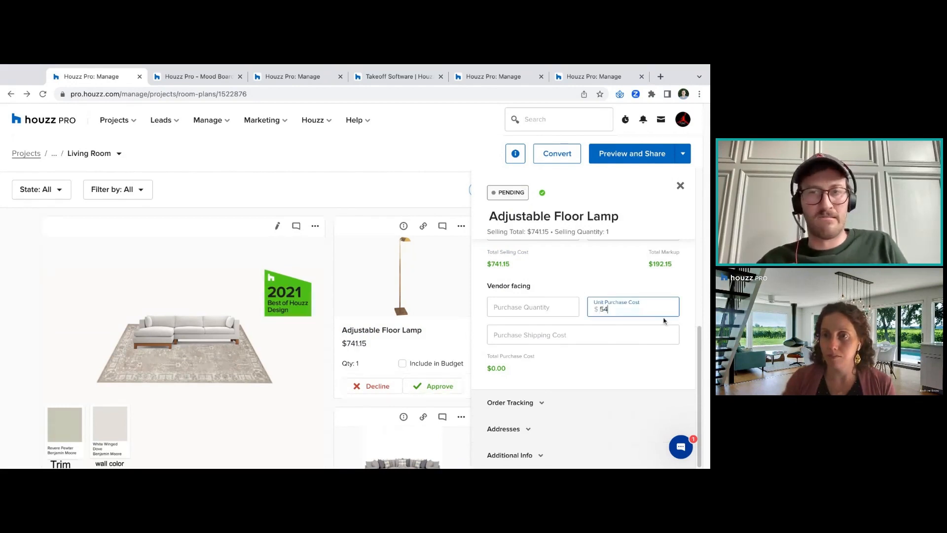
{"action": "type", "text": "9"}
{"action": "left_click", "coordinate": [541, 311]}
{"action": "type", "text": "1"}
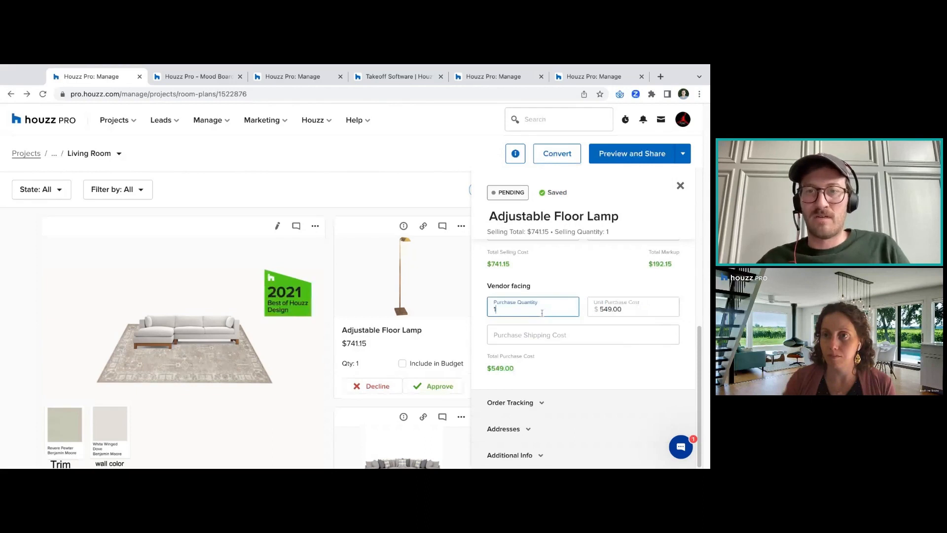
Look over the Adjustable Floor Lamp's purchase shipping and other financial fields, and close its item overview
{"action": "left_click", "coordinate": [575, 335]}
{"action": "left_click", "coordinate": [683, 292]}
{"action": "left_click_drag", "start_coordinate": [700, 350], "coordinate": [697, 322]}
{"action": "left_click", "coordinate": [656, 363]}
{"action": "key", "text": "ctrl+a"}
{"action": "key", "text": "BackSpace"}
{"action": "key", "text": "shift+Tab"}
{"action": "left_click_drag", "start_coordinate": [699, 370], "coordinate": [699, 280]}
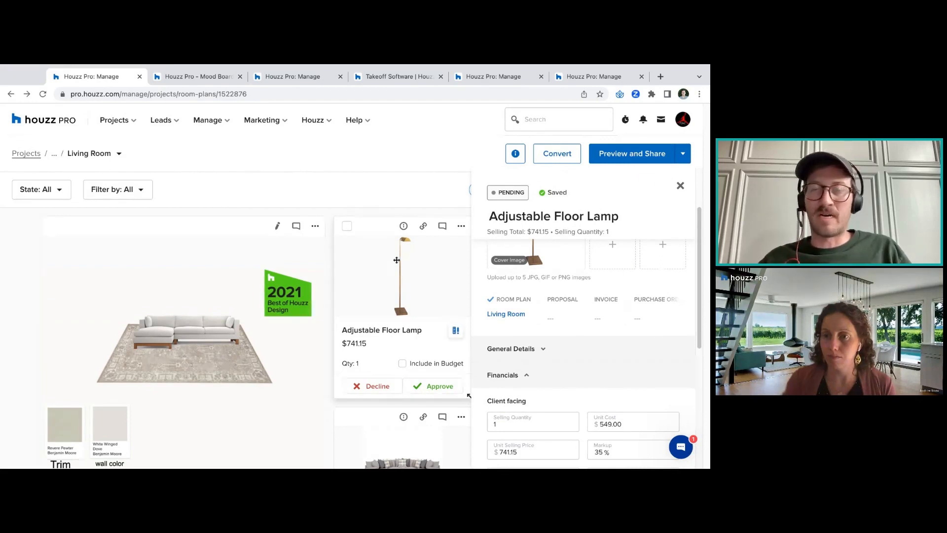
{"action": "left_click", "coordinate": [397, 262]}
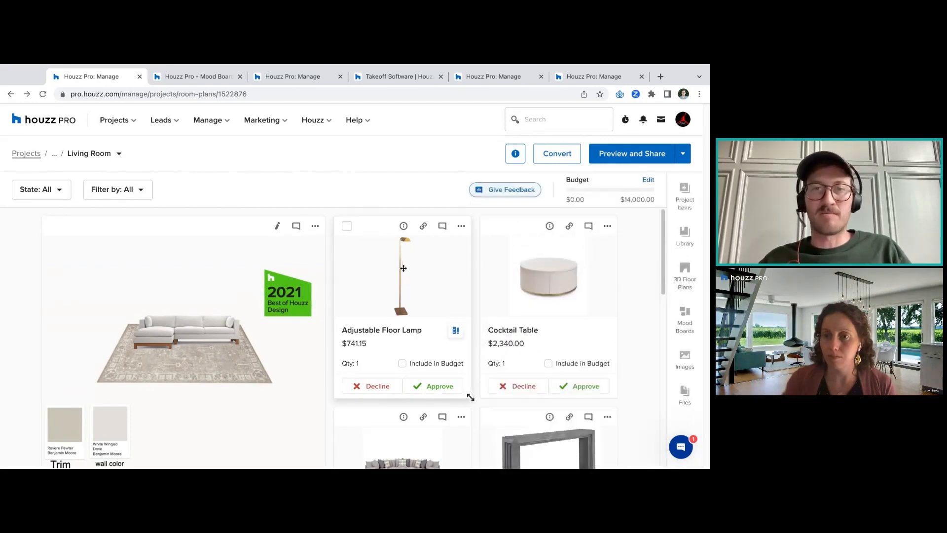
Check the Adjustable Floor Lamp's product specifications and item overview from its card, and return to the room plan
{"action": "left_click", "coordinate": [457, 331]}
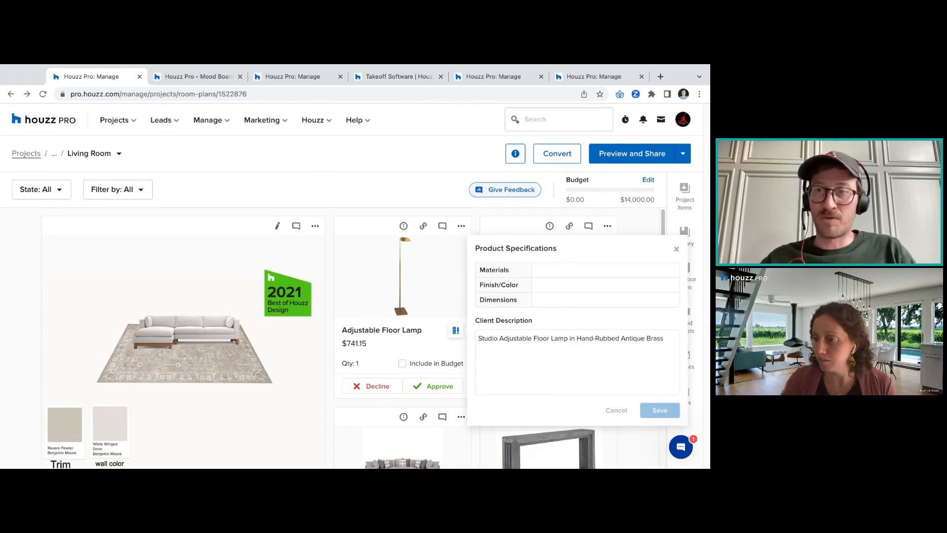
{"action": "left_click", "coordinate": [677, 248]}
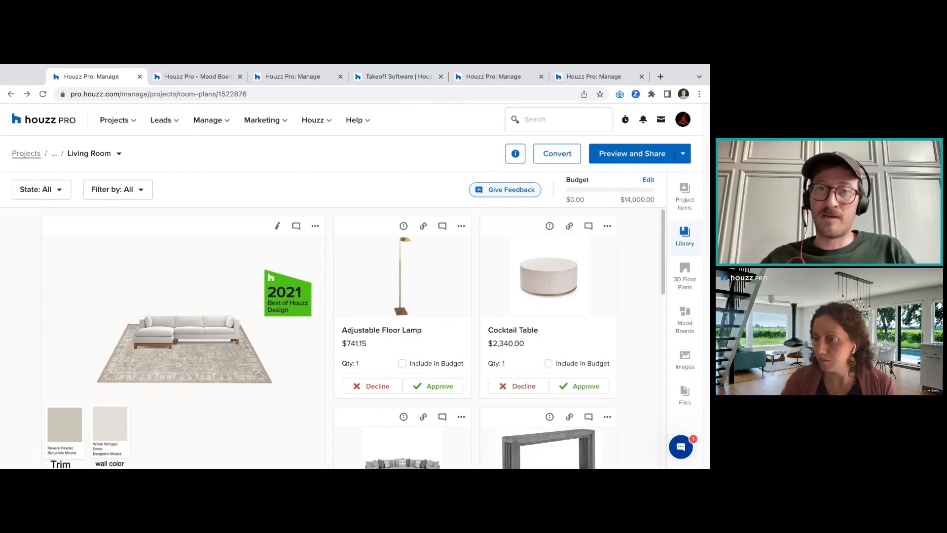
{"action": "left_click", "coordinate": [408, 228]}
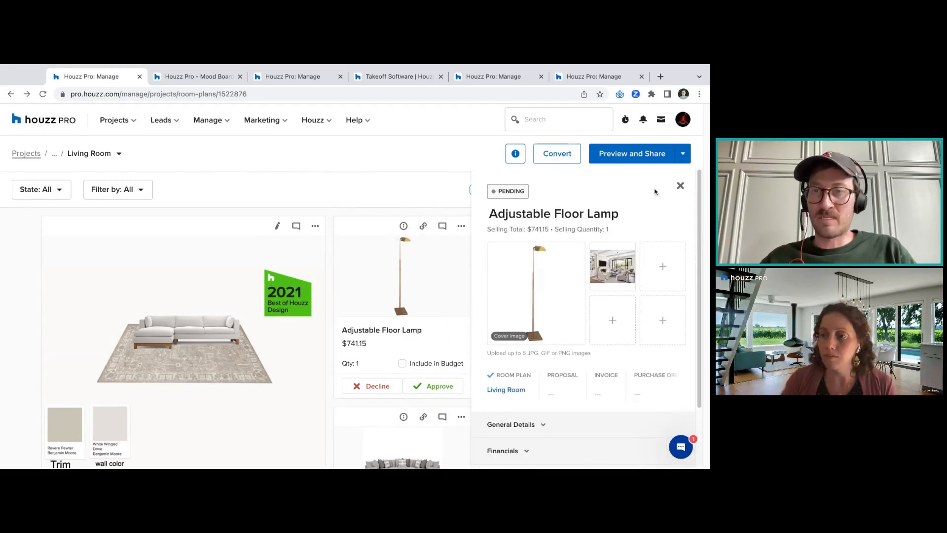
{"action": "left_click", "coordinate": [684, 187]}
{"action": "left_click", "coordinate": [424, 279]}
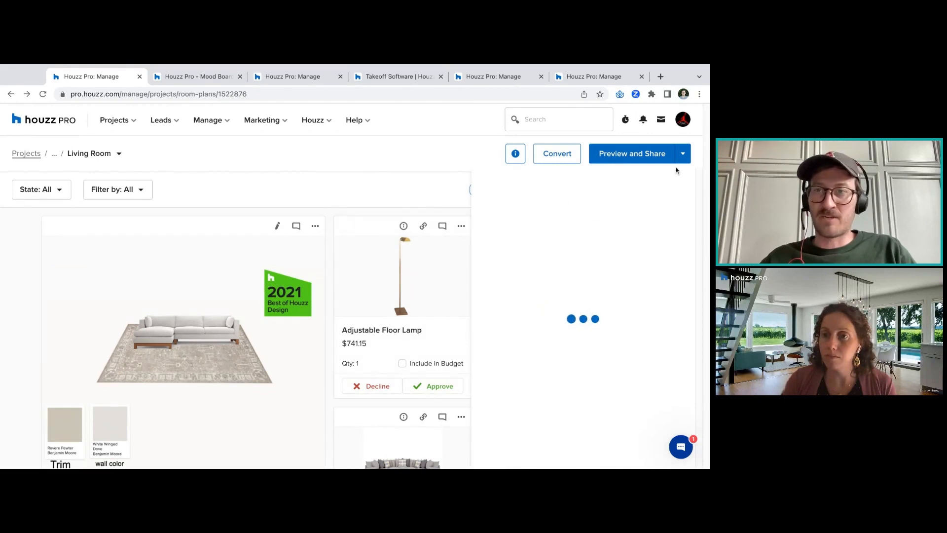
{"action": "left_click", "coordinate": [681, 185]}
{"action": "left_click", "coordinate": [403, 226]}
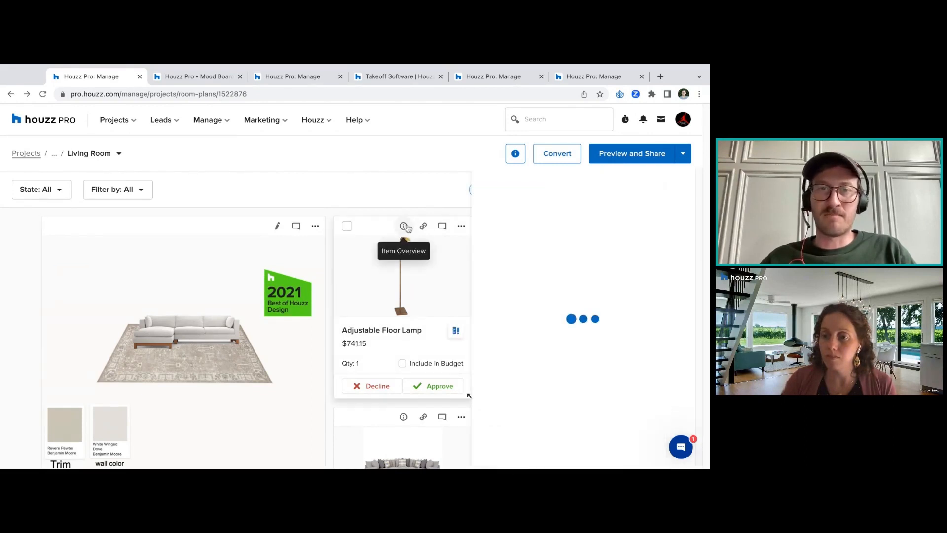
{"action": "left_click", "coordinate": [682, 187]}
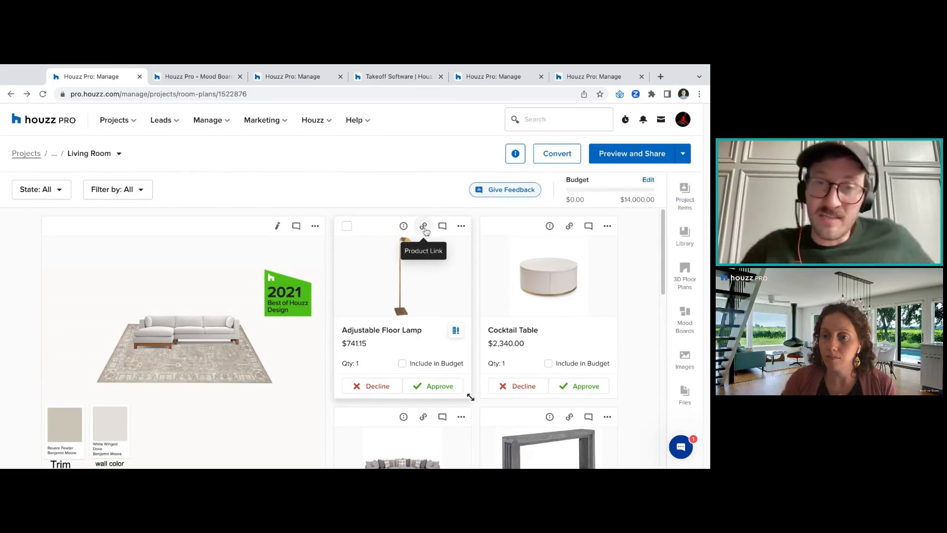
Open the Adjustable Floor Lamp's product link, check the price on the vendor's page, and return to the room plan
{"action": "left_click", "coordinate": [423, 226]}
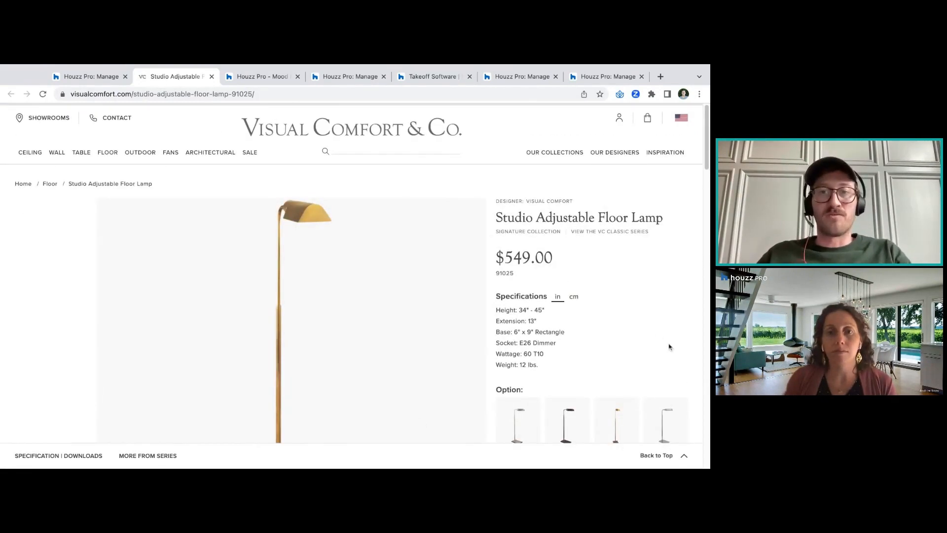
{"action": "left_click_drag", "start_coordinate": [545, 259], "coordinate": [496, 258]}
{"action": "left_click", "coordinate": [495, 258]}
{"action": "left_click", "coordinate": [212, 77]}
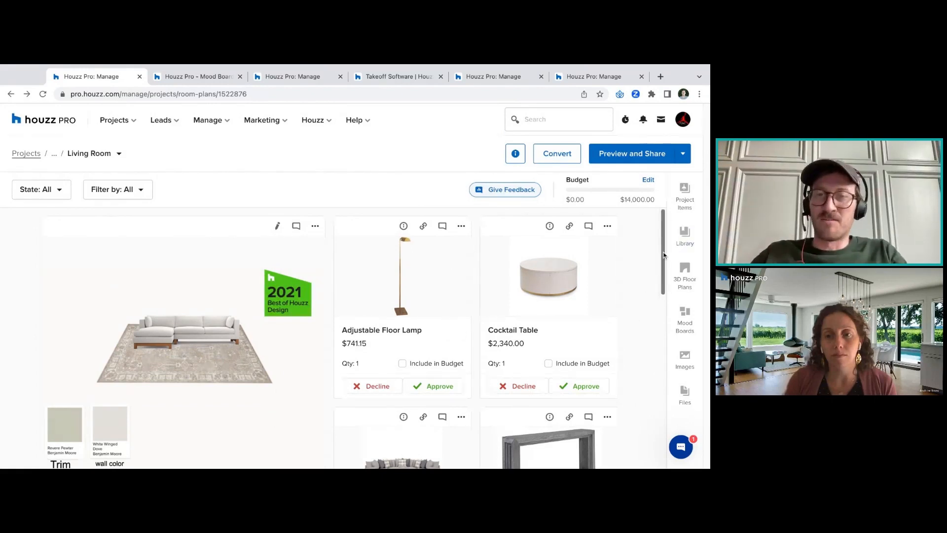
View the client and team comments for the Adjustable Floor Lamp, and the Living Room plan's info details
{"action": "left_click", "coordinate": [442, 225]}
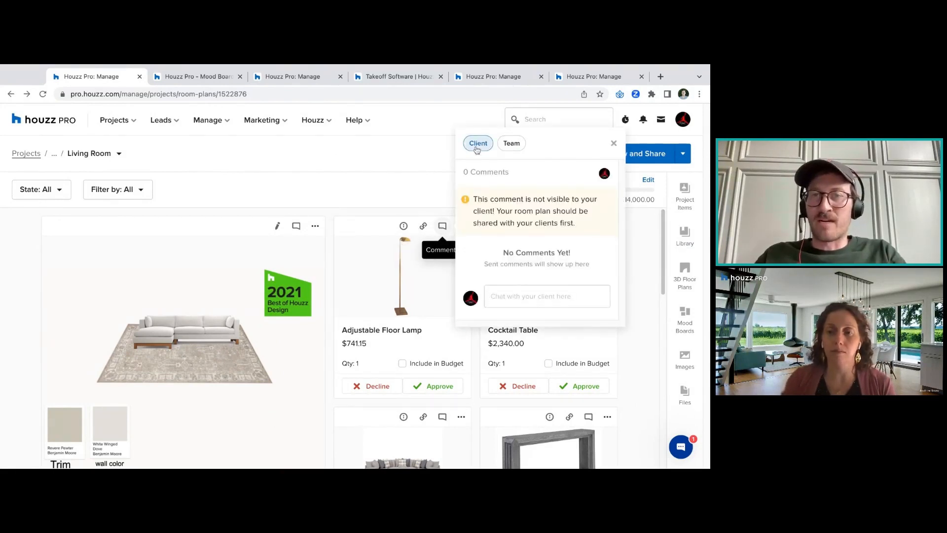
{"action": "left_click", "coordinate": [513, 143]}
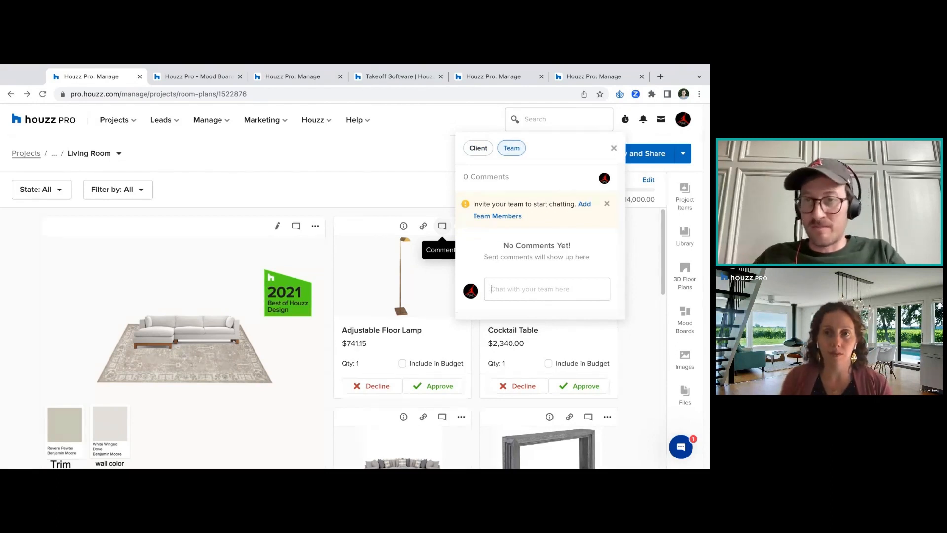
{"action": "left_click", "coordinate": [477, 149]}
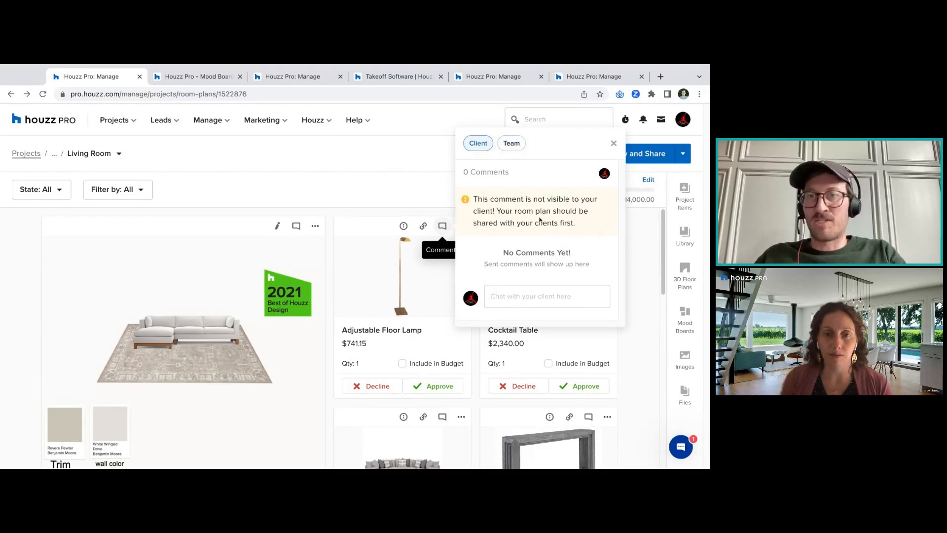
{"action": "left_click", "coordinate": [615, 143]}
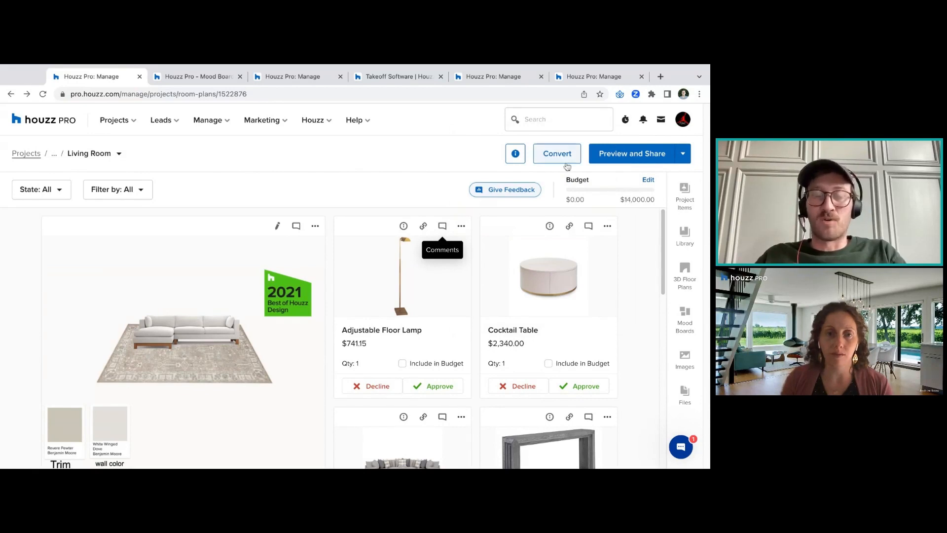
{"action": "left_click", "coordinate": [516, 154]}
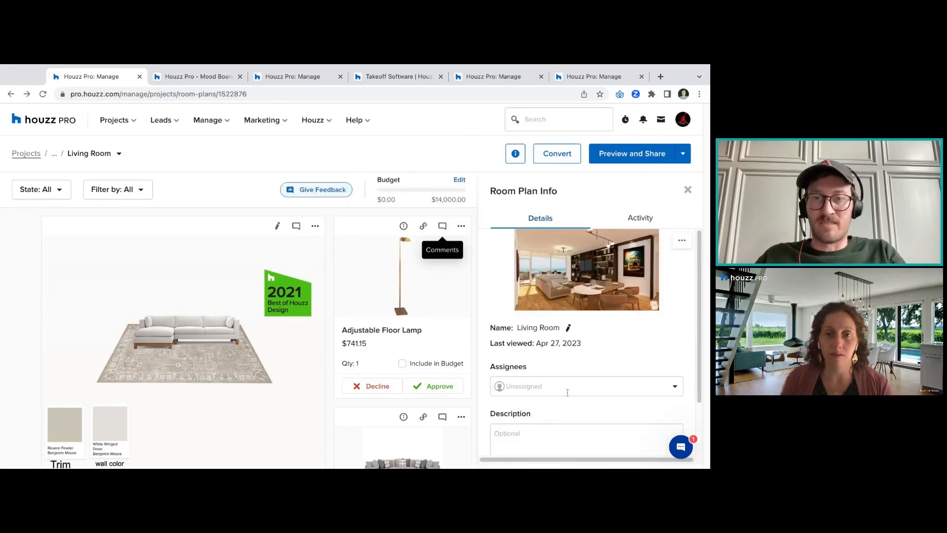
{"action": "left_click", "coordinate": [686, 191]}
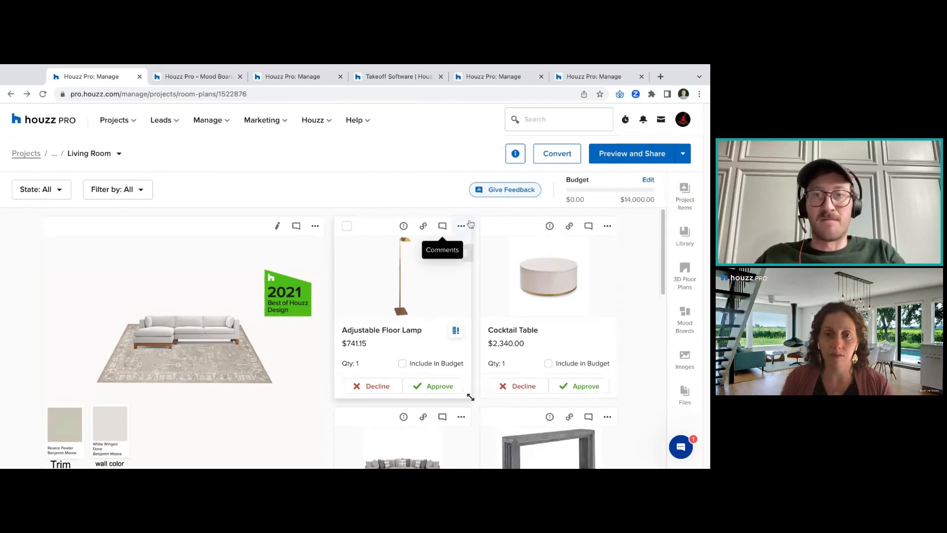
Look through the additional options for the Adjustable Floor Lamp and for the Living Room Mood Board
{"action": "left_click", "coordinate": [462, 226]}
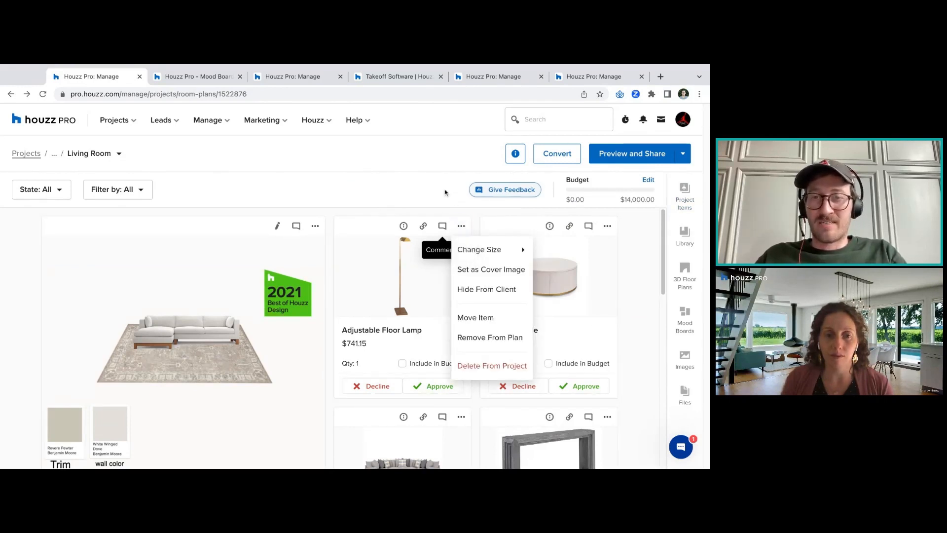
{"action": "mouse_move", "coordinate": [524, 255]}
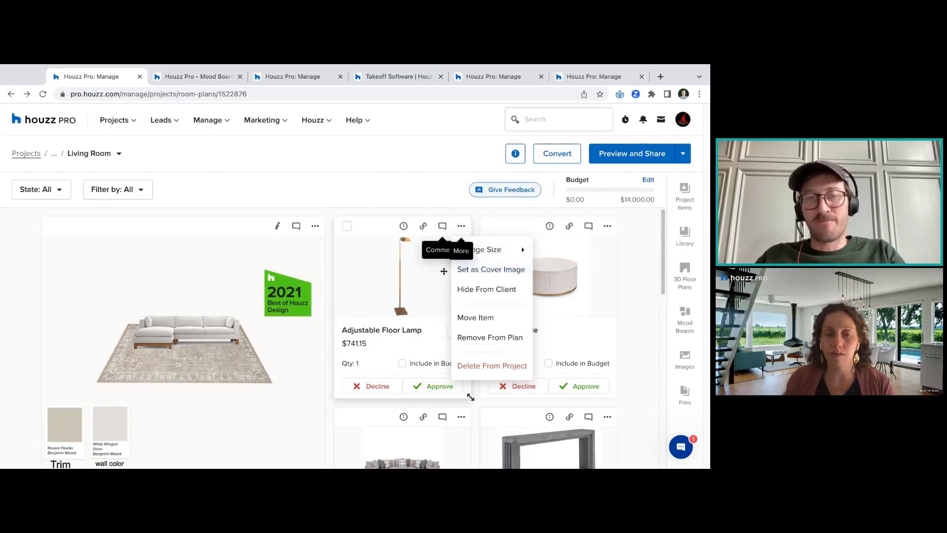
{"action": "left_click", "coordinate": [315, 226]}
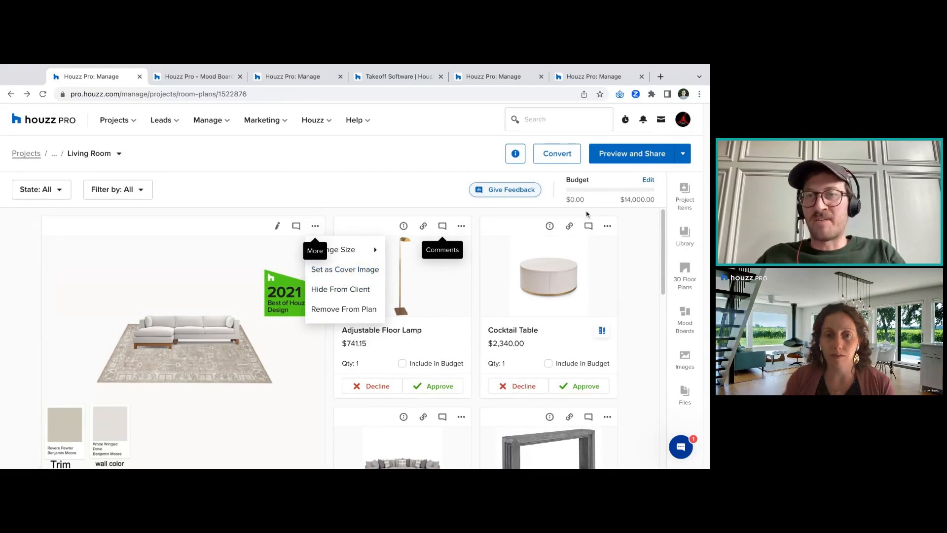
{"action": "left_click", "coordinate": [367, 289]}
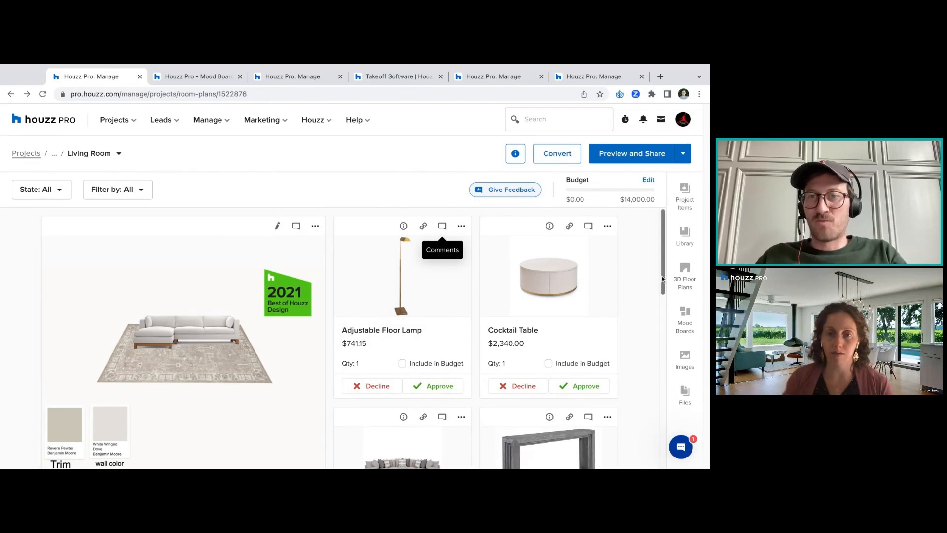
Try including the Cocktail Table and Adjustable Floor Lamp in the budget, and exclude both again
{"action": "left_click_drag", "start_coordinate": [663, 279], "coordinate": [664, 305]}
{"action": "left_click", "coordinate": [549, 287]}
{"action": "left_click", "coordinate": [403, 287]}
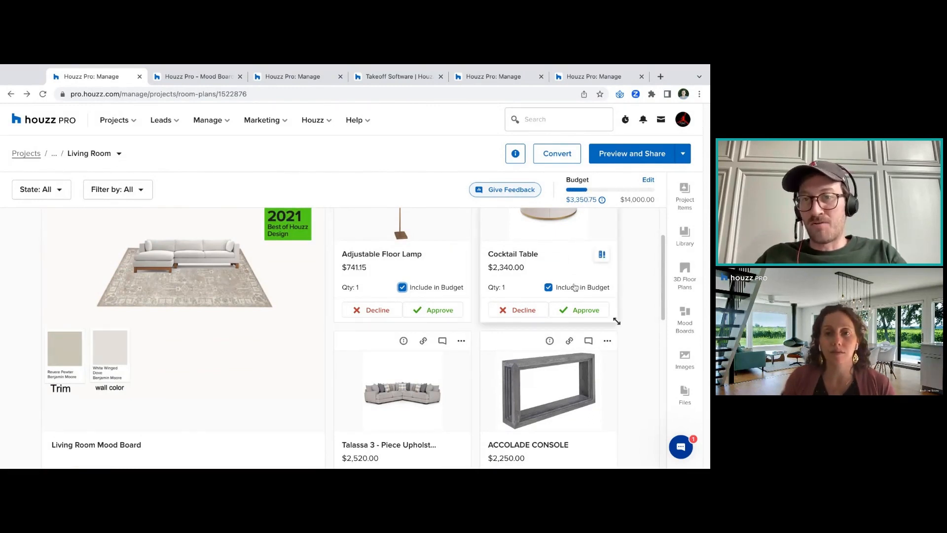
{"action": "left_click", "coordinate": [426, 290]}
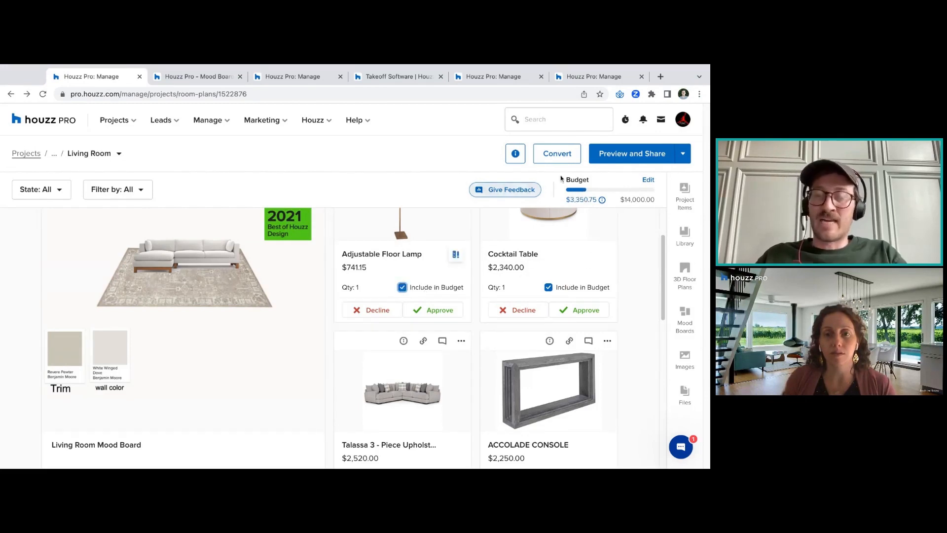
{"action": "scroll", "coordinate": [663, 278], "scroll_direction": "down", "scroll_amount": 2}
{"action": "scroll", "coordinate": [663, 277], "scroll_direction": "up", "scroll_amount": 3}
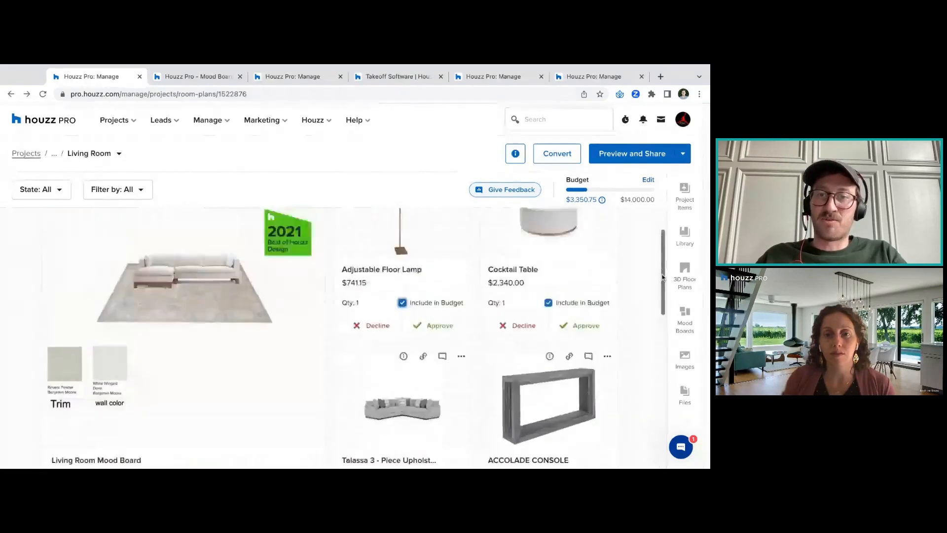
{"action": "left_click", "coordinate": [548, 363]}
{"action": "left_click", "coordinate": [402, 363]}
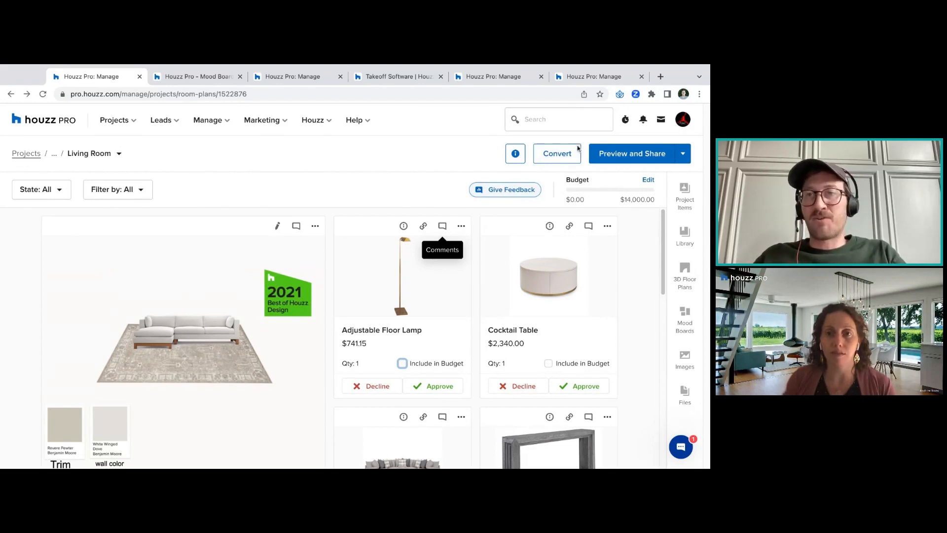
Open the client preview of the Living Room plan and look over its contents
{"action": "left_click", "coordinate": [595, 149]}
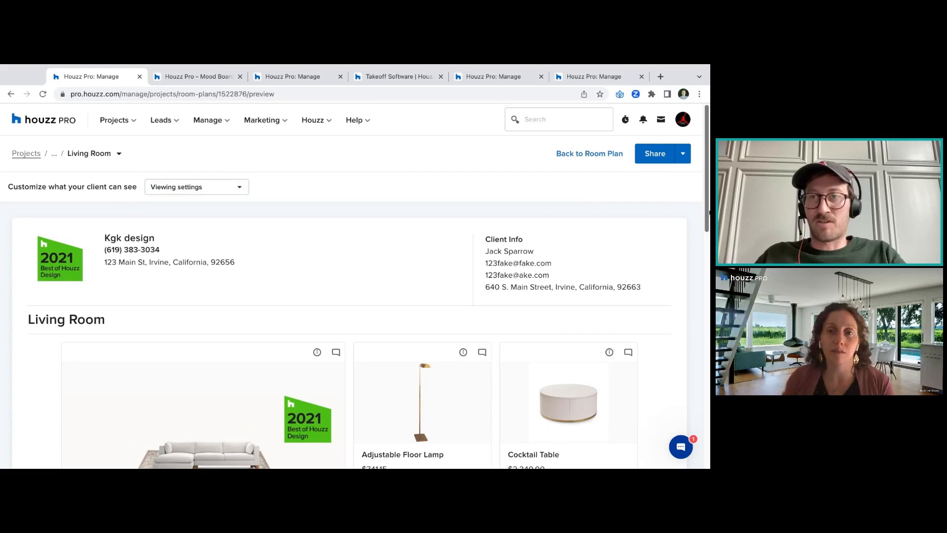
{"action": "scroll", "coordinate": [698, 209], "scroll_direction": "down", "scroll_amount": 4}
{"action": "scroll", "coordinate": [698, 209], "scroll_direction": "up", "scroll_amount": 3}
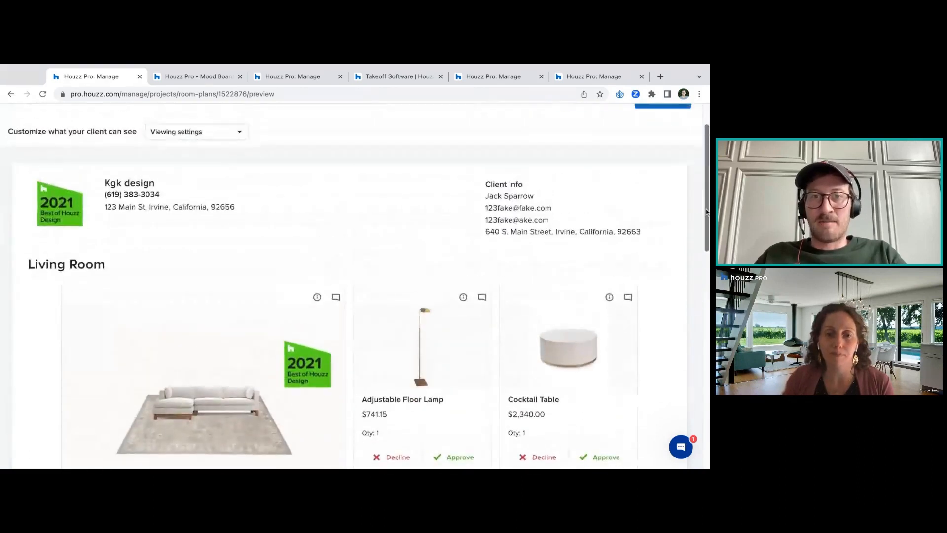
Try showing the budget through the client preview's pricing settings, and hide it again
{"action": "left_click", "coordinate": [228, 145]}
{"action": "mouse_move", "coordinate": [234, 163]}
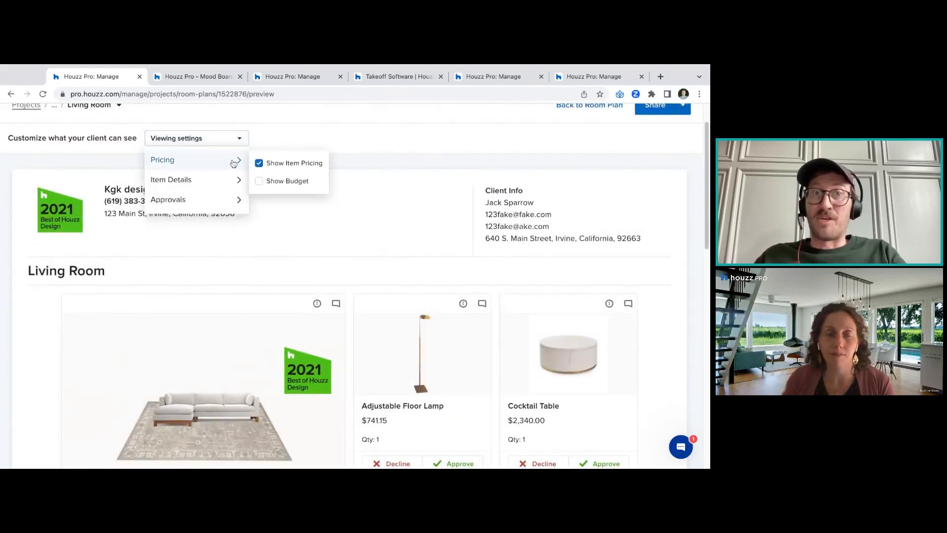
{"action": "left_click", "coordinate": [259, 182]}
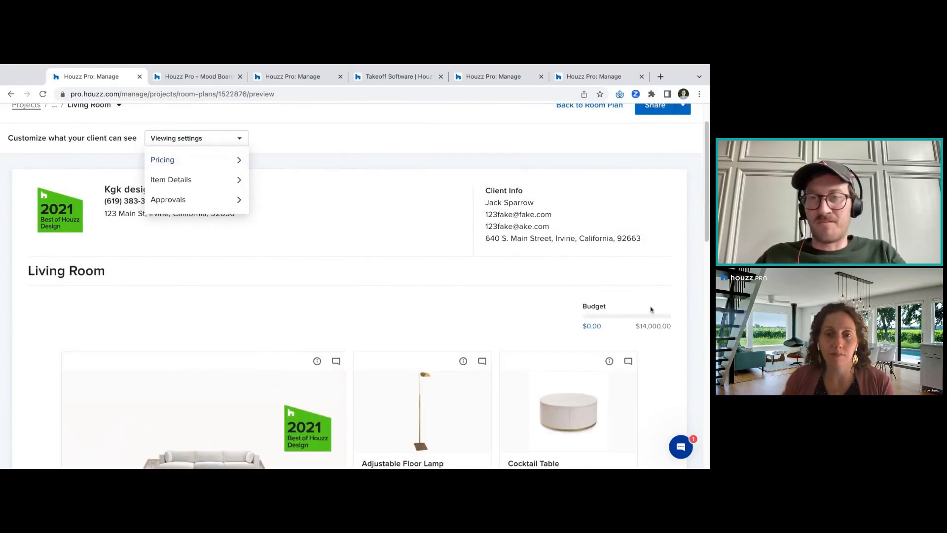
{"action": "mouse_move", "coordinate": [242, 159]}
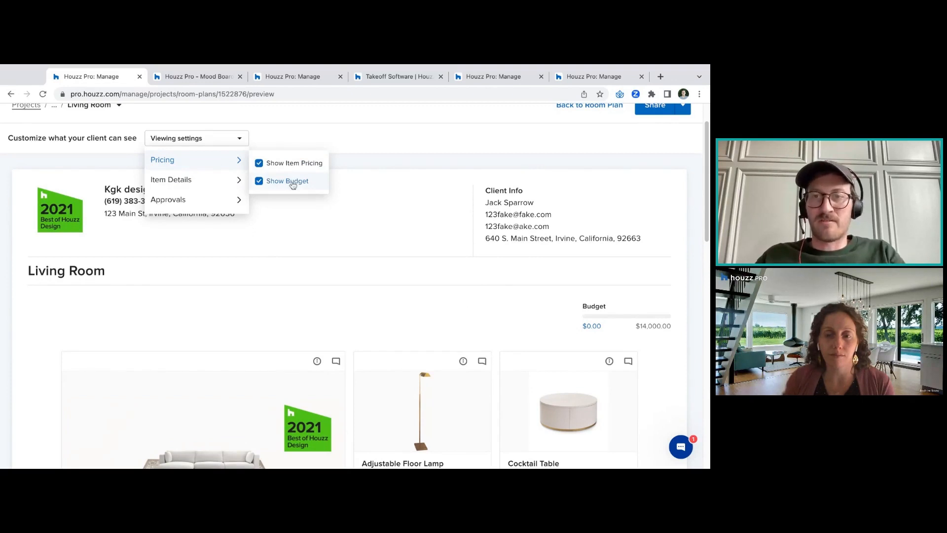
{"action": "left_click", "coordinate": [261, 181]}
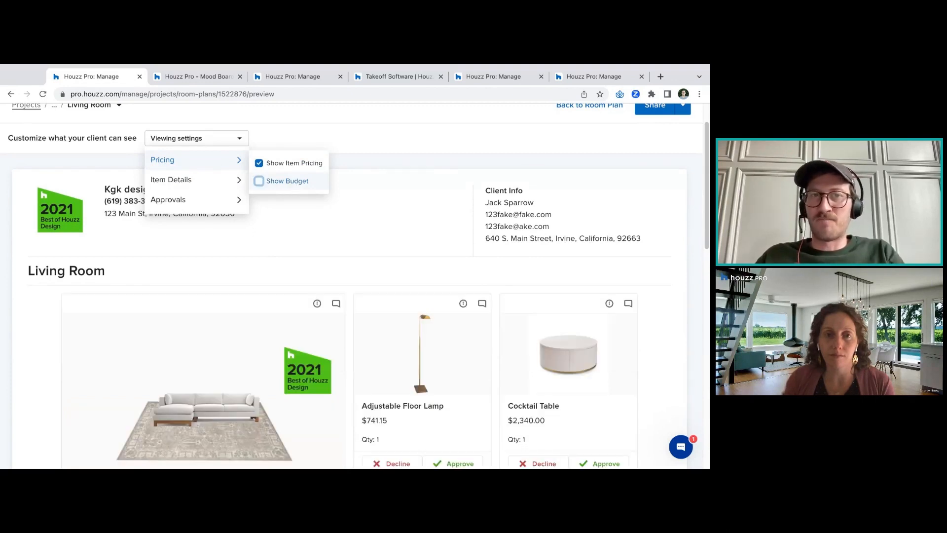
Try hiding the item quantity in the client preview's item details settings, and show it again
{"action": "mouse_move", "coordinate": [233, 180]}
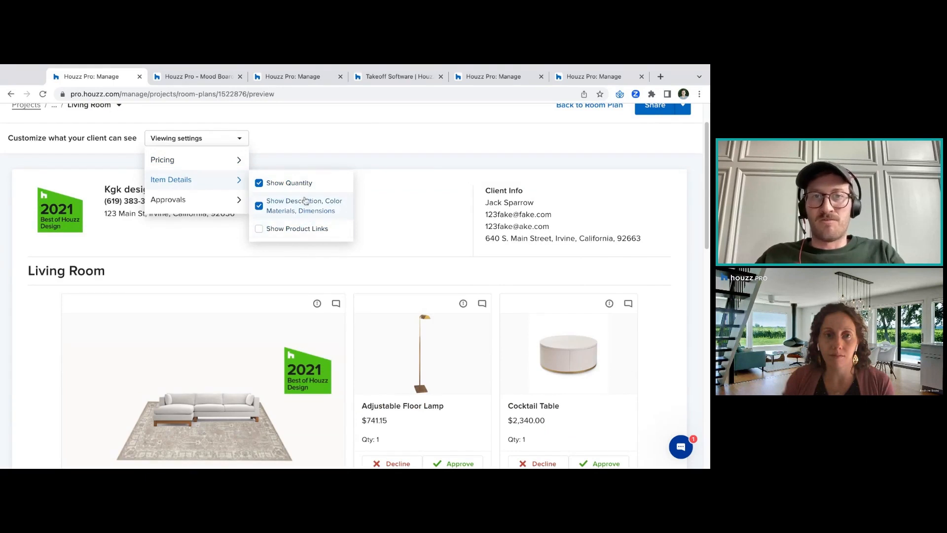
{"action": "left_click", "coordinate": [299, 184]}
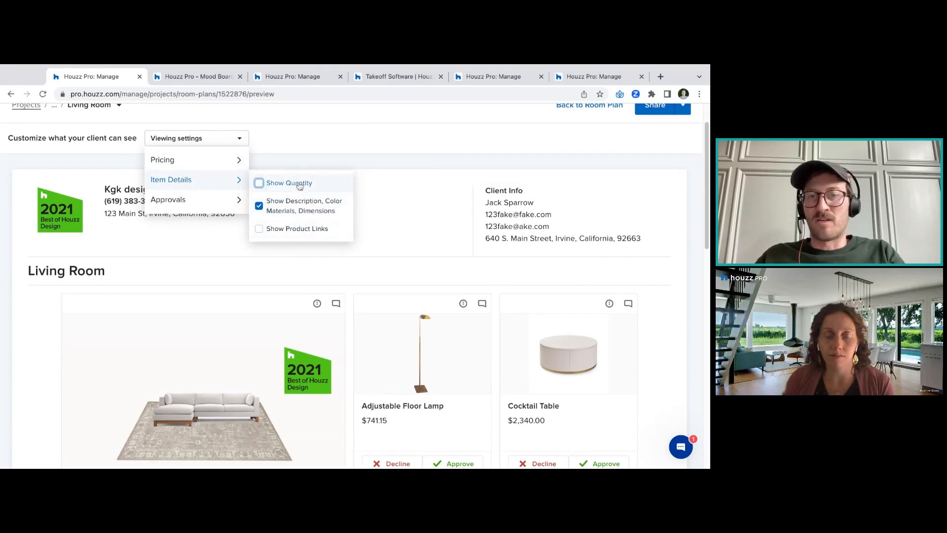
{"action": "left_click", "coordinate": [299, 185]}
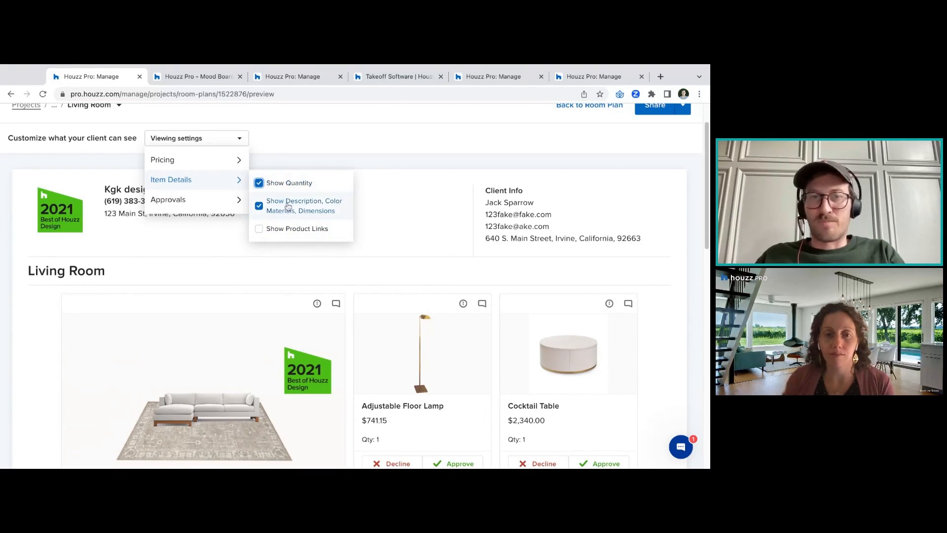
View the Adjustable Floor Lamp's details and description as the client sees them in the preview
{"action": "left_click", "coordinate": [449, 371]}
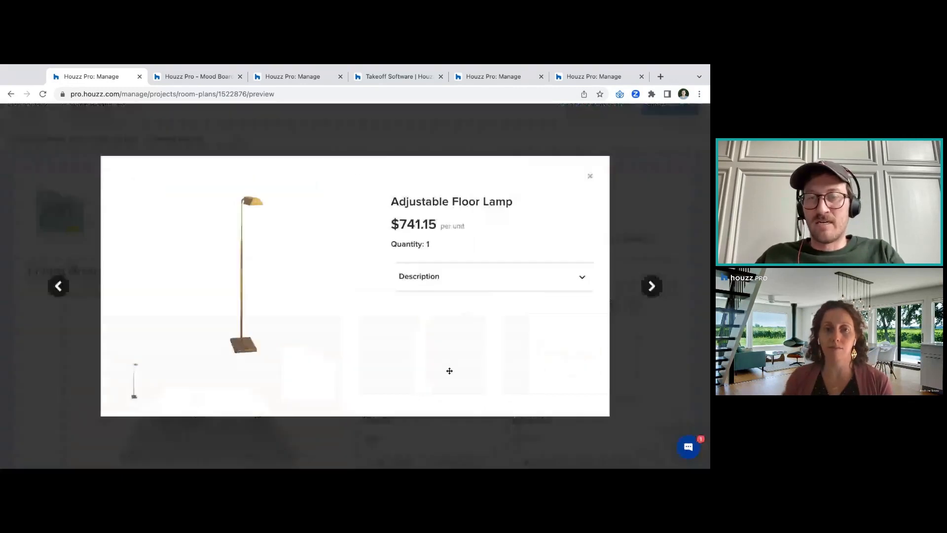
{"action": "left_click", "coordinate": [439, 277]}
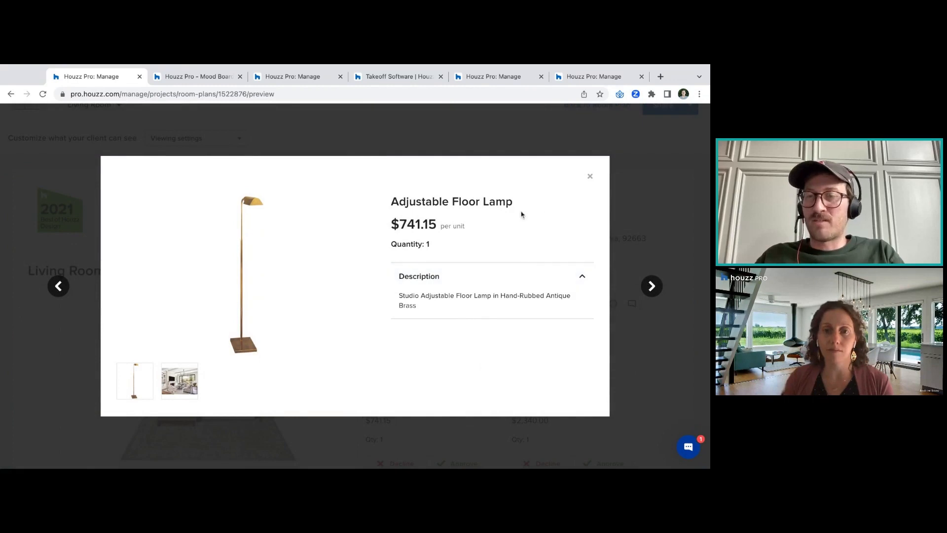
Close the floor lamp's details and show product links through the client preview's item details settings
{"action": "left_click", "coordinate": [590, 178]}
{"action": "left_click", "coordinate": [193, 138]}
{"action": "mouse_move", "coordinate": [238, 185]}
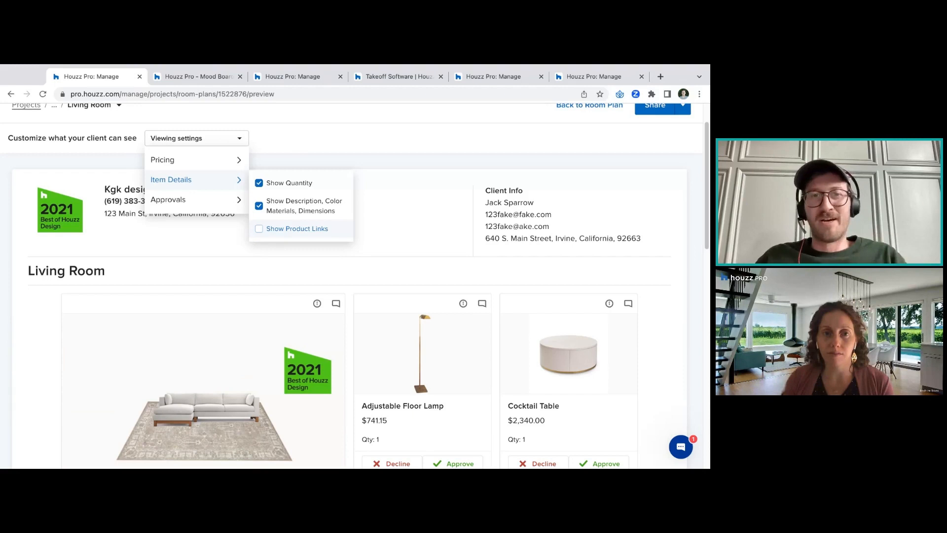
{"action": "left_click", "coordinate": [259, 229]}
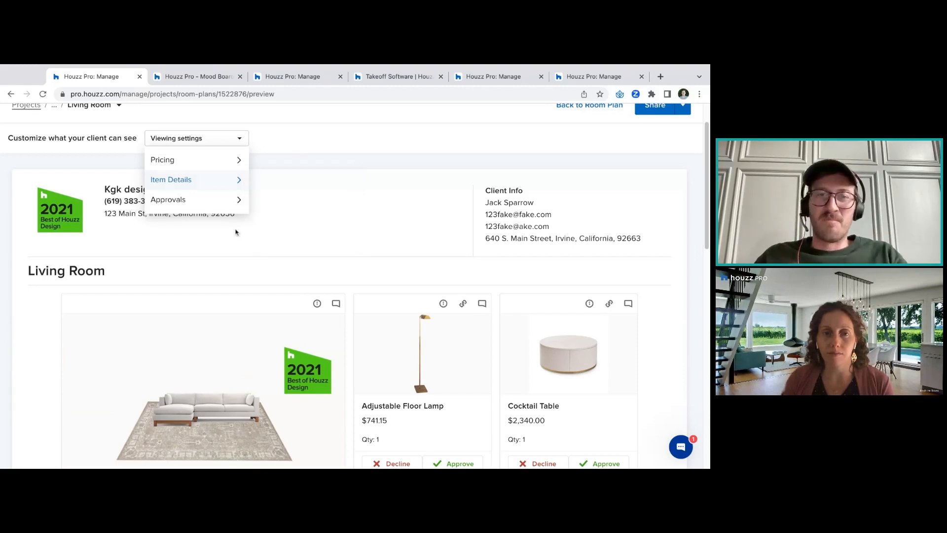
{"action": "left_click", "coordinate": [380, 236]}
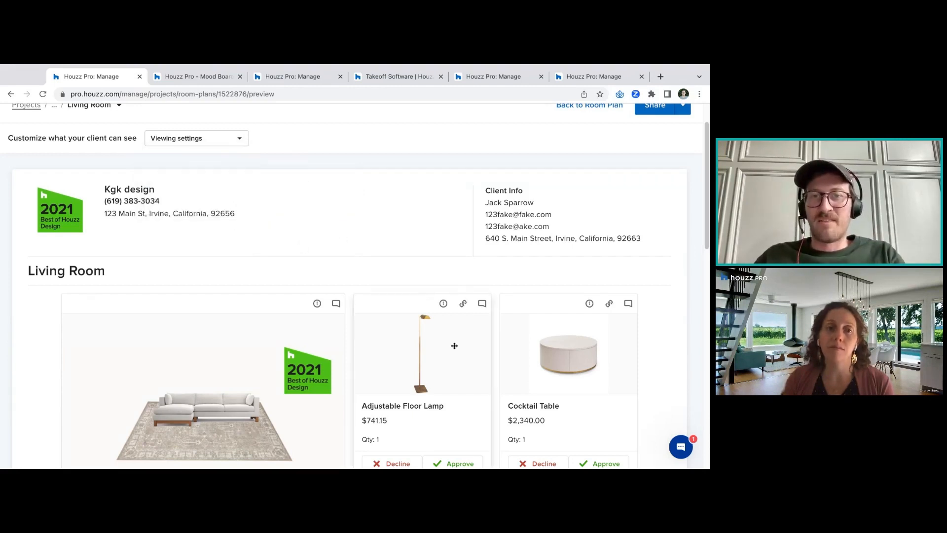
Try the Adjustable Floor Lamp's product link in the client preview, and hide the product links again
{"action": "left_click", "coordinate": [463, 304]}
{"action": "left_click", "coordinate": [212, 76]}
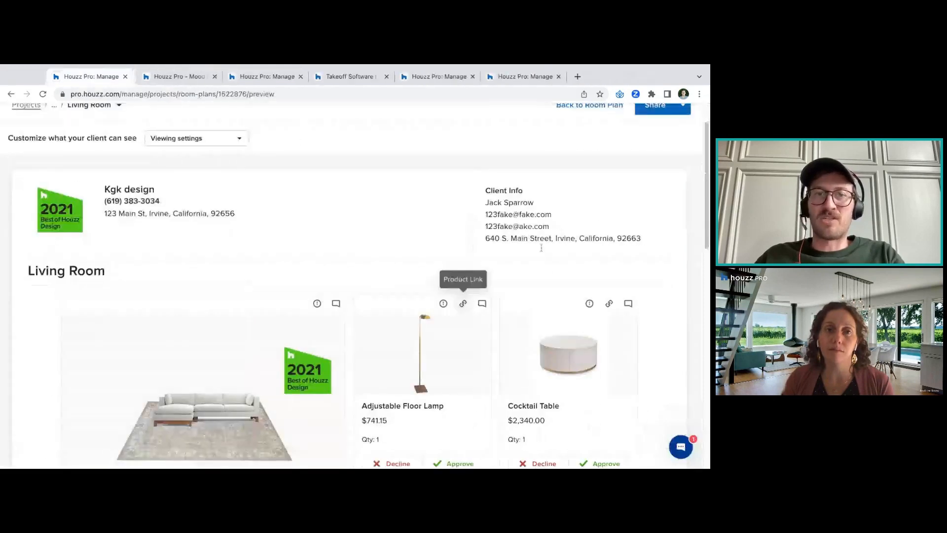
{"action": "left_click", "coordinate": [213, 143]}
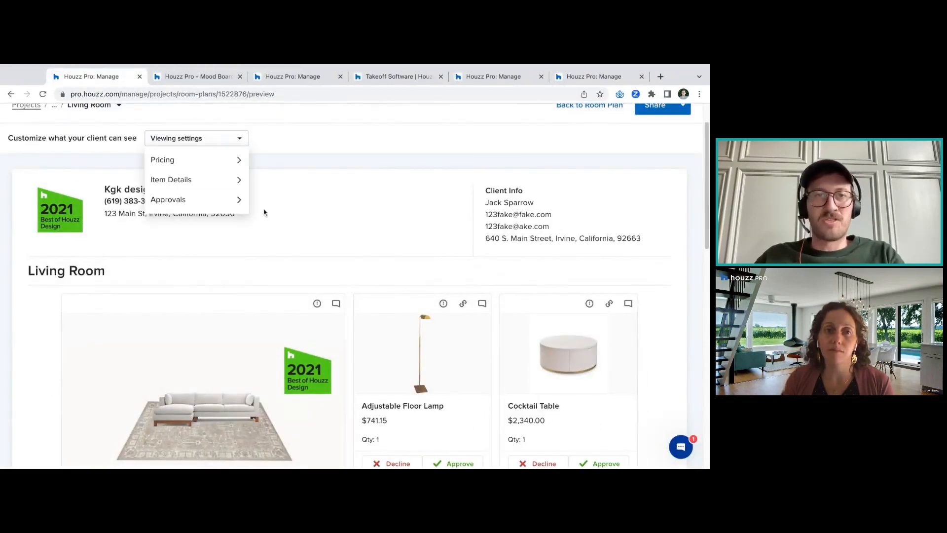
{"action": "left_click", "coordinate": [286, 229]}
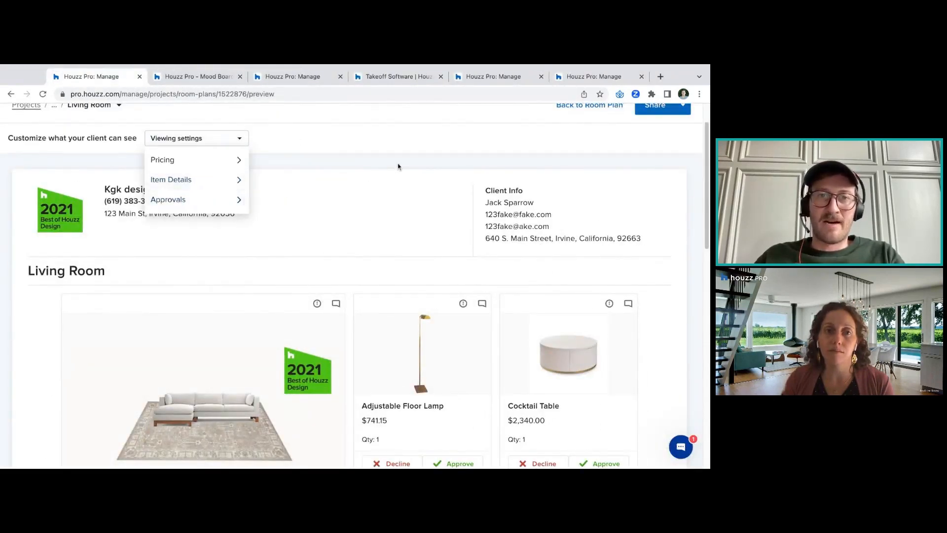
Review the approval settings of the client preview and return to the Living Room plan
{"action": "scroll", "coordinate": [248, 200], "scroll_direction": "up", "scroll_amount": 1}
{"action": "left_click", "coordinate": [240, 188]}
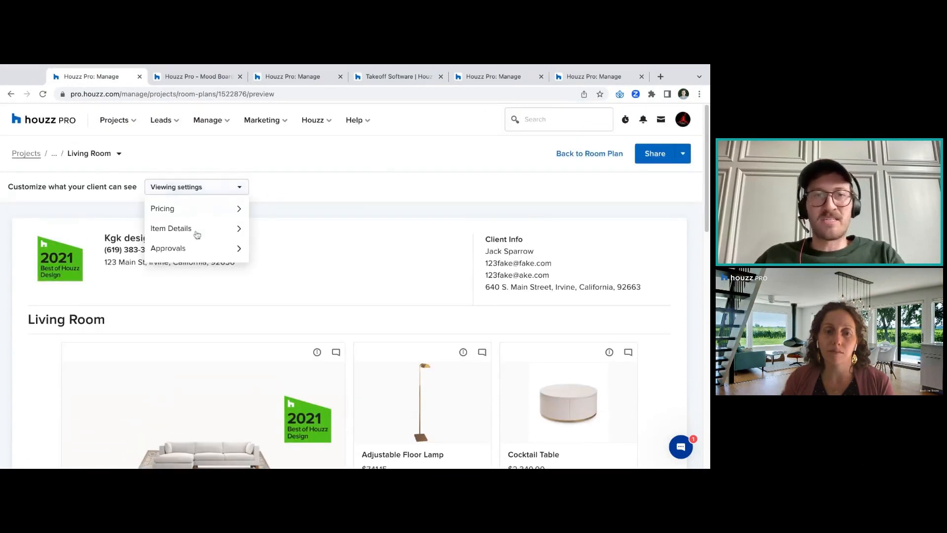
{"action": "mouse_move", "coordinate": [202, 254]}
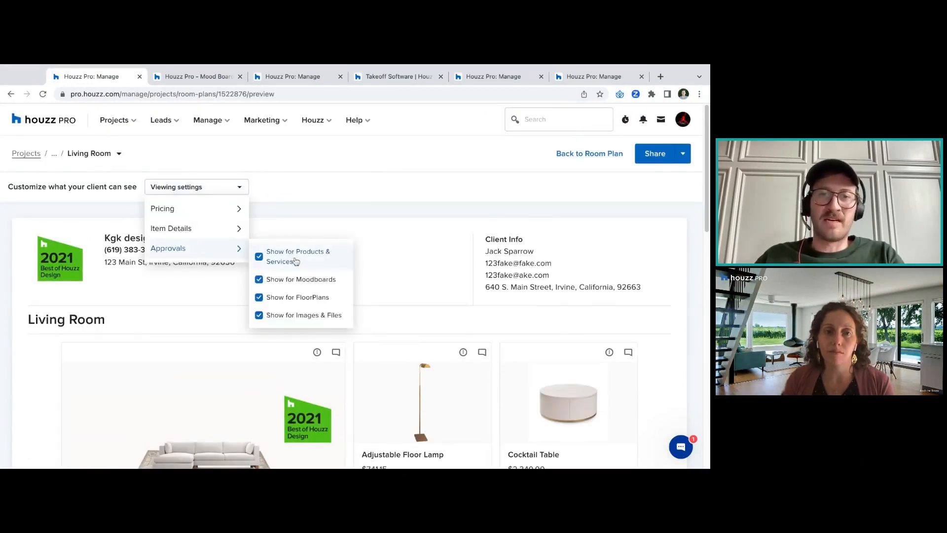
{"action": "left_click", "coordinate": [11, 94]}
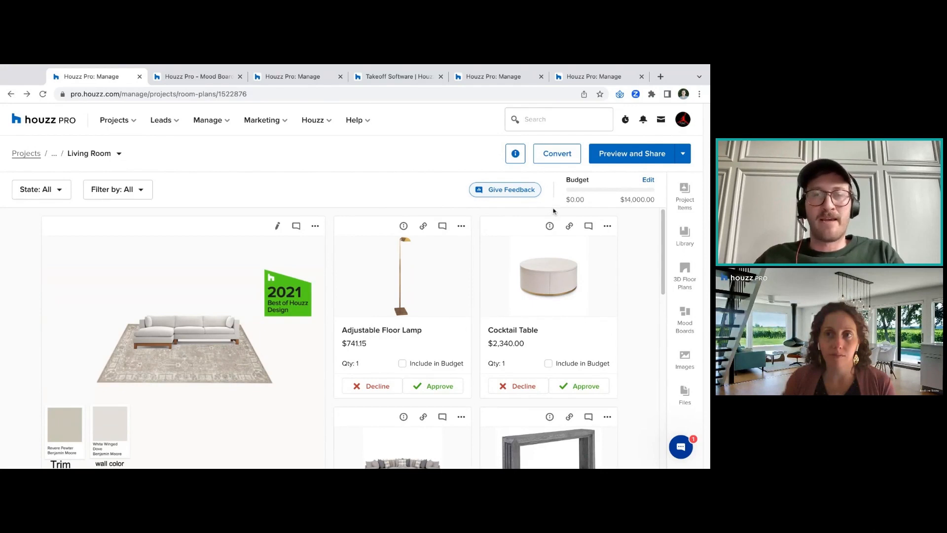
Look over the sharing, publishing and export options available for the Living Room plan
{"action": "left_click", "coordinate": [684, 156]}
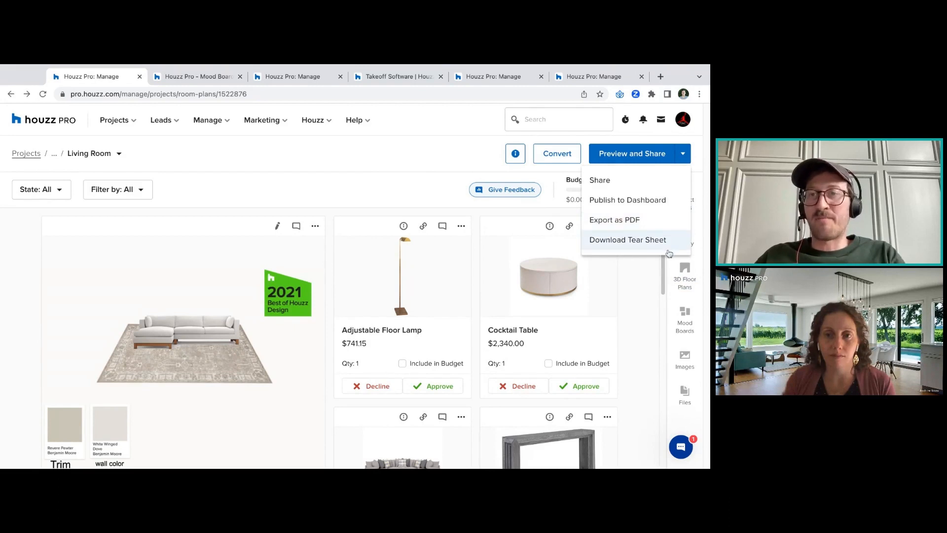
{"action": "left_click", "coordinate": [632, 200]}
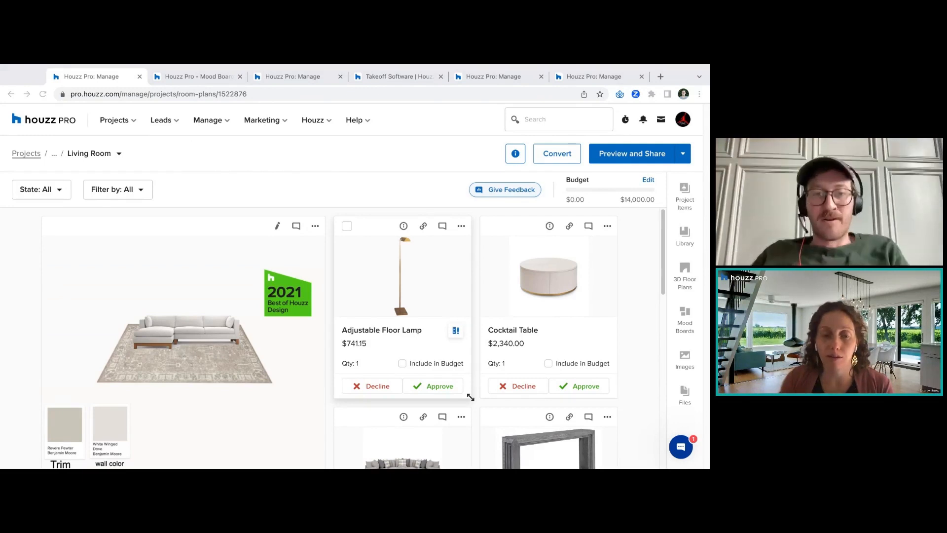
{"action": "left_click", "coordinate": [470, 396]}
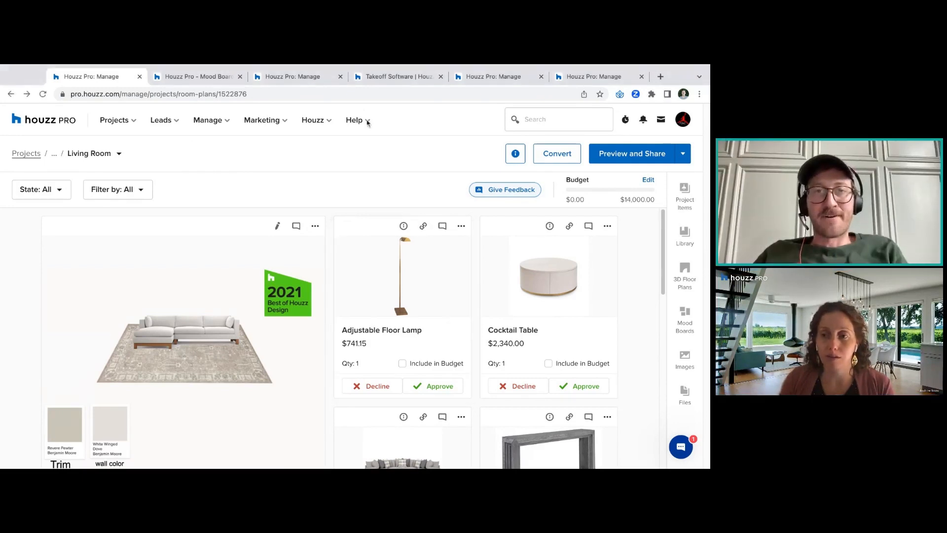
Open the Products & Services library and search it for "cocktail"
{"action": "left_click", "coordinate": [203, 118]}
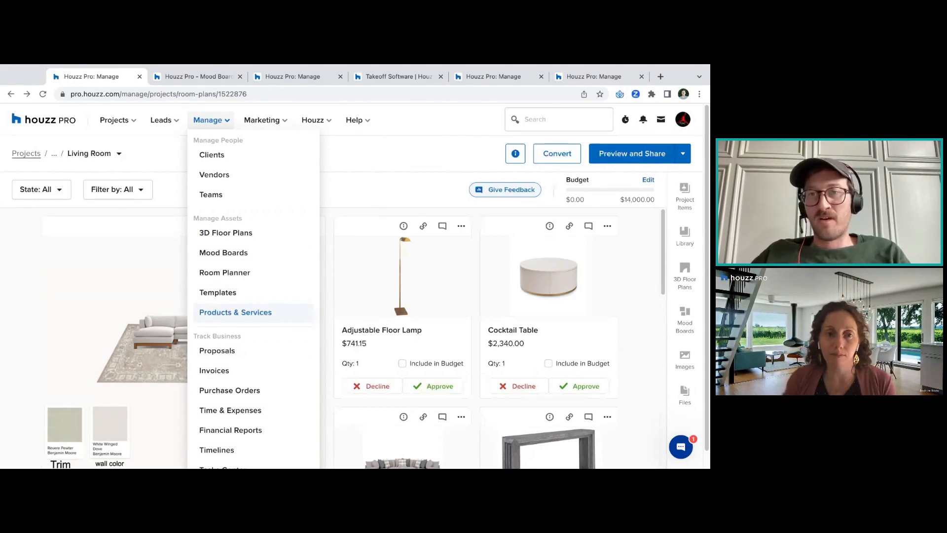
{"action": "left_click", "coordinate": [236, 312]}
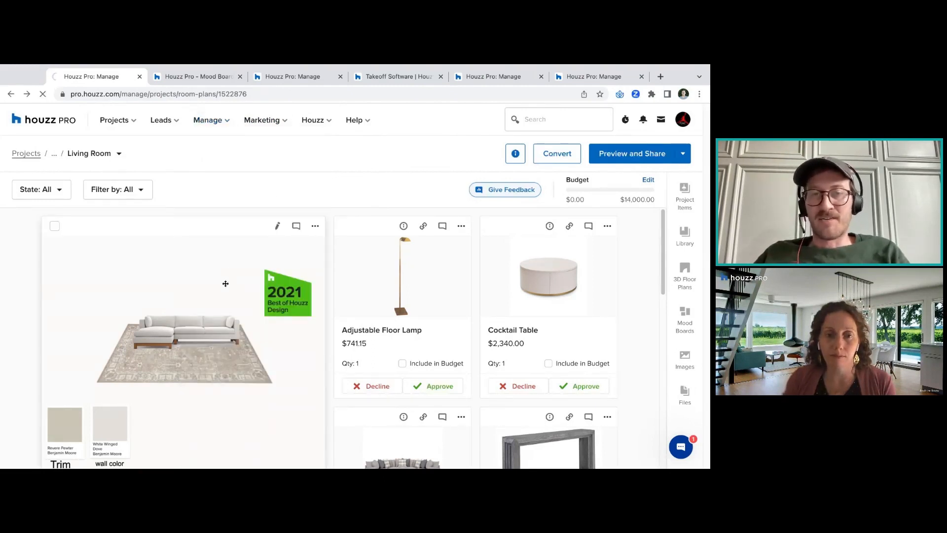
{"action": "left_click", "coordinate": [185, 182]}
{"action": "type", "text": "cocktail"}
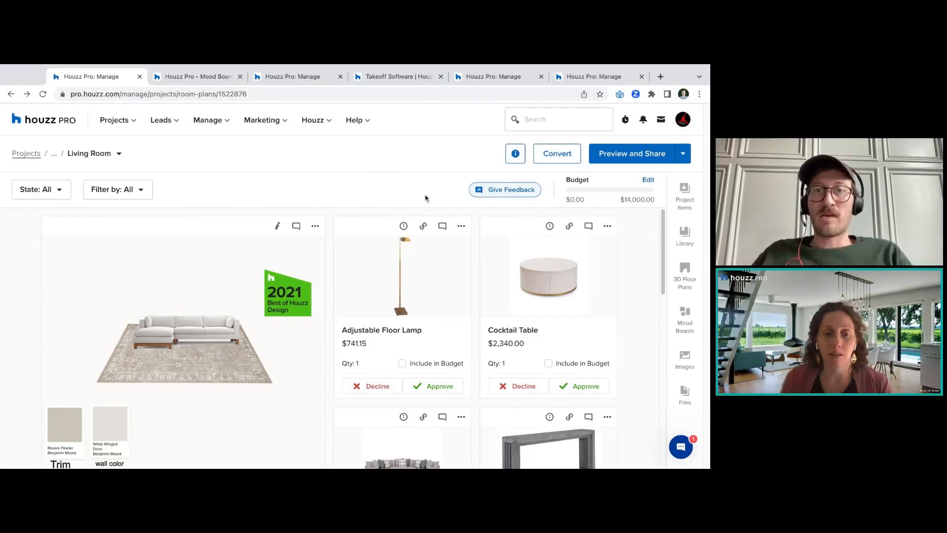
Hide the Adjustable Floor Lamp from the client and check it among the Living Room plan's hidden items
{"action": "left_click", "coordinate": [461, 226]}
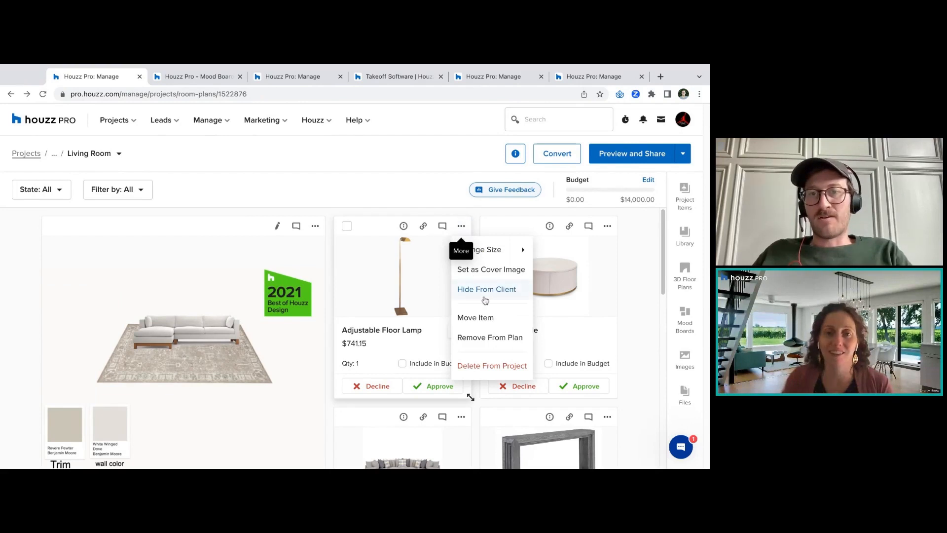
{"action": "left_click", "coordinate": [485, 291]}
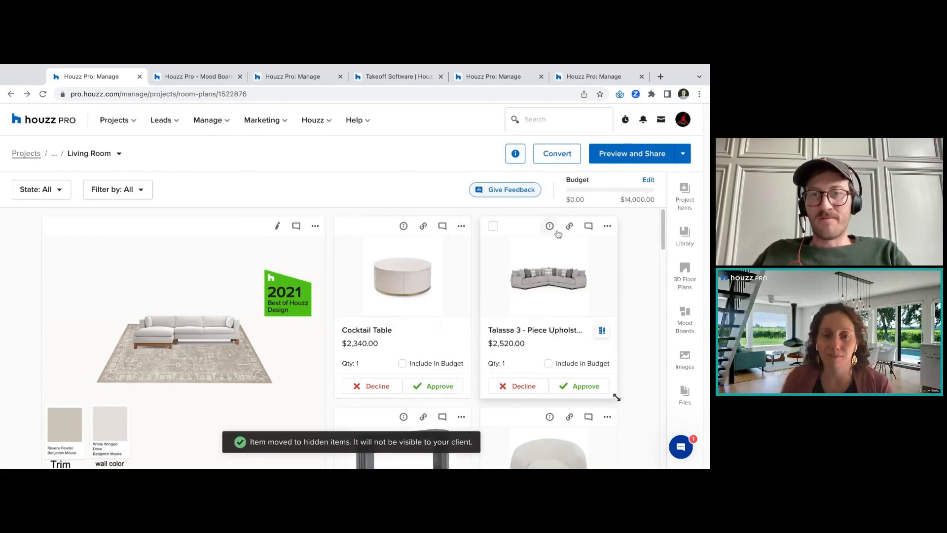
{"action": "scroll", "coordinate": [665, 228], "scroll_direction": "down", "scroll_amount": 10}
{"action": "scroll", "coordinate": [91, 292], "scroll_direction": "up", "scroll_amount": 3}
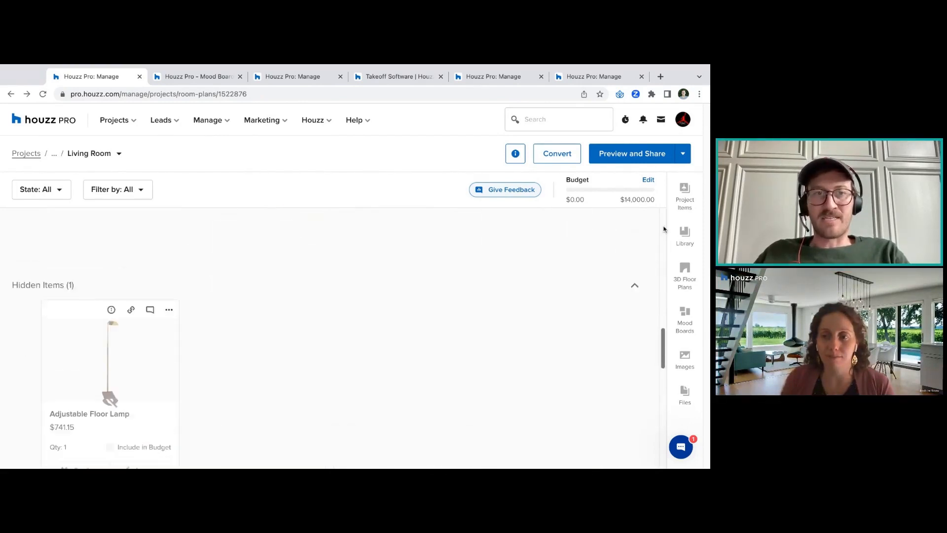
{"action": "left_click", "coordinate": [37, 291]}
{"action": "left_click", "coordinate": [629, 447]}
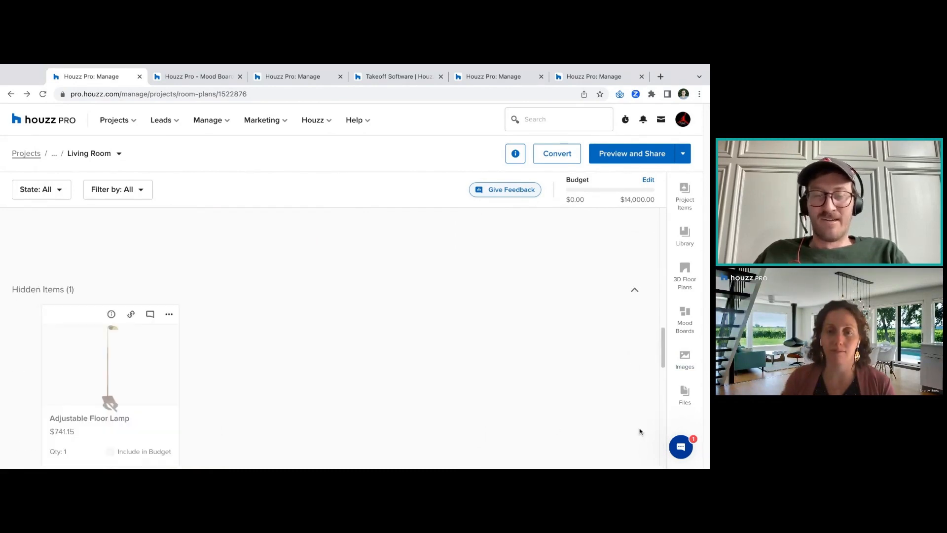
Check the Living Room plan's items in the client preview without the floor lamp, and return to the plan
{"action": "left_click", "coordinate": [610, 157]}
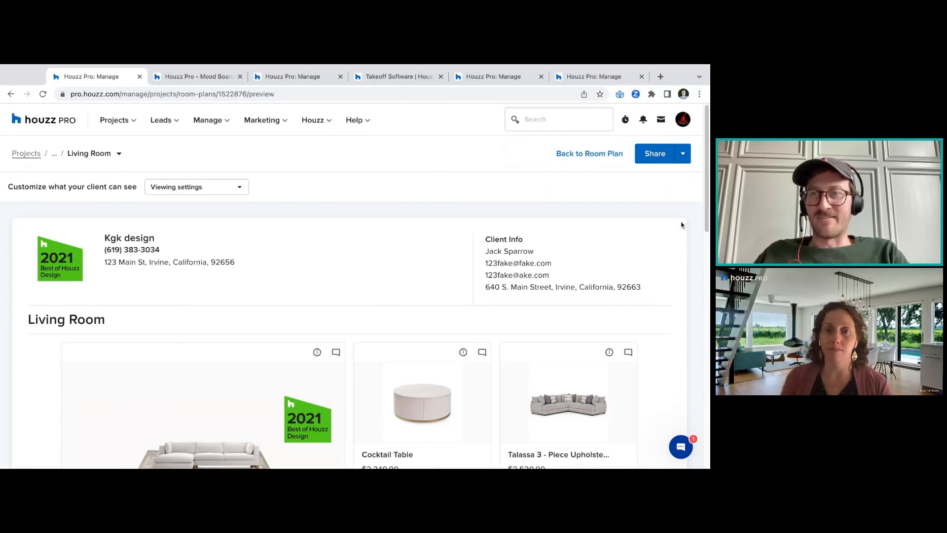
{"action": "scroll", "coordinate": [708, 215], "scroll_direction": "down", "scroll_amount": 8}
{"action": "scroll", "coordinate": [707, 215], "scroll_direction": "down", "scroll_amount": 5}
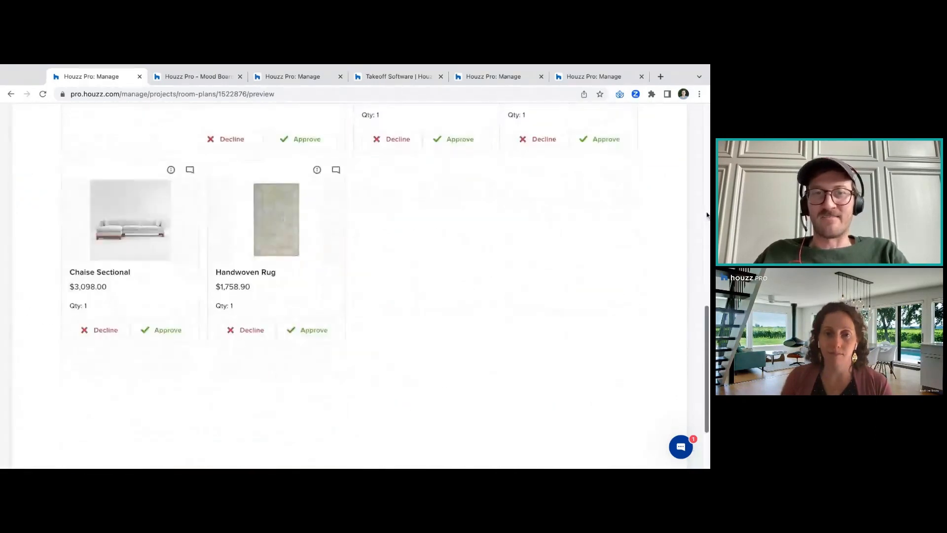
{"action": "scroll", "coordinate": [708, 215], "scroll_direction": "up", "scroll_amount": 15}
{"action": "left_click", "coordinate": [11, 94]}
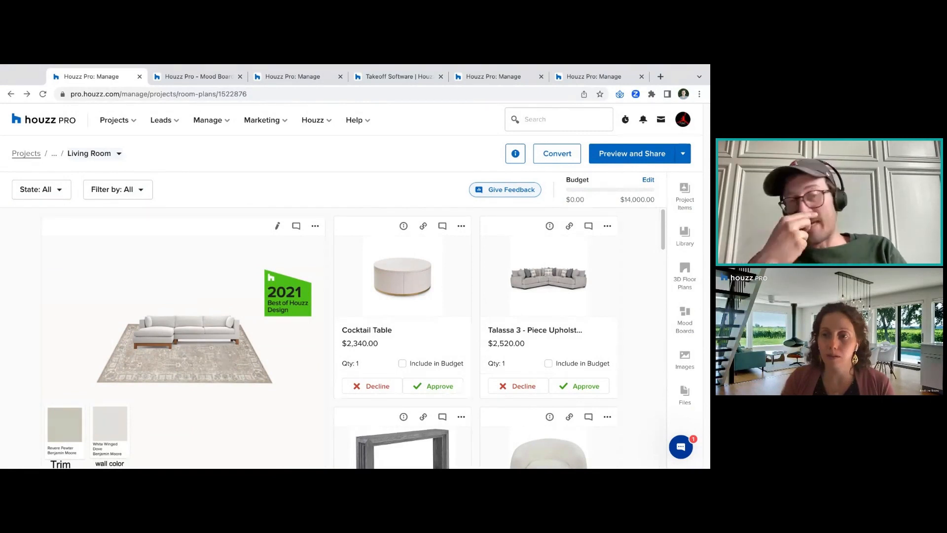
View the project's list of rooms and the links from the plan to the project and its room plans
{"action": "left_click", "coordinate": [119, 153]}
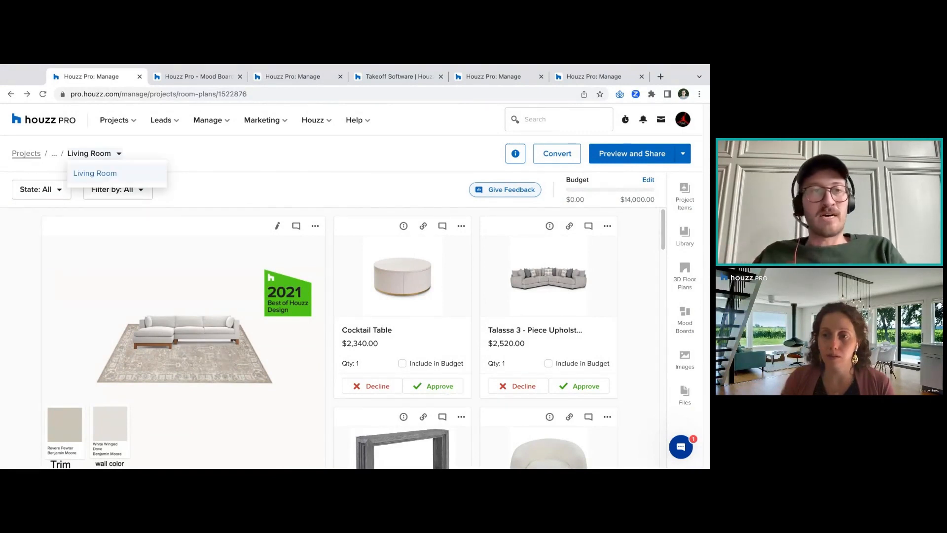
{"action": "left_click", "coordinate": [166, 152]}
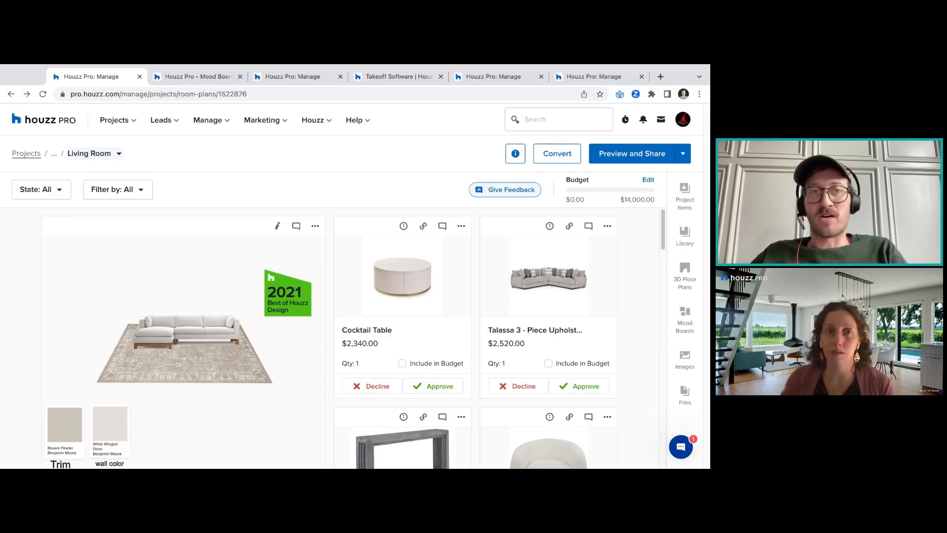
{"action": "left_click", "coordinate": [101, 153]}
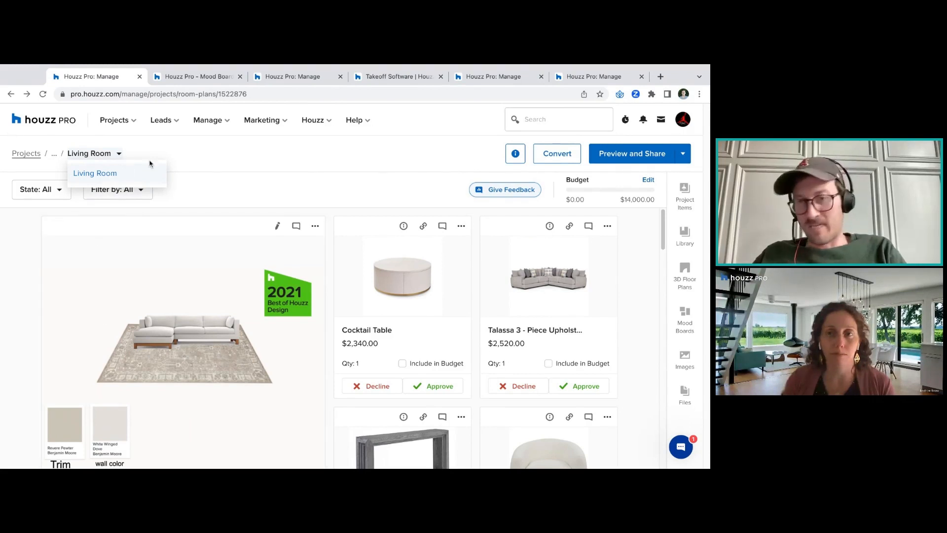
{"action": "left_click", "coordinate": [72, 154]}
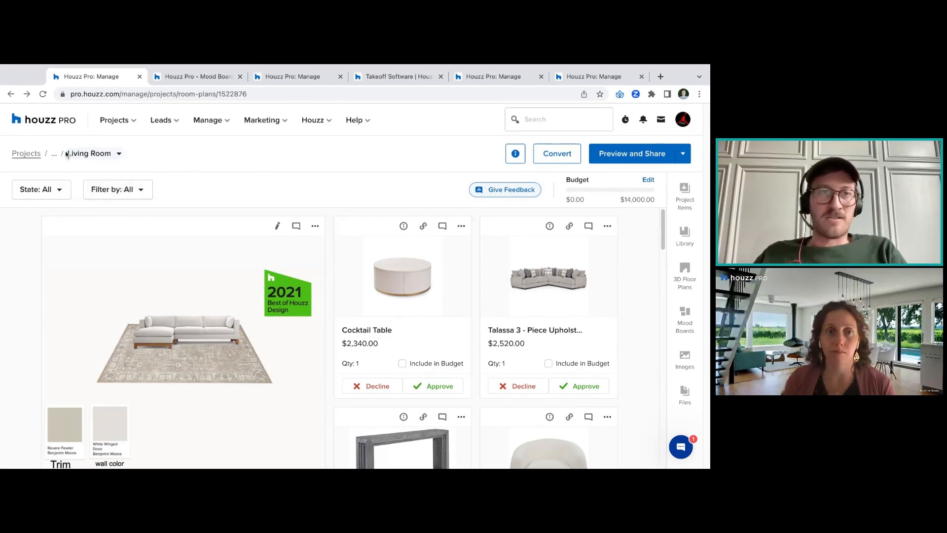
{"action": "left_click", "coordinate": [54, 154]}
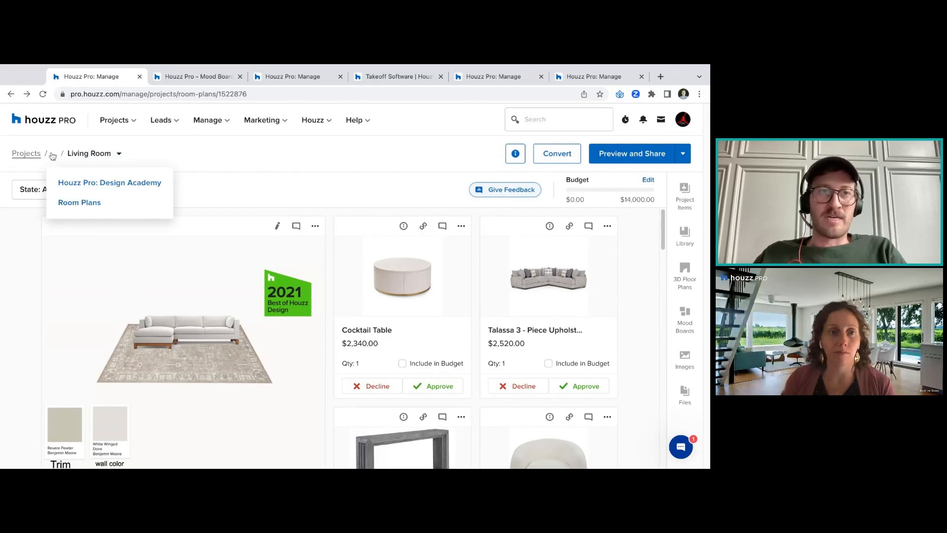
{"action": "left_click", "coordinate": [119, 153]}
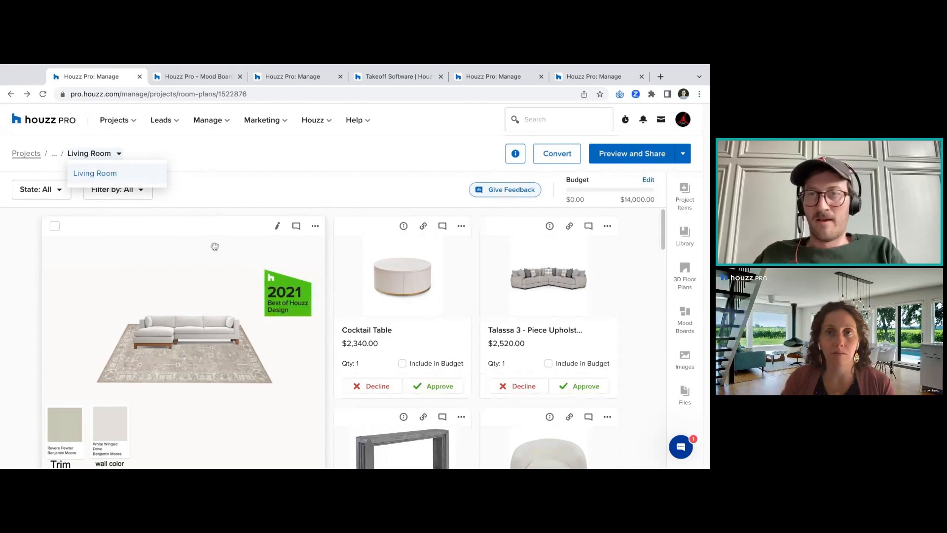
Try converting the Living Room plan to a proposal with all items selected, review the selection, and cancel
{"action": "left_click", "coordinate": [560, 157]}
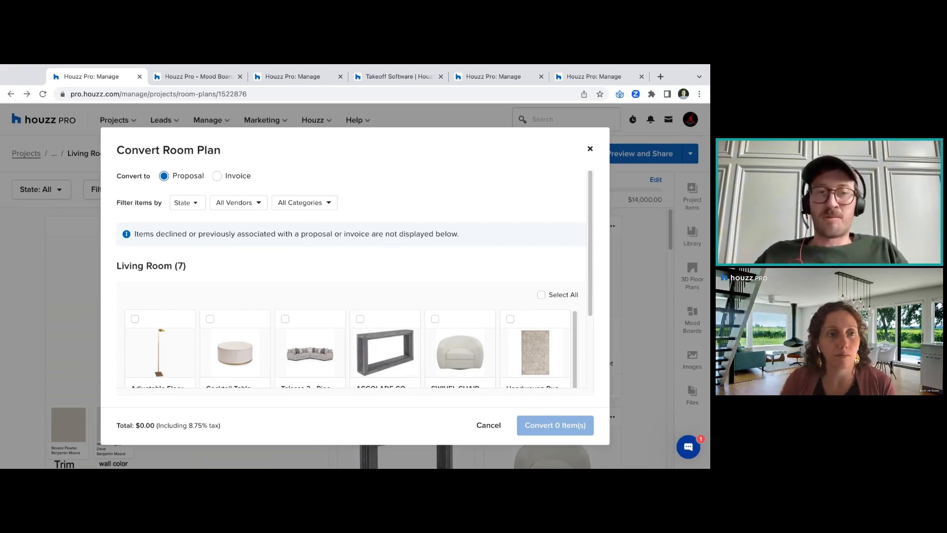
{"action": "left_click", "coordinate": [590, 149]}
{"action": "left_click", "coordinate": [537, 159]}
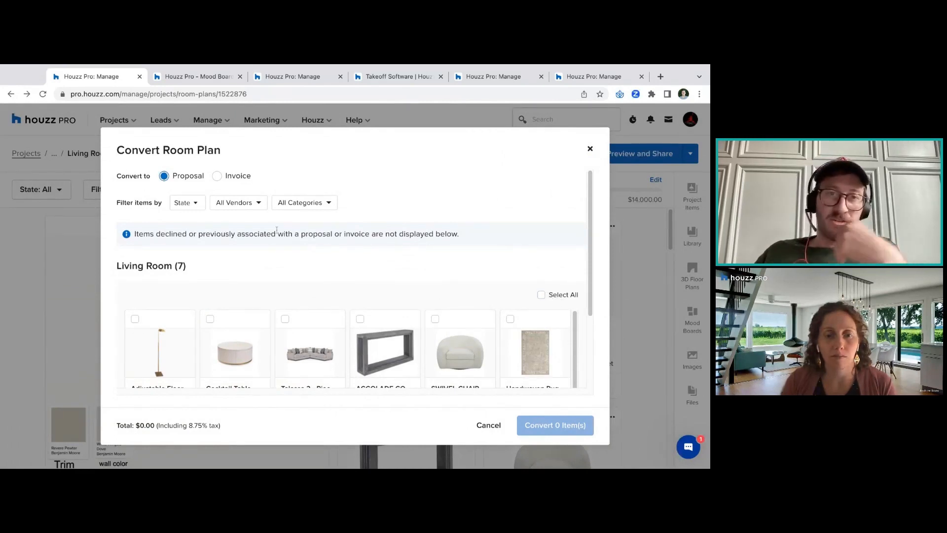
{"action": "left_click", "coordinate": [564, 296]}
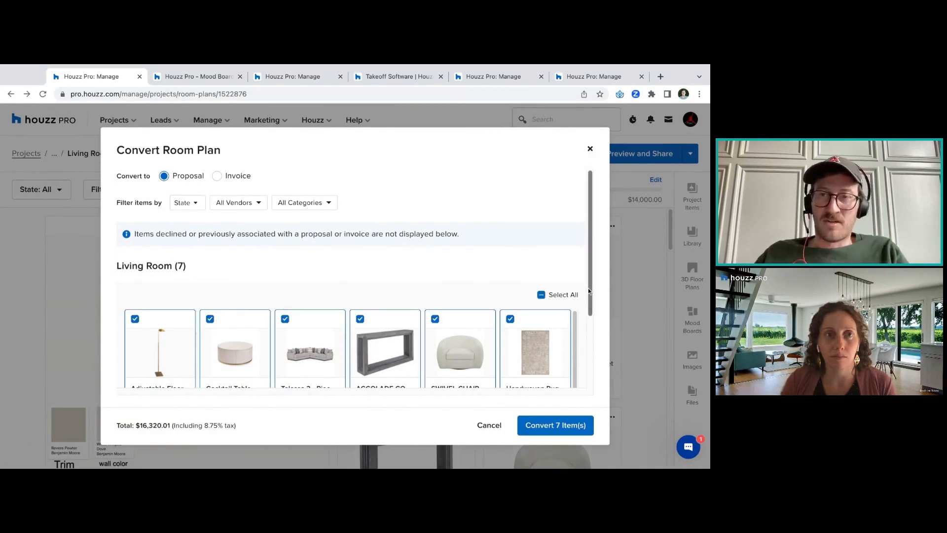
{"action": "scroll", "coordinate": [588, 287], "scroll_direction": "down", "scroll_amount": 2}
{"action": "left_click_drag", "start_coordinate": [589, 242], "coordinate": [588, 173]}
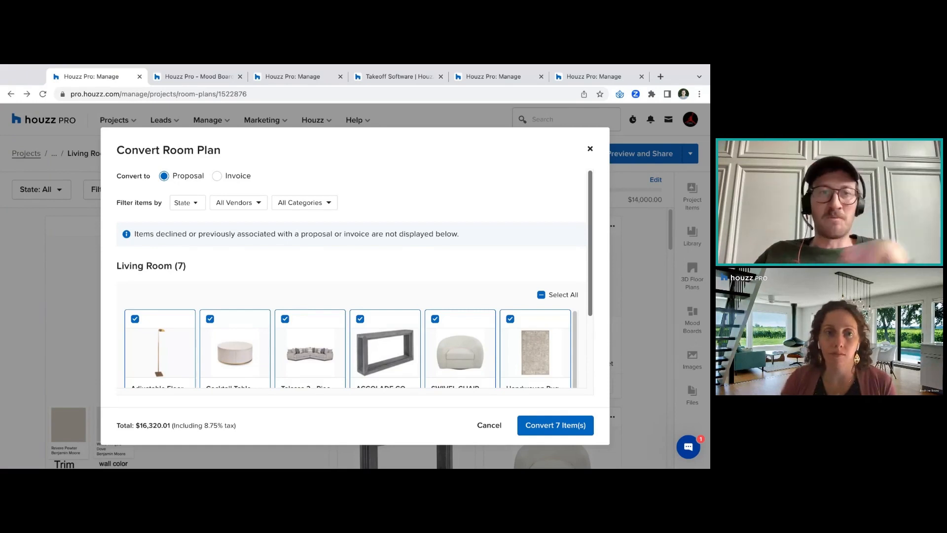
{"action": "left_click_drag", "start_coordinate": [590, 265], "coordinate": [590, 336]}
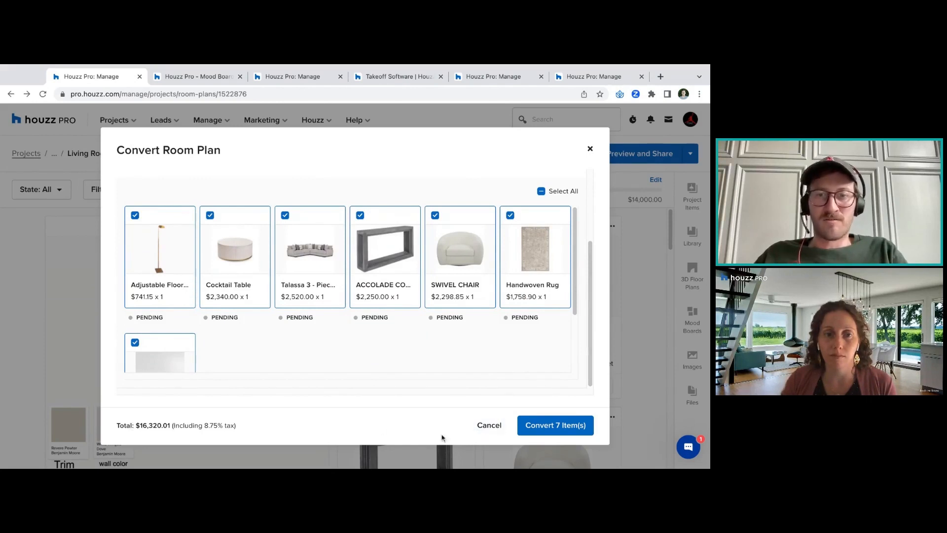
{"action": "left_click", "coordinate": [473, 434]}
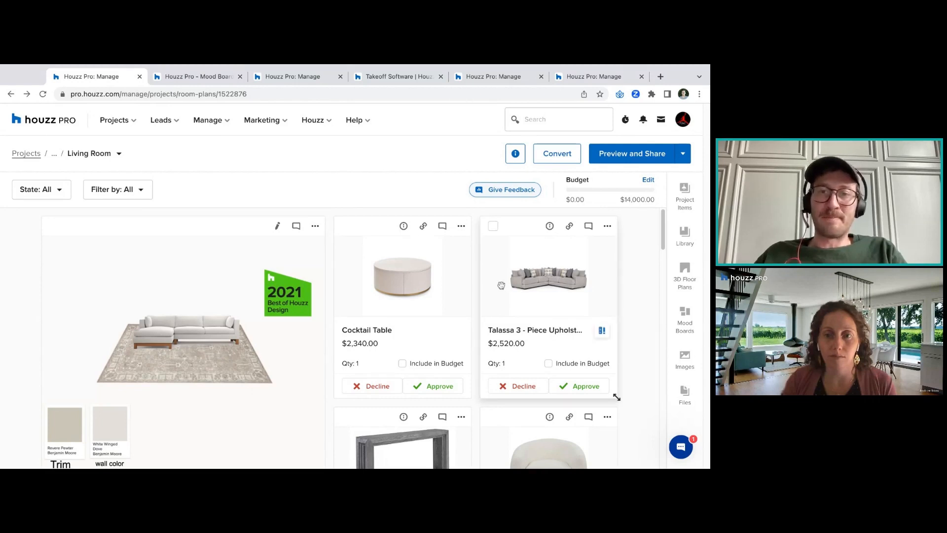
Close the mood board's browser tab and bring up the Houzz Pro: Design Academy project's room plans
{"action": "left_click", "coordinate": [217, 77]}
{"action": "left_click", "coordinate": [240, 77]}
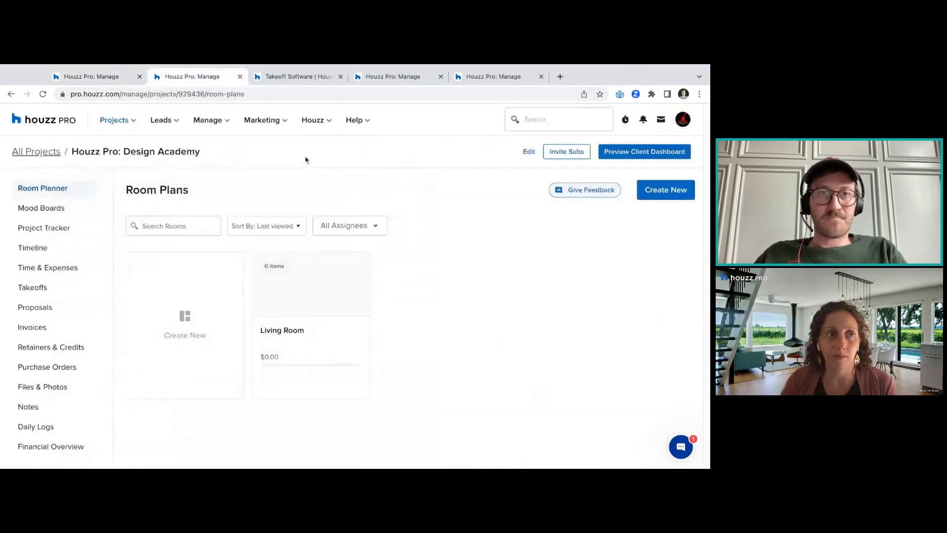
Close the leftover browser tabs with the Living Room plan and the project's room plans
{"action": "left_click", "coordinate": [132, 77]}
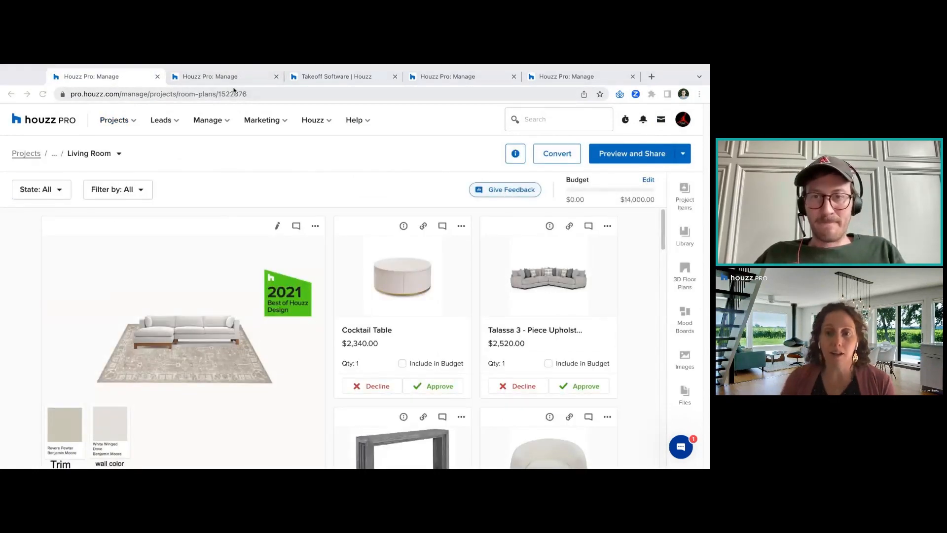
{"action": "left_click", "coordinate": [158, 77]}
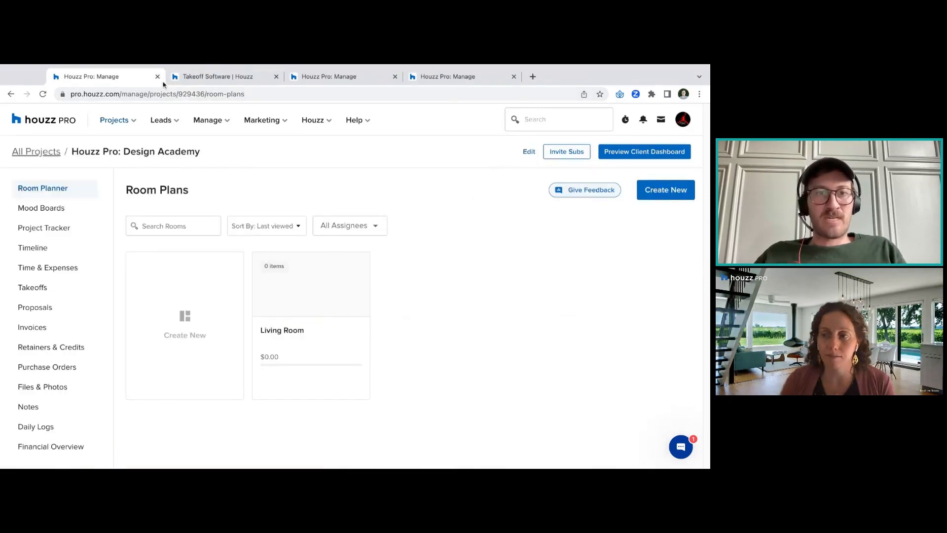
{"action": "left_click", "coordinate": [158, 77]}
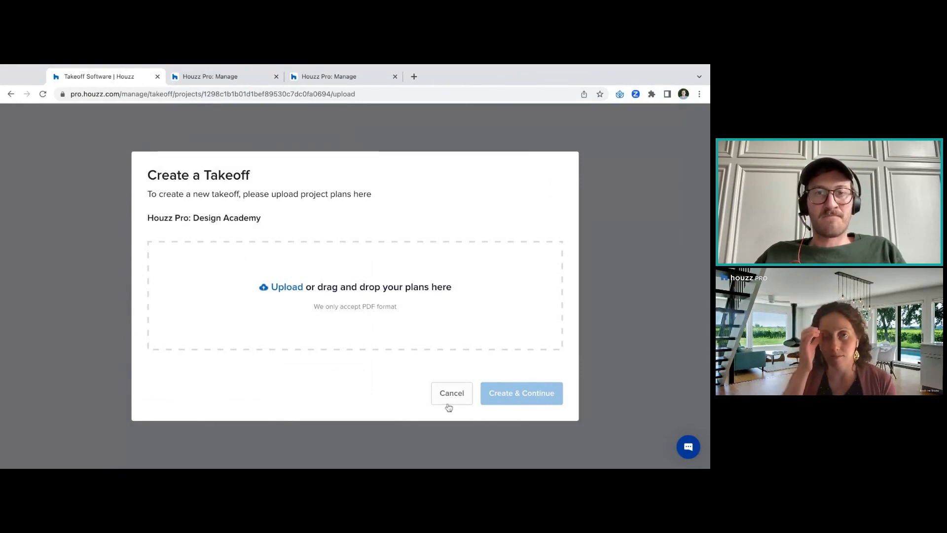
Create a takeoff for the Houzz Pro: Design Academy project from the plan file 01_Imperial_Plan_Home_Build_Takeoff.pdf
{"action": "left_click", "coordinate": [43, 93]}
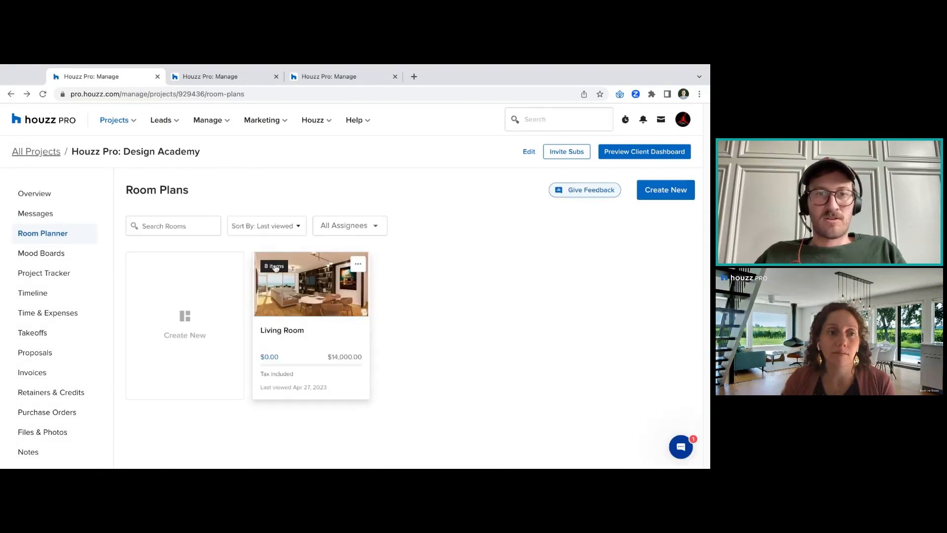
{"action": "left_click", "coordinate": [47, 332]}
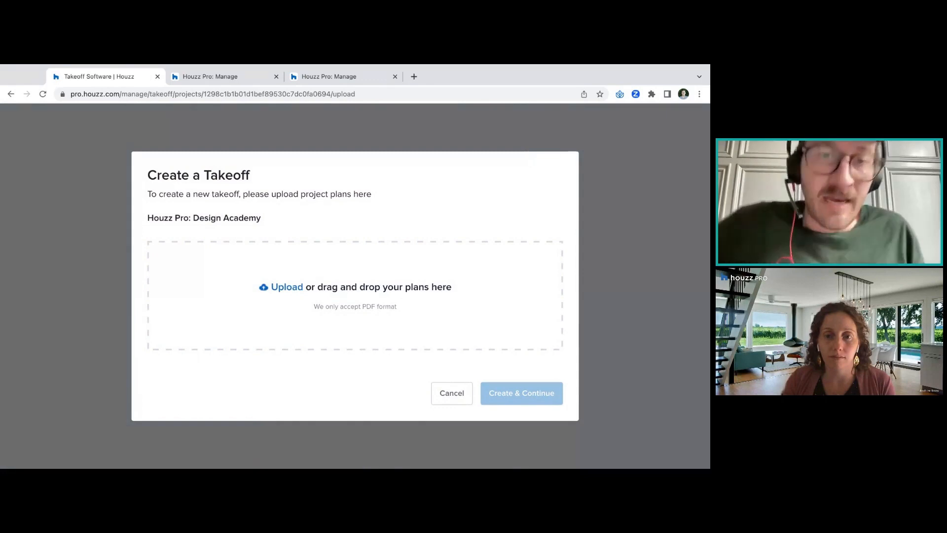
{"action": "left_click", "coordinate": [277, 291]}
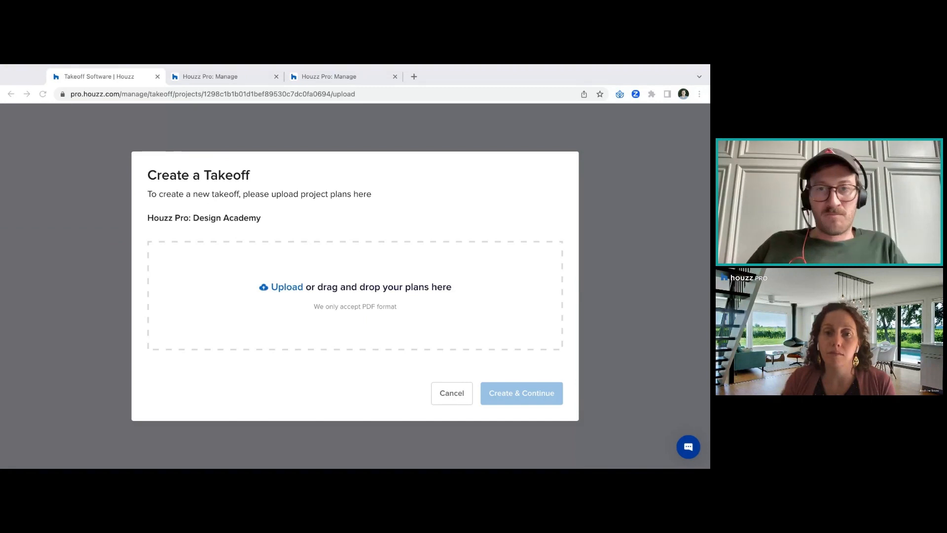
{"action": "key", "text": "Return"}
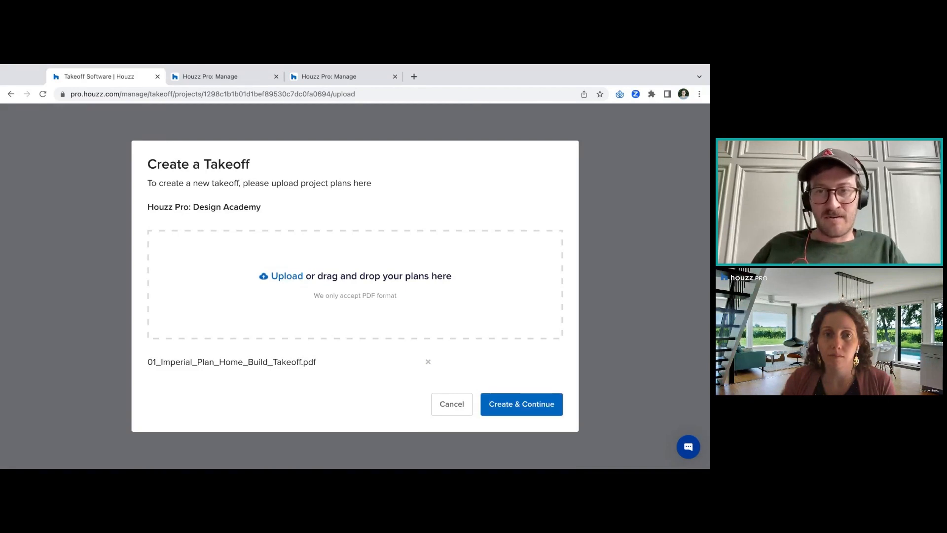
{"action": "left_click", "coordinate": [490, 404]}
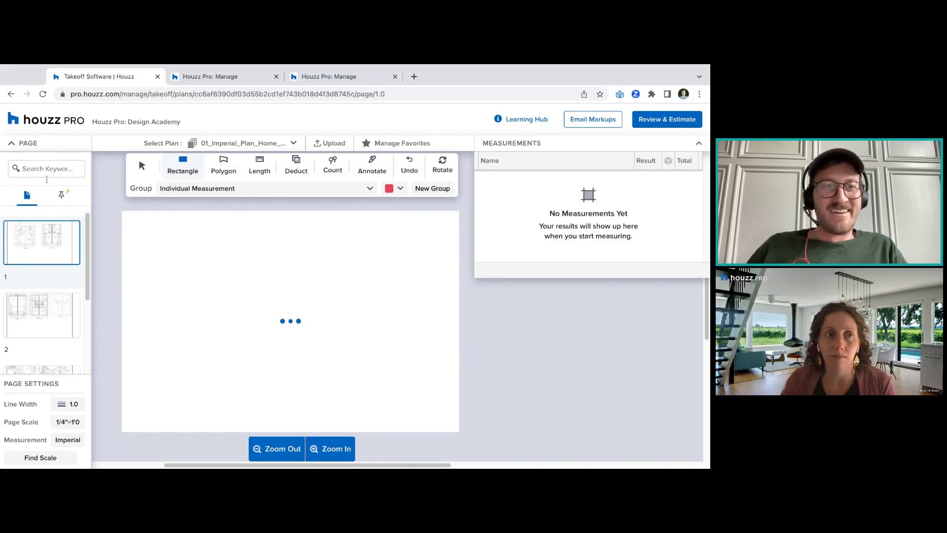
Look through the uploaded plan's pages, viewing page 2 and returning to page 1
{"action": "scroll", "coordinate": [32, 269], "scroll_direction": "down", "scroll_amount": 2}
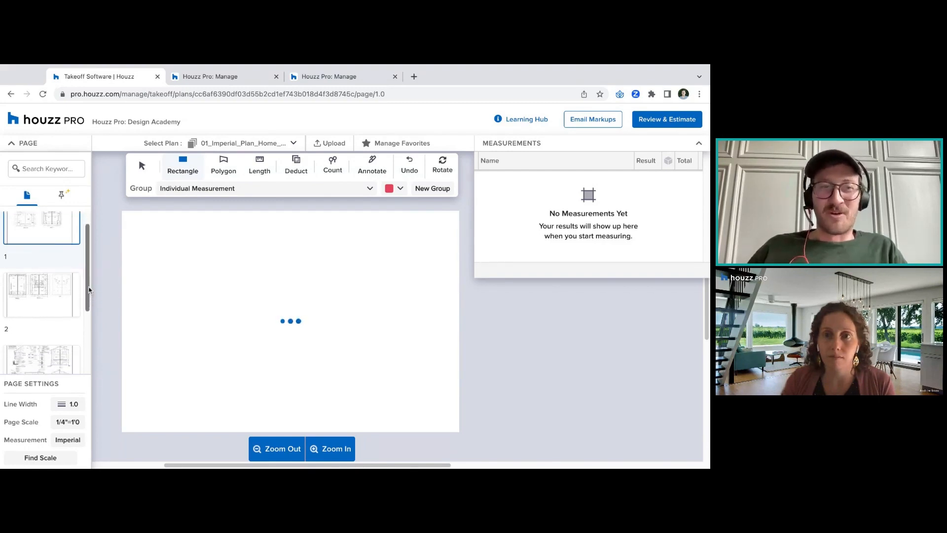
{"action": "left_click", "coordinate": [32, 269]}
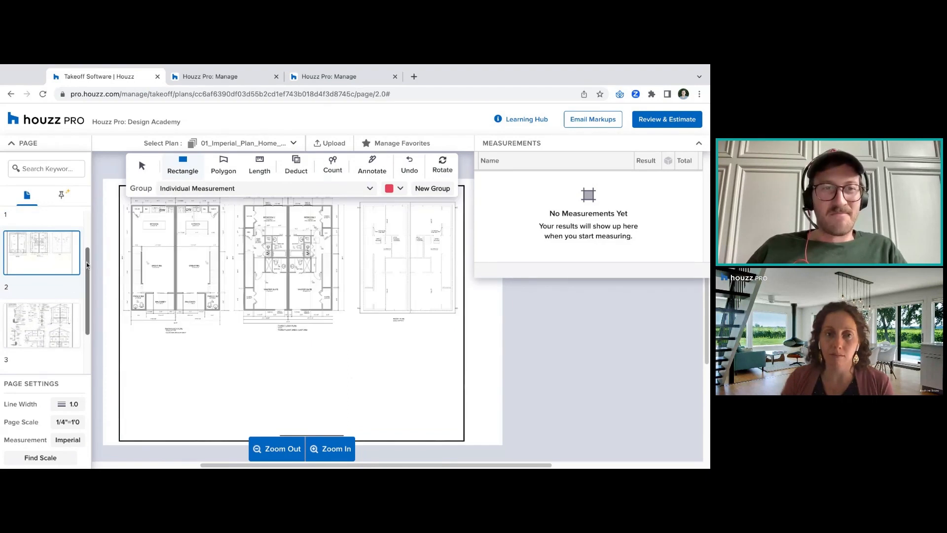
{"action": "scroll", "coordinate": [84, 266], "scroll_direction": "up", "scroll_amount": 3}
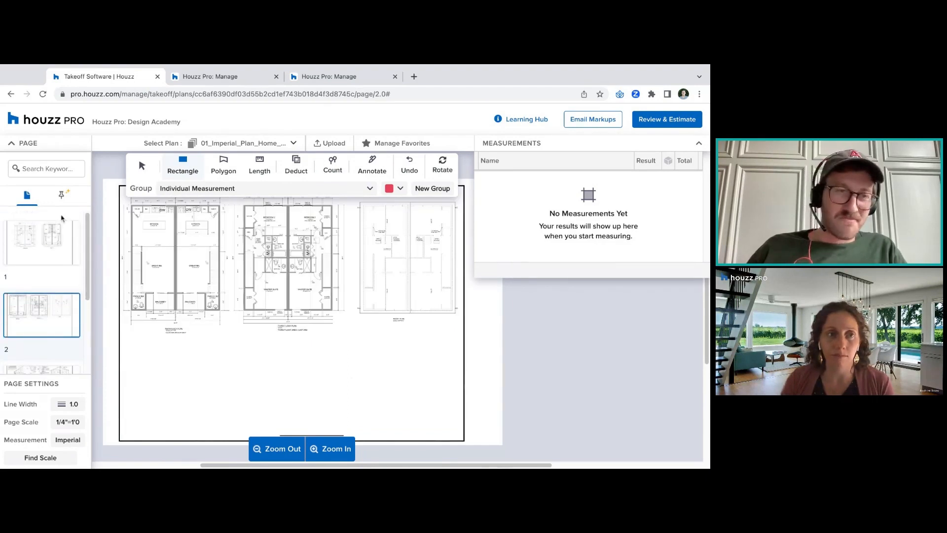
{"action": "left_click", "coordinate": [55, 234]}
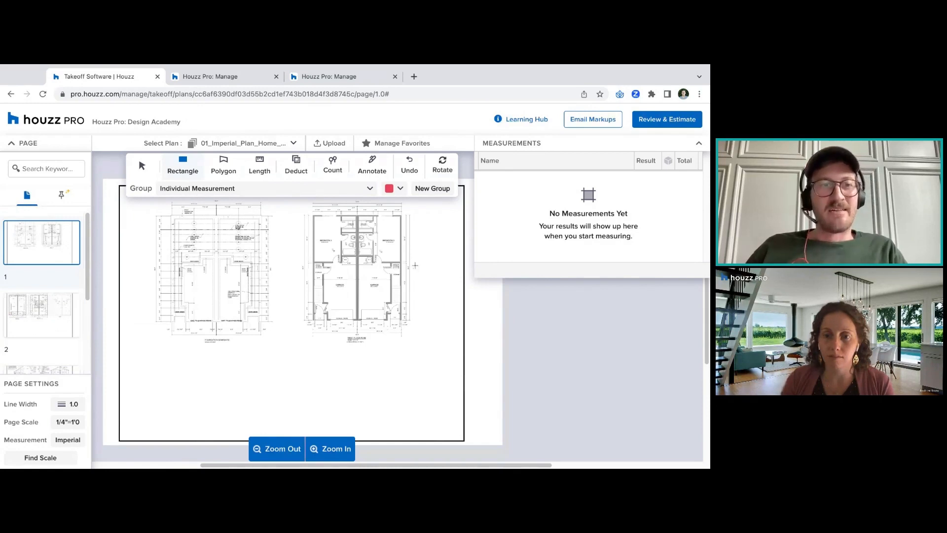
{"action": "scroll", "coordinate": [87, 263], "scroll_direction": "down", "scroll_amount": 3}
{"action": "scroll", "coordinate": [87, 263], "scroll_direction": "up", "scroll_amount": 2}
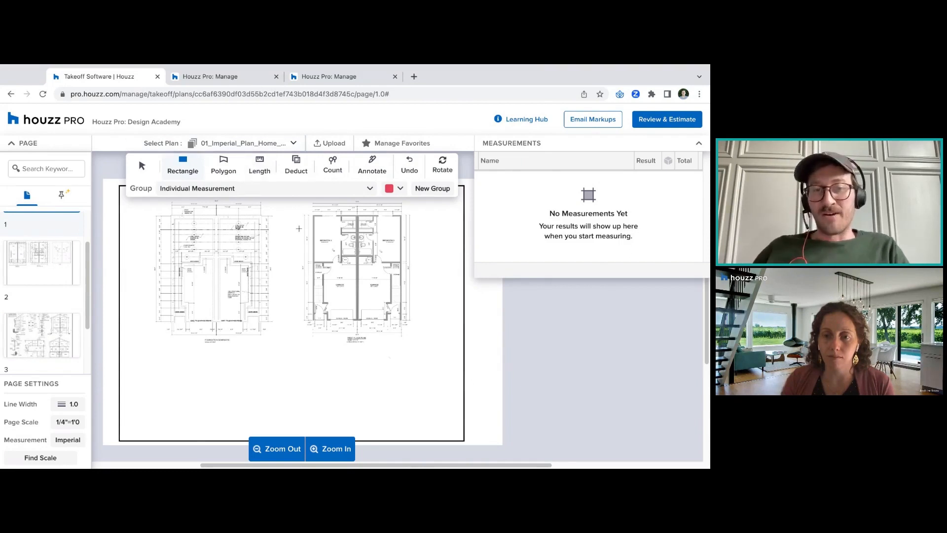
Switch from the Rectangle tool to the selection tool and inspect page 1's foundation plan up close
{"action": "left_click", "coordinate": [339, 450]}
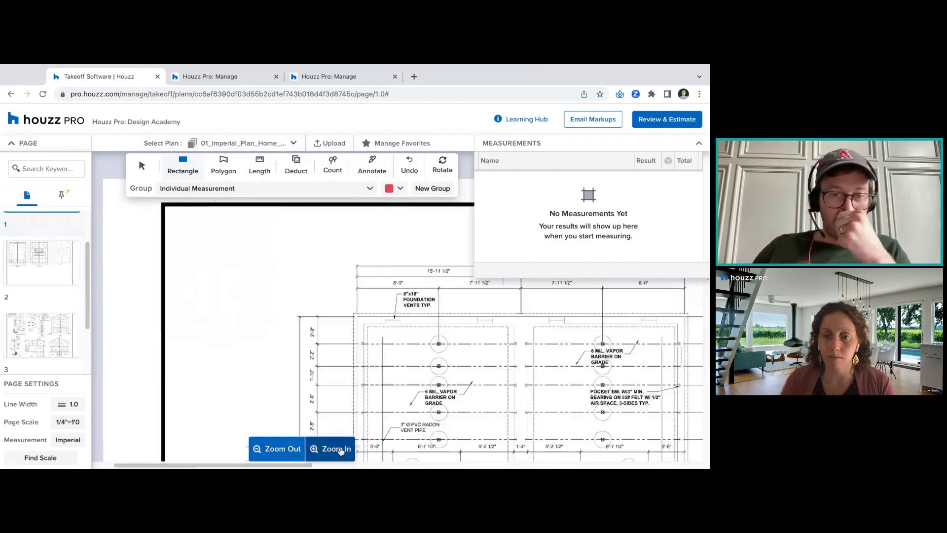
{"action": "left_click", "coordinate": [341, 452]}
{"action": "left_click", "coordinate": [293, 451]}
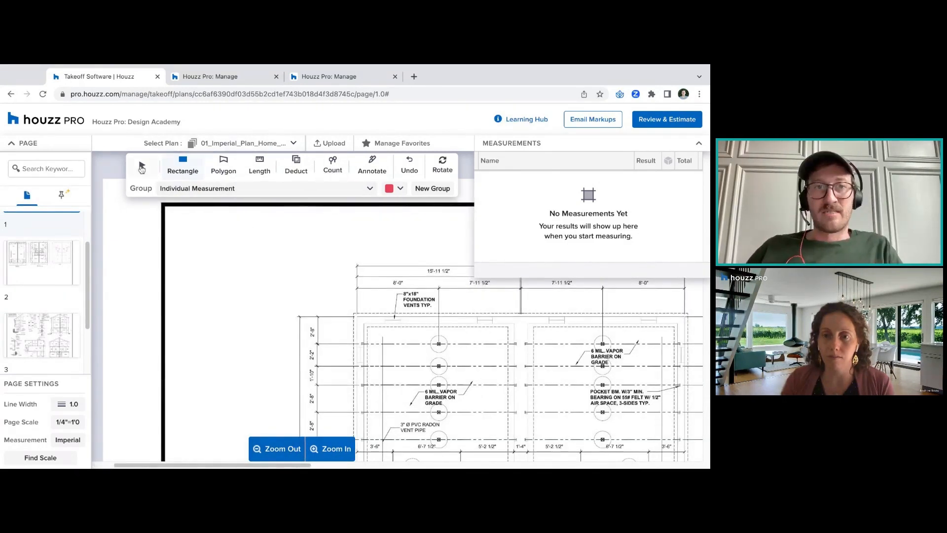
{"action": "left_click", "coordinate": [142, 168]}
{"action": "mouse_move", "coordinate": [282, 298]}
{"action": "left_mouse_down"}
{"action": "mouse_move", "coordinate": [182, 223]}
{"action": "mouse_move", "coordinate": [282, 298]}
{"action": "left_mouse_up"}
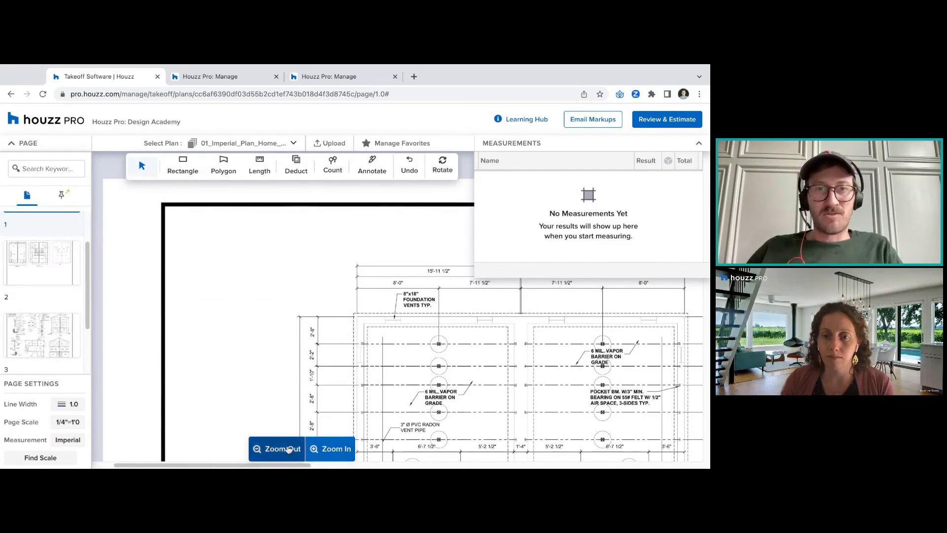
{"action": "left_click", "coordinate": [289, 449]}
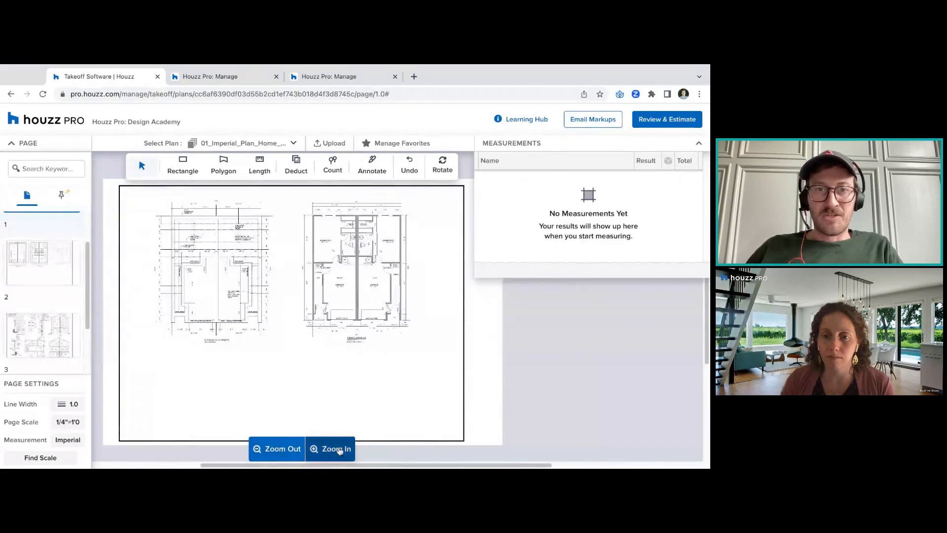
{"action": "left_click", "coordinate": [340, 450]}
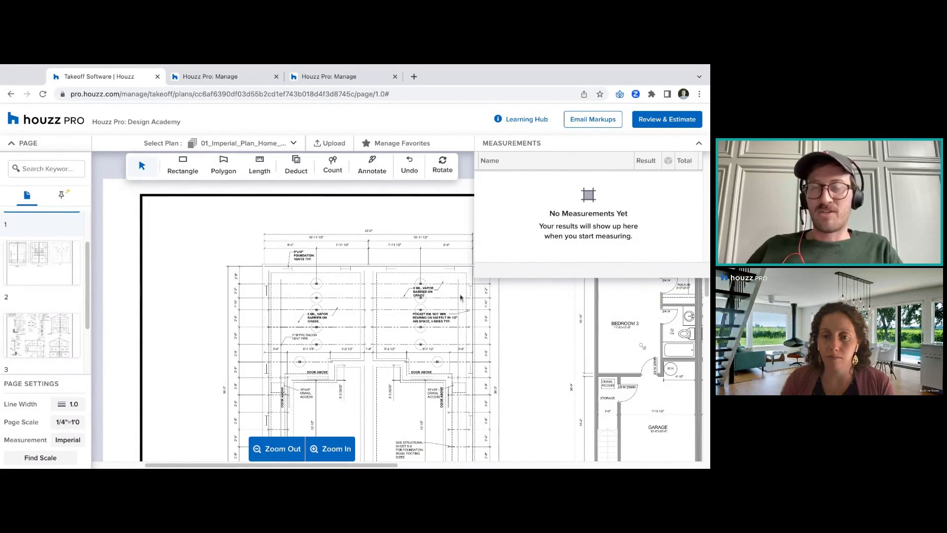
Collapse the measurements list, check page 3, and bring up page 2's floor plans enlarged
{"action": "left_click", "coordinate": [635, 146]}
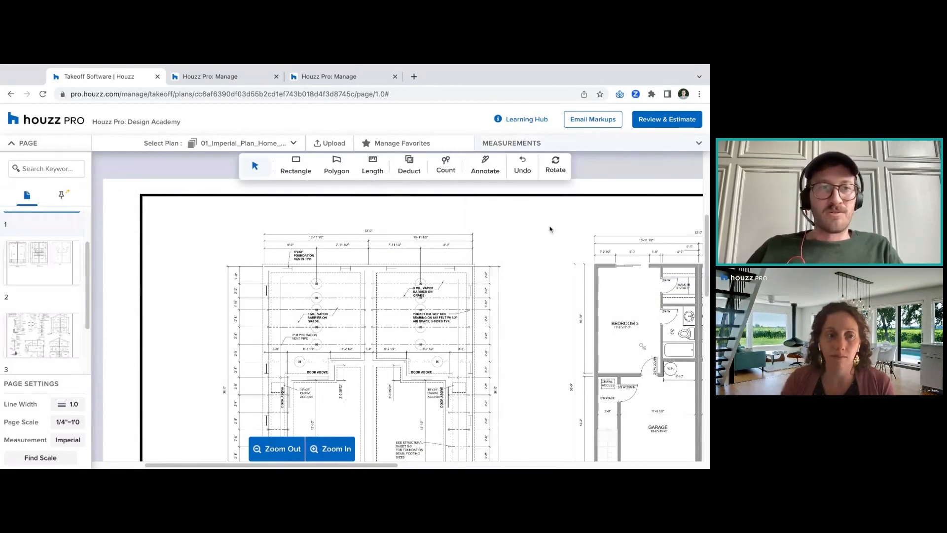
{"action": "left_click", "coordinate": [41, 263]}
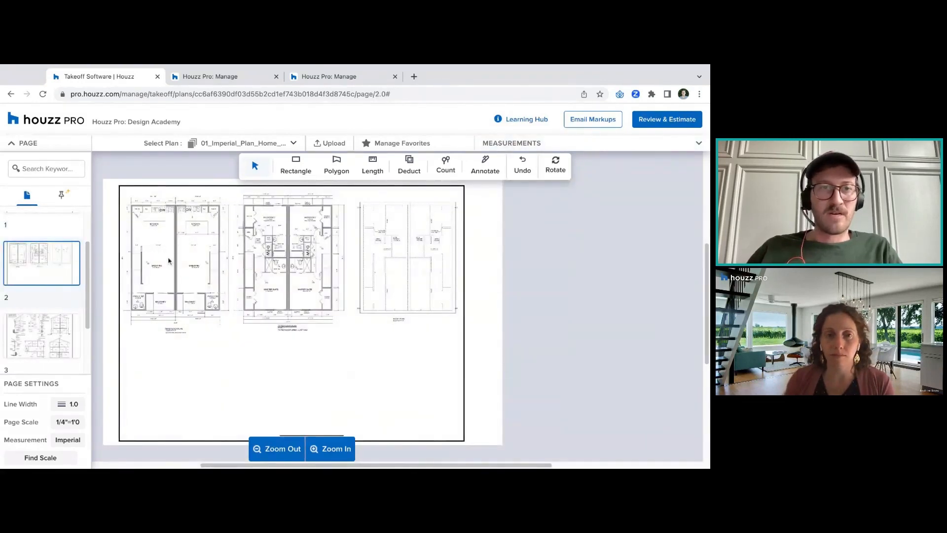
{"action": "left_click", "coordinate": [69, 346]}
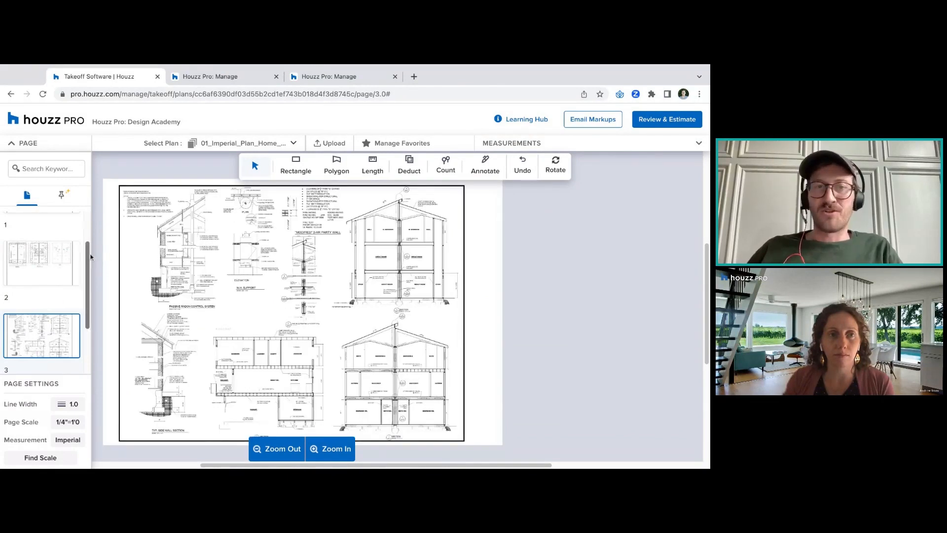
{"action": "left_click", "coordinate": [49, 271]}
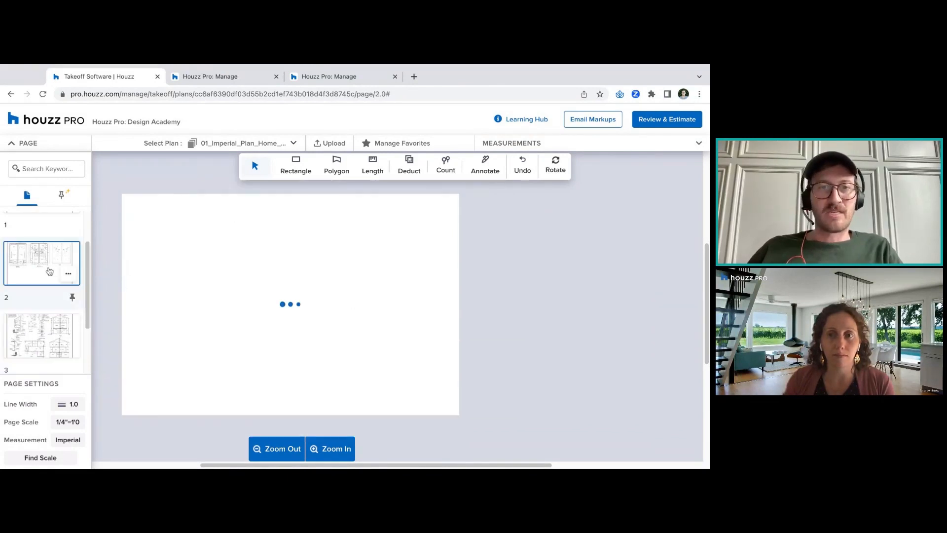
{"action": "left_click", "coordinate": [340, 453]}
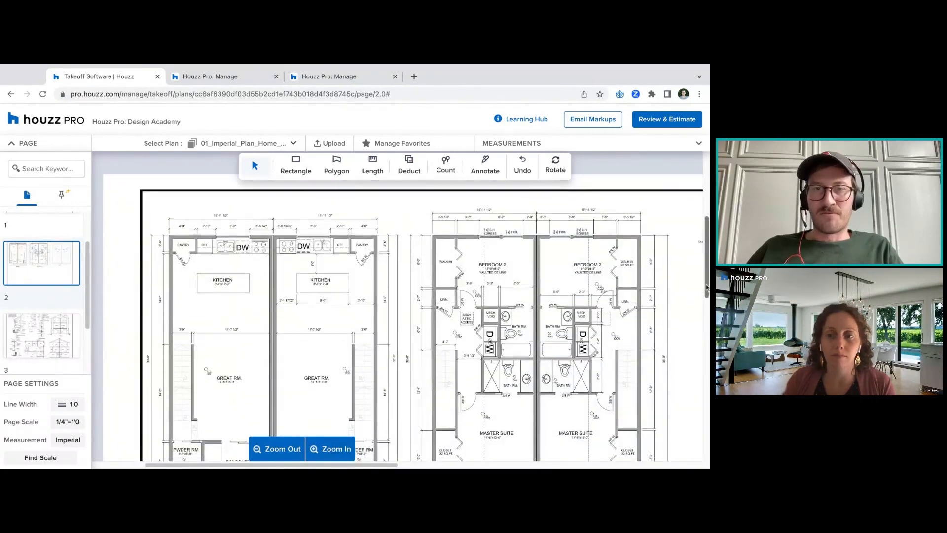
{"action": "scroll", "coordinate": [707, 288], "scroll_direction": "down", "scroll_amount": 2}
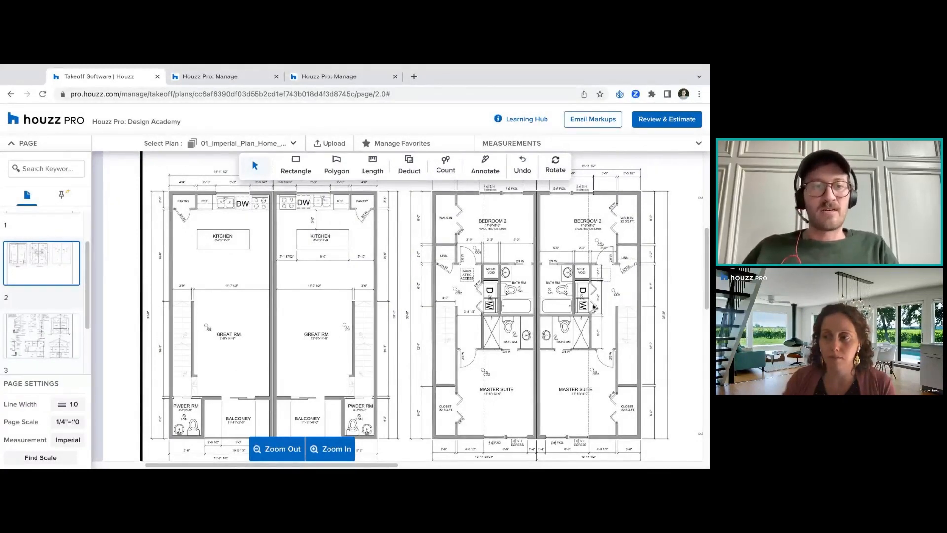
Review page 2's line width options and the Find Page Scale instructions, and cancel the calibration
{"action": "left_click", "coordinate": [61, 403]}
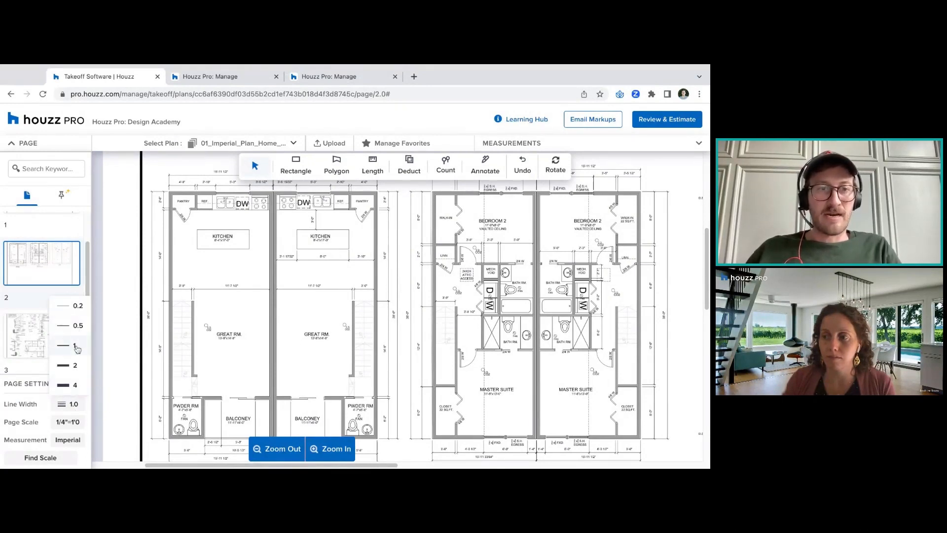
{"action": "left_click", "coordinate": [18, 420]}
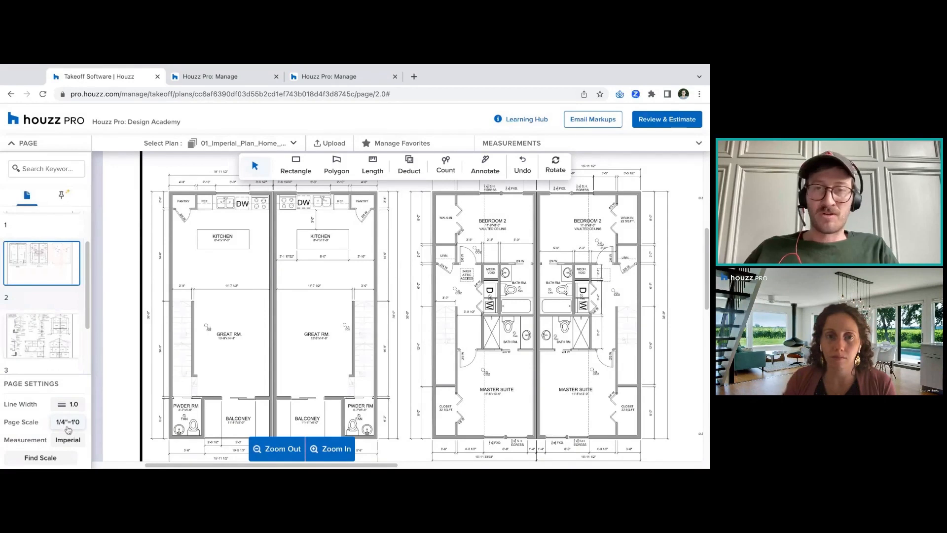
{"action": "left_click", "coordinate": [55, 459]}
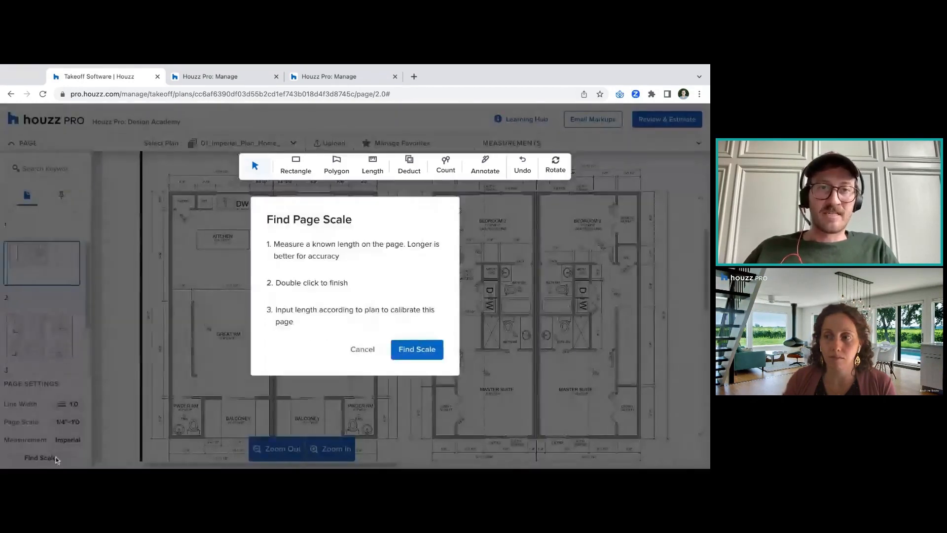
{"action": "left_click", "coordinate": [365, 349]}
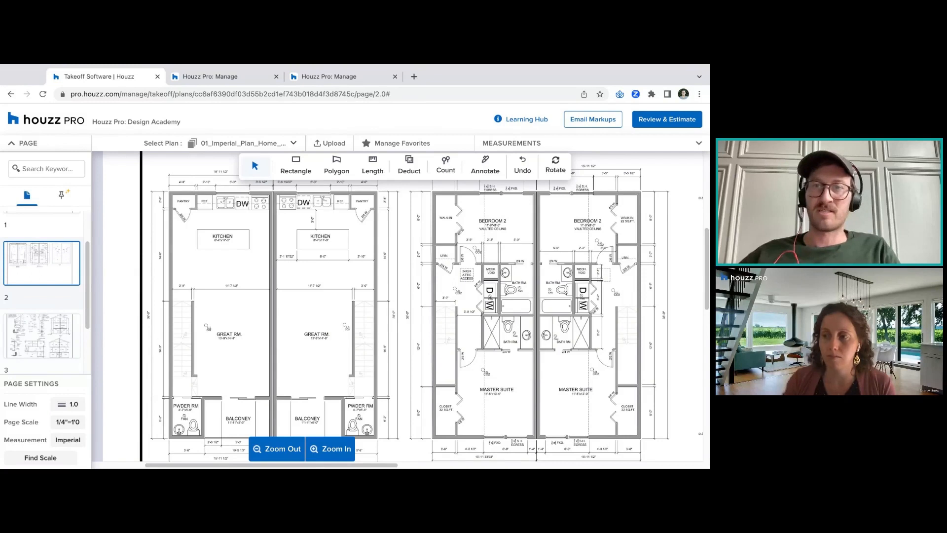
Check the takeoff's saved measurement favorites and close the list
{"action": "mouse_move", "coordinate": [55, 337]}
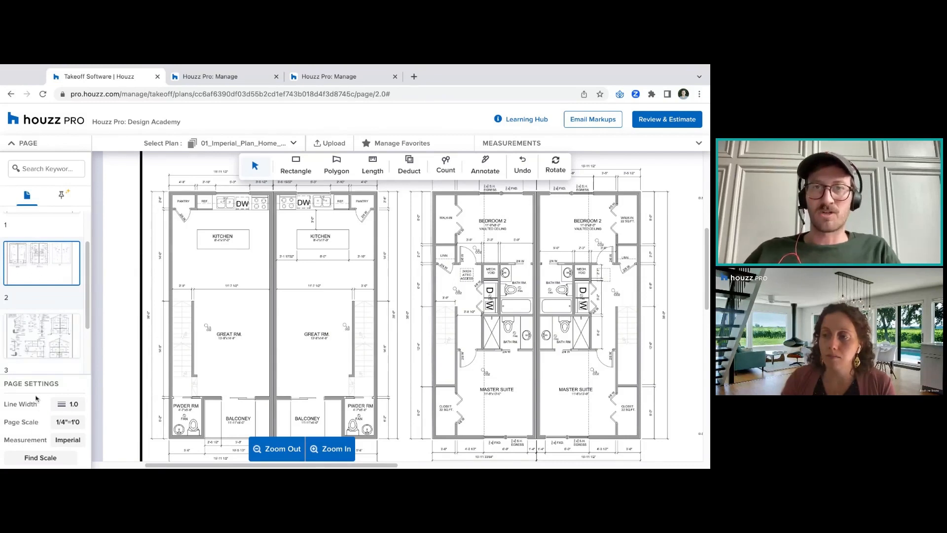
{"action": "left_click", "coordinate": [429, 147]}
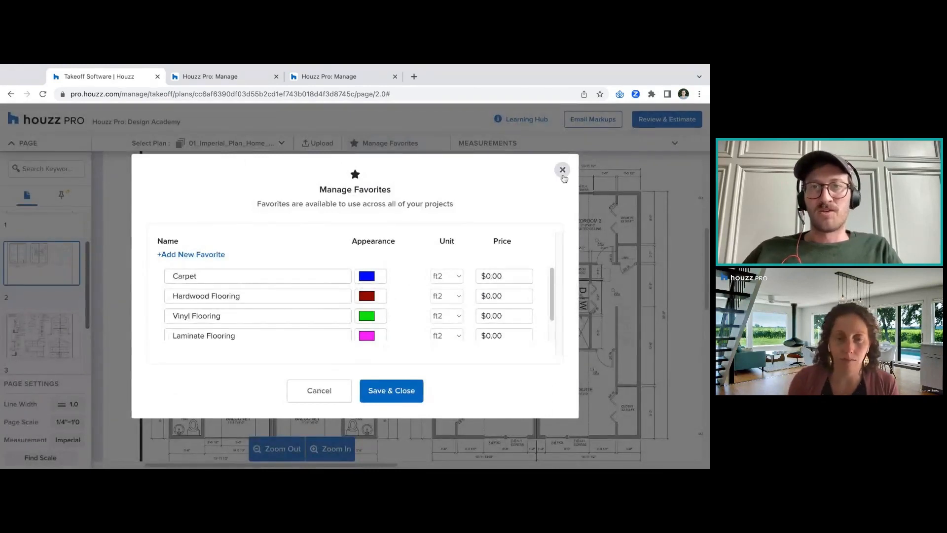
{"action": "left_click", "coordinate": [563, 174]}
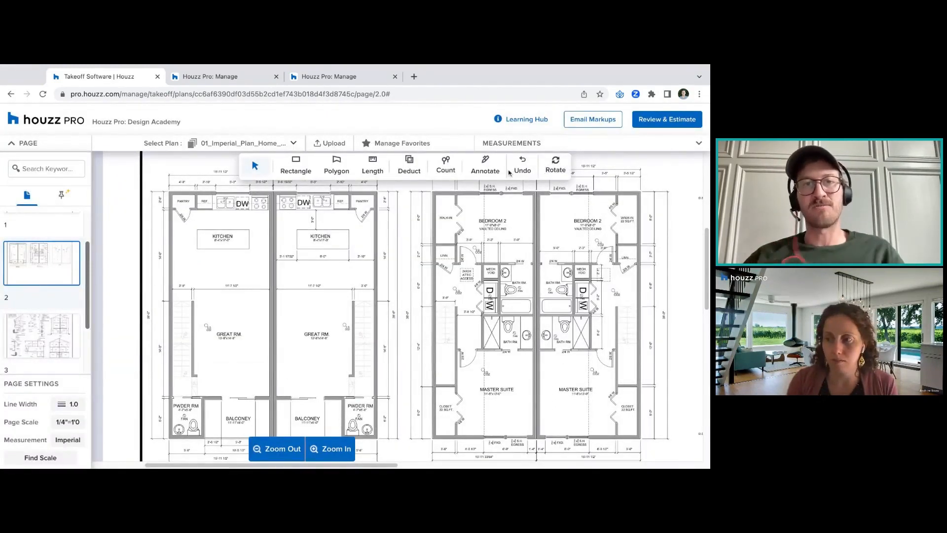
Activate the Rectangle measurement tool and review the flooring entries from Carpet to Tile Flooring in the favorites
{"action": "left_click", "coordinate": [299, 165]}
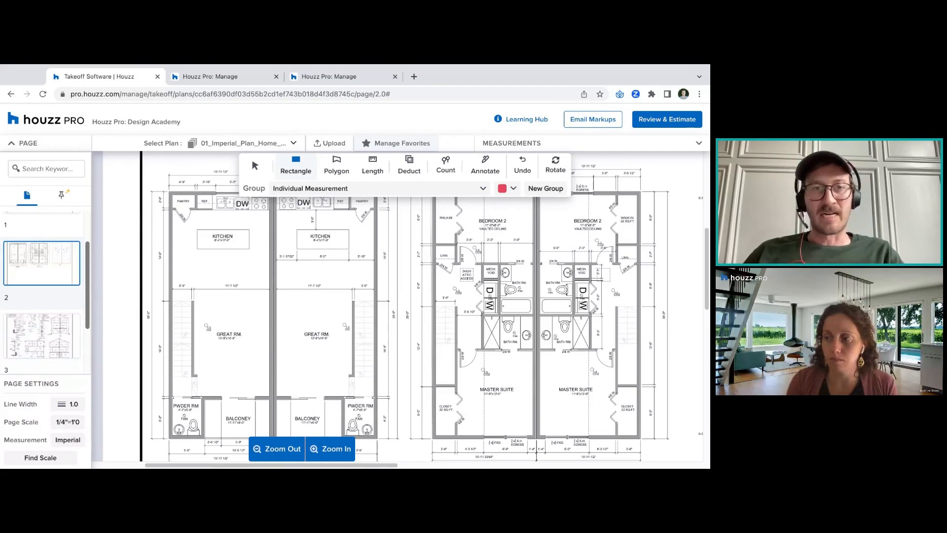
{"action": "left_click", "coordinate": [396, 143]}
{"action": "mouse_move", "coordinate": [553, 293]}
{"action": "left_mouse_down"}
{"action": "mouse_move", "coordinate": [553, 311]}
{"action": "mouse_move", "coordinate": [553, 292]}
{"action": "left_mouse_up"}
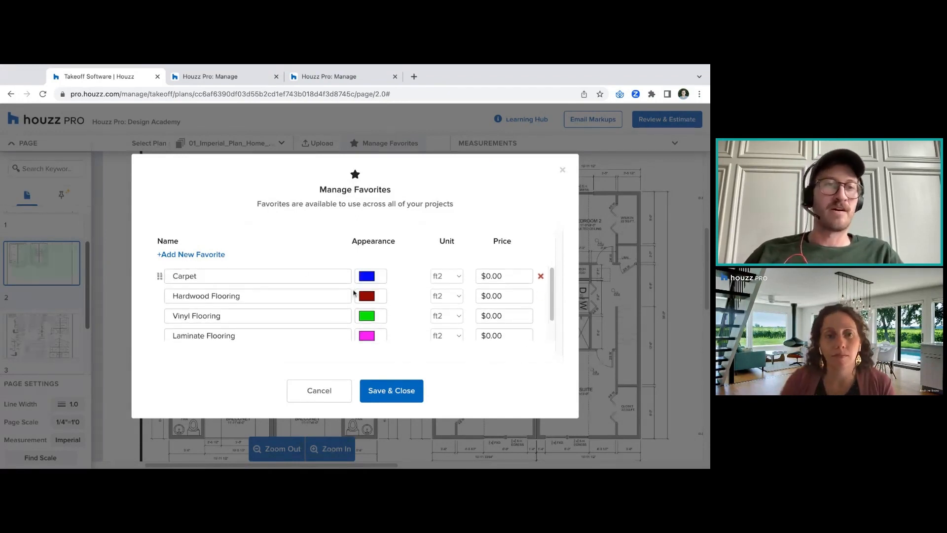
{"action": "scroll", "coordinate": [353, 294], "scroll_direction": "down", "scroll_amount": 1}
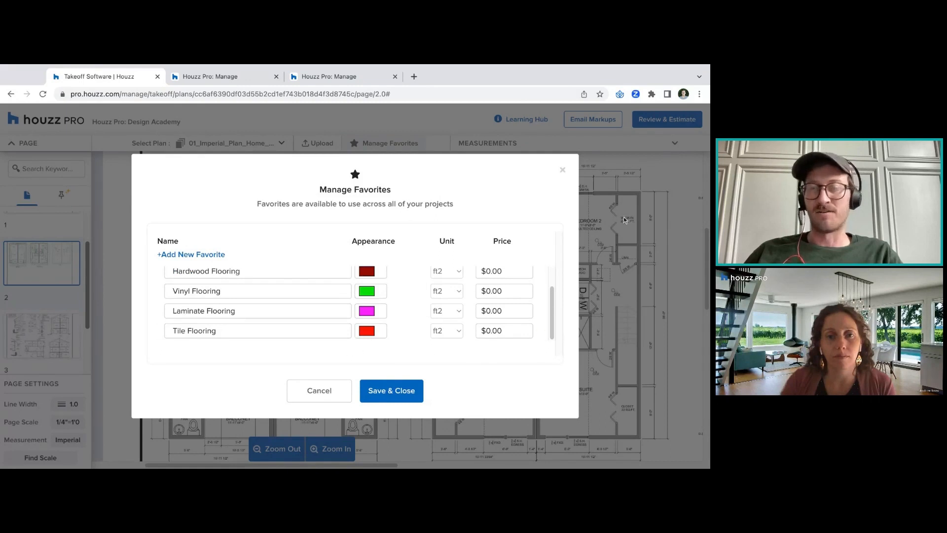
{"action": "scroll", "coordinate": [553, 302], "scroll_direction": "up", "scroll_amount": 1}
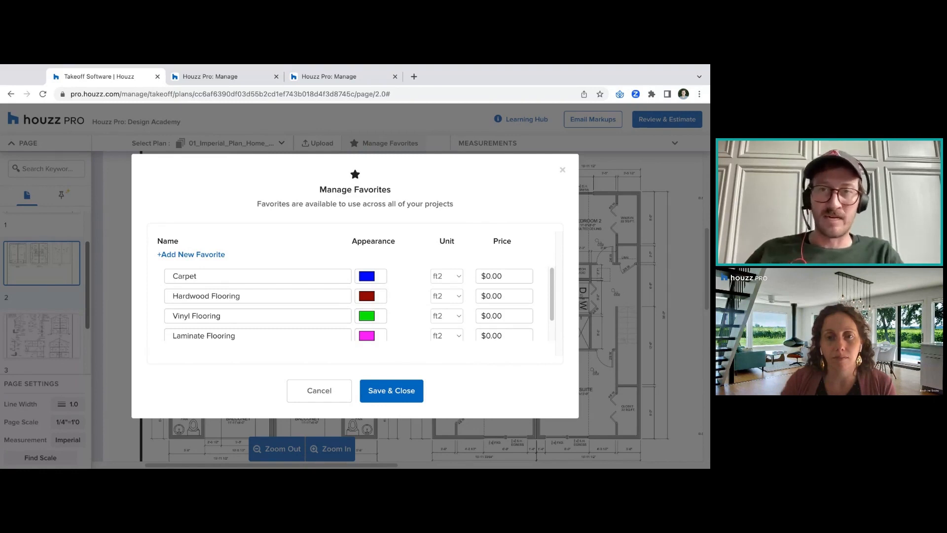
Close the favorites manager and set the group for new rectangle measurements to Hardwood Flooring
{"action": "left_click", "coordinate": [563, 170]}
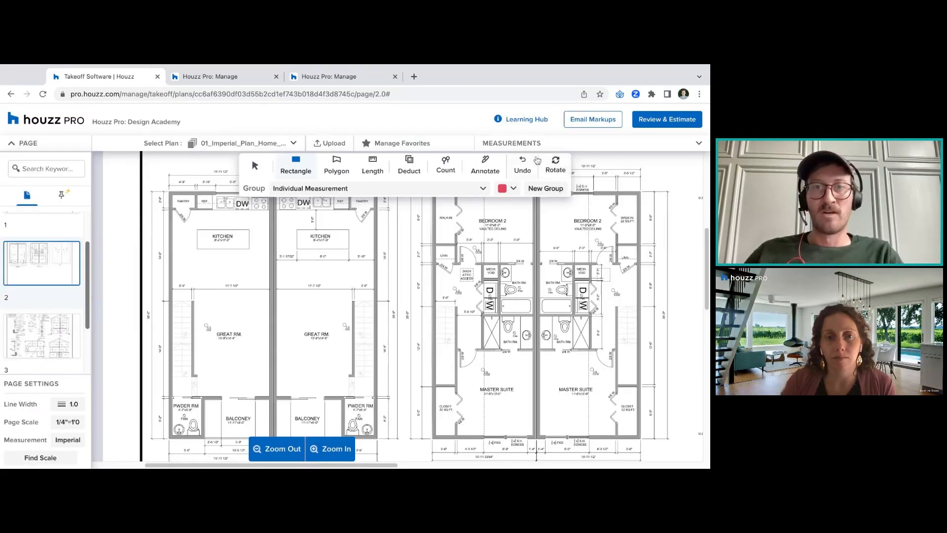
{"action": "left_click", "coordinate": [489, 193]}
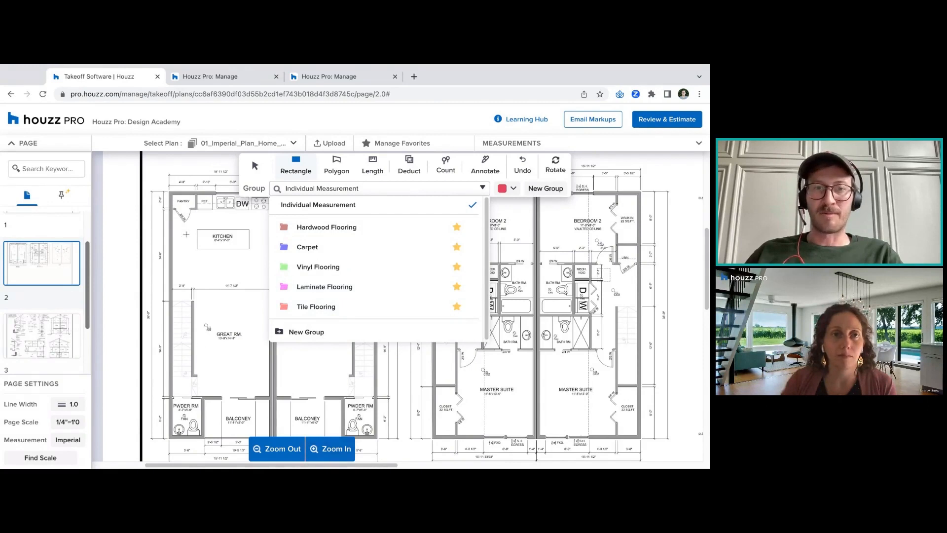
{"action": "left_click", "coordinate": [326, 227]}
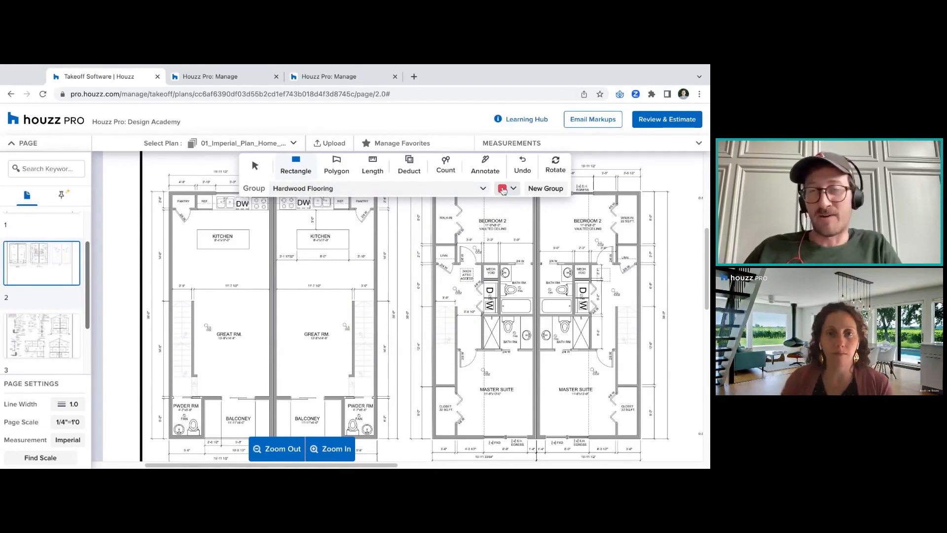
Switch the measurement group to Carpet and return it to Hardwood Flooring
{"action": "left_click", "coordinate": [442, 192]}
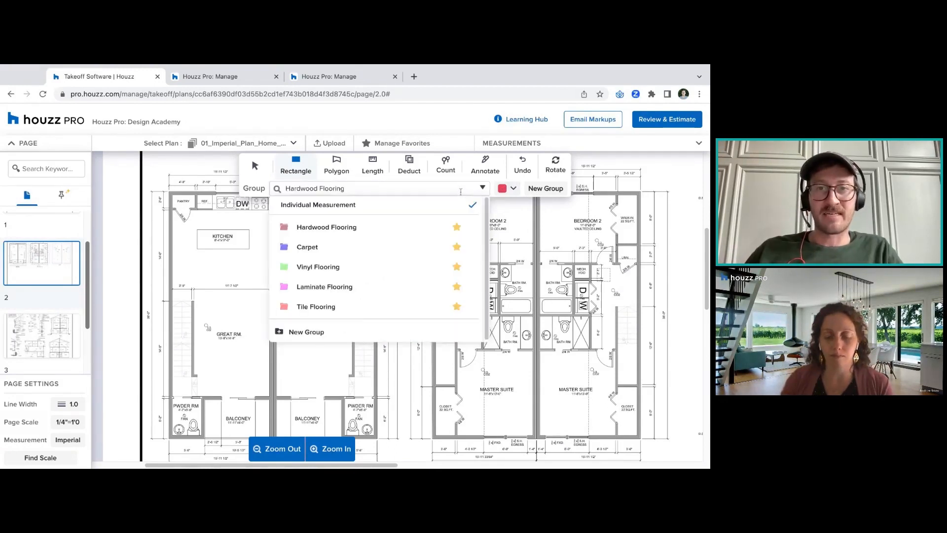
{"action": "left_click", "coordinate": [408, 255]}
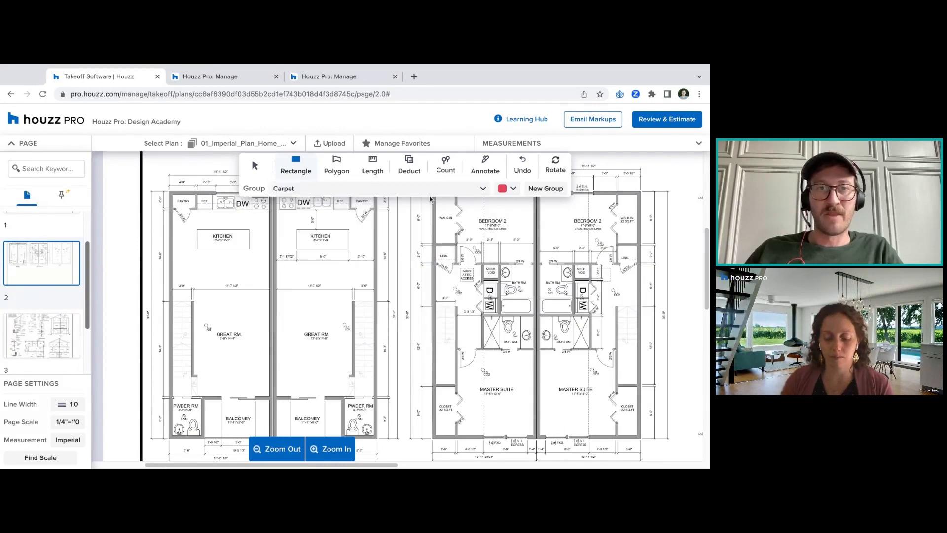
{"action": "left_click", "coordinate": [416, 188]}
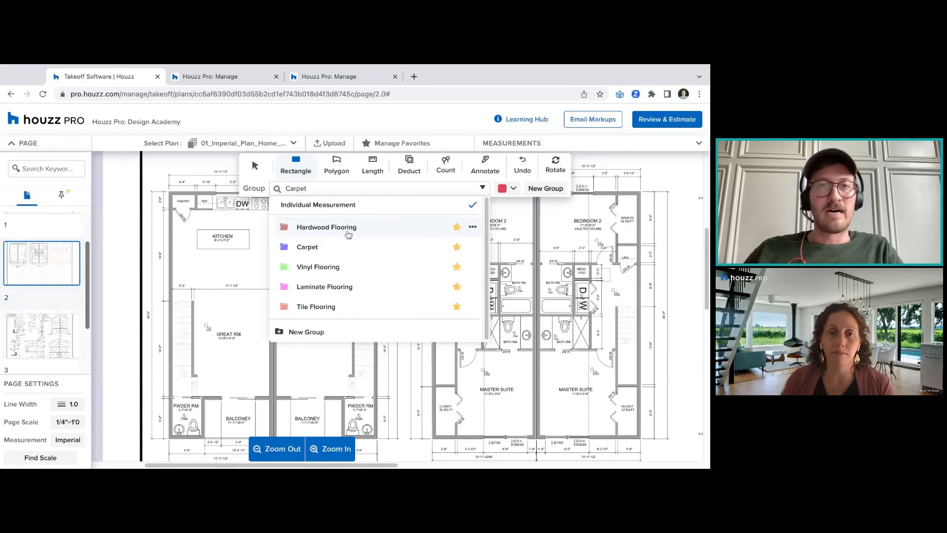
{"action": "left_click", "coordinate": [349, 232]}
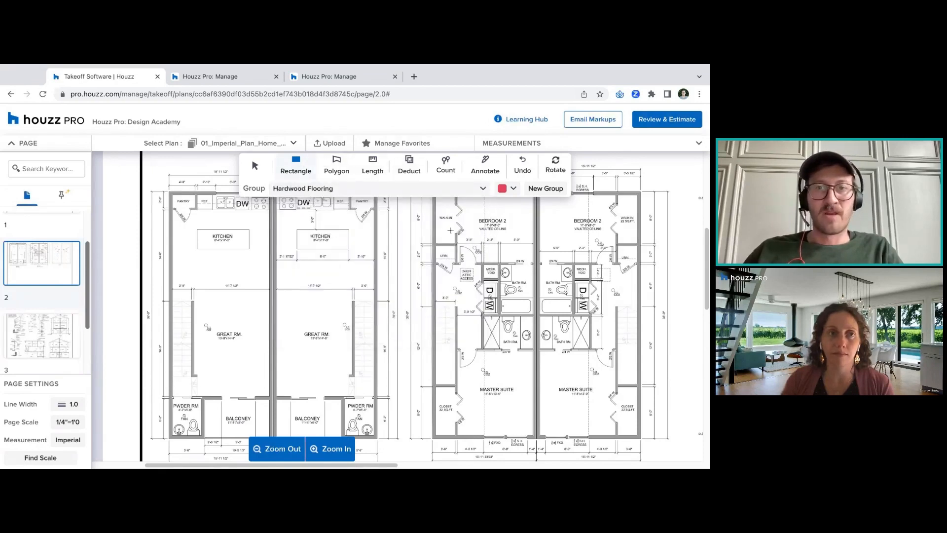
Draw a rectangle measurement of about 473 ft2 over the leftmost unit's kitchen and great room on page 2
{"action": "left_click_drag", "start_coordinate": [706, 241], "coordinate": [706, 240]}
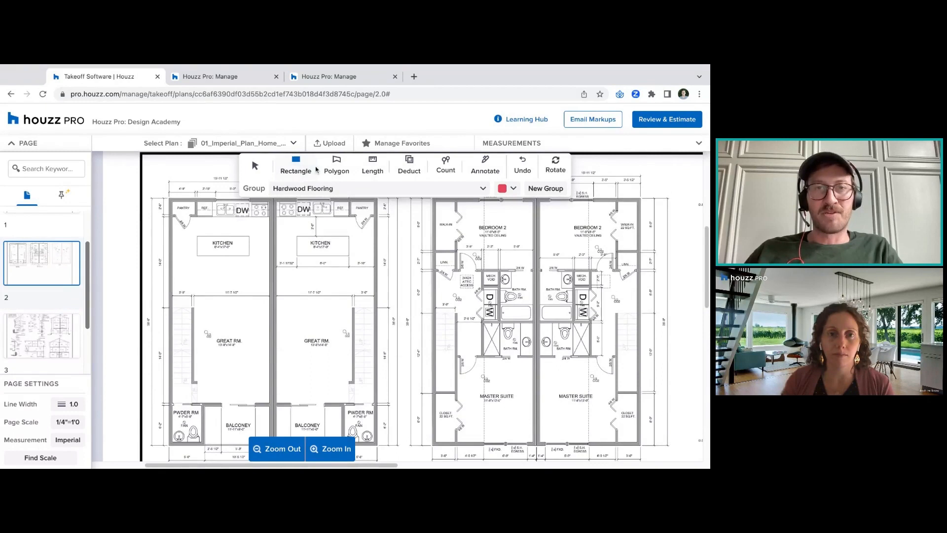
{"action": "left_click", "coordinate": [348, 172]}
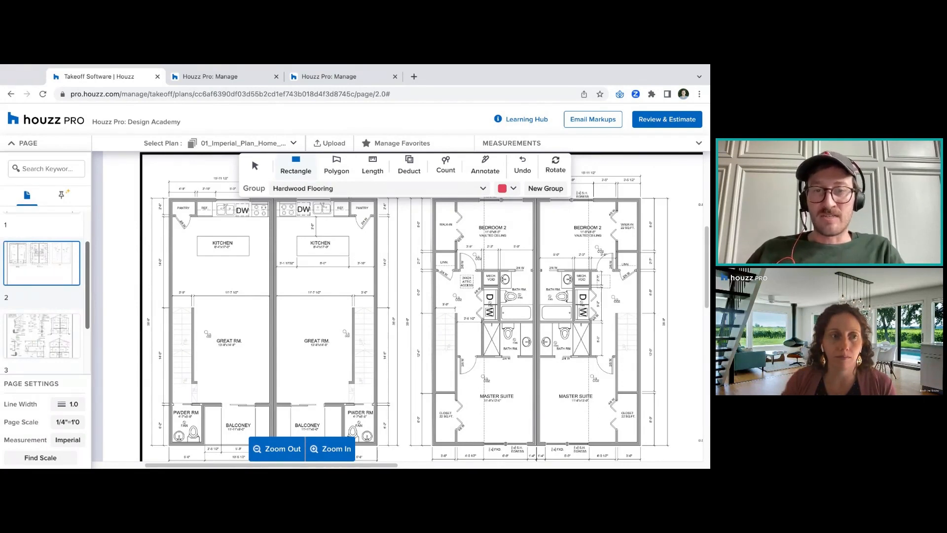
{"action": "mouse_move", "coordinate": [269, 403]}
{"action": "left_mouse_down"}
{"action": "mouse_move", "coordinate": [173, 230]}
{"action": "mouse_move", "coordinate": [172, 199]}
{"action": "left_mouse_up"}
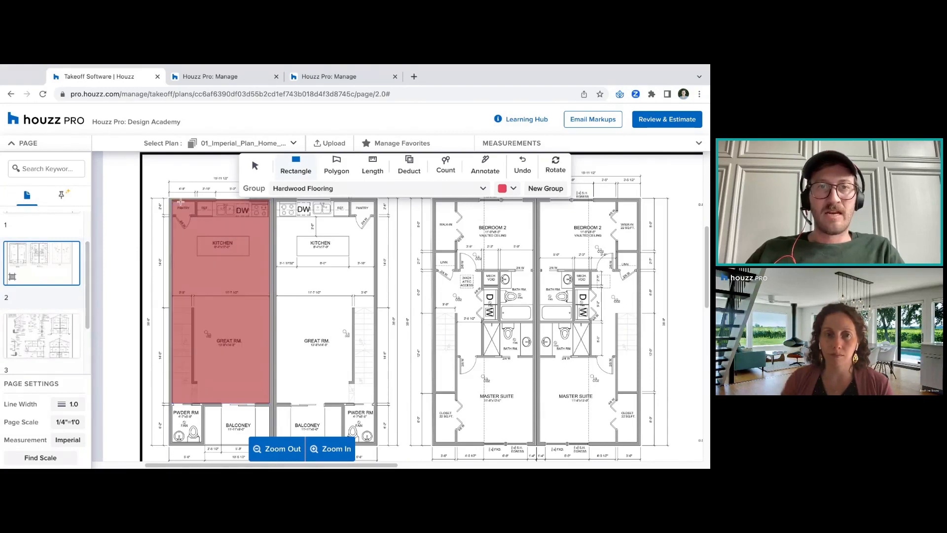
Expand the measurements list and rename the new hardwood rectangle measurement as "Kitchen + Great Room"
{"action": "left_click", "coordinate": [538, 142]}
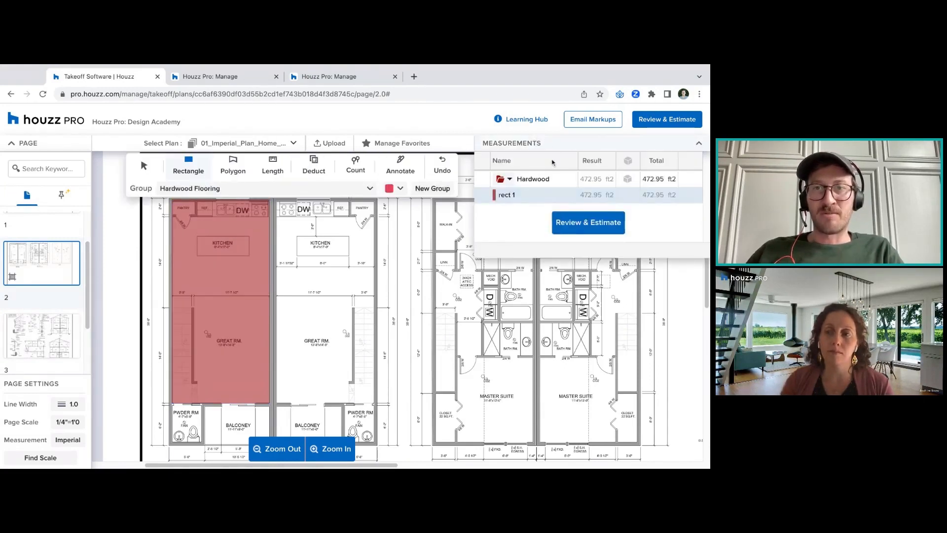
{"action": "left_click", "coordinate": [509, 196]}
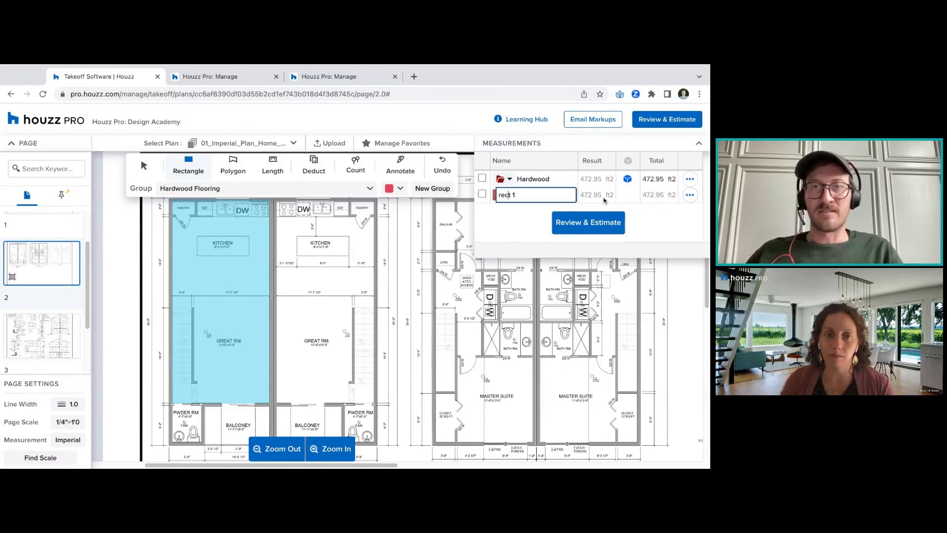
{"action": "key", "text": "BackSpace"}
{"action": "key", "text": "BackSpace"}
{"action": "key", "text": "BackSpace"}
{"action": "key", "text": "BackSpace"}
{"action": "key", "text": "BackSpace"}
{"action": "type", "text": "Kitchen + "}
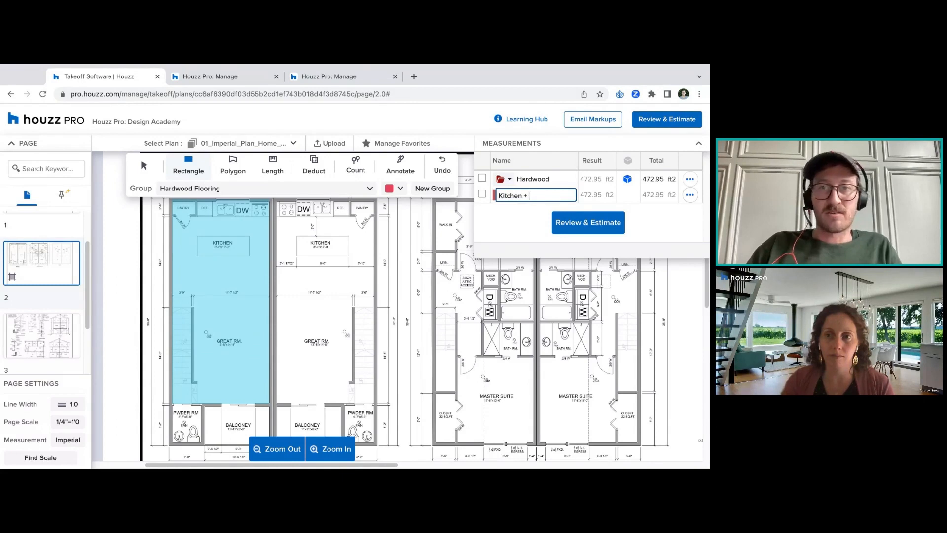
{"action": "type", "text": "Great Room"}
{"action": "key", "text": "Return"}
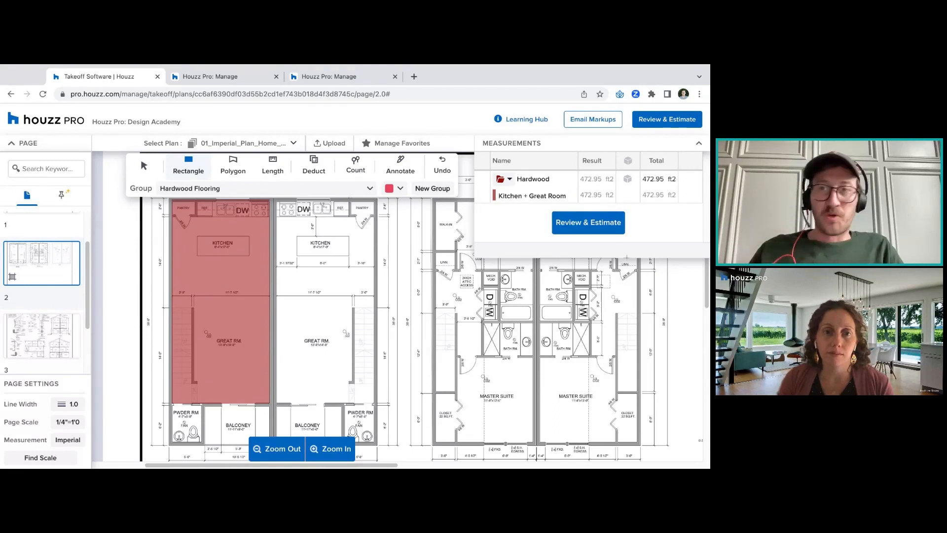
{"action": "left_click", "coordinate": [691, 196]}
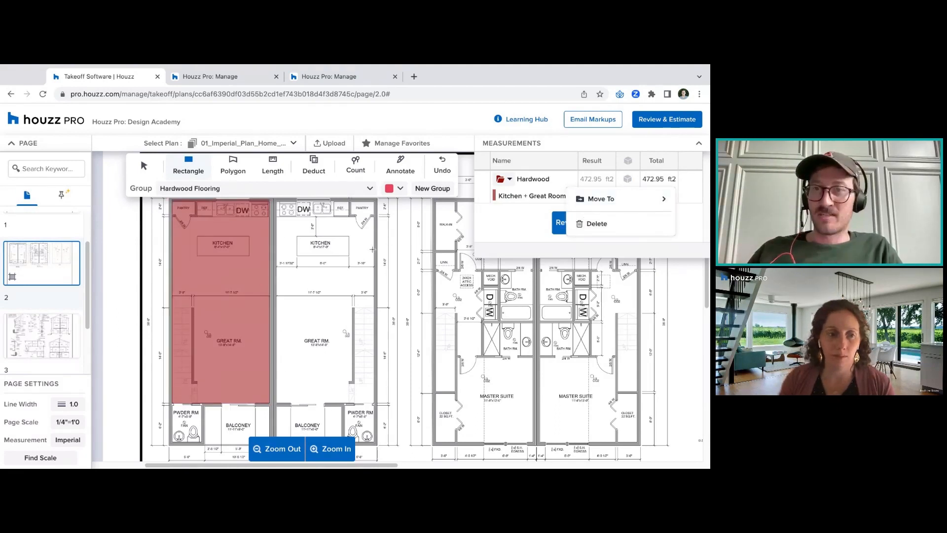
{"action": "left_click", "coordinate": [690, 216]}
{"action": "left_click", "coordinate": [685, 149]}
{"action": "left_click", "coordinate": [685, 150]}
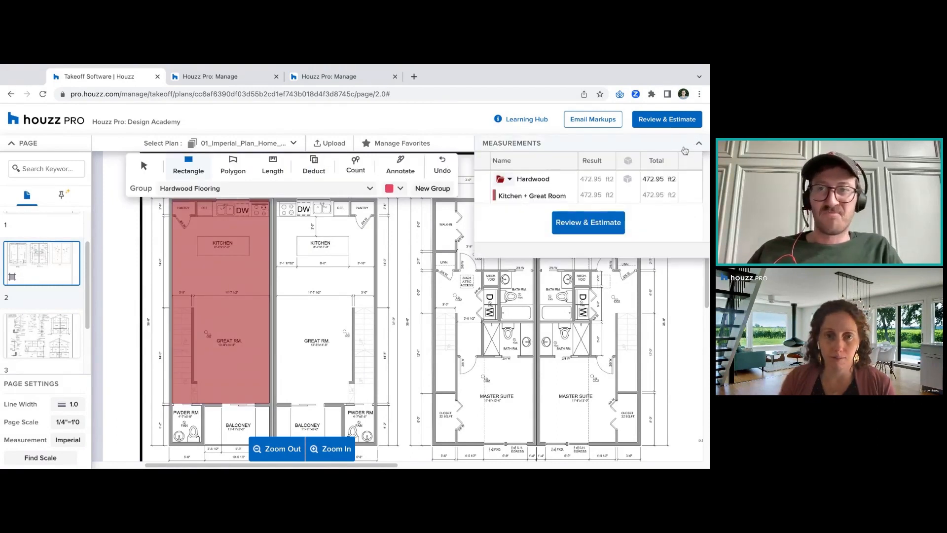
Draw a rectangle of about 30 ft² over the left unit's powder room in the Tile Flooring group
{"action": "left_click", "coordinate": [685, 150]}
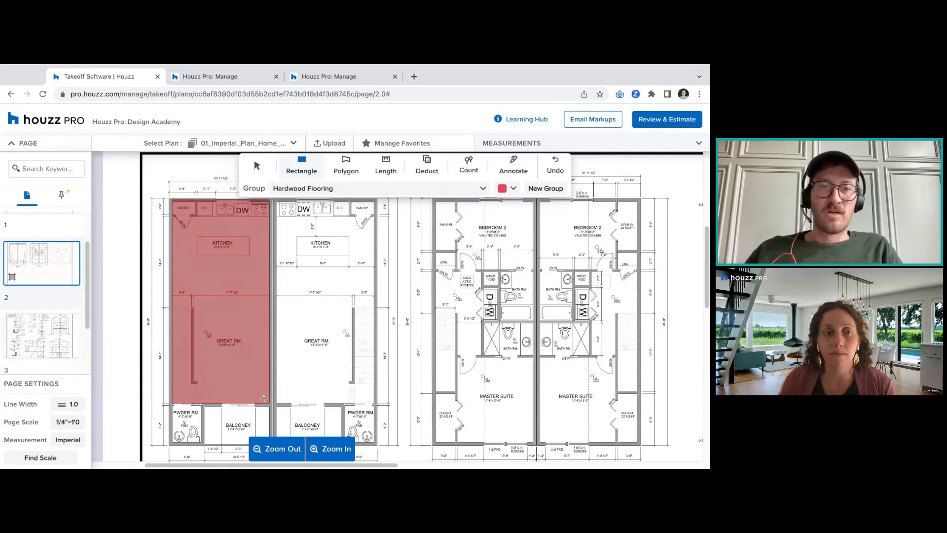
{"action": "left_click", "coordinate": [365, 189]}
{"action": "left_click", "coordinate": [358, 311]}
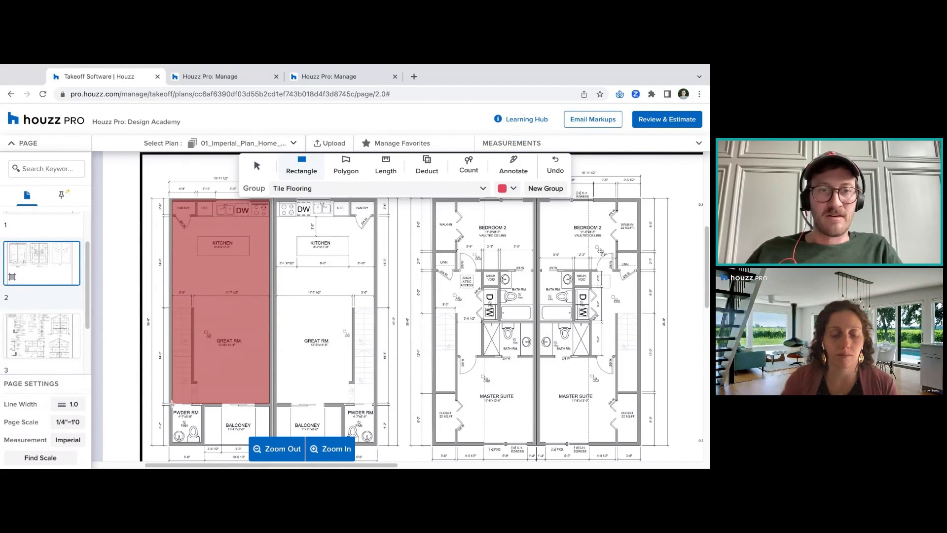
{"action": "left_click_drag", "start_coordinate": [172, 403], "coordinate": [203, 443]}
Rename the new powder room rectangle "Powder Room - 1st Floor" in the measurements list
{"action": "left_click", "coordinate": [547, 144]}
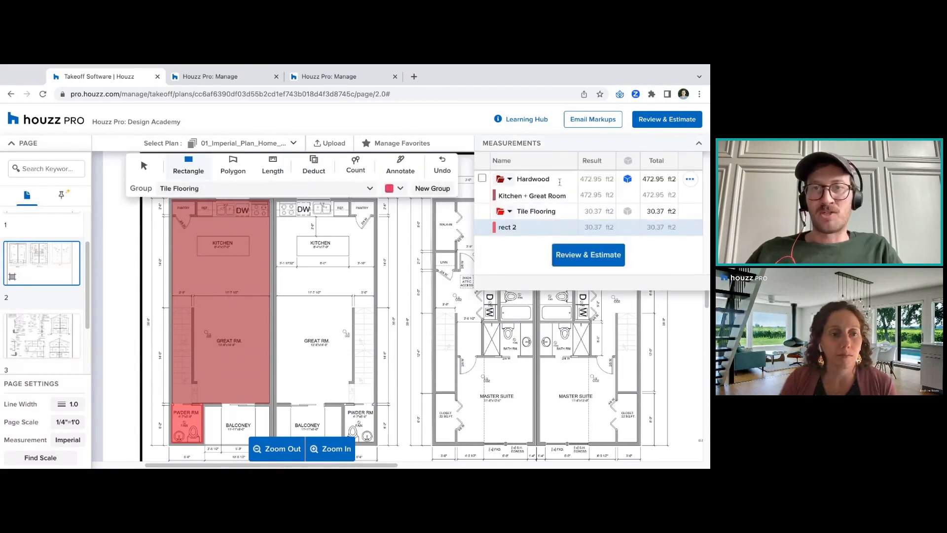
{"action": "double_click", "coordinate": [542, 226]}
{"action": "type", "text": "Pod"}
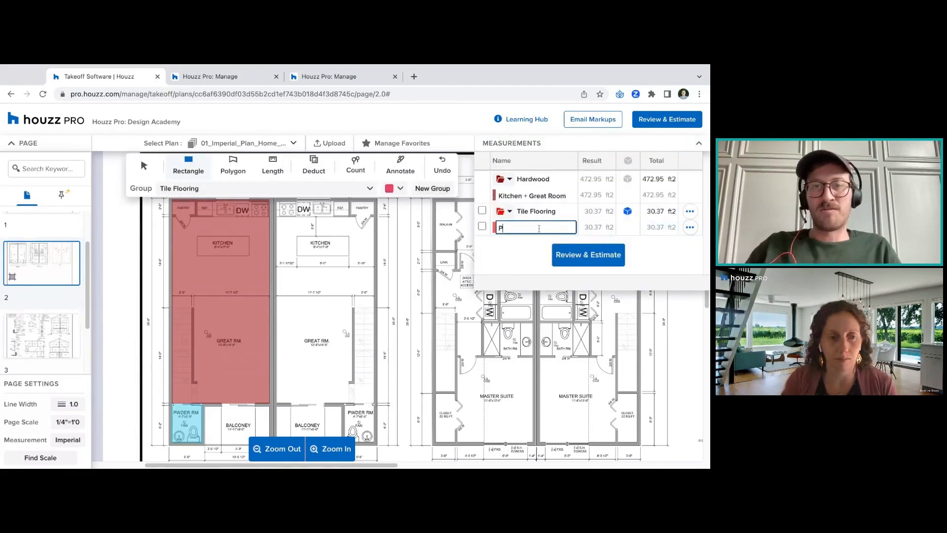
{"action": "key", "text": "BackSpace"}
{"action": "type", "text": "wder ROOM"}
{"action": "key", "text": "BackSpace"}
{"action": "key", "text": "BackSpace"}
{"action": "key", "text": "BackSpace"}
{"action": "type", "text": "om -"}
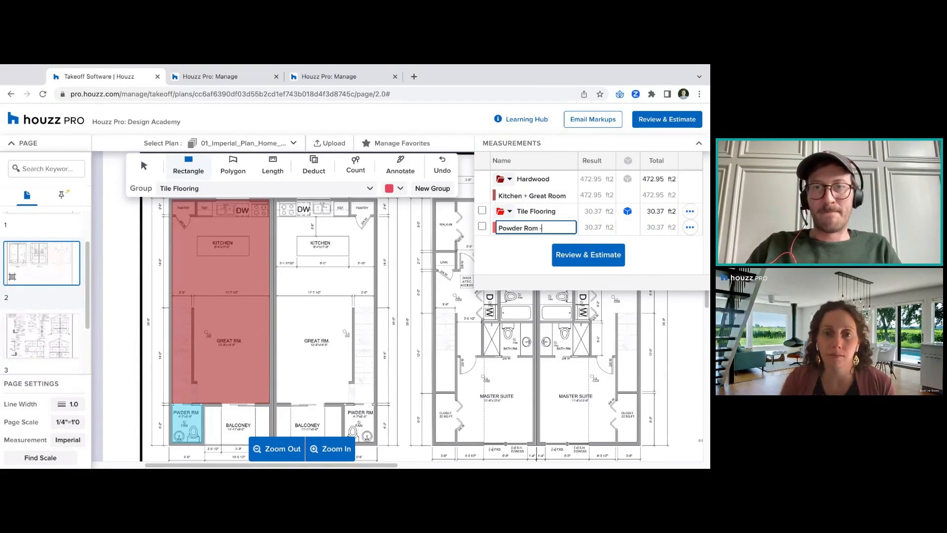
{"action": "type", "text": "m - 1st Floor"}
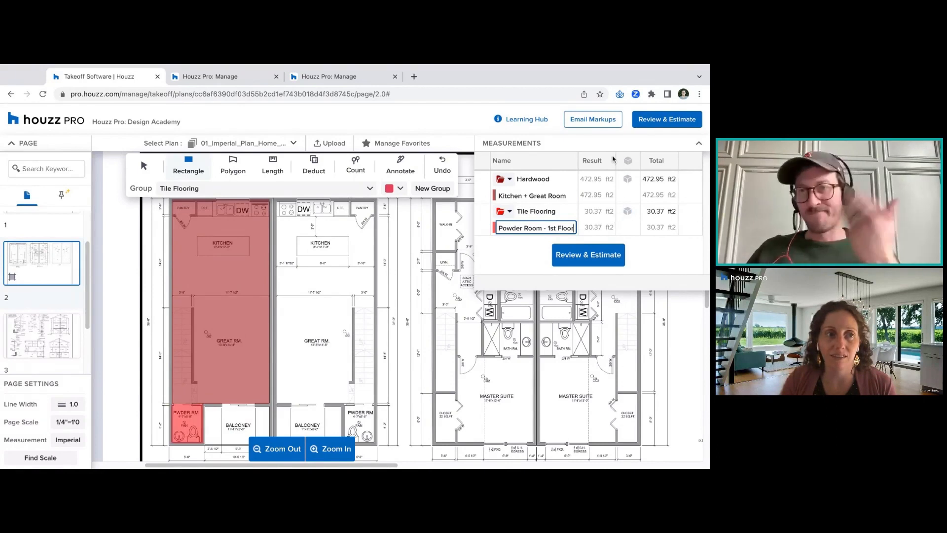
{"action": "left_click", "coordinate": [640, 161]}
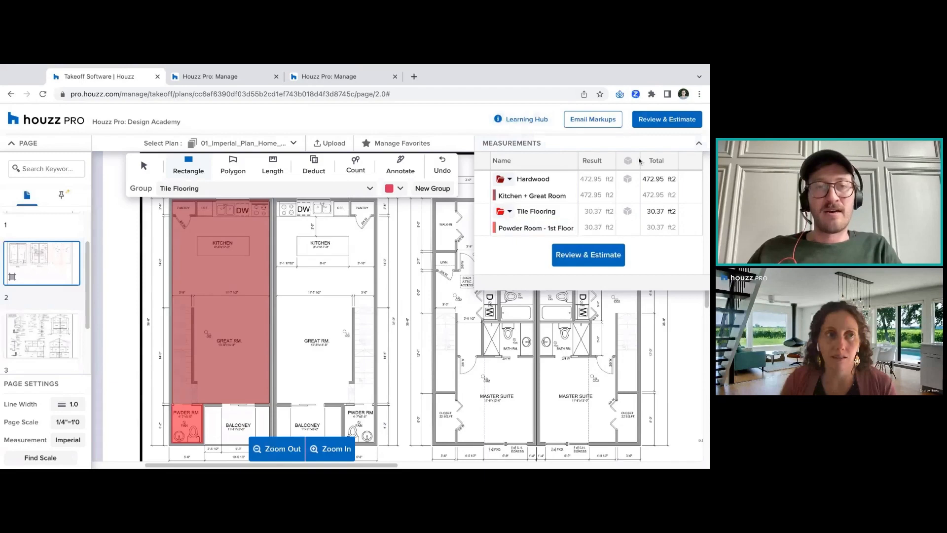
{"action": "left_click", "coordinate": [676, 148]}
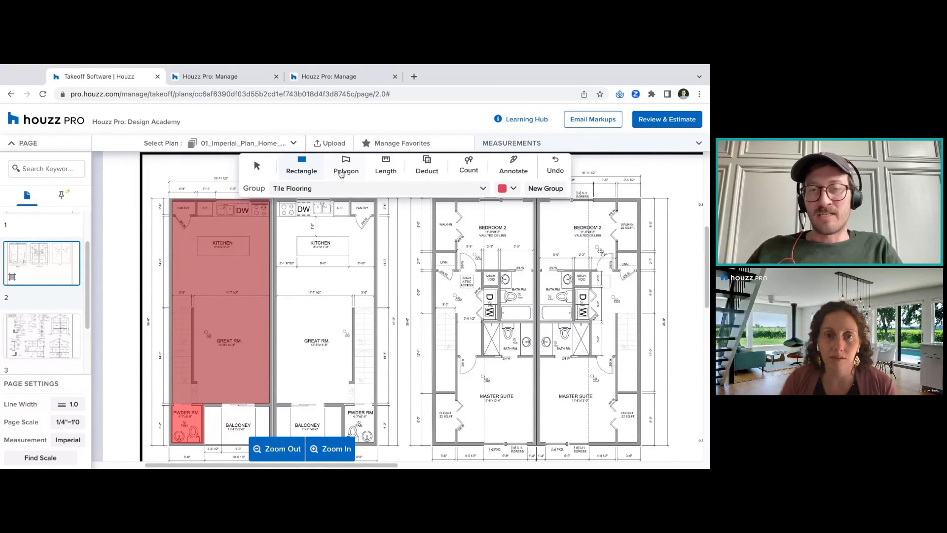
Outline the left unit's Bedroom 2, walk-in closet and hallway with a polygon of about 221 ft² in the Tile Flooring group
{"action": "left_click", "coordinate": [341, 170]}
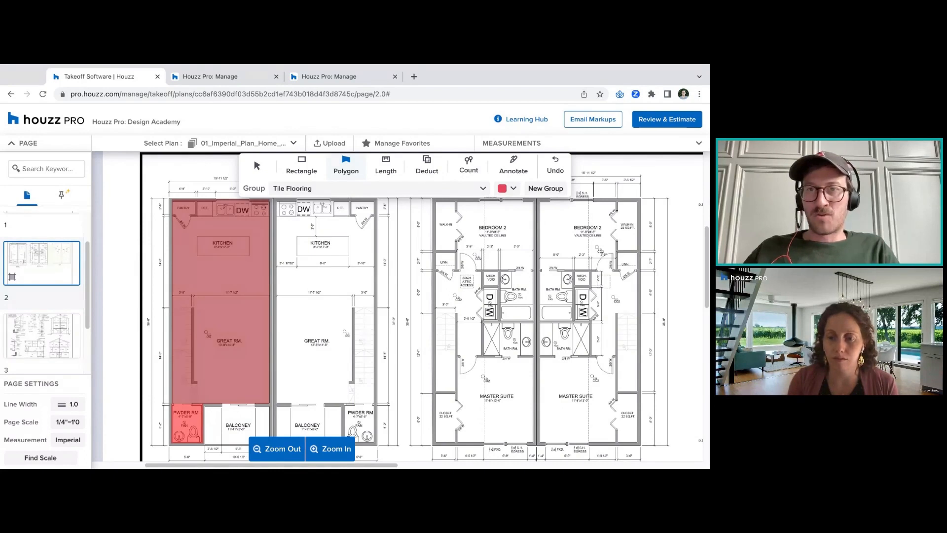
{"action": "left_click", "coordinate": [437, 203]}
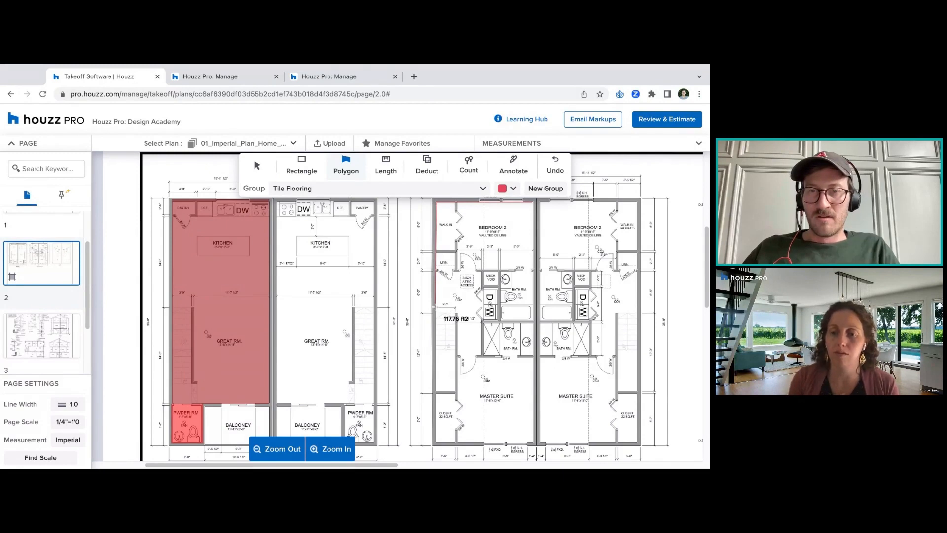
{"action": "left_click", "coordinate": [436, 307]}
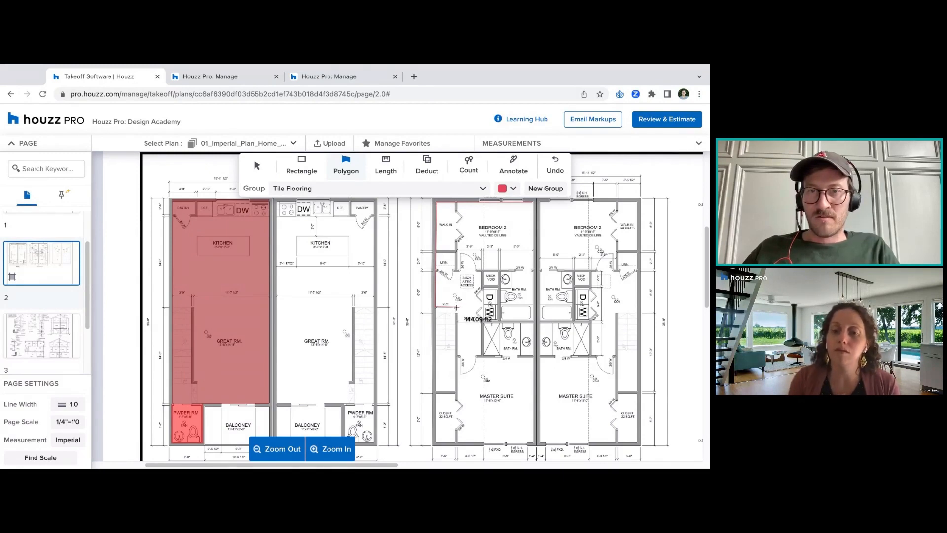
{"action": "left_click", "coordinate": [456, 307]}
{"action": "left_click", "coordinate": [459, 355]}
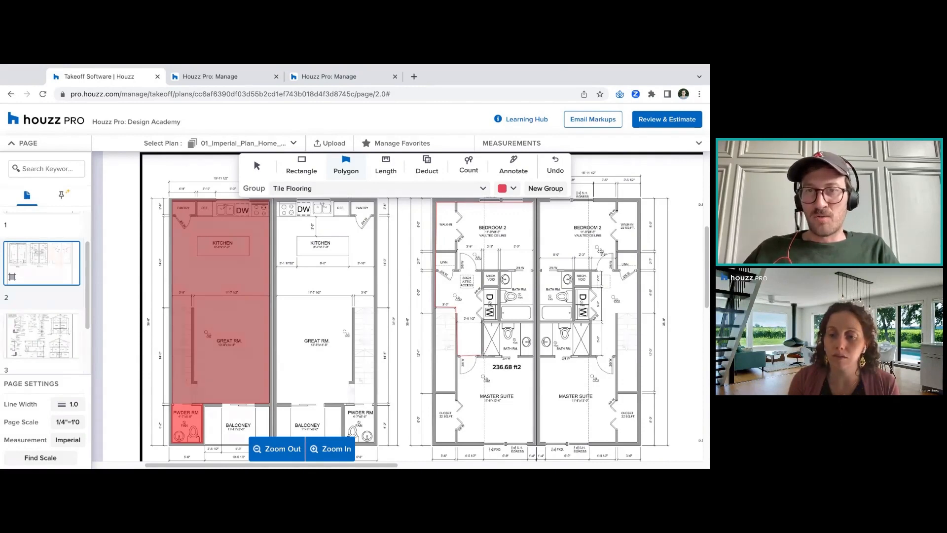
{"action": "left_click", "coordinate": [481, 355]}
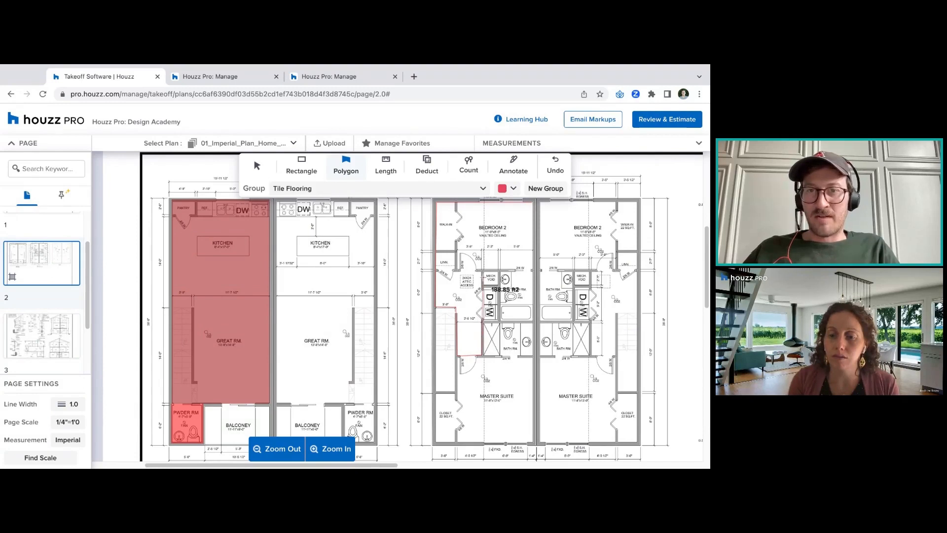
{"action": "left_click", "coordinate": [482, 270]}
{"action": "left_click", "coordinate": [533, 270]}
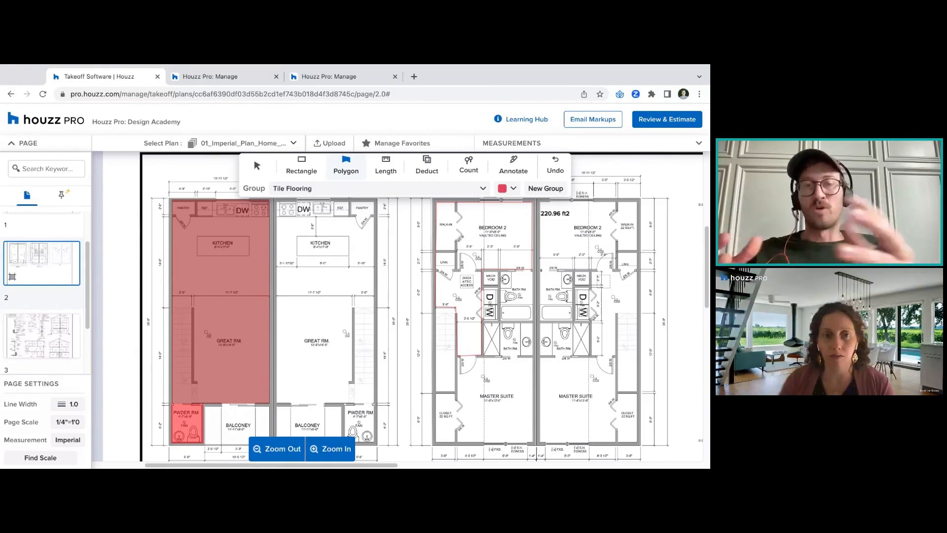
{"action": "double_click", "coordinate": [533, 202]}
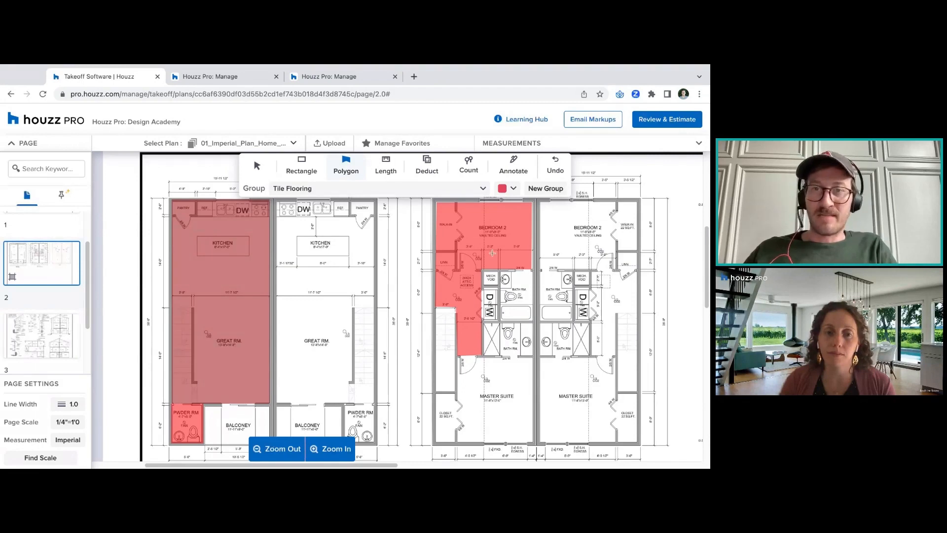
Check the new polygon's entry in the measurements list and open its name for editing
{"action": "left_click", "coordinate": [543, 143]}
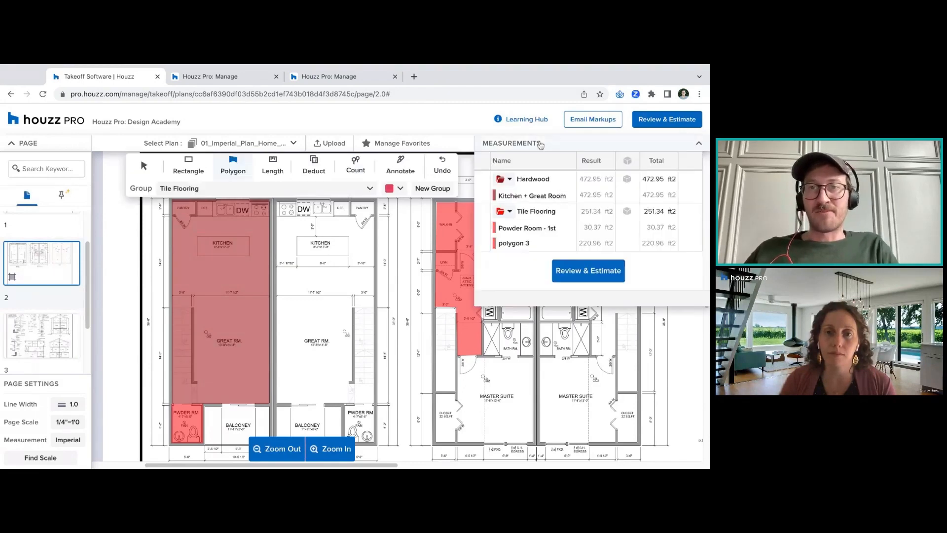
{"action": "double_click", "coordinate": [511, 243]}
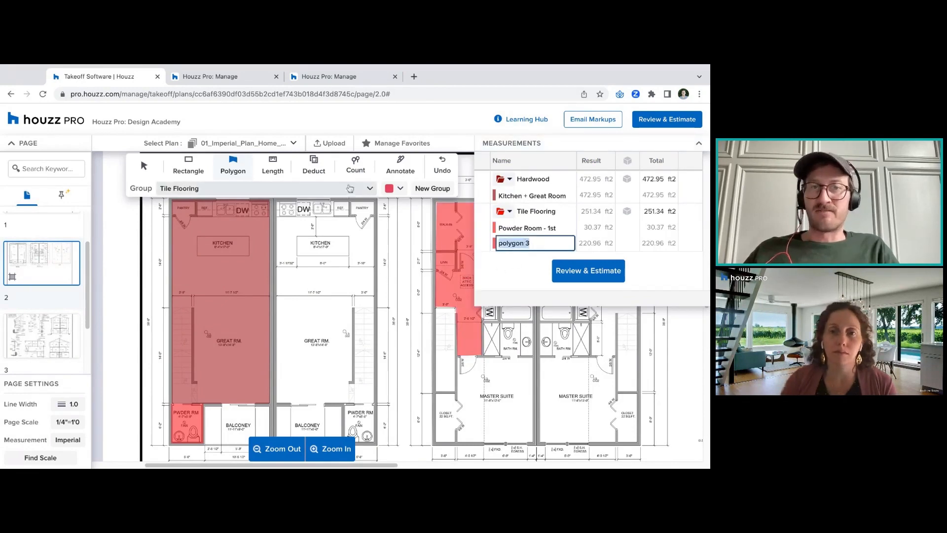
{"action": "left_click", "coordinate": [698, 144]}
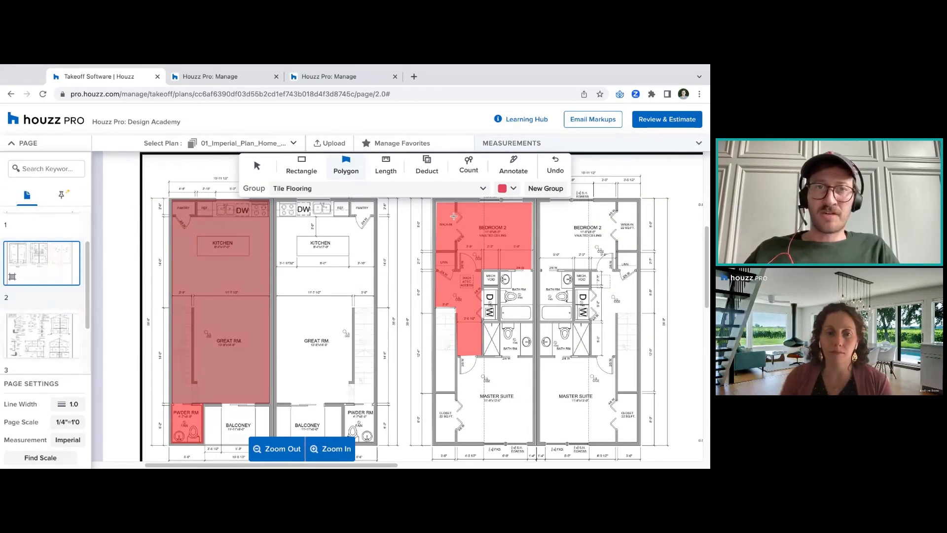
Trace the kitchen and great room walls of the unmarked adjoining unit as an individual length measurement of about 91 ft
{"action": "left_click", "coordinate": [257, 167]}
{"action": "left_click", "coordinate": [397, 167]}
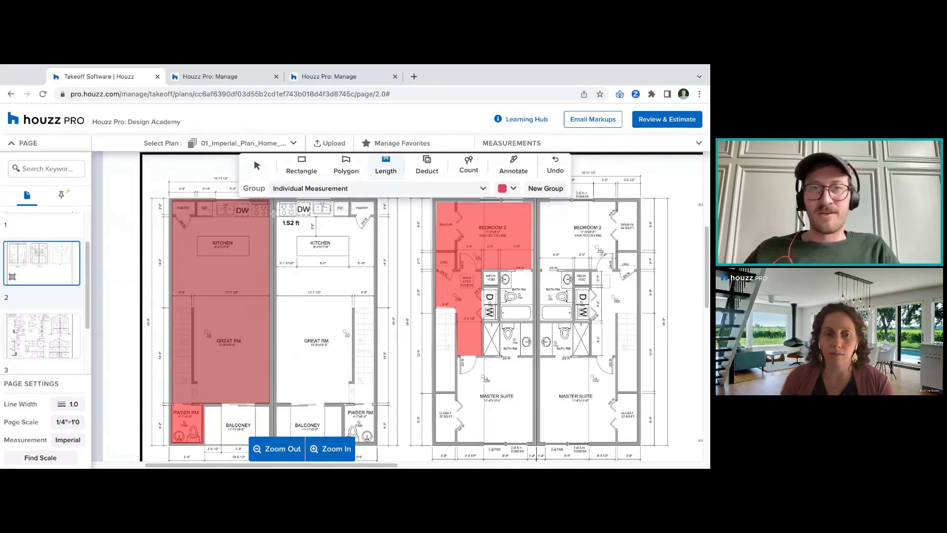
{"action": "left_click", "coordinate": [277, 402]}
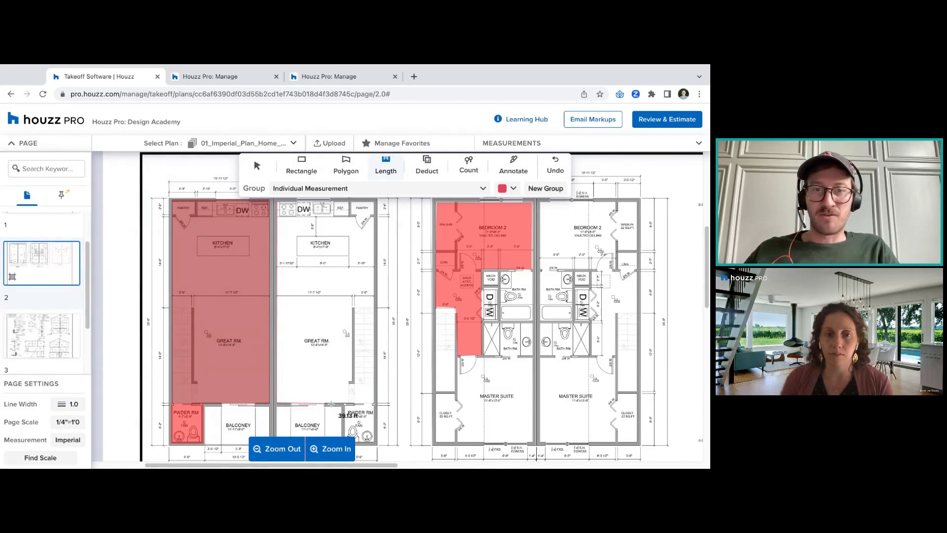
{"action": "left_click", "coordinate": [354, 404]}
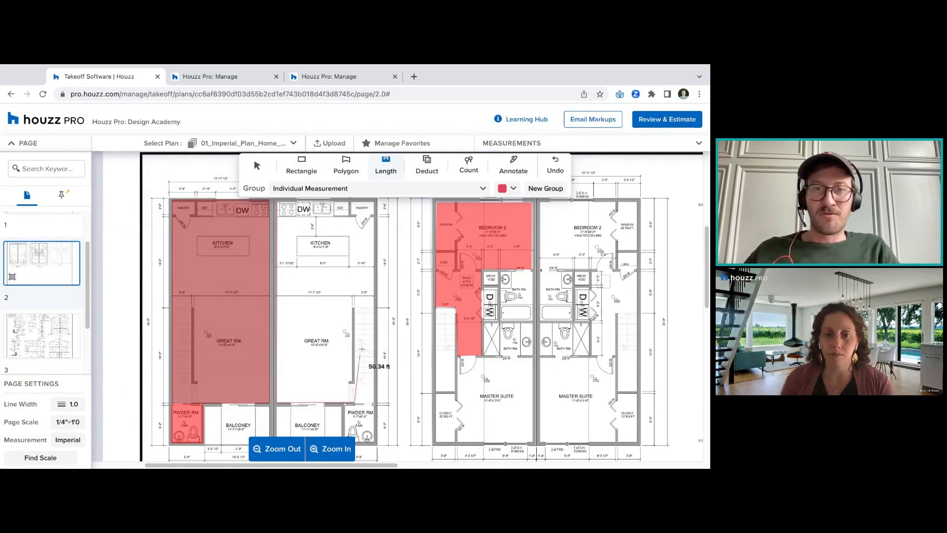
{"action": "left_click", "coordinate": [353, 296]}
{"action": "left_click", "coordinate": [372, 295]}
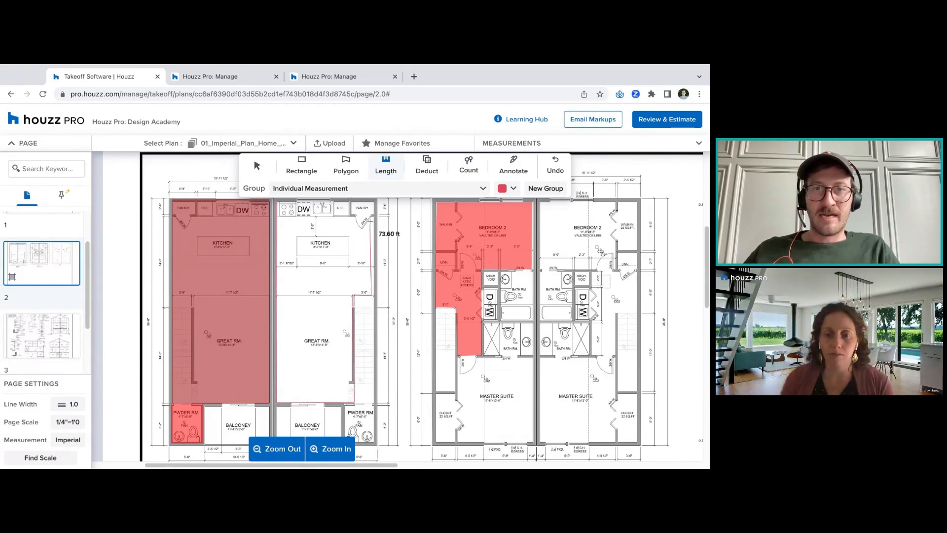
{"action": "left_click", "coordinate": [373, 202]}
{"action": "double_click", "coordinate": [278, 203]}
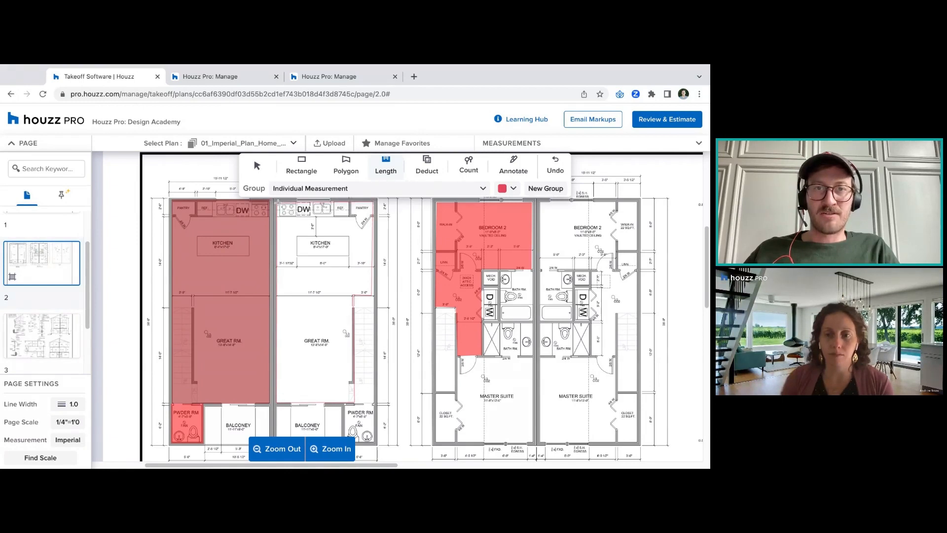
Review the grouped areas and the individual length measurement in the measurements list
{"action": "left_click", "coordinate": [542, 143]}
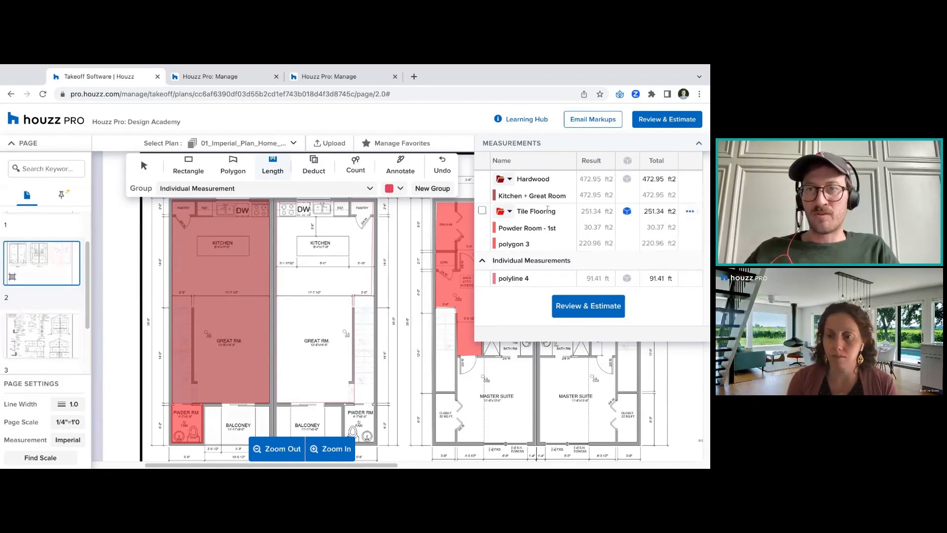
{"action": "left_click", "coordinate": [689, 196]}
{"action": "left_click", "coordinate": [656, 175]}
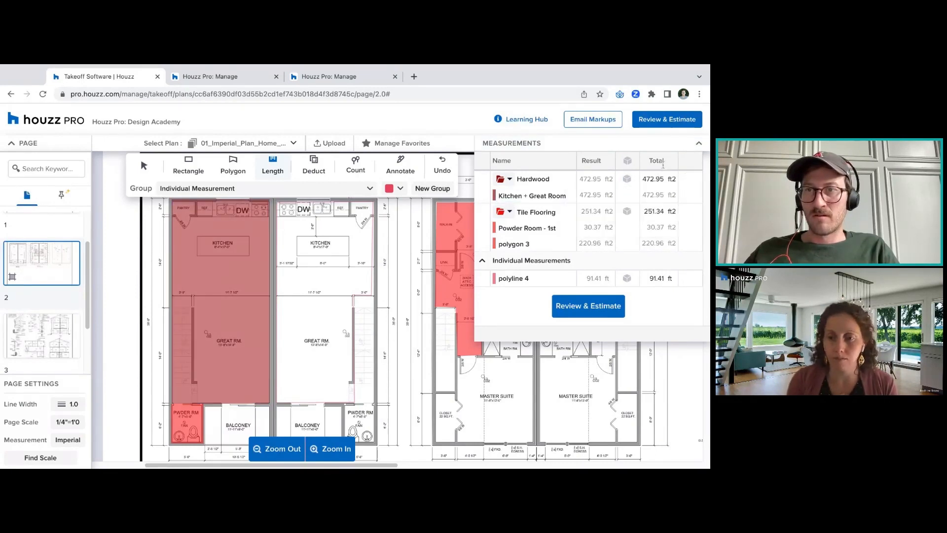
{"action": "left_click", "coordinate": [626, 181]}
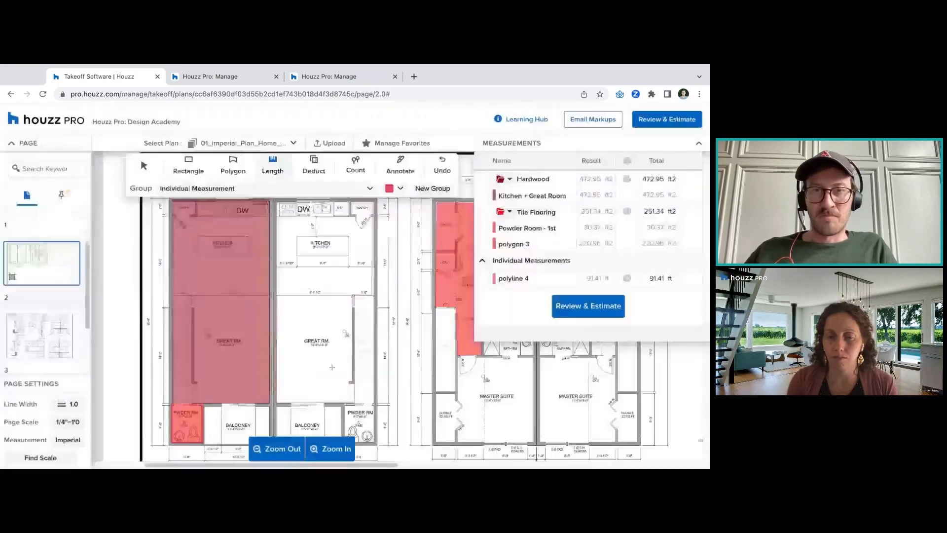
{"action": "left_click", "coordinate": [328, 368]}
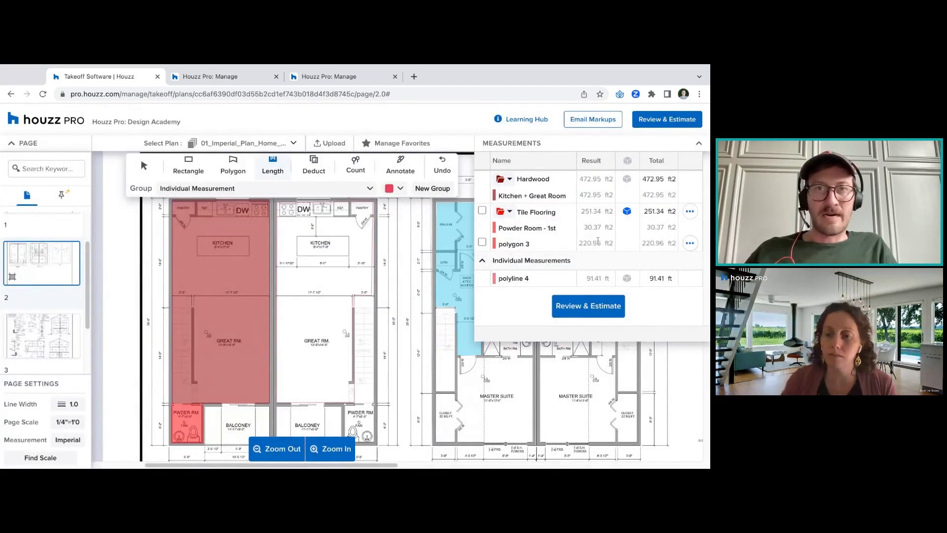
{"action": "left_click", "coordinate": [696, 143]}
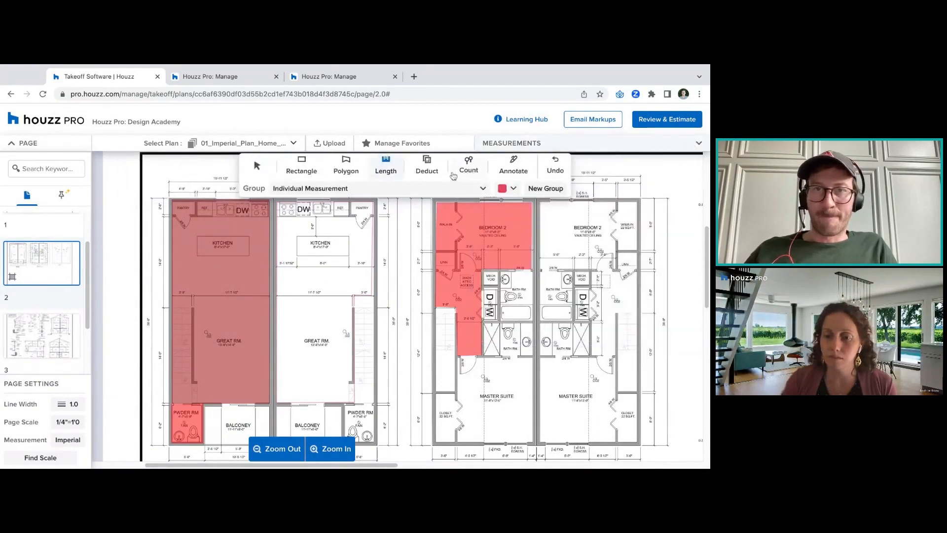
Deduct the staircase strip beside the great room from the Kitchen + Great Room area and check the measurements list
{"action": "left_click", "coordinate": [427, 168]}
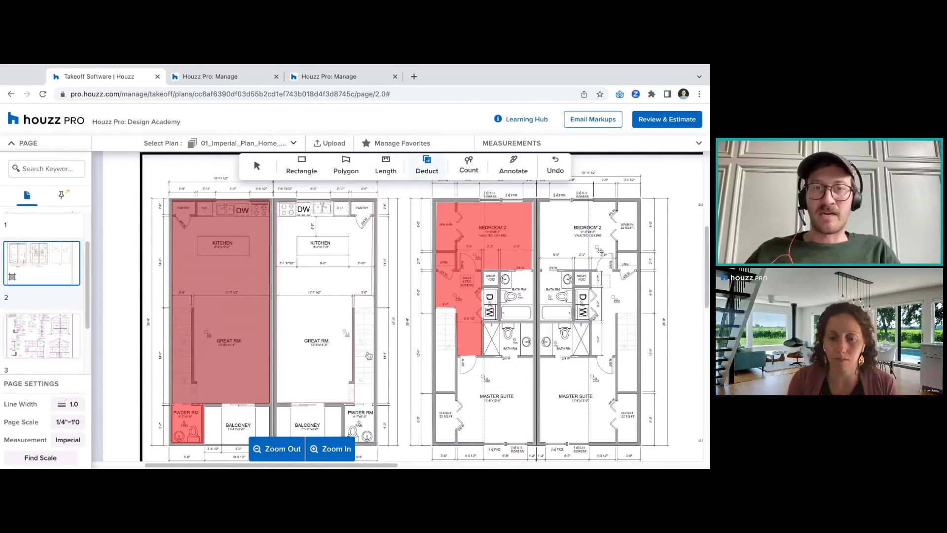
{"action": "left_click", "coordinate": [427, 168]}
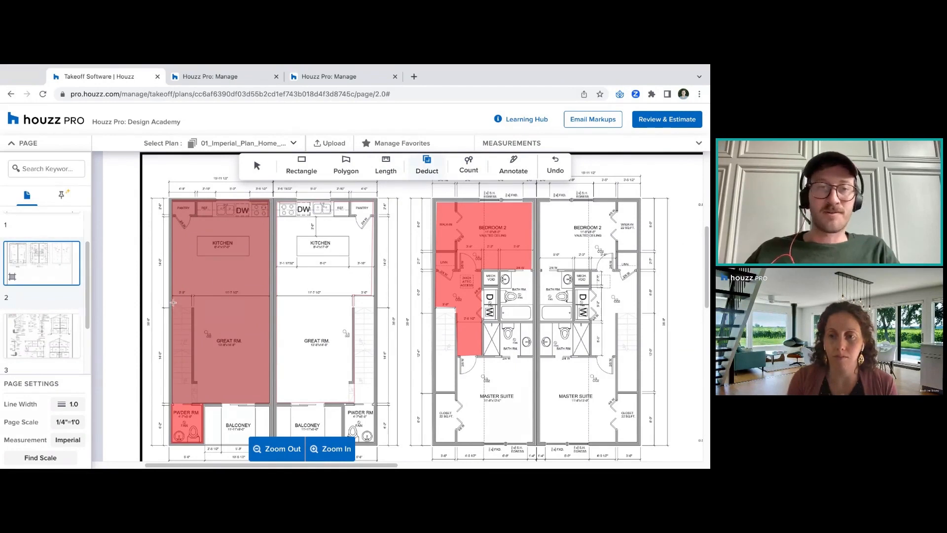
{"action": "left_click_drag", "start_coordinate": [173, 296], "coordinate": [193, 402]}
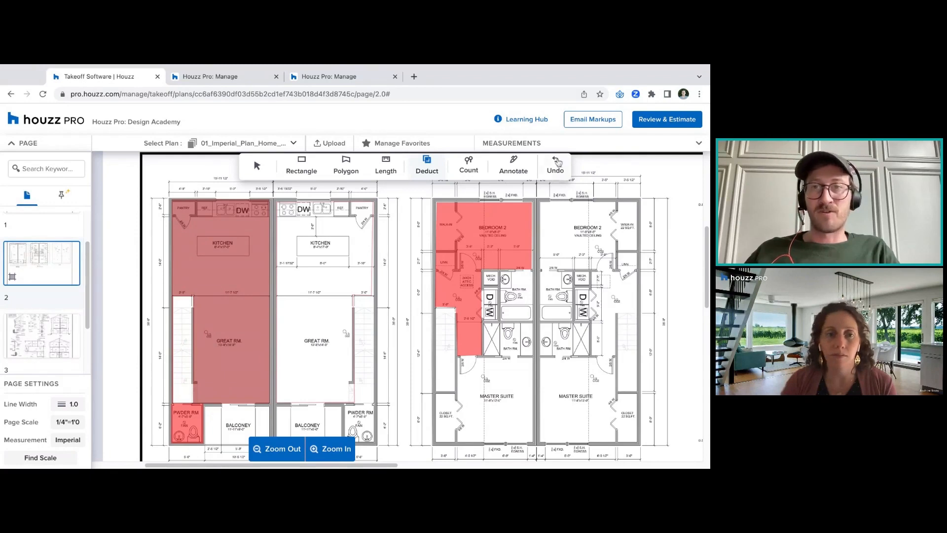
{"action": "left_click", "coordinate": [563, 144]}
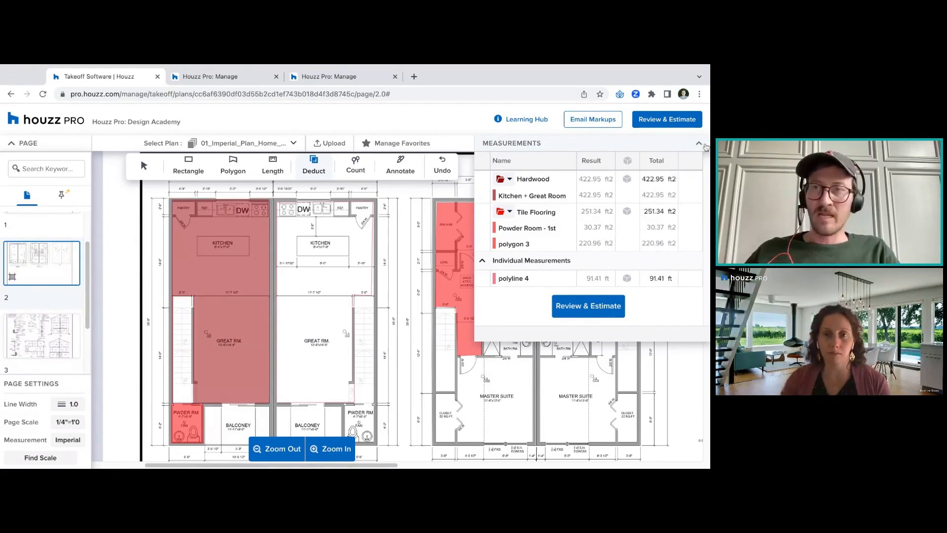
Create a count group named Sinks with a blue circle icon
{"action": "left_click", "coordinate": [364, 171]}
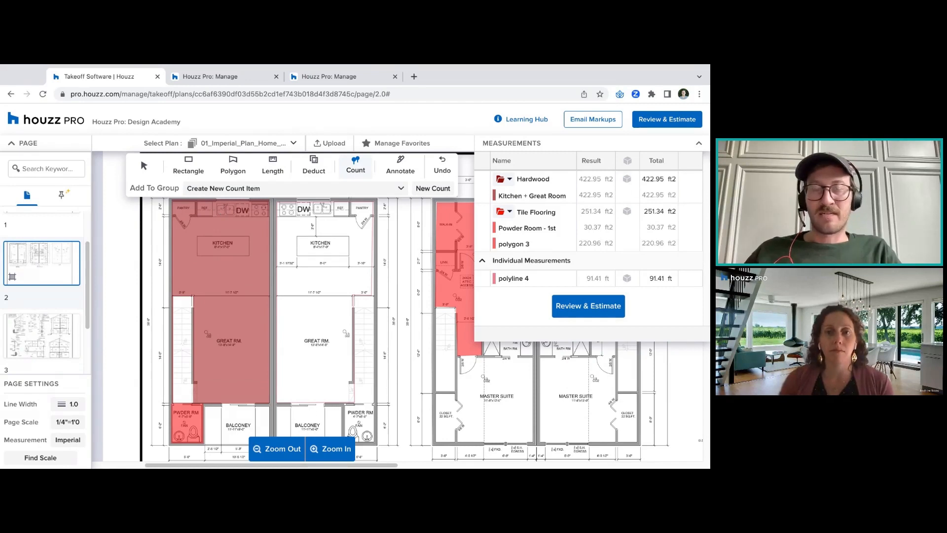
{"action": "left_click", "coordinate": [250, 224]}
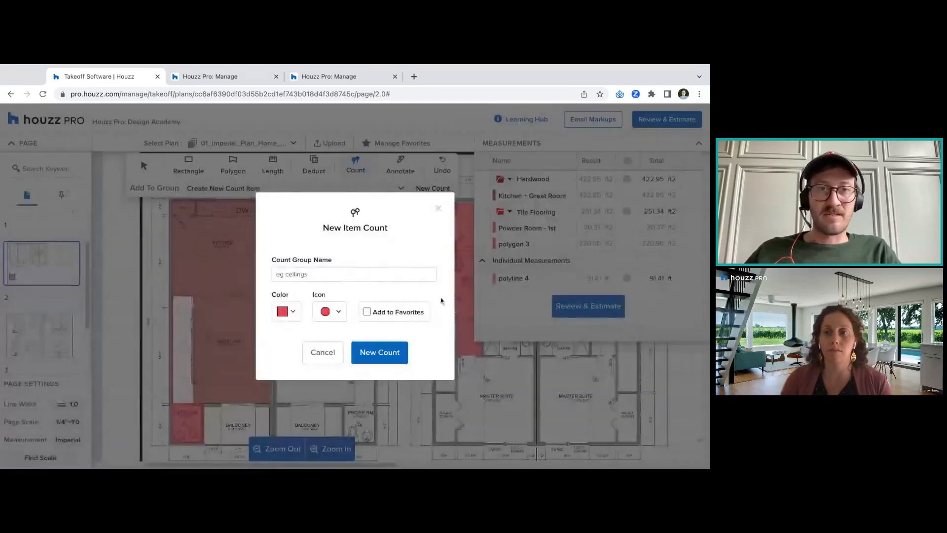
{"action": "left_click", "coordinate": [373, 269]}
{"action": "type", "text": "Sinks"}
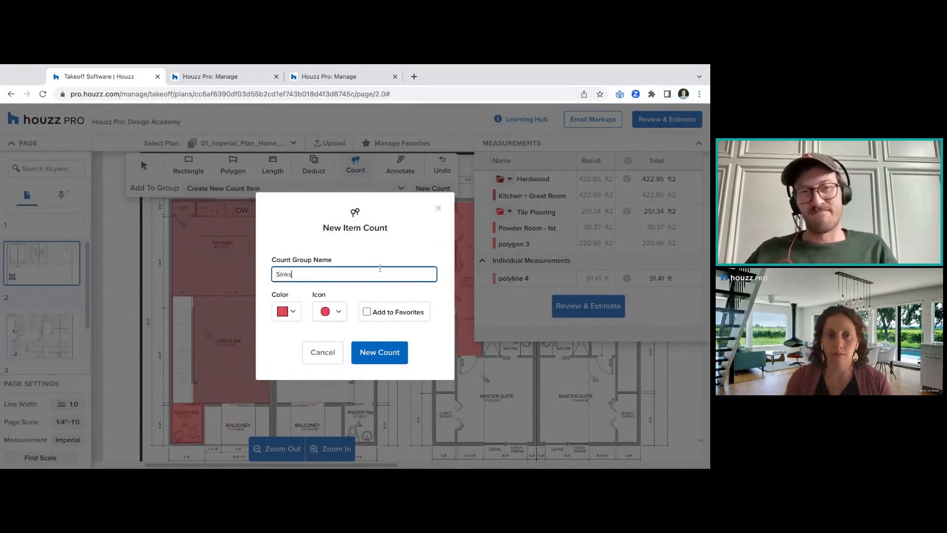
{"action": "left_click", "coordinate": [330, 312]}
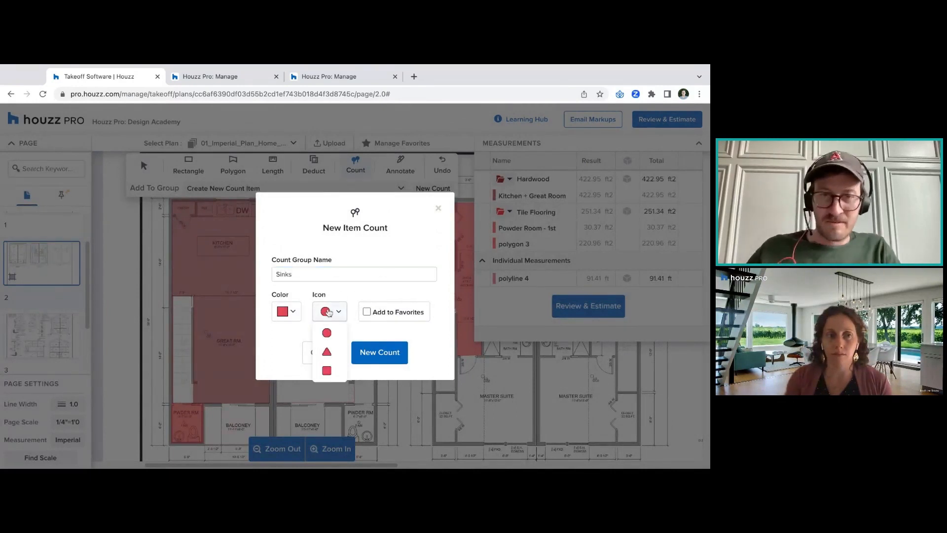
{"action": "left_click", "coordinate": [326, 332]}
{"action": "left_click", "coordinate": [286, 312]}
{"action": "left_click", "coordinate": [380, 352]}
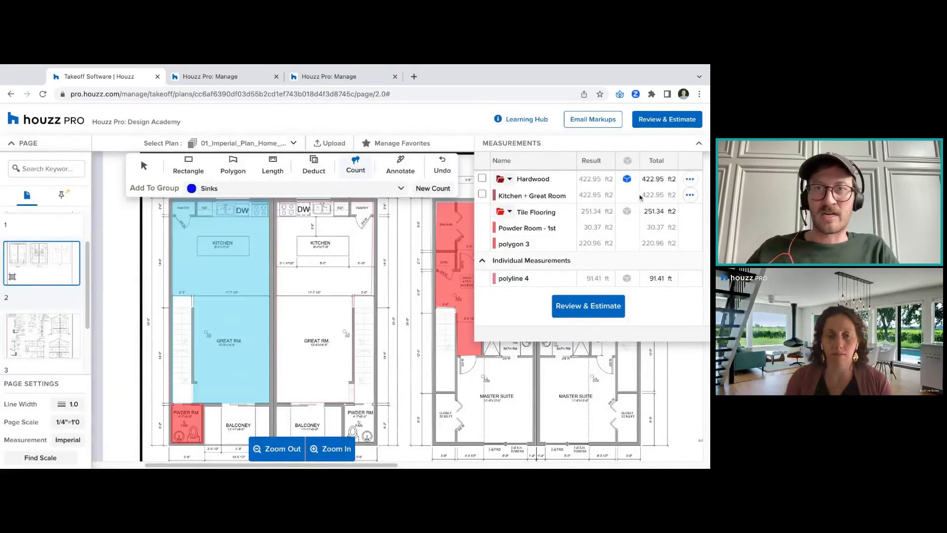
Count the marked unit's kitchen sink and the four upper-floor bathroom sinks in the Sinks group, and check the measurements list
{"action": "left_click", "coordinate": [699, 143]}
{"action": "left_click", "coordinate": [229, 210]}
{"action": "left_click", "coordinate": [526, 341]}
{"action": "left_click", "coordinate": [546, 341]}
{"action": "left_click", "coordinate": [570, 278]}
{"action": "left_click", "coordinate": [506, 278]}
{"action": "left_click", "coordinate": [698, 143]}
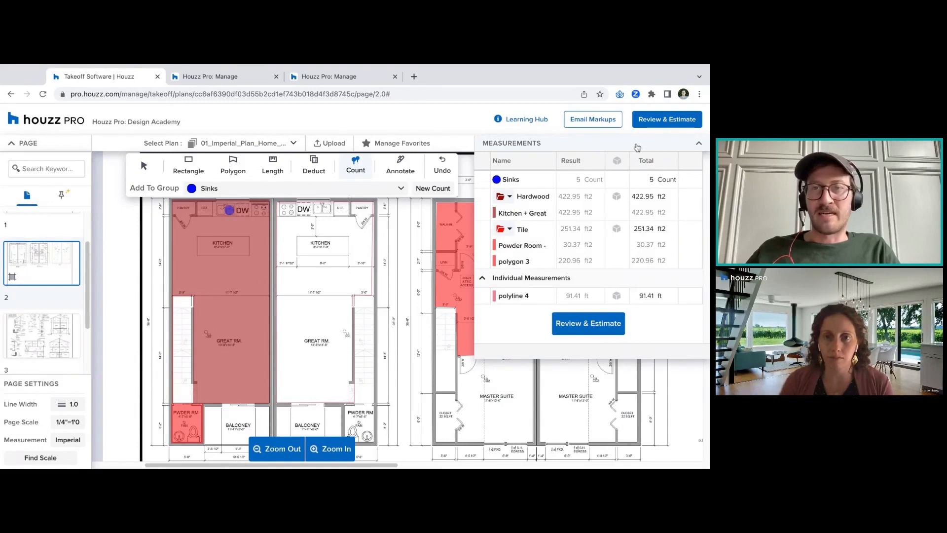
{"action": "left_click", "coordinate": [484, 148]}
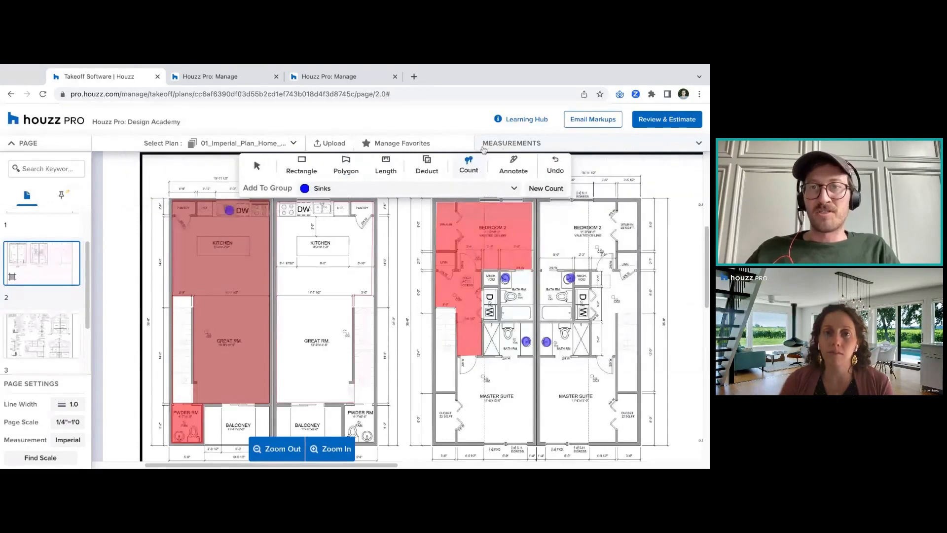
Look over the annotation options and return to the Rectangle tool
{"action": "left_click", "coordinate": [513, 165]}
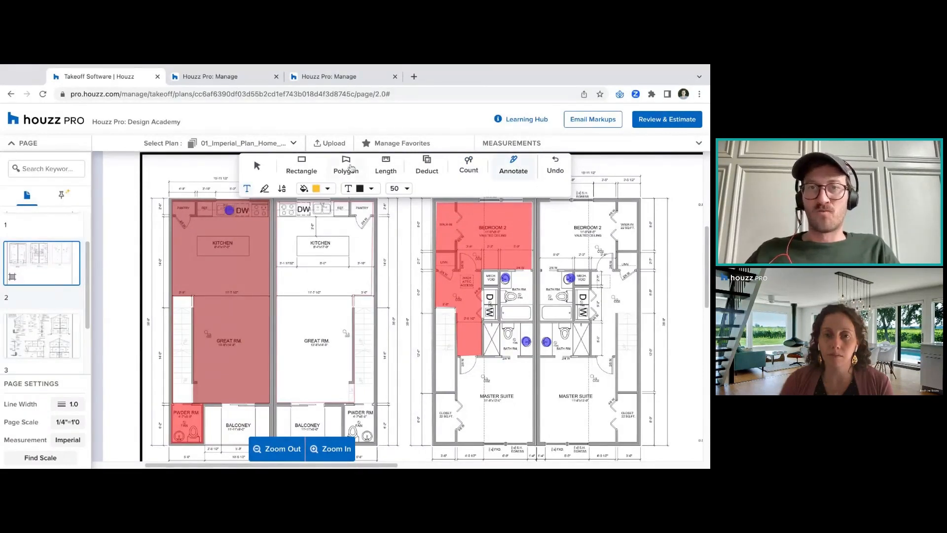
{"action": "left_click", "coordinate": [304, 170]}
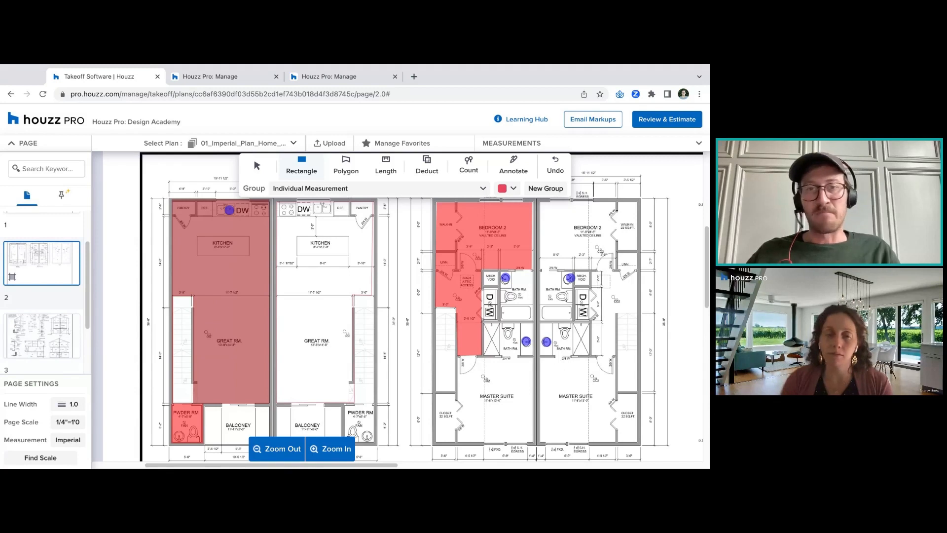
Rename polygon 3 in the Tile Flooring group as Trim
{"action": "left_click", "coordinate": [577, 143]}
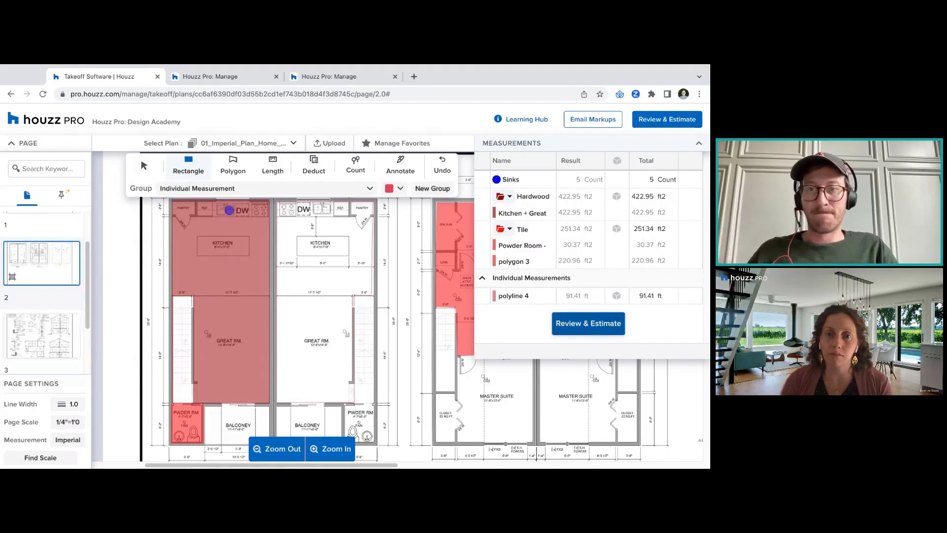
{"action": "double_click", "coordinate": [530, 261]}
{"action": "type", "text": "Trim"}
{"action": "key", "text": "Return"}
Rename the individual length measurement polyline 4 as Trim
{"action": "double_click", "coordinate": [528, 296]}
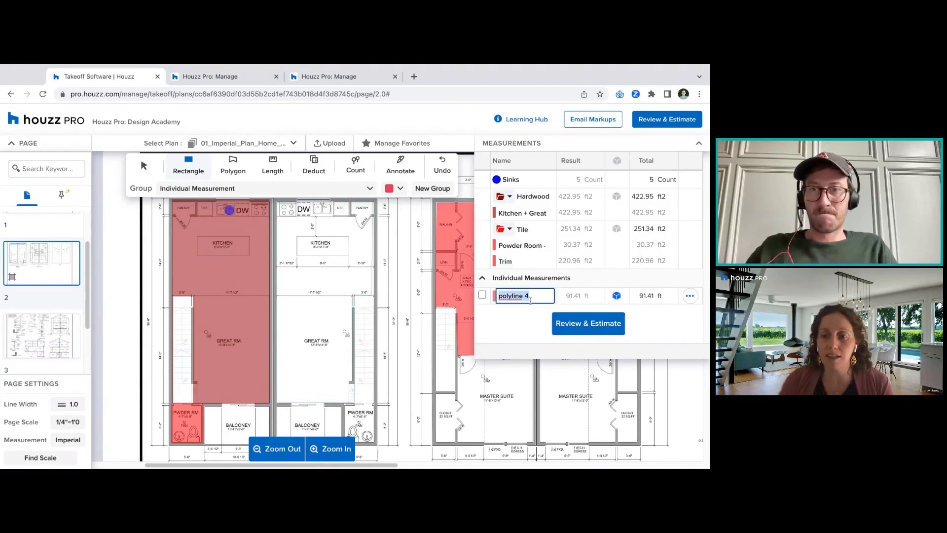
{"action": "key", "text": "BackSpace"}
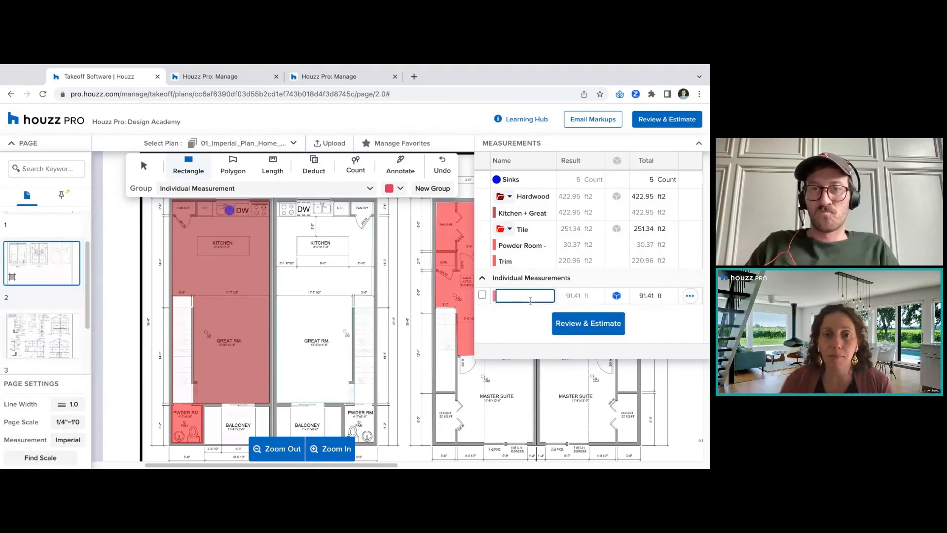
{"action": "type", "text": "Trim"}
Clear the mistaken Trim name from the polygon in the Tile Flooring group
{"action": "left_click", "coordinate": [528, 260]}
{"action": "double_click", "coordinate": [527, 261]}
{"action": "key", "text": "BackSpace"}
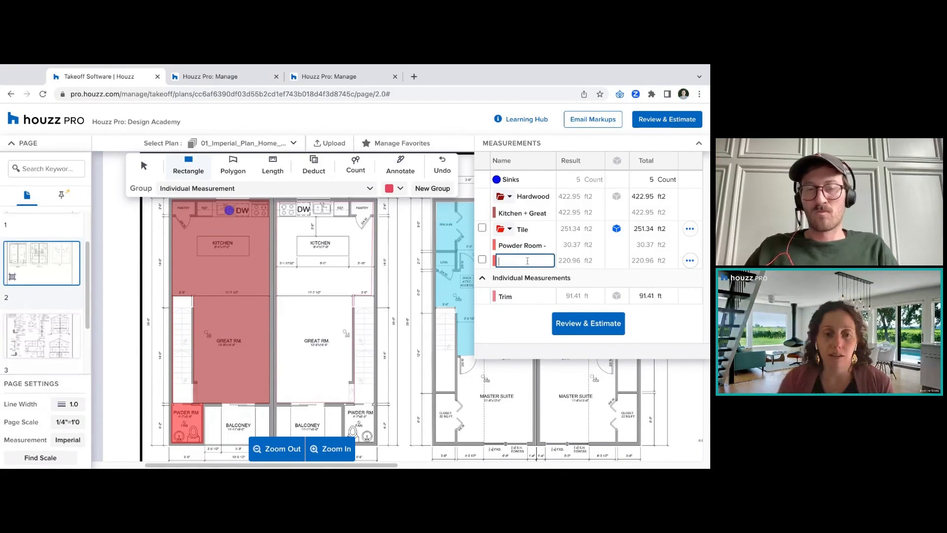
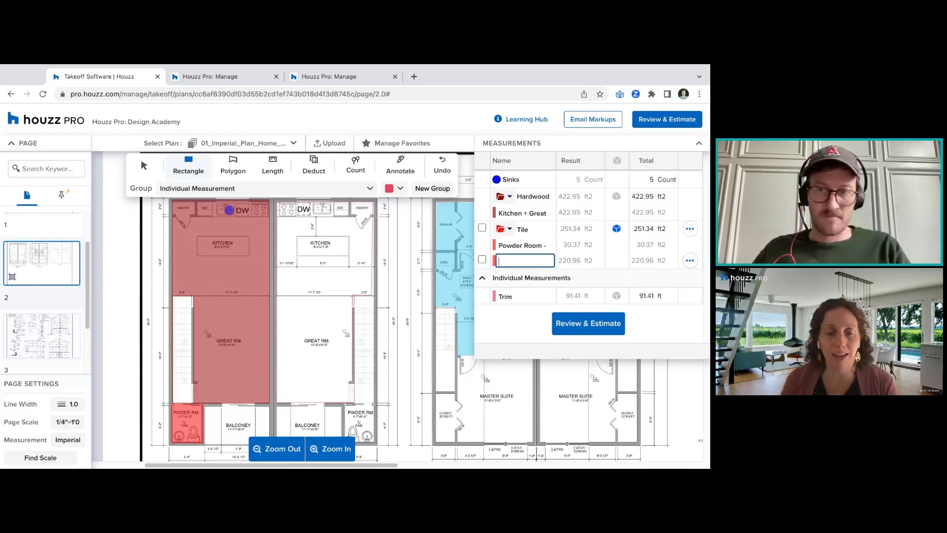
{"action": "key", "text": "super+Tab"}
{"action": "left_click", "coordinate": [525, 261]}
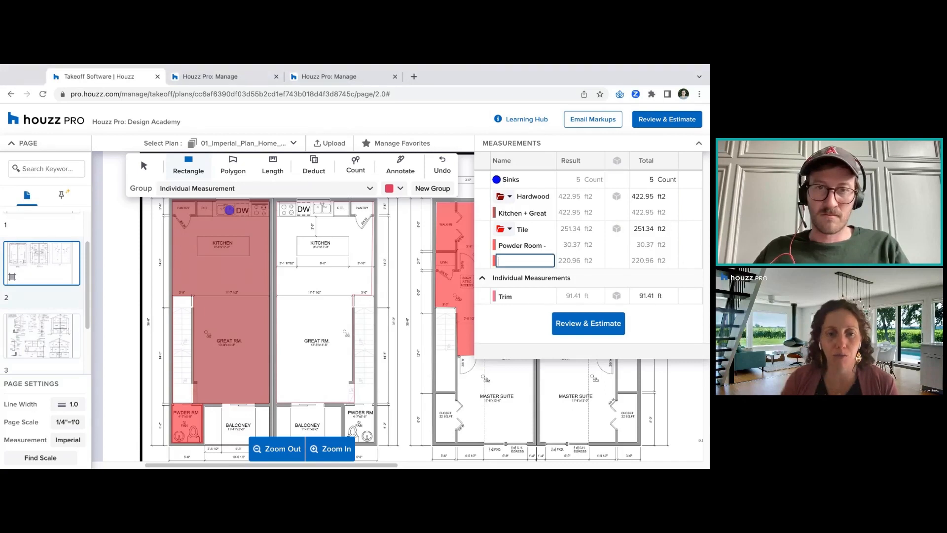
Examine the Find Page Scale instructions and the available preset page scales
{"action": "left_click", "coordinate": [39, 457]}
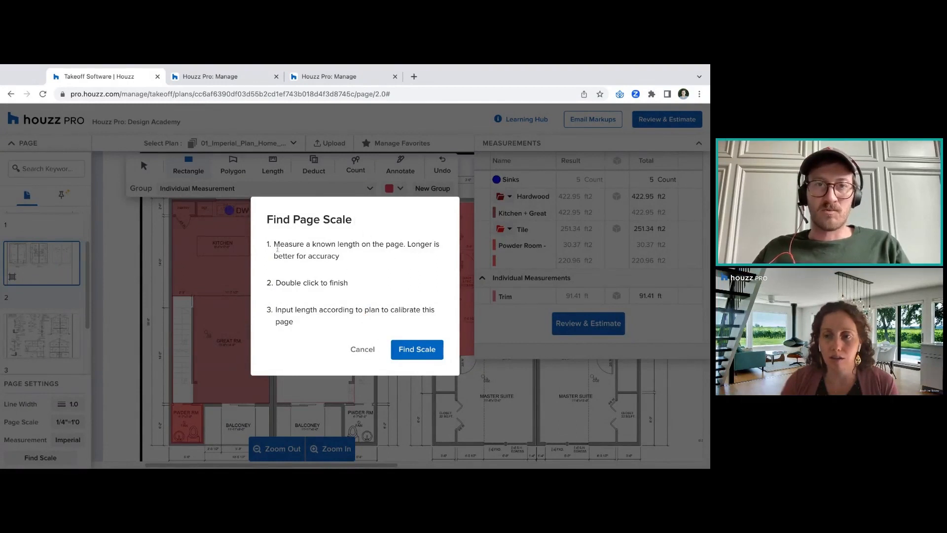
{"action": "left_click", "coordinate": [355, 360]}
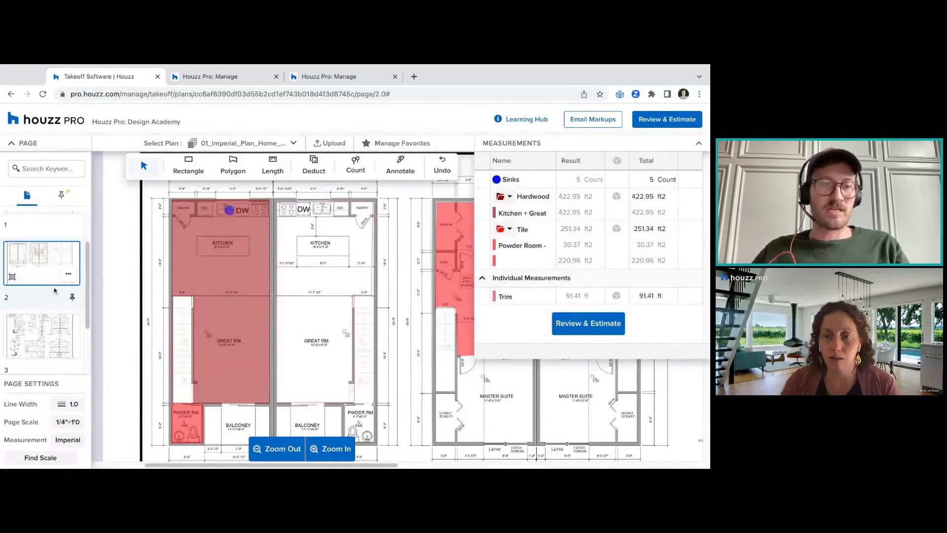
{"action": "left_click", "coordinate": [68, 423]}
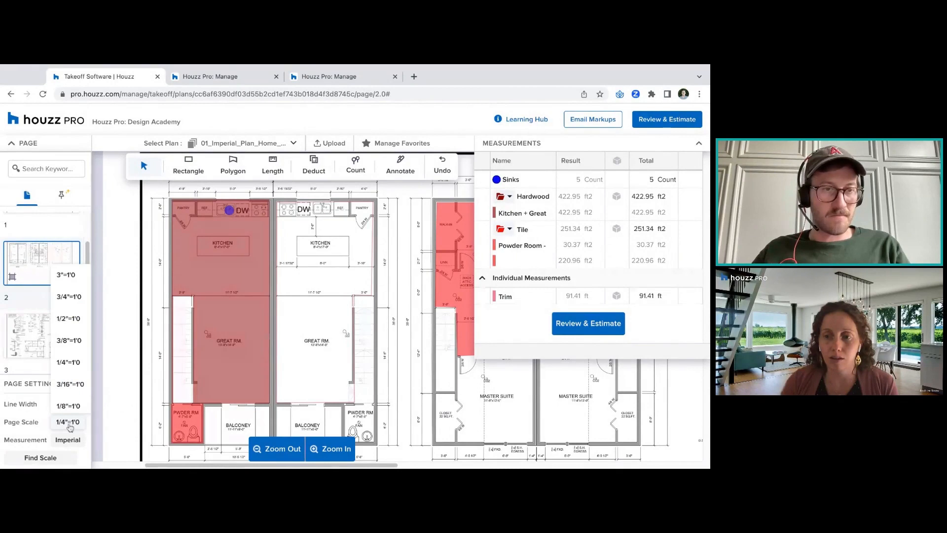
{"action": "left_click", "coordinate": [70, 426]}
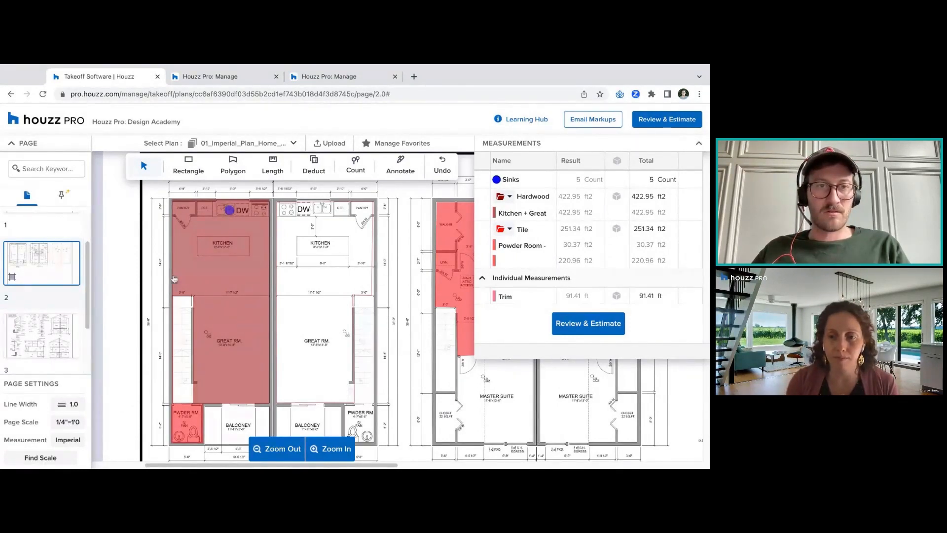
Try to calibrate the page scale by tracing a line across the full width of both kitchens
{"action": "left_click", "coordinate": [169, 275]}
{"action": "left_click", "coordinate": [376, 274]}
{"action": "left_click", "coordinate": [236, 167]}
{"action": "left_click", "coordinate": [144, 168]}
{"action": "left_click", "coordinate": [61, 457]}
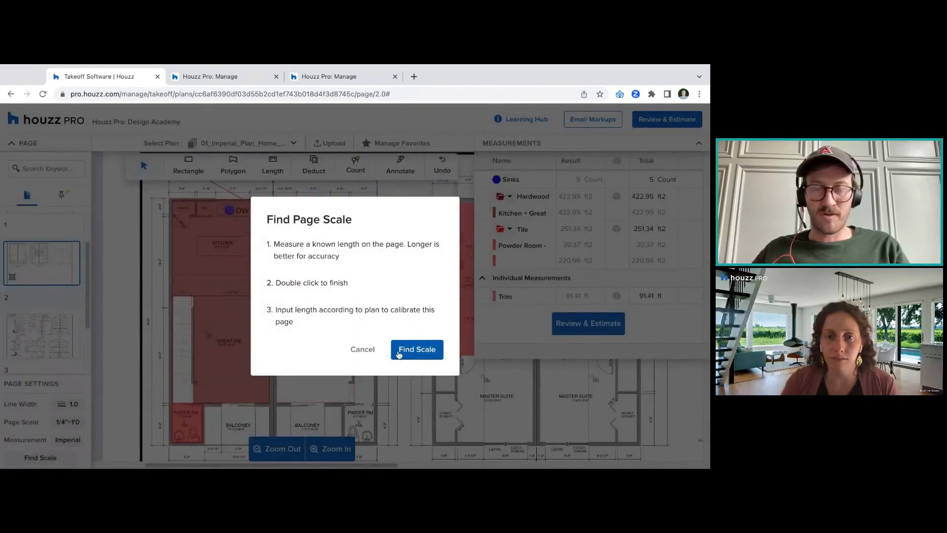
{"action": "left_click", "coordinate": [417, 349]}
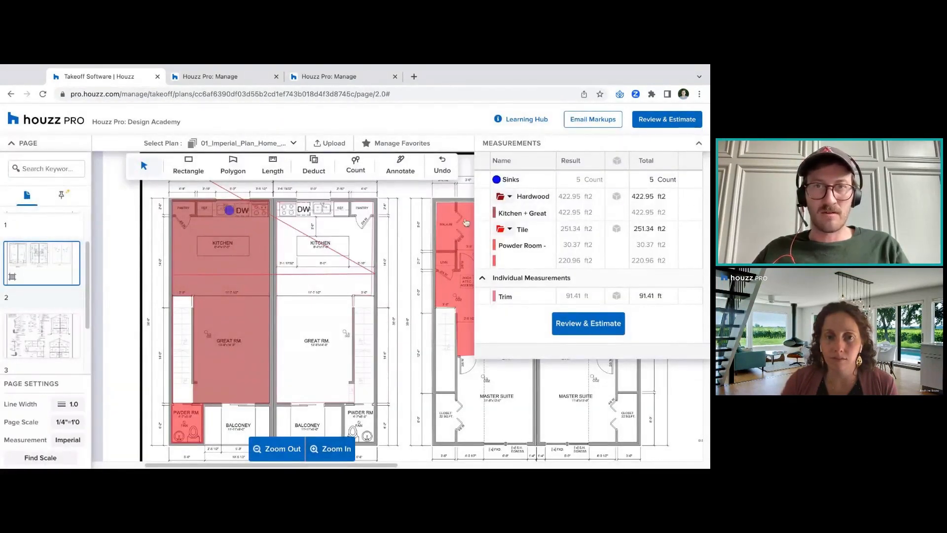
Check the list of uploaded plans and reread the Find Page Scale instructions
{"action": "left_click", "coordinate": [293, 143]}
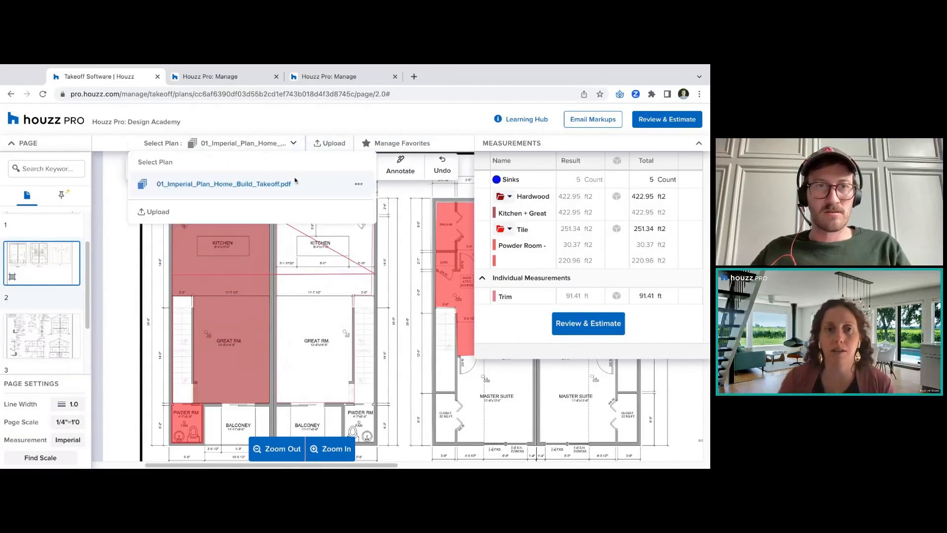
{"action": "left_click", "coordinate": [233, 145]}
{"action": "left_click", "coordinate": [229, 145]}
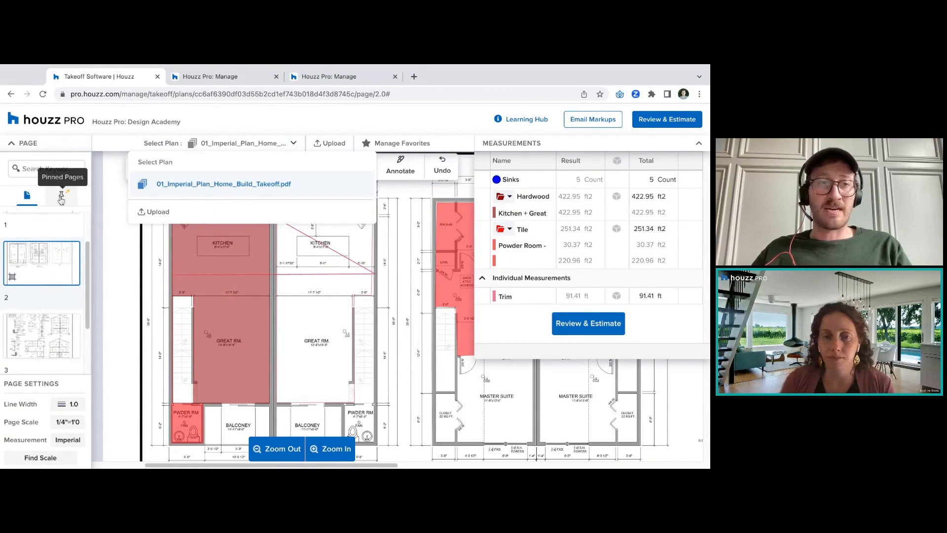
{"action": "left_click", "coordinate": [314, 134]}
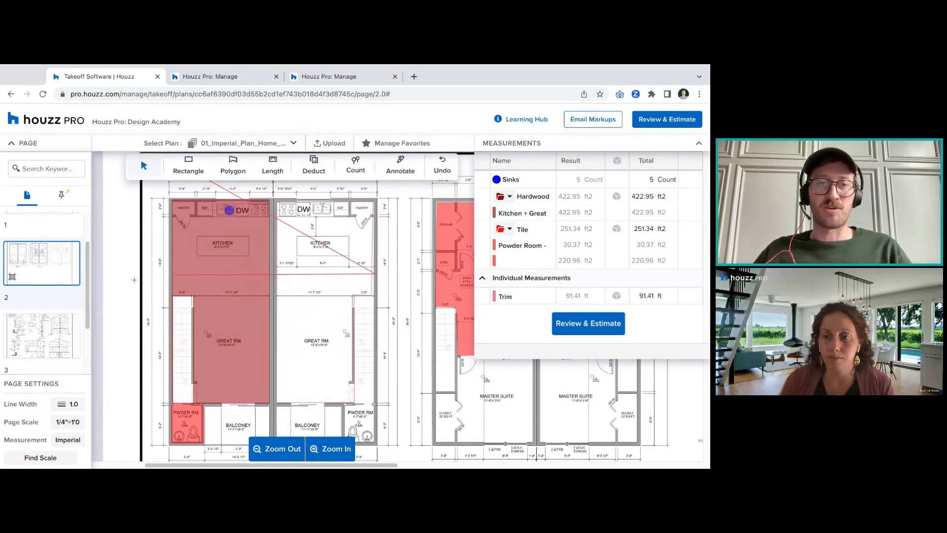
{"action": "left_click", "coordinate": [56, 459]}
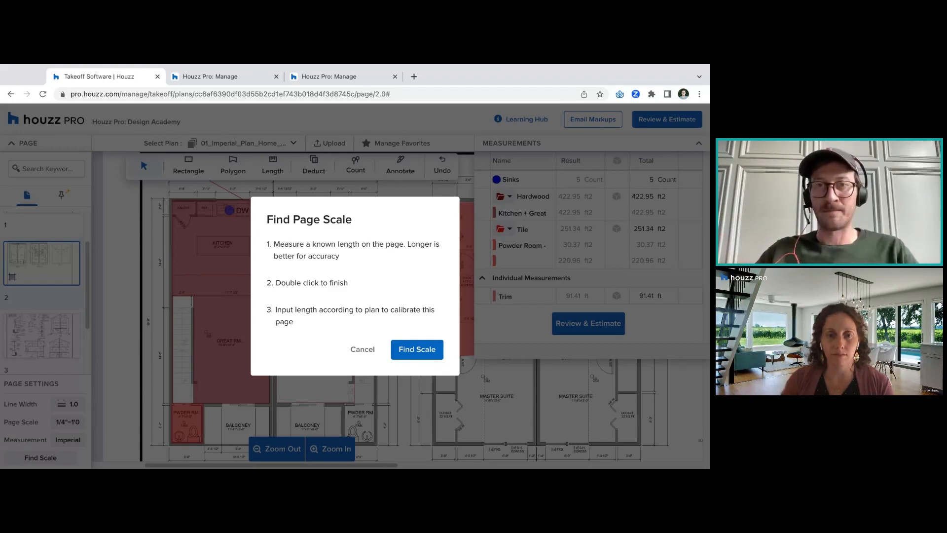
{"action": "left_click", "coordinate": [363, 350]}
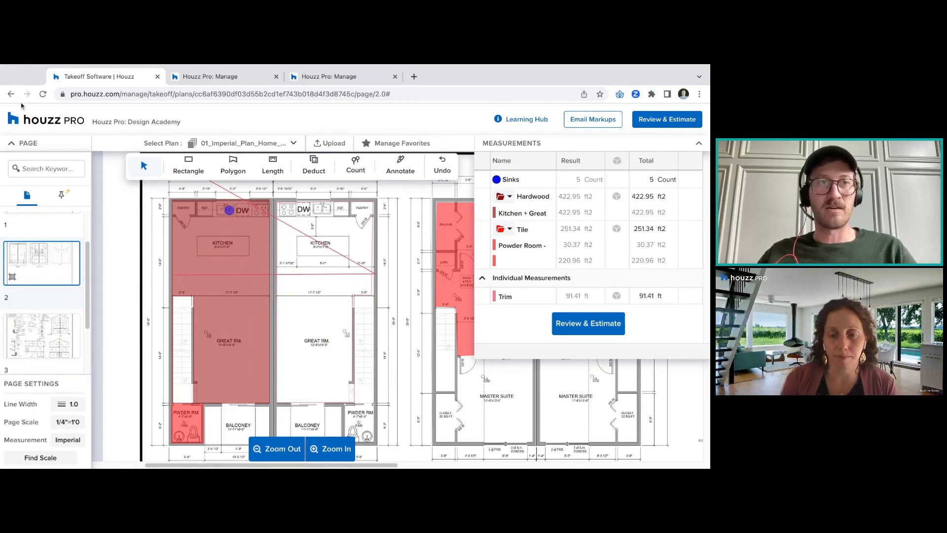
Review the takeoff summary of flooring, trim and sink quantities, and return to the plan
{"action": "left_click", "coordinate": [588, 324]}
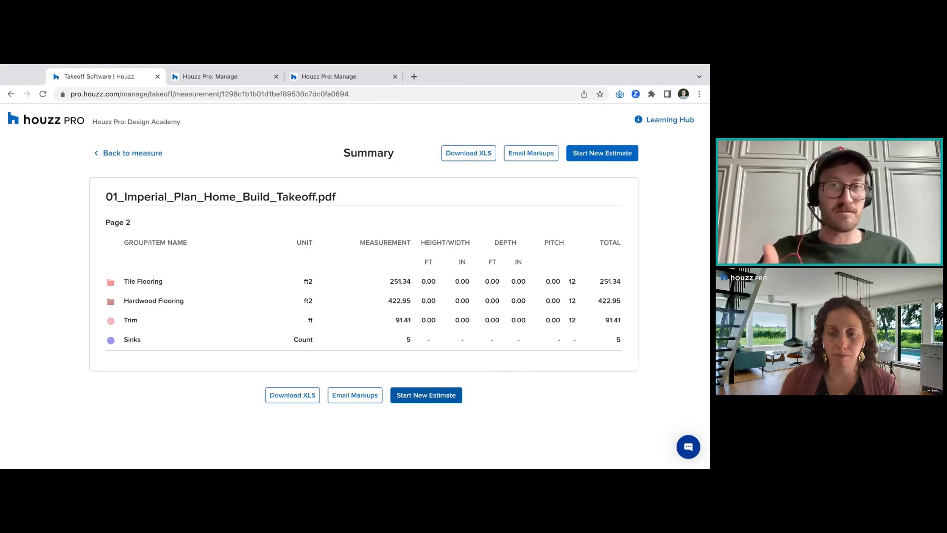
{"action": "left_click", "coordinate": [130, 159]}
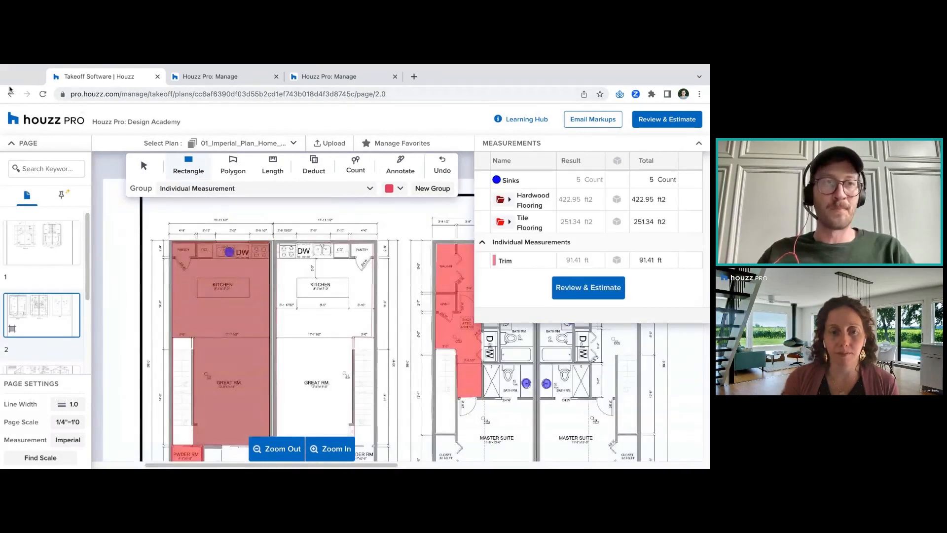
Close the takeoff and open the Time & Expenses page
{"action": "left_click", "coordinate": [157, 77]}
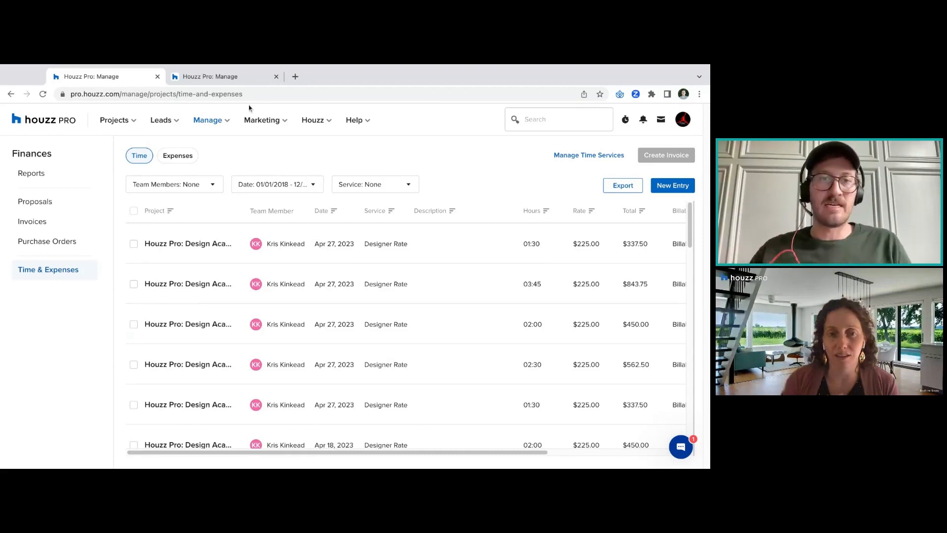
{"action": "left_click", "coordinate": [207, 120]}
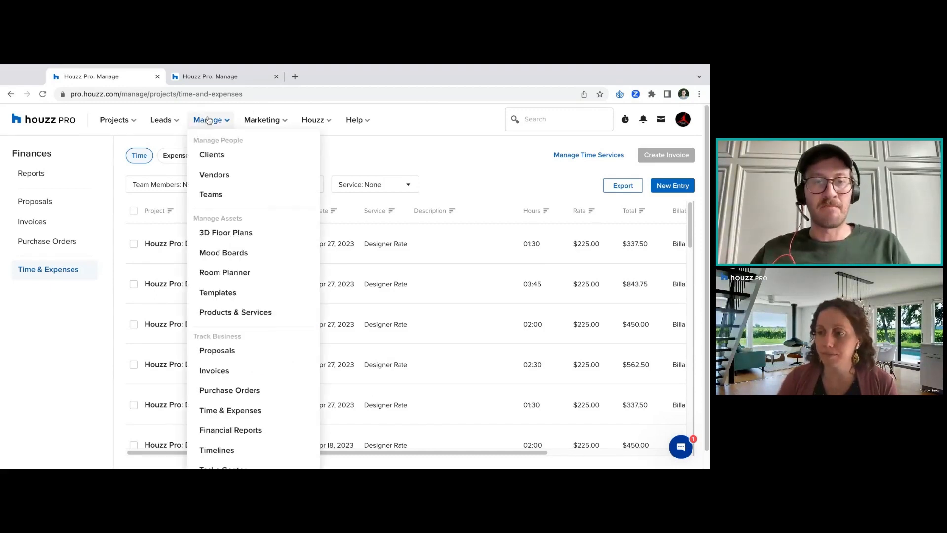
{"action": "left_click", "coordinate": [245, 416]}
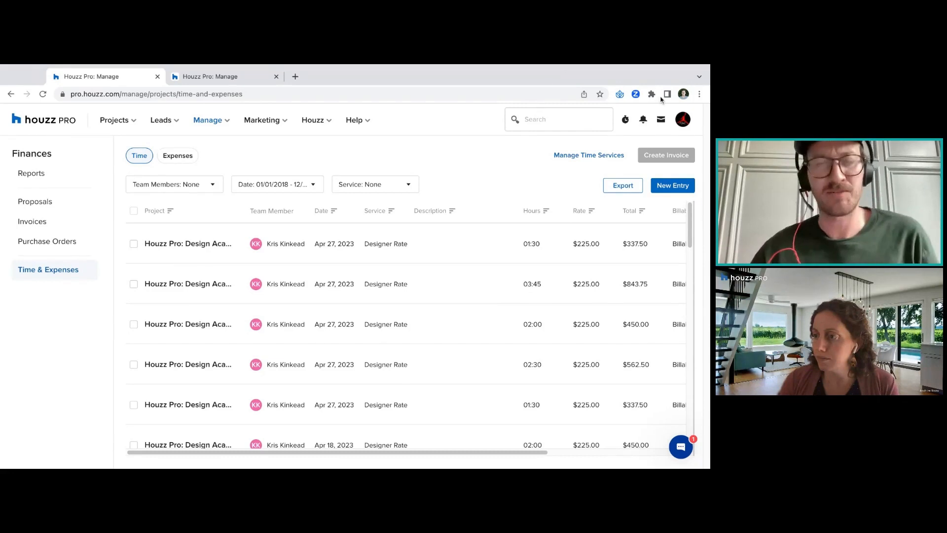
Open a new stopwatch and select Houzz Pro: Design Academy as its project
{"action": "left_click", "coordinate": [624, 119]}
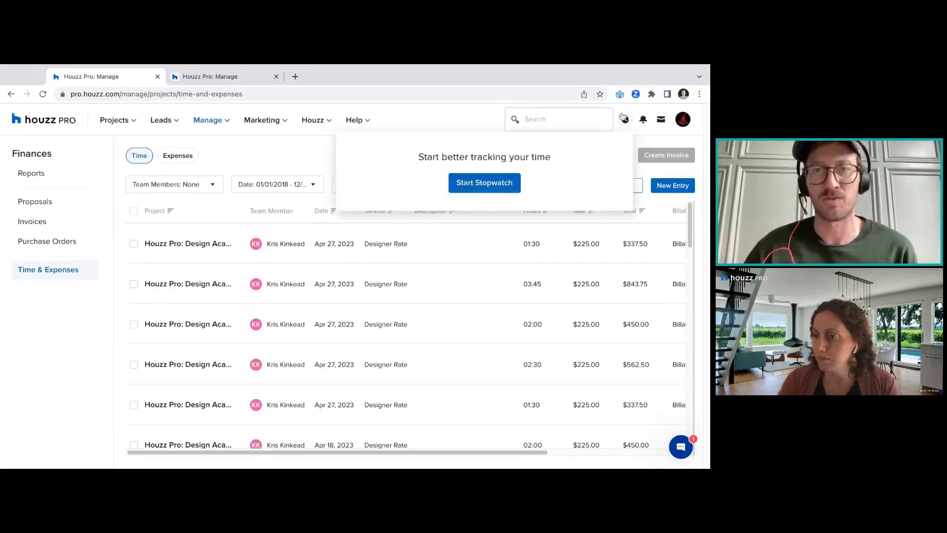
{"action": "left_click", "coordinate": [642, 131]}
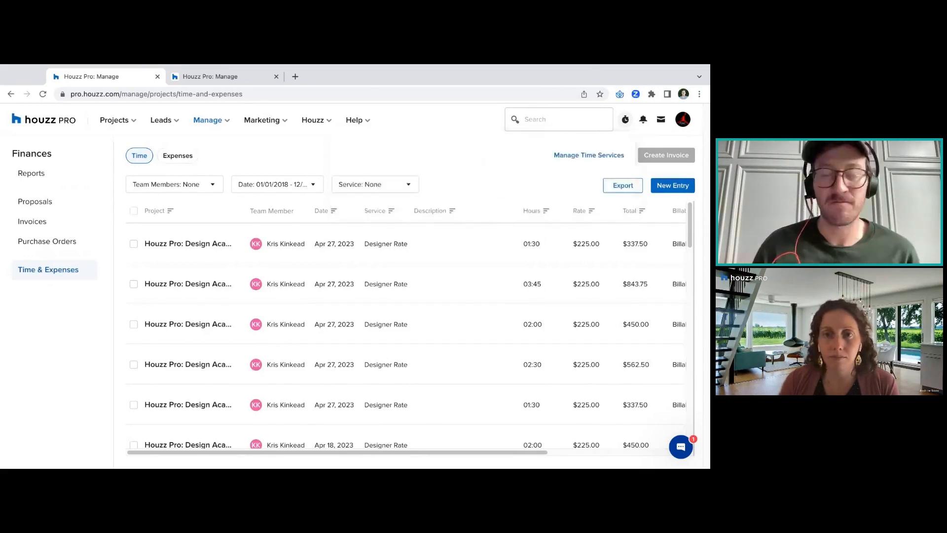
{"action": "left_click", "coordinate": [625, 119]}
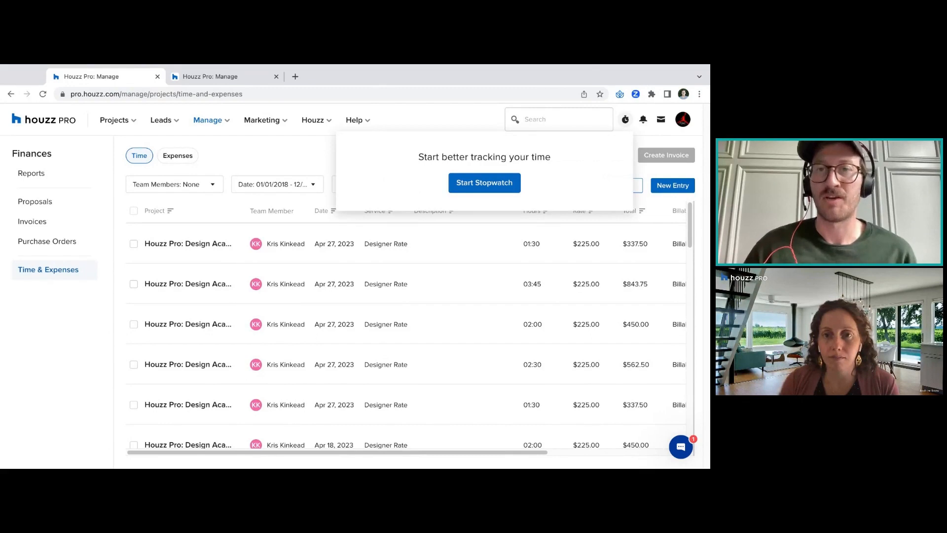
{"action": "left_click", "coordinate": [485, 182]}
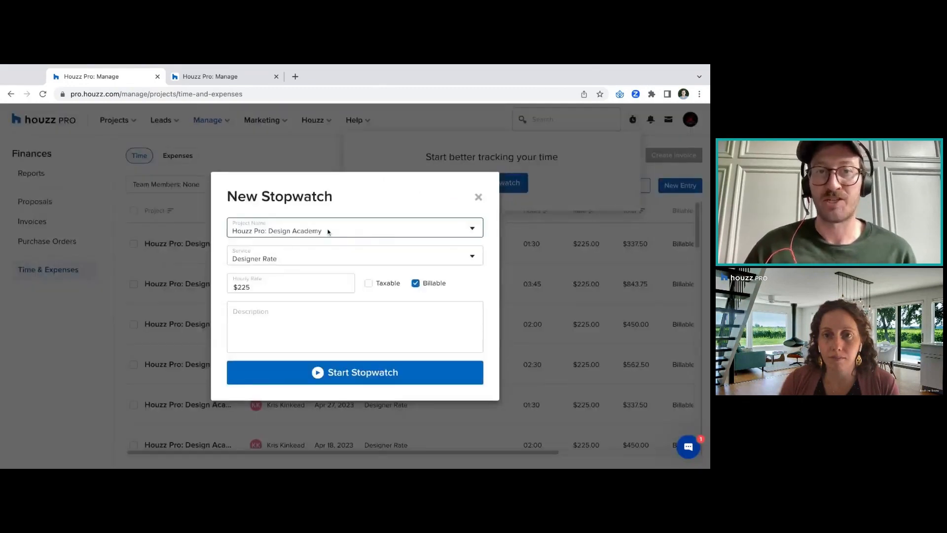
{"action": "left_click", "coordinate": [331, 264]}
{"action": "left_click", "coordinate": [360, 238]}
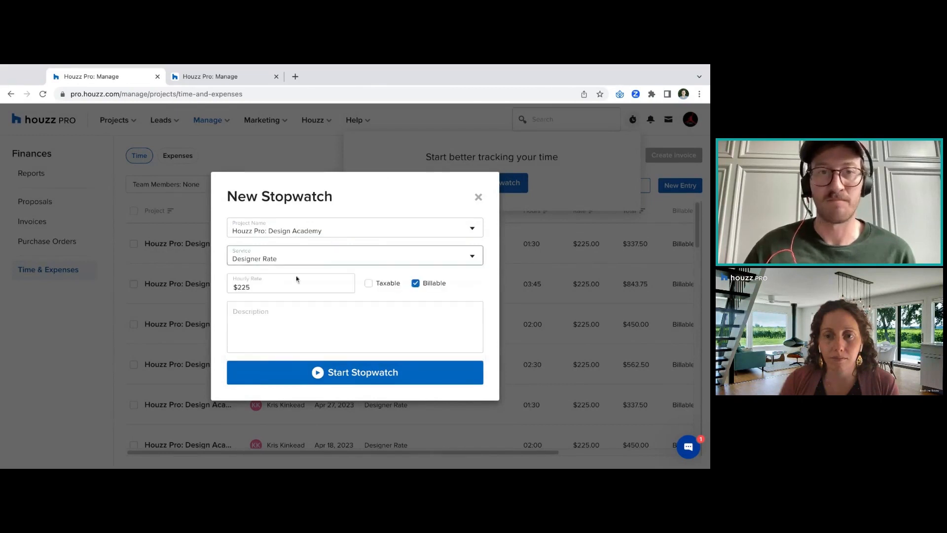
Choose Designer Rate as the stopwatch's service and close the stopwatch without starting it
{"action": "left_click", "coordinate": [270, 252]}
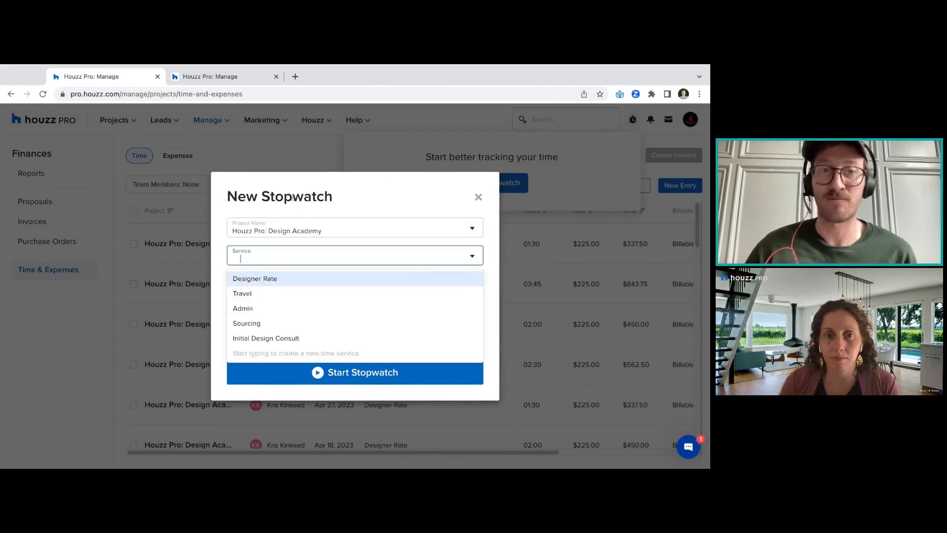
{"action": "left_click", "coordinate": [260, 279]}
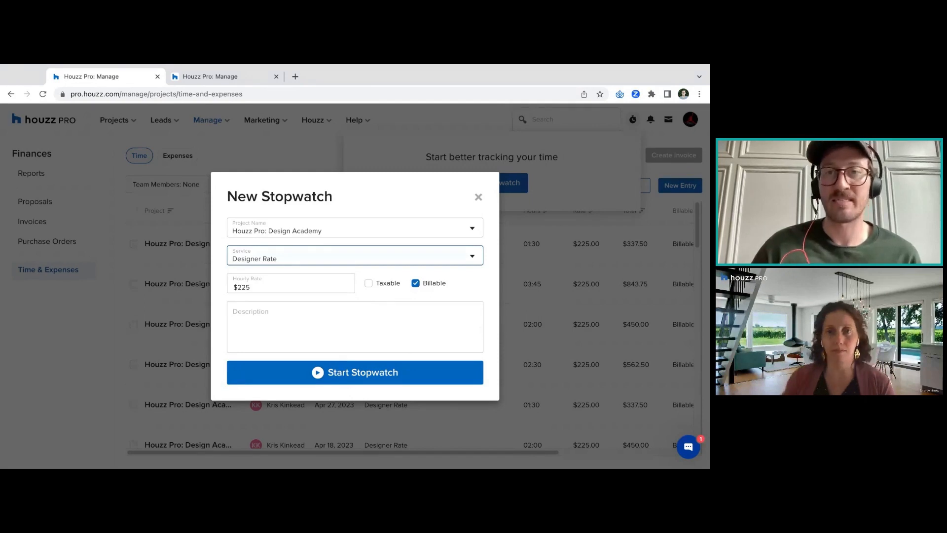
{"action": "left_click", "coordinate": [207, 258]}
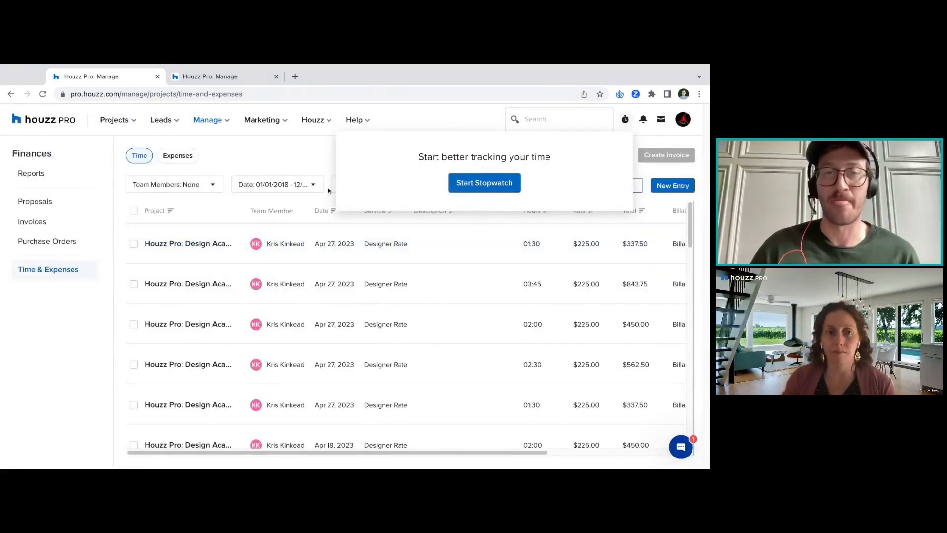
{"action": "left_click", "coordinate": [302, 163]}
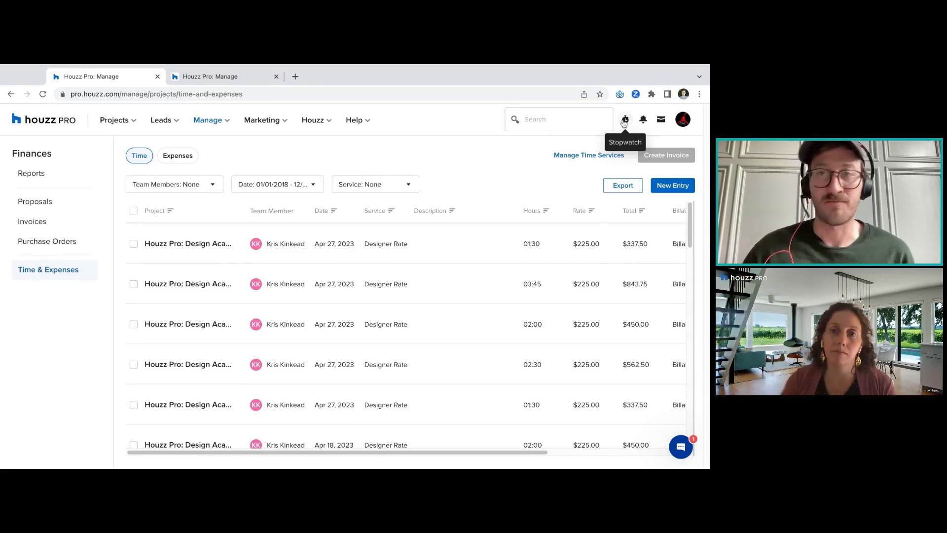
Create a time entry for Houzz Pro: Design Academy with the second listed team member and the Designer Rate service
{"action": "left_click", "coordinate": [671, 190]}
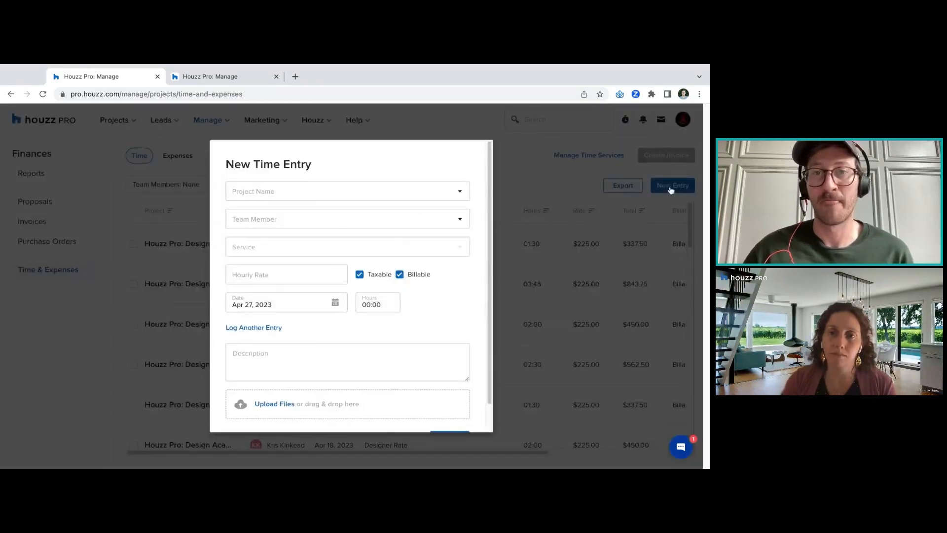
{"action": "left_click", "coordinate": [464, 191]}
{"action": "left_click", "coordinate": [445, 221]}
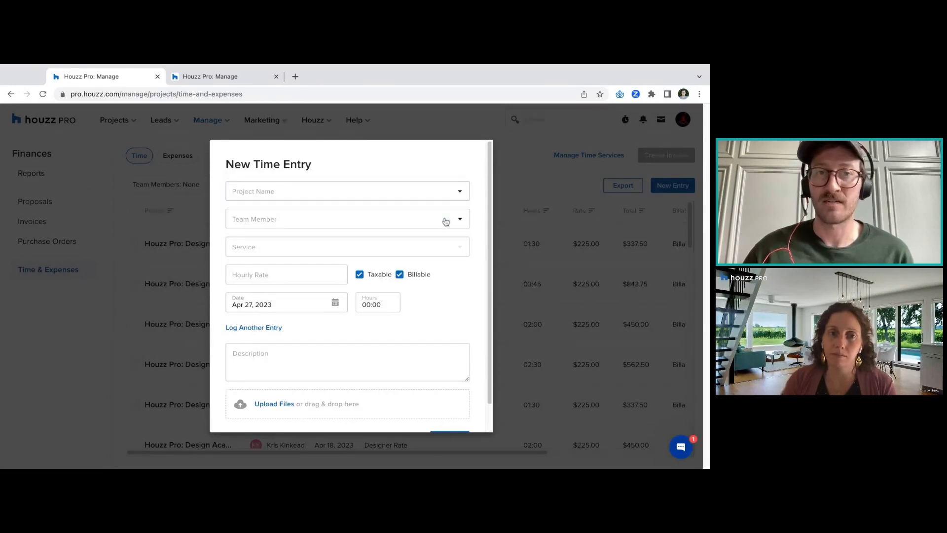
{"action": "left_click", "coordinate": [444, 220]}
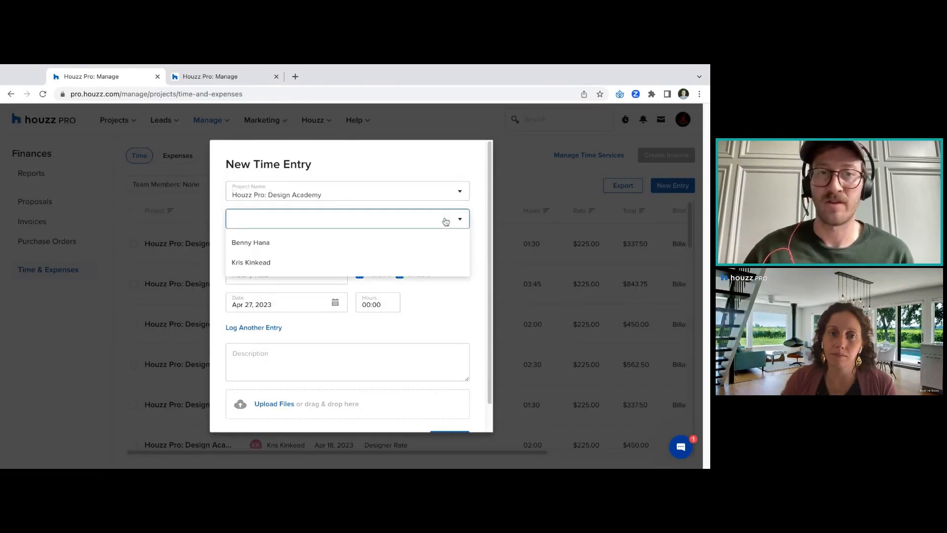
{"action": "left_click", "coordinate": [428, 264]}
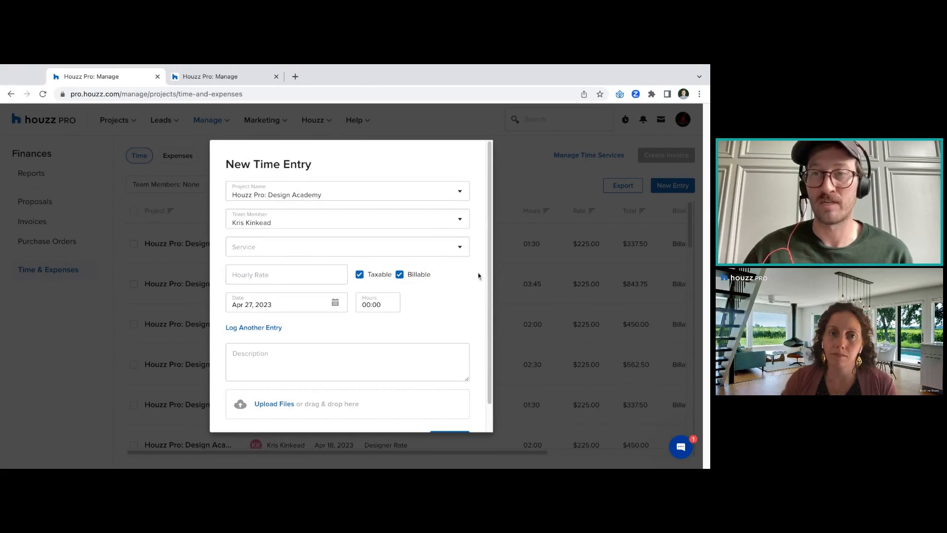
{"action": "left_click", "coordinate": [357, 251]}
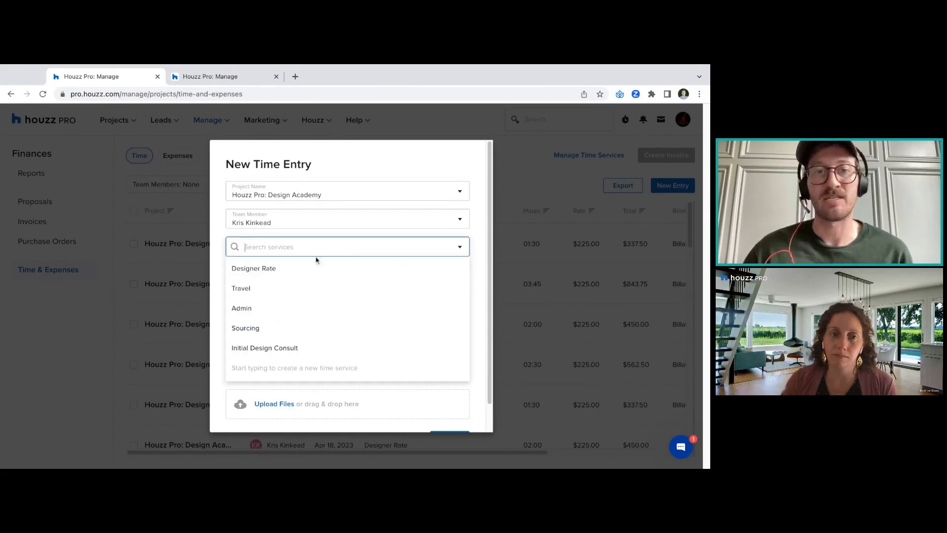
{"action": "left_click", "coordinate": [255, 268]}
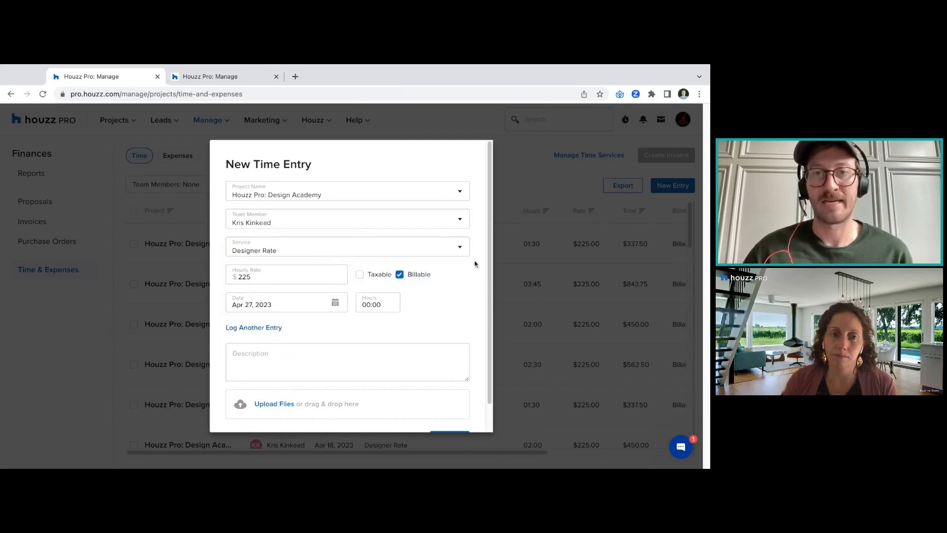
Set the time entry's hours to 02:00 and view its date choices
{"action": "scroll", "coordinate": [484, 272], "scroll_direction": "down", "scroll_amount": 1}
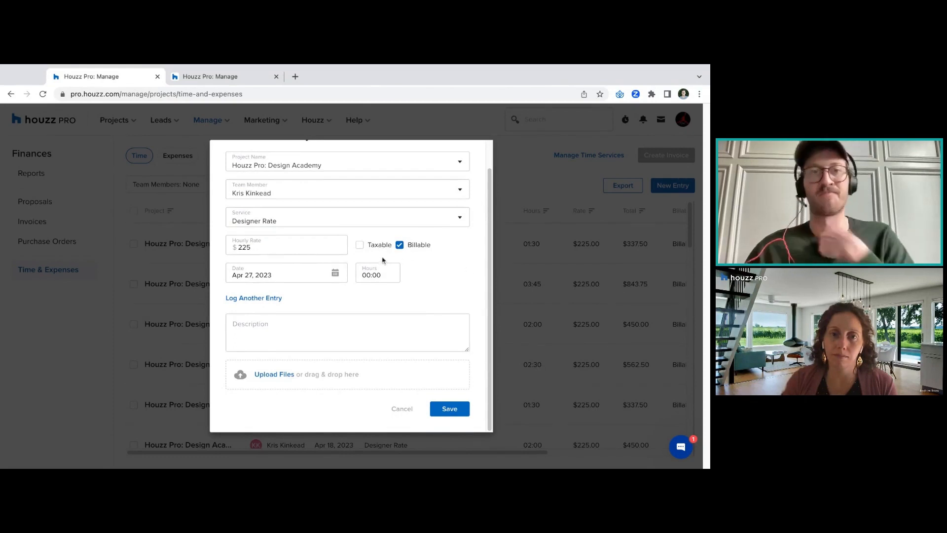
{"action": "left_click", "coordinate": [371, 276]}
{"action": "type", "text": "2"}
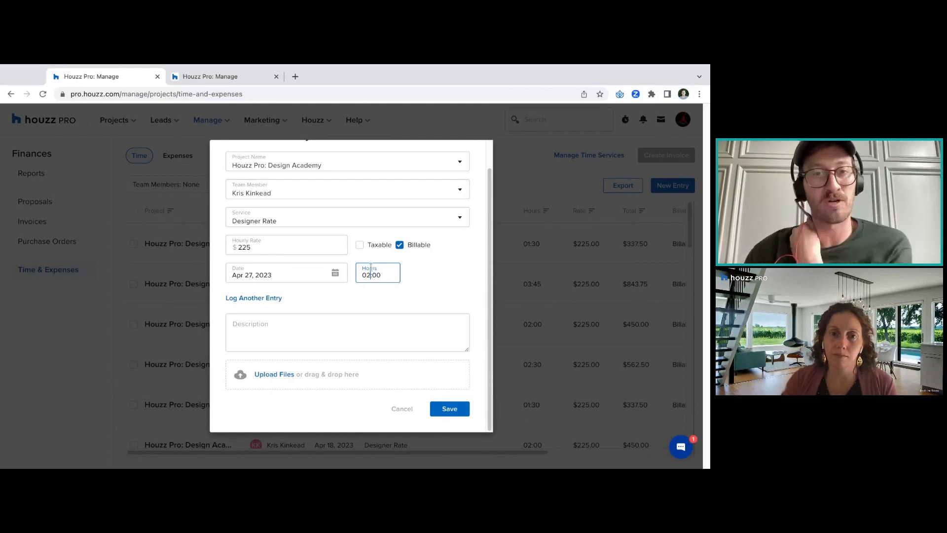
{"action": "left_click", "coordinate": [329, 272]}
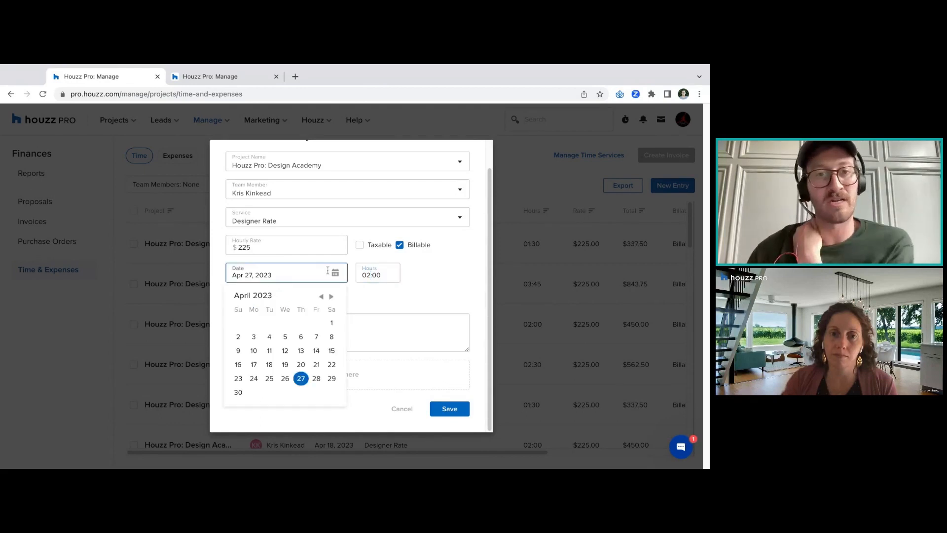
{"action": "left_click", "coordinate": [379, 315]}
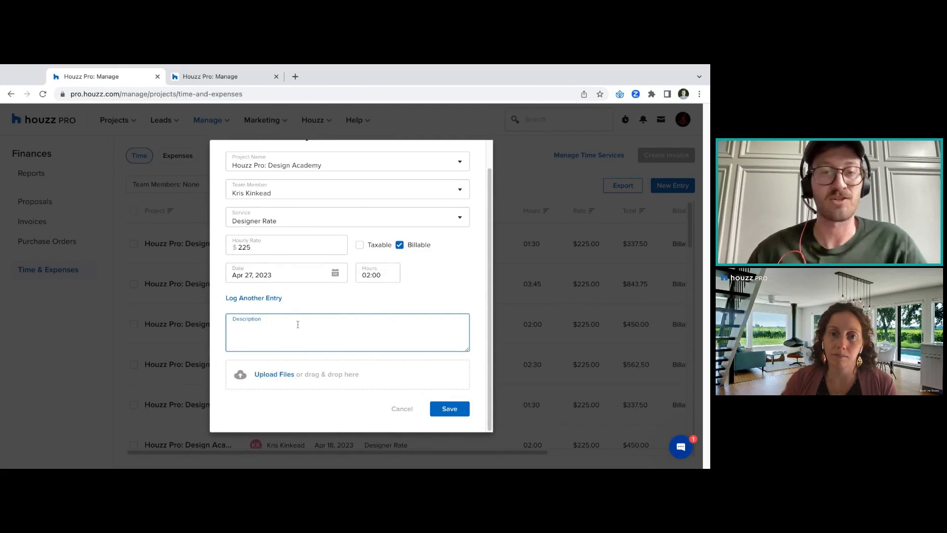
Try logging two additional dated lines in the time entry, removing the last one, and cancel the whole entry
{"action": "left_click", "coordinate": [274, 299]}
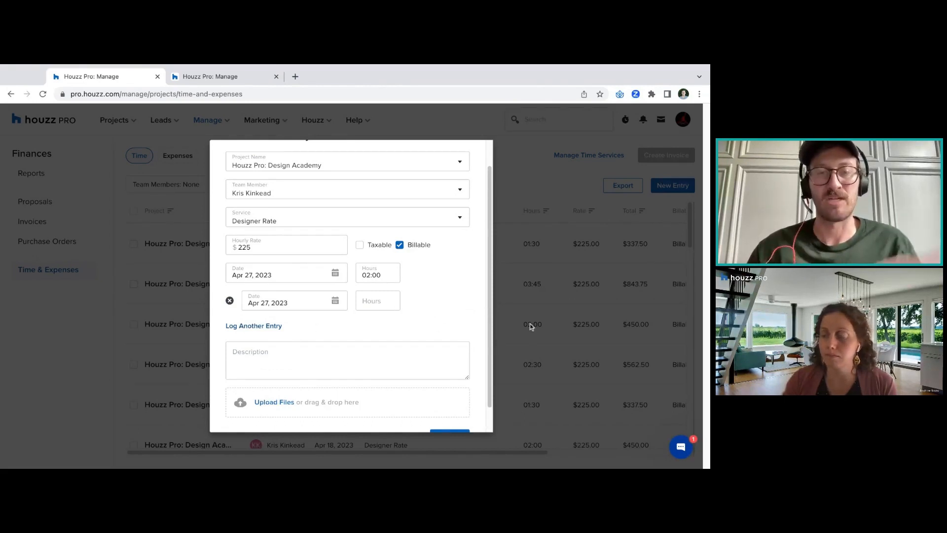
{"action": "scroll", "coordinate": [346, 287], "scroll_direction": "up", "scroll_amount": 2}
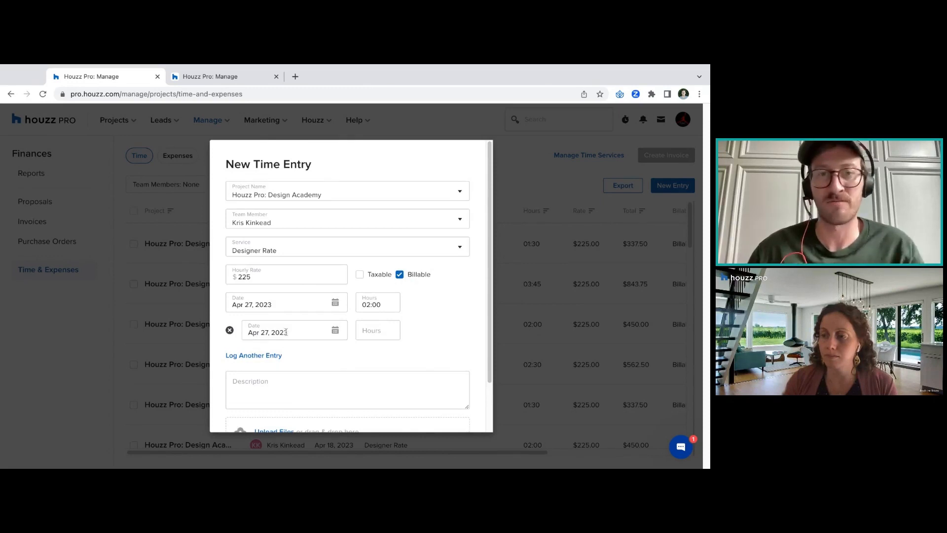
{"action": "left_click", "coordinate": [255, 356]}
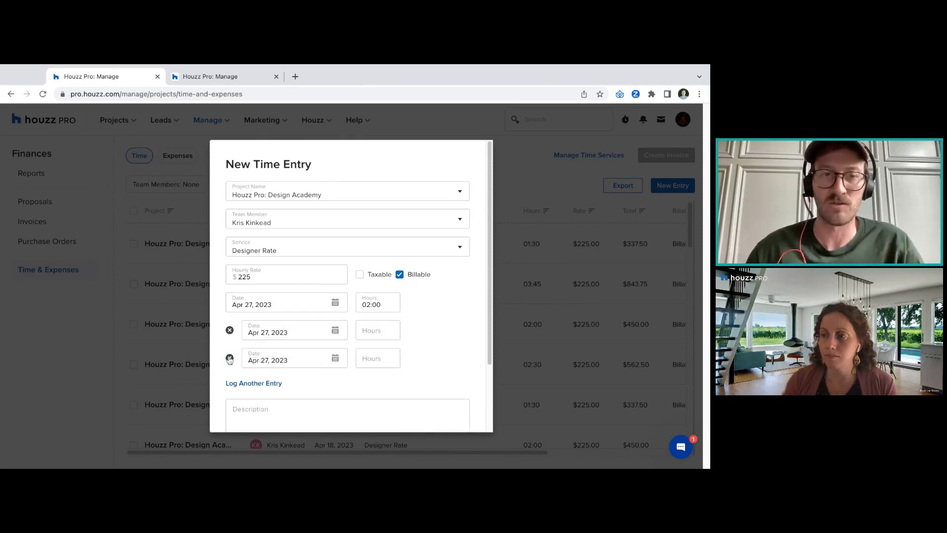
{"action": "left_click", "coordinate": [230, 358]}
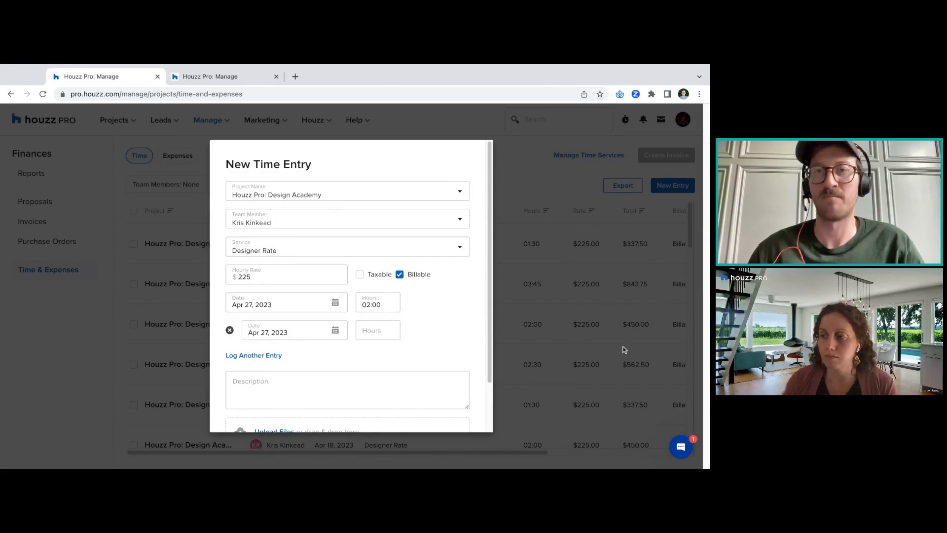
{"action": "scroll", "coordinate": [485, 360], "scroll_direction": "down", "scroll_amount": 3}
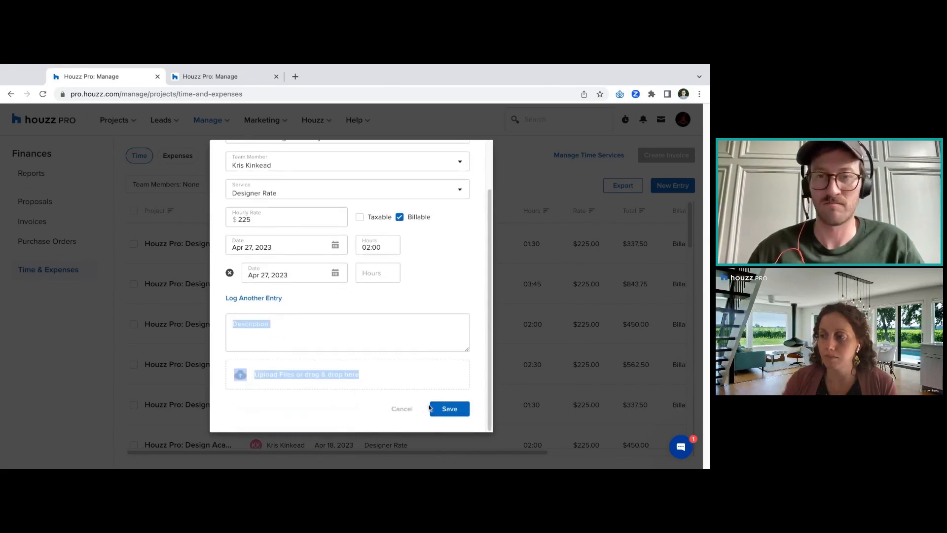
{"action": "left_click", "coordinate": [406, 409]}
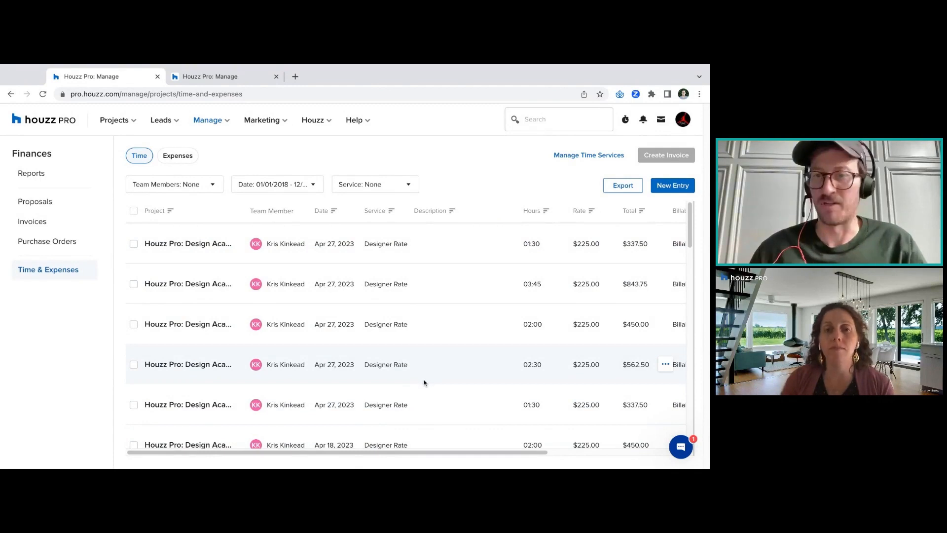
View the team member choices in a blank time entry and cancel it
{"action": "left_click", "coordinate": [674, 186]}
{"action": "left_click", "coordinate": [332, 217]}
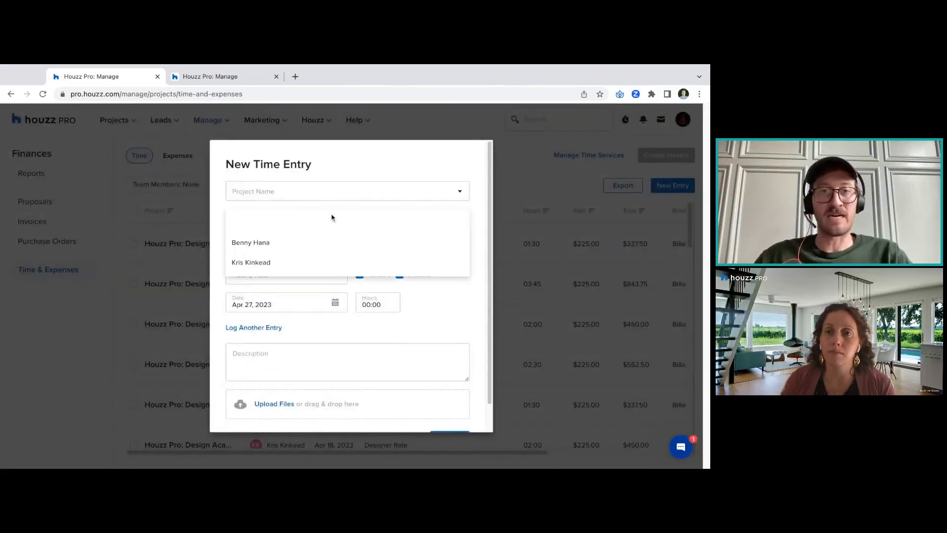
{"action": "scroll", "coordinate": [492, 424], "scroll_direction": "down", "scroll_amount": 1}
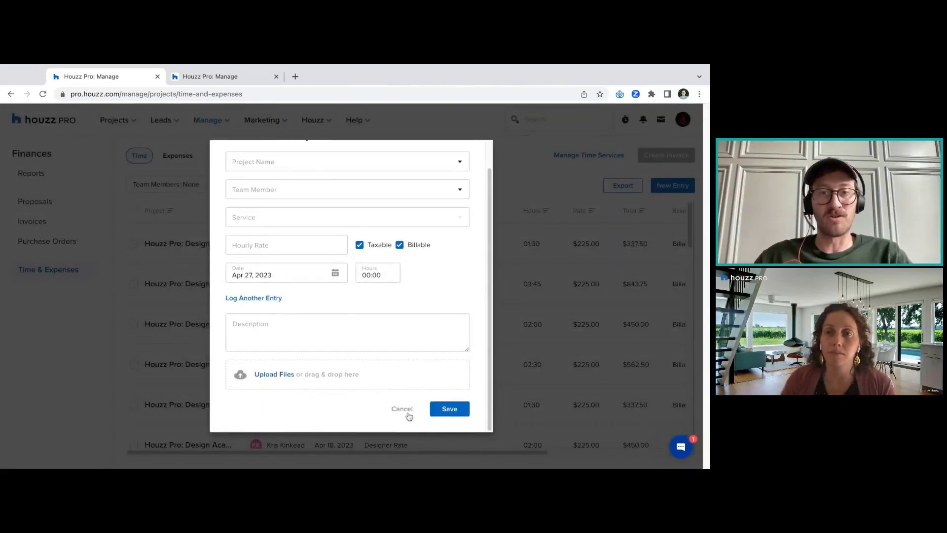
{"action": "left_click", "coordinate": [405, 408]}
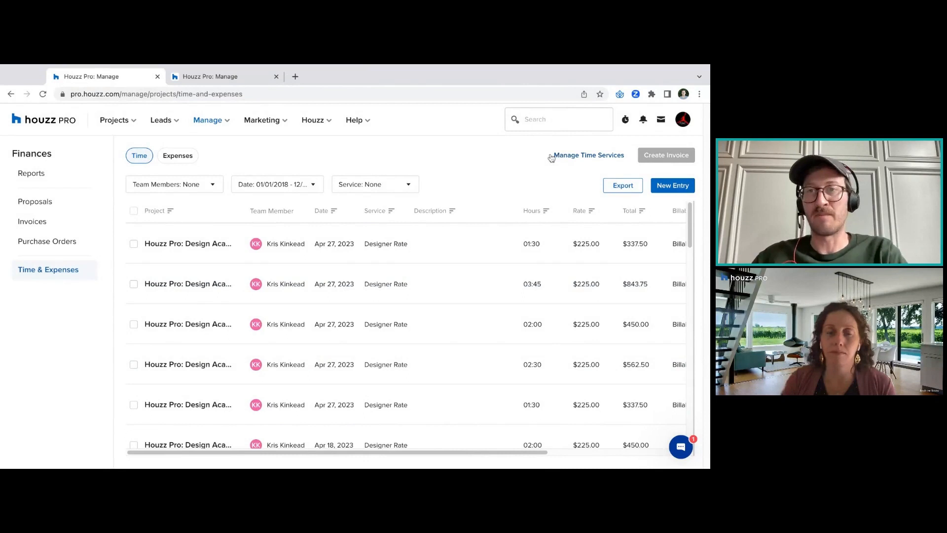
Compare the time services and hourly rates set up for each of the two team members
{"action": "left_click", "coordinate": [589, 155]}
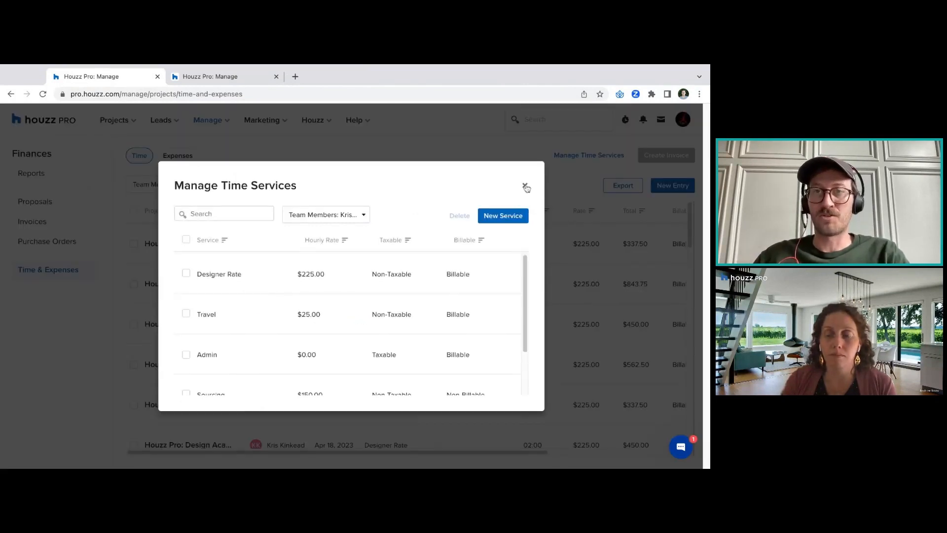
{"action": "left_click", "coordinate": [526, 187]}
{"action": "left_click", "coordinate": [583, 156]}
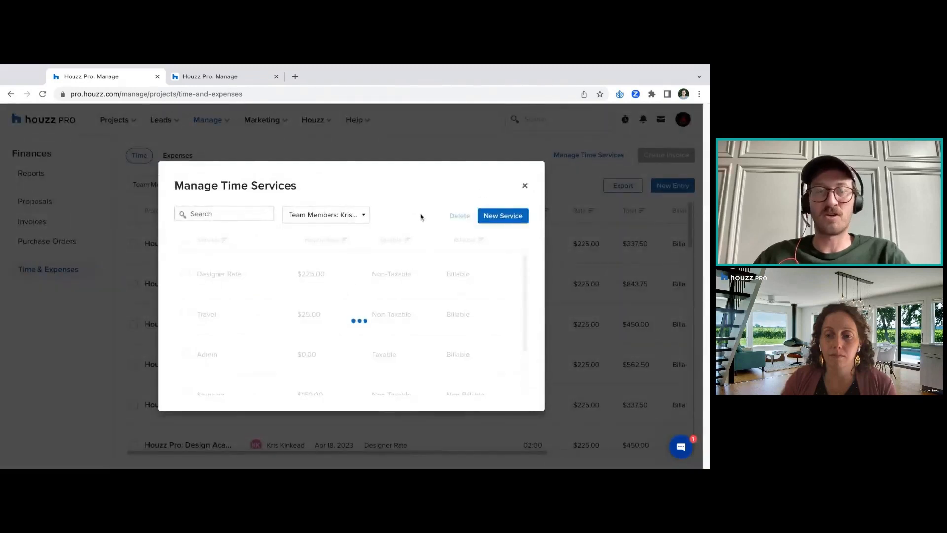
{"action": "left_click", "coordinate": [368, 220]}
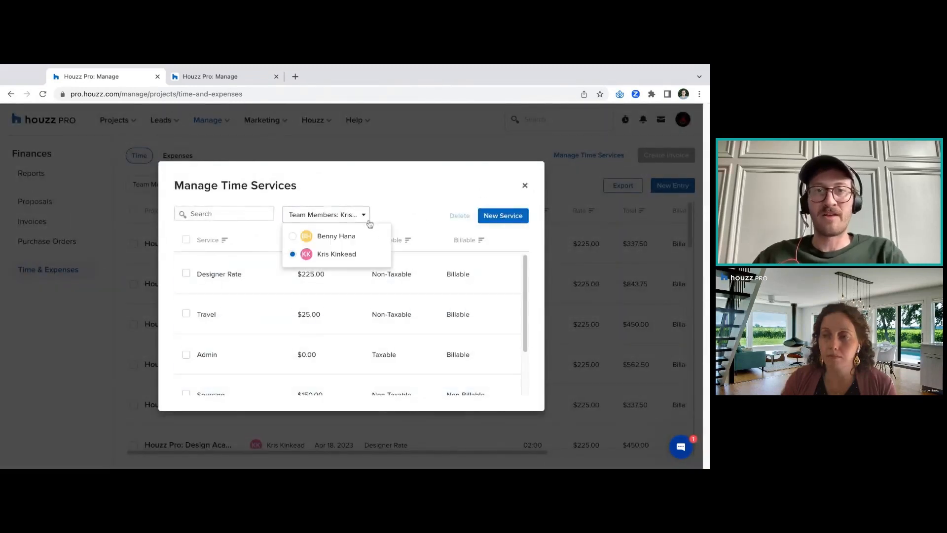
{"action": "left_click", "coordinate": [354, 236]}
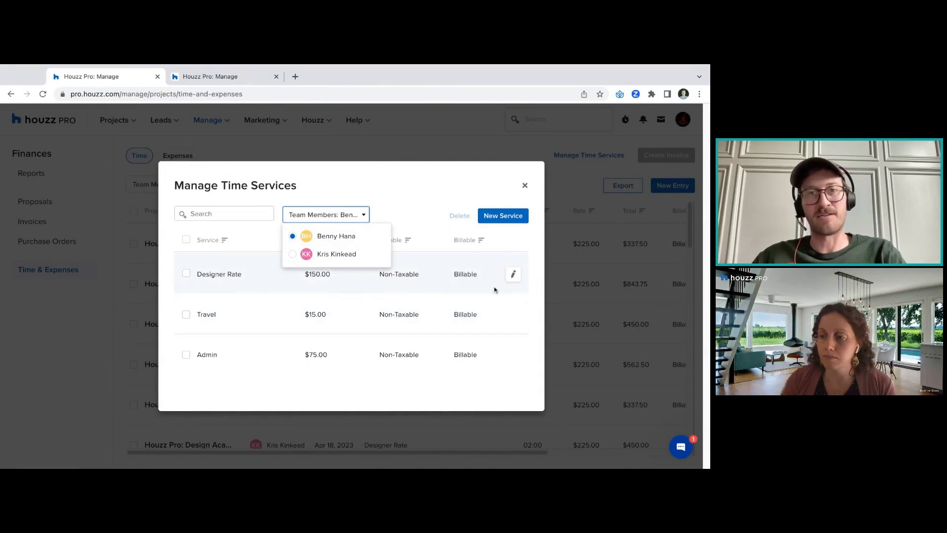
{"action": "left_click", "coordinate": [377, 259]}
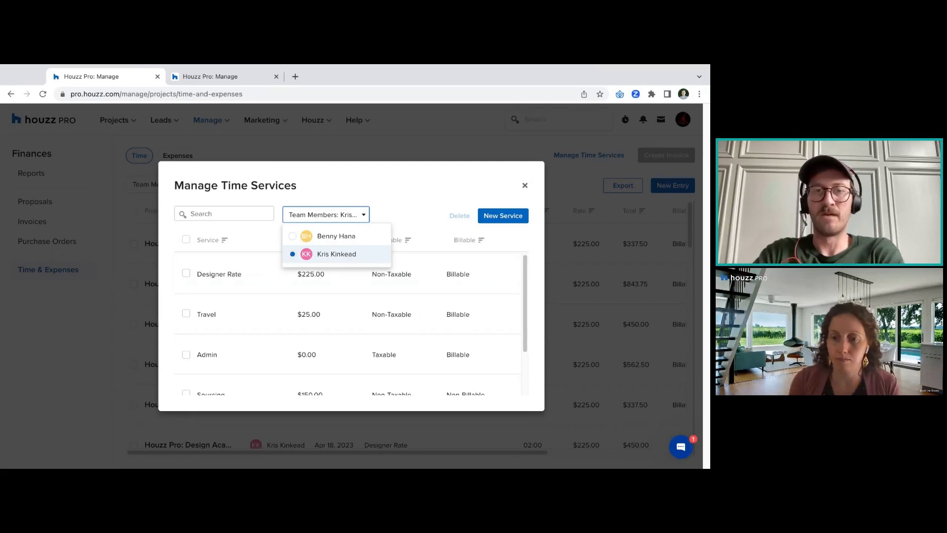
{"action": "left_click", "coordinate": [367, 237]}
{"action": "left_click", "coordinate": [360, 253]}
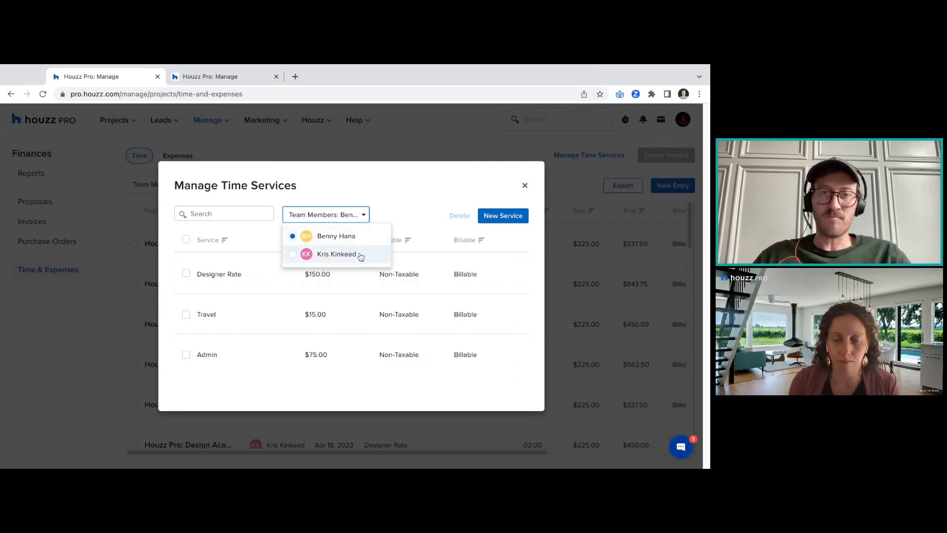
{"action": "left_click", "coordinate": [426, 205]}
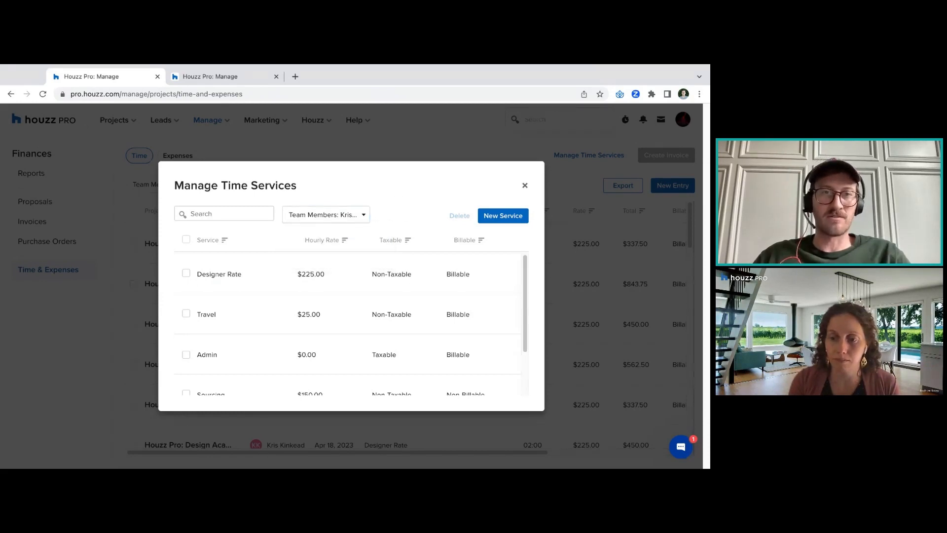
Try changing the Designer Rate service's hourly rate to $250, view its icon choices, cancel the edit and close the time services
{"action": "left_click", "coordinate": [367, 218]}
{"action": "left_click", "coordinate": [412, 207]}
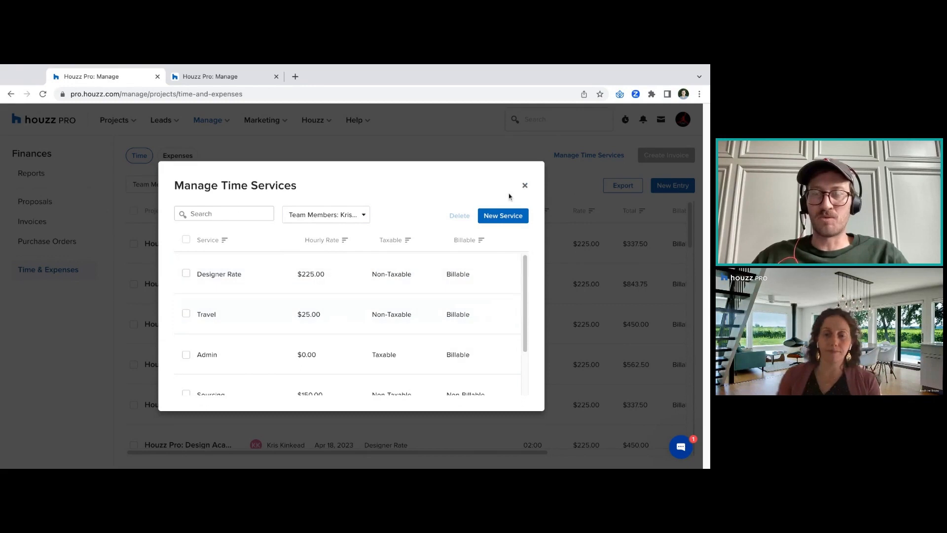
{"action": "left_click", "coordinate": [507, 274]}
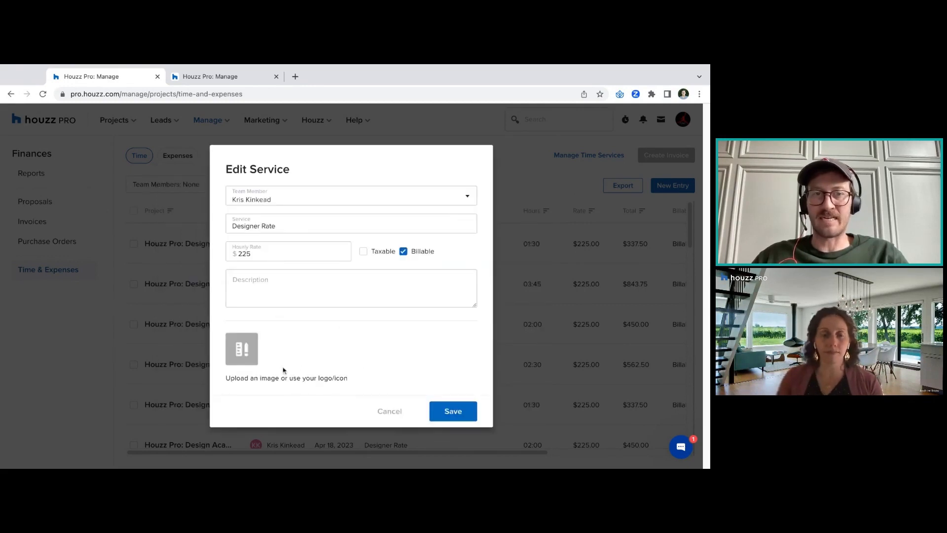
{"action": "double_click", "coordinate": [263, 258]}
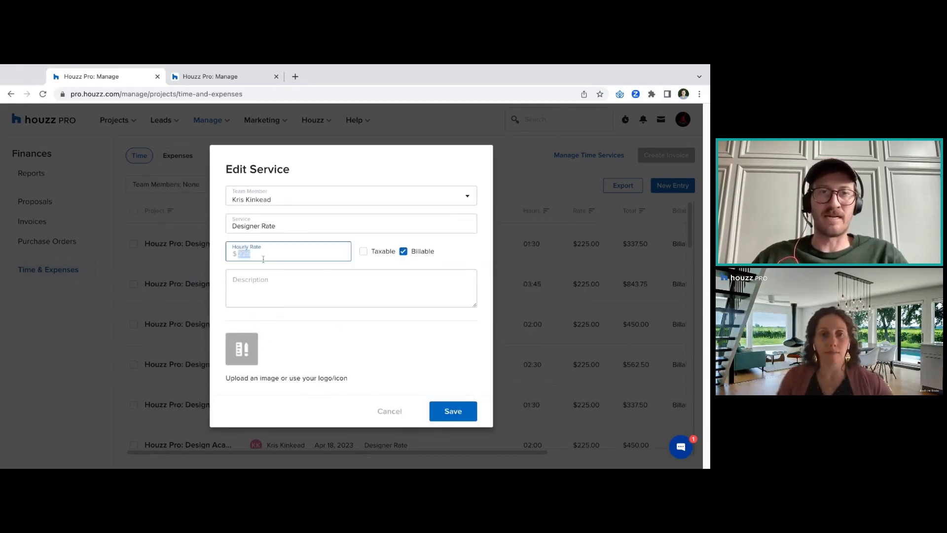
{"action": "type", "text": "250"}
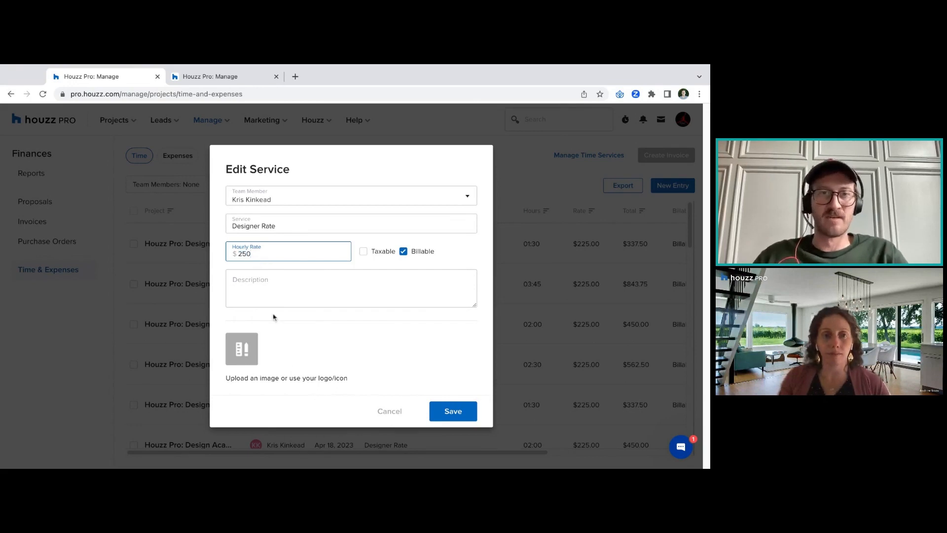
{"action": "key", "text": "Tab"}
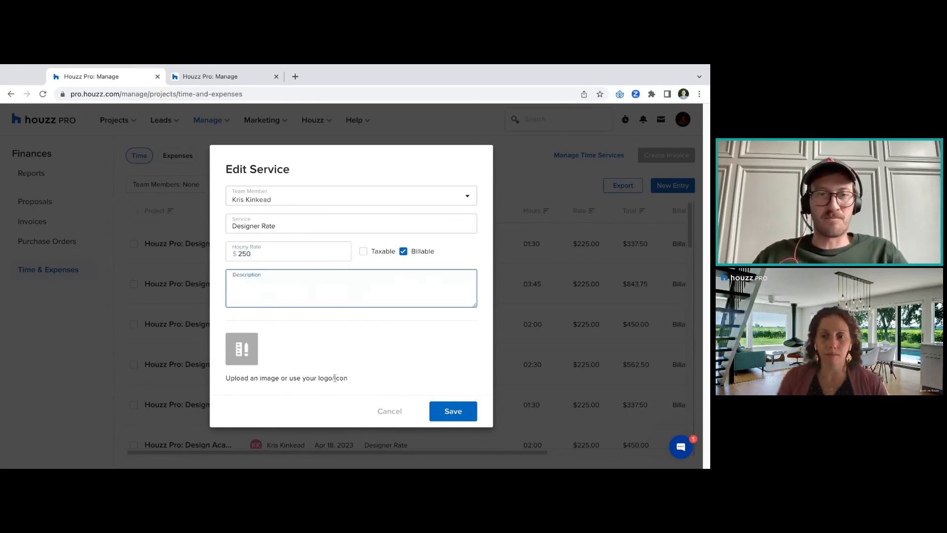
{"action": "left_click", "coordinate": [227, 370]}
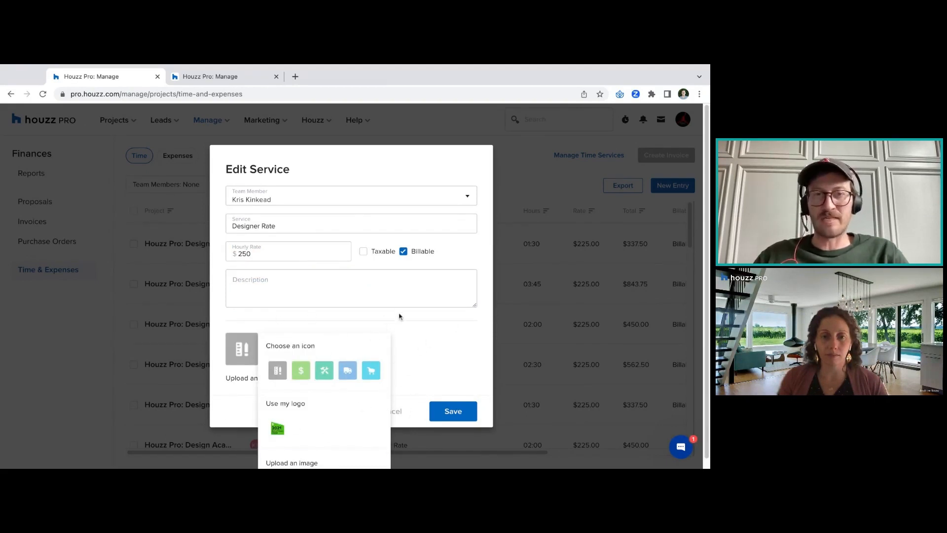
{"action": "left_click", "coordinate": [419, 365]}
{"action": "left_click", "coordinate": [397, 412]}
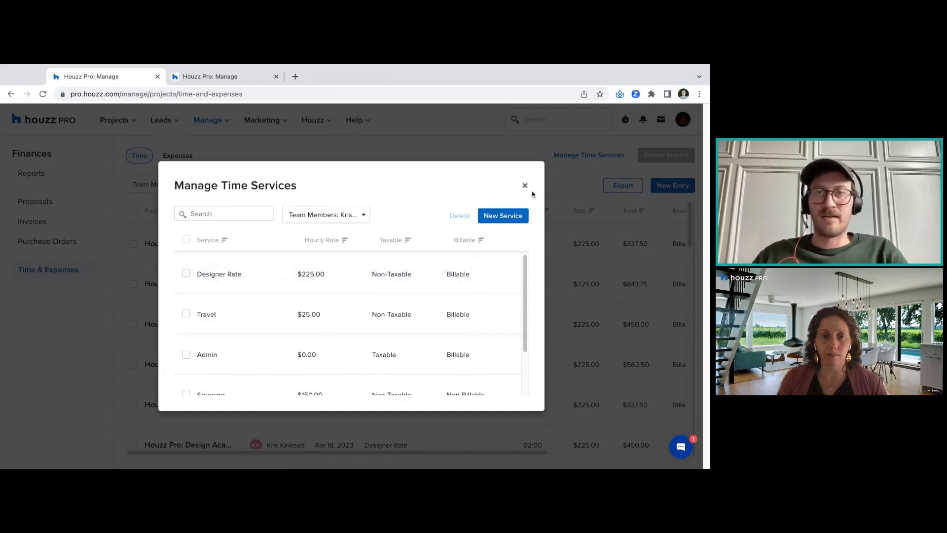
{"action": "left_click", "coordinate": [525, 186]}
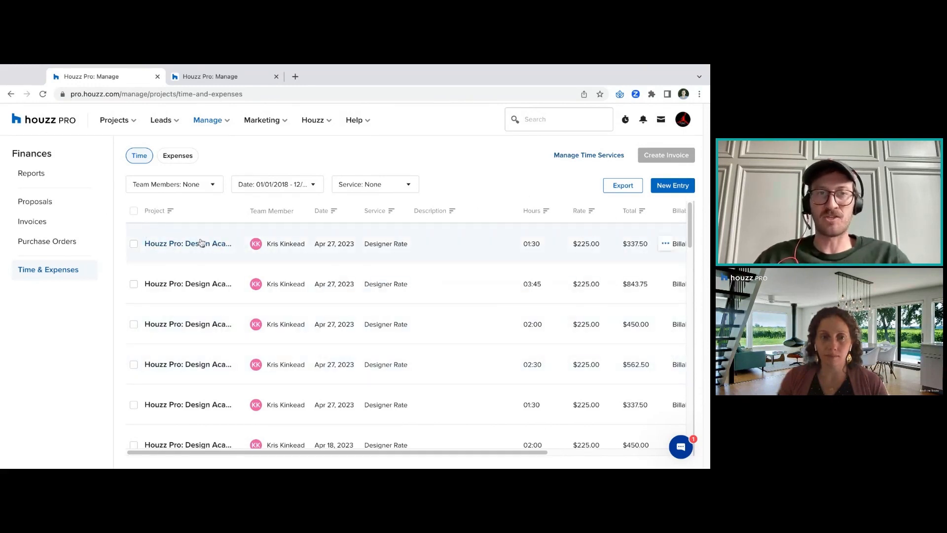
Review the list of expense services with their costs, taxable and billable settings
{"action": "left_click", "coordinate": [172, 154]}
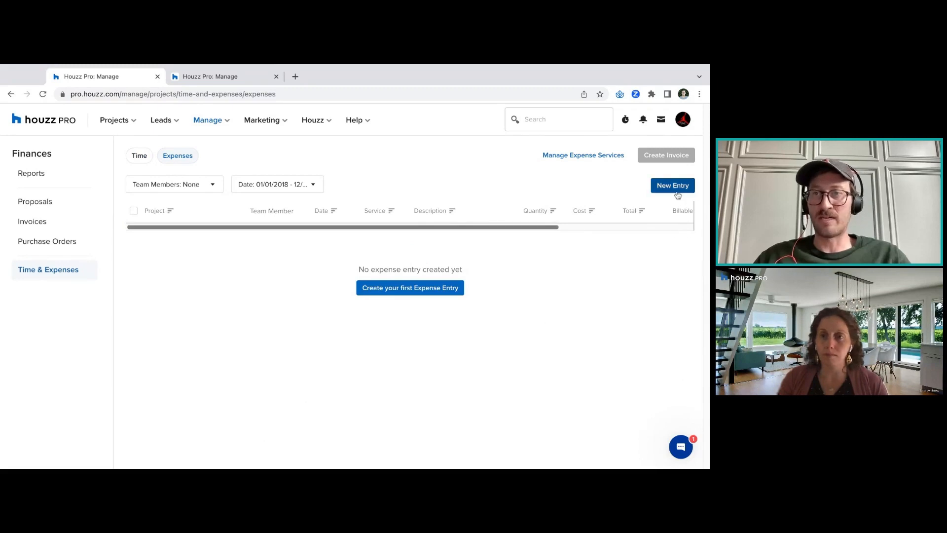
{"action": "left_click", "coordinate": [598, 157]}
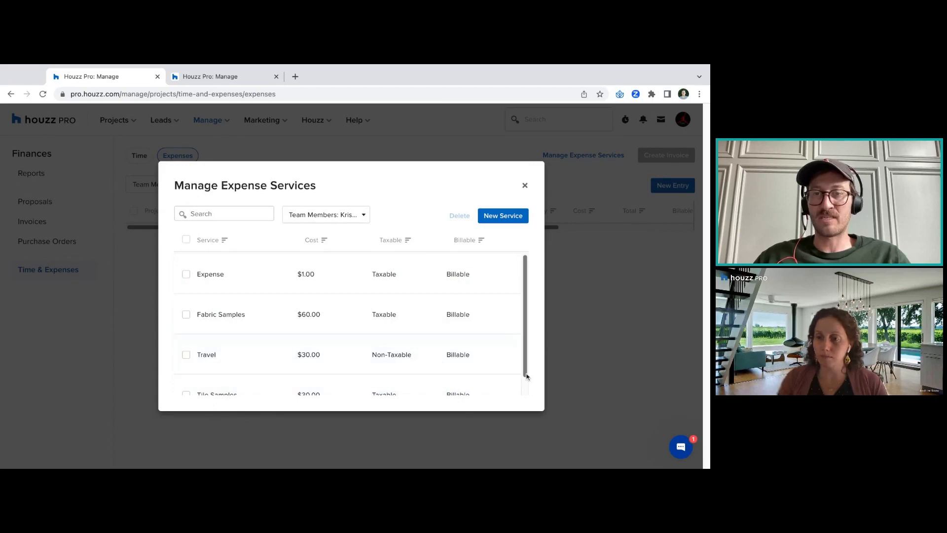
{"action": "scroll", "coordinate": [406, 346], "scroll_direction": "down", "scroll_amount": 1}
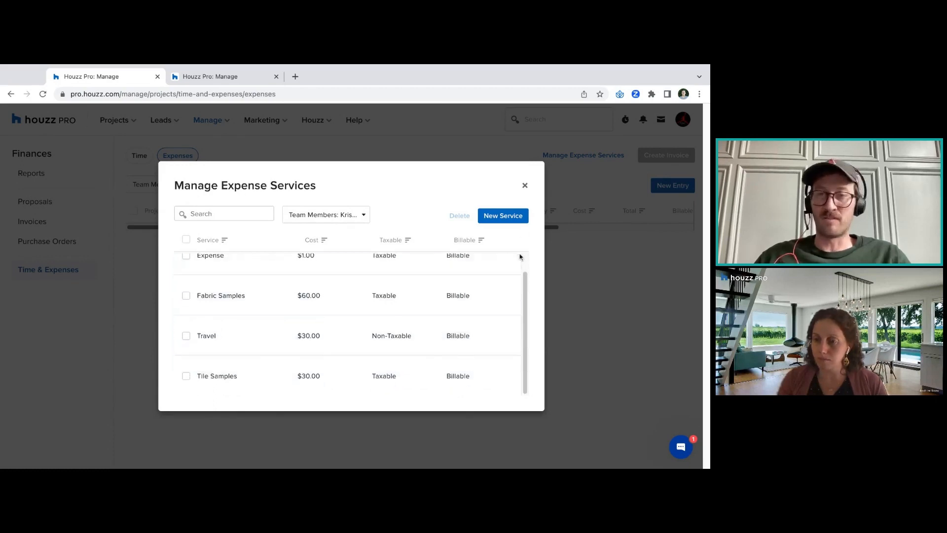
{"action": "scroll", "coordinate": [526, 263], "scroll_direction": "up", "scroll_amount": 1}
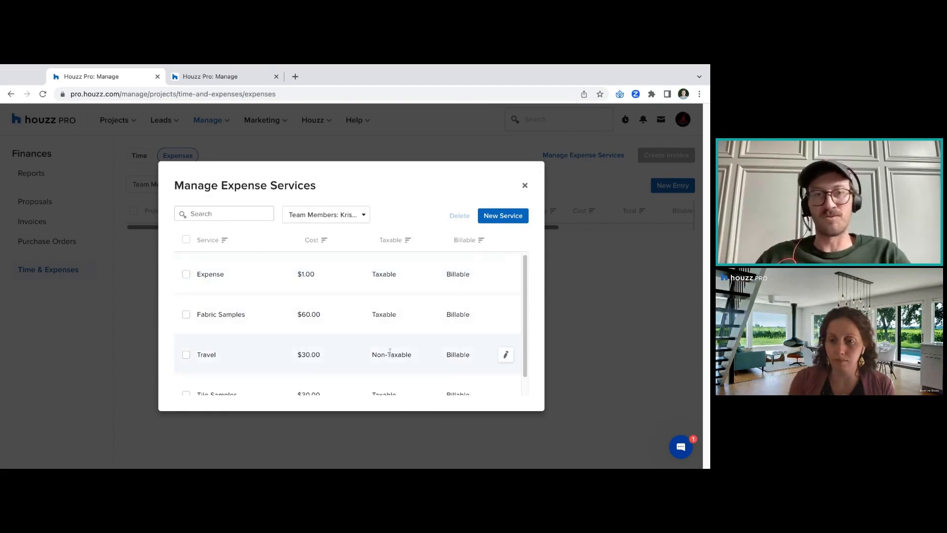
{"action": "left_click", "coordinate": [525, 187]}
View the fields of a blank expense entry, cancel it, and look over the time and expense lists
{"action": "left_click", "coordinate": [664, 186]}
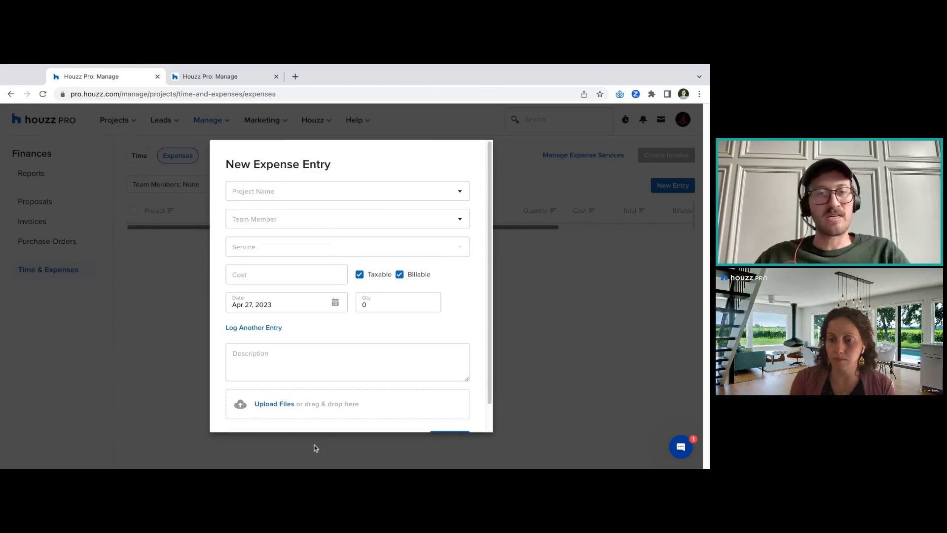
{"action": "scroll", "coordinate": [481, 415], "scroll_direction": "down", "scroll_amount": 2}
{"action": "left_click", "coordinate": [399, 407]}
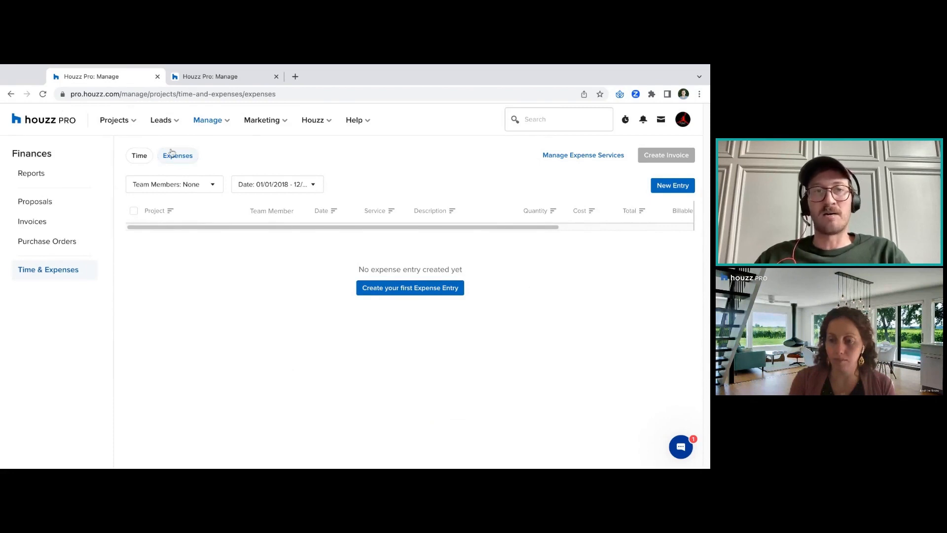
{"action": "left_click", "coordinate": [146, 157]}
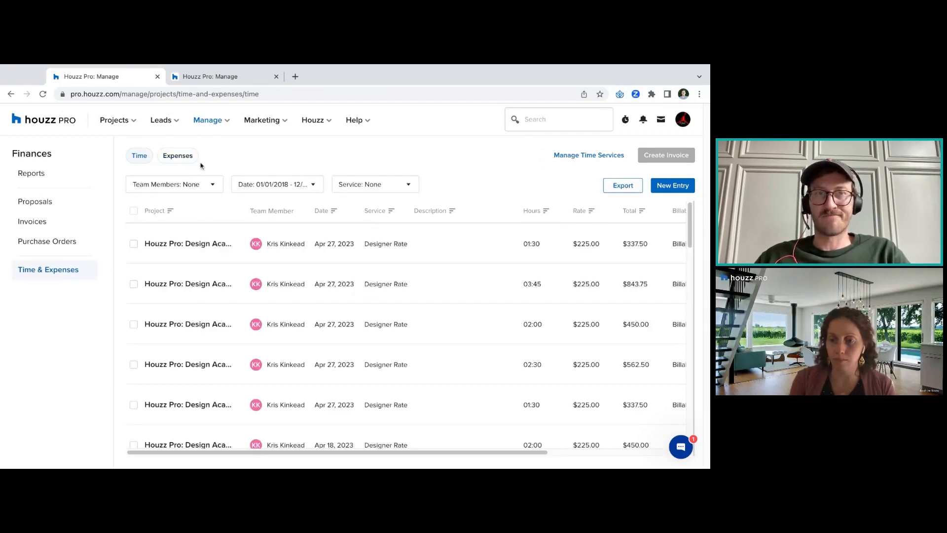
{"action": "left_click", "coordinate": [178, 156]}
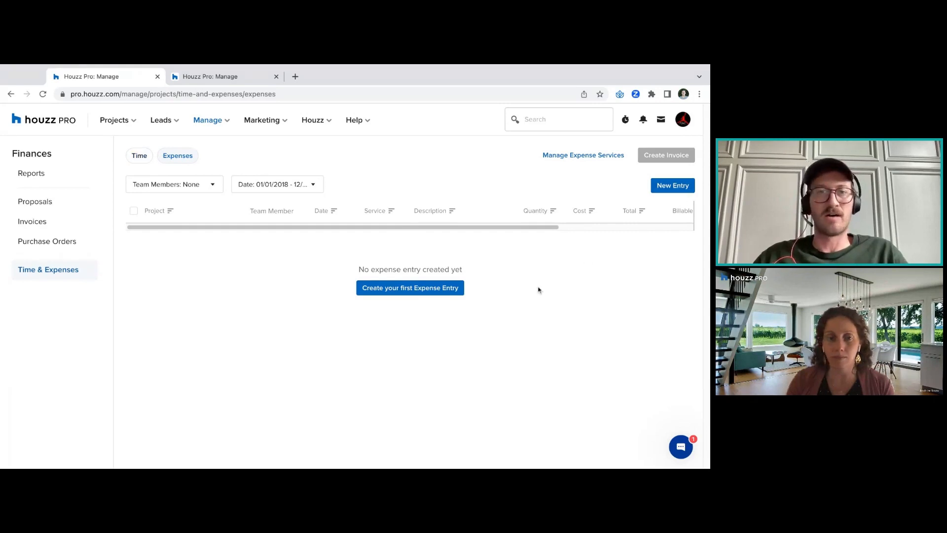
Select the first six time entries, five dated Apr 27 and one Apr 18, 2023, and create an invoice from them
{"action": "left_click", "coordinate": [141, 155]}
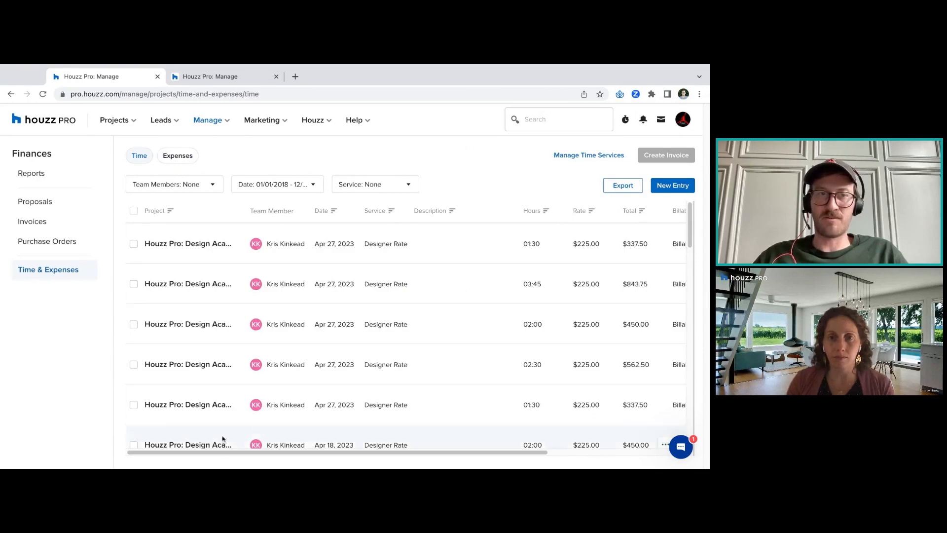
{"action": "left_click", "coordinate": [134, 244]}
{"action": "left_click", "coordinate": [135, 284]}
{"action": "left_click", "coordinate": [132, 325]}
{"action": "left_click", "coordinate": [131, 377]}
{"action": "left_click", "coordinate": [407, 413]}
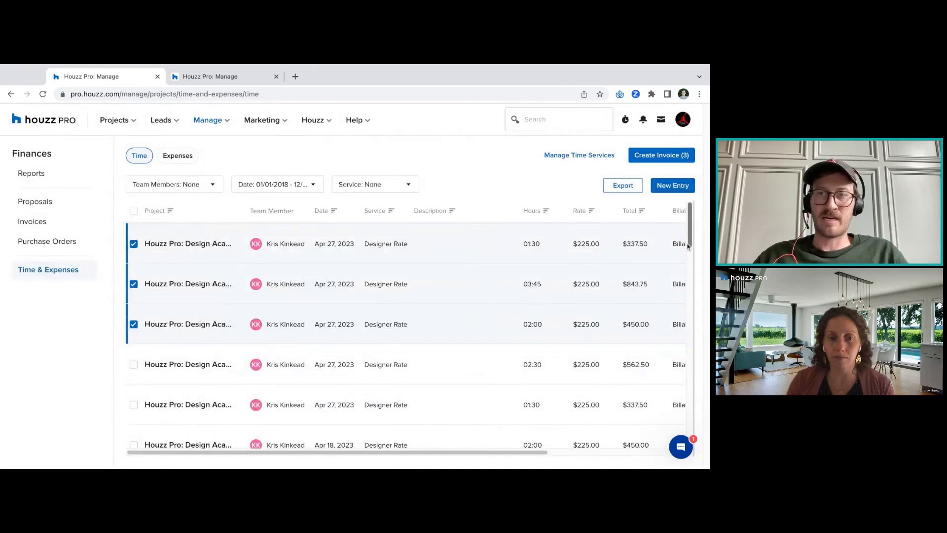
{"action": "scroll", "coordinate": [247, 375], "scroll_direction": "down", "scroll_amount": 1}
{"action": "left_click", "coordinate": [134, 341]}
{"action": "left_click", "coordinate": [134, 381]}
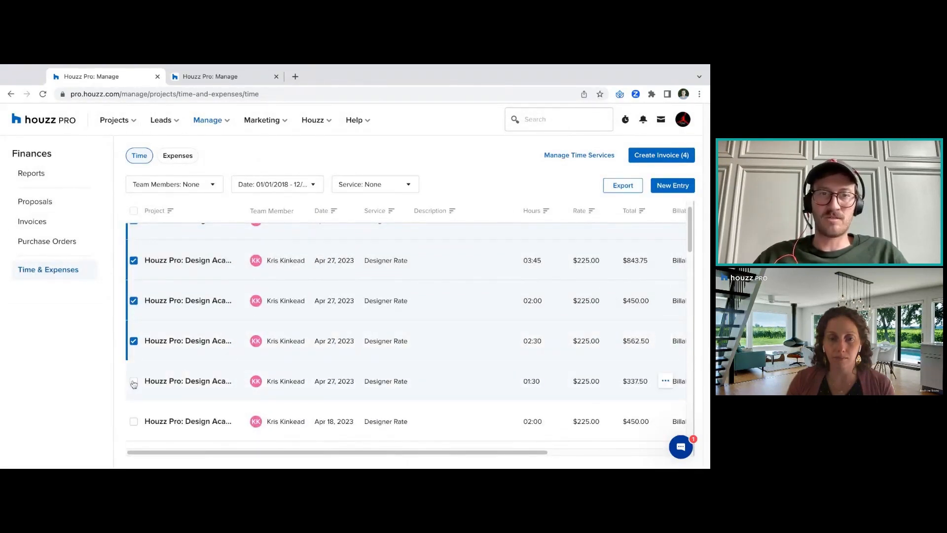
{"action": "left_click", "coordinate": [132, 424]}
{"action": "left_click", "coordinate": [393, 414]}
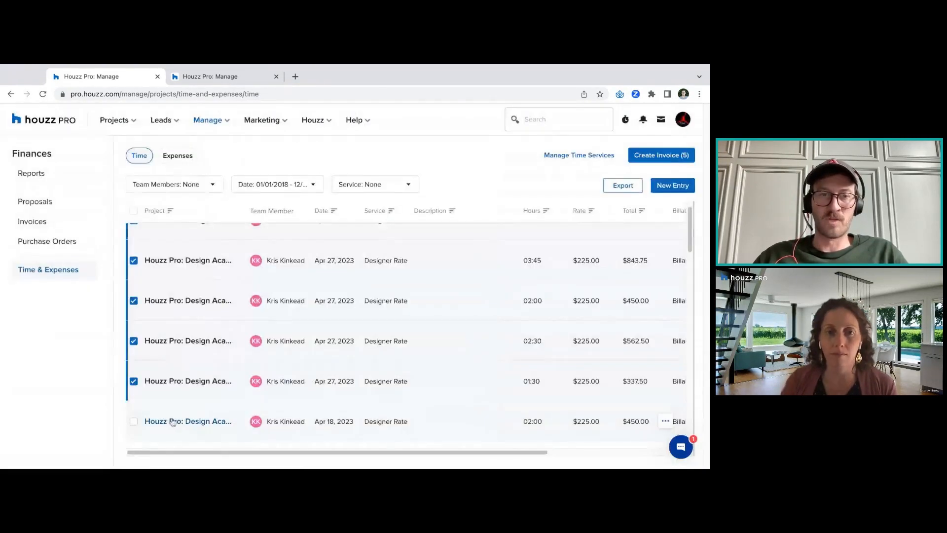
{"action": "left_click", "coordinate": [134, 422]}
{"action": "mouse_move", "coordinate": [690, 232]}
{"action": "left_mouse_down"}
{"action": "mouse_move", "coordinate": [690, 255]}
{"action": "mouse_move", "coordinate": [689, 231]}
{"action": "left_mouse_up"}
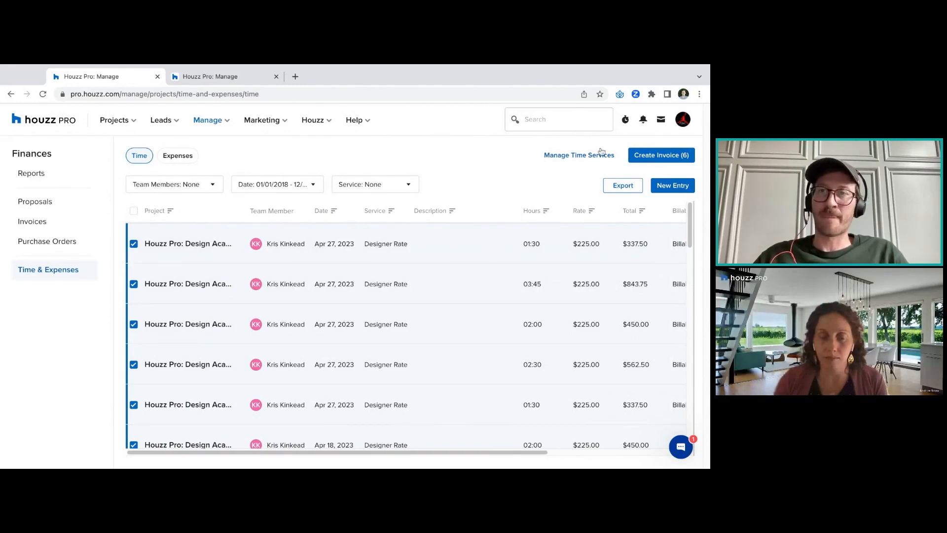
{"action": "left_click", "coordinate": [663, 157]}
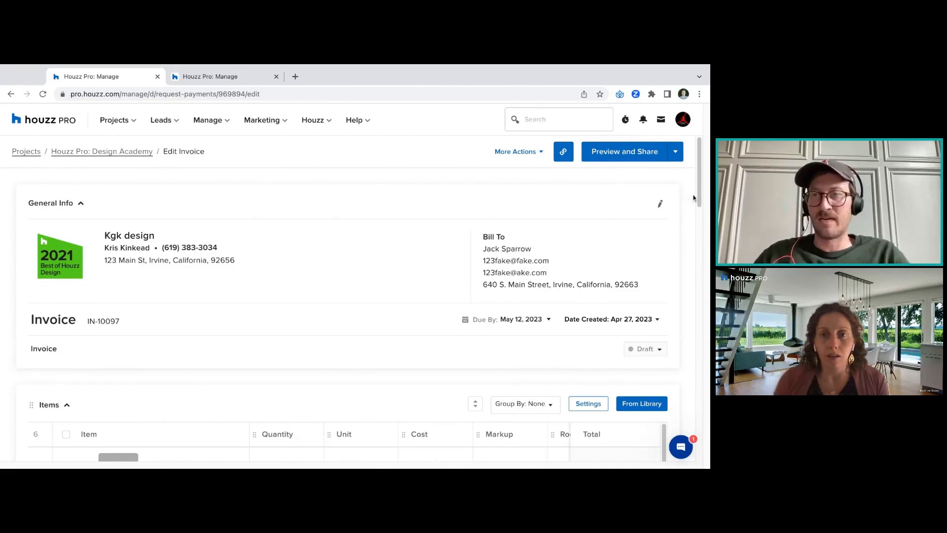
Set the payment terms of the invoice's Payment 1 to Due on Receipt
{"action": "scroll", "coordinate": [698, 201], "scroll_direction": "down", "scroll_amount": 15}
{"action": "scroll", "coordinate": [698, 201], "scroll_direction": "down", "scroll_amount": 3}
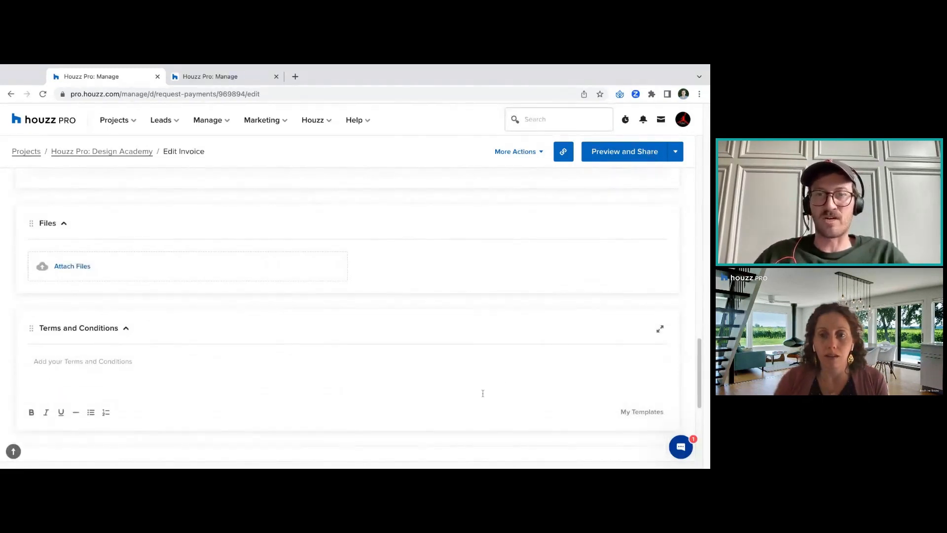
{"action": "scroll", "coordinate": [699, 370], "scroll_direction": "up", "scroll_amount": 5}
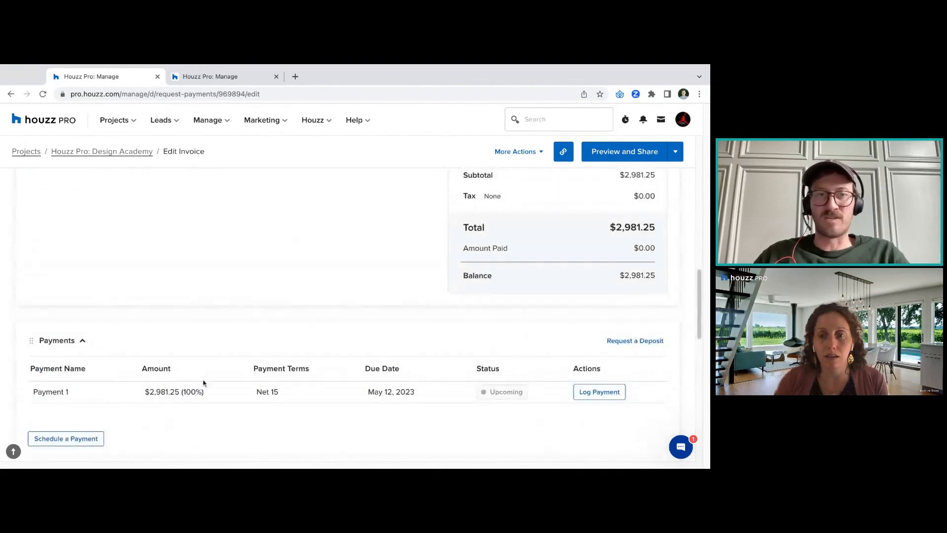
{"action": "left_click", "coordinate": [276, 397]}
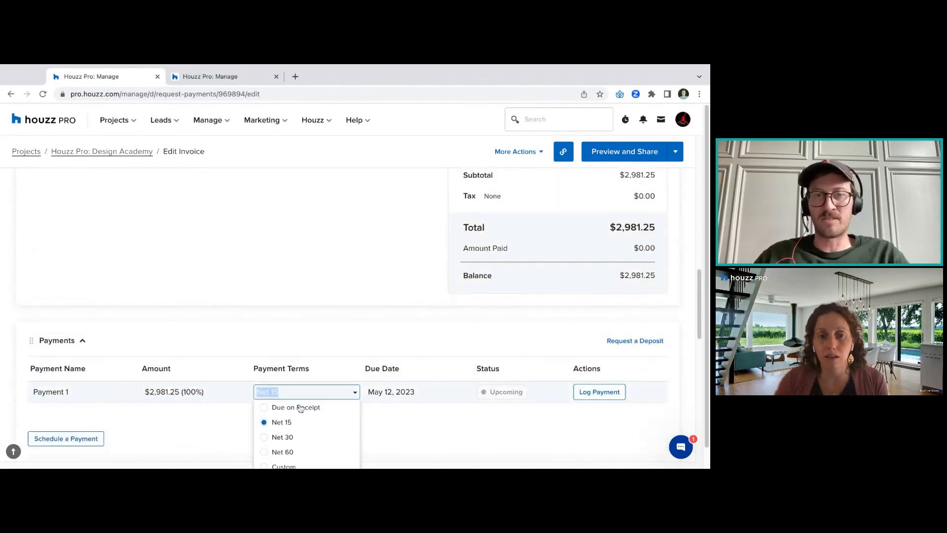
{"action": "left_click", "coordinate": [329, 408]}
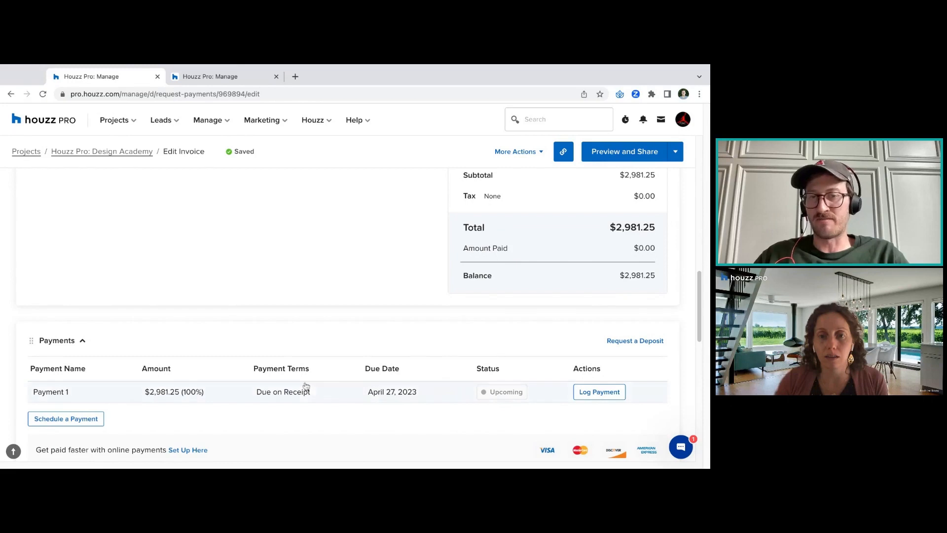
Hide the date created in the invoice's general information
{"action": "scroll", "coordinate": [709, 322], "scroll_direction": "up", "scroll_amount": 15}
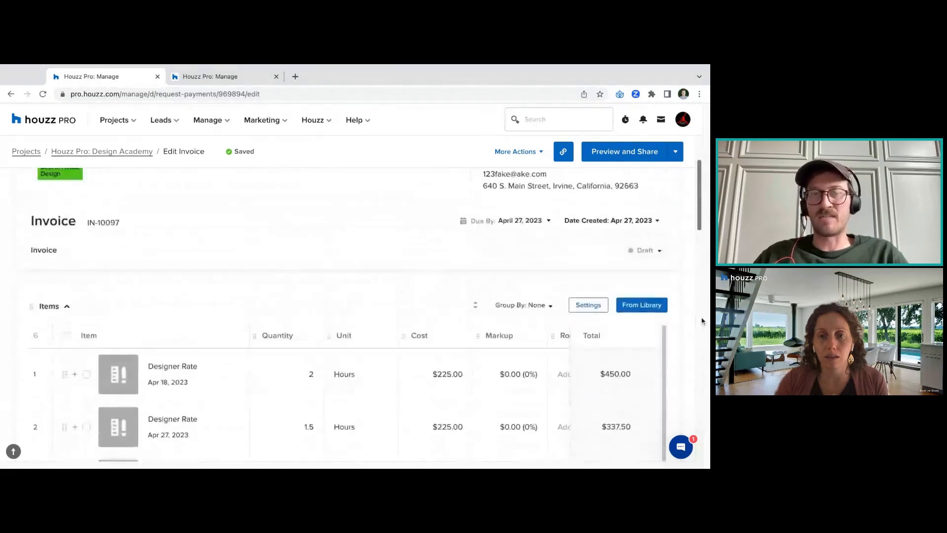
{"action": "scroll", "coordinate": [702, 321], "scroll_direction": "up", "scroll_amount": 1}
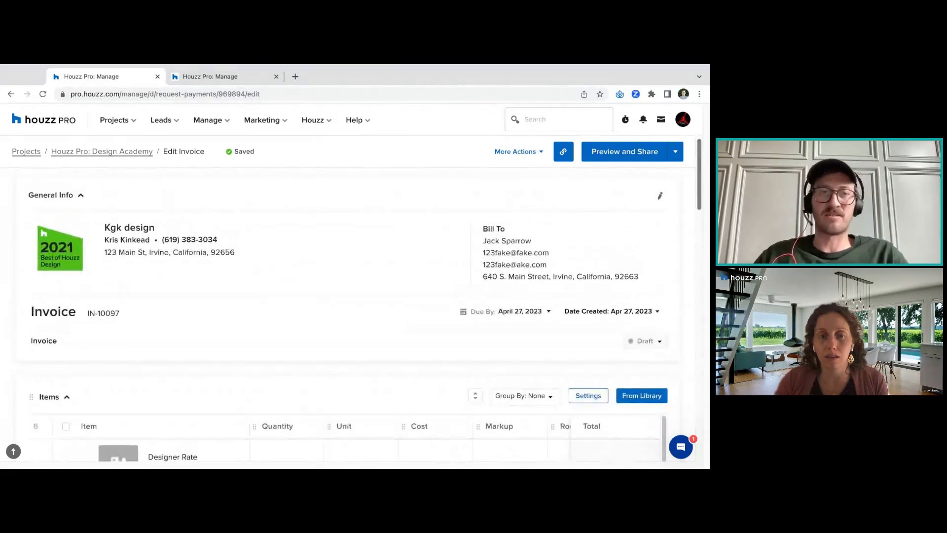
{"action": "left_click", "coordinate": [636, 310]}
{"action": "left_click", "coordinate": [626, 326]}
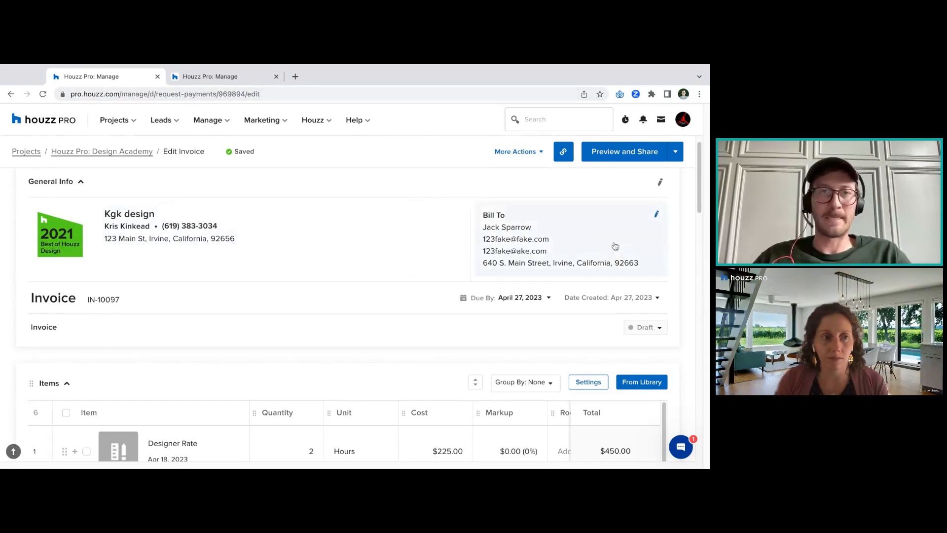
Group the invoice items by category
{"action": "scroll", "coordinate": [696, 188], "scroll_direction": "down", "scroll_amount": 4}
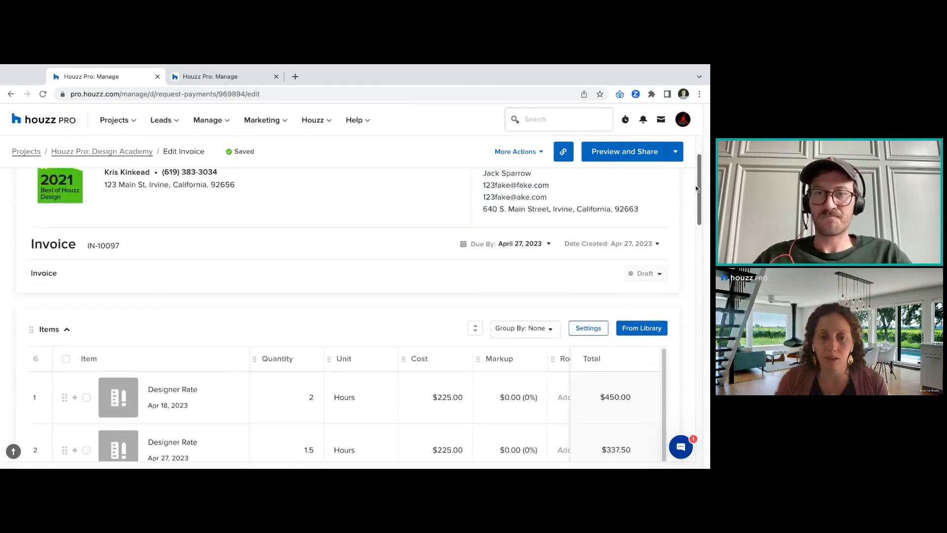
{"action": "left_click", "coordinate": [535, 184]}
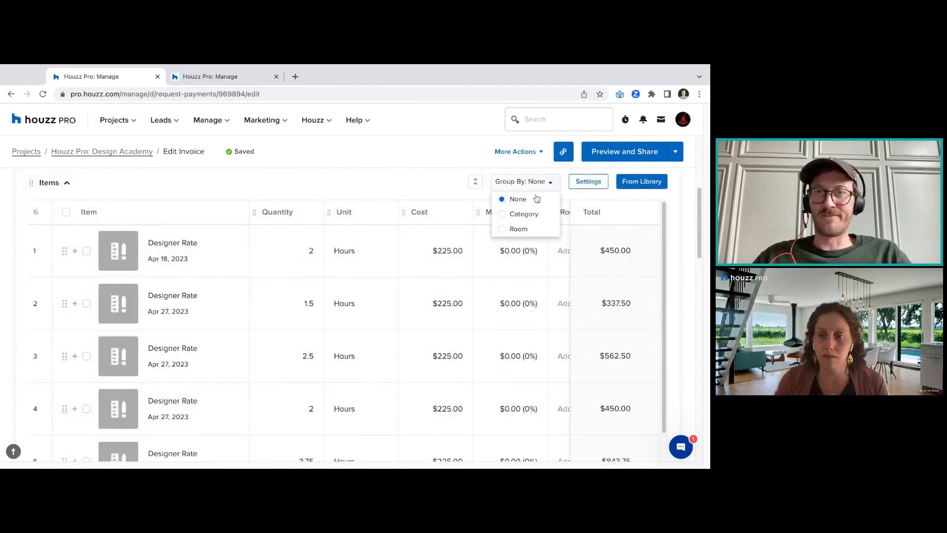
{"action": "left_click", "coordinate": [537, 219]}
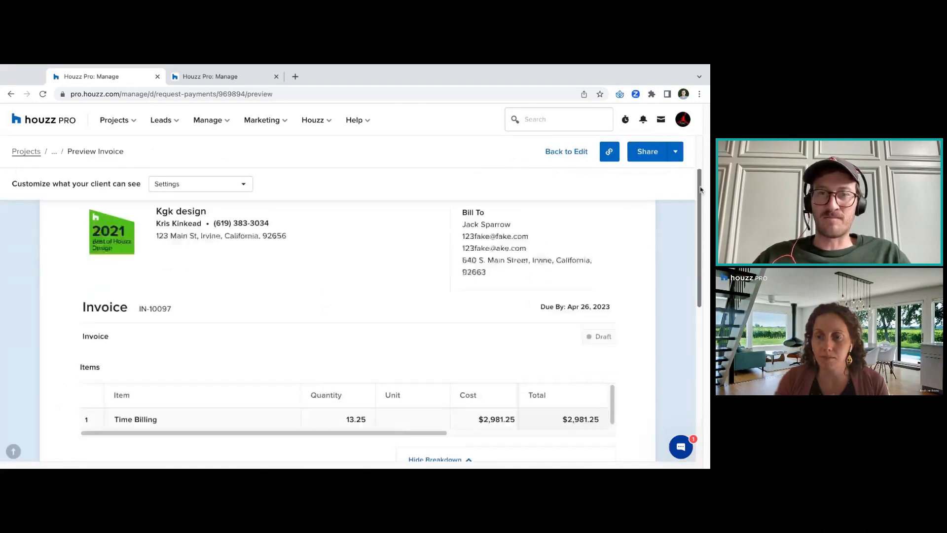
Preview the invoice and adjust the client-visible pricing settings to show the individual line items under Time Billing
{"action": "scroll", "coordinate": [535, 317], "scroll_direction": "down", "scroll_amount": 3}
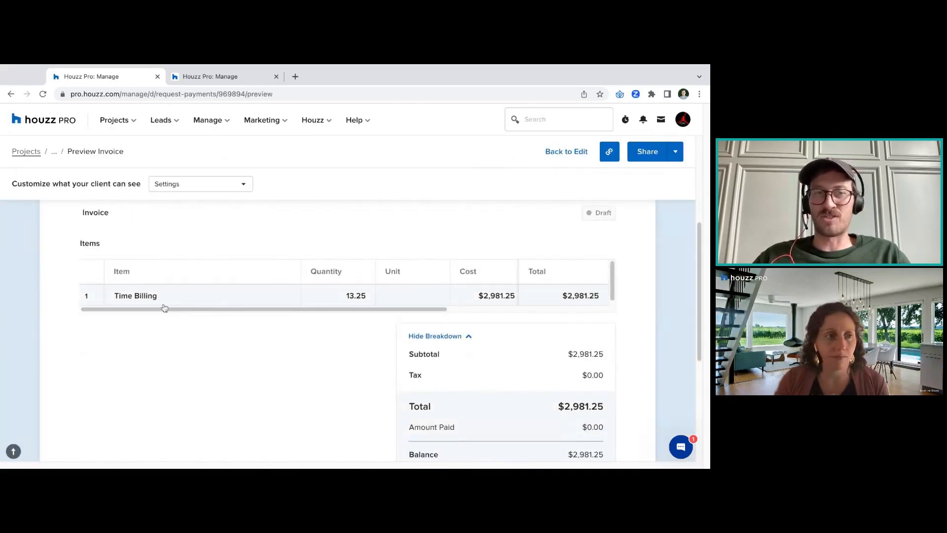
{"action": "left_click", "coordinate": [245, 186]}
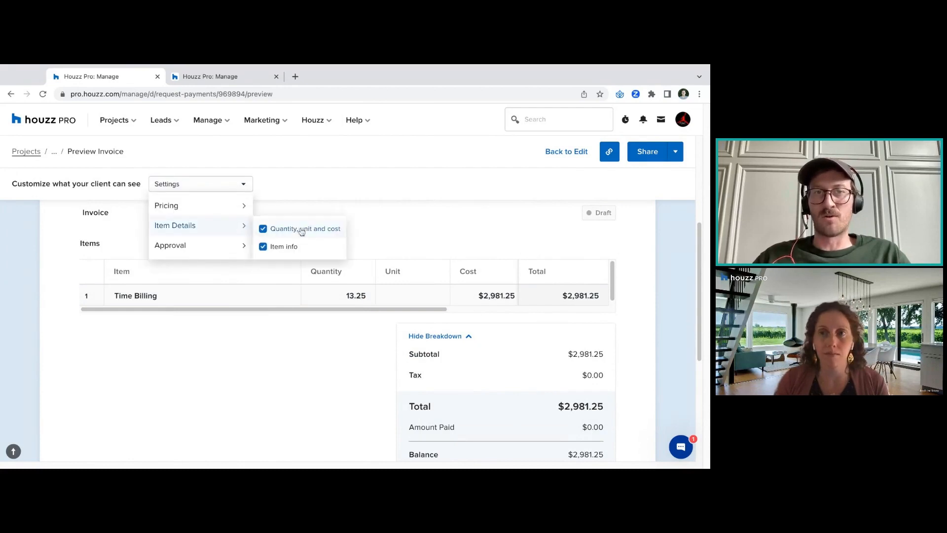
{"action": "mouse_move", "coordinate": [248, 211]}
{"action": "left_click", "coordinate": [279, 227]}
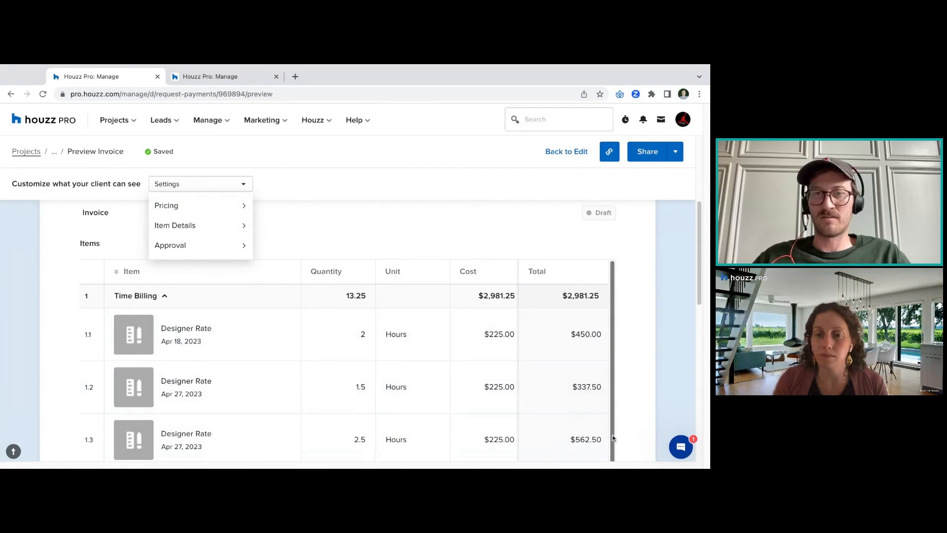
Review the previewed invoice's line items, totals and client-visibility settings
{"action": "left_click_drag", "start_coordinate": [696, 293], "coordinate": [700, 297]}
{"action": "scroll", "coordinate": [701, 298], "scroll_direction": "down", "scroll_amount": 6}
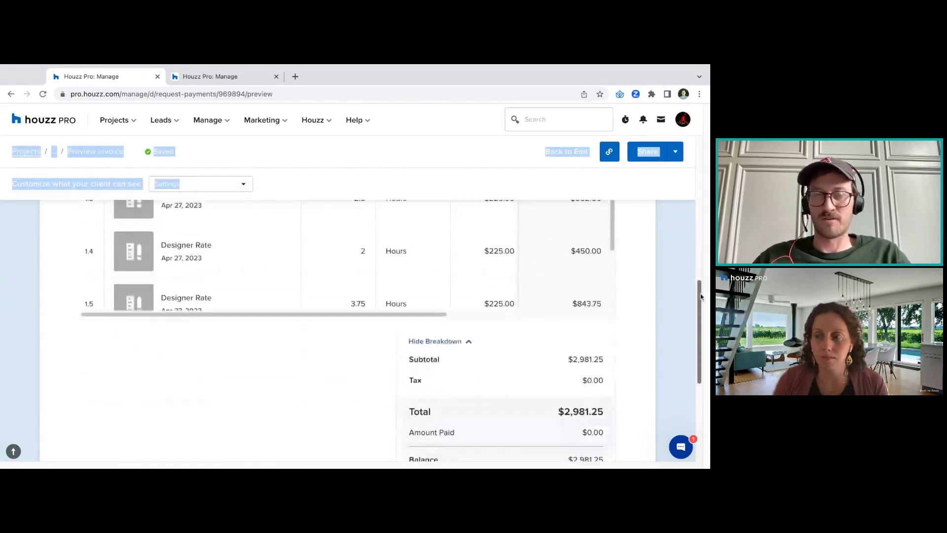
{"action": "scroll", "coordinate": [701, 297], "scroll_direction": "up", "scroll_amount": 4}
{"action": "scroll", "coordinate": [630, 328], "scroll_direction": "down", "scroll_amount": 3}
{"action": "scroll", "coordinate": [690, 253], "scroll_direction": "up", "scroll_amount": 3}
{"action": "scroll", "coordinate": [704, 236], "scroll_direction": "up", "scroll_amount": 3}
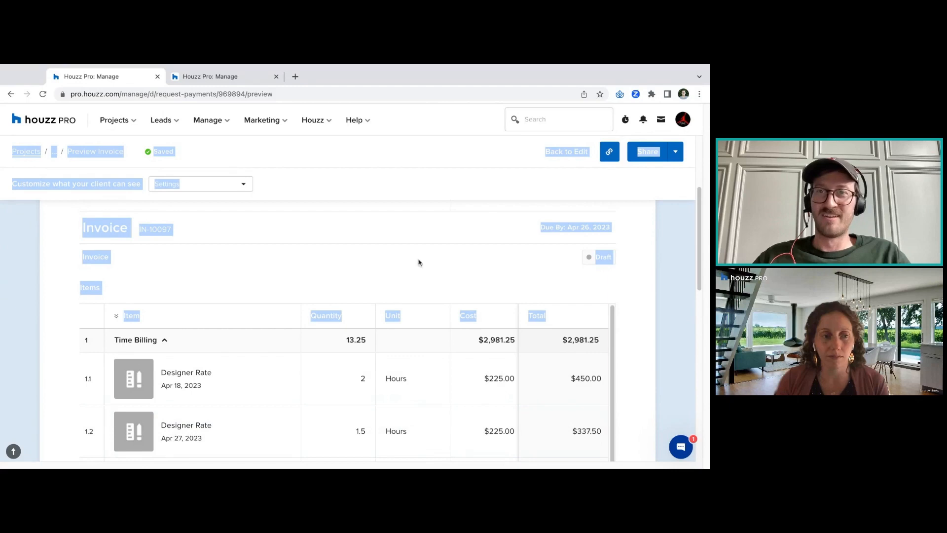
{"action": "left_click", "coordinate": [483, 184]}
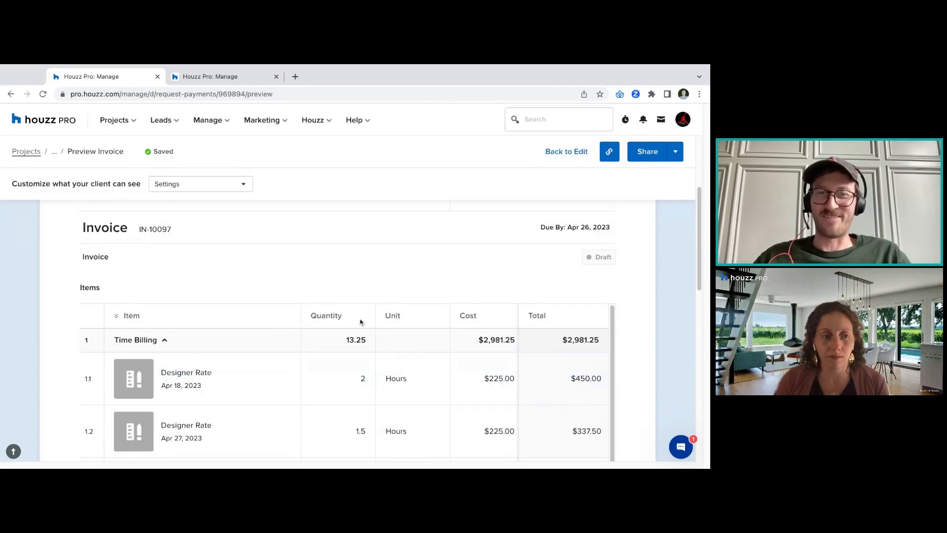
{"action": "left_click", "coordinate": [227, 184]}
{"action": "mouse_move", "coordinate": [207, 205]}
{"action": "left_click", "coordinate": [263, 226]}
Leave the invoice and open the overview of the Houzz Pro: Design Academy project from the time entries
{"action": "left_click", "coordinate": [11, 94]}
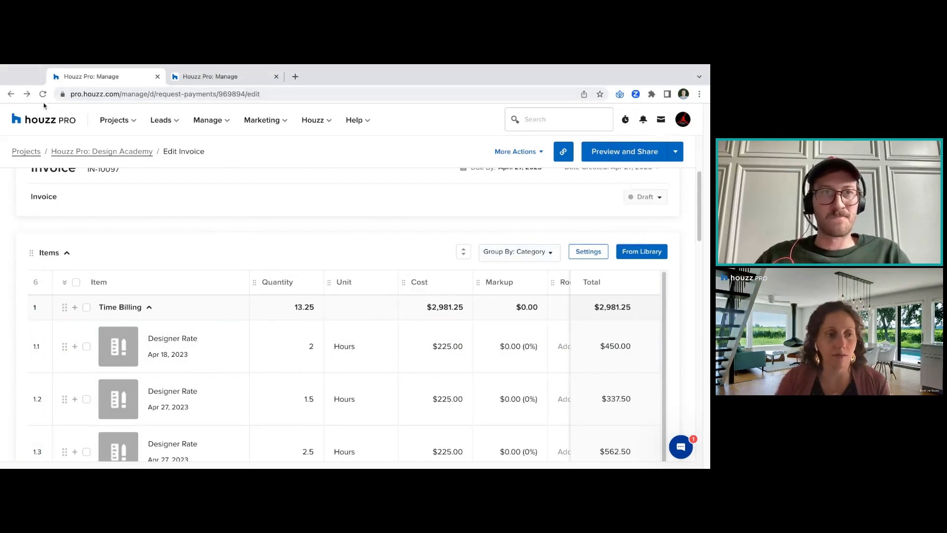
{"action": "left_click", "coordinate": [10, 94]}
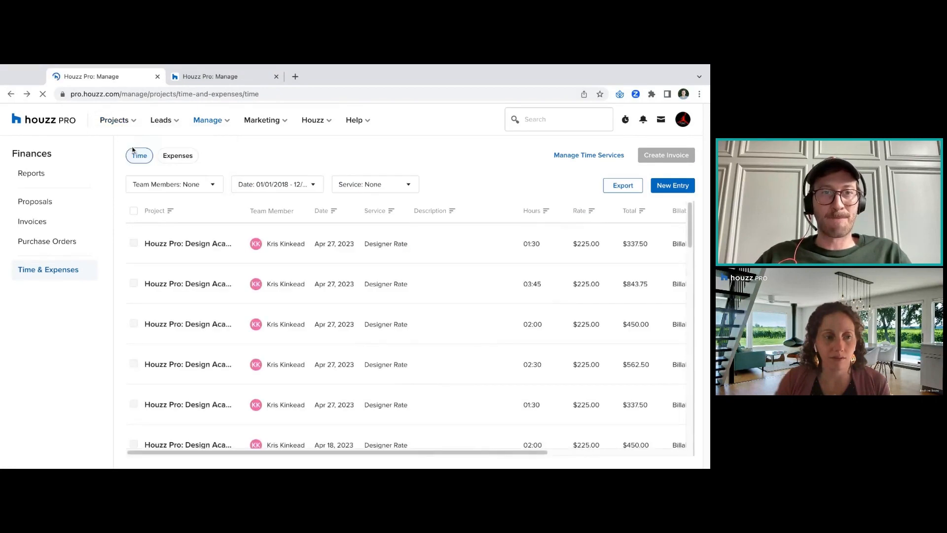
{"action": "left_click", "coordinate": [272, 275]}
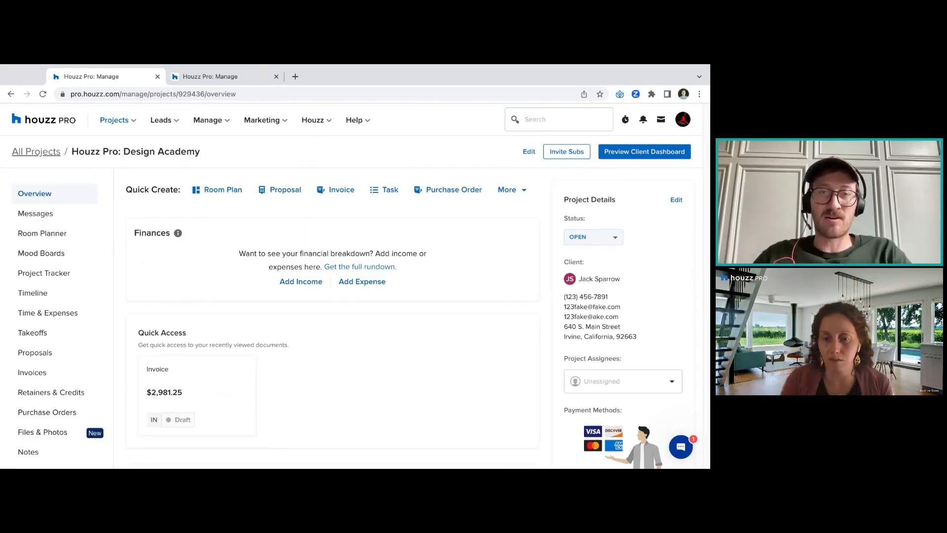
Add a project task named "Go out to measure space"
{"action": "left_click", "coordinate": [383, 190]}
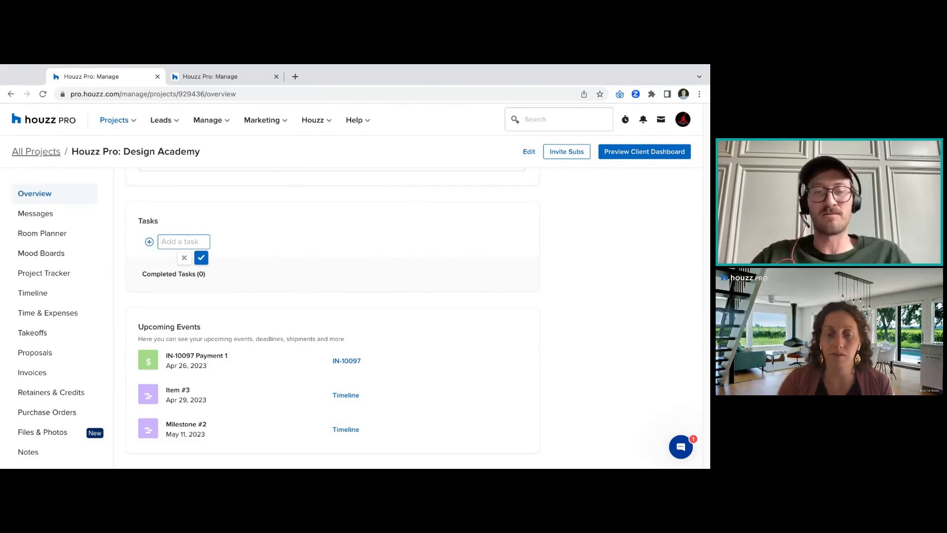
{"action": "type", "text": "Go out to "}
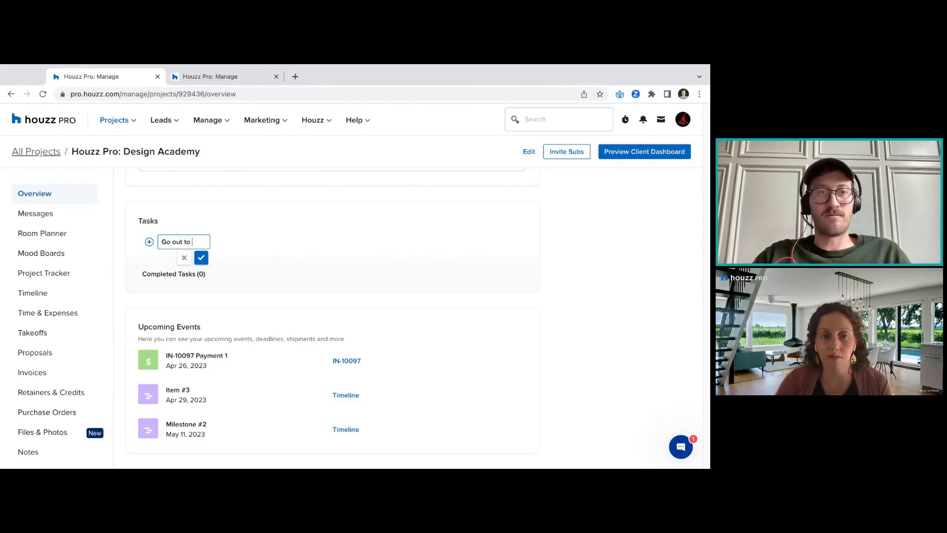
{"action": "type", "text": "measure space"}
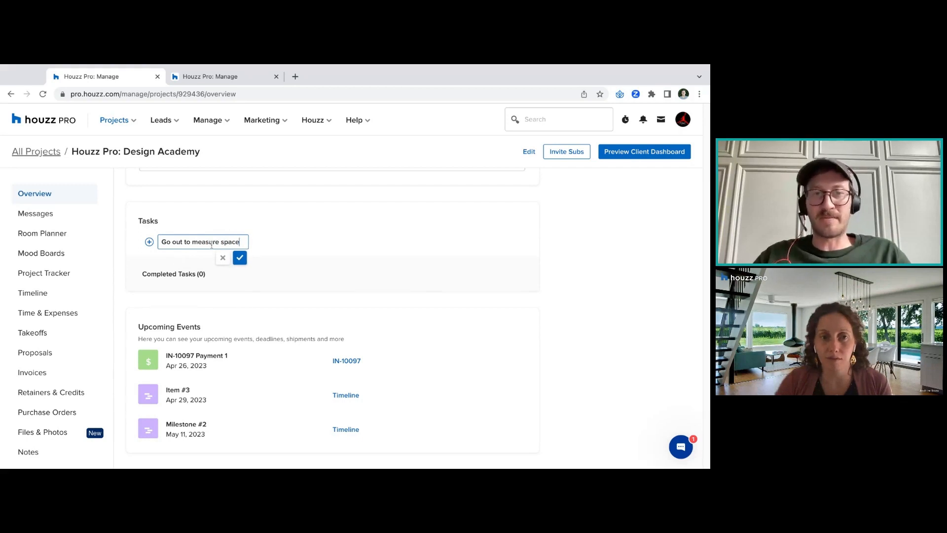
{"action": "left_click", "coordinate": [240, 258]}
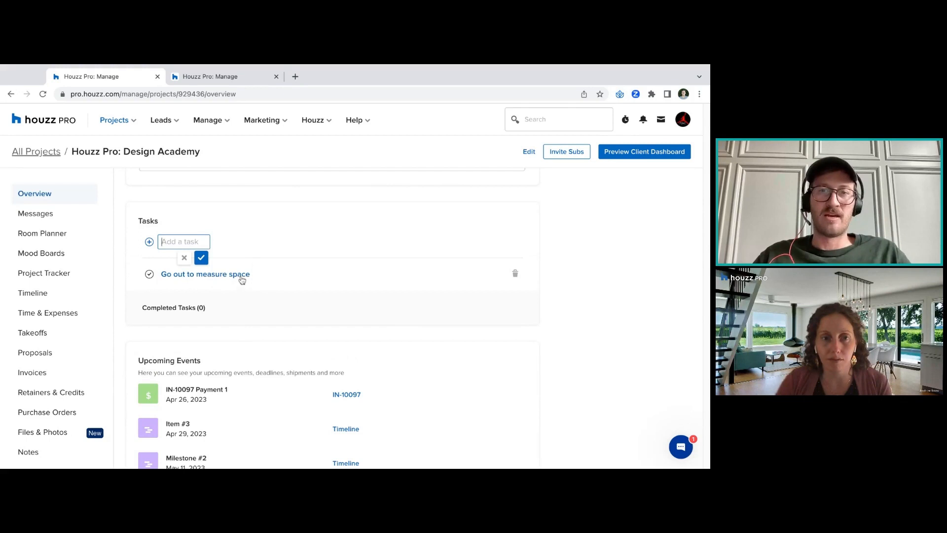
Add a second project task named "Create 3D Render based on measurements"
{"action": "type", "text": "Create 3D Redner"}
{"action": "key", "text": "BackSpace"}
{"action": "key", "text": "BackSpace"}
{"action": "key", "text": "BackSpace"}
{"action": "key", "text": "BackSpace"}
{"action": "key", "text": "BackSpace"}
{"action": "type", "text": "nder based on measurements"}
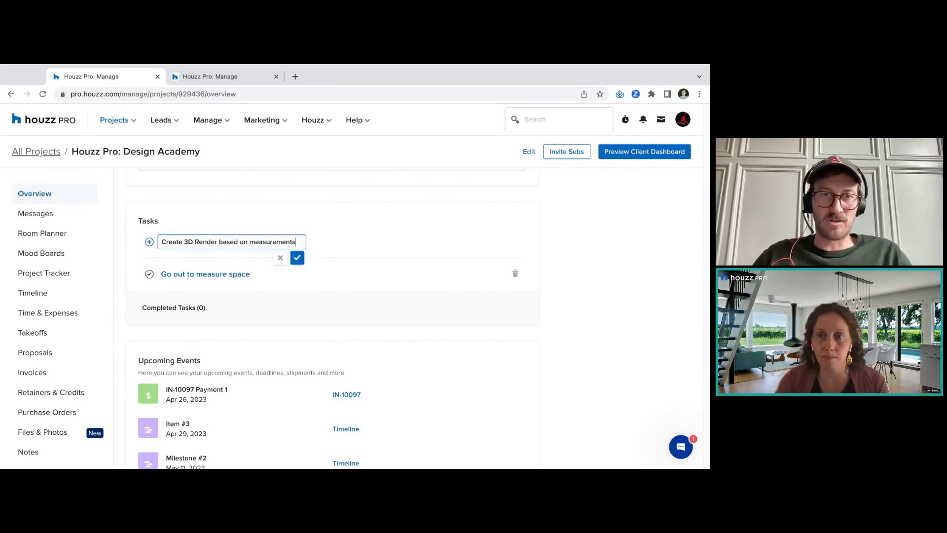
{"action": "left_click", "coordinate": [297, 258]}
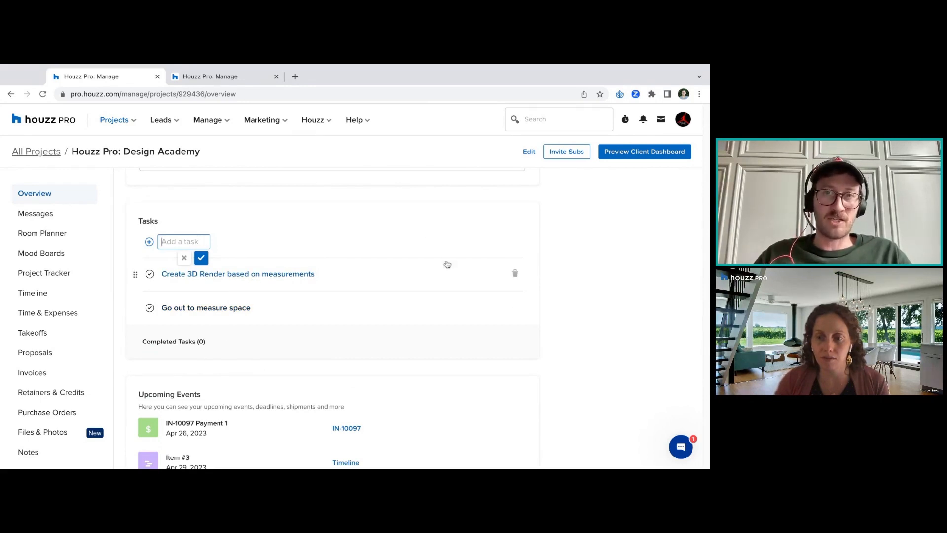
Set the due date of the "Go out to measure space" task to April 27, 2023 and share it on the timeline
{"action": "left_click", "coordinate": [216, 308]}
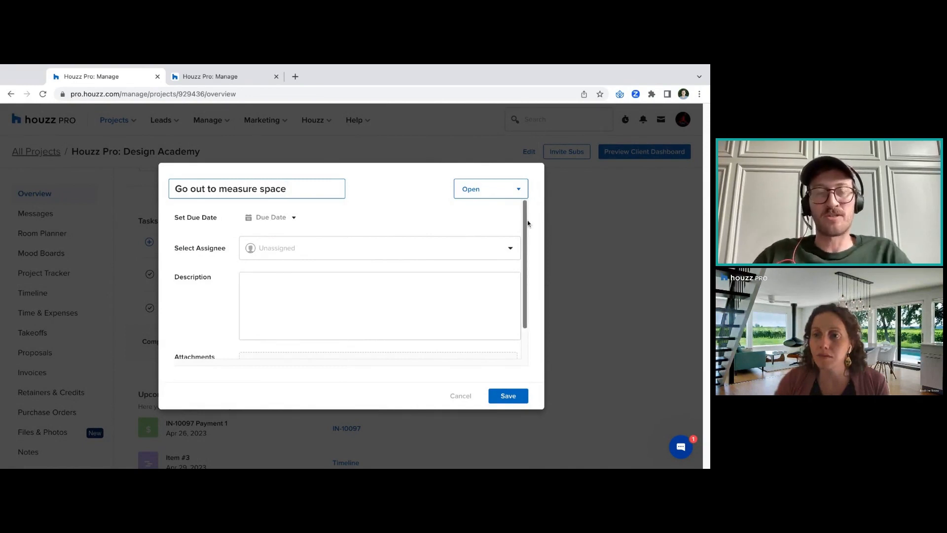
{"action": "left_click", "coordinate": [256, 217]}
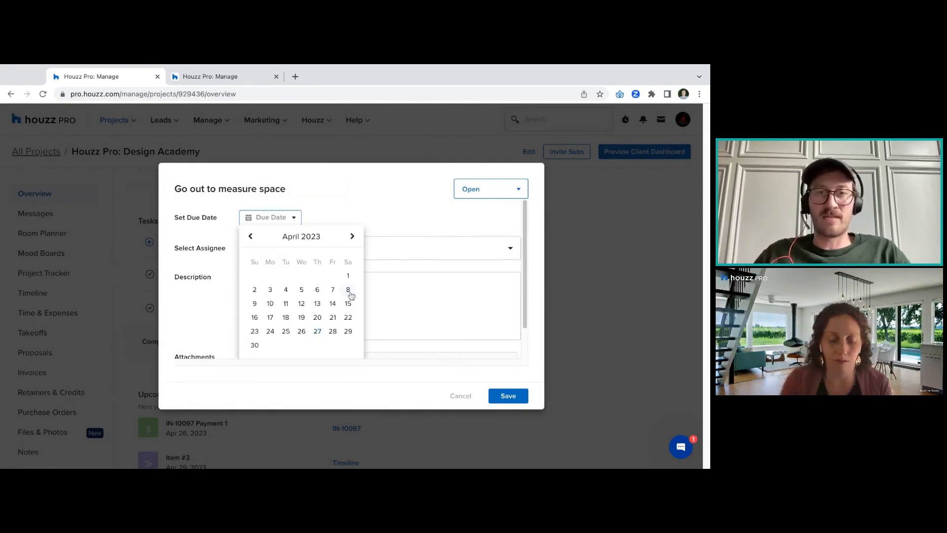
{"action": "left_click", "coordinate": [317, 331]}
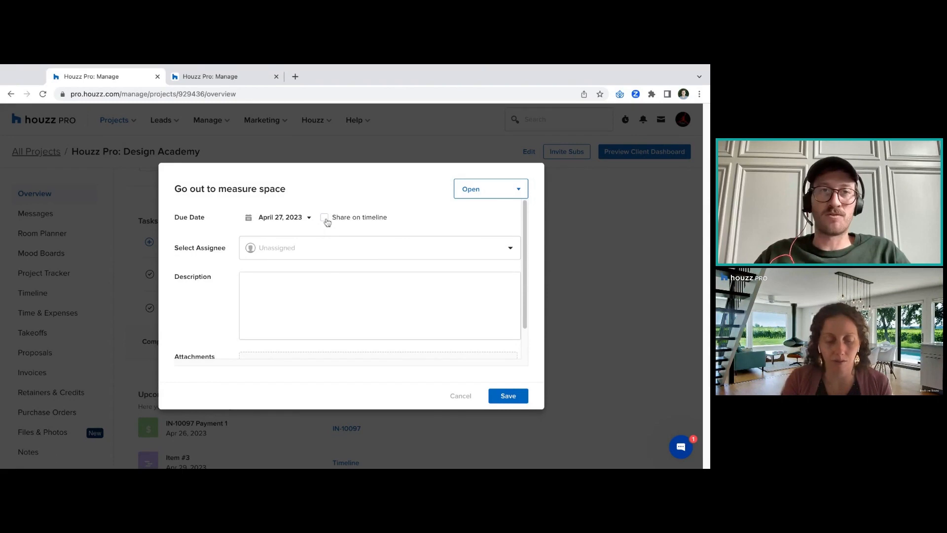
Try assigning the "Go out to measure space" task to each of the two team members in turn, and clear the assignee
{"action": "left_click", "coordinate": [466, 248]}
{"action": "left_click", "coordinate": [423, 319]}
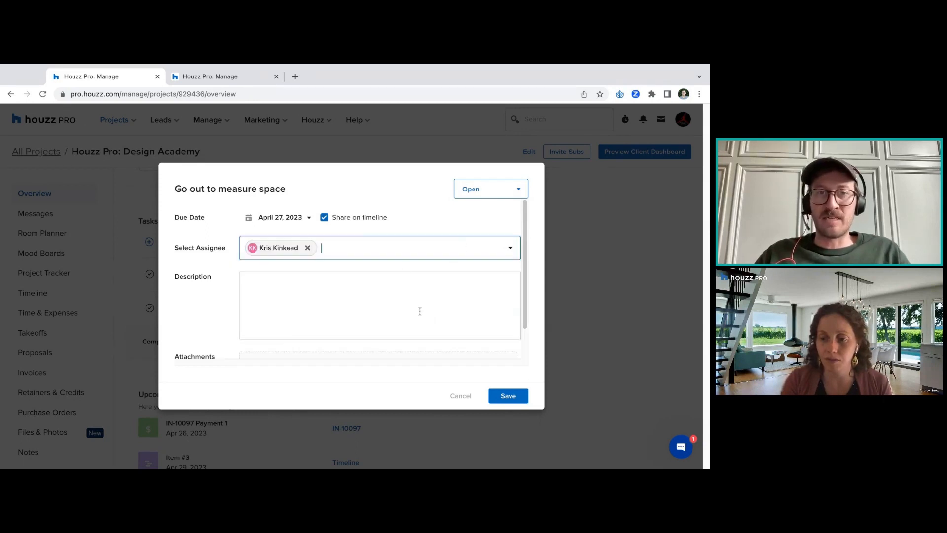
{"action": "left_click", "coordinate": [397, 255]}
{"action": "left_click", "coordinate": [387, 375]}
{"action": "left_click", "coordinate": [308, 248]}
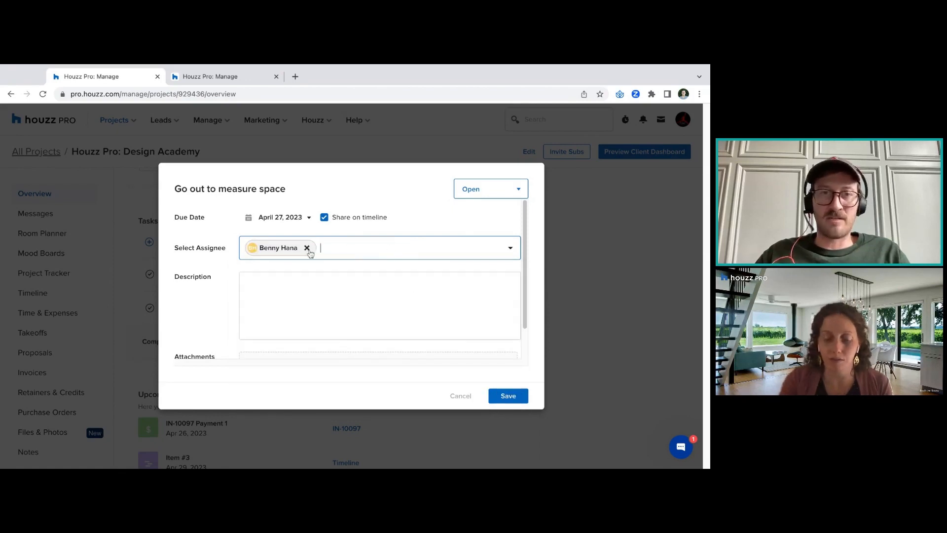
{"action": "left_click", "coordinate": [307, 248]}
{"action": "left_click", "coordinate": [302, 246]}
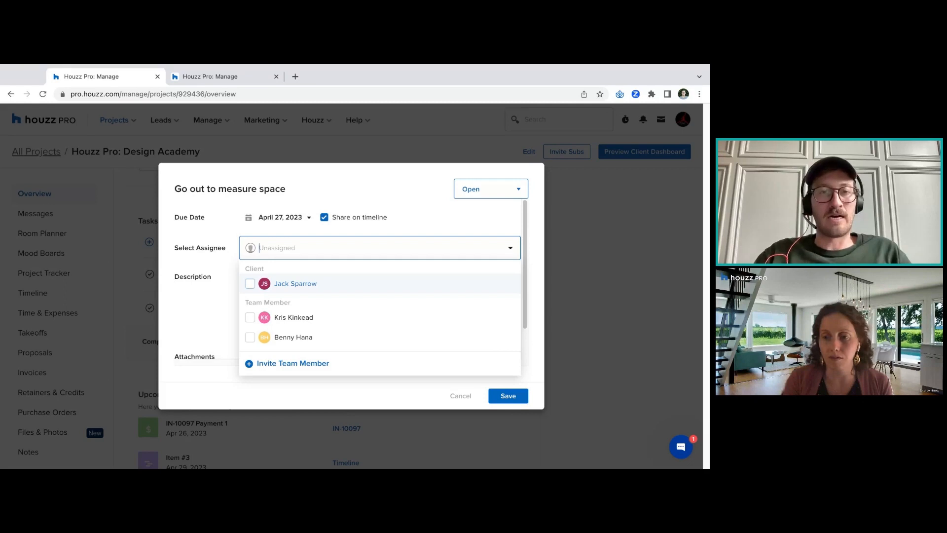
{"action": "left_click", "coordinate": [411, 176]}
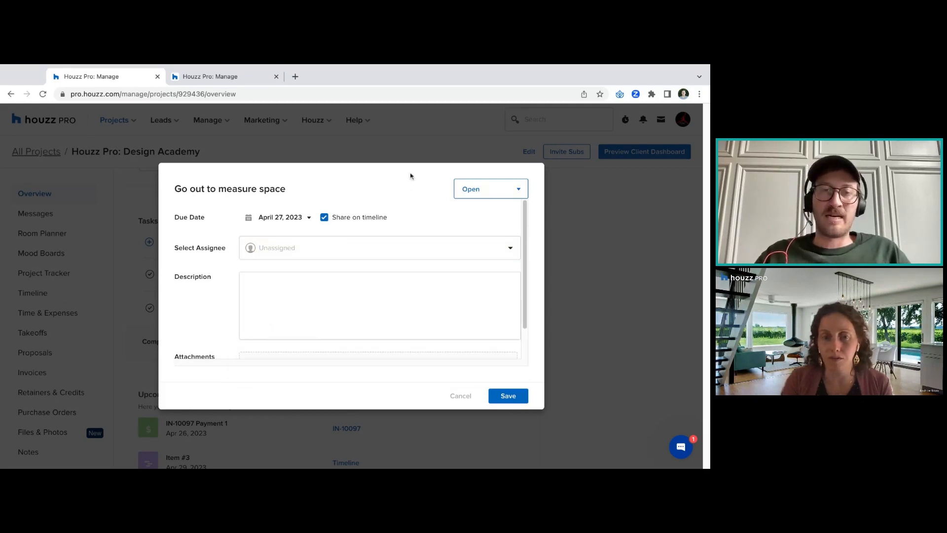
Check the measuring task's status, description and attachment options, and save the task
{"action": "left_click", "coordinate": [484, 187]}
{"action": "left_click", "coordinate": [421, 195]}
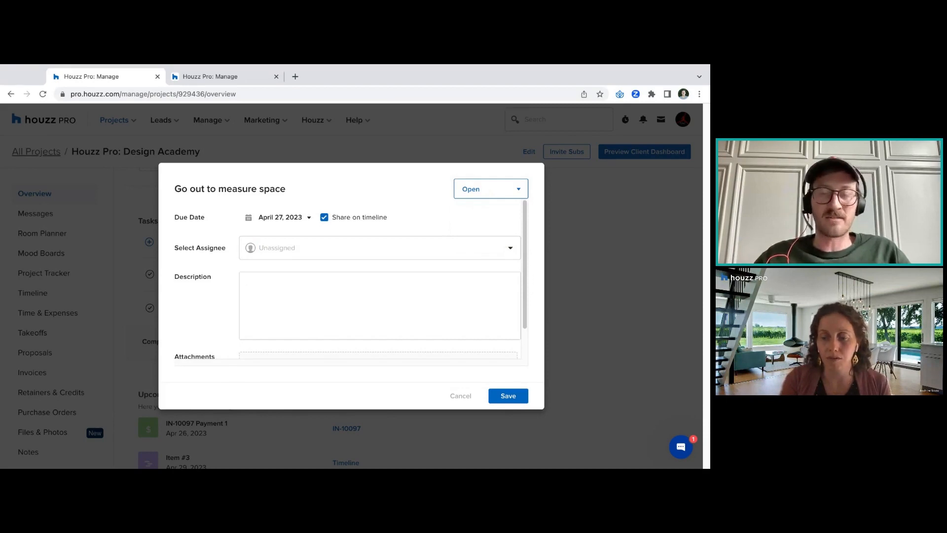
{"action": "scroll", "coordinate": [525, 220], "scroll_direction": "down", "scroll_amount": 2}
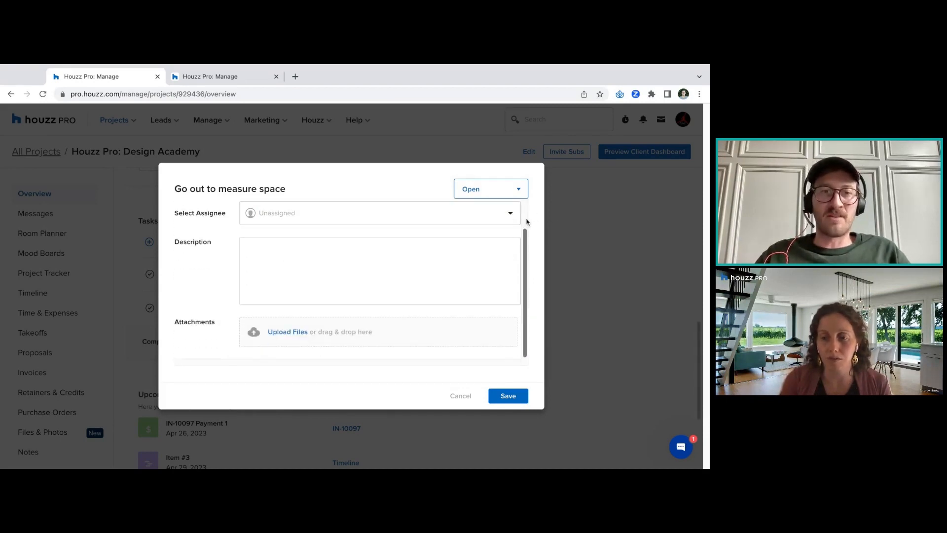
{"action": "left_click", "coordinate": [364, 271]}
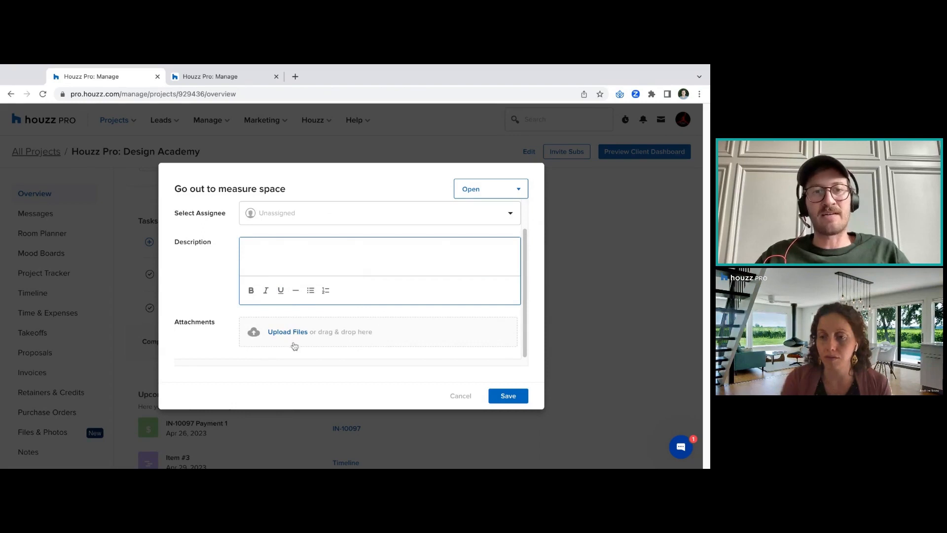
{"action": "left_click", "coordinate": [527, 340]}
{"action": "scroll", "coordinate": [527, 340], "scroll_direction": "up", "scroll_amount": 2}
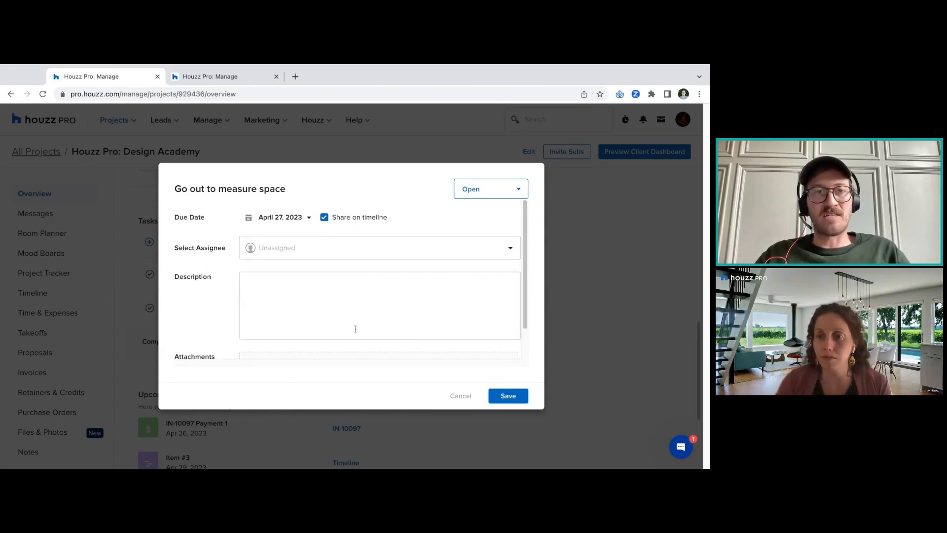
{"action": "left_click", "coordinate": [508, 396]}
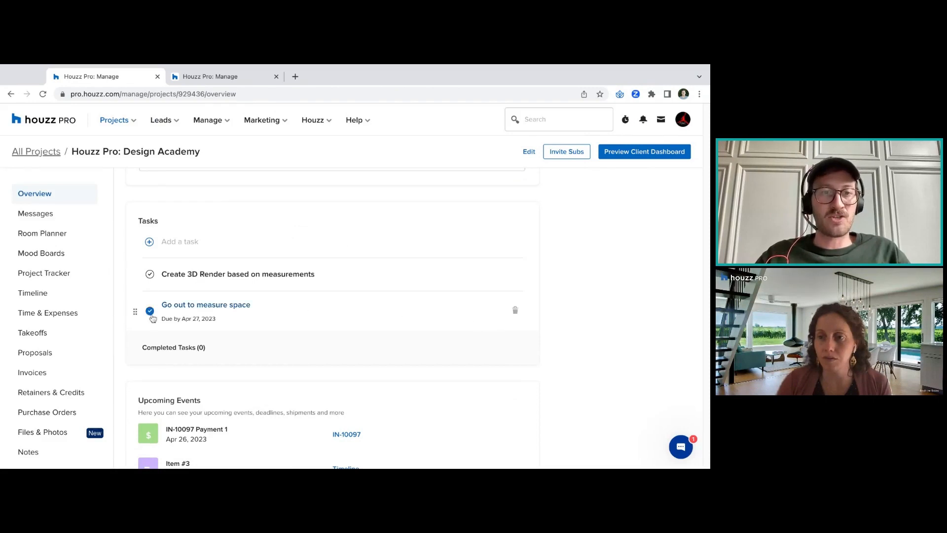
Set the "Go out to measure space" task's status to Done, and mark "Create 3D Render based on measurements" as complete
{"action": "left_click", "coordinate": [170, 310]}
{"action": "left_click", "coordinate": [466, 192]}
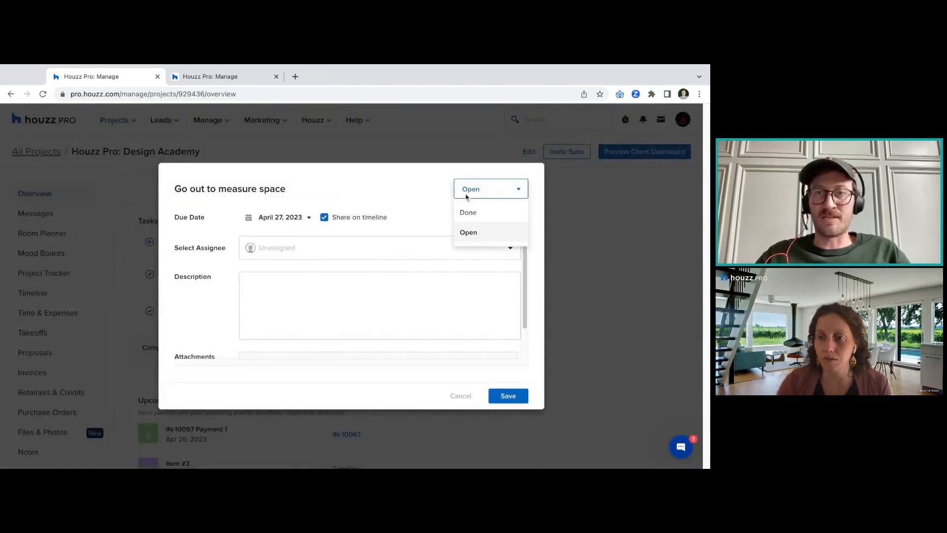
{"action": "left_click", "coordinate": [412, 228]}
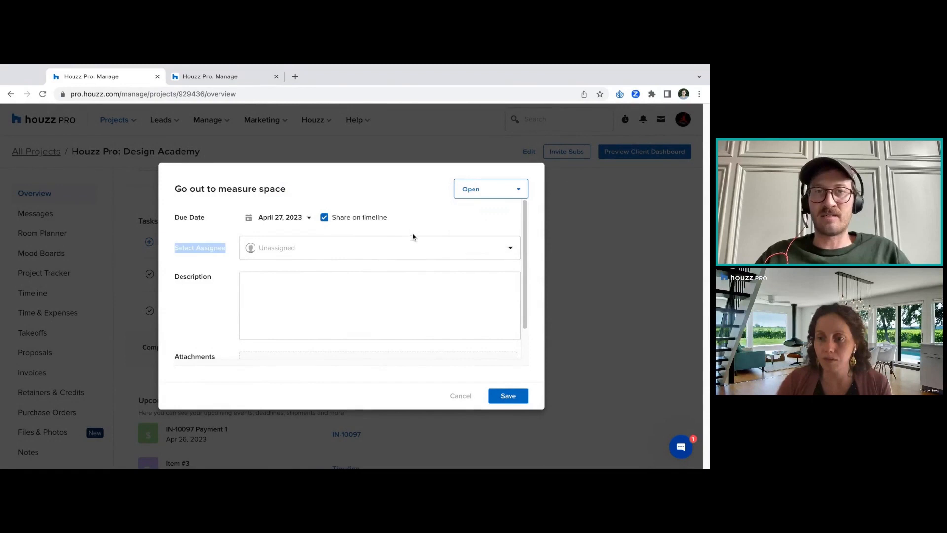
{"action": "left_click", "coordinate": [417, 249]}
{"action": "left_click", "coordinate": [412, 237]}
{"action": "left_click", "coordinate": [466, 190]}
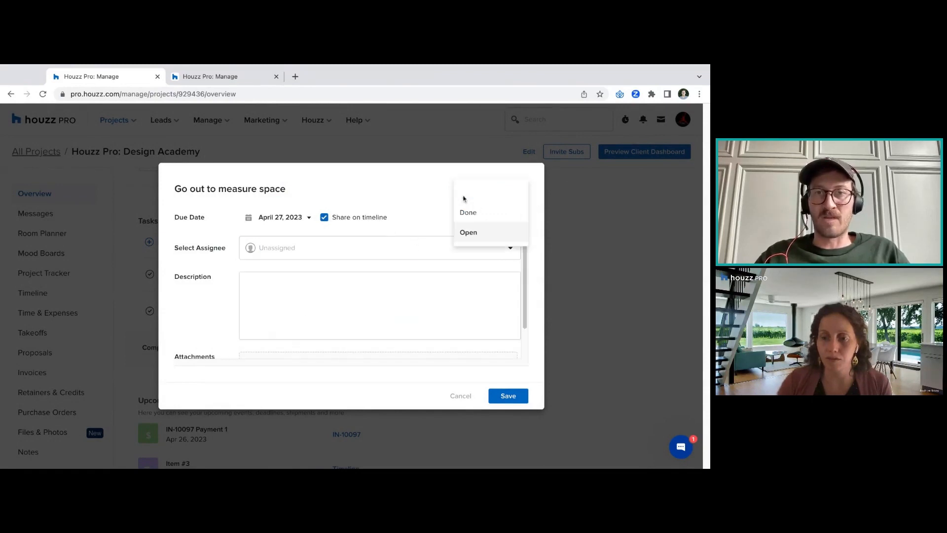
{"action": "left_click", "coordinate": [469, 213]}
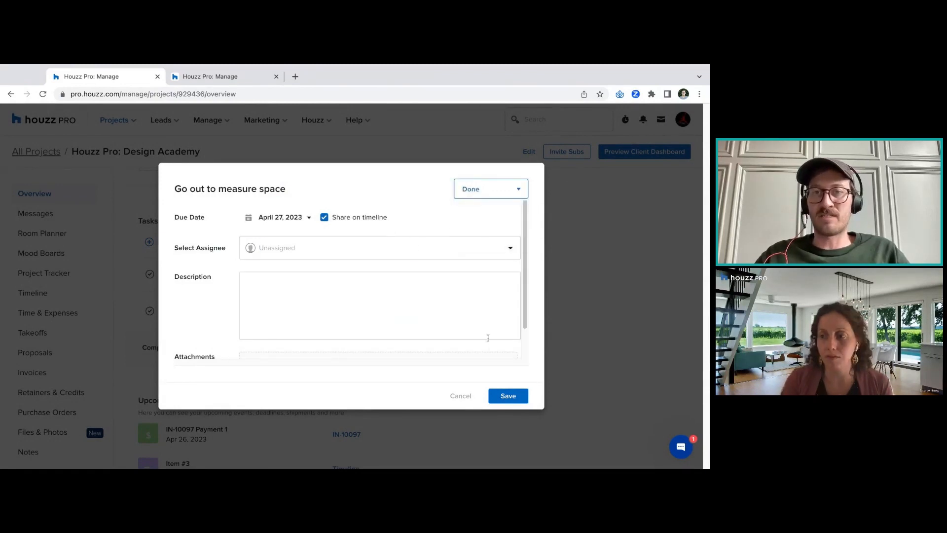
{"action": "left_click", "coordinate": [508, 395]}
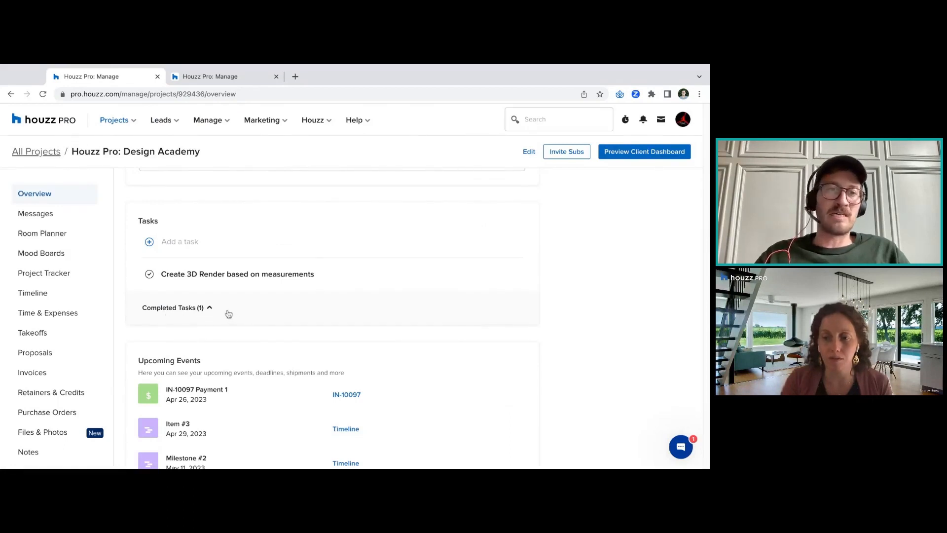
{"action": "left_click", "coordinate": [149, 275]}
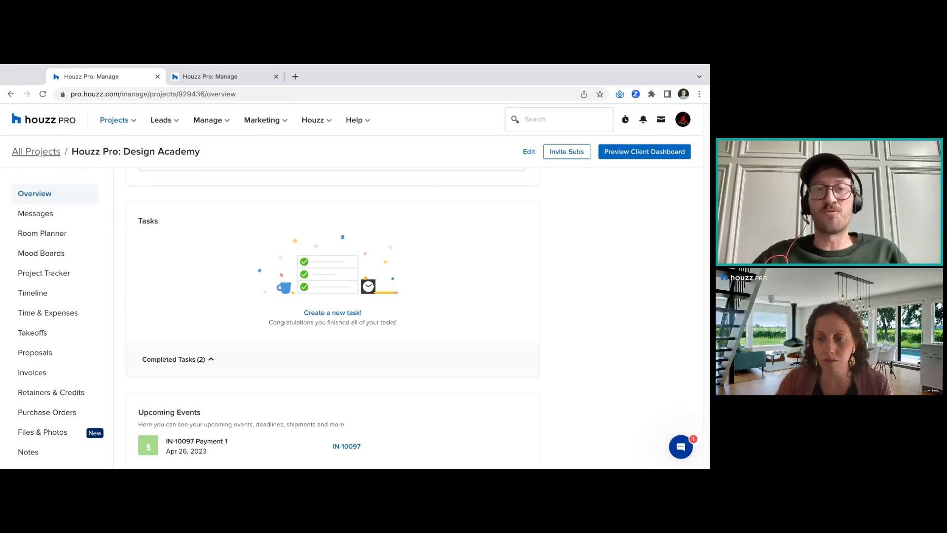
Open the Tasks Center and sort the tasks of all projects by Newest
{"action": "left_click", "coordinate": [209, 121]}
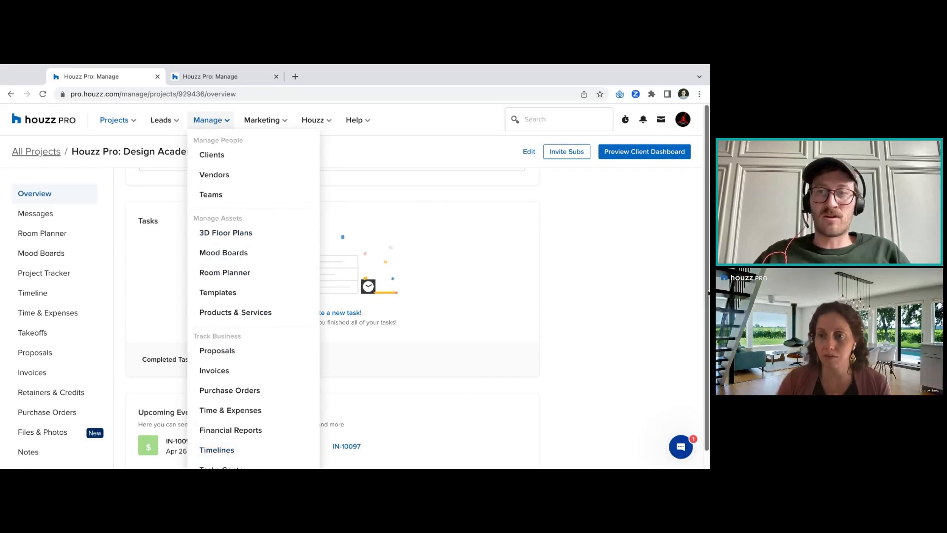
{"action": "scroll", "coordinate": [444, 415], "scroll_direction": "down", "scroll_amount": 1}
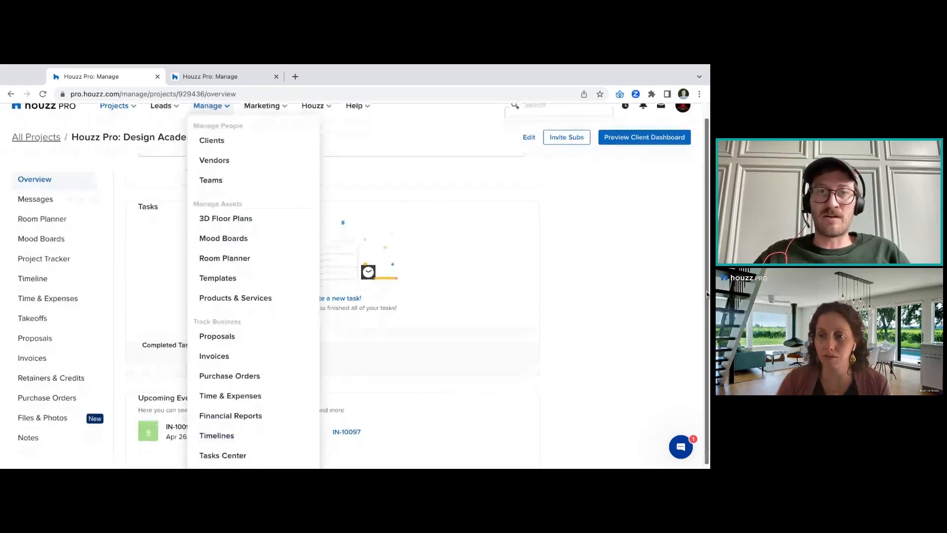
{"action": "left_click", "coordinate": [249, 454]}
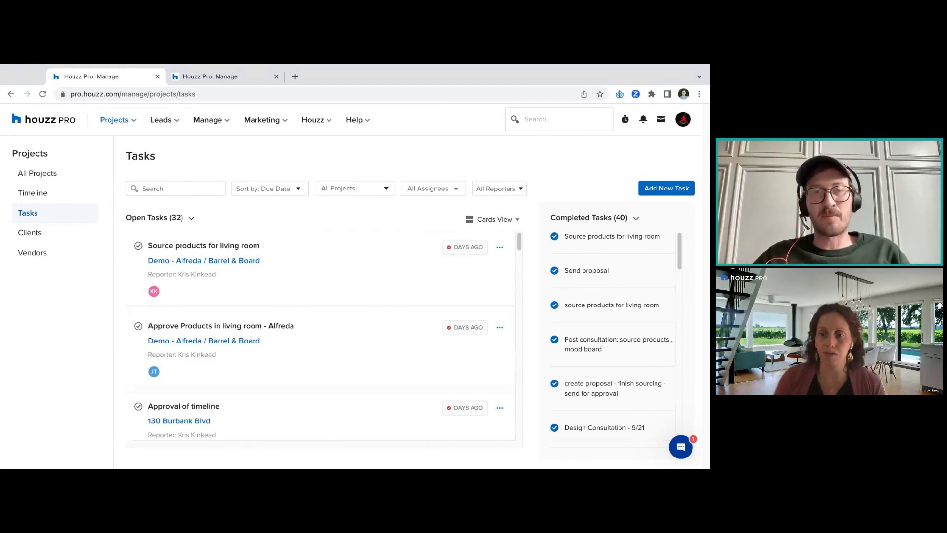
{"action": "left_click", "coordinate": [277, 197]}
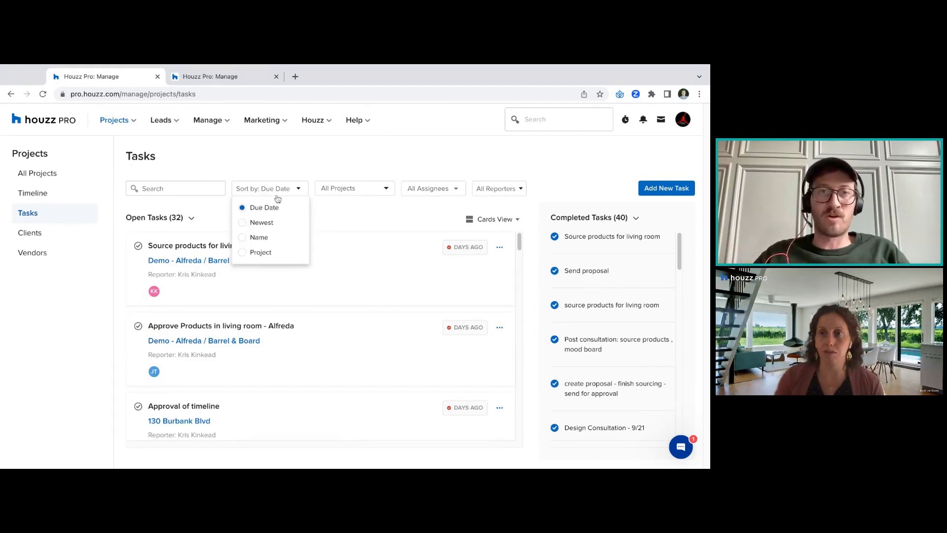
{"action": "left_click", "coordinate": [262, 224]}
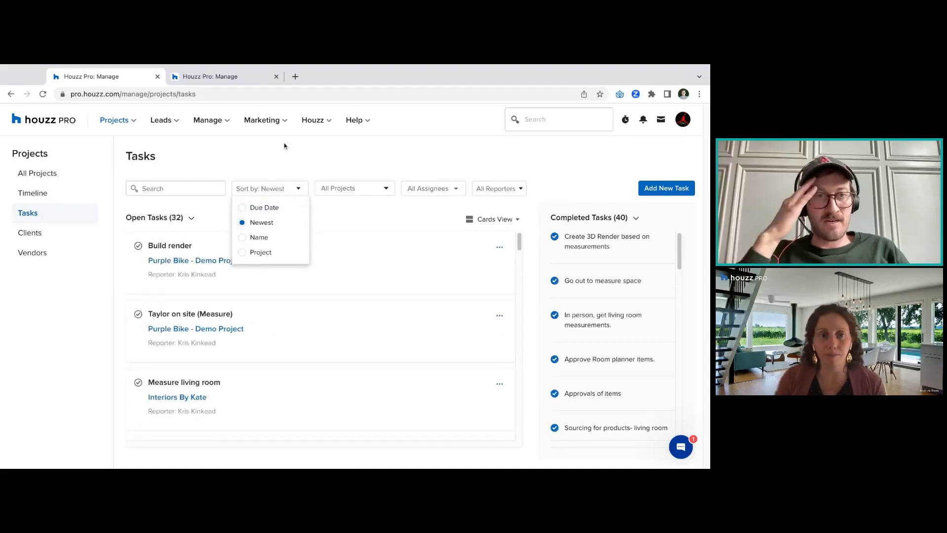
Sort the tasks of all projects by Due Date and check the assignee, reporter and project filter options
{"action": "left_click", "coordinate": [266, 207]}
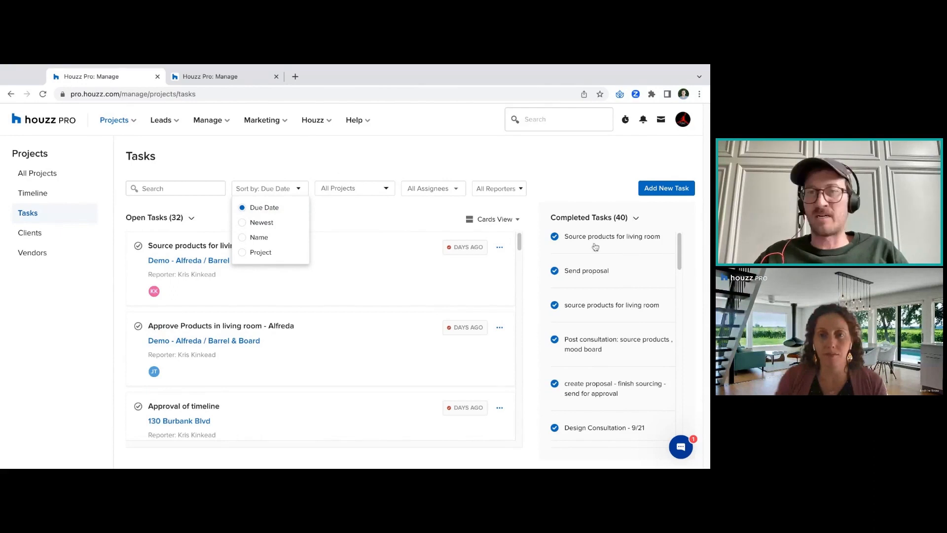
{"action": "left_click", "coordinate": [449, 179]}
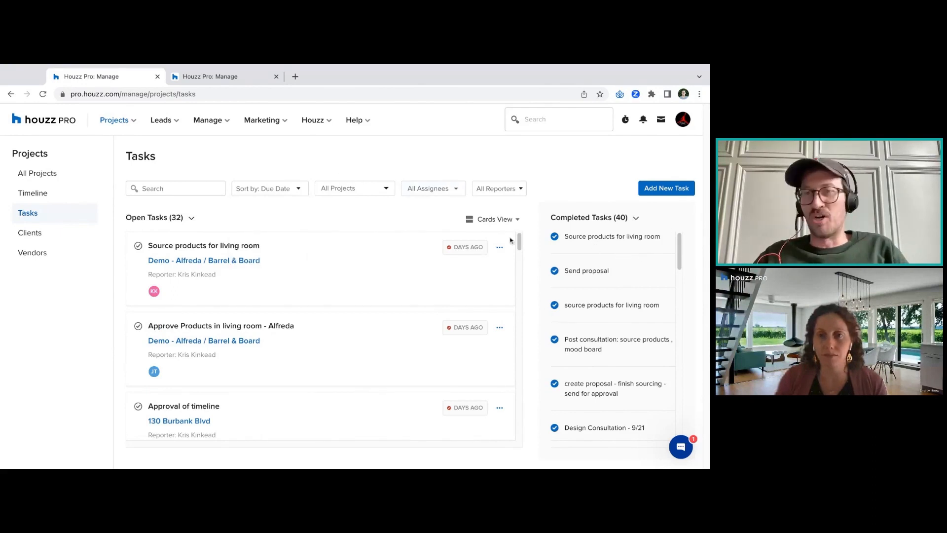
{"action": "left_click", "coordinate": [429, 188]}
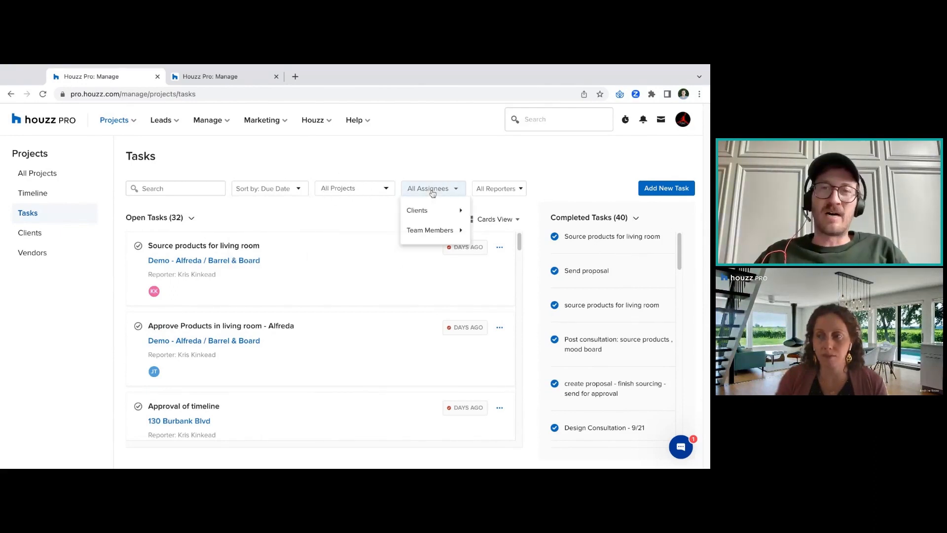
{"action": "mouse_move", "coordinate": [457, 231]}
{"action": "mouse_move", "coordinate": [467, 212]}
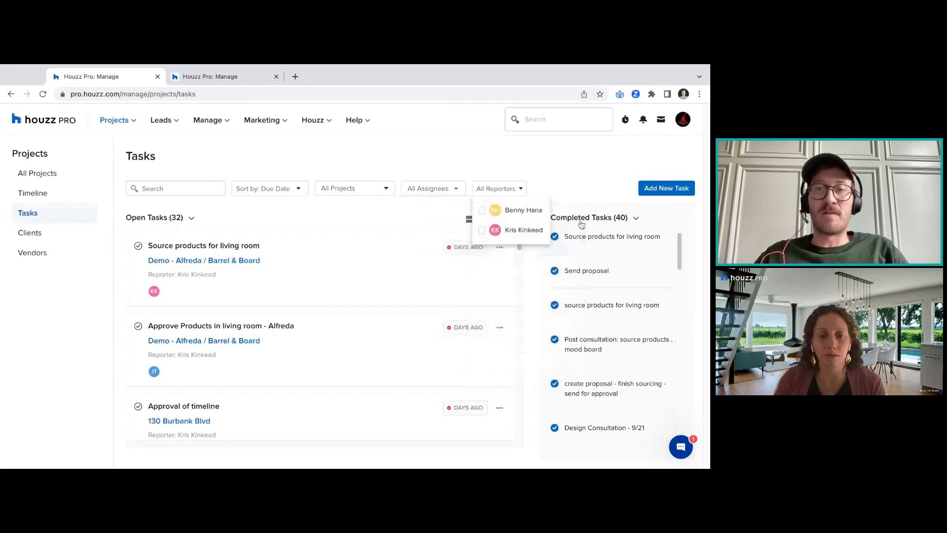
{"action": "left_click", "coordinate": [386, 188]}
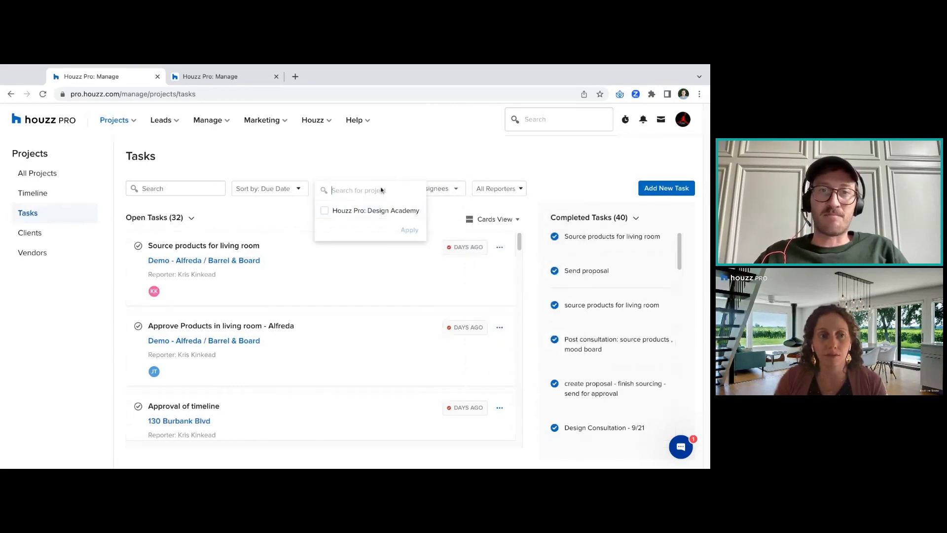
{"action": "left_click", "coordinate": [374, 161]}
{"action": "left_click", "coordinate": [298, 192]}
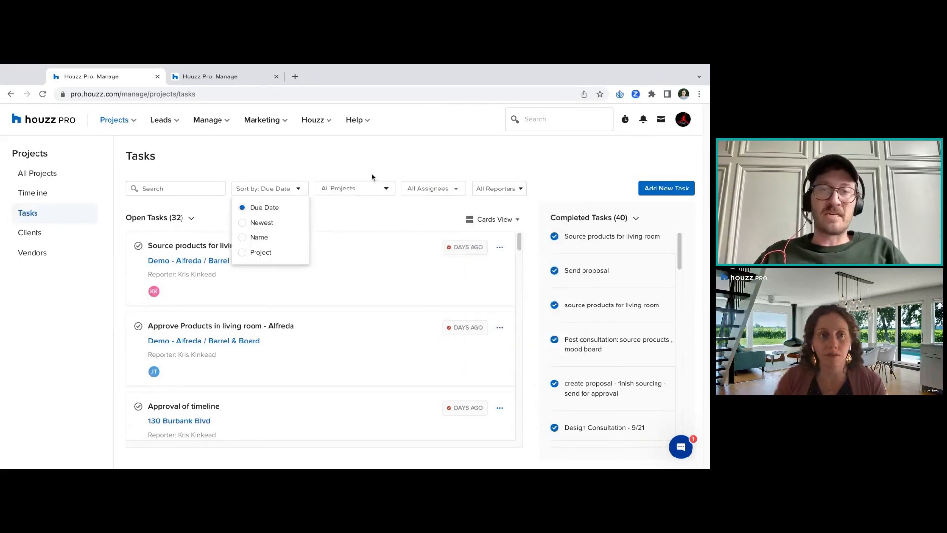
{"action": "left_click", "coordinate": [326, 170]}
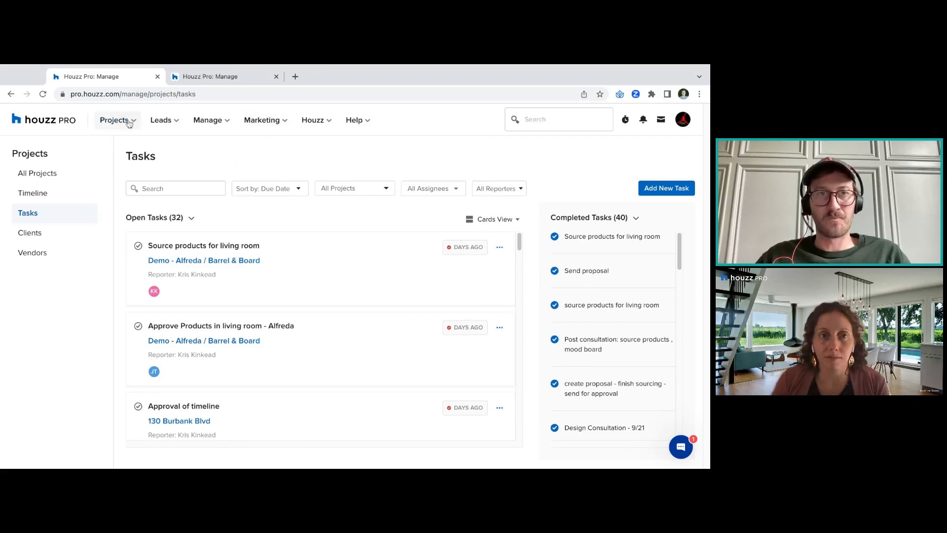
Return to the Houzz Pro: Design Academy project overview and check its quick task entry, the management options and the completed tasks
{"action": "left_click", "coordinate": [9, 95]}
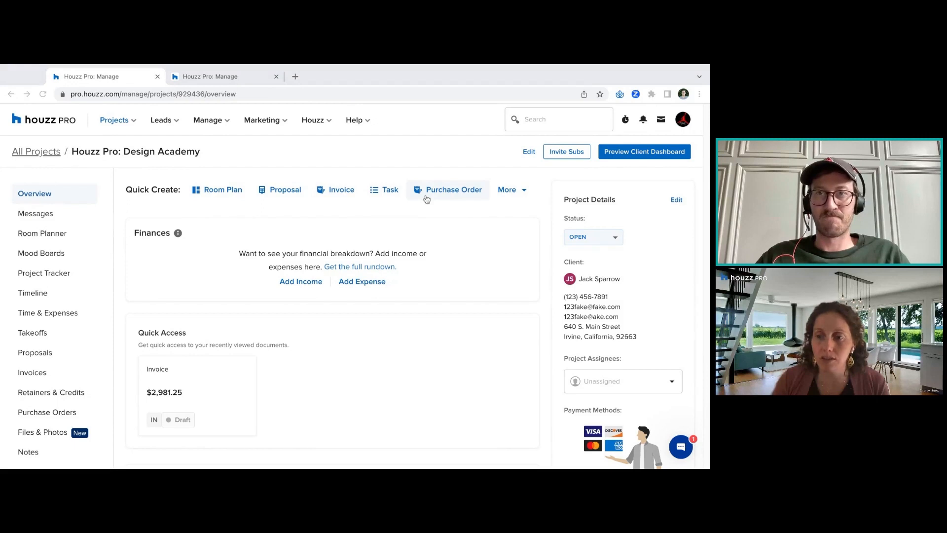
{"action": "left_click", "coordinate": [393, 190]}
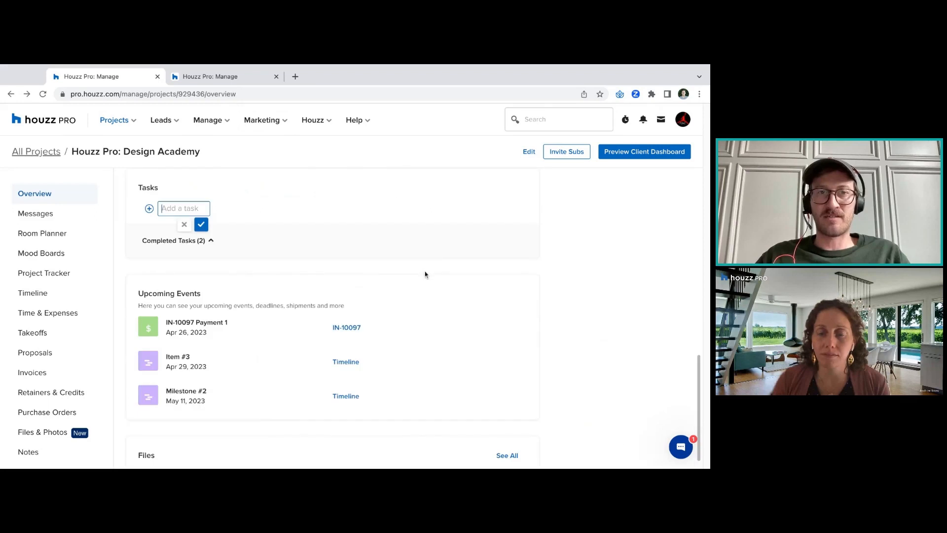
{"action": "left_click", "coordinate": [200, 123]}
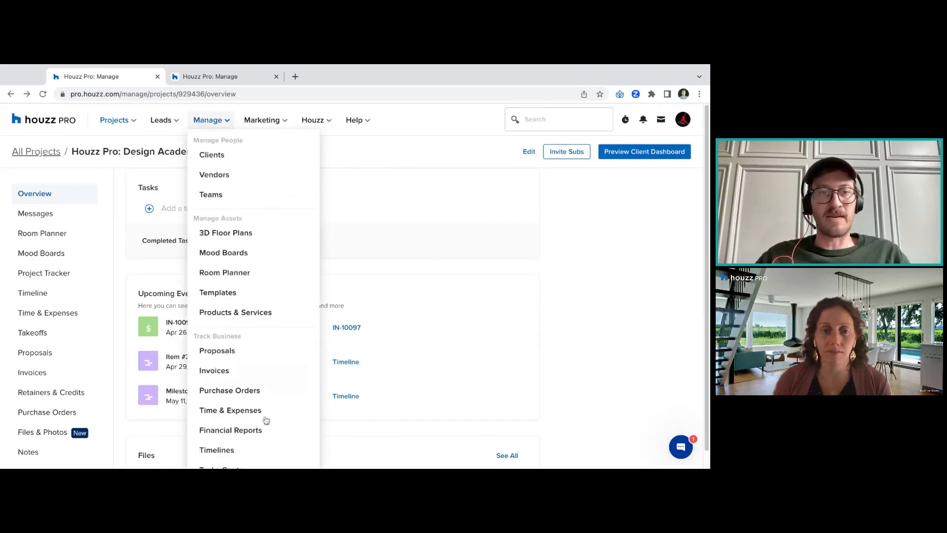
{"action": "left_click", "coordinate": [413, 239]}
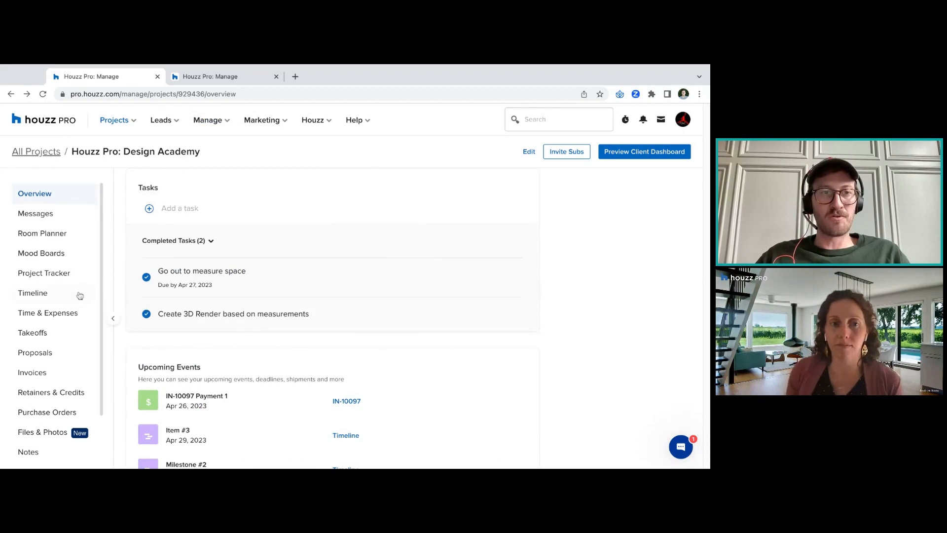
Open the project's timeline in Calendar View and look through the April 2023 milestones, items and tasks
{"action": "left_click", "coordinate": [63, 296]}
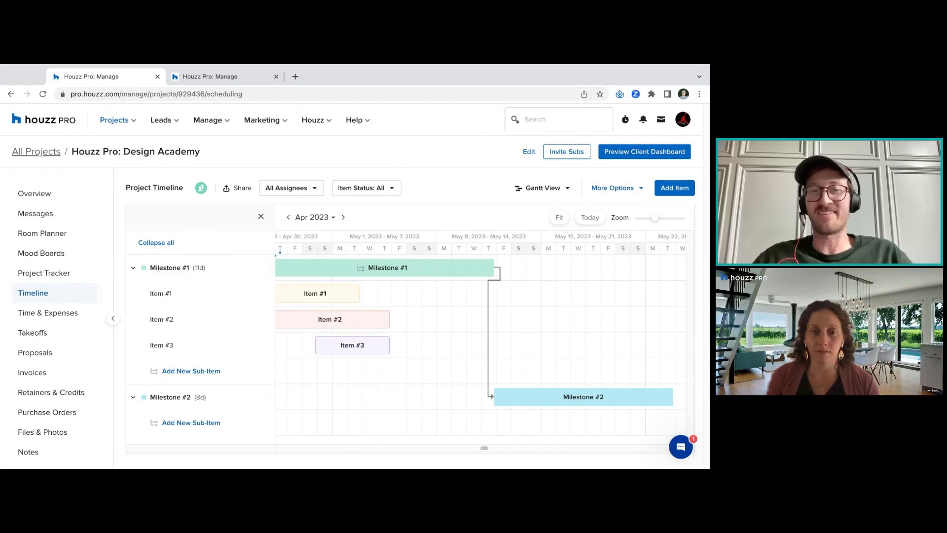
{"action": "left_click", "coordinate": [521, 188]}
{"action": "left_click", "coordinate": [528, 226]}
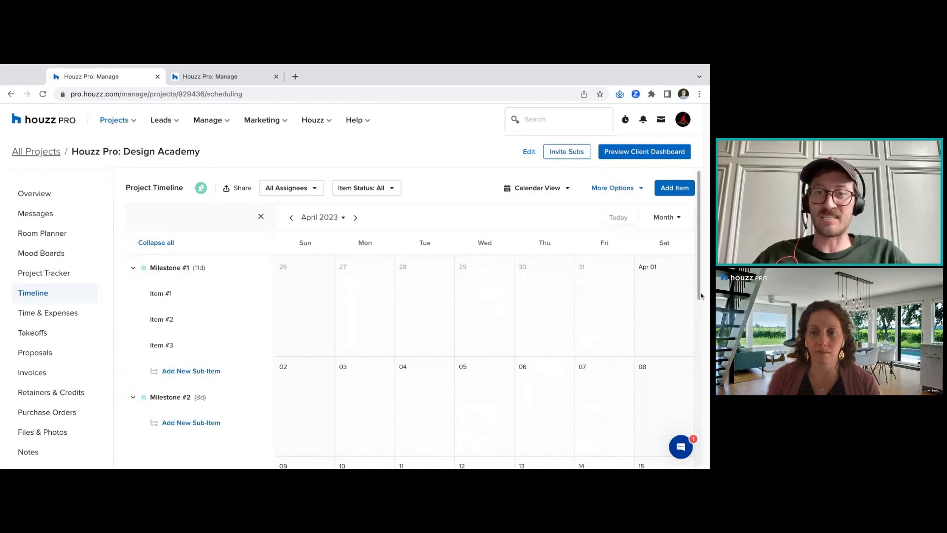
{"action": "mouse_move", "coordinate": [701, 295]}
{"action": "left_mouse_down"}
{"action": "mouse_move", "coordinate": [700, 463]}
{"action": "mouse_move", "coordinate": [701, 300]}
{"action": "left_mouse_up"}
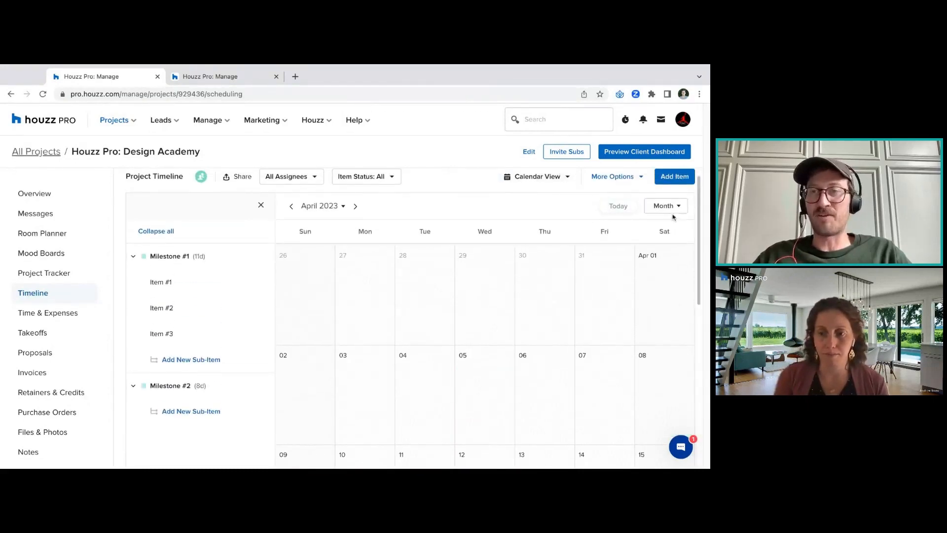
{"action": "scroll", "coordinate": [698, 227], "scroll_direction": "down", "scroll_amount": 8}
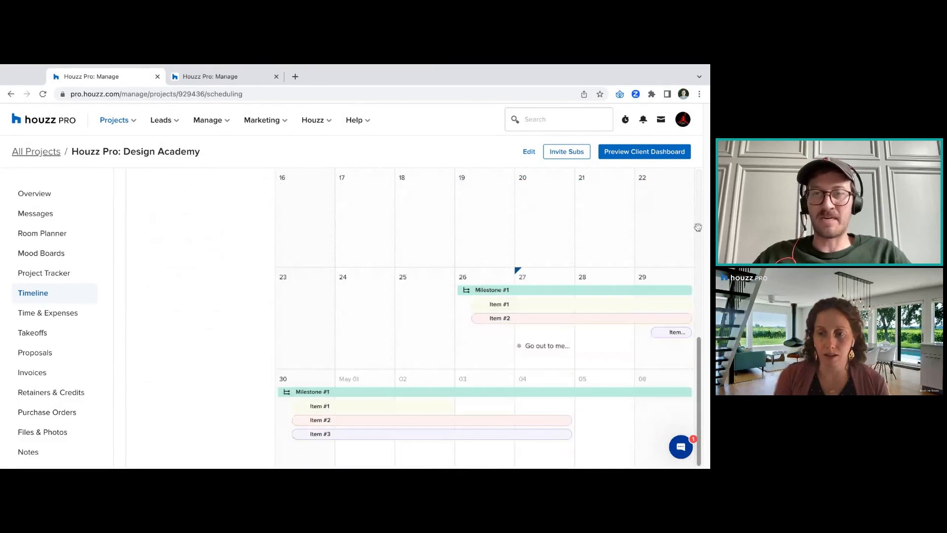
{"action": "scroll", "coordinate": [698, 228], "scroll_direction": "up", "scroll_amount": 2}
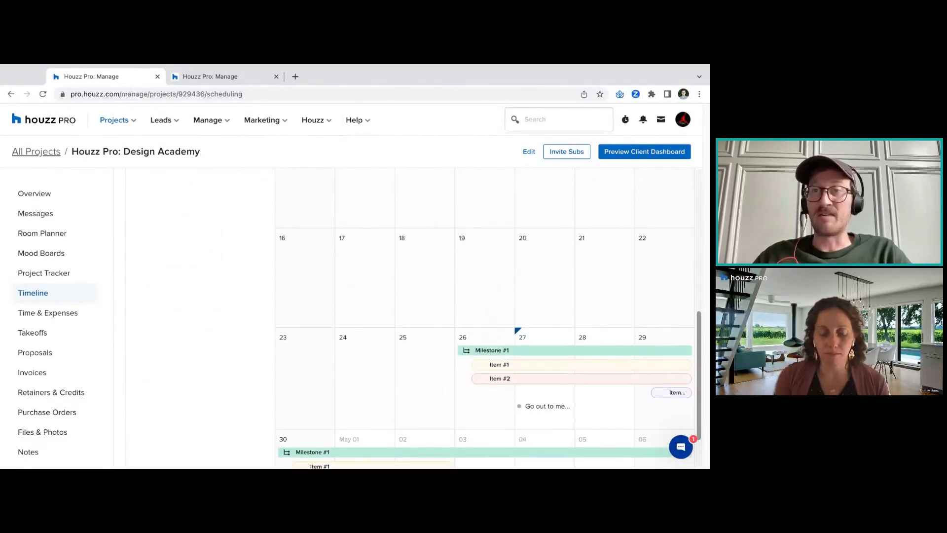
{"action": "scroll", "coordinate": [698, 228], "scroll_direction": "up", "scroll_amount": 5}
Check the calendar's Month, Week and Day options and return the timeline to Gantt View
{"action": "left_click", "coordinate": [677, 217]}
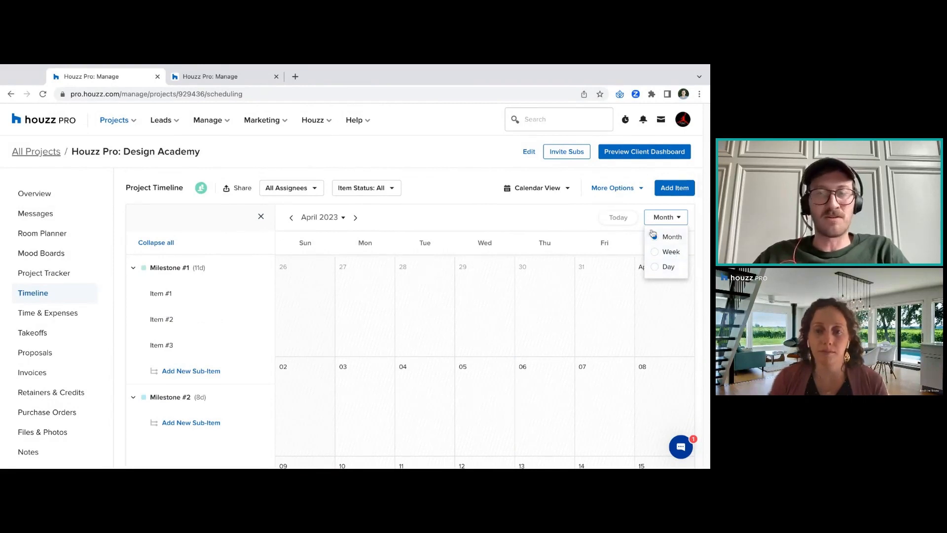
{"action": "left_click", "coordinate": [558, 191]}
{"action": "left_click", "coordinate": [524, 208]}
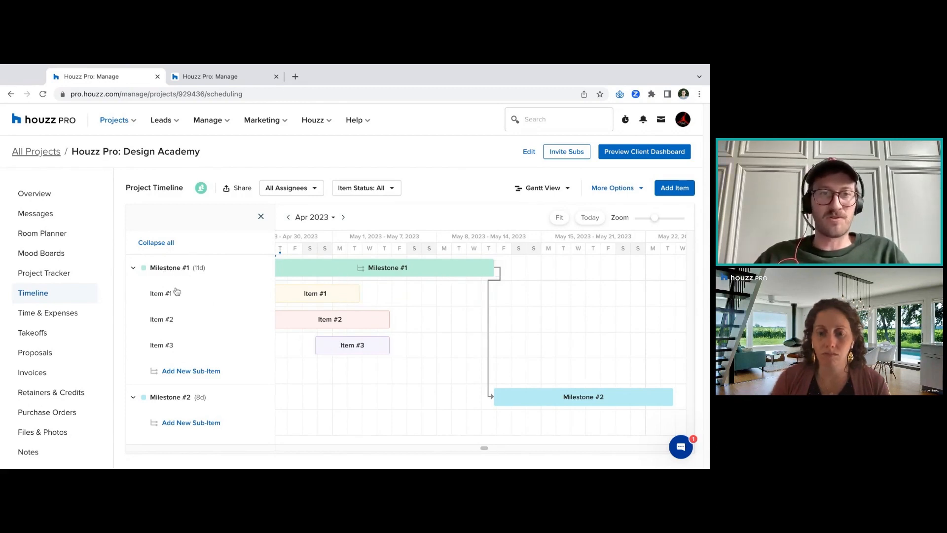
Delete Milestone #1 with its items and Milestone #2 from the project timeline
{"action": "left_click", "coordinate": [235, 269]}
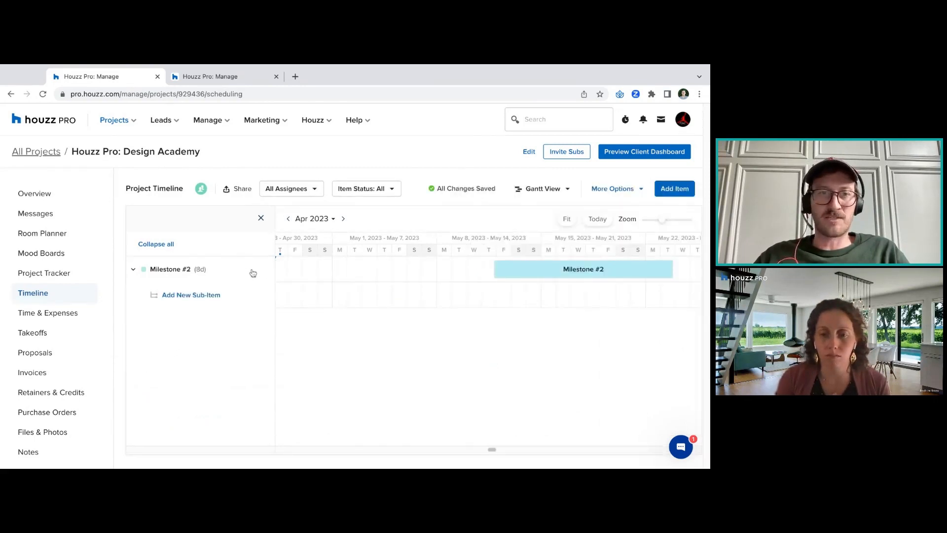
{"action": "left_click", "coordinate": [254, 271]}
{"action": "left_click", "coordinate": [681, 200]}
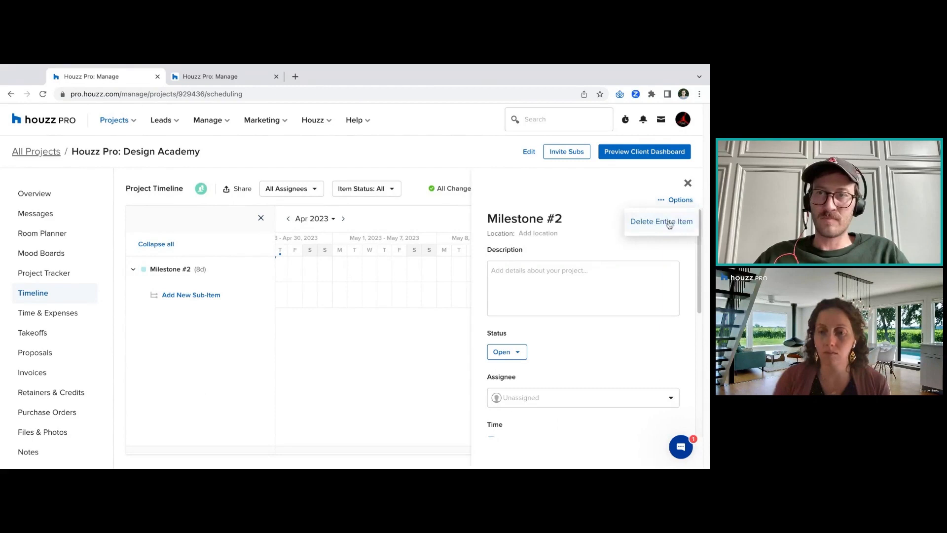
{"action": "left_click", "coordinate": [659, 220]}
{"action": "left_click", "coordinate": [420, 321]}
Add a new item to the project timeline and name it "Phase 1"
{"action": "left_click", "coordinate": [673, 187]}
{"action": "left_click", "coordinate": [525, 217]}
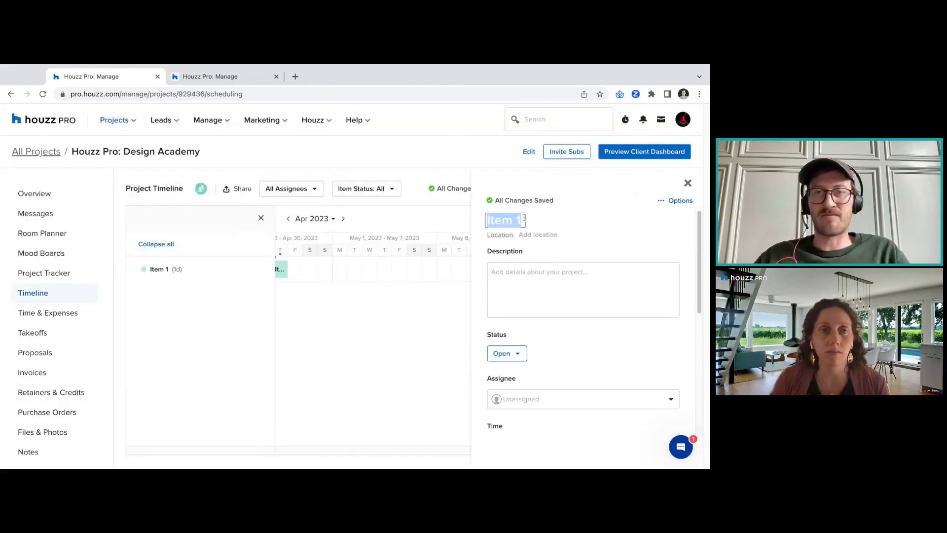
{"action": "type", "text": "Phase 1"}
{"action": "left_click", "coordinate": [606, 278]}
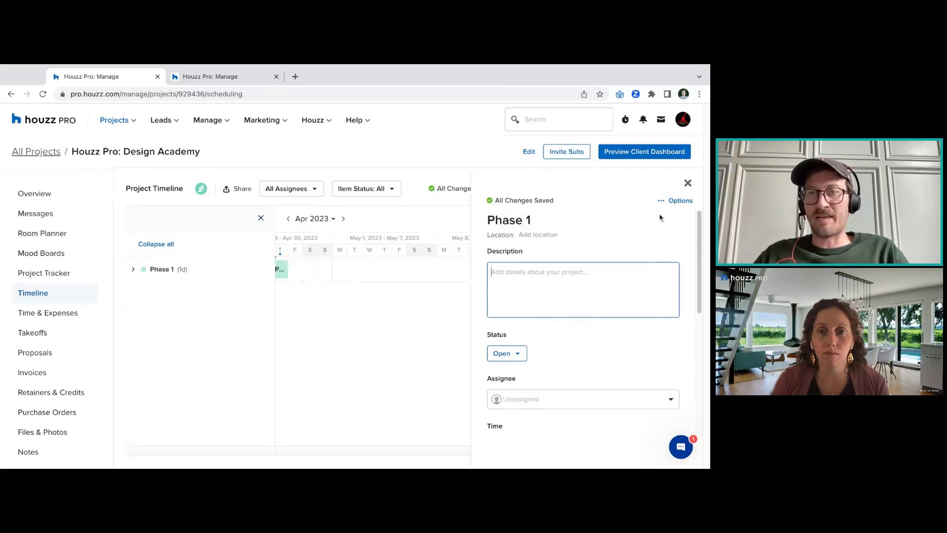
Check the status and assignee options of Phase 1 and the project access dialog for inviting subcontractors or vendors
{"action": "scroll", "coordinate": [592, 256], "scroll_direction": "down", "scroll_amount": 2}
{"action": "left_click", "coordinate": [507, 280]}
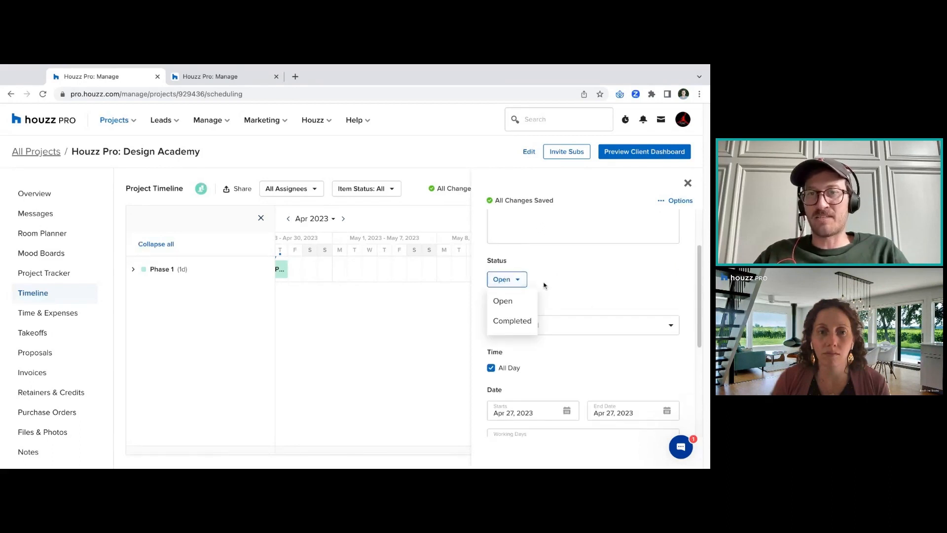
{"action": "left_click", "coordinate": [617, 284]}
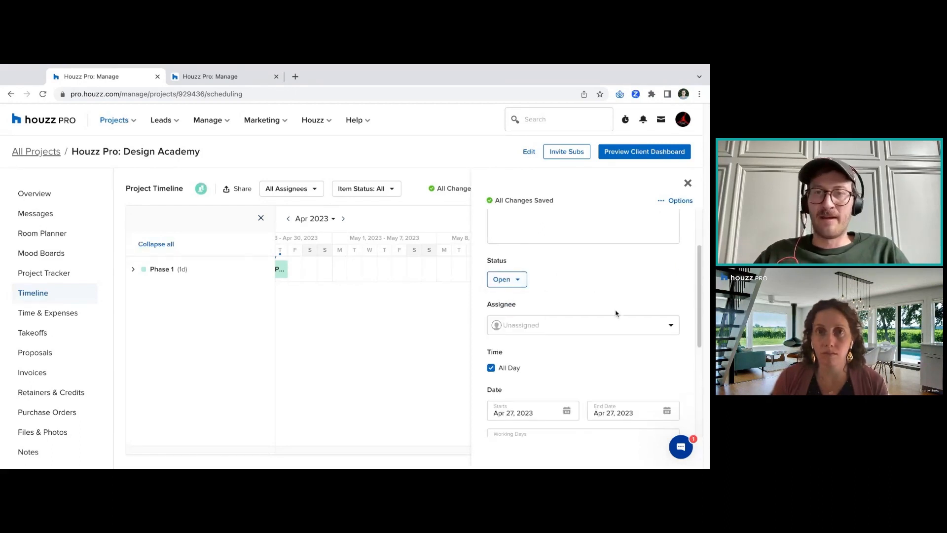
{"action": "left_click", "coordinate": [610, 330]}
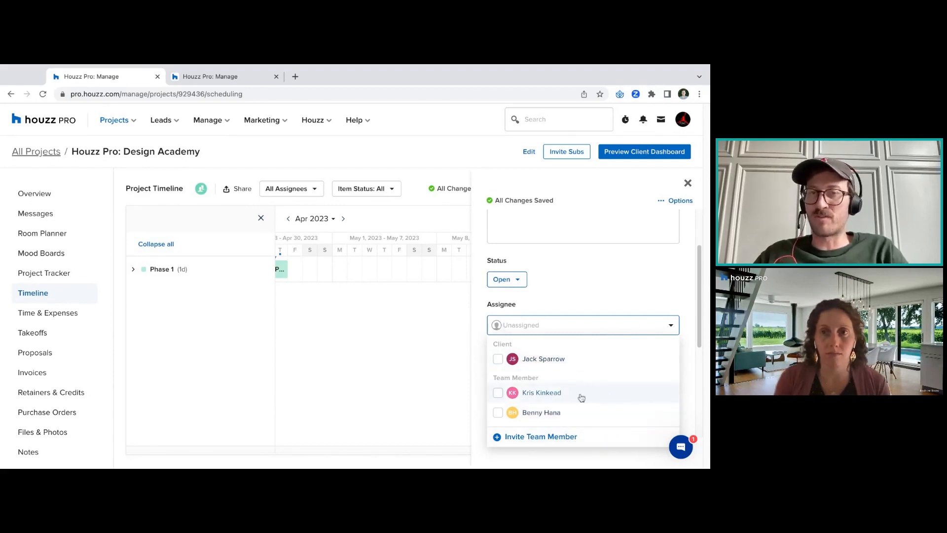
{"action": "left_click", "coordinate": [604, 300]}
{"action": "left_click", "coordinate": [581, 156]}
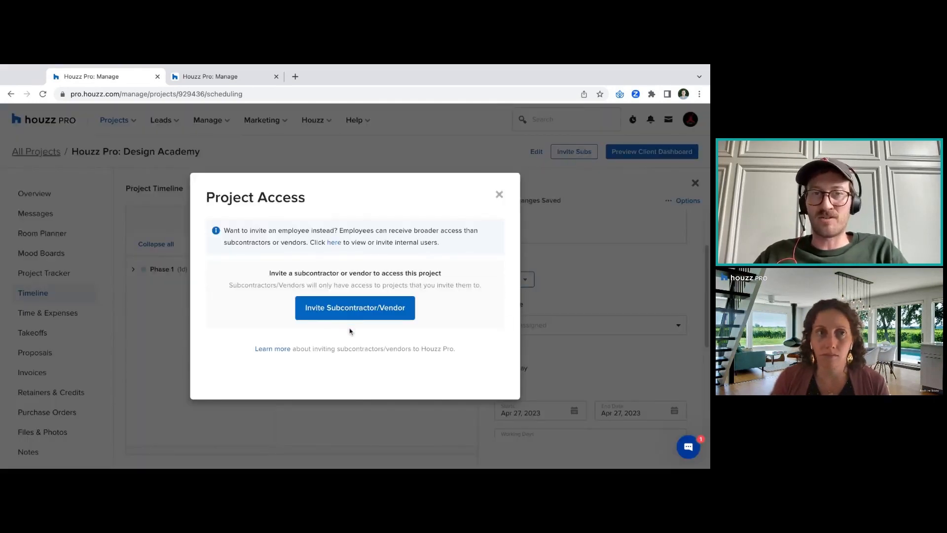
{"action": "left_click", "coordinate": [500, 194]}
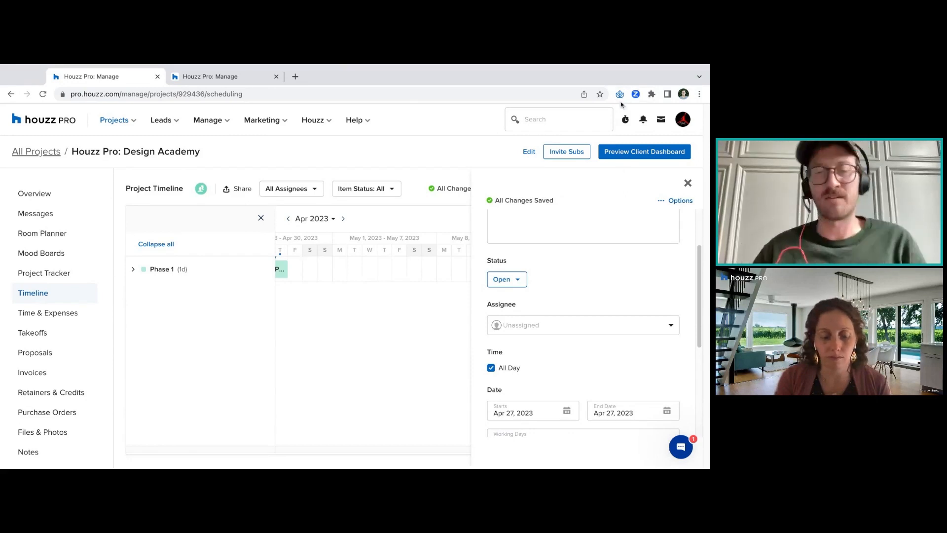
Set the end date of Phase 1 to May 1, 2023
{"action": "left_click_drag", "start_coordinate": [699, 292], "coordinate": [699, 344]}
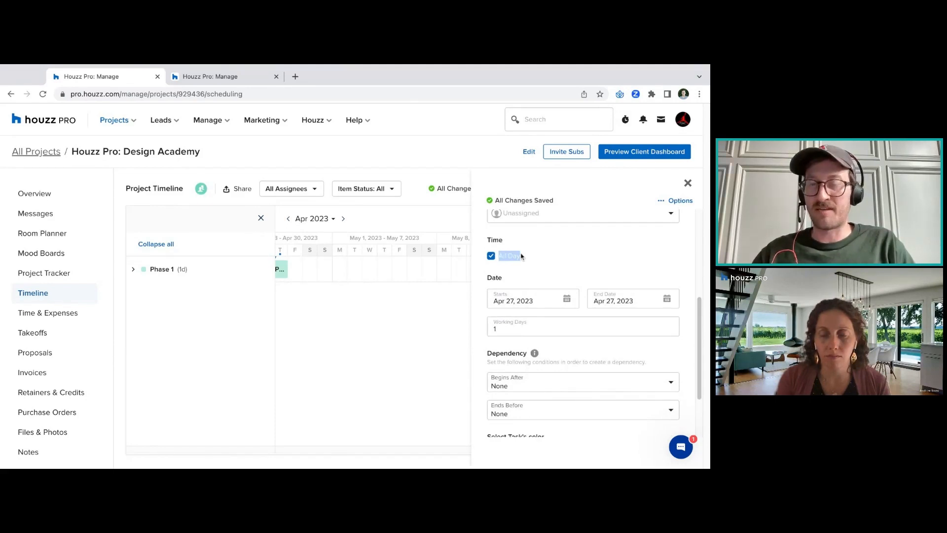
{"action": "left_click", "coordinate": [602, 260]}
{"action": "left_click", "coordinate": [654, 295]}
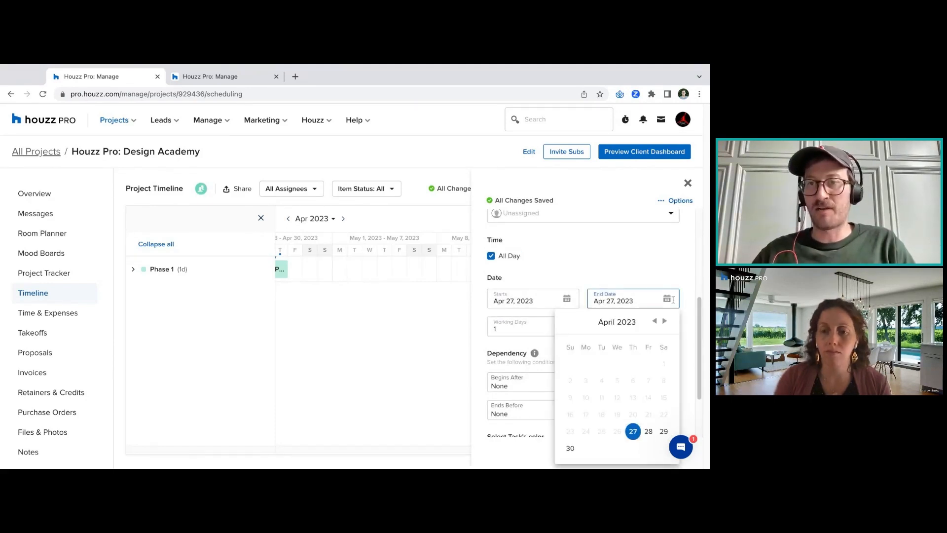
{"action": "left_click", "coordinate": [666, 322]}
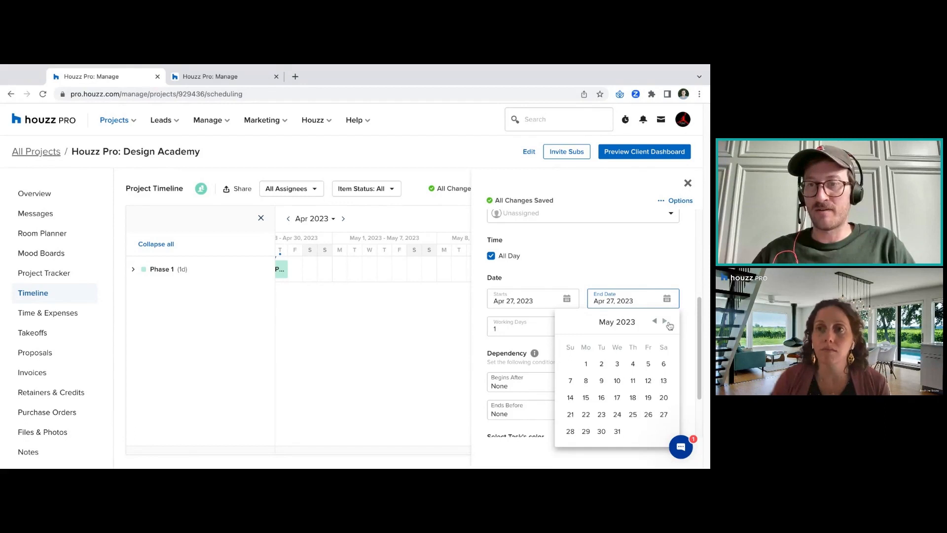
{"action": "left_click", "coordinate": [586, 363]}
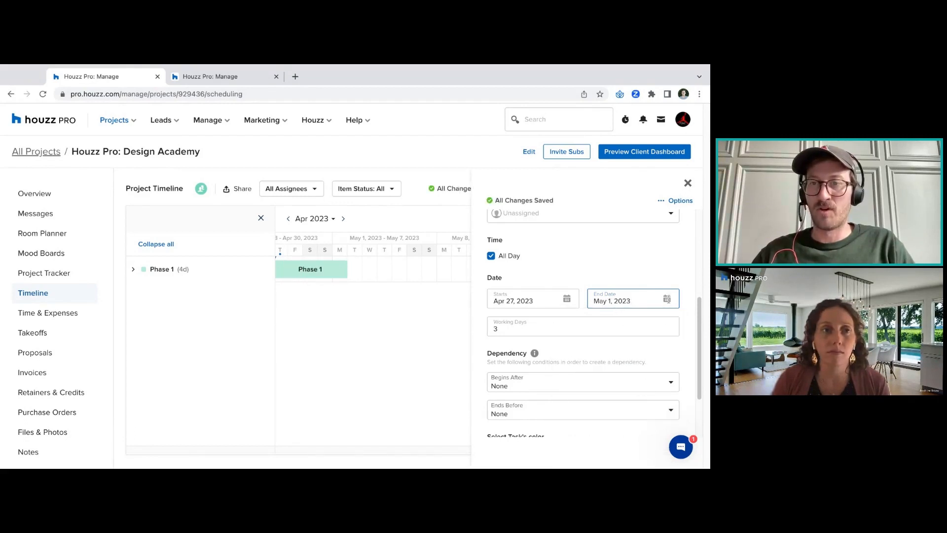
Check the start date of Phase 1 and set its end date to May 4, 2023
{"action": "left_click", "coordinate": [667, 298]}
{"action": "left_click", "coordinate": [567, 297]}
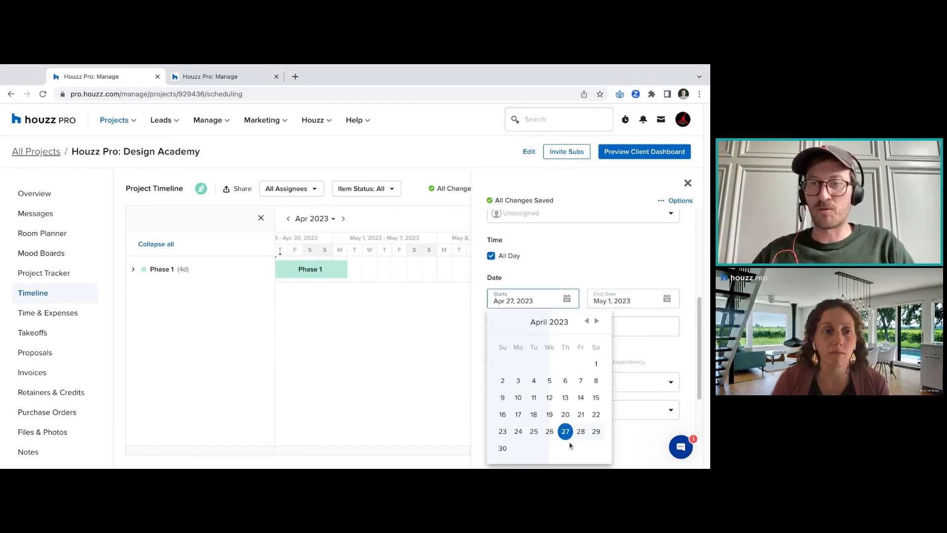
{"action": "left_click", "coordinate": [667, 299]}
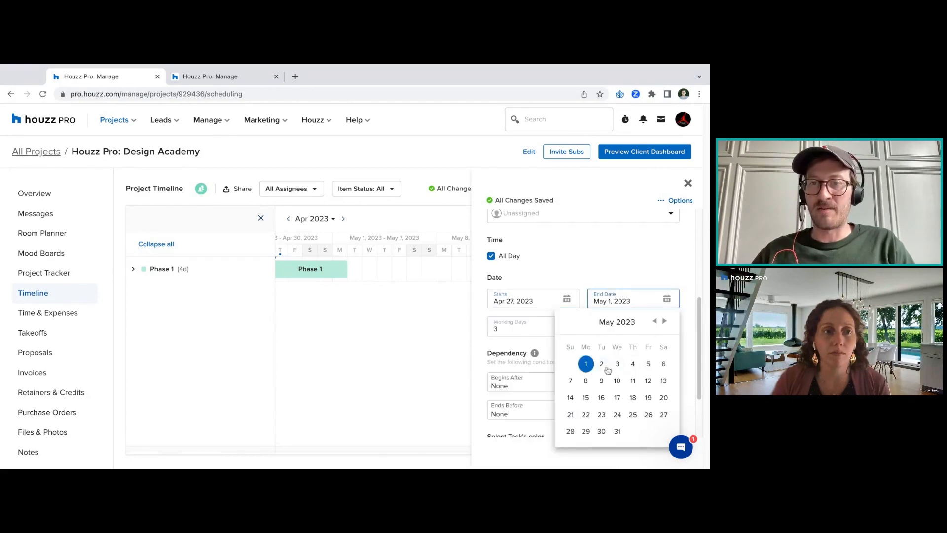
{"action": "left_click", "coordinate": [633, 364]}
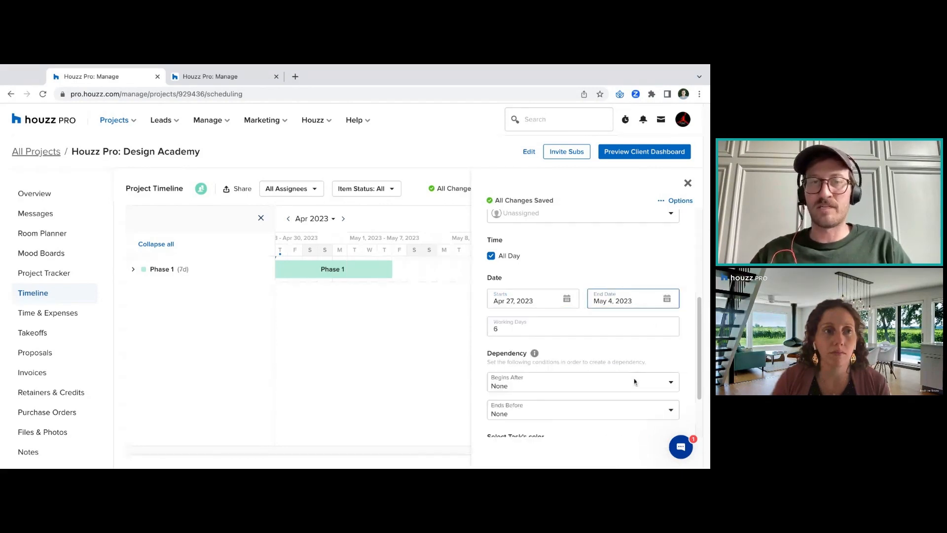
{"action": "mouse_move", "coordinate": [366, 273]}
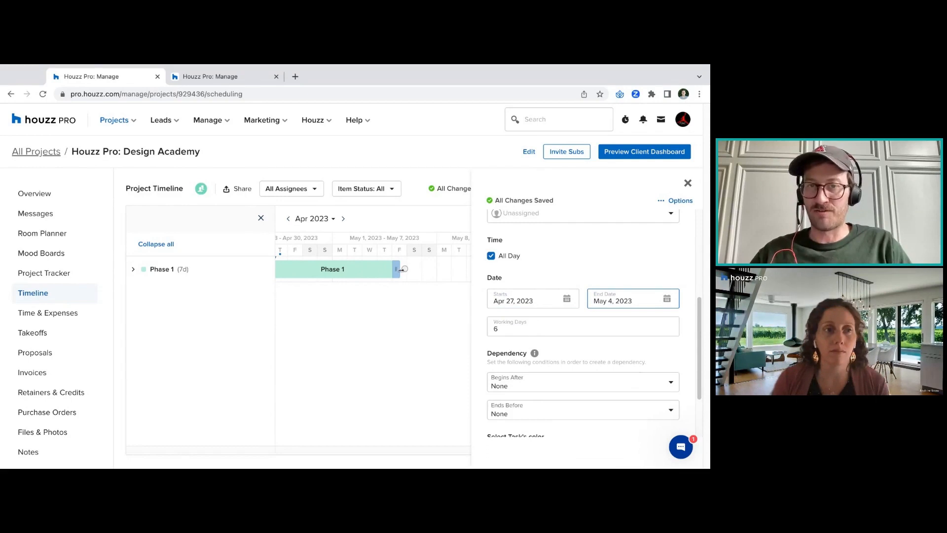
Extend the Phase 1 bar to May 5, 2023, and try turning its All Day setting off and back on
{"action": "left_click_drag", "start_coordinate": [397, 270], "coordinate": [399, 274]}
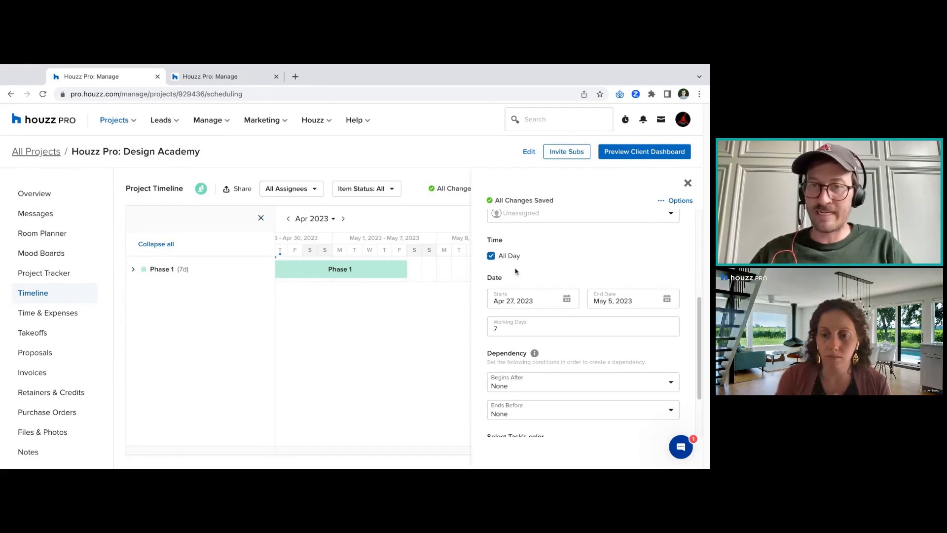
{"action": "left_click", "coordinate": [492, 256]}
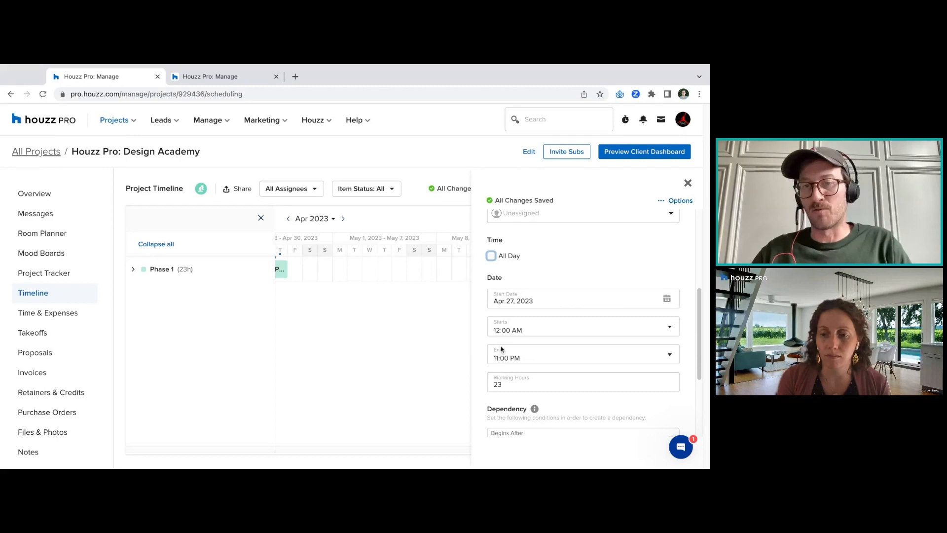
{"action": "left_click", "coordinate": [505, 258]}
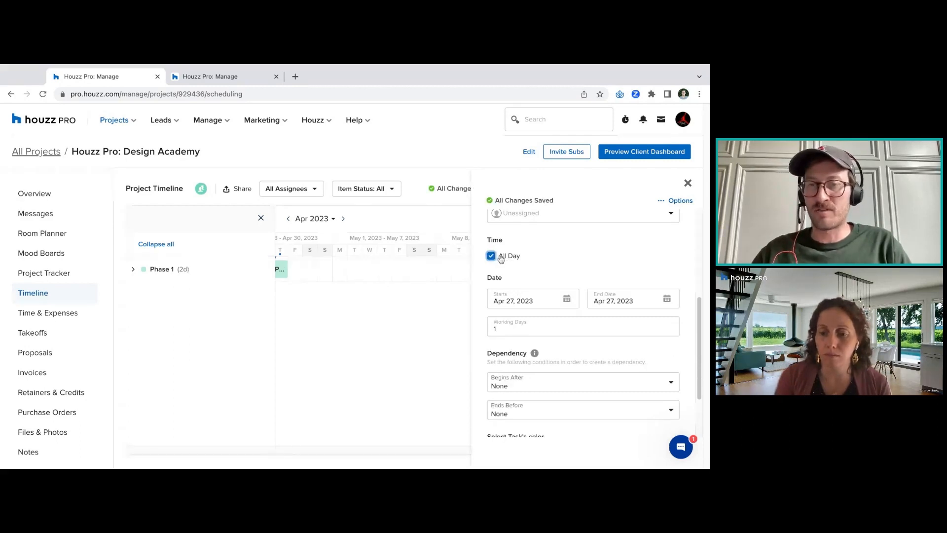
Set the end date of Phase 1 to May 11, 2023, and close its details
{"action": "left_click", "coordinate": [667, 299]}
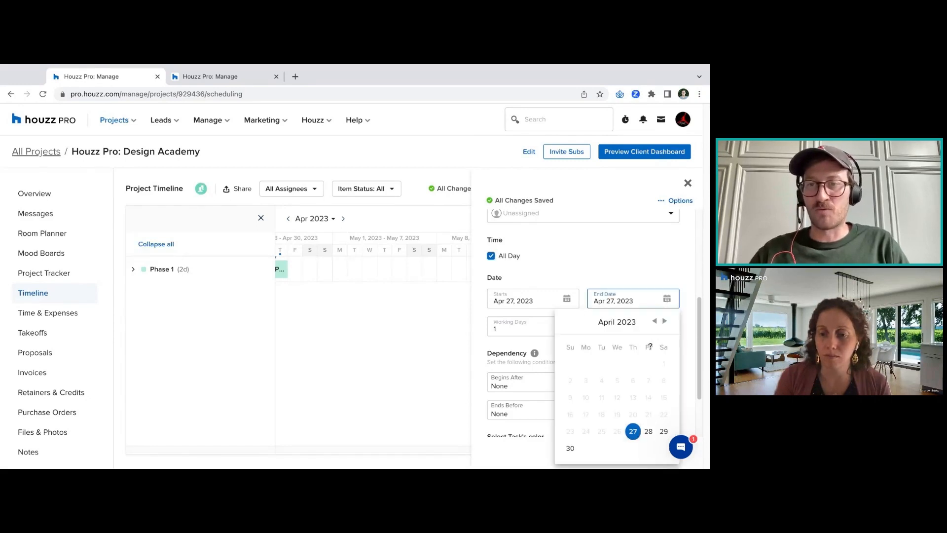
{"action": "left_click", "coordinate": [666, 322]}
{"action": "left_click", "coordinate": [634, 380]}
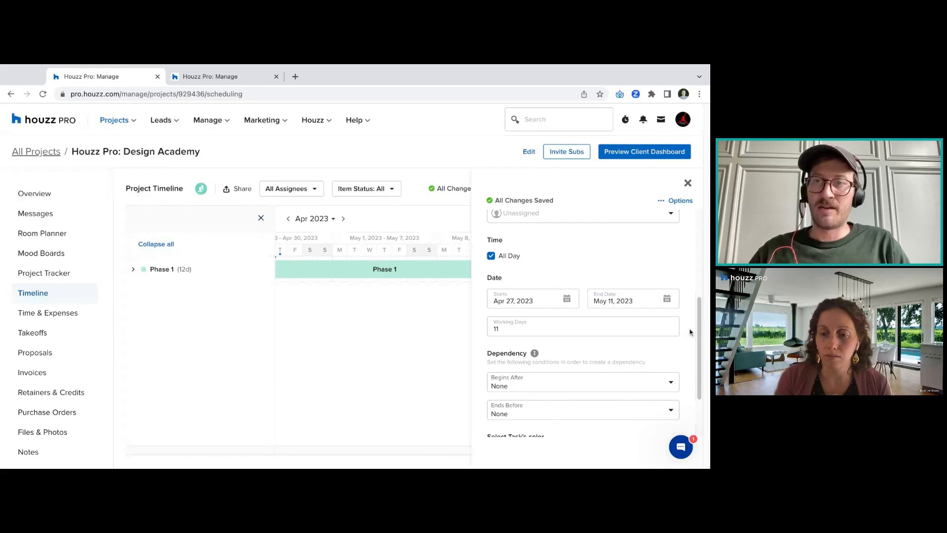
{"action": "left_click", "coordinate": [688, 183]}
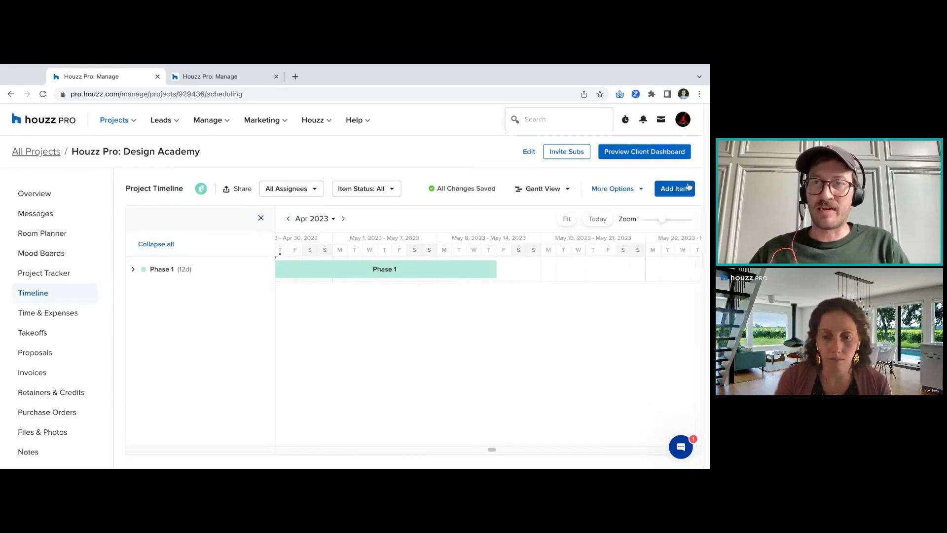
Reopen the Phase 1 details and check its Ends Before and Begins After dependency choices
{"action": "left_click", "coordinate": [474, 266]}
{"action": "scroll", "coordinate": [695, 269], "scroll_direction": "down", "scroll_amount": 5}
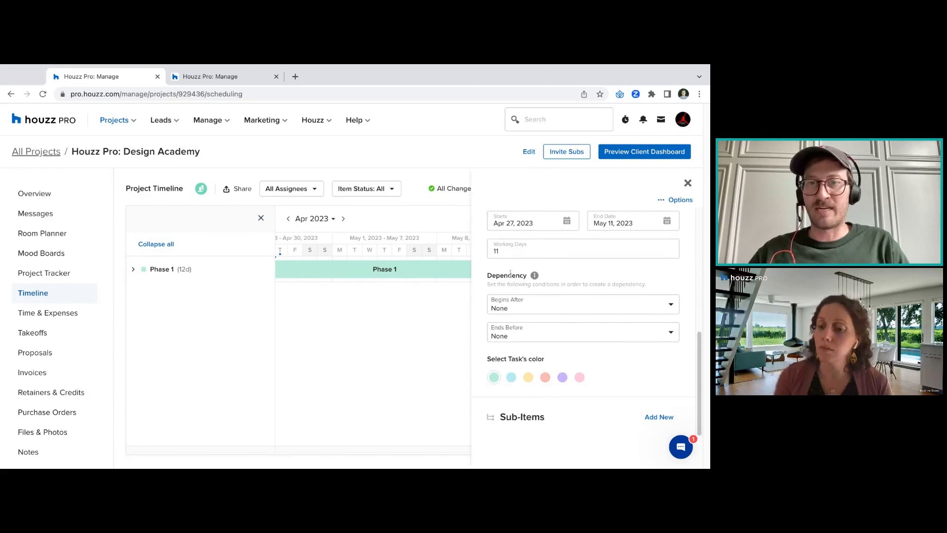
{"action": "left_click", "coordinate": [588, 333]}
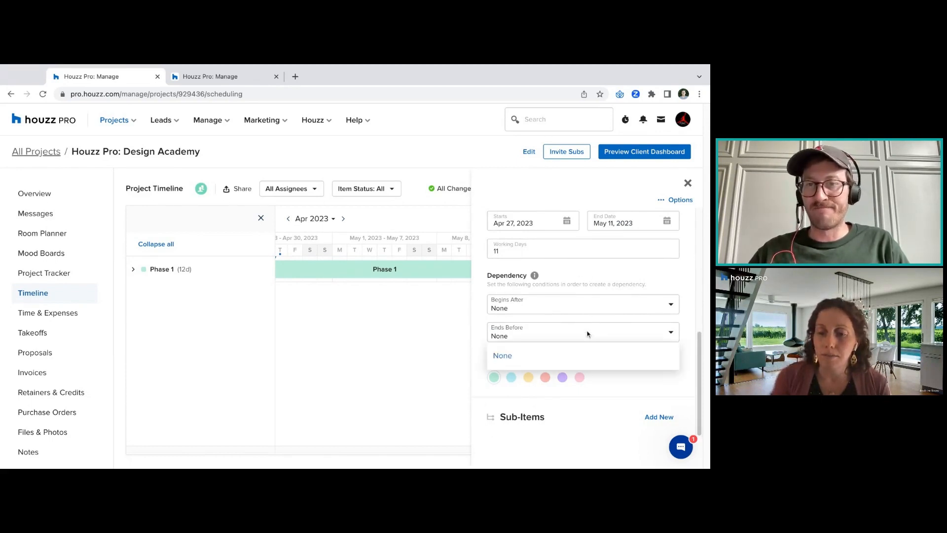
{"action": "left_click", "coordinate": [582, 304]}
{"action": "left_click", "coordinate": [577, 288]}
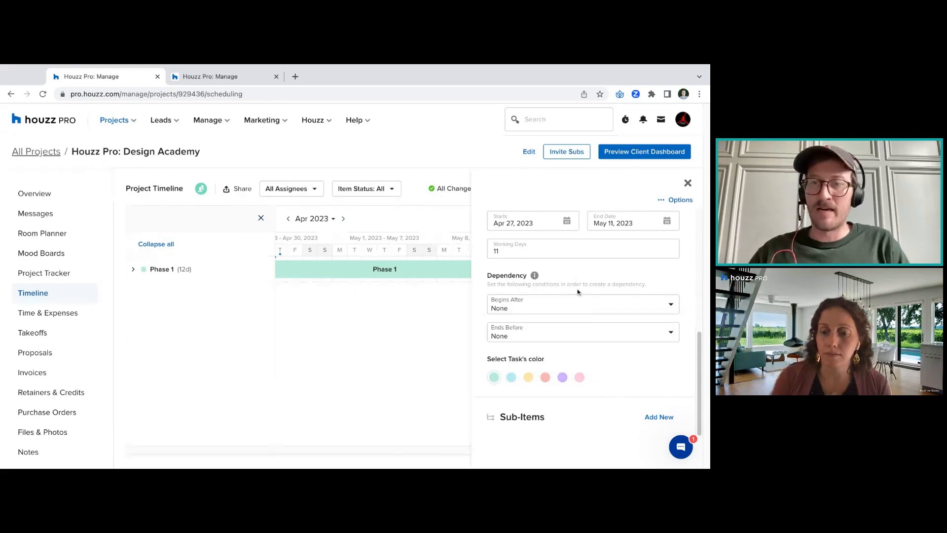
Add a sub-item to Phase 1 and name it "Remove Flooring"
{"action": "left_click", "coordinate": [660, 417]}
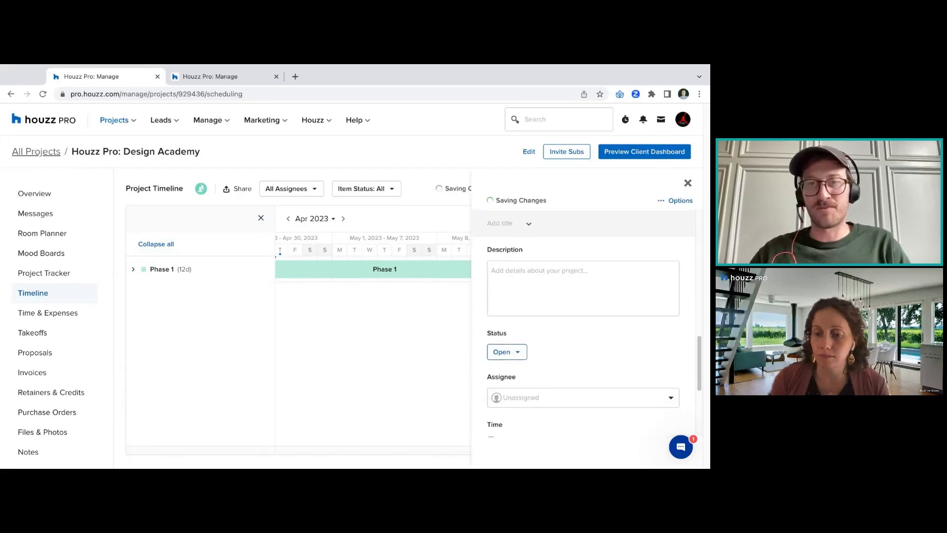
{"action": "scroll", "coordinate": [583, 247], "scroll_direction": "up", "scroll_amount": 2}
{"action": "left_click", "coordinate": [528, 223]}
{"action": "left_click", "coordinate": [538, 428]}
{"action": "scroll", "coordinate": [700, 312], "scroll_direction": "down", "scroll_amount": 5}
{"action": "scroll", "coordinate": [700, 312], "scroll_direction": "up", "scroll_amount": 3}
{"action": "left_click", "coordinate": [518, 277]}
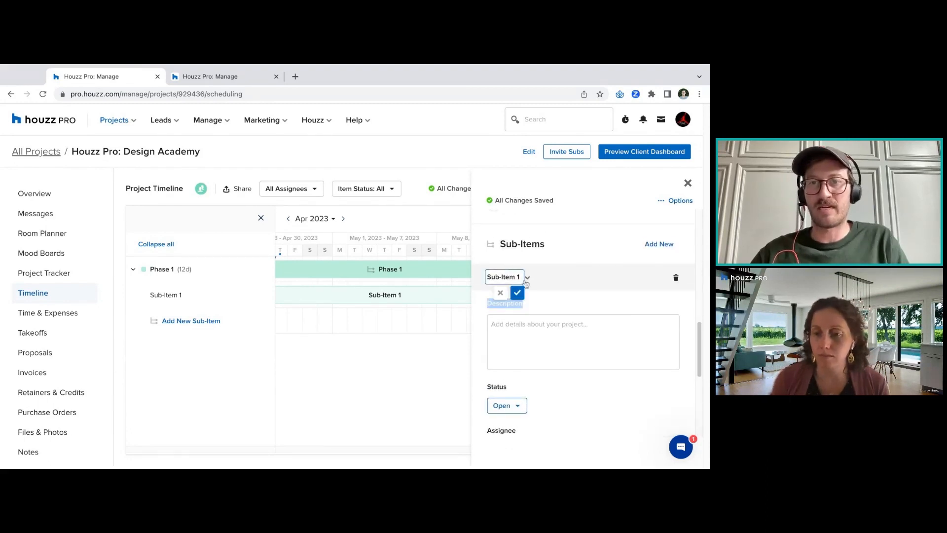
{"action": "key", "text": "ctrl+a"}
{"action": "type", "text": "Demo-lition"}
{"action": "key", "text": "BackSpace"}
{"action": "key", "text": "BackSpace"}
{"action": "key", "text": "BackSpace"}
{"action": "key", "text": "BackSpace"}
{"action": "key", "text": "BackSpace"}
{"action": "key", "text": "BackSpace"}
{"action": "key", "text": "BackSpace"}
{"action": "key", "text": "BackSpace"}
{"action": "key", "text": "BackSpace"}
{"action": "key", "text": "BackSpace"}
{"action": "key", "text": "BackSpace"}
{"action": "type", "text": "Remove Flooring"}
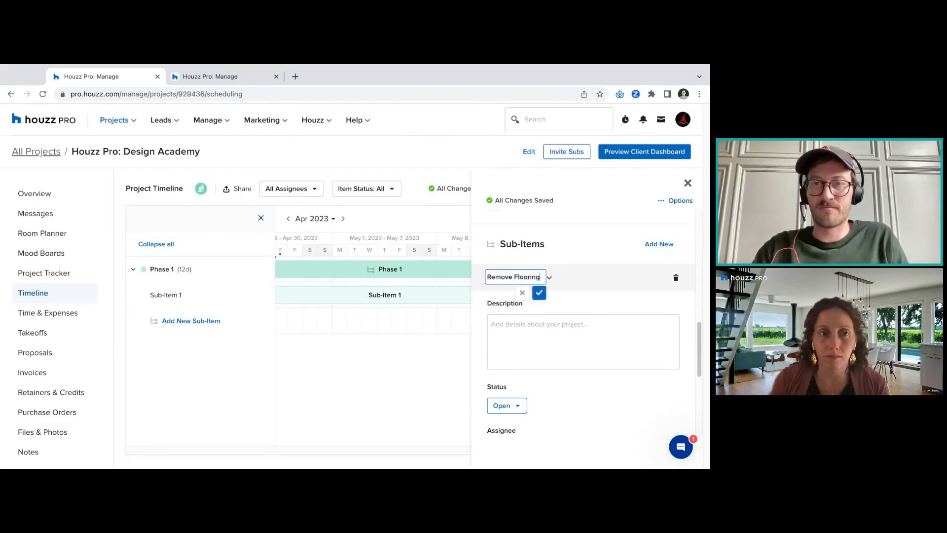
{"action": "left_click", "coordinate": [539, 293]}
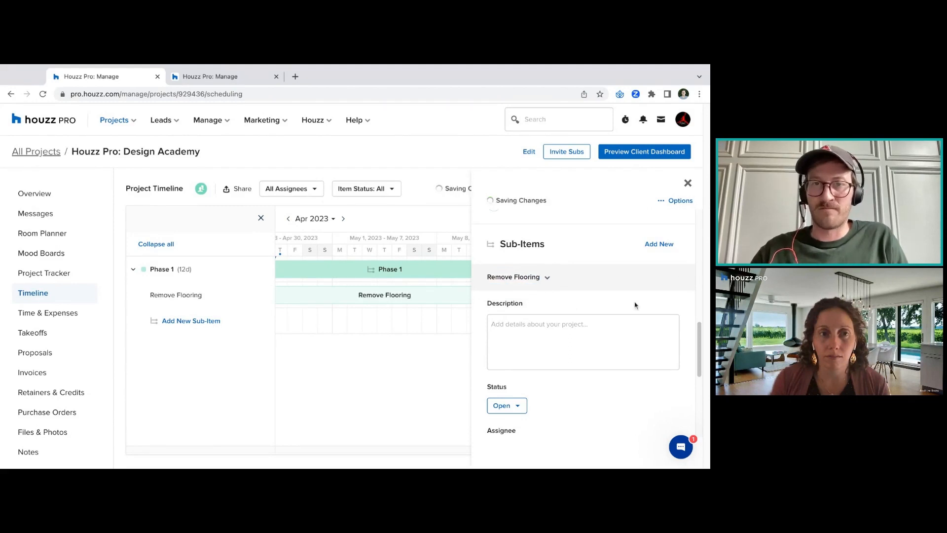
Rename the Phase 1 sub-item as "Tear out built ins"
{"action": "left_click", "coordinate": [523, 277]}
{"action": "type", "text": "Tear out built ins"}
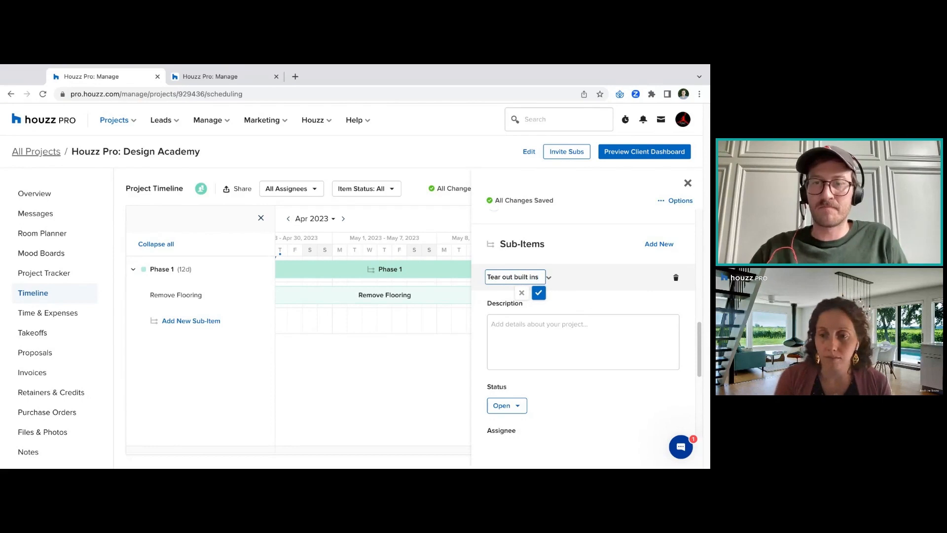
{"action": "left_click", "coordinate": [539, 293]}
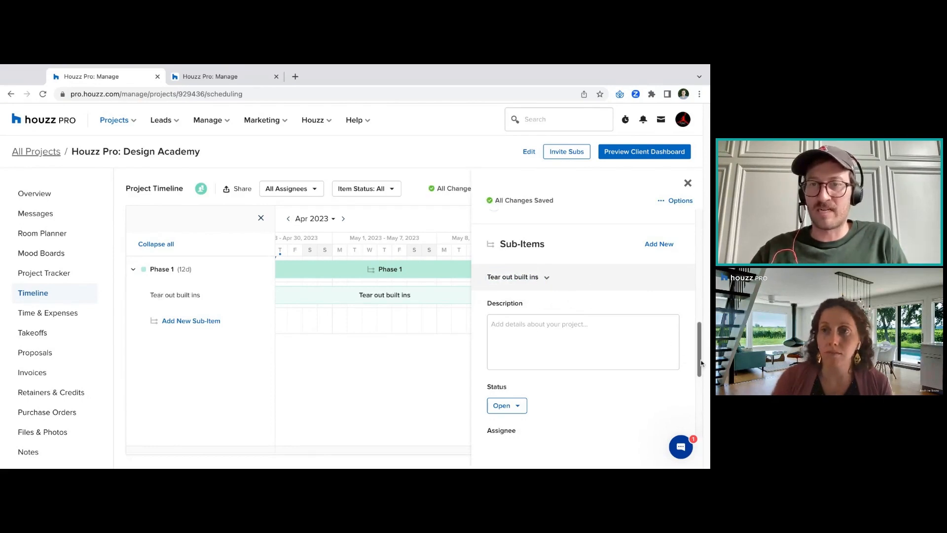
Set the end date of the "Tear out built ins" sub-item to May 1, 2023
{"action": "scroll", "coordinate": [701, 364], "scroll_direction": "down", "scroll_amount": 3}
{"action": "scroll", "coordinate": [698, 380], "scroll_direction": "down", "scroll_amount": 1}
{"action": "left_click", "coordinate": [669, 385]}
{"action": "left_click_drag", "start_coordinate": [699, 399], "coordinate": [699, 397]}
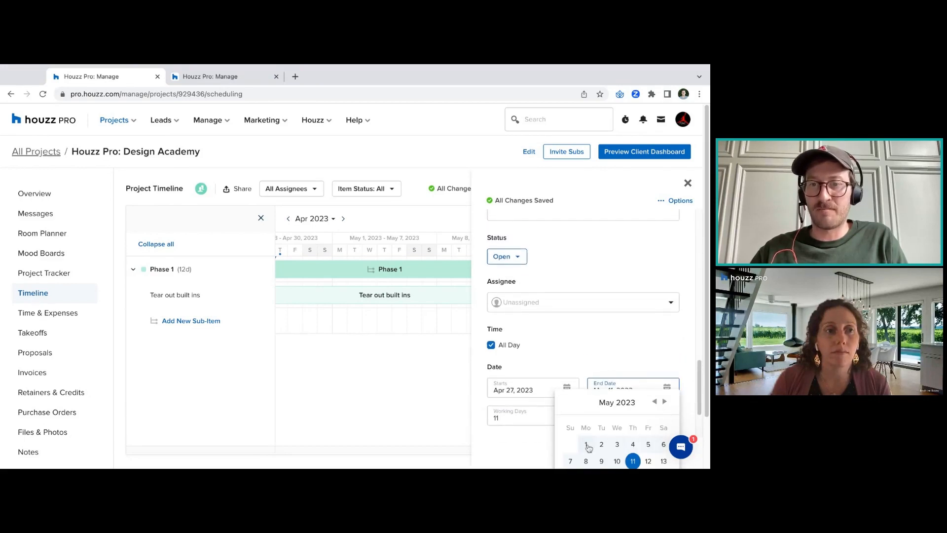
{"action": "left_click", "coordinate": [587, 445]}
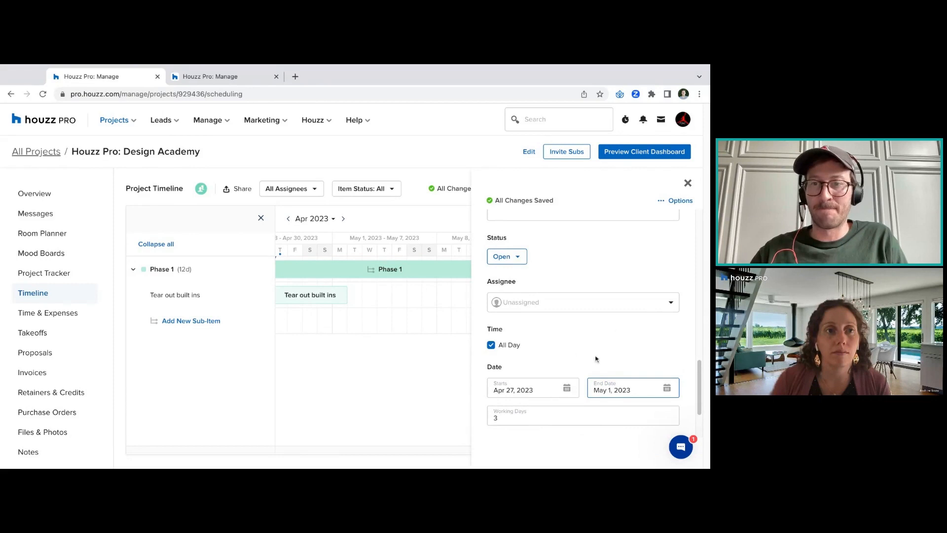
{"action": "scroll", "coordinate": [666, 382], "scroll_direction": "down", "scroll_amount": 4}
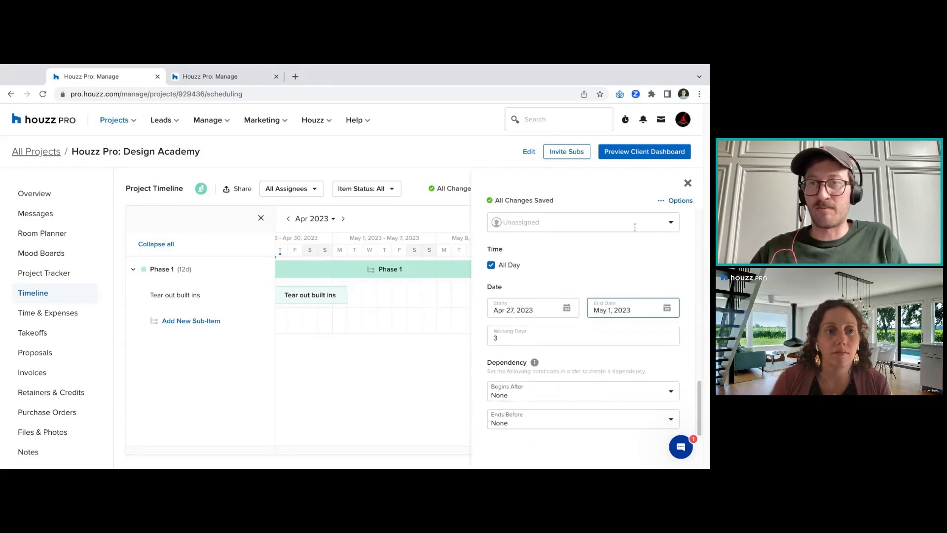
Add a second sub-item to Phase 1 and name it "Remove existing flooring"
{"action": "left_click", "coordinate": [211, 327]}
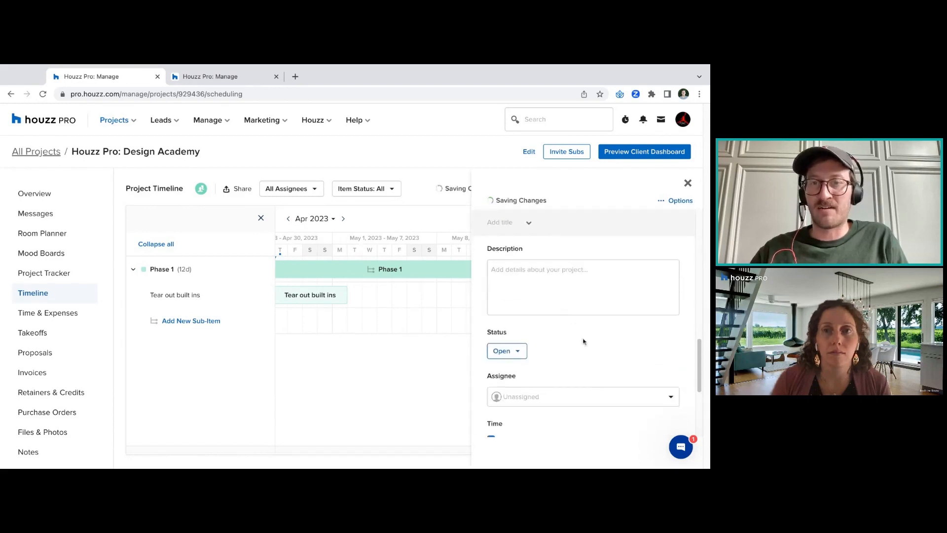
{"action": "left_click", "coordinate": [518, 222]}
{"action": "key", "text": "BackSpace"}
{"action": "key", "text": "BackSpace"}
{"action": "key", "text": "BackSpace"}
{"action": "key", "text": "BackSpace"}
{"action": "key", "text": "BackSpace"}
{"action": "key", "text": "BackSpace"}
{"action": "key", "text": "BackSpace"}
{"action": "key", "text": "BackSpace"}
{"action": "key", "text": "BackSpace"}
{"action": "key", "text": "BackSpace"}
{"action": "type", "text": "Remo"}
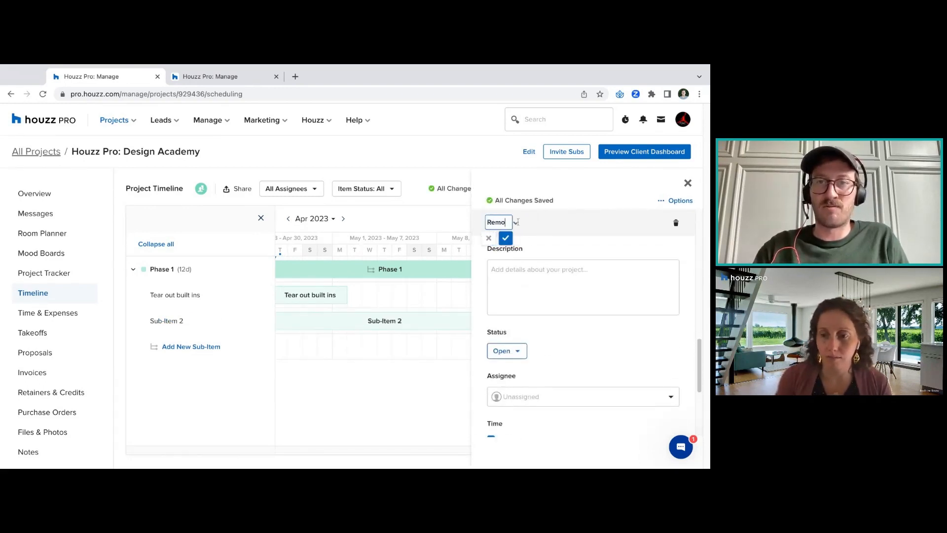
{"action": "type", "text": "ve existing flooring"}
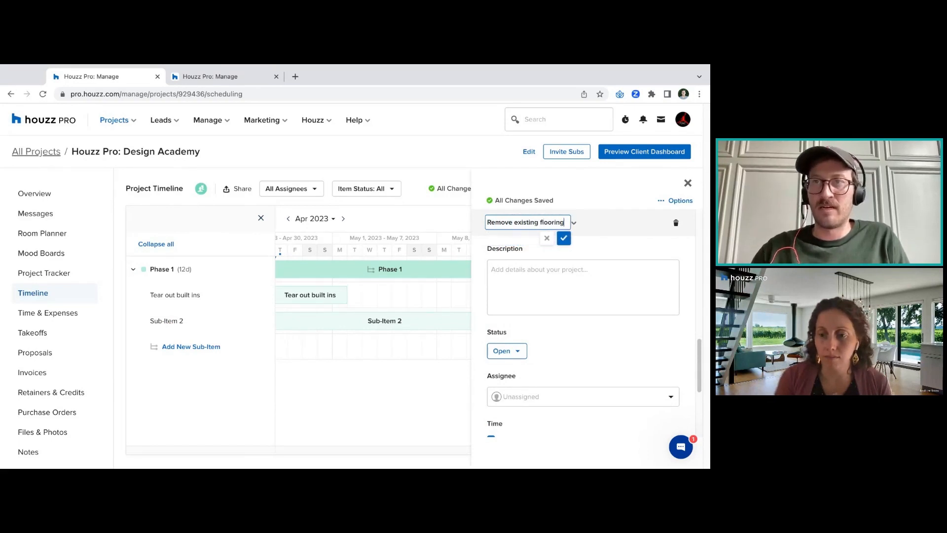
{"action": "key", "text": "Return"}
Make the "Remove existing flooring" sub-item dependent so that it begins after "Tear out built ins"
{"action": "scroll", "coordinate": [700, 350], "scroll_direction": "down", "scroll_amount": 3}
{"action": "scroll", "coordinate": [701, 350], "scroll_direction": "down", "scroll_amount": 1}
{"action": "left_click", "coordinate": [569, 308]}
{"action": "left_click", "coordinate": [601, 280]}
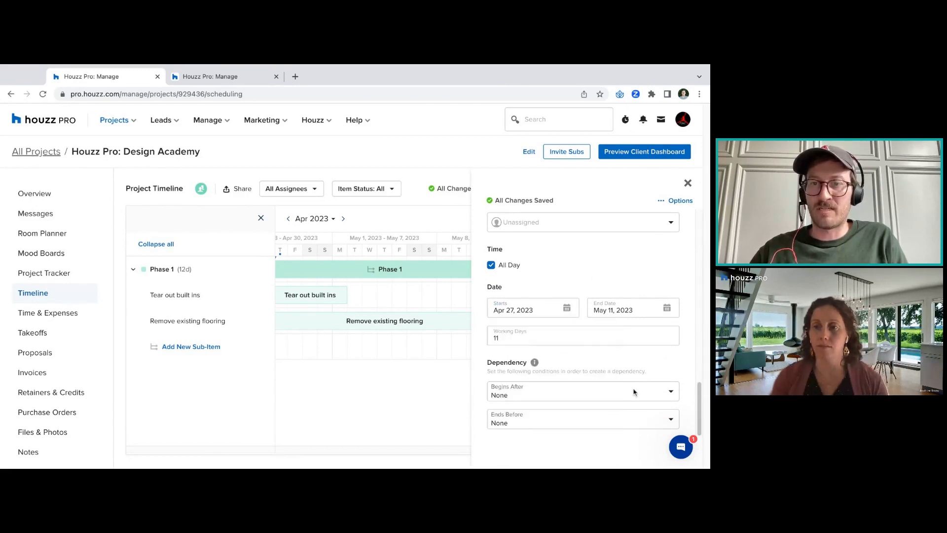
{"action": "left_click", "coordinate": [592, 392]}
{"action": "left_click", "coordinate": [603, 345]}
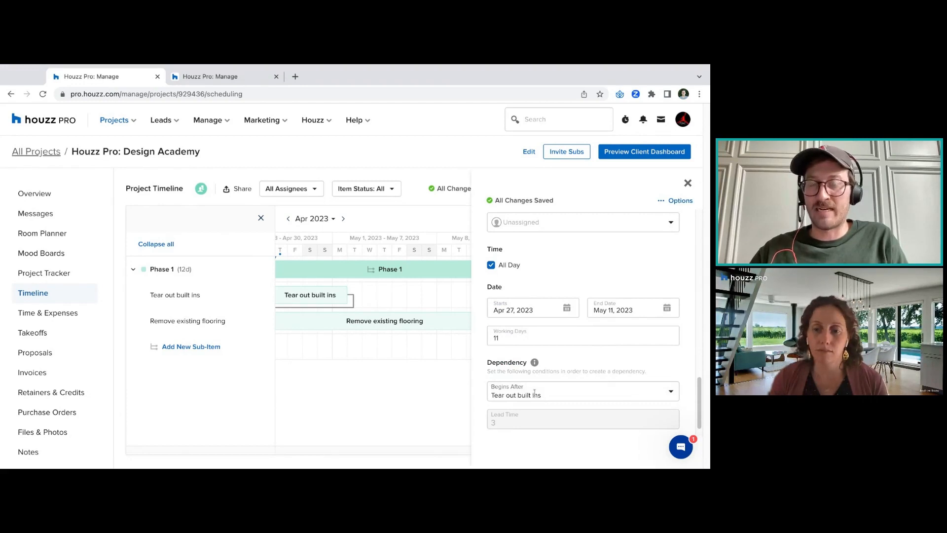
Schedule "Remove existing flooring" from May 2 to May 3, 2023, and close the item details
{"action": "left_click", "coordinate": [545, 306]}
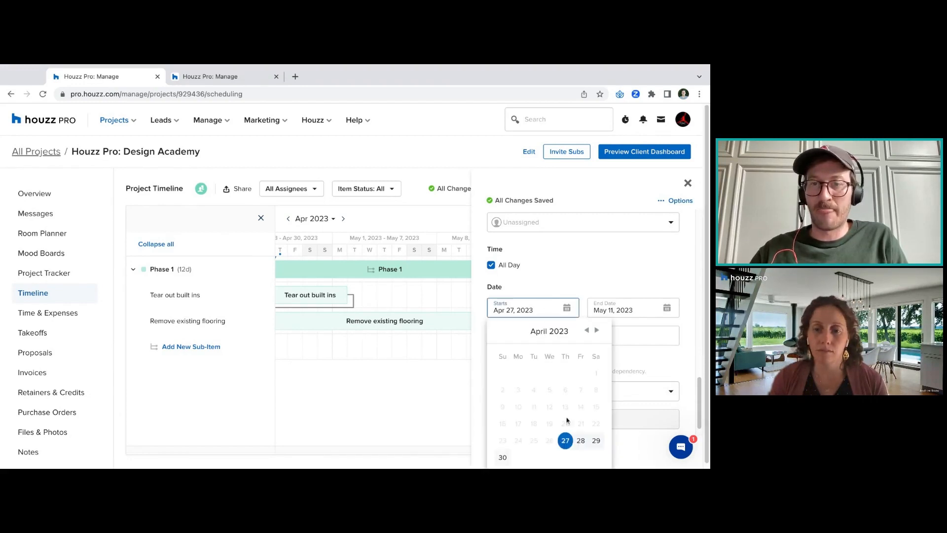
{"action": "left_click", "coordinate": [598, 330]}
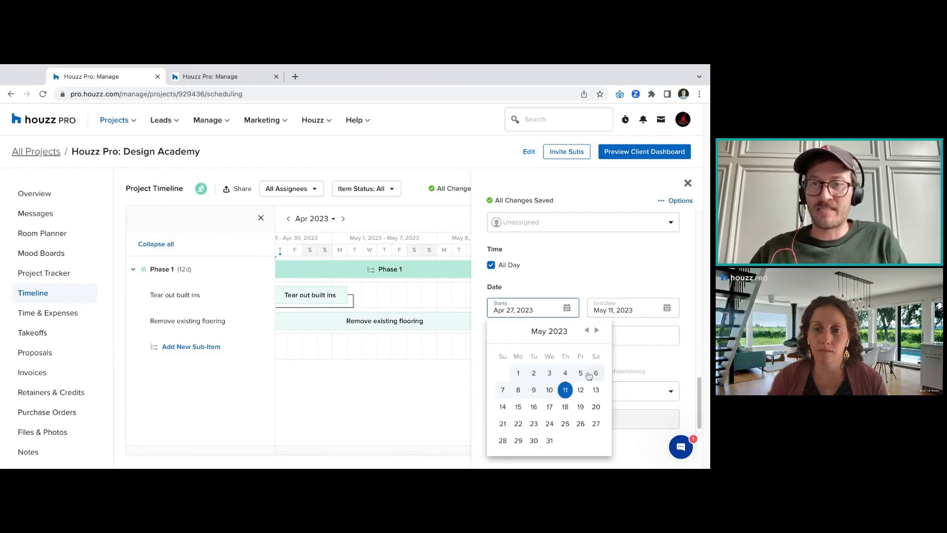
{"action": "left_click", "coordinate": [532, 378]}
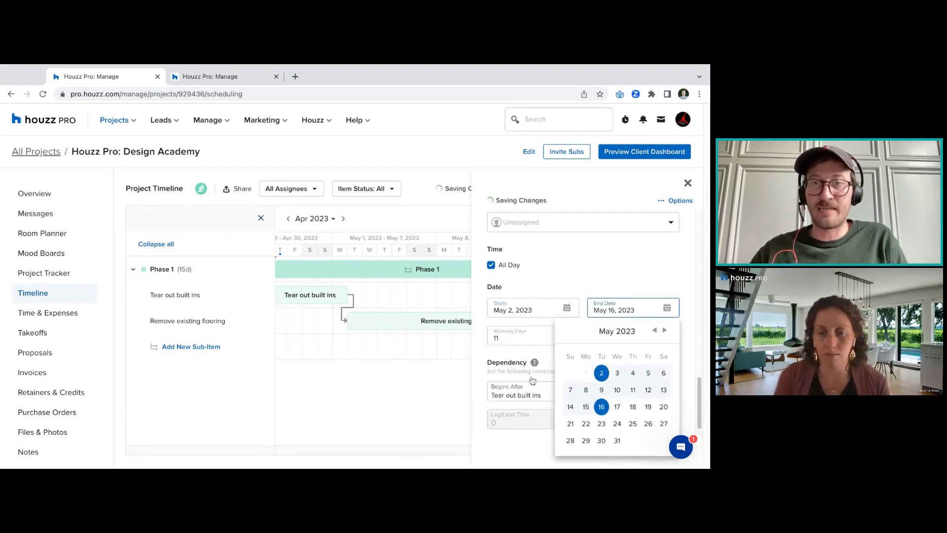
{"action": "left_click", "coordinate": [631, 374]}
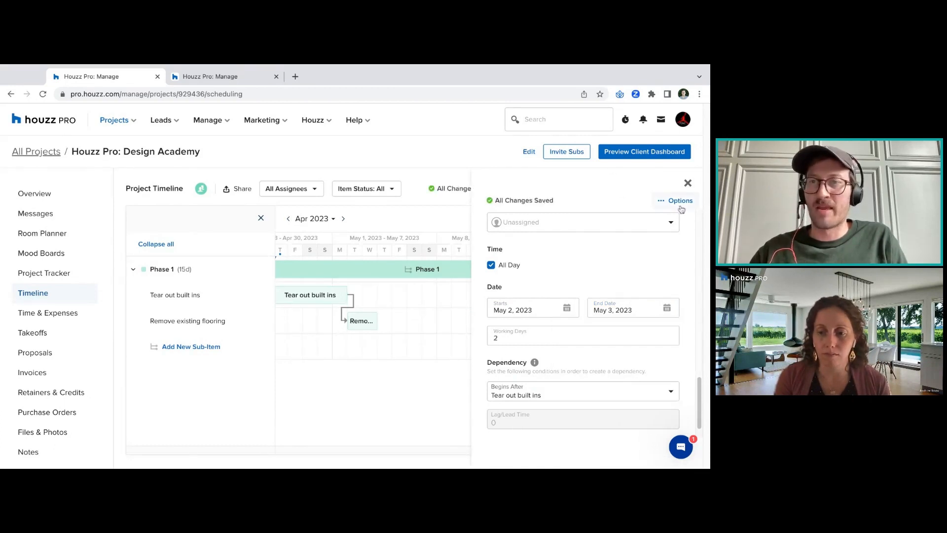
{"action": "left_click", "coordinate": [687, 183]}
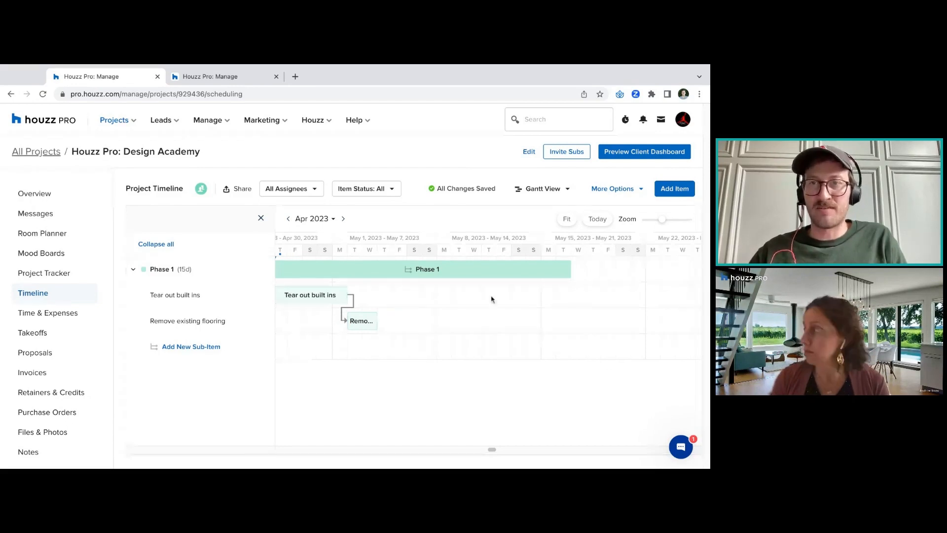
Add a third sub-item to Phase 1 and name it "Build up subfloor + add flooring"
{"action": "left_click", "coordinate": [504, 320]}
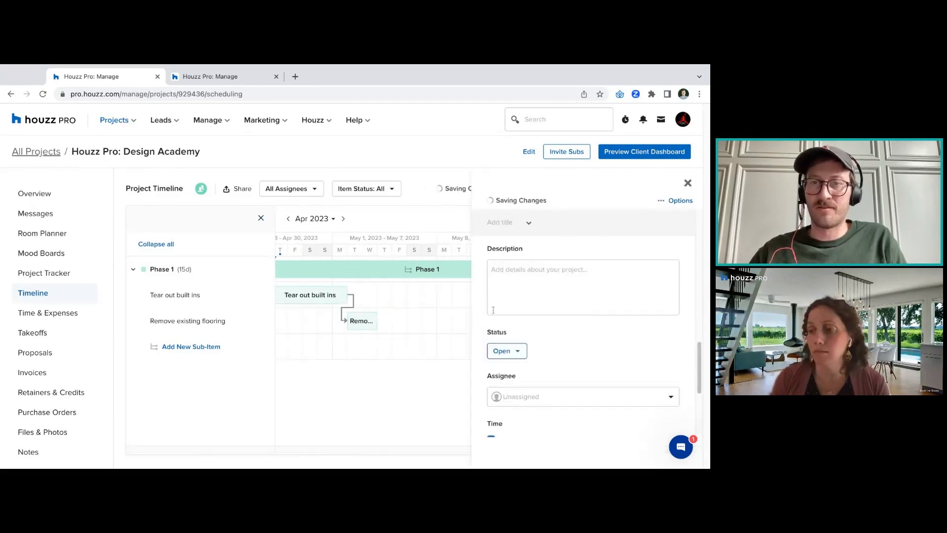
{"action": "left_click", "coordinate": [503, 221]}
{"action": "key", "text": "ctrl+a"}
{"action": "type", "text": "Bu"}
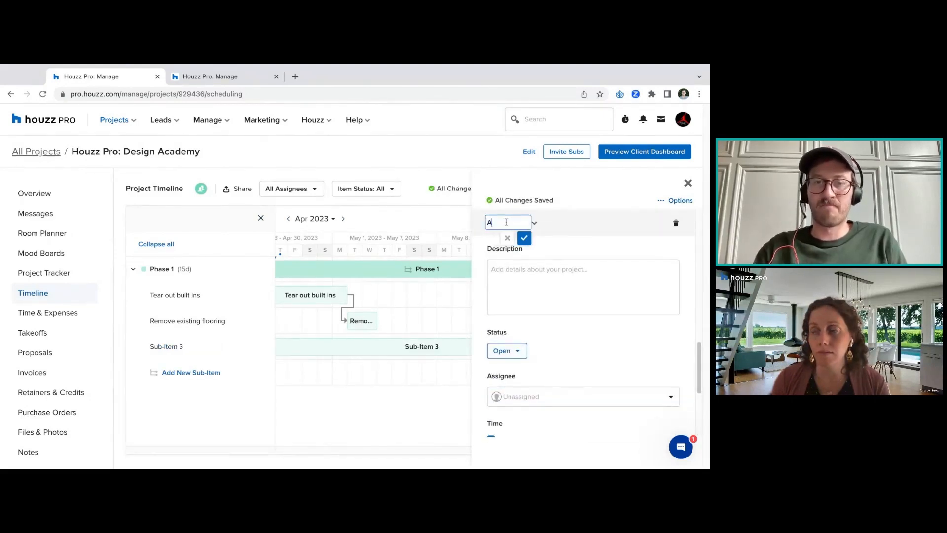
{"action": "type", "text": "ild up subfl"}
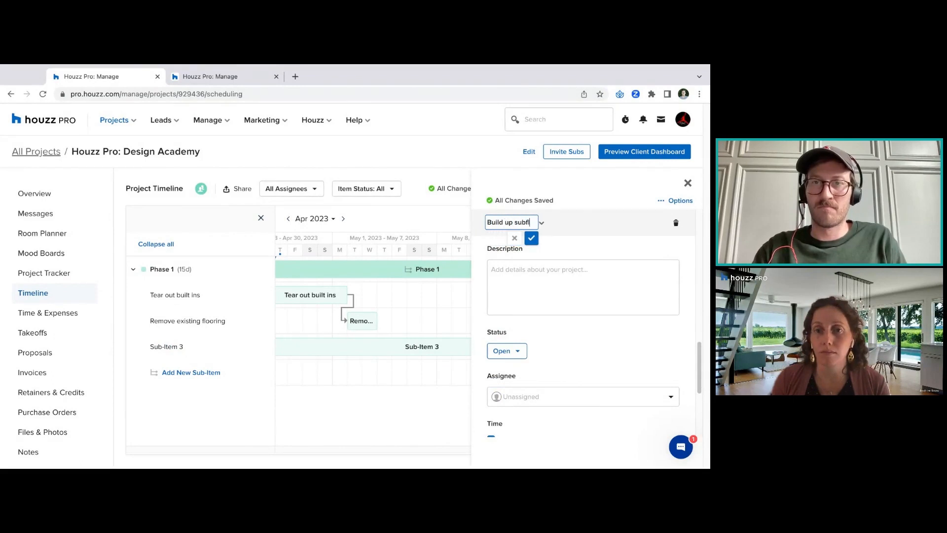
{"action": "type", "text": "oor + add flooring"}
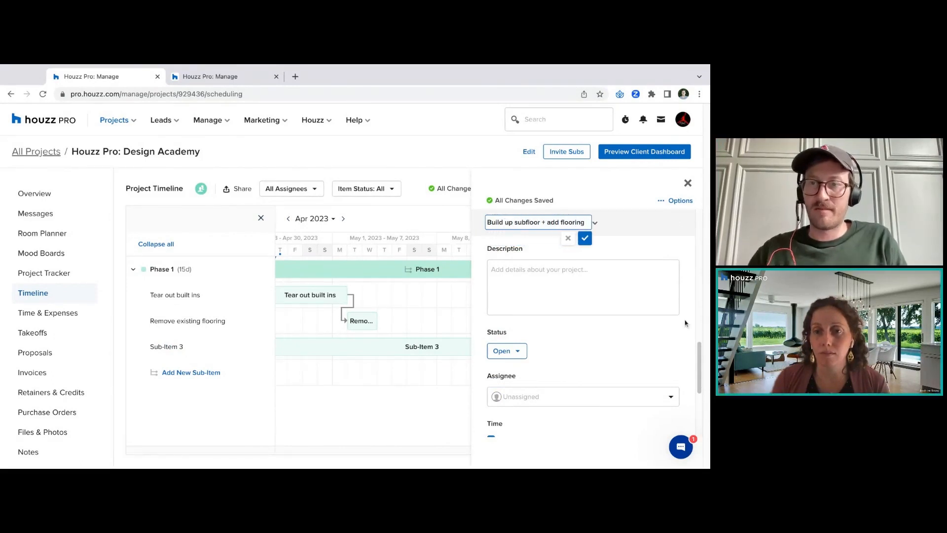
Schedule "Build up subfloor + add flooring" from May 5 to May 9, 2023, and close the item details
{"action": "left_click_drag", "start_coordinate": [696, 345], "coordinate": [699, 383]}
{"action": "left_click", "coordinate": [572, 335]}
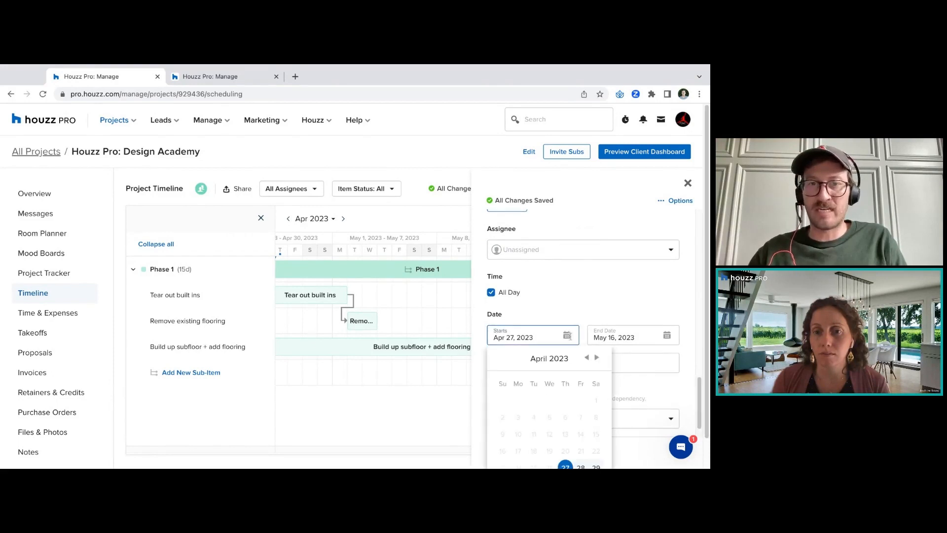
{"action": "left_click_drag", "start_coordinate": [694, 394], "coordinate": [697, 402]}
{"action": "scroll", "coordinate": [697, 401], "scroll_direction": "down", "scroll_amount": 1}
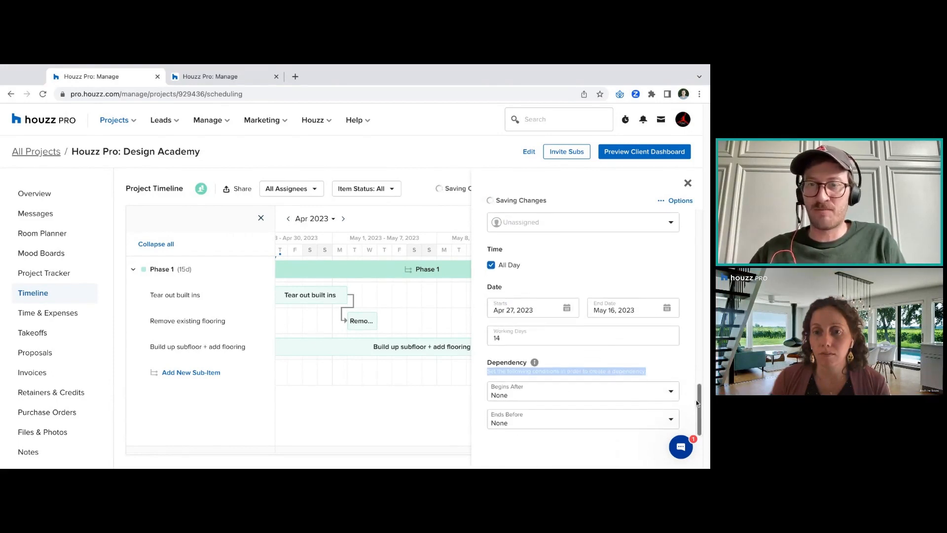
{"action": "left_click", "coordinate": [568, 308]}
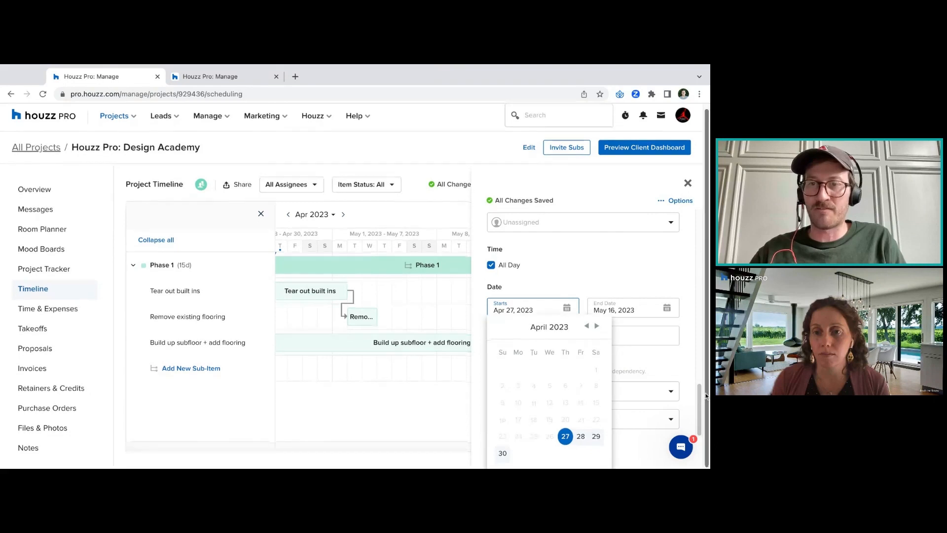
{"action": "left_click", "coordinate": [597, 330]}
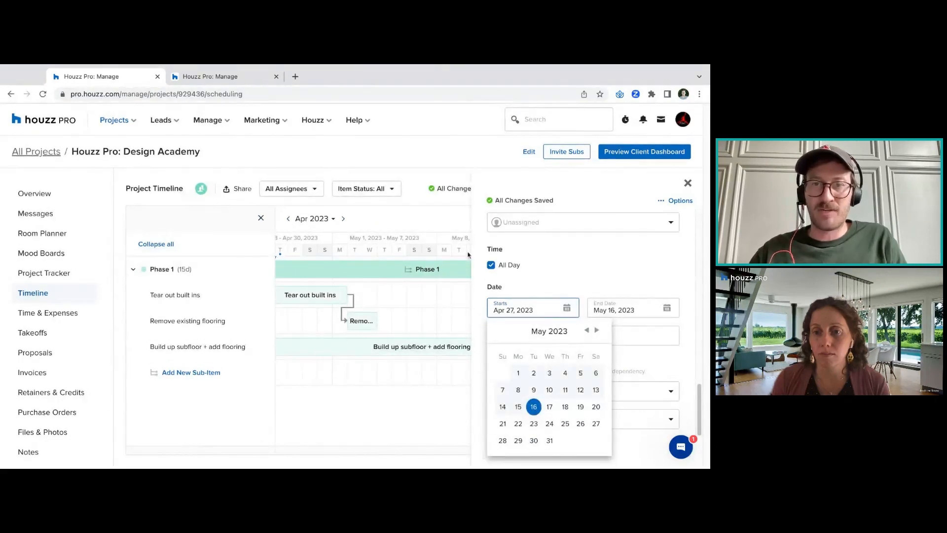
{"action": "left_click", "coordinate": [580, 374]}
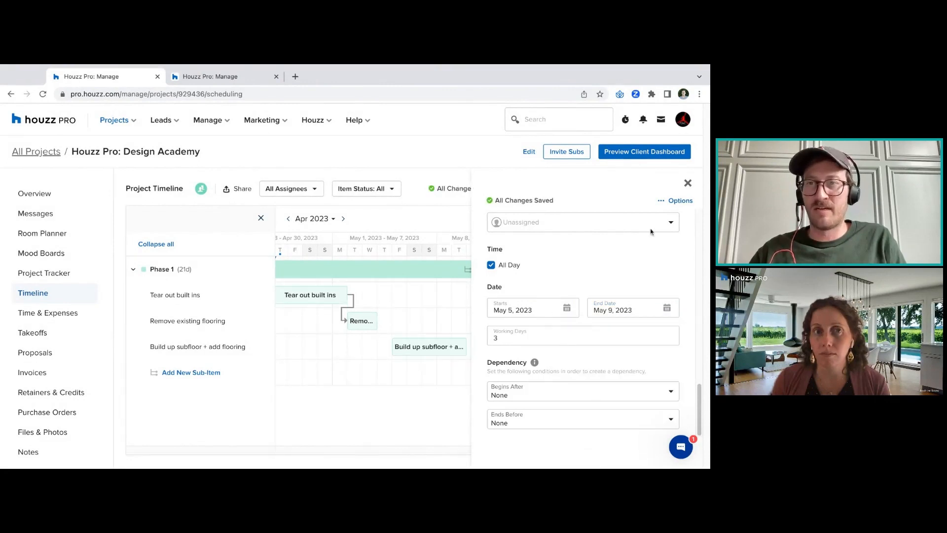
{"action": "left_click", "coordinate": [688, 183]}
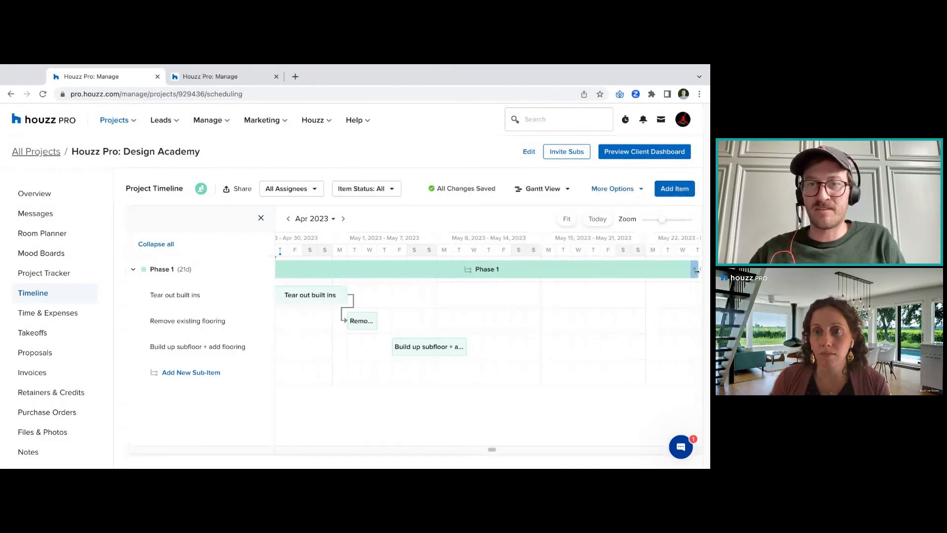
Shorten Phase 1 to end on May 9, 2023, and link the end of "Remove existing flooring" to the start of "Build up subfloor + add flooring"
{"action": "left_click_drag", "start_coordinate": [696, 270], "coordinate": [467, 270]}
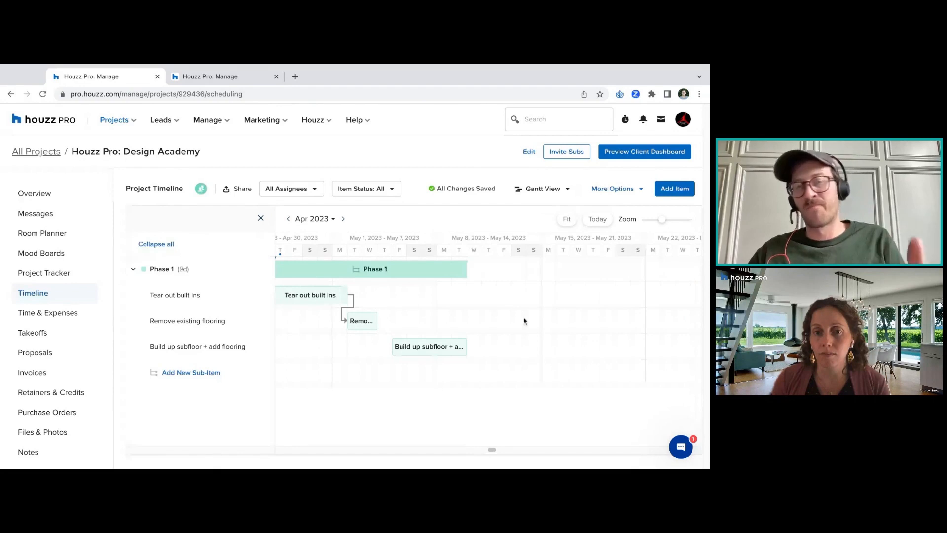
{"action": "left_click_drag", "start_coordinate": [380, 321], "coordinate": [380, 346]}
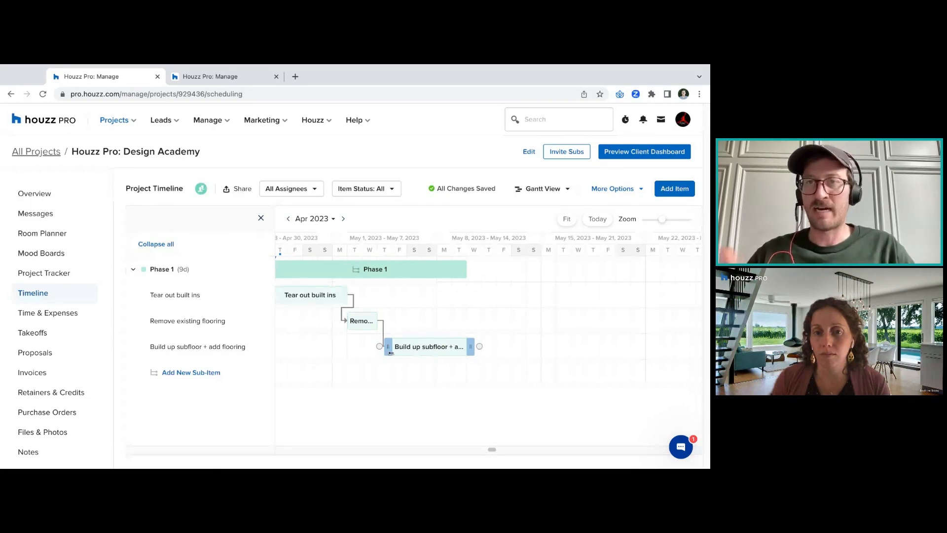
Check the dependency settings in the details of "Build up subfloor + add flooring" and close them
{"action": "left_click", "coordinate": [444, 348]}
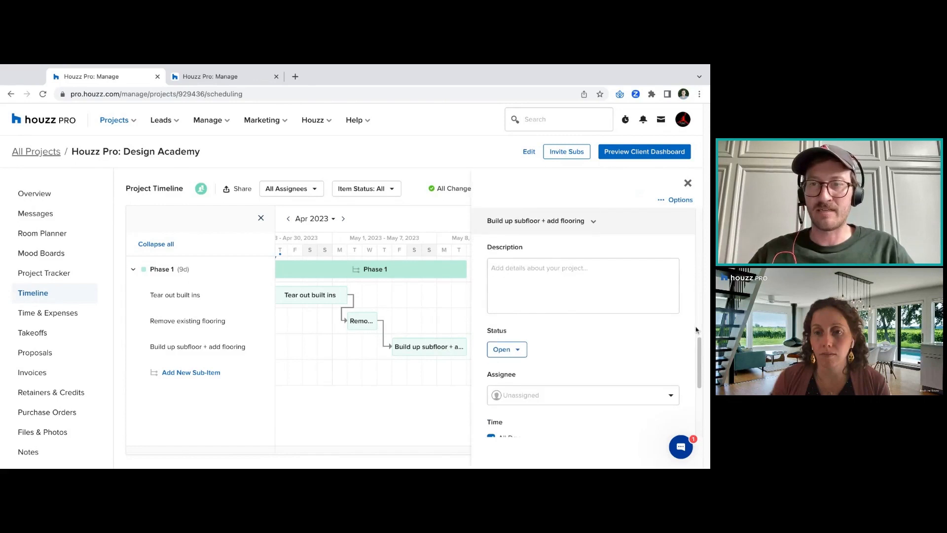
{"action": "scroll", "coordinate": [564, 389], "scroll_direction": "down", "scroll_amount": 4}
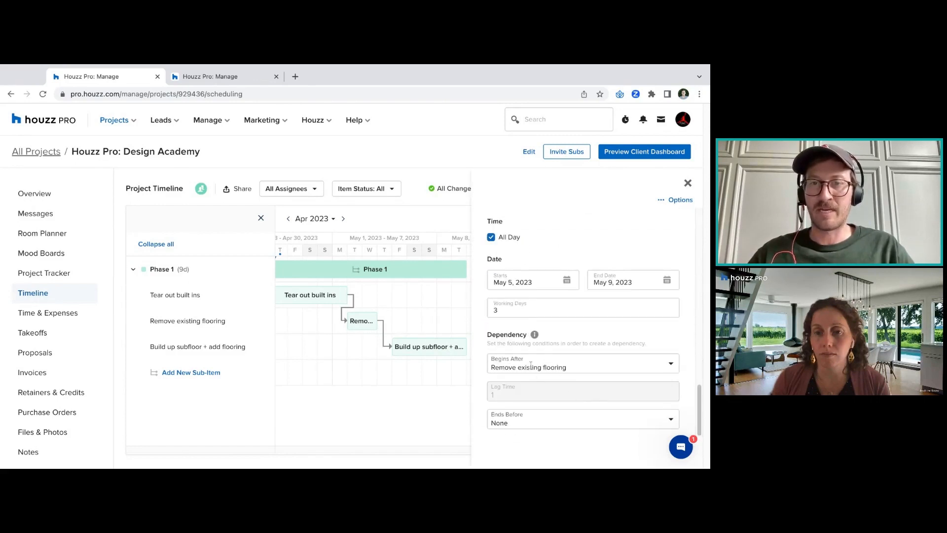
{"action": "scroll", "coordinate": [414, 334], "scroll_direction": "right", "scroll_amount": 1}
{"action": "mouse_move", "coordinate": [376, 323]}
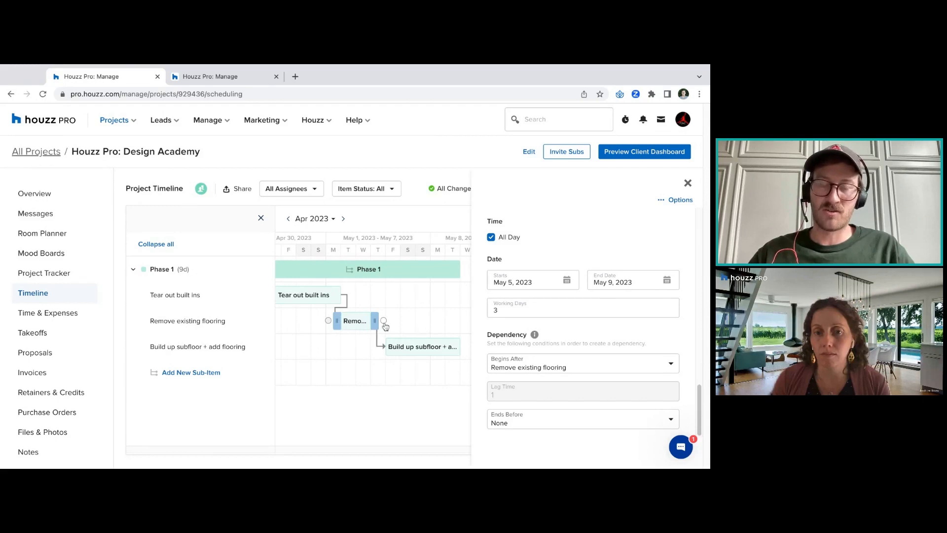
{"action": "left_click", "coordinate": [689, 183]}
{"action": "mouse_move", "coordinate": [376, 265]}
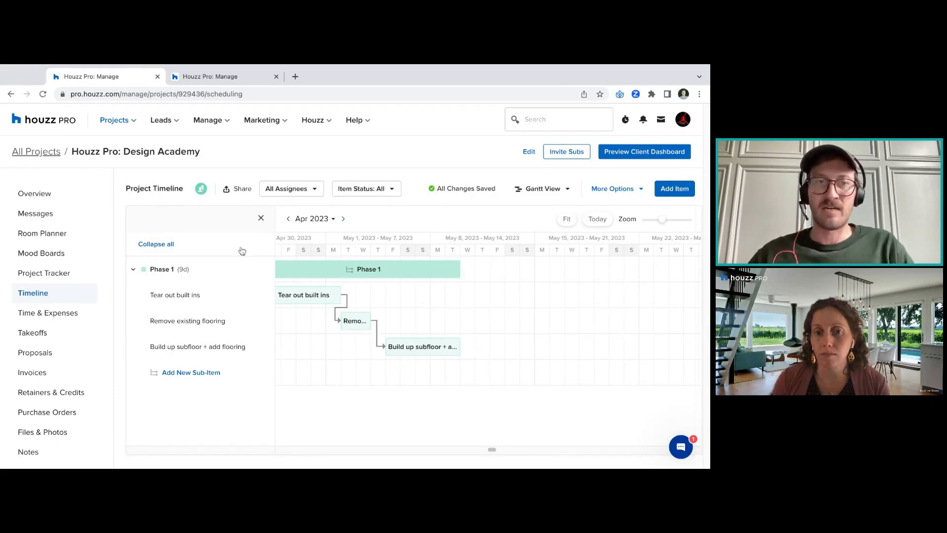
Add a second main item to the project timeline, keeping its default name
{"action": "left_click", "coordinate": [666, 190]}
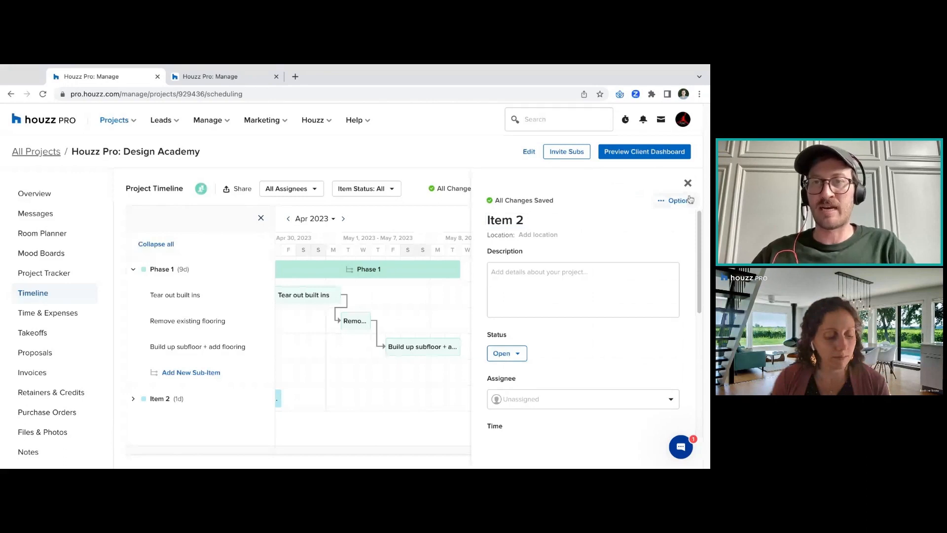
{"action": "left_click", "coordinate": [520, 217]}
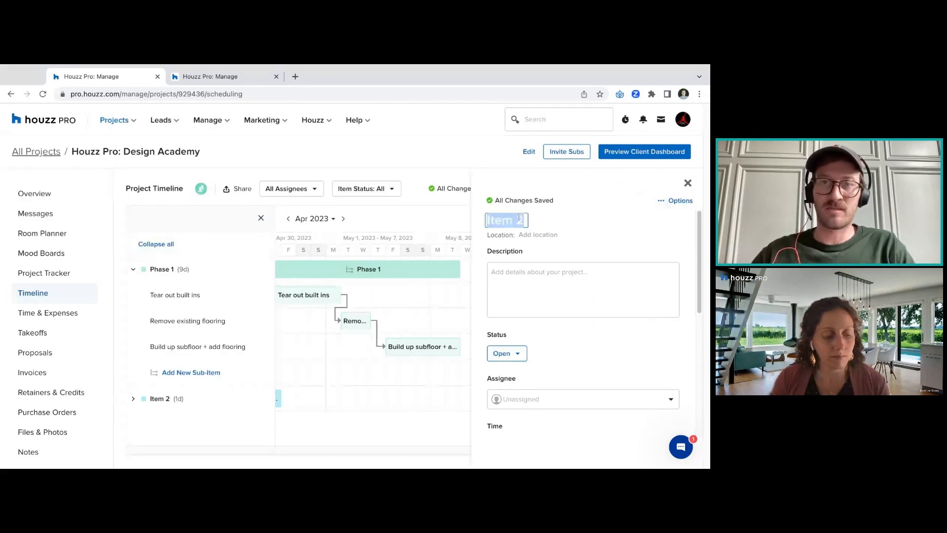
{"action": "left_click", "coordinate": [541, 298]}
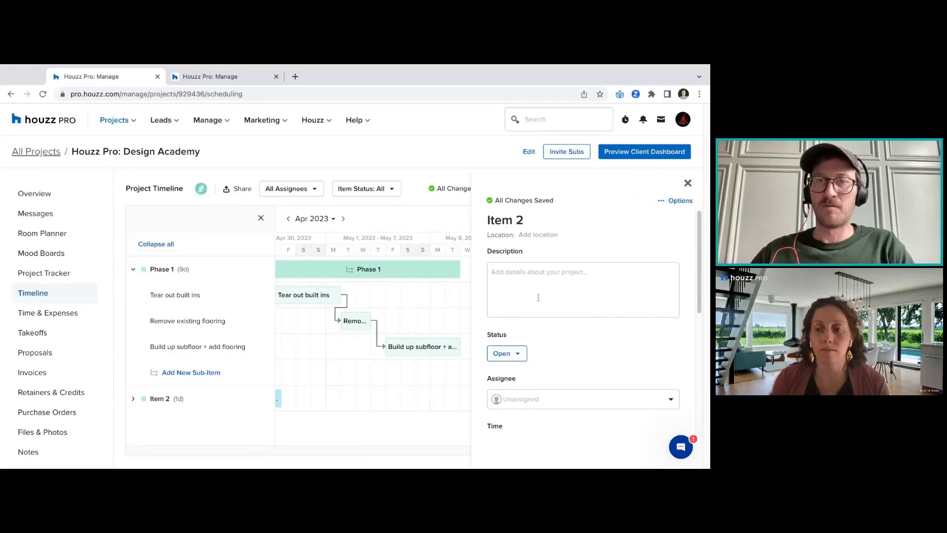
Review the new item's assignee choices, date and dependency options, and close its details
{"action": "scroll", "coordinate": [693, 289], "scroll_direction": "down", "scroll_amount": 3}
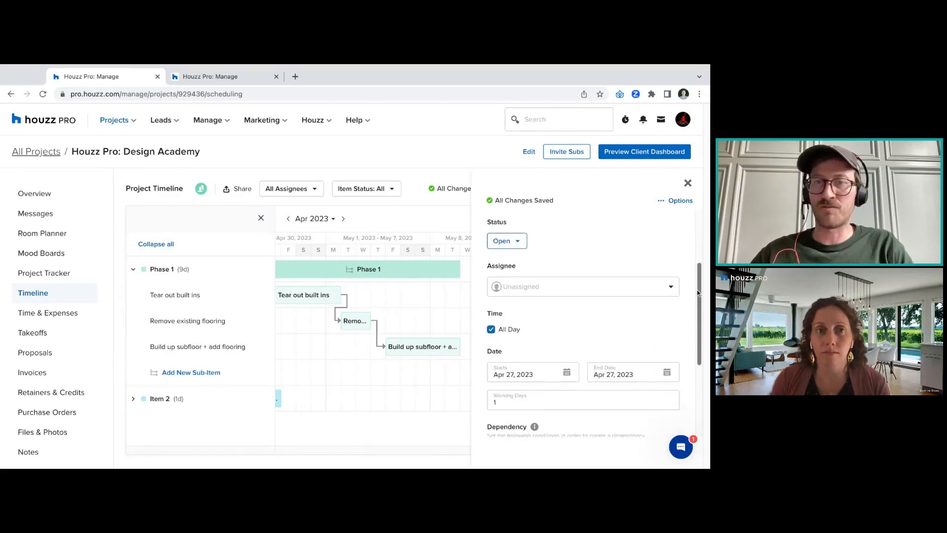
{"action": "left_click", "coordinate": [543, 261]}
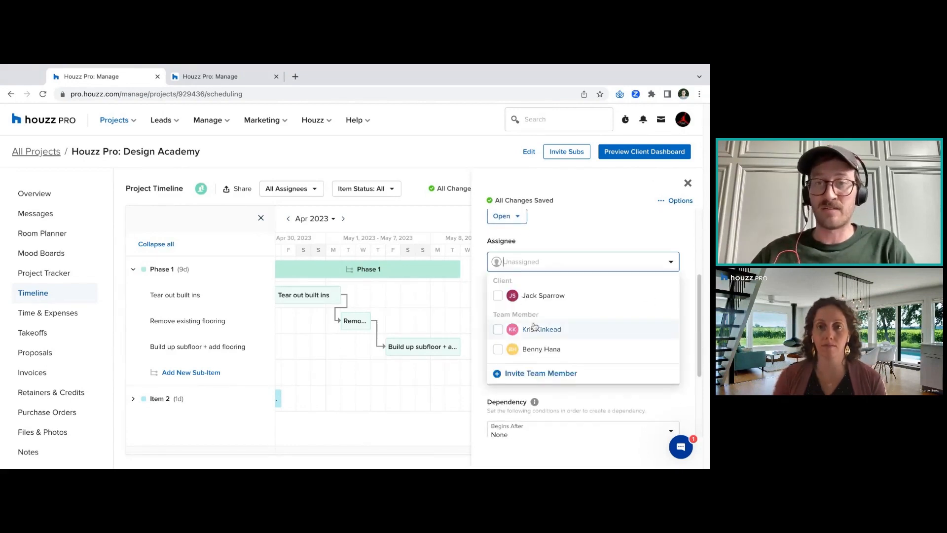
{"action": "left_click", "coordinate": [567, 227]}
{"action": "scroll", "coordinate": [701, 328], "scroll_direction": "down", "scroll_amount": 2}
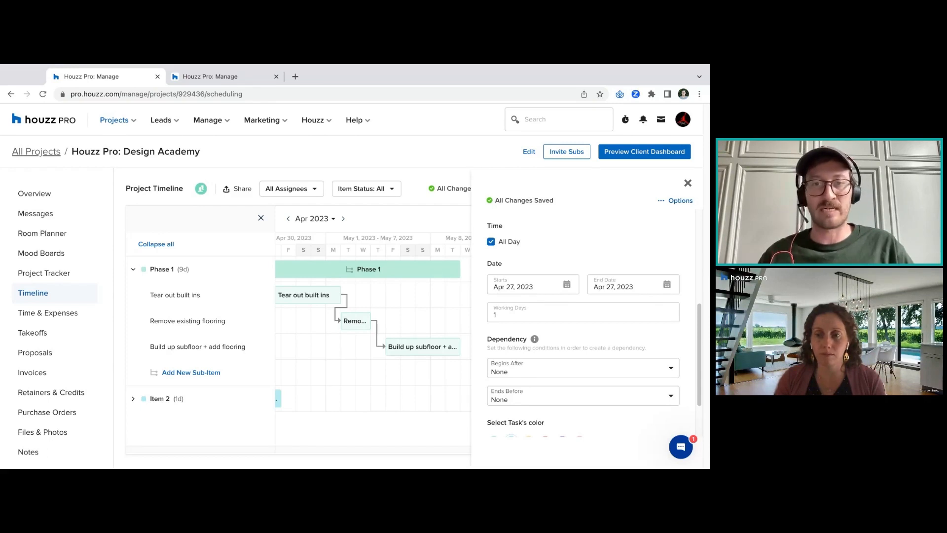
{"action": "scroll", "coordinate": [698, 330], "scroll_direction": "down", "scroll_amount": 2}
{"action": "scroll", "coordinate": [698, 331], "scroll_direction": "up", "scroll_amount": 3}
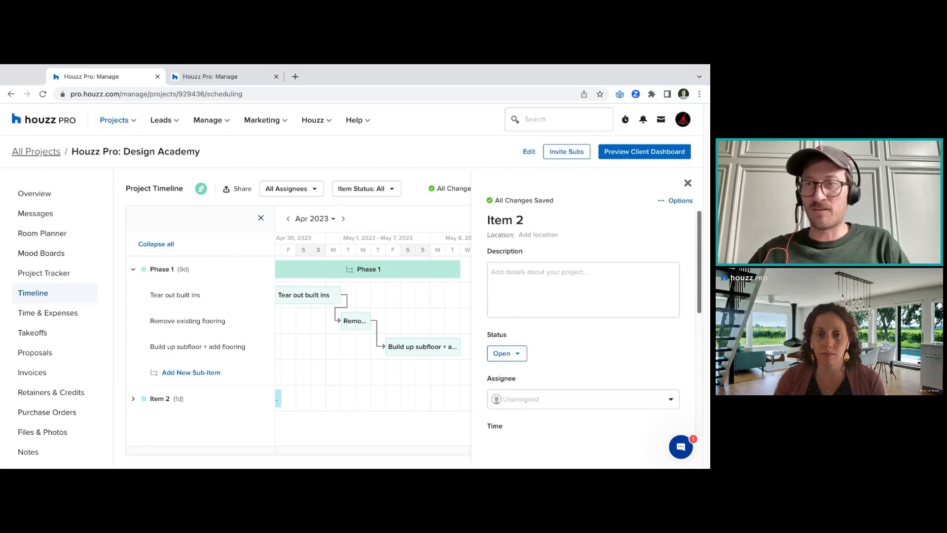
{"action": "left_click", "coordinate": [688, 184]}
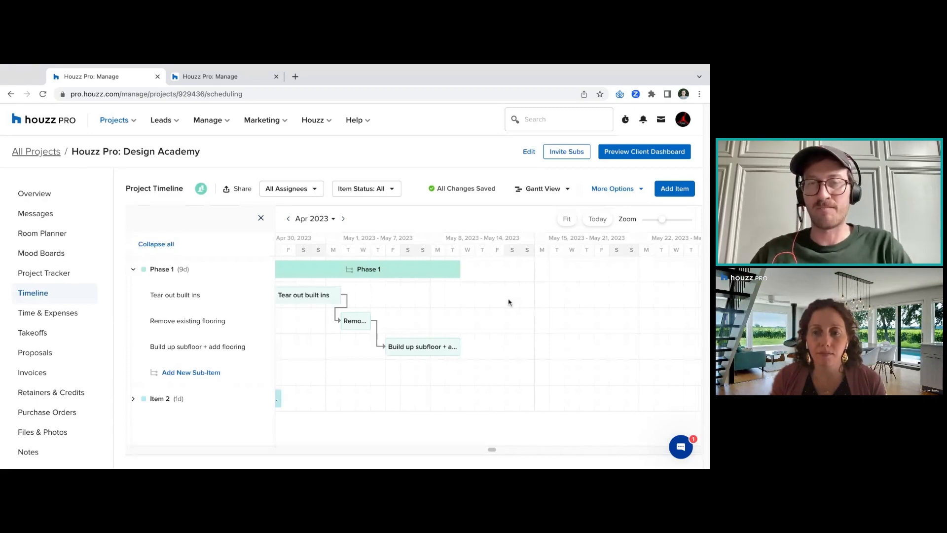
Review the dates, dependency and color settings in the details of Phase 1 and close them
{"action": "left_click", "coordinate": [451, 275]}
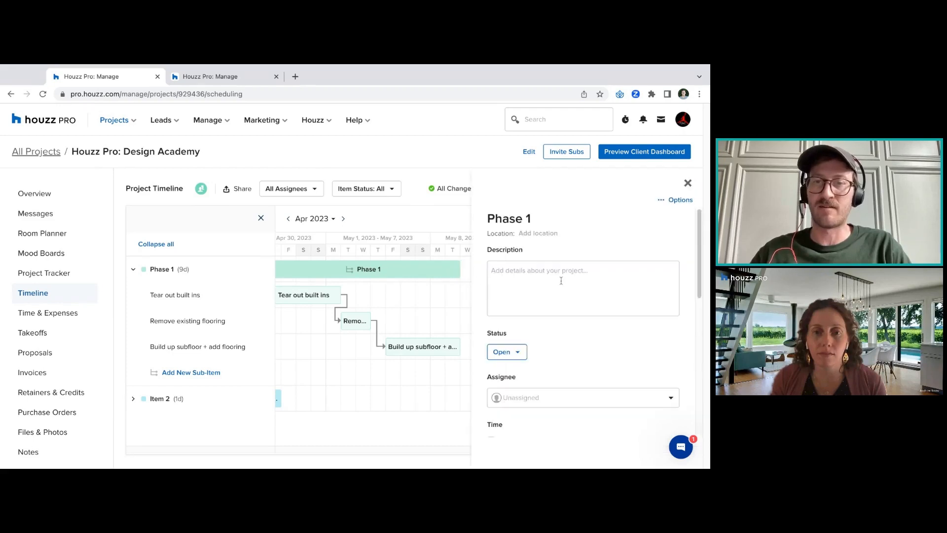
{"action": "left_click_drag", "start_coordinate": [700, 262], "coordinate": [700, 356]}
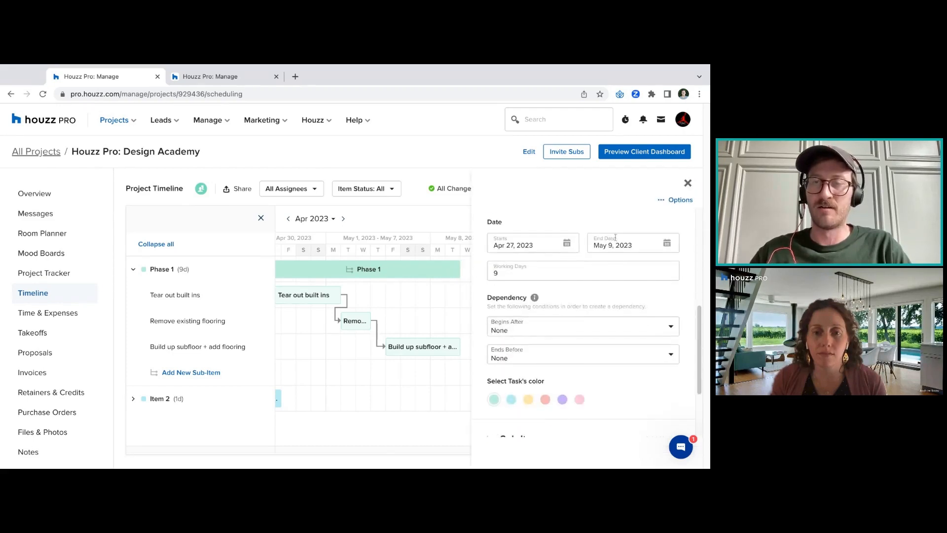
{"action": "left_click", "coordinate": [688, 183]}
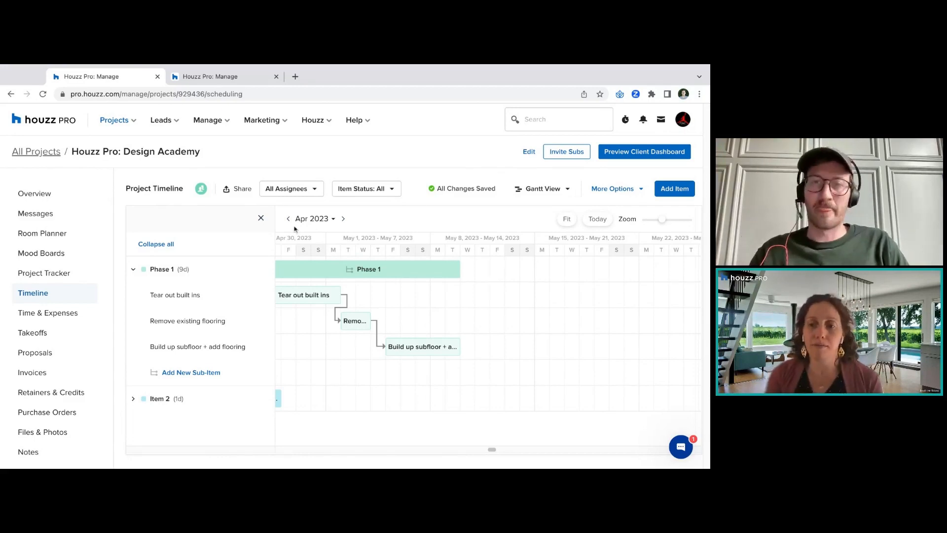
Look at the timeline's sharing settings and briefly view the details of Item 2
{"action": "left_click", "coordinate": [236, 193]}
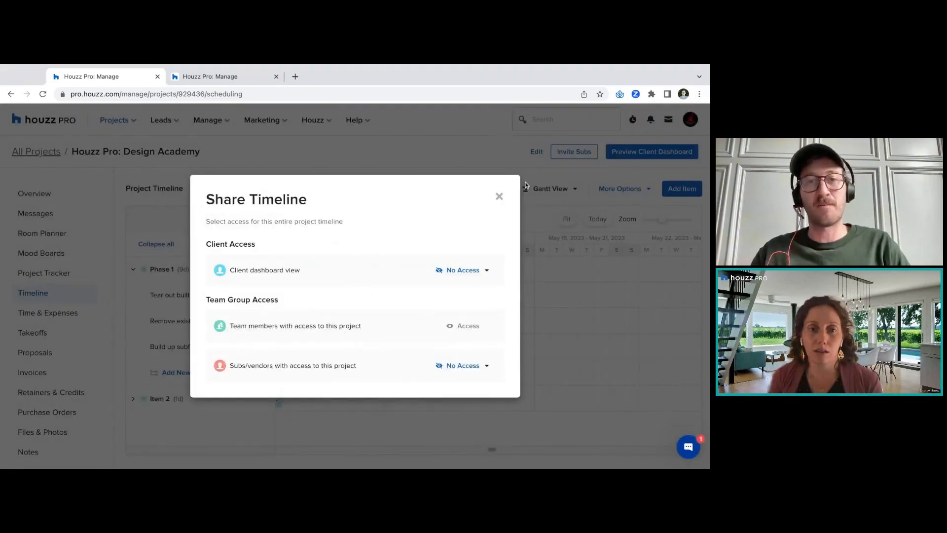
{"action": "left_click", "coordinate": [500, 197]}
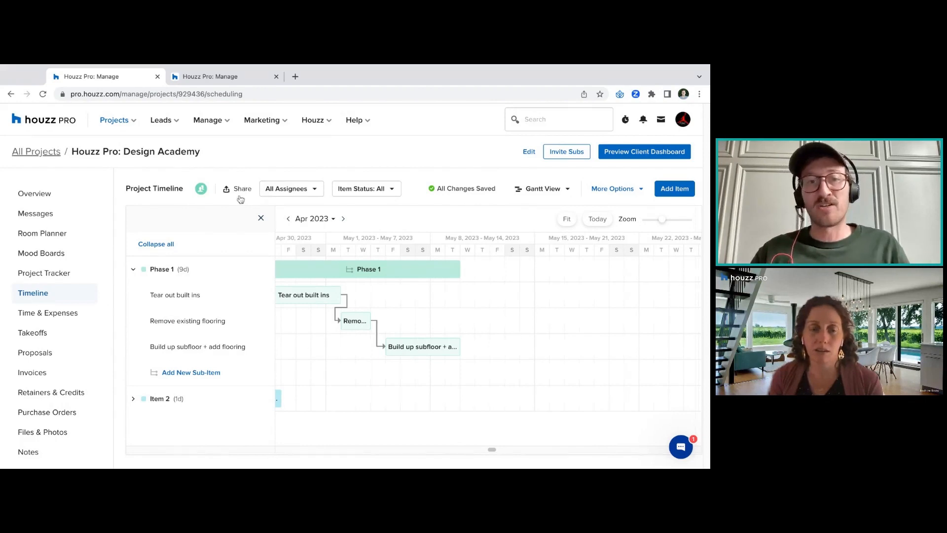
{"action": "left_click_drag", "start_coordinate": [495, 450], "coordinate": [491, 453]}
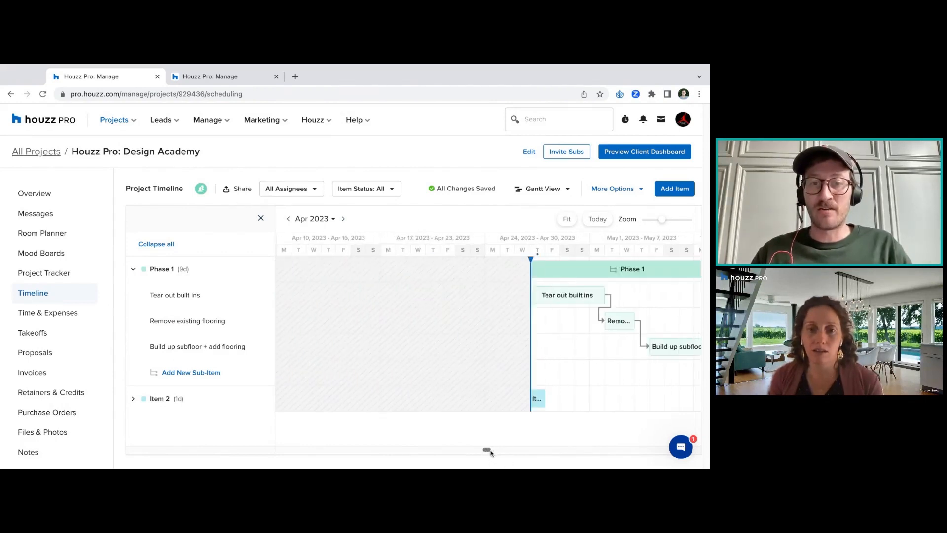
{"action": "left_click", "coordinate": [535, 401]}
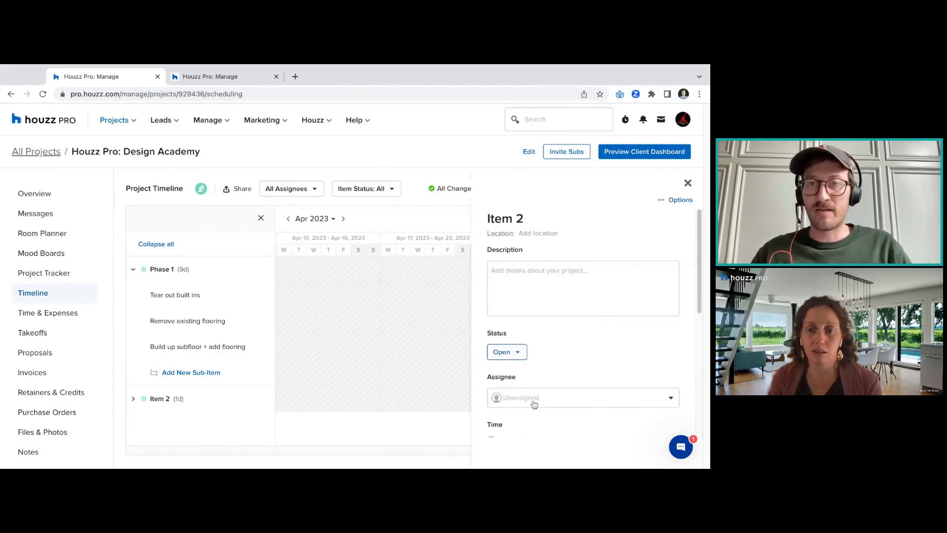
{"action": "left_click", "coordinate": [688, 184]}
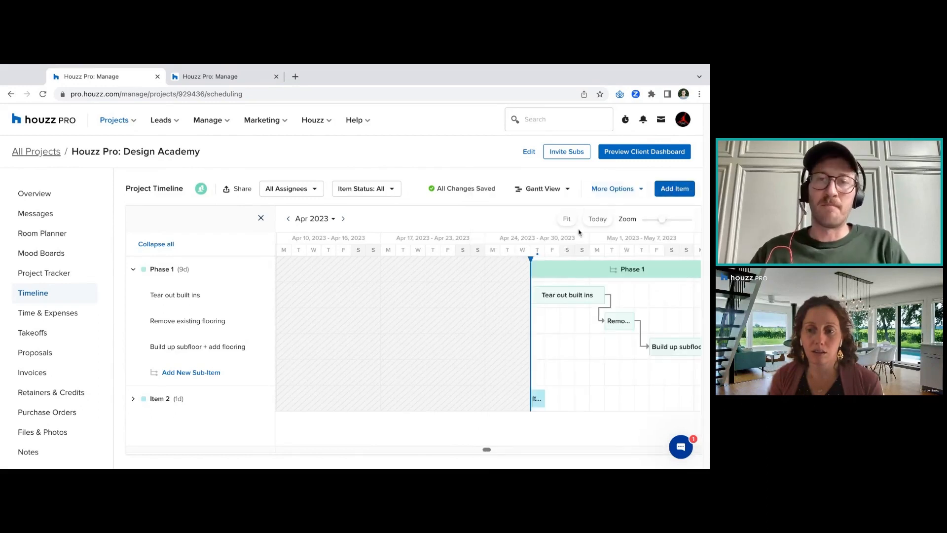
Look at the timeline's sharing settings and the access levels available for the client dashboard view, and close the settings
{"action": "left_click", "coordinate": [241, 191]}
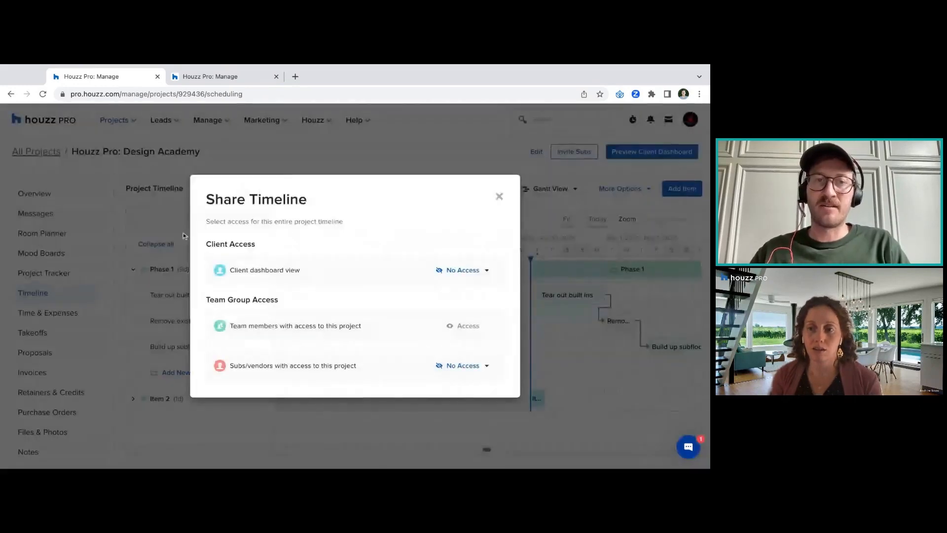
{"action": "left_click", "coordinate": [499, 196]}
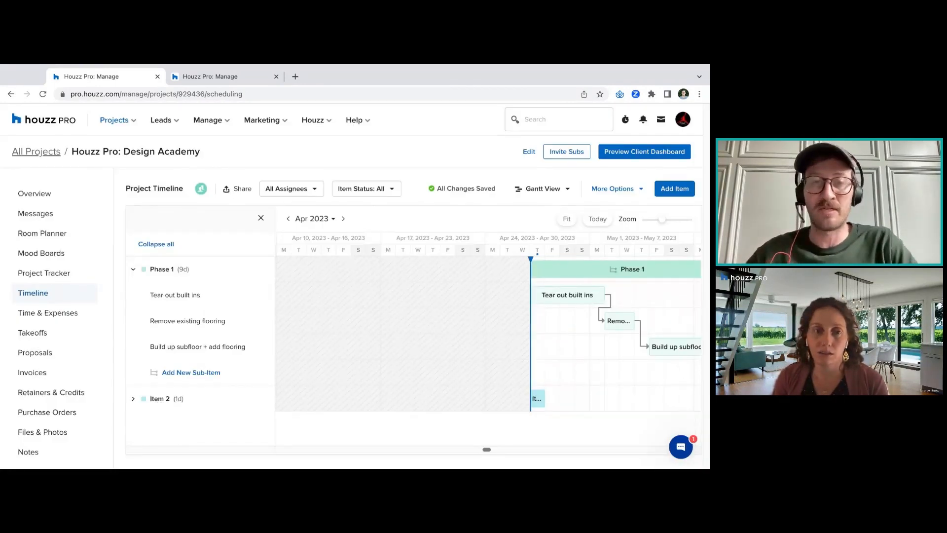
{"action": "left_click", "coordinate": [245, 192]}
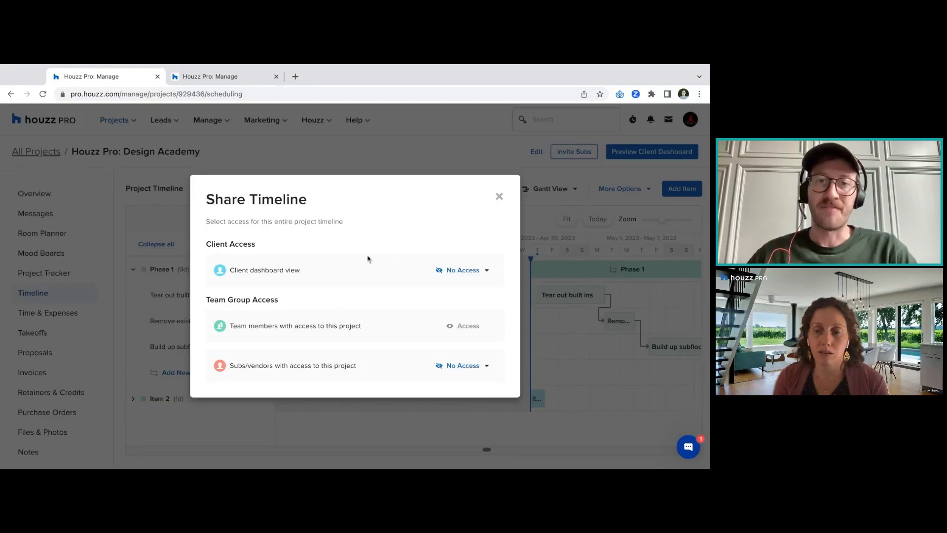
{"action": "left_click", "coordinate": [453, 269]}
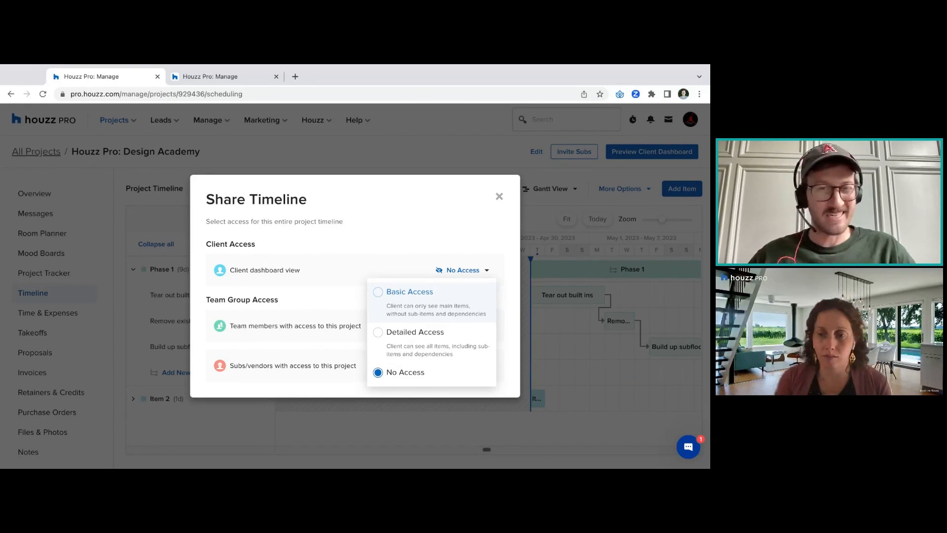
{"action": "left_click", "coordinate": [499, 197]}
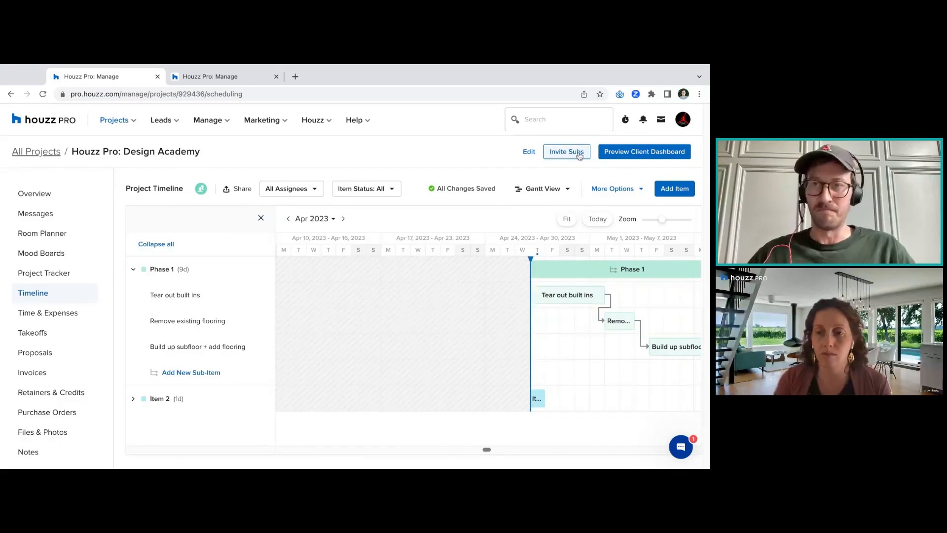
Reopen the timeline's sharing settings and compare the access options for the client dashboard view and for subs/vendors
{"action": "left_click", "coordinate": [201, 189]}
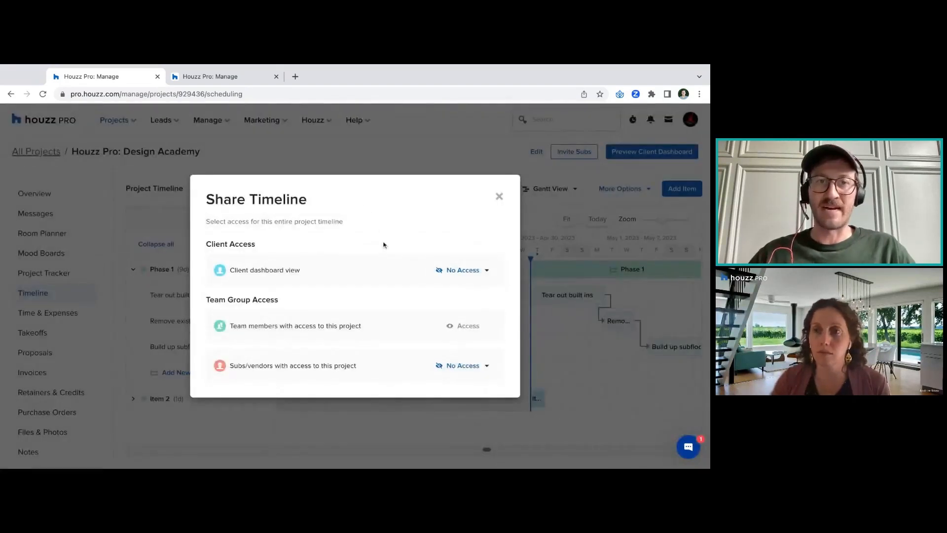
{"action": "left_click", "coordinate": [467, 272]}
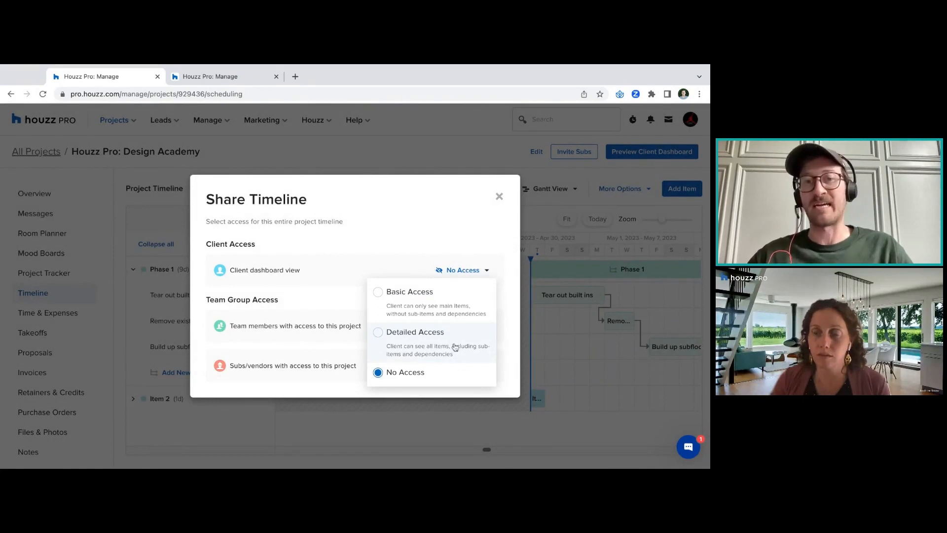
{"action": "left_click", "coordinate": [425, 241]}
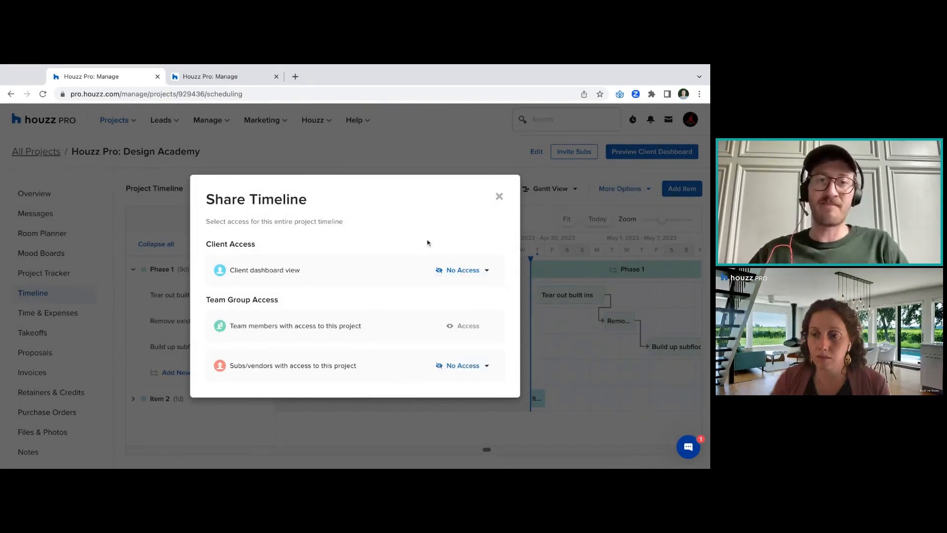
{"action": "left_click", "coordinate": [488, 367]}
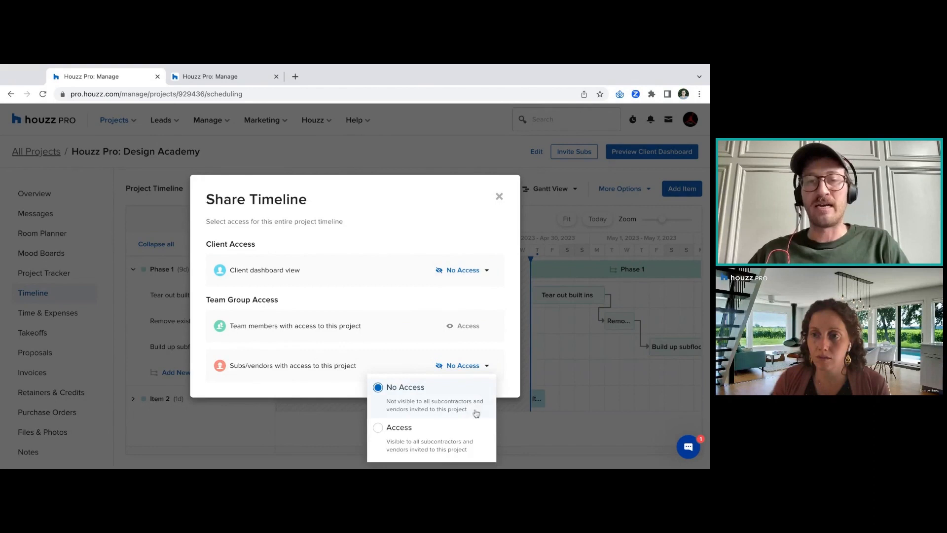
{"action": "left_click", "coordinate": [447, 231]}
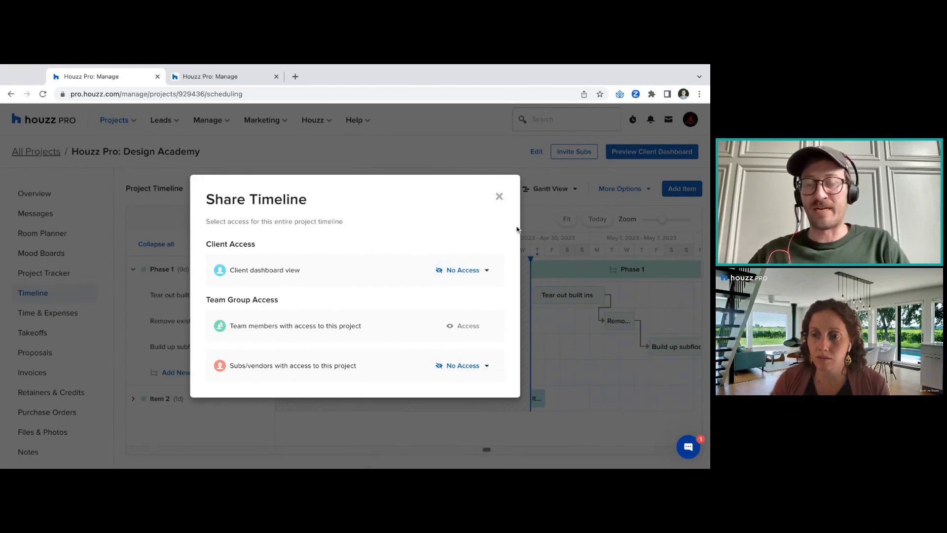
{"action": "left_click", "coordinate": [471, 371]}
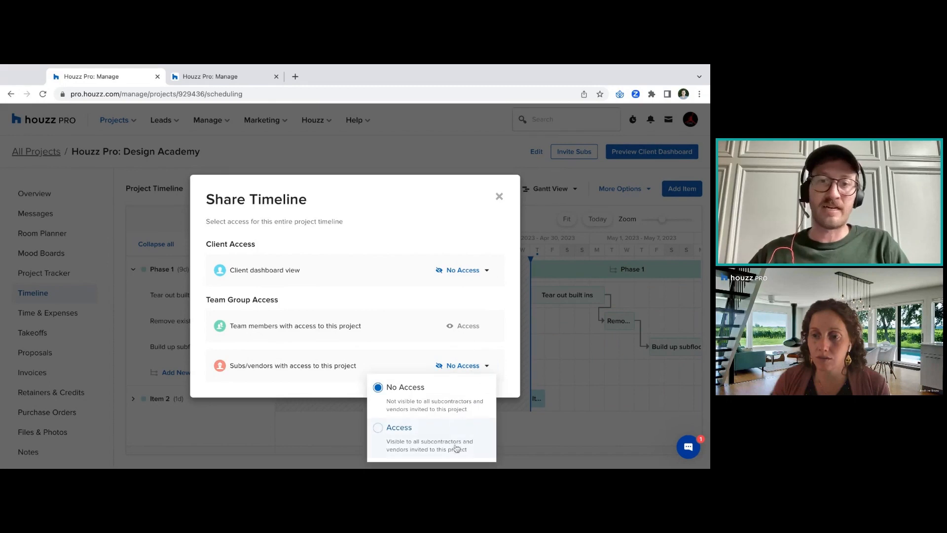
{"action": "left_click", "coordinate": [473, 198]}
Give the client dashboard view access to the project timeline and close the sharing settings
{"action": "left_click", "coordinate": [463, 269]}
{"action": "left_click", "coordinate": [463, 296]}
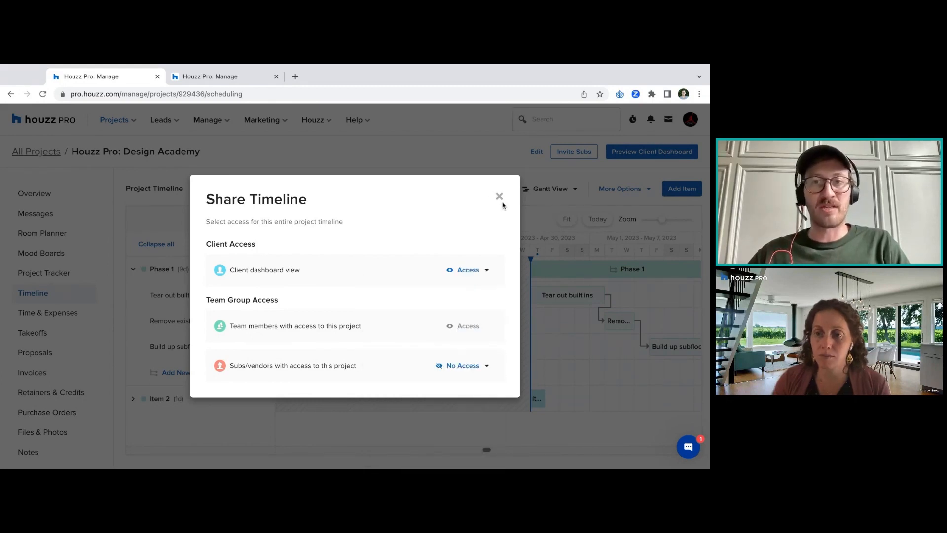
{"action": "left_click", "coordinate": [469, 273]}
{"action": "left_click", "coordinate": [498, 198]}
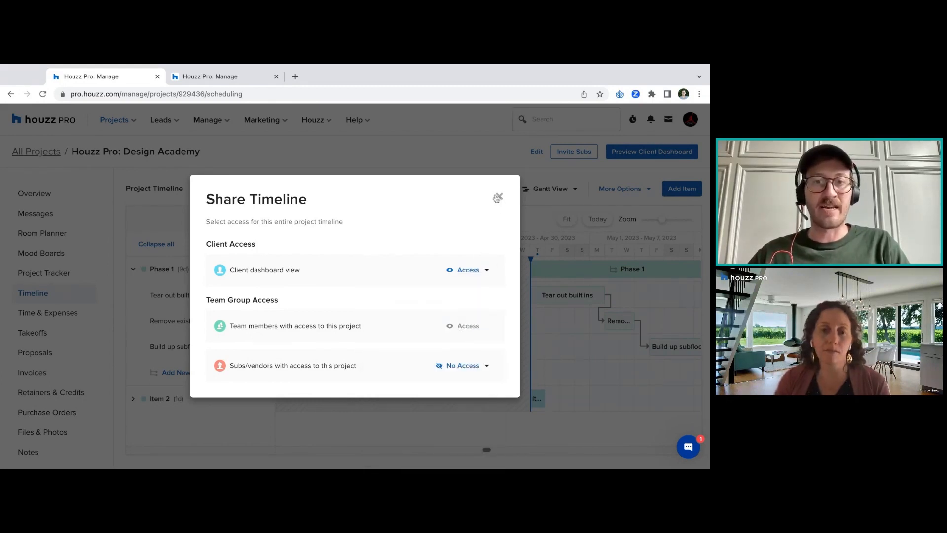
{"action": "left_click", "coordinate": [497, 197]}
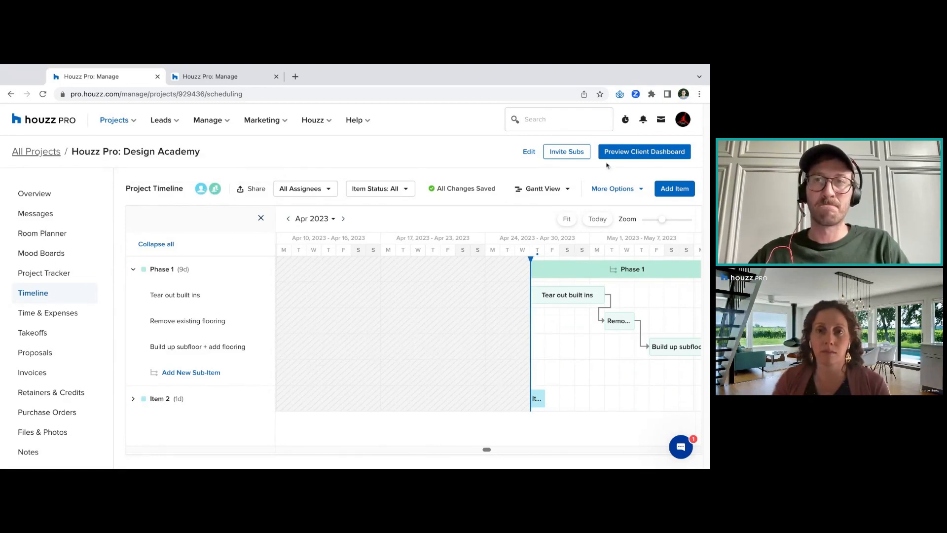
Preview the client dashboard and look at its Files, Financial and Timeline pages
{"action": "left_click", "coordinate": [621, 154]}
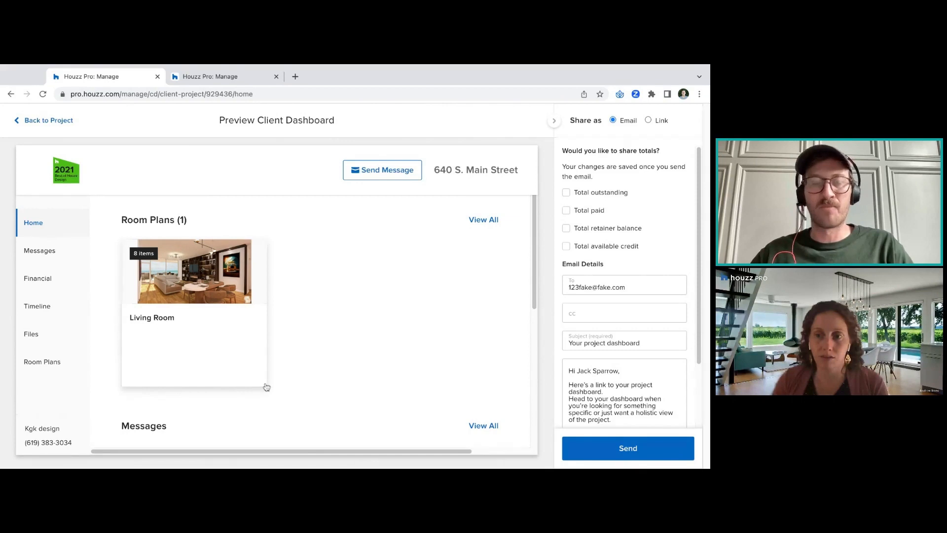
{"action": "left_click", "coordinate": [83, 336]}
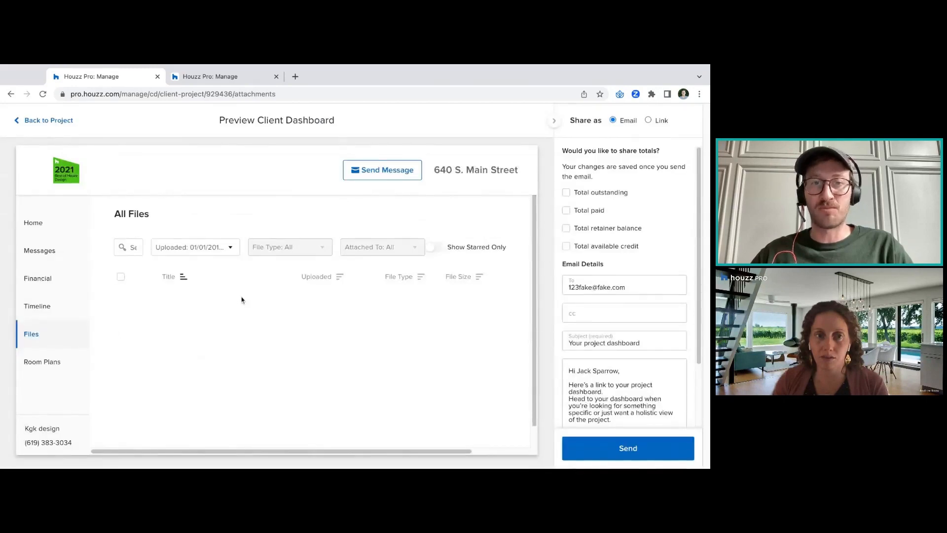
{"action": "left_click", "coordinate": [77, 277]}
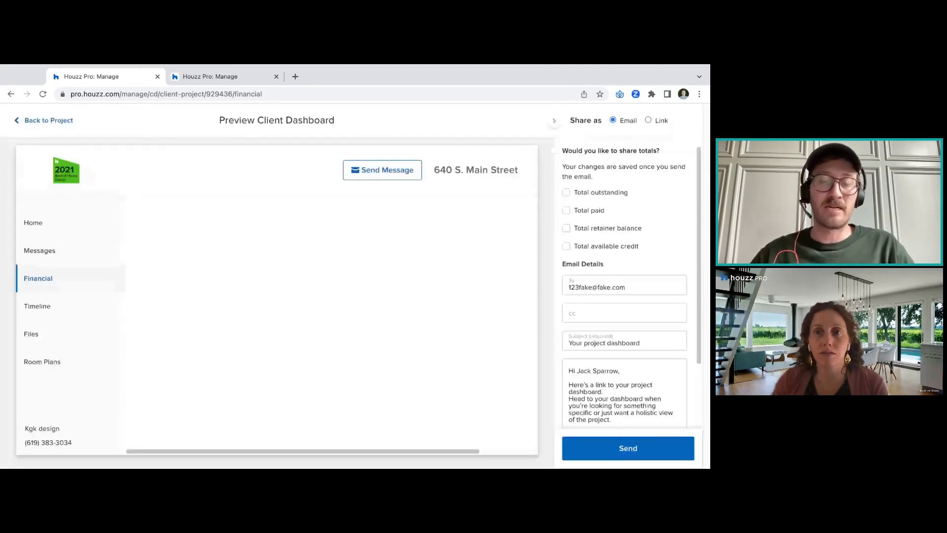
{"action": "left_click", "coordinate": [56, 310]}
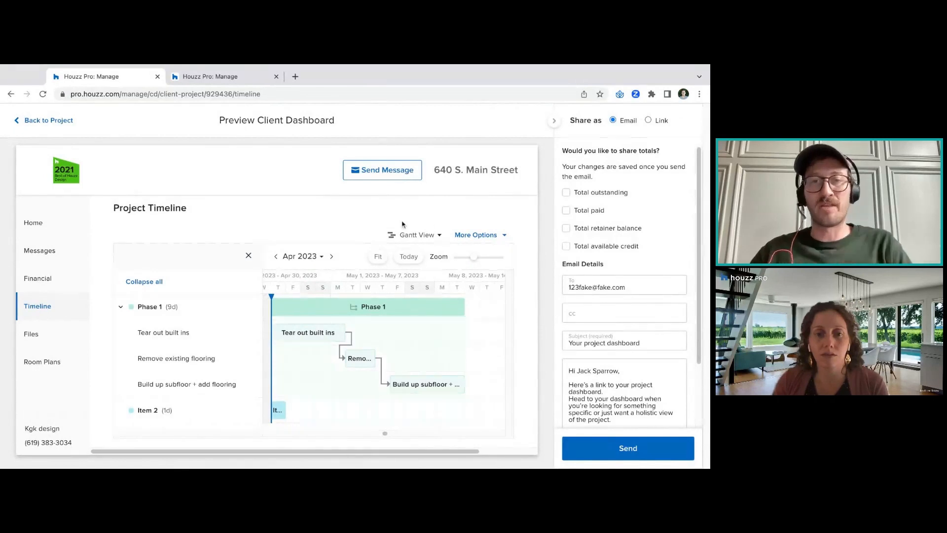
{"action": "scroll", "coordinate": [463, 304], "scroll_direction": "right", "scroll_amount": 2}
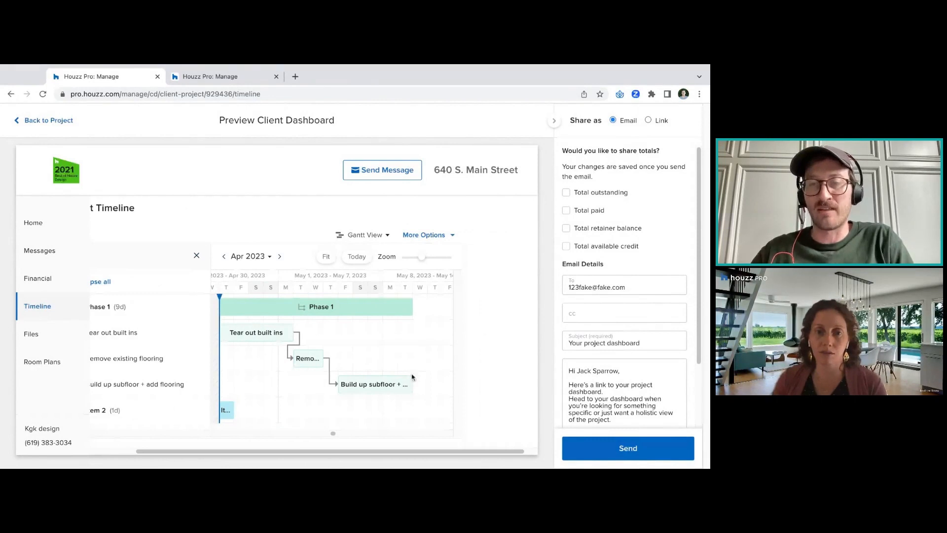
{"action": "scroll", "coordinate": [412, 377], "scroll_direction": "left", "scroll_amount": 2}
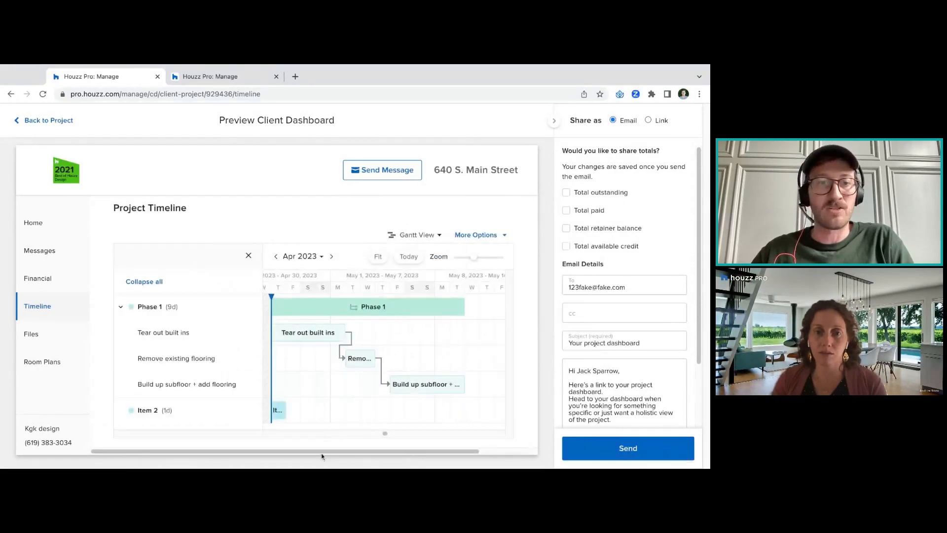
Check the client timeline's zoom and export options, and look through the schedule in Calendar View
{"action": "left_click", "coordinate": [474, 257]}
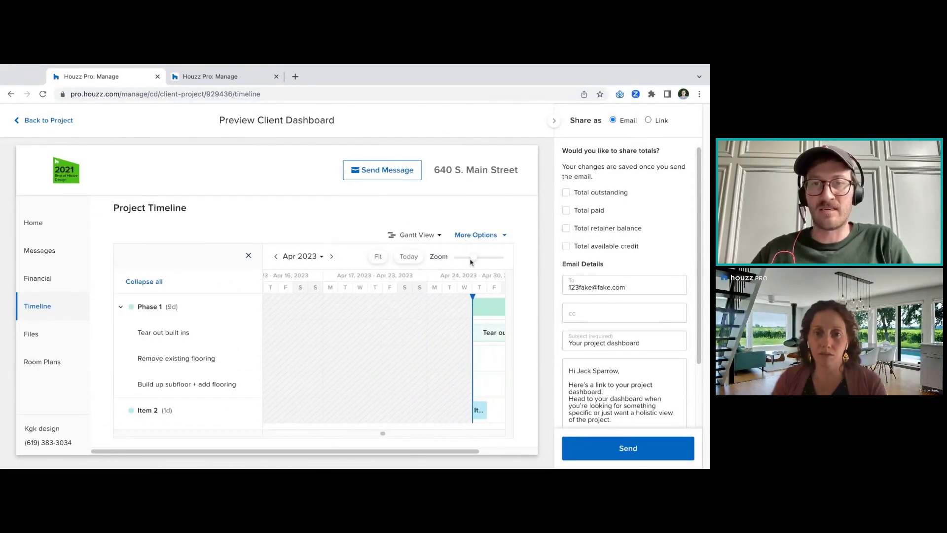
{"action": "left_click", "coordinate": [491, 234]}
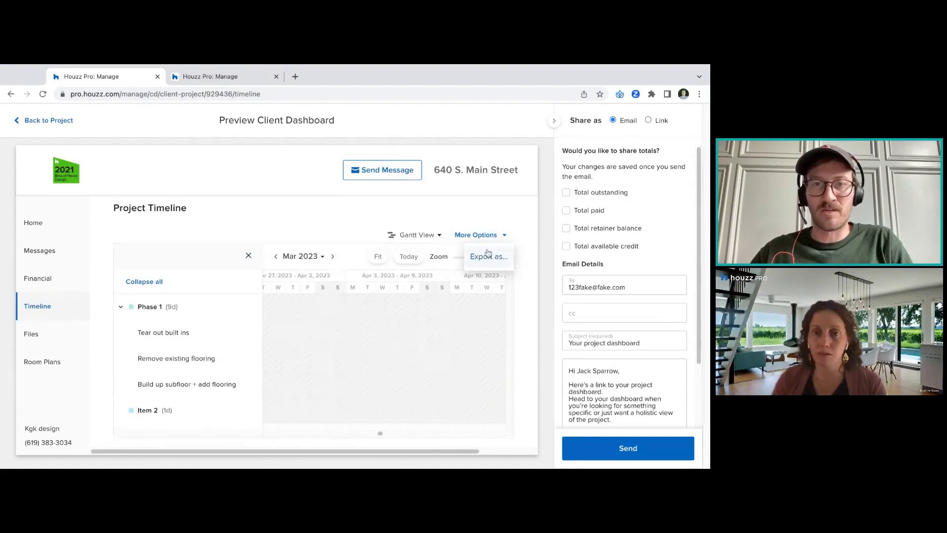
{"action": "left_click", "coordinate": [420, 235]}
{"action": "left_click", "coordinate": [420, 275]}
{"action": "scroll", "coordinate": [533, 307], "scroll_direction": "down", "scroll_amount": 4}
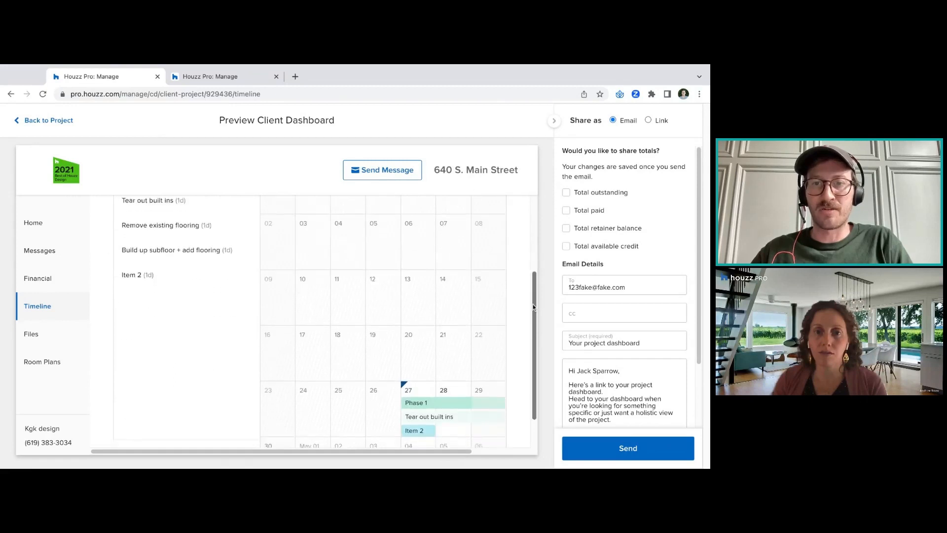
{"action": "scroll", "coordinate": [532, 307], "scroll_direction": "up", "scroll_amount": 5}
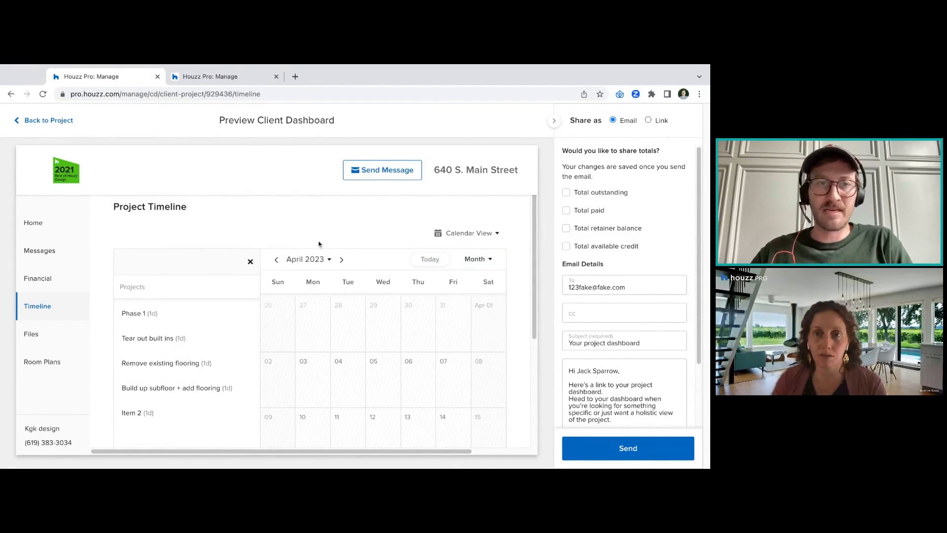
Return from the client dashboard preview to the project and open the Living Room plan in the Room Planner
{"action": "left_click", "coordinate": [71, 223]}
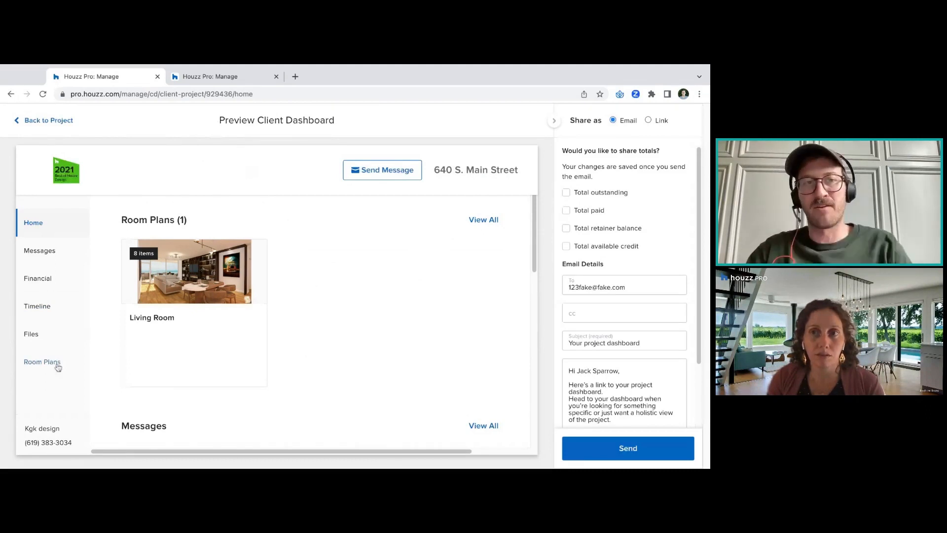
{"action": "left_click", "coordinate": [37, 122]}
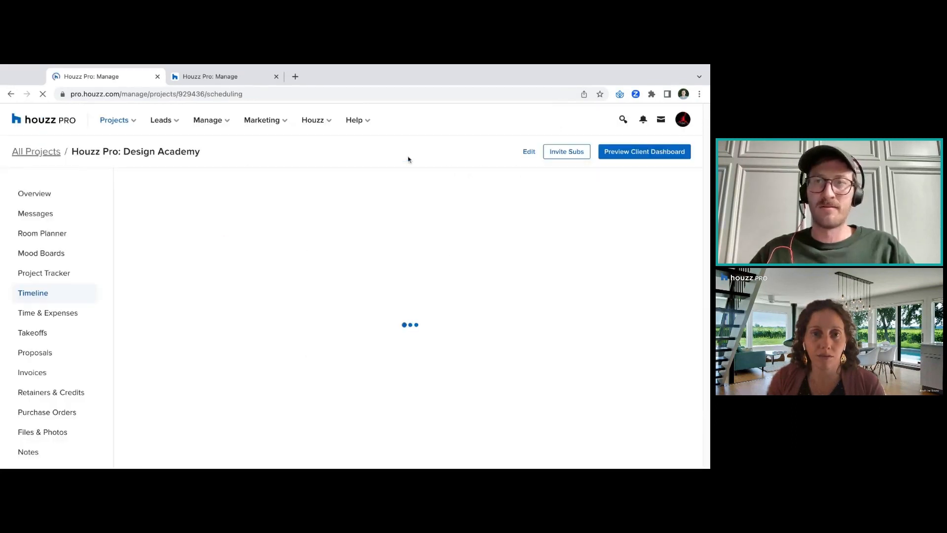
{"action": "left_click", "coordinate": [656, 157]}
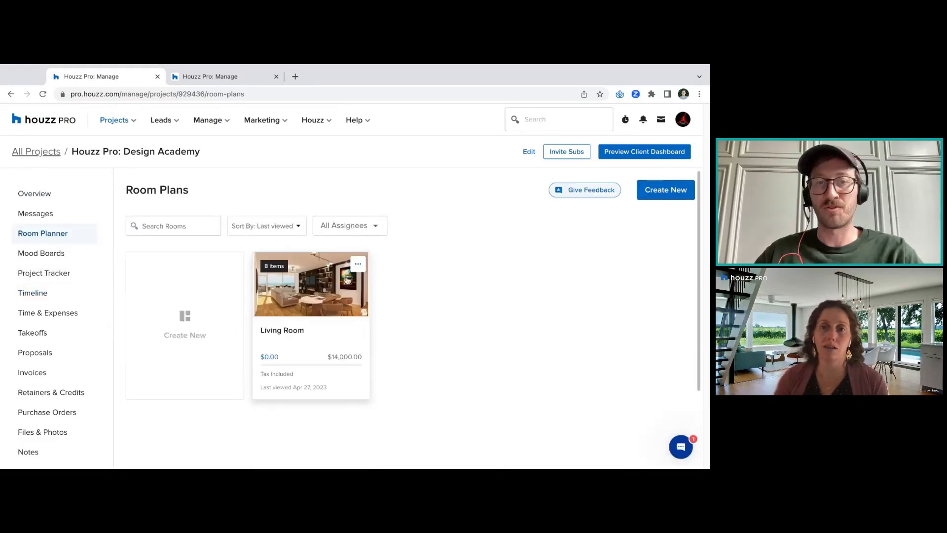
{"action": "left_click", "coordinate": [358, 267]}
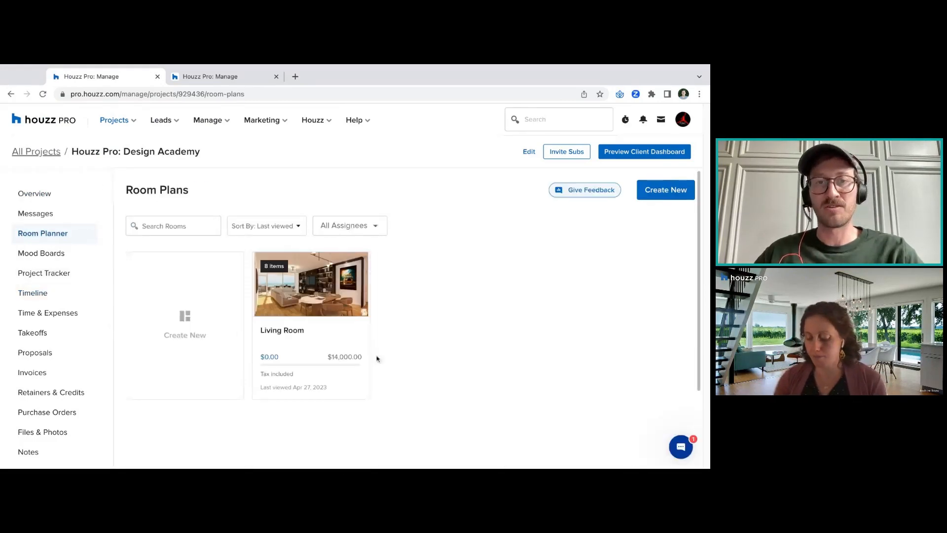
{"action": "left_click", "coordinate": [346, 336]}
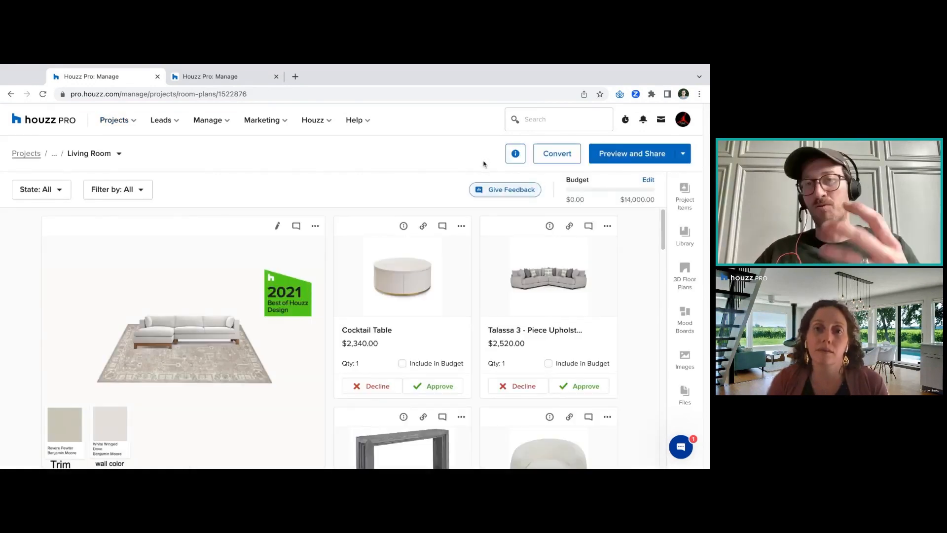
Glance at the Living Room plan's info and unpublish the room plan from the client dashboard
{"action": "left_click", "coordinate": [521, 159]}
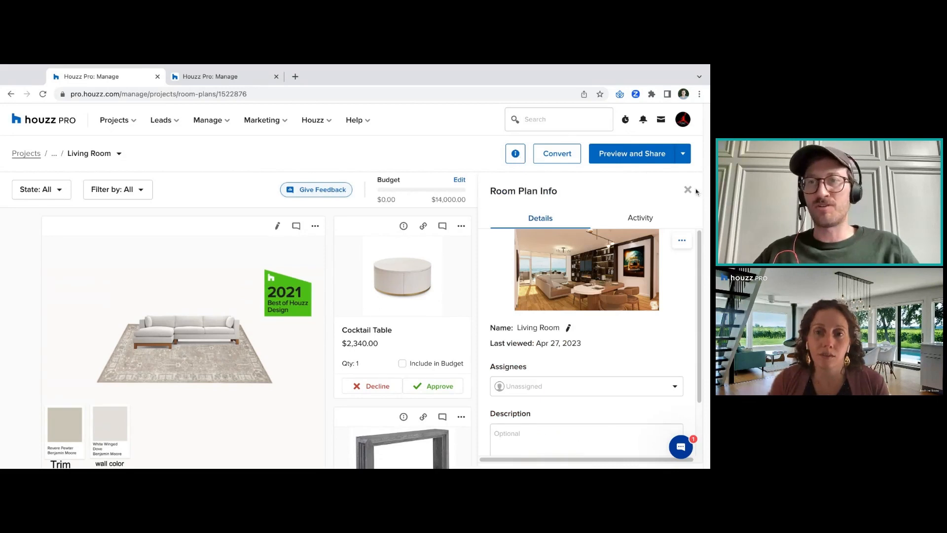
{"action": "left_click", "coordinate": [689, 190]}
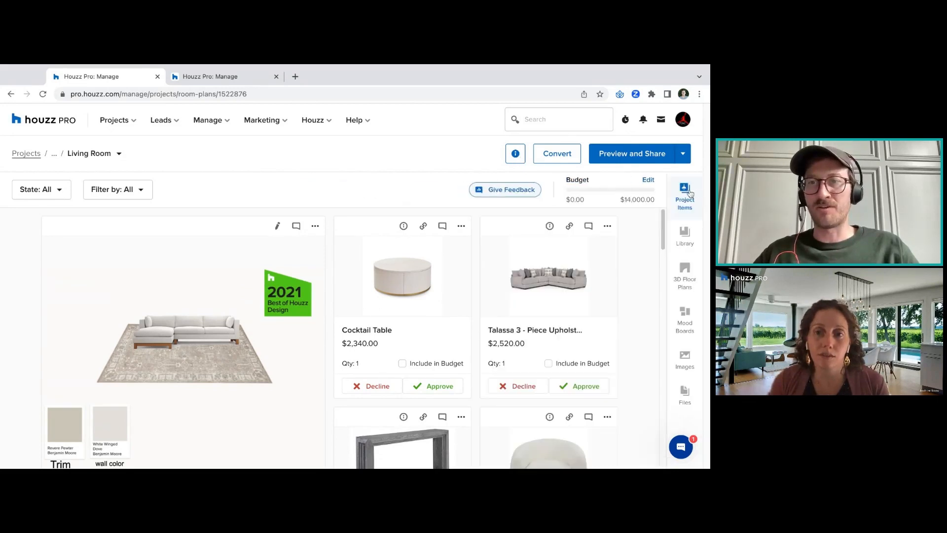
{"action": "left_click", "coordinate": [684, 159]}
{"action": "left_click", "coordinate": [684, 199]}
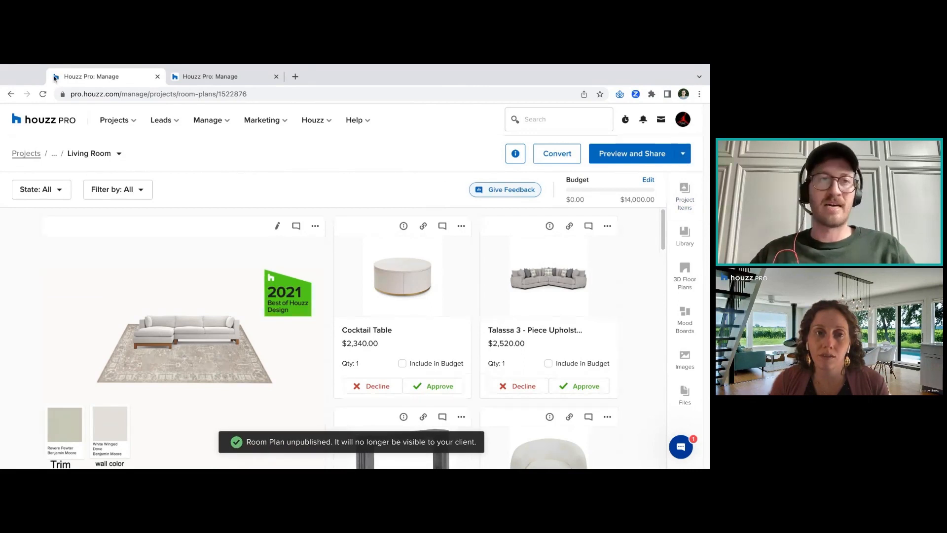
Go back to the project and check the home page of the refreshed client dashboard preview, including its timeline
{"action": "left_click", "coordinate": [11, 94]}
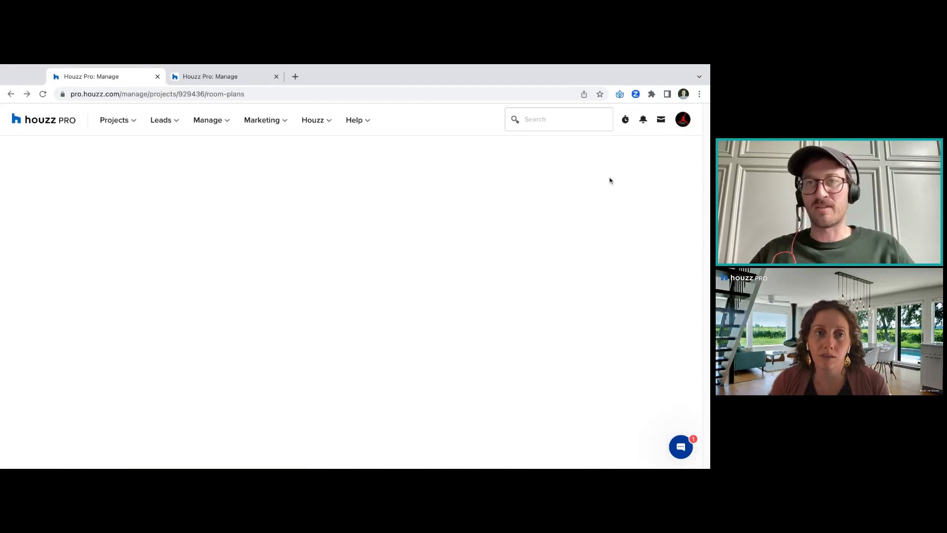
{"action": "left_click", "coordinate": [42, 94]}
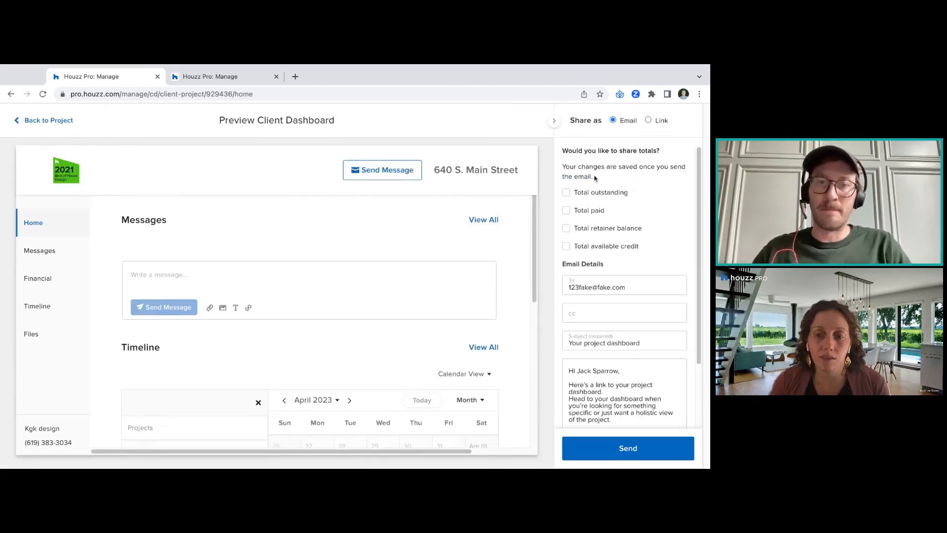
{"action": "scroll", "coordinate": [532, 250], "scroll_direction": "down", "scroll_amount": 6}
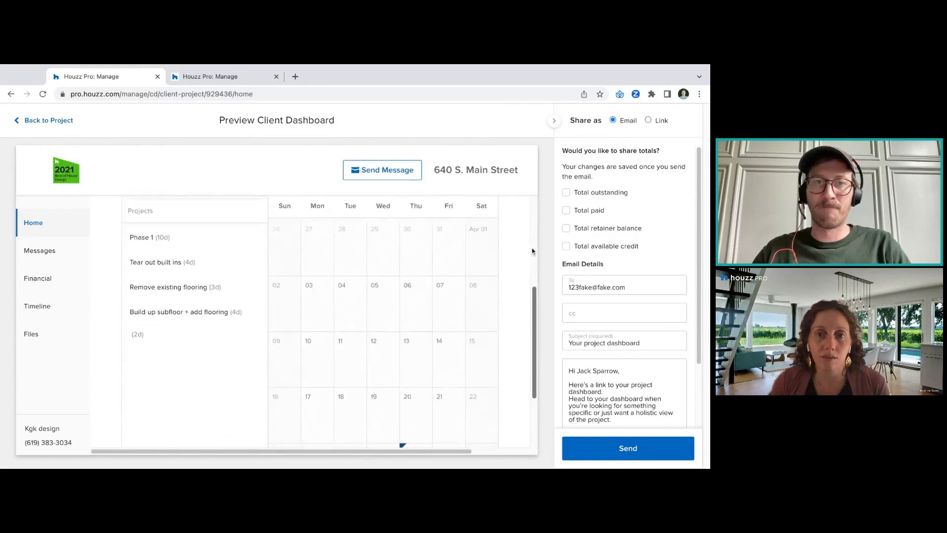
Leave the client dashboard preview and open the Timeline Overview that covers all projects
{"action": "scroll", "coordinate": [533, 251], "scroll_direction": "up", "scroll_amount": 6}
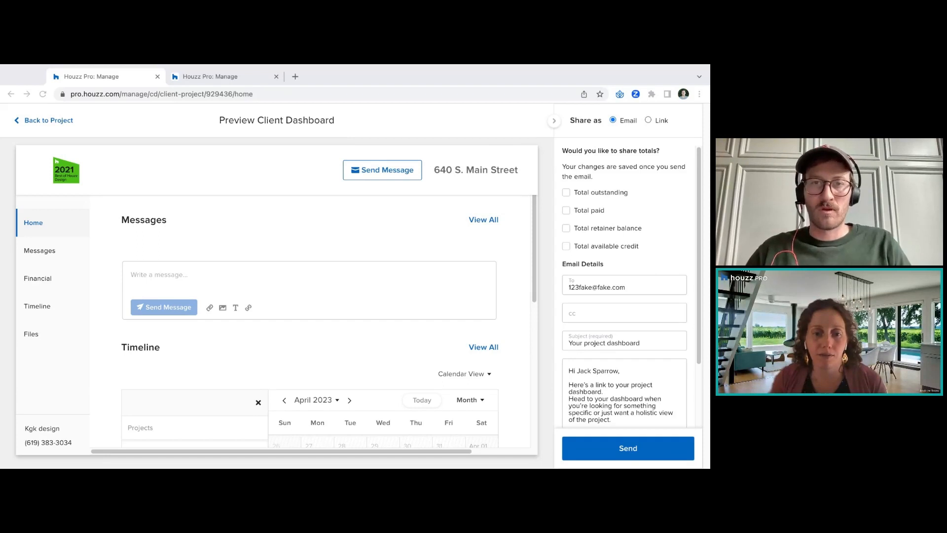
{"action": "left_click", "coordinate": [11, 93]}
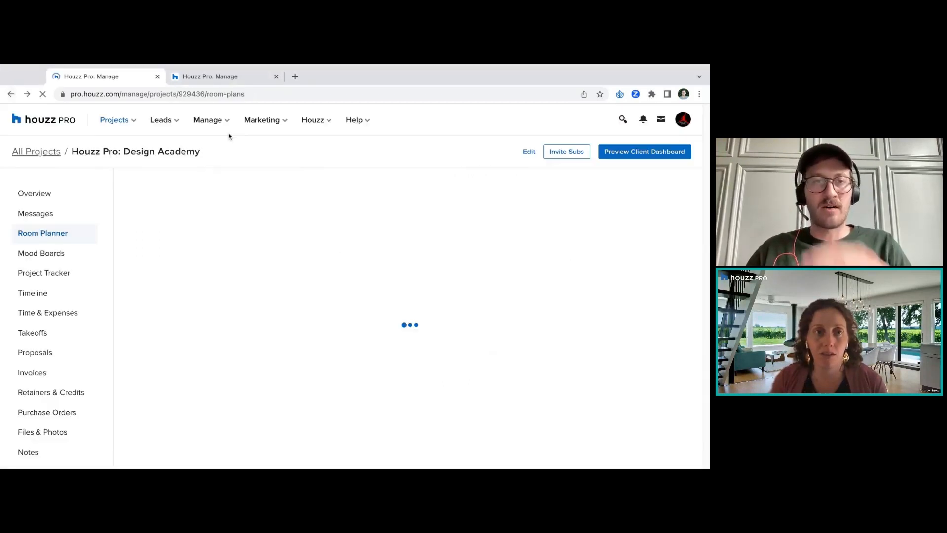
{"action": "mouse_move", "coordinate": [208, 121]}
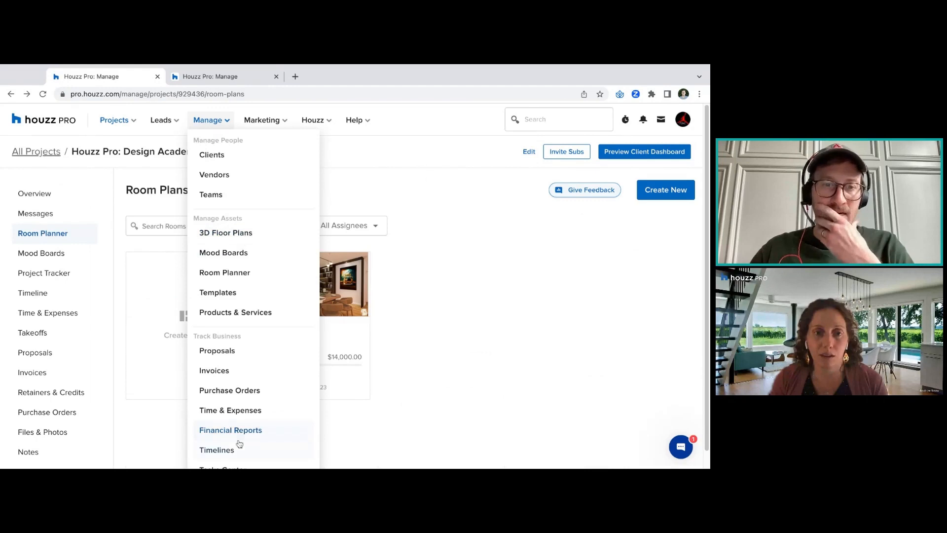
{"action": "mouse_move", "coordinate": [365, 266]}
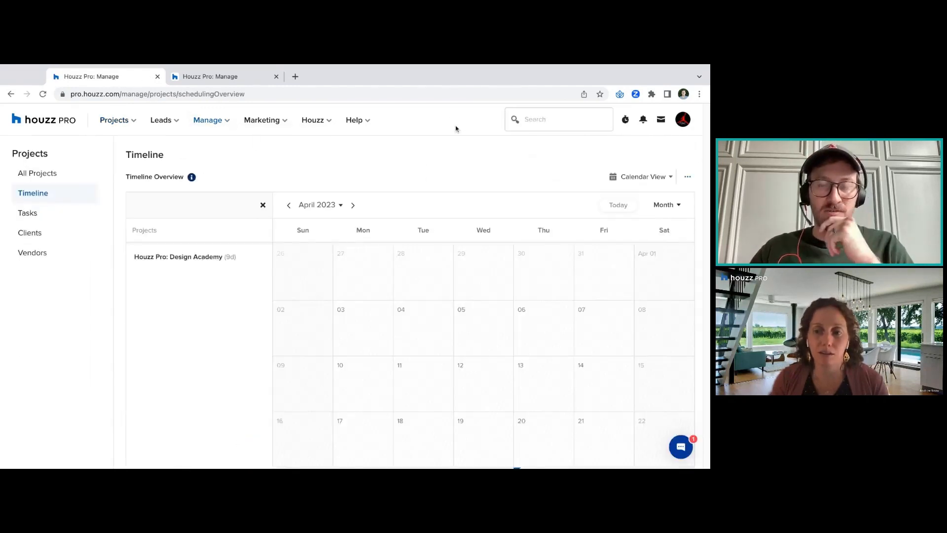
{"action": "scroll", "coordinate": [698, 195], "scroll_direction": "down", "scroll_amount": 5}
{"action": "scroll", "coordinate": [698, 195], "scroll_direction": "up", "scroll_amount": 5}
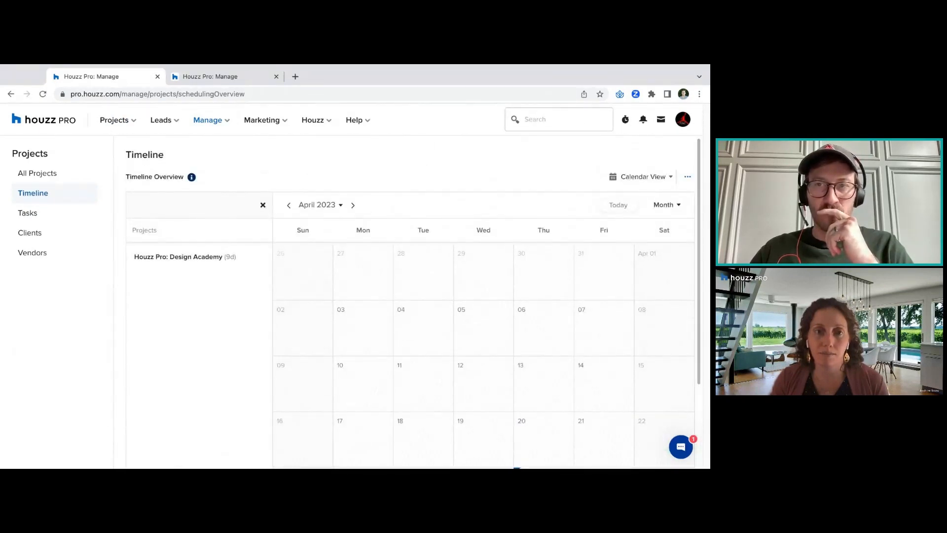
Check the Timeline Overview's additional options and look through the April 2023 calendar for the Houzz Pro: Design Academy project
{"action": "left_click", "coordinate": [688, 179]}
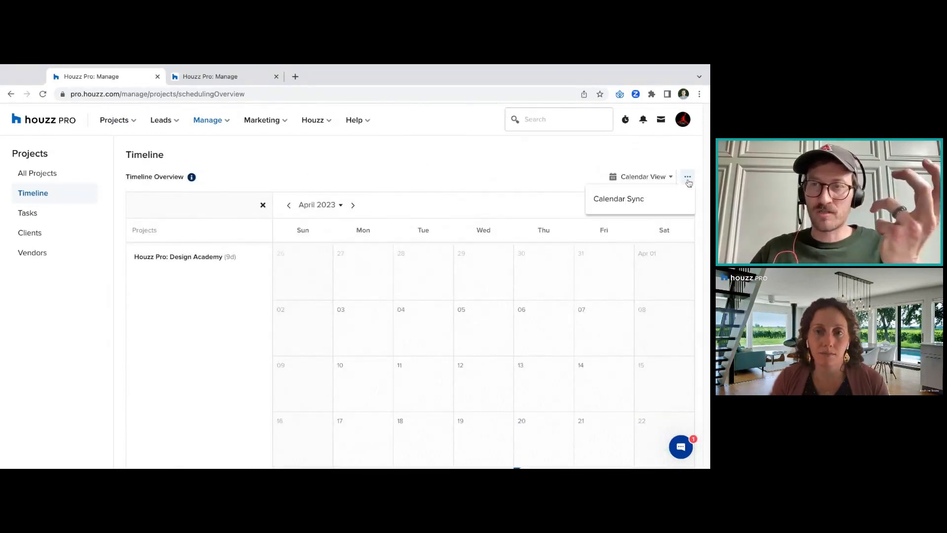
{"action": "left_click", "coordinate": [672, 168]}
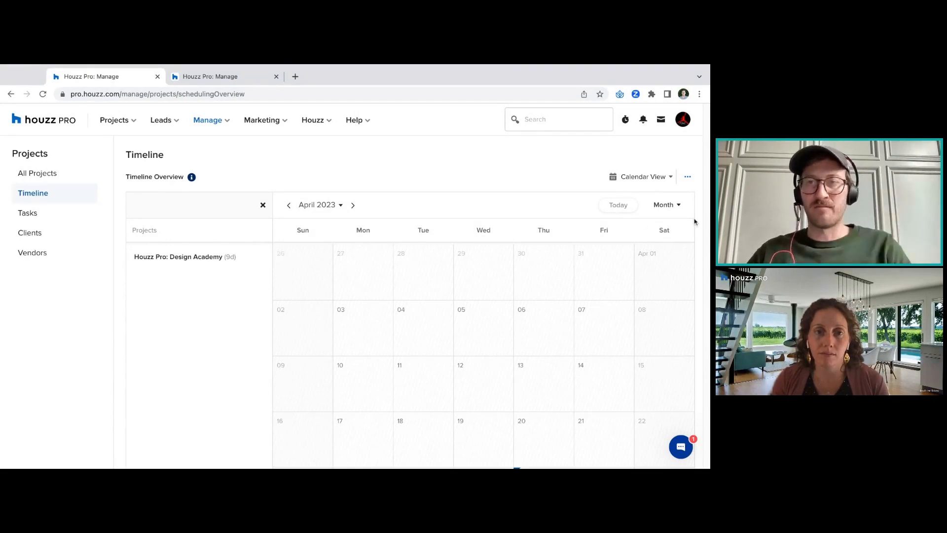
{"action": "scroll", "coordinate": [695, 228], "scroll_direction": "down", "scroll_amount": 3}
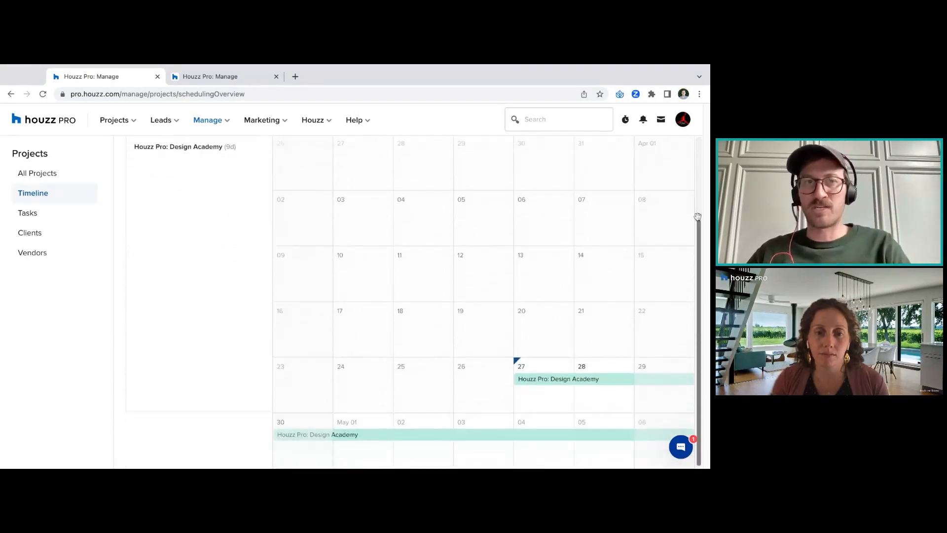
{"action": "left_click", "coordinate": [208, 119]}
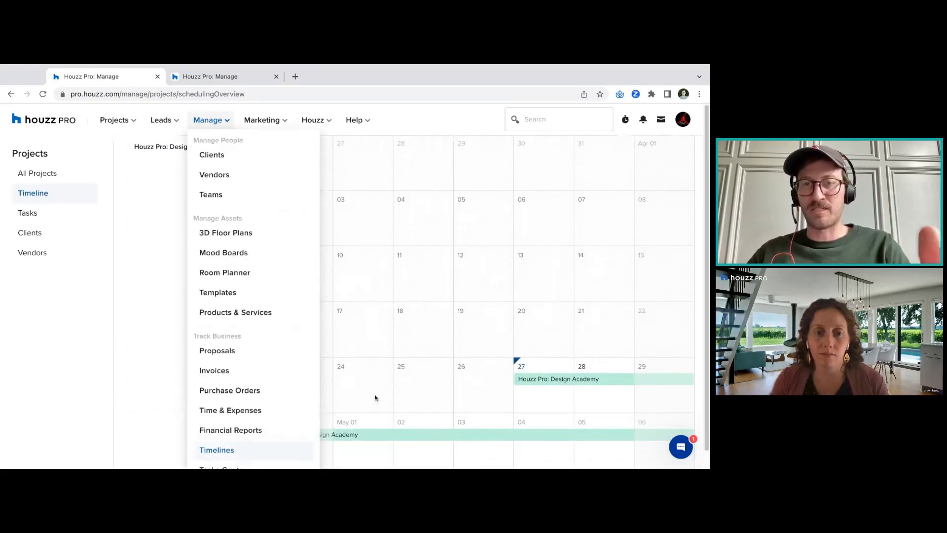
{"action": "left_click", "coordinate": [526, 319]}
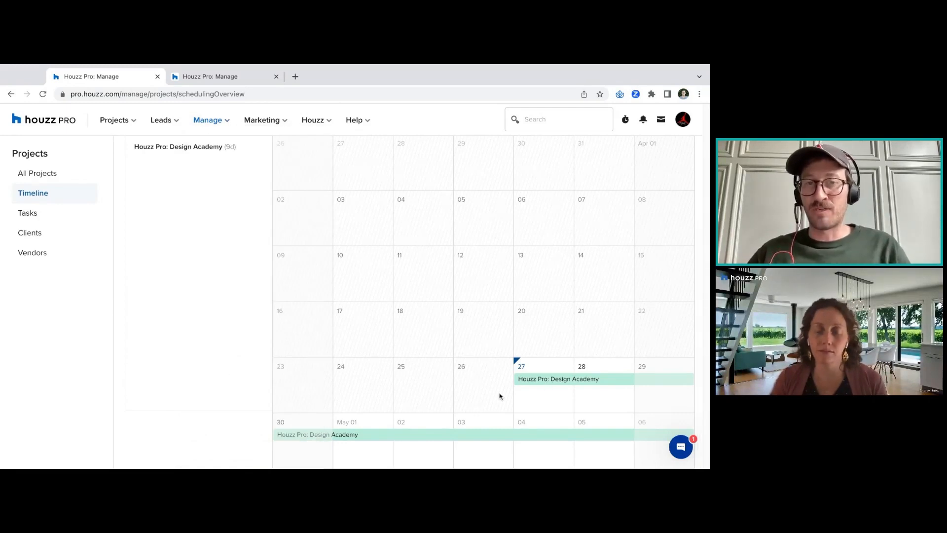
{"action": "double_click", "coordinate": [224, 147]}
{"action": "left_click", "coordinate": [227, 205]}
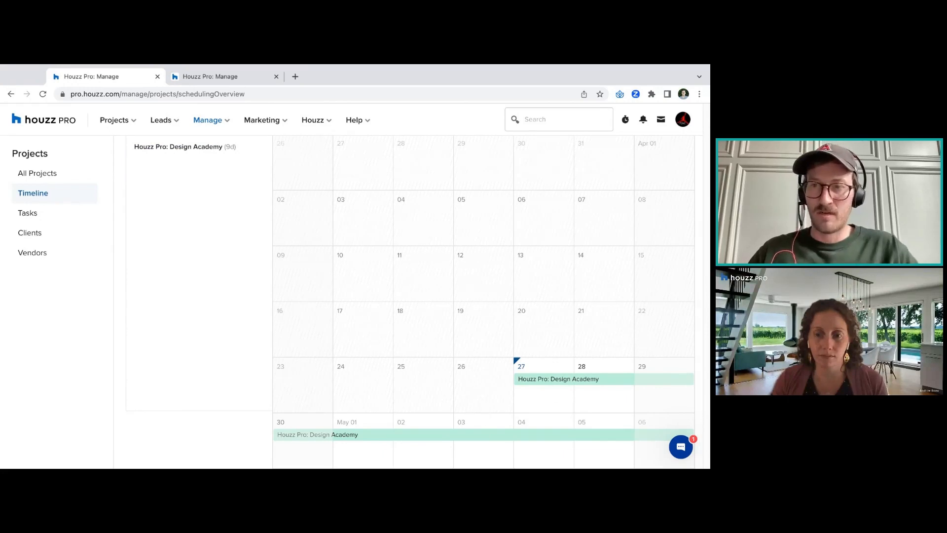
{"action": "scroll", "coordinate": [695, 345], "scroll_direction": "up", "scroll_amount": 3}
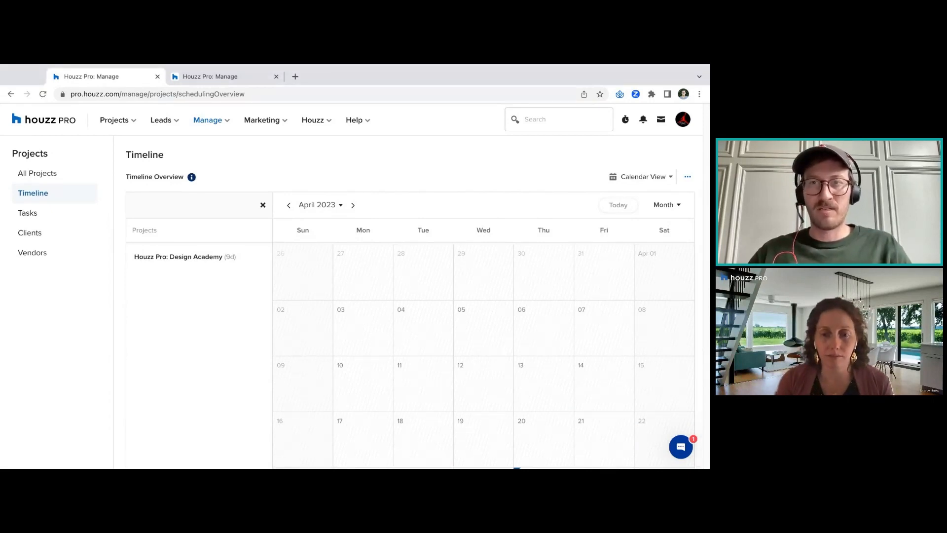
{"action": "left_click", "coordinate": [208, 120]}
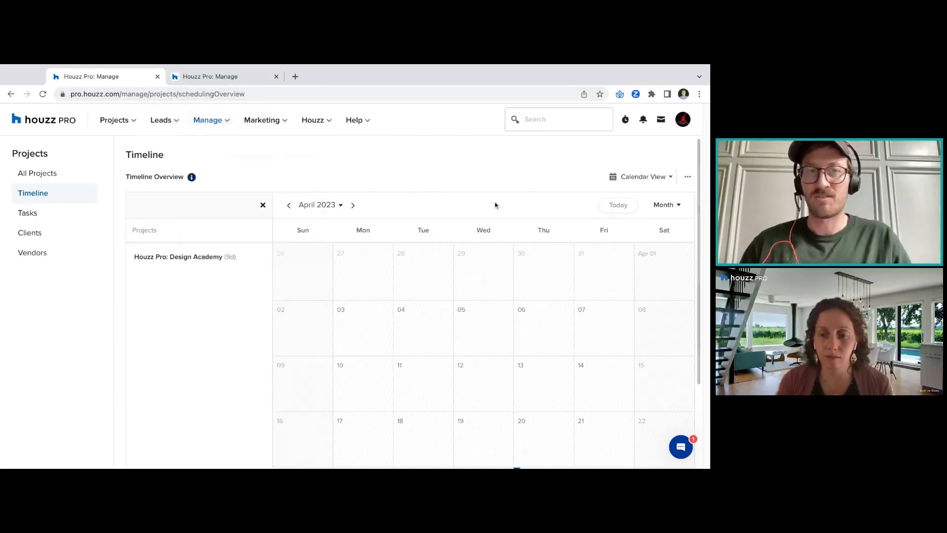
{"action": "mouse_move", "coordinate": [137, 127]}
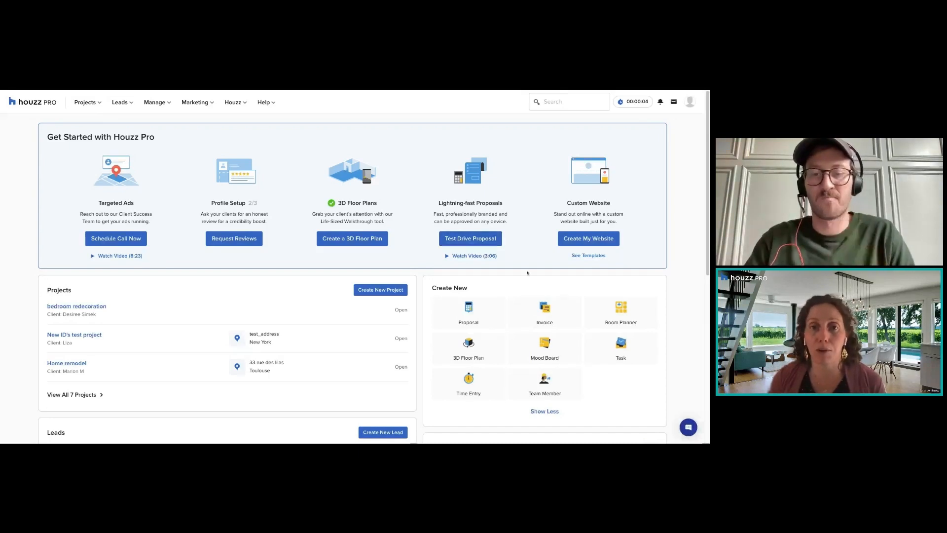
Find the Earn Your Credential section on the home dashboard and open the Houzz Pro Certification program
{"action": "scroll", "coordinate": [466, 190], "scroll_direction": "down", "scroll_amount": 4}
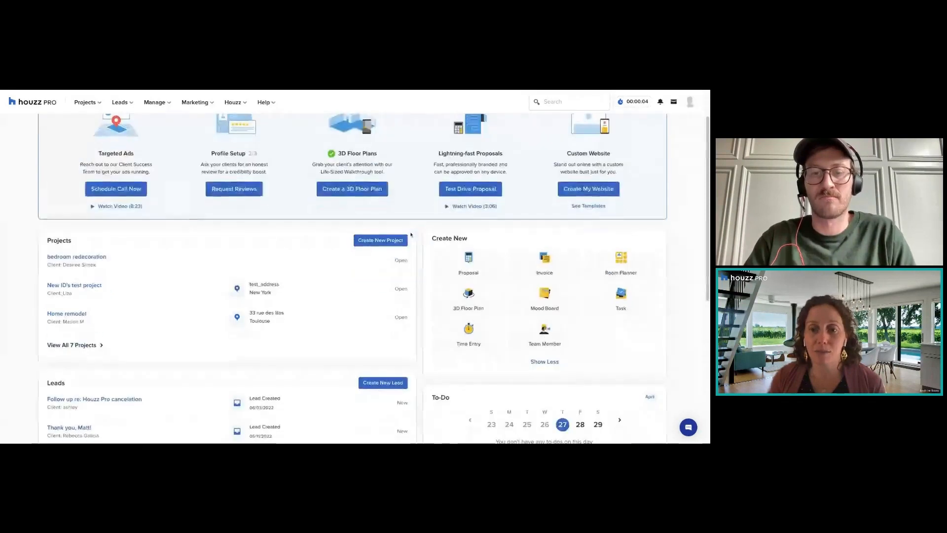
{"action": "scroll", "coordinate": [428, 248], "scroll_direction": "down", "scroll_amount": 2}
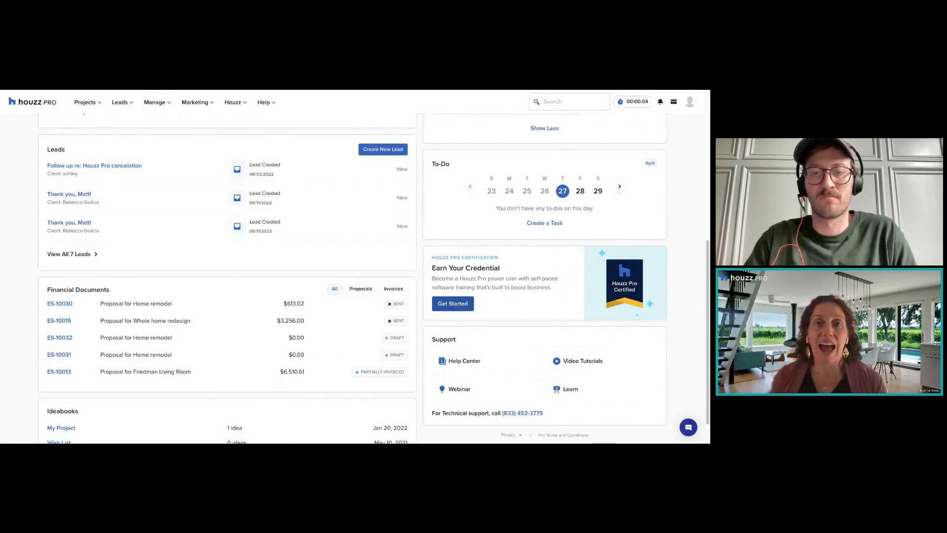
{"action": "left_click", "coordinate": [453, 304]}
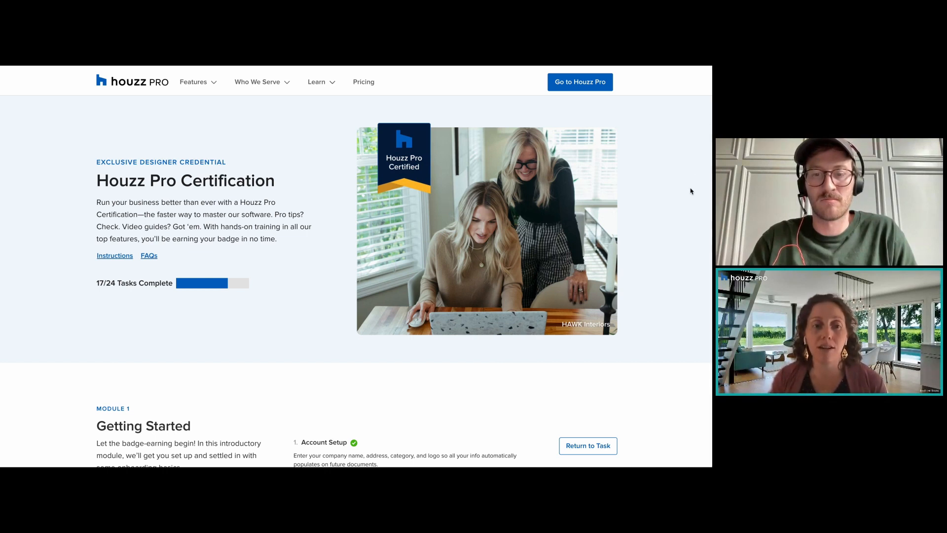
Look through the Houzz Pro Certification modules from Getting Started to Time & Expenses, and return to the home dashboard
{"action": "scroll", "coordinate": [690, 174], "scroll_direction": "down", "scroll_amount": 1}
{"action": "scroll", "coordinate": [356, 280], "scroll_direction": "down", "scroll_amount": 5}
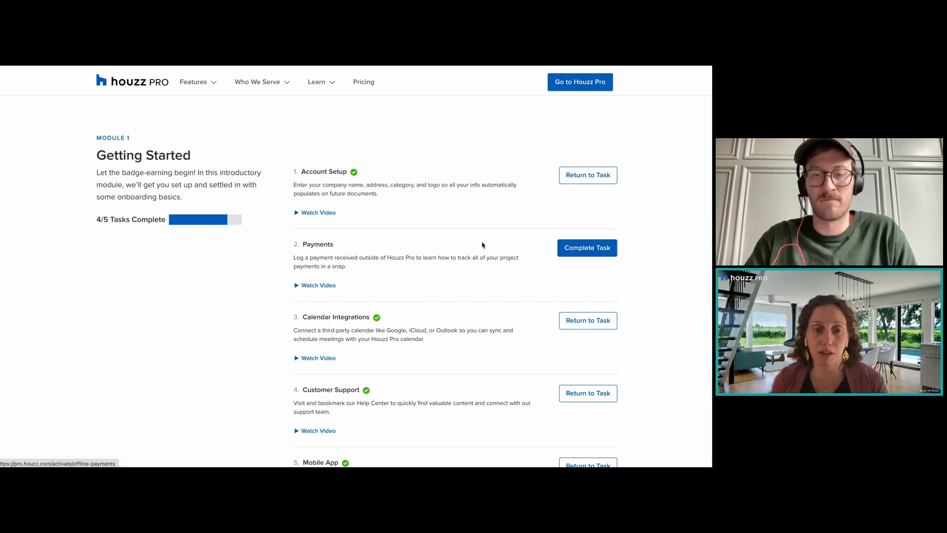
{"action": "mouse_move", "coordinate": [354, 174]}
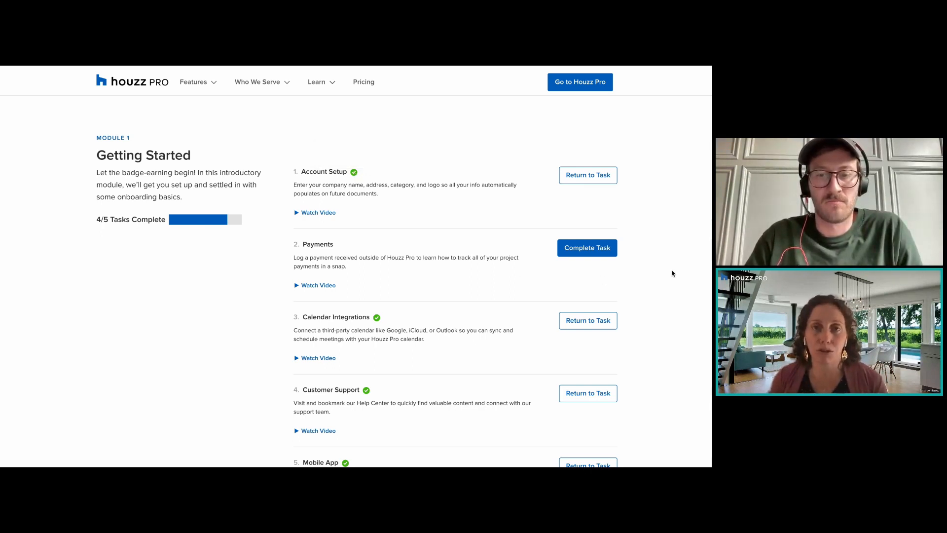
{"action": "scroll", "coordinate": [672, 273], "scroll_direction": "down", "scroll_amount": 2}
{"action": "scroll", "coordinate": [672, 273], "scroll_direction": "down", "scroll_amount": 4}
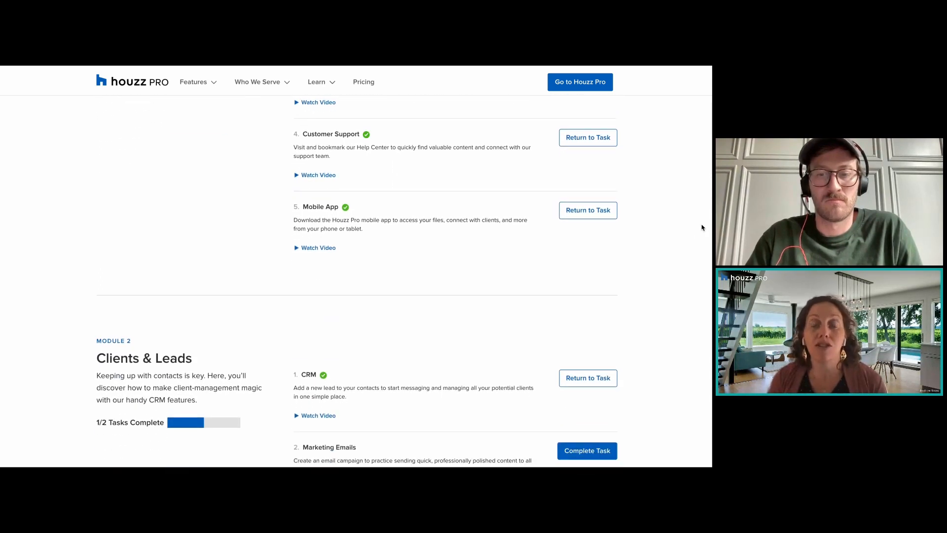
{"action": "scroll", "coordinate": [357, 282], "scroll_direction": "down", "scroll_amount": 7}
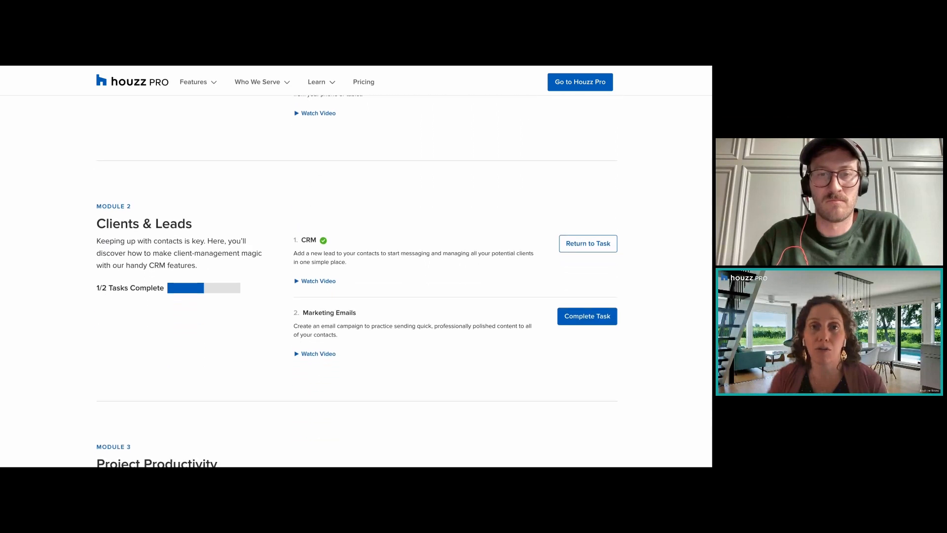
{"action": "scroll", "coordinate": [710, 243], "scroll_direction": "down", "scroll_amount": 5}
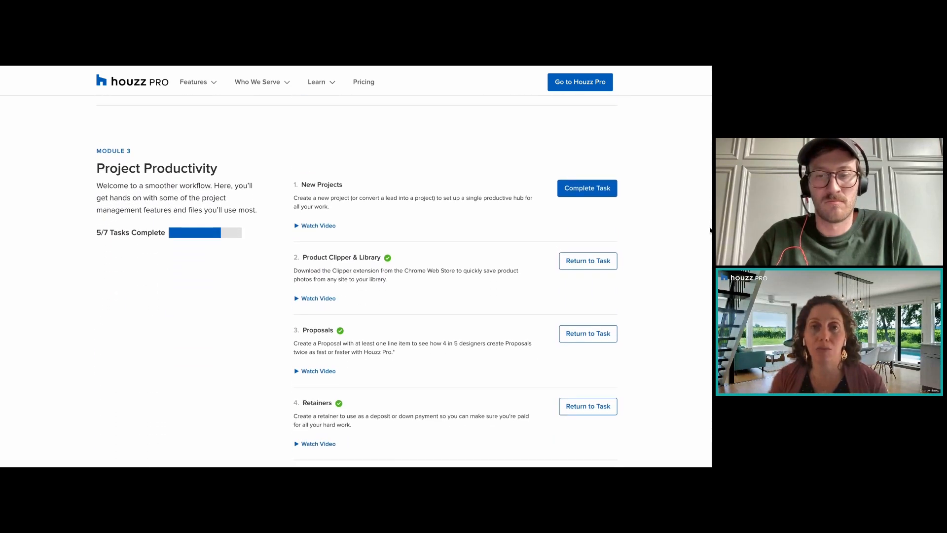
{"action": "scroll", "coordinate": [710, 243], "scroll_direction": "down", "scroll_amount": 7}
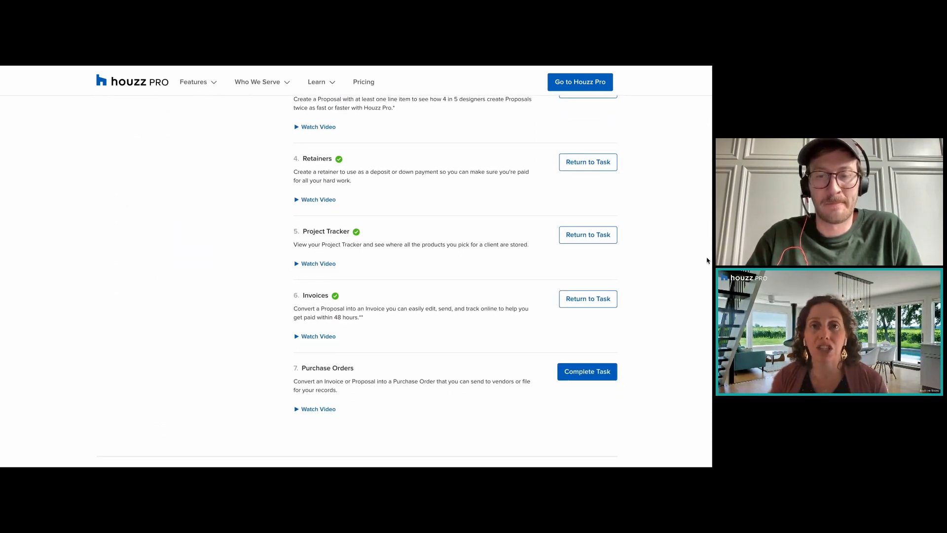
{"action": "scroll", "coordinate": [708, 284], "scroll_direction": "down", "scroll_amount": 3}
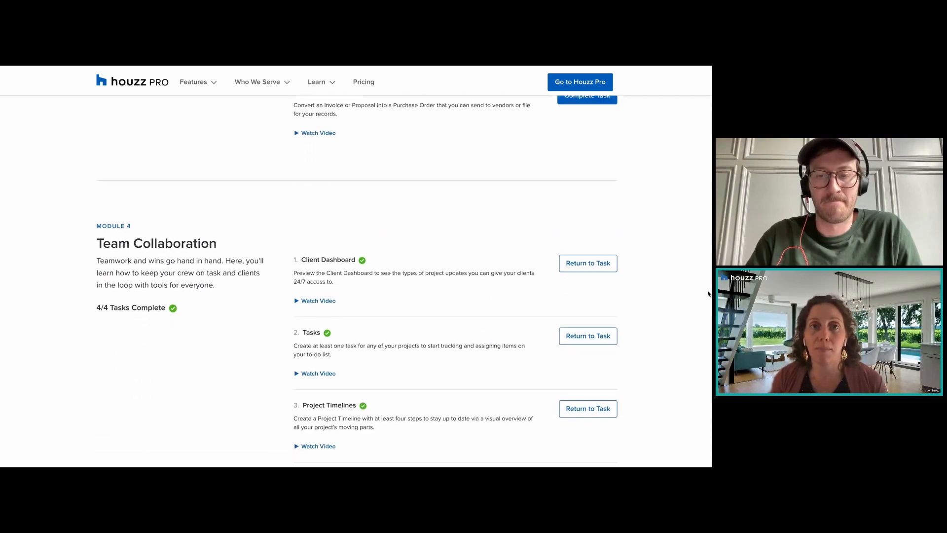
{"action": "scroll", "coordinate": [355, 281], "scroll_direction": "down", "scroll_amount": 8}
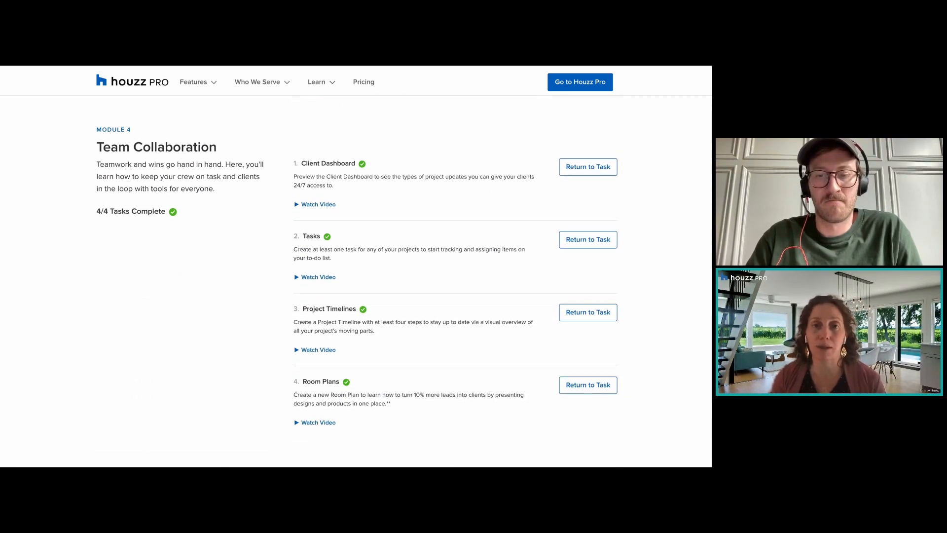
{"action": "scroll", "coordinate": [355, 281], "scroll_direction": "down", "scroll_amount": 8}
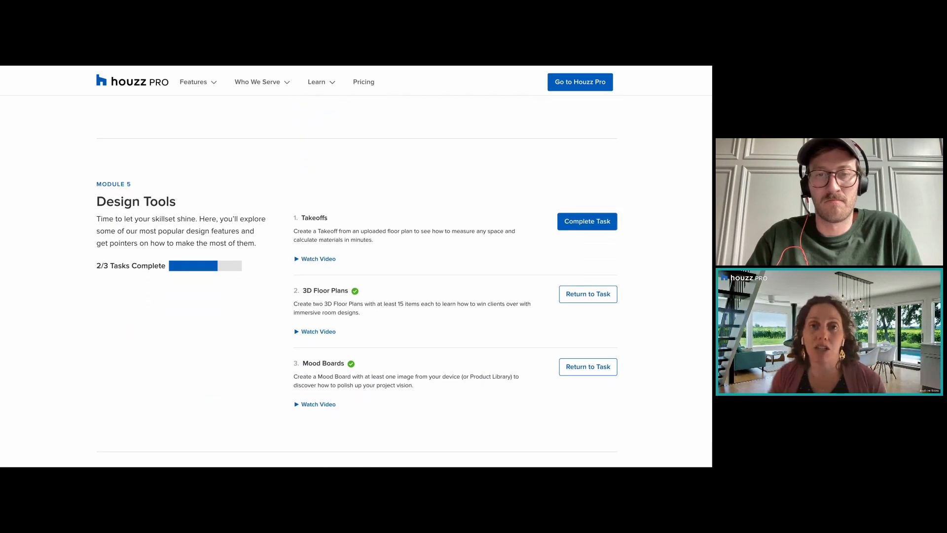
{"action": "scroll", "coordinate": [356, 281], "scroll_direction": "down", "scroll_amount": 3}
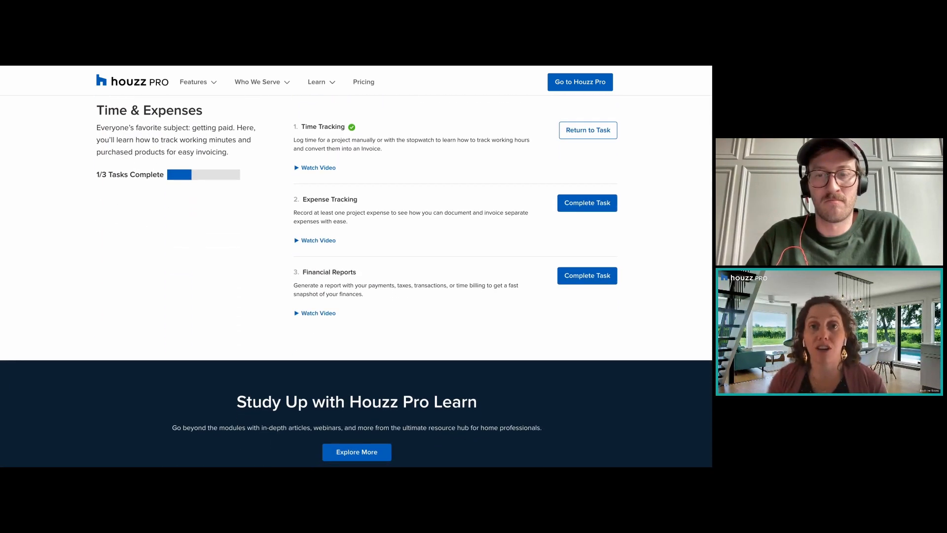
{"action": "key", "text": "Right"}
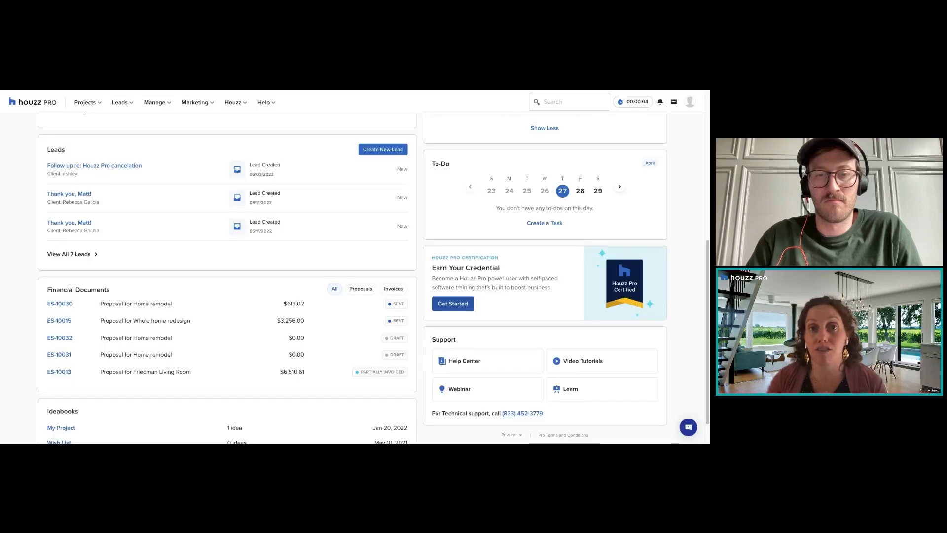